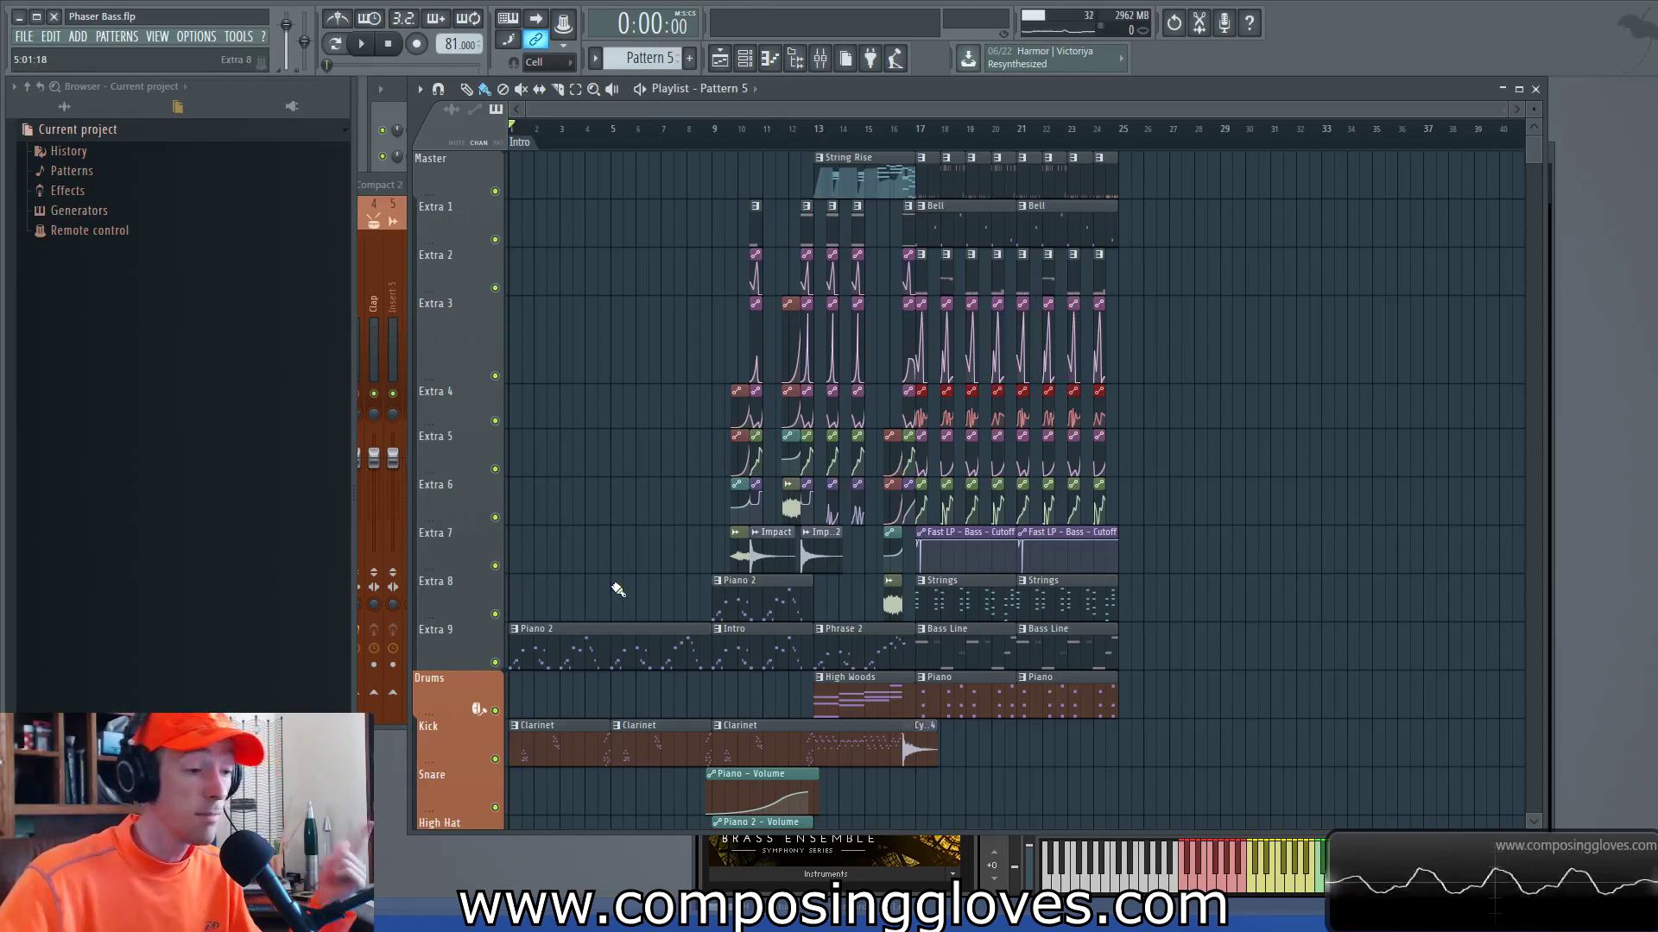
# Step: Open the mixer, move its window fully into view, and look through the drum, bass, Sytrus and Kontakt tracks
pyautogui.click(820, 59)
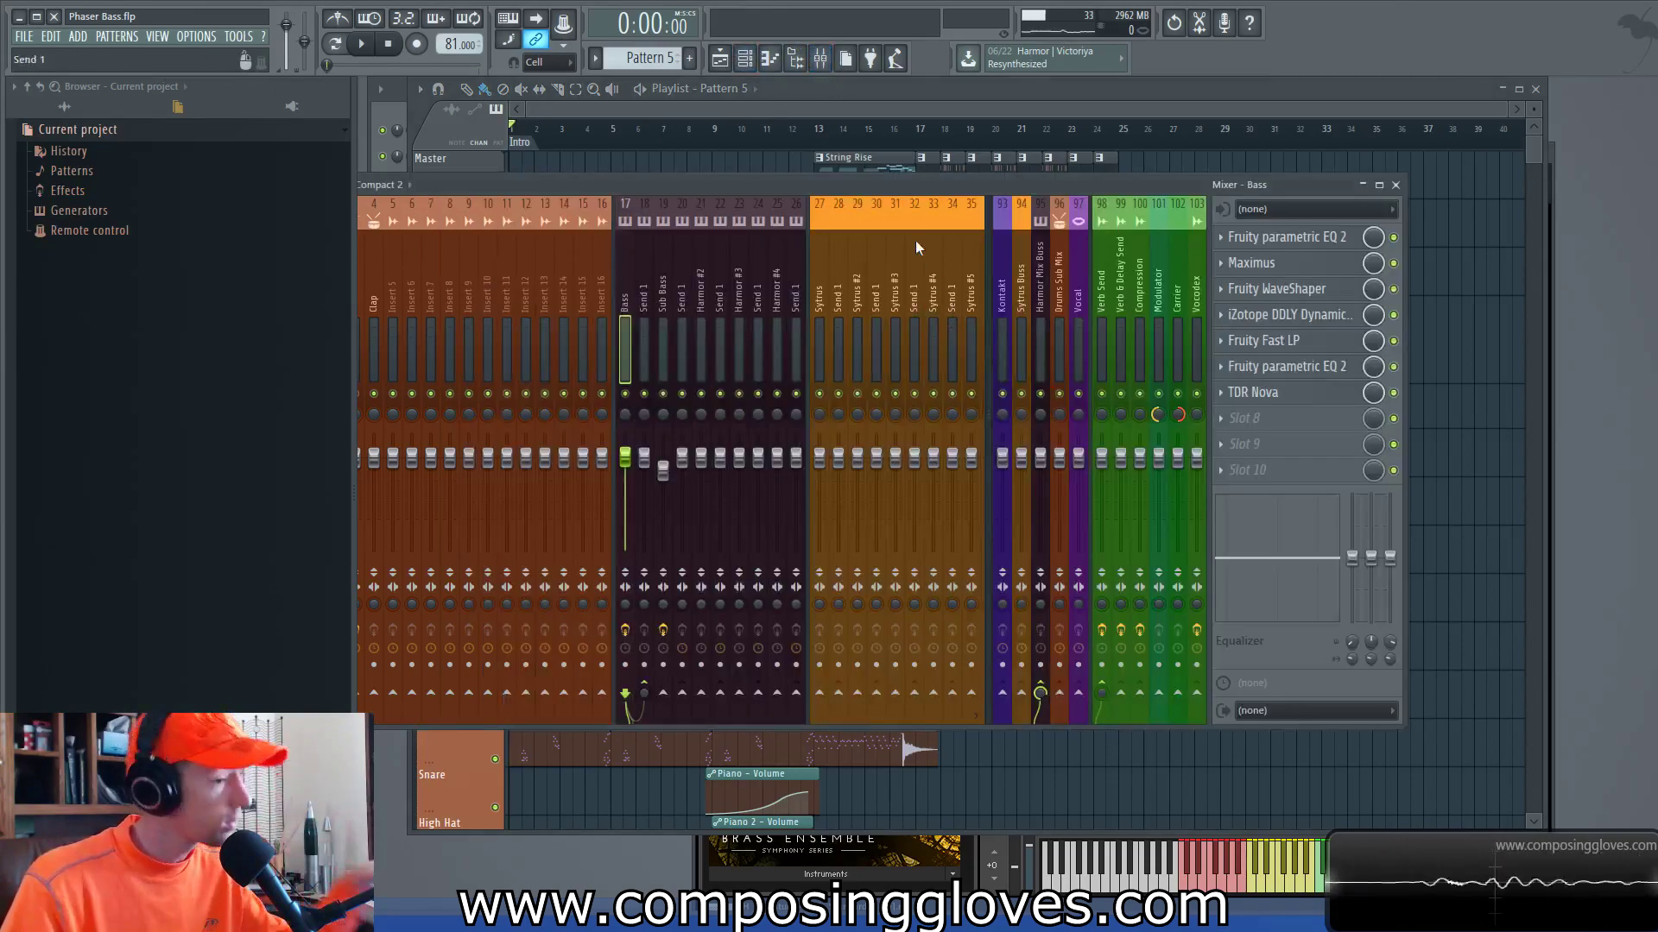
pyautogui.moveTo(874, 181); pyautogui.dragTo(1043, 171)
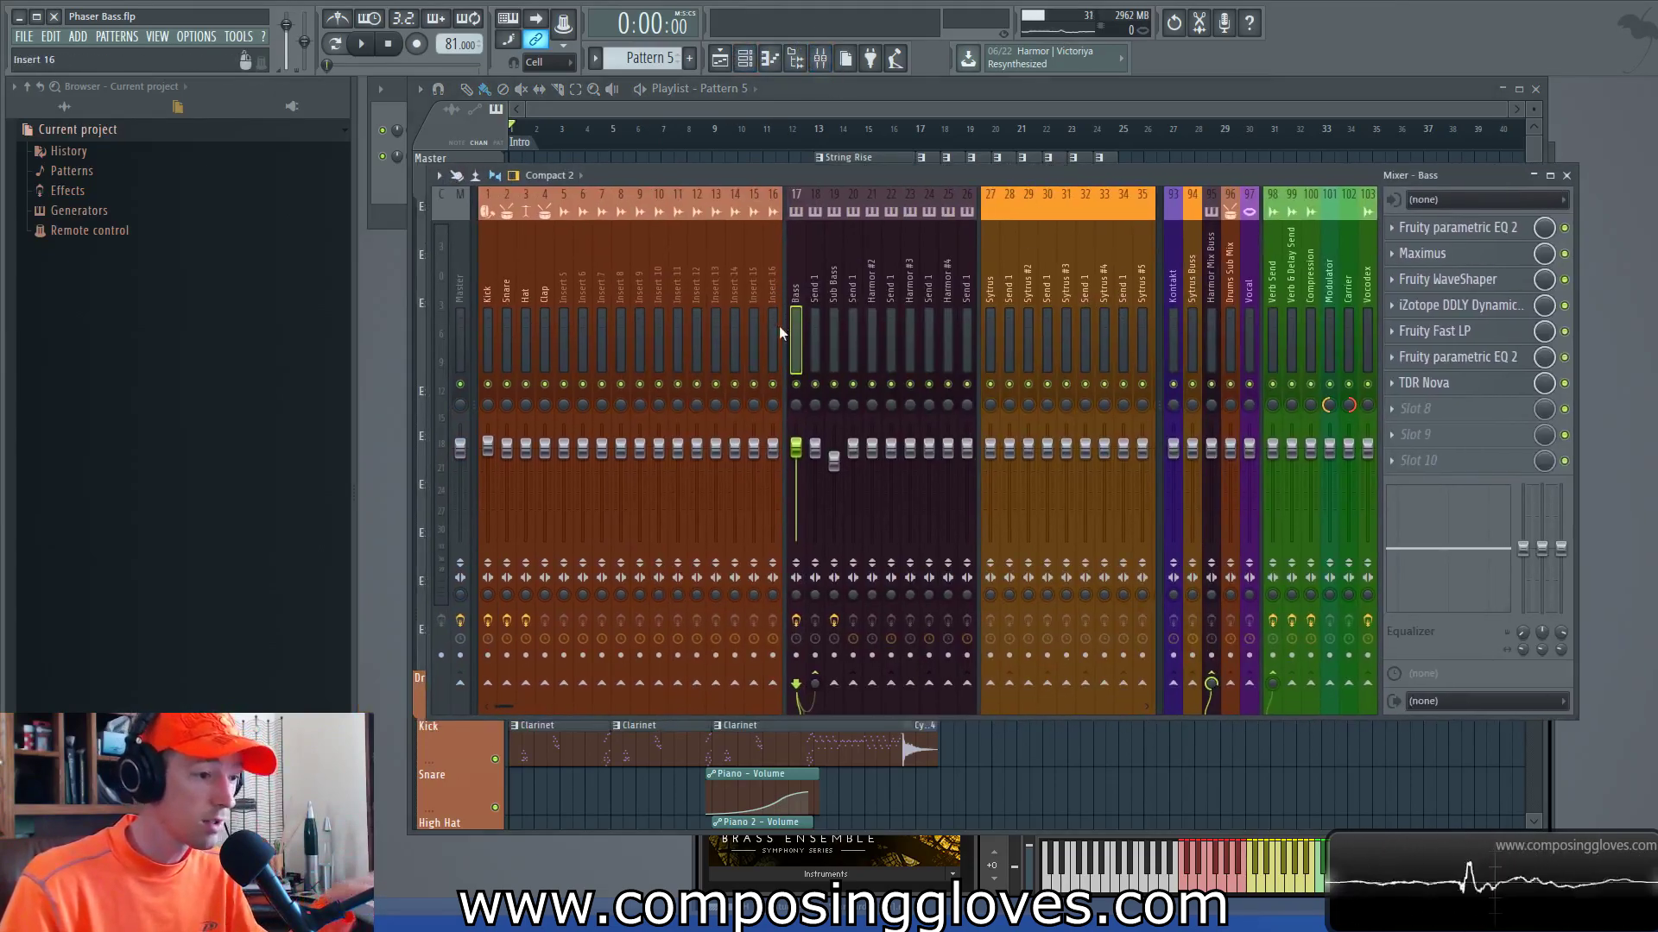
pyautogui.scroll(-5, 781, 325)
pyautogui.scroll(5, 783, 325)
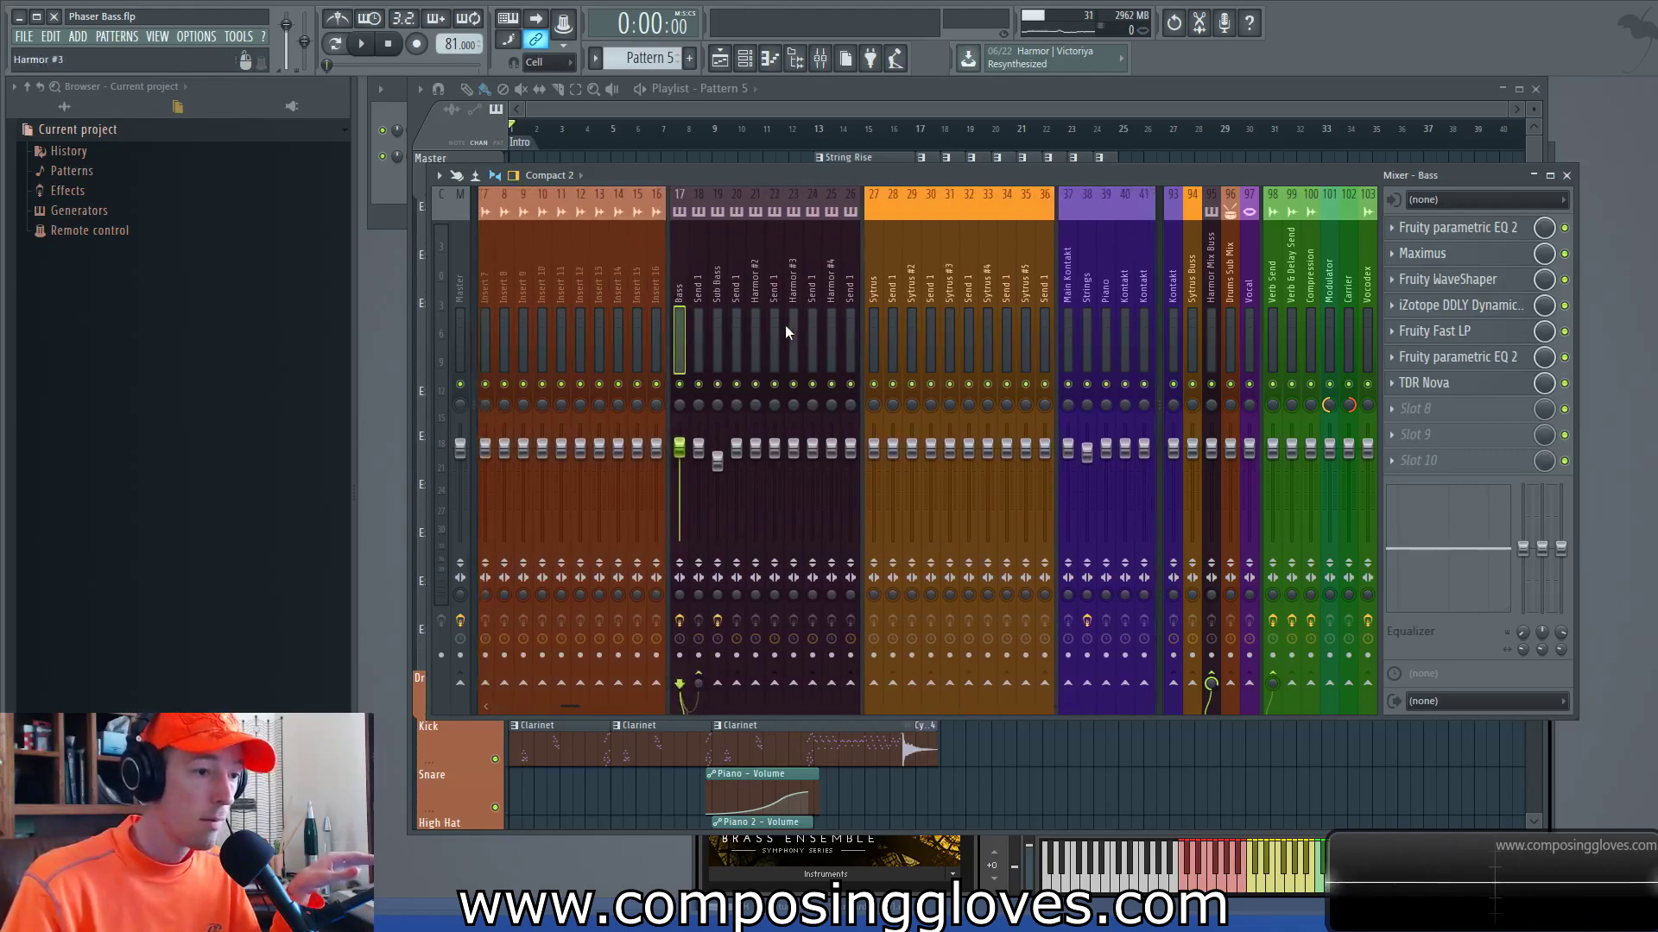
pyautogui.scroll(-6, 786, 325)
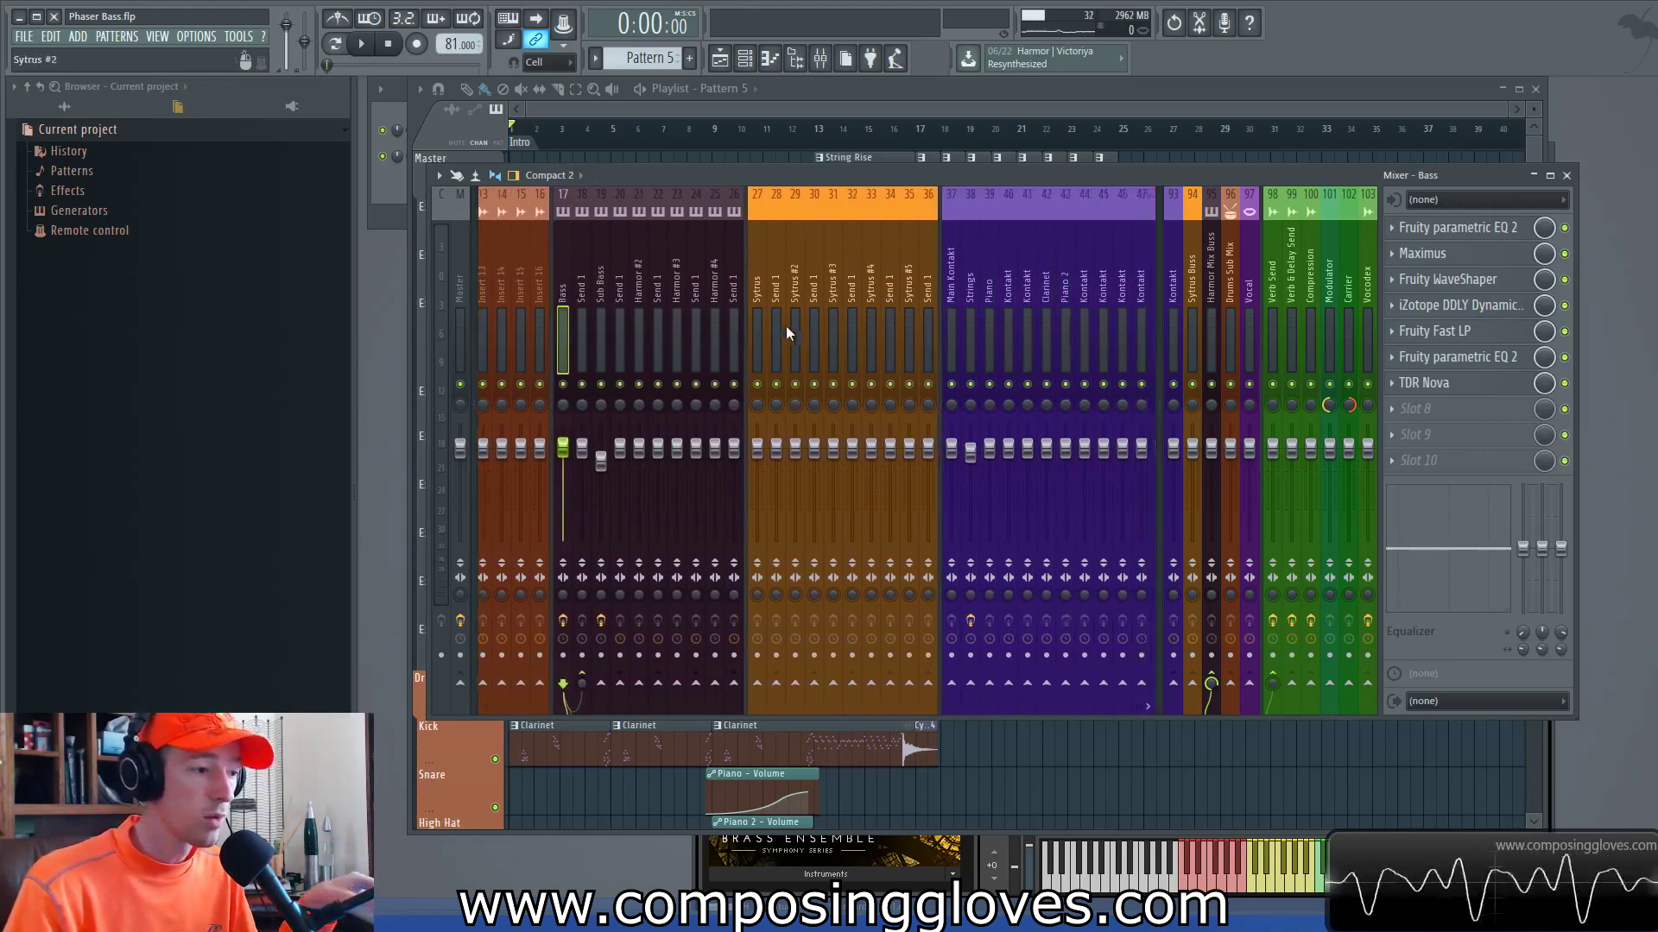
# Step: Return to the playlist and examine the arrangement's FX clips, automation clips and patterns from the intro to bar 25
pyautogui.click(885, 107)
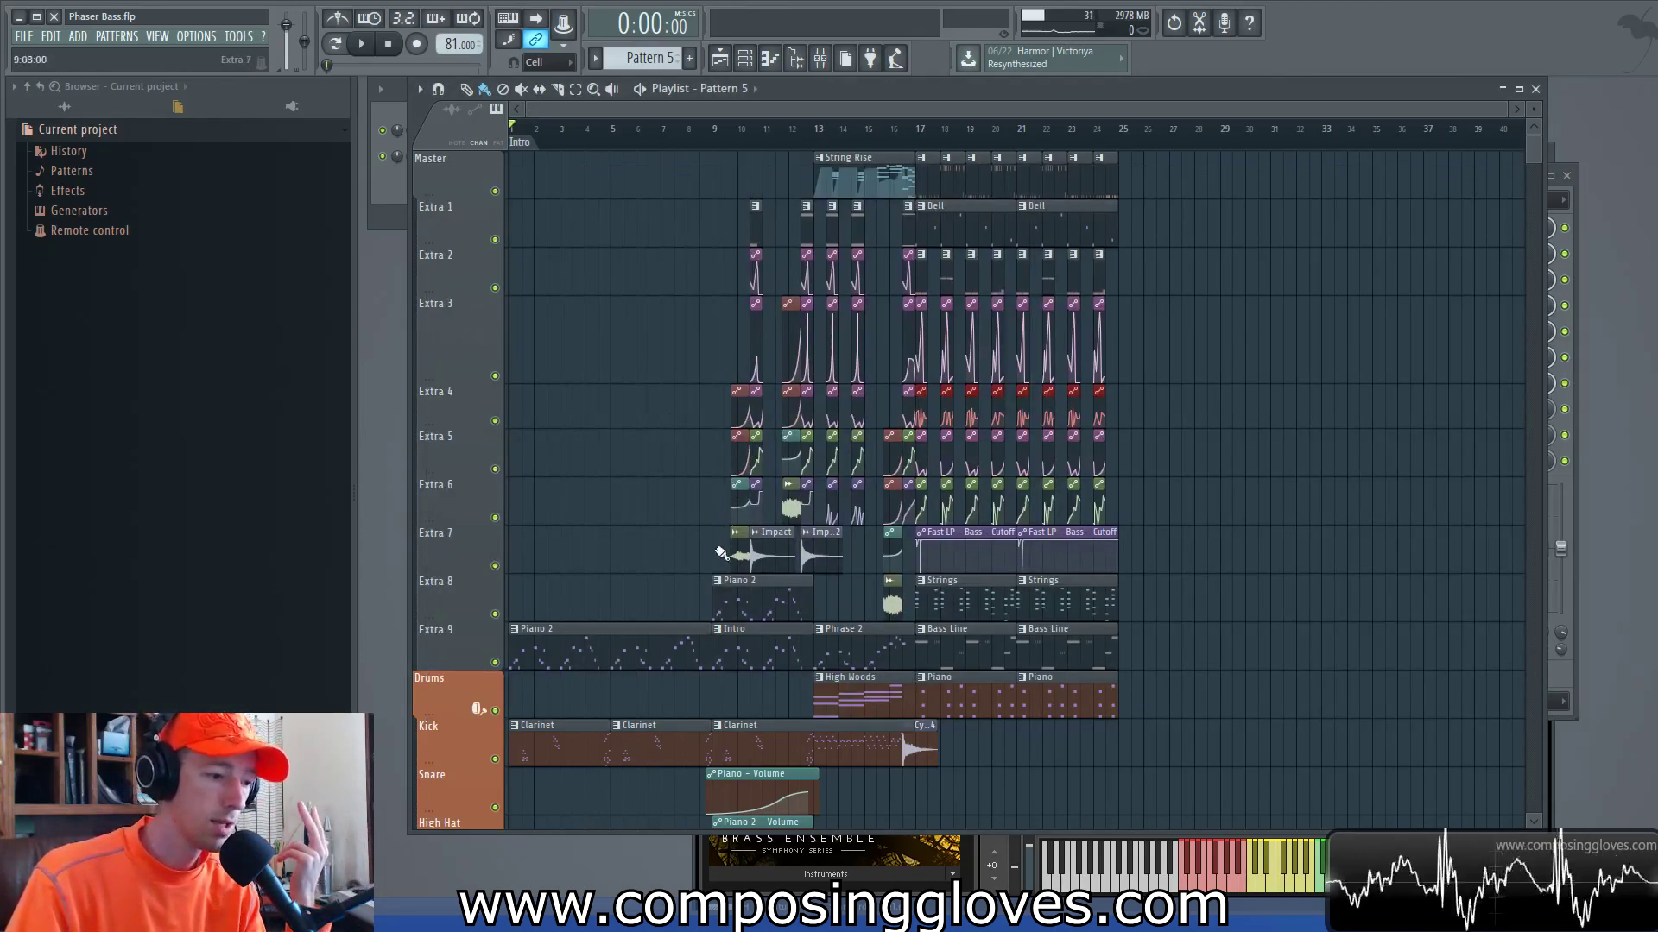
pyautogui.moveTo(737, 560); pyautogui.dragTo(743, 420)
pyautogui.moveTo(890, 606); pyautogui.dragTo(894, 467)
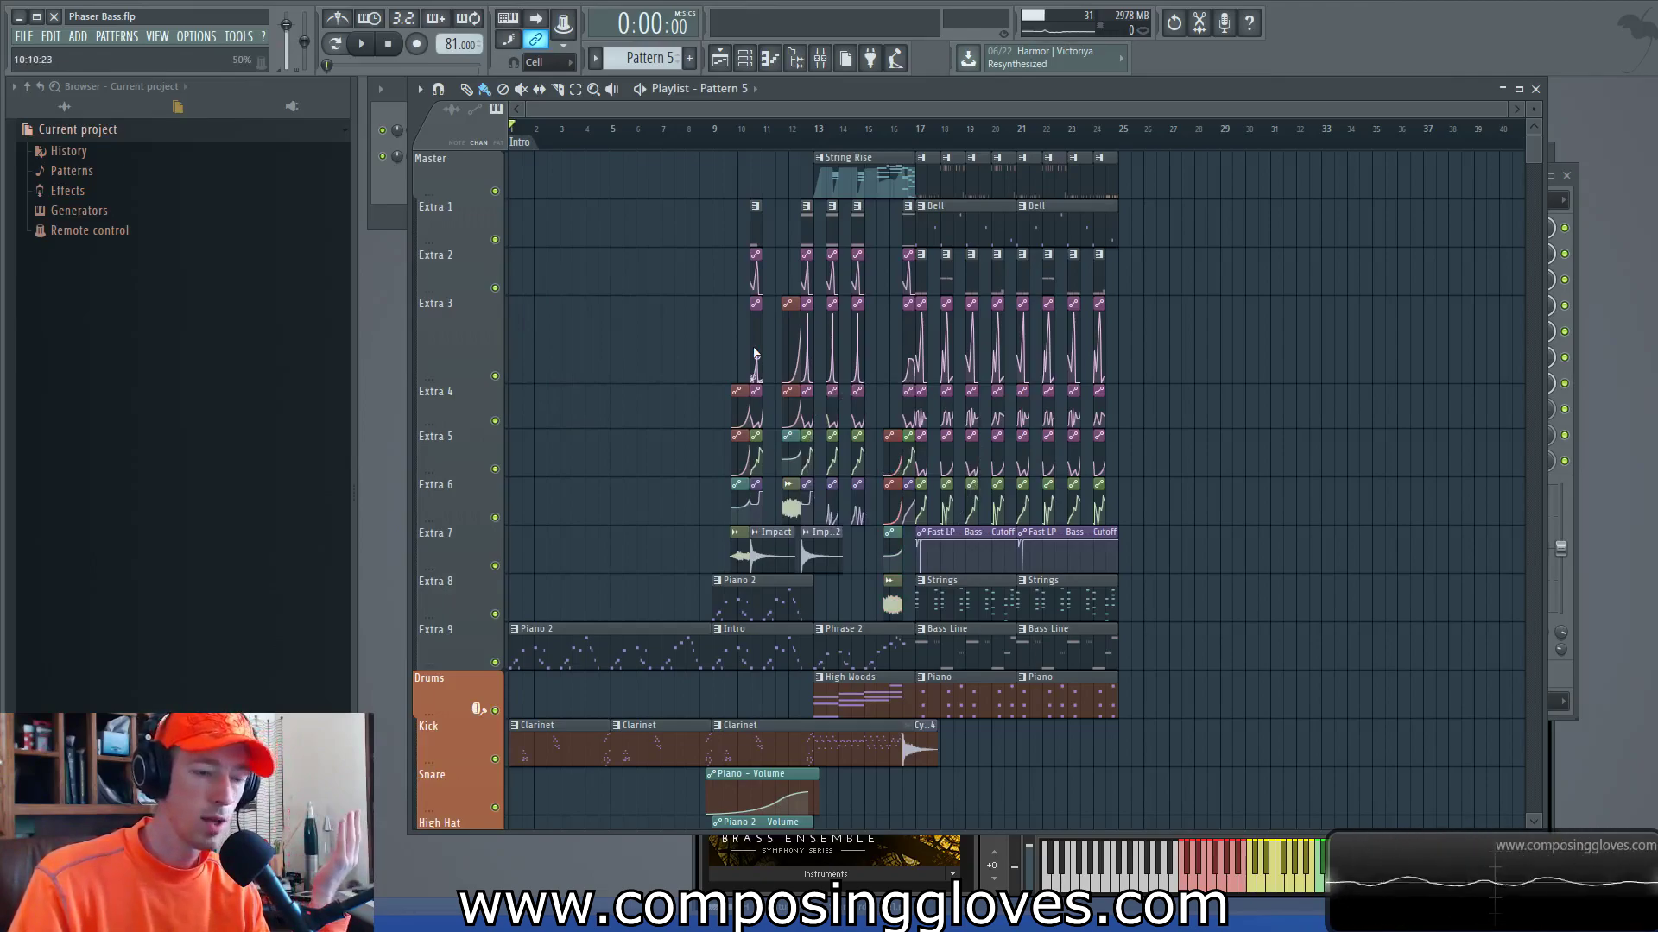
pyautogui.click(844, 177)
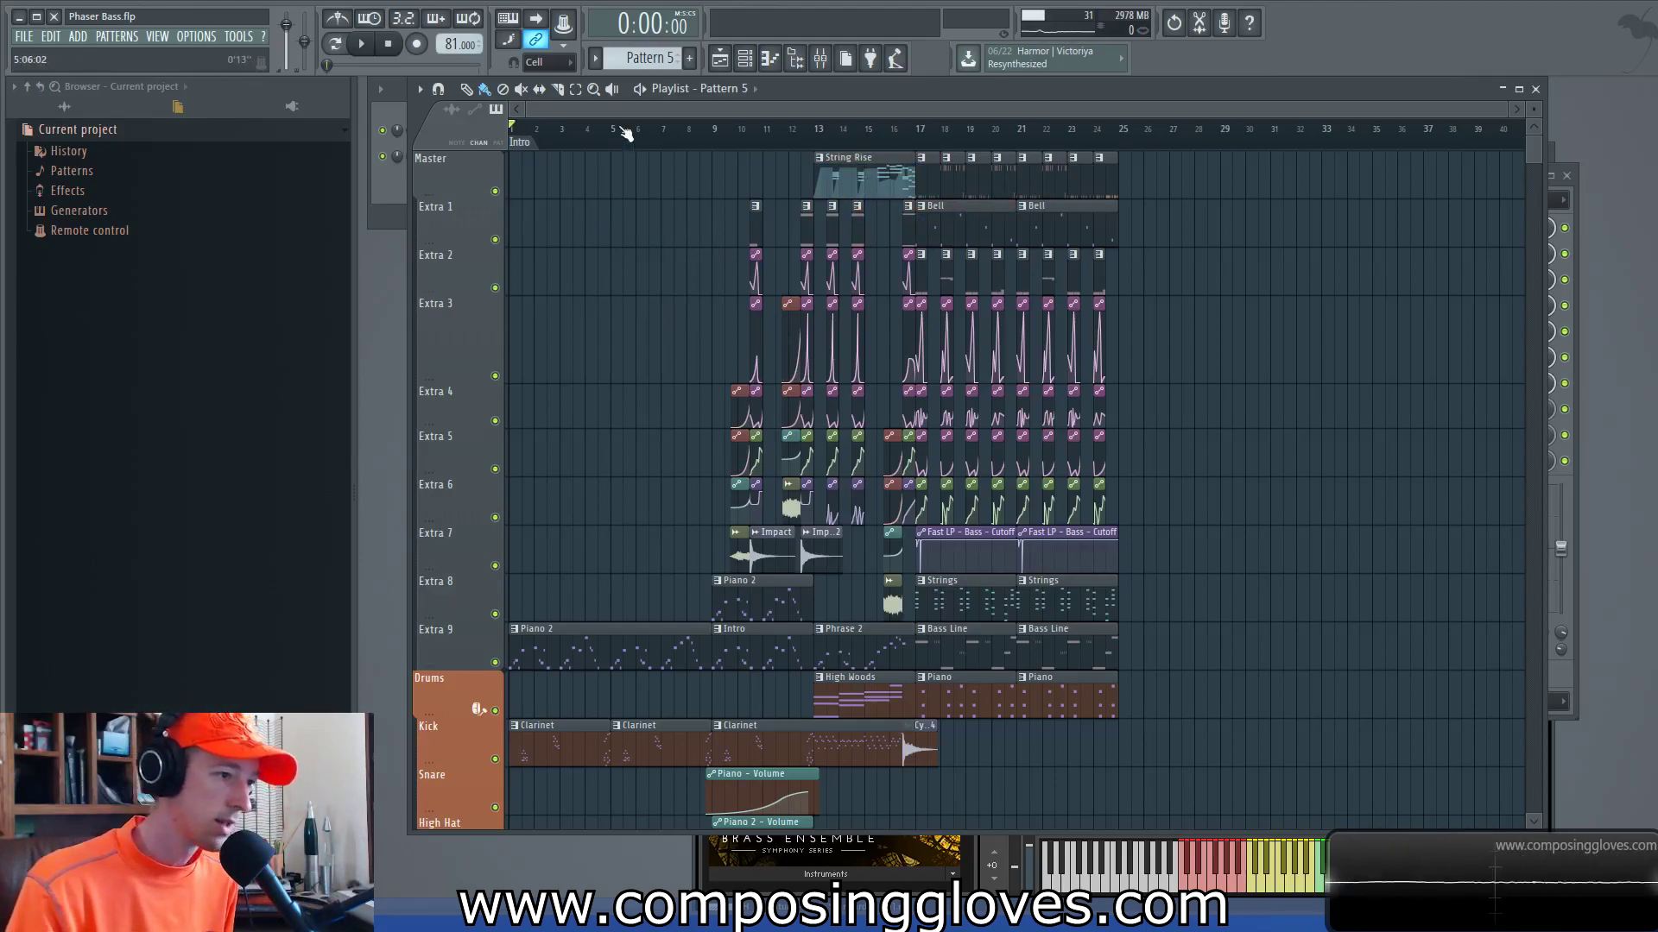
pyautogui.scroll(3, 641, 360)
pyautogui.moveTo(643, 359); pyautogui.dragTo(889, 354)
pyautogui.scroll(-3, 889, 352)
pyautogui.scroll(-1, 893, 359)
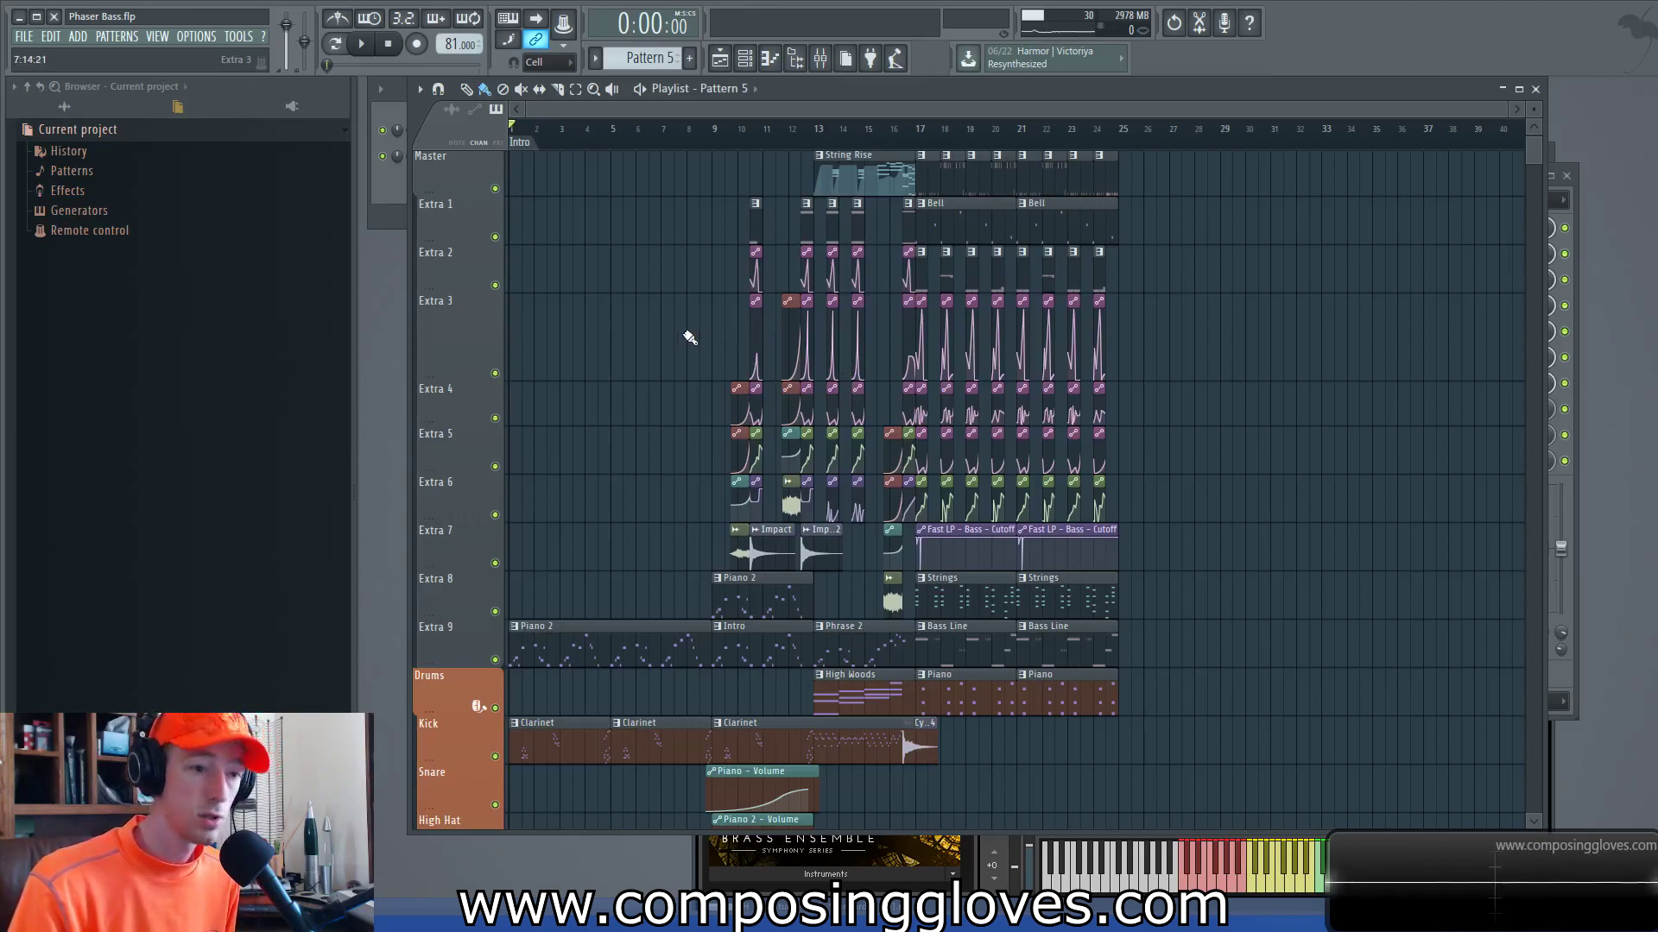
pyautogui.scroll(4, 636, 400)
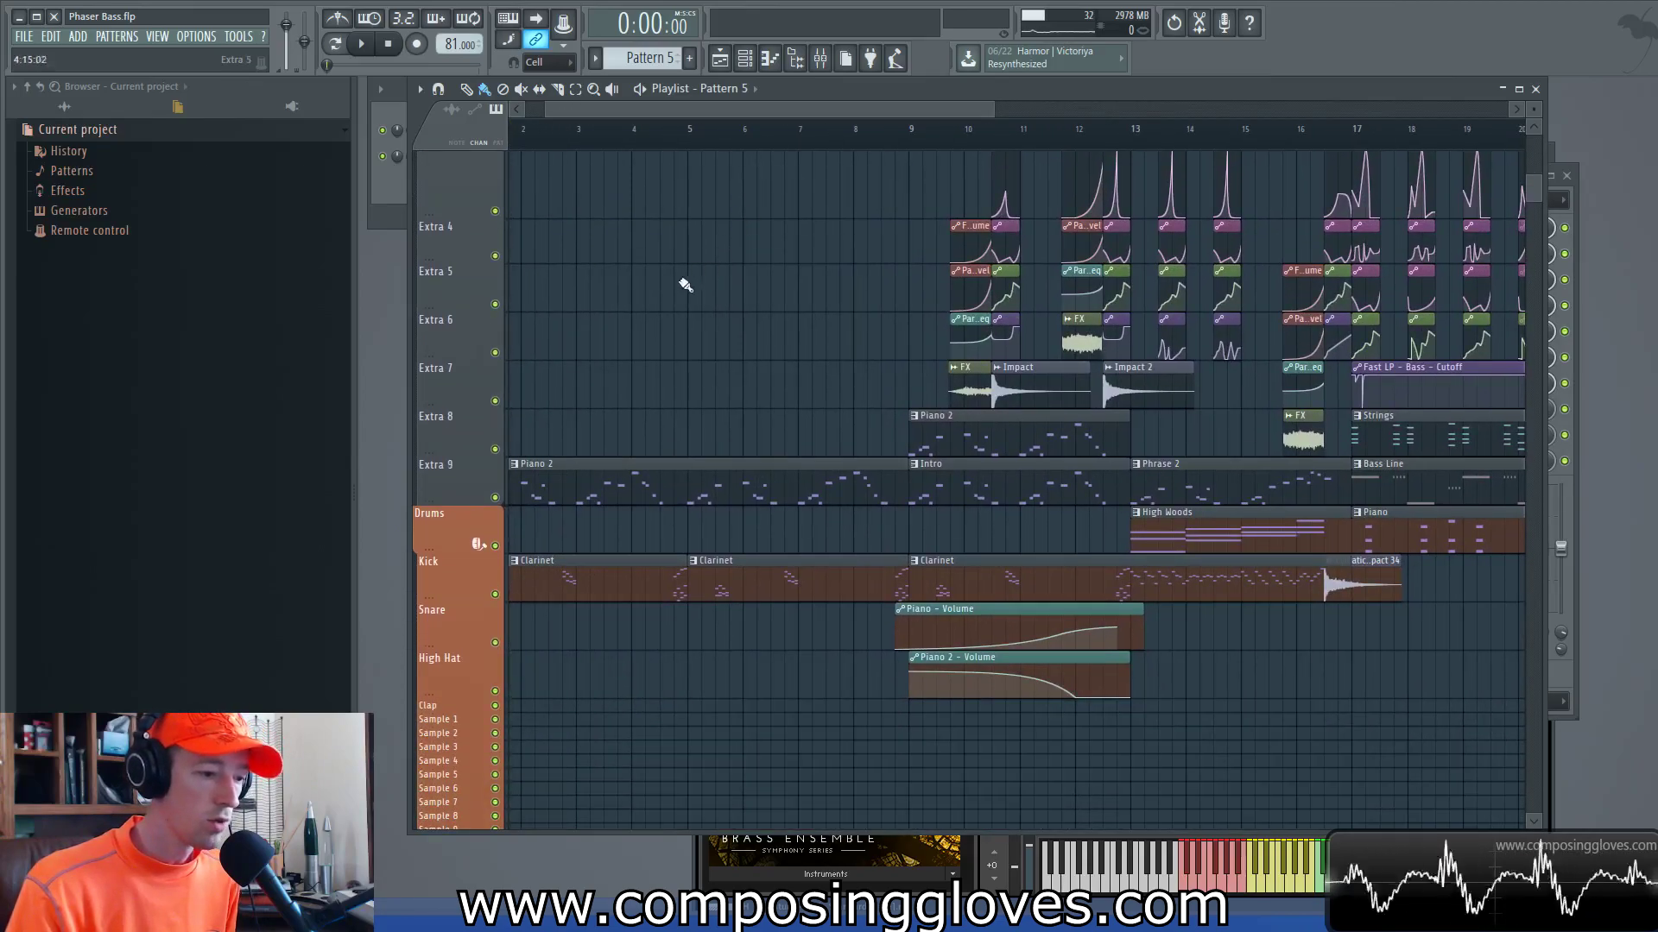
pyautogui.scroll(-4, 803, 510)
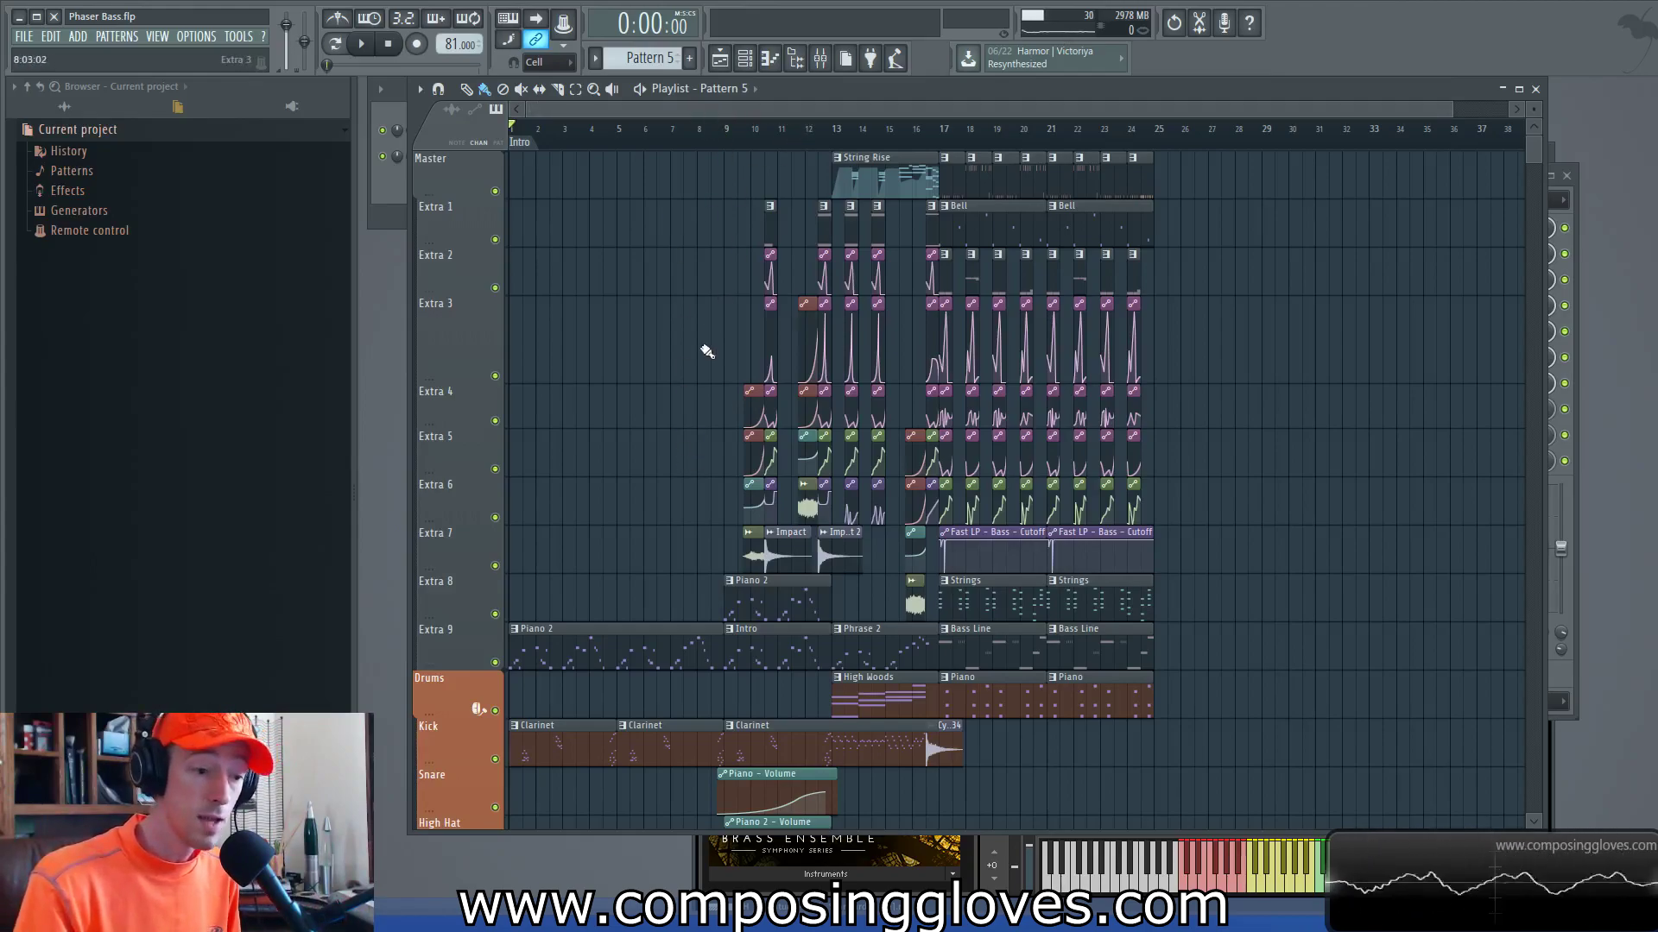
# Step: Play the song from the start and inspect the first Clarinet clip's notes in the piano roll, returning to the playlist
pyautogui.press('space')
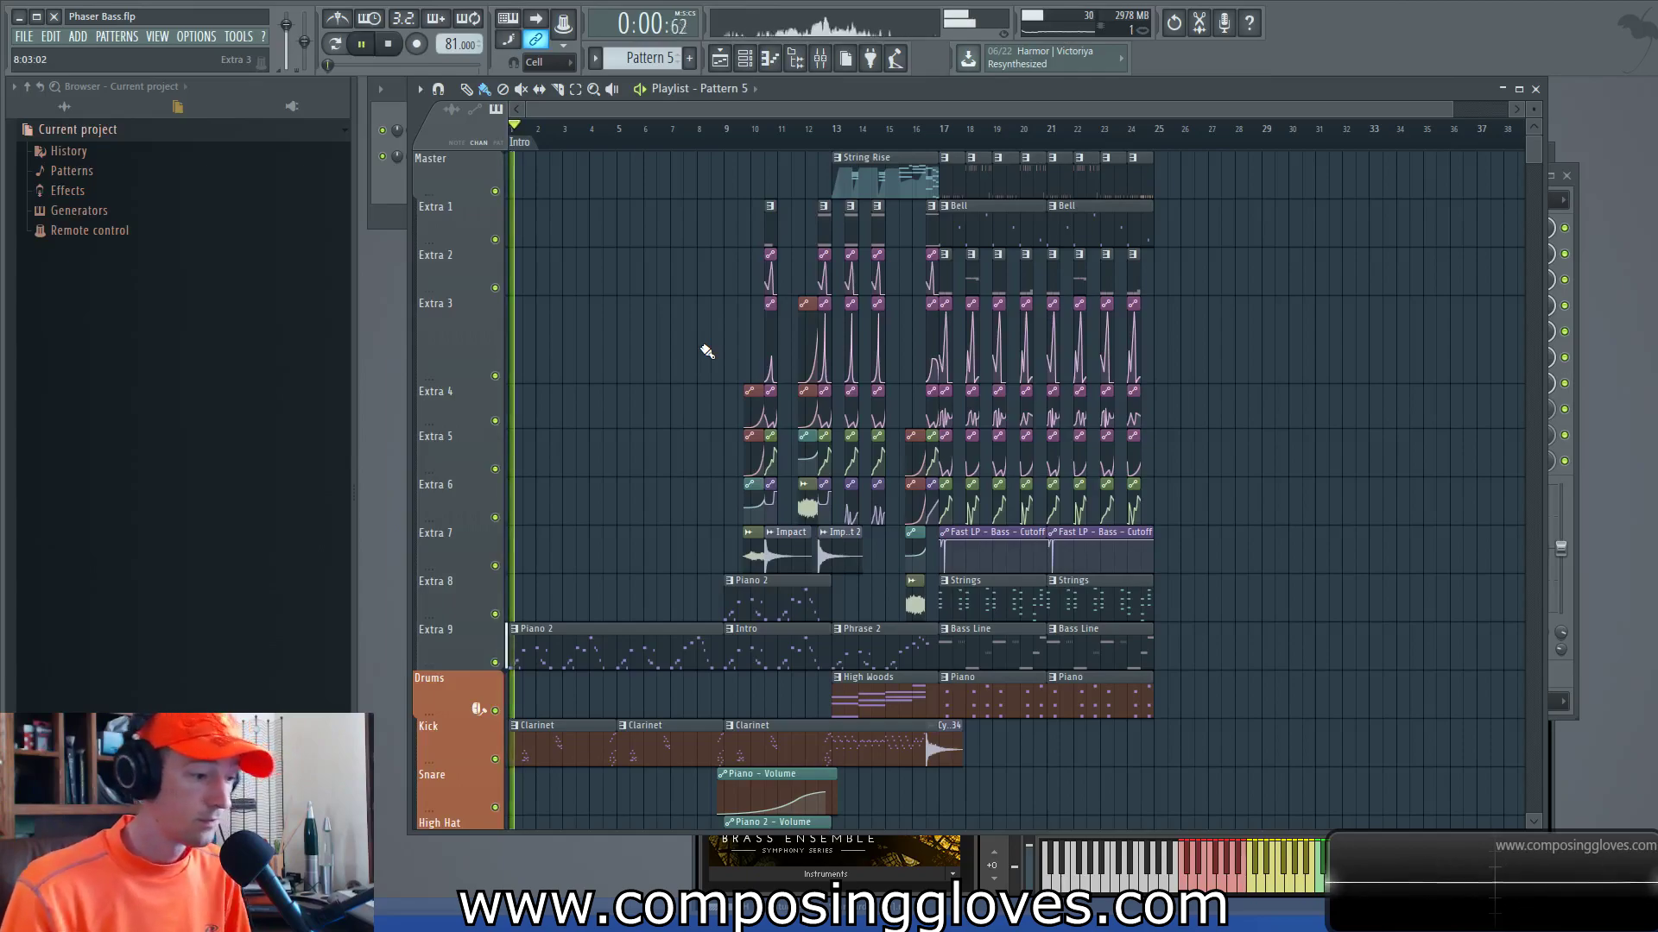
pyautogui.doubleClick(596, 745)
pyautogui.moveTo(617, 456); pyautogui.dragTo(703, 414)
pyautogui.scroll(-3, 820, 445)
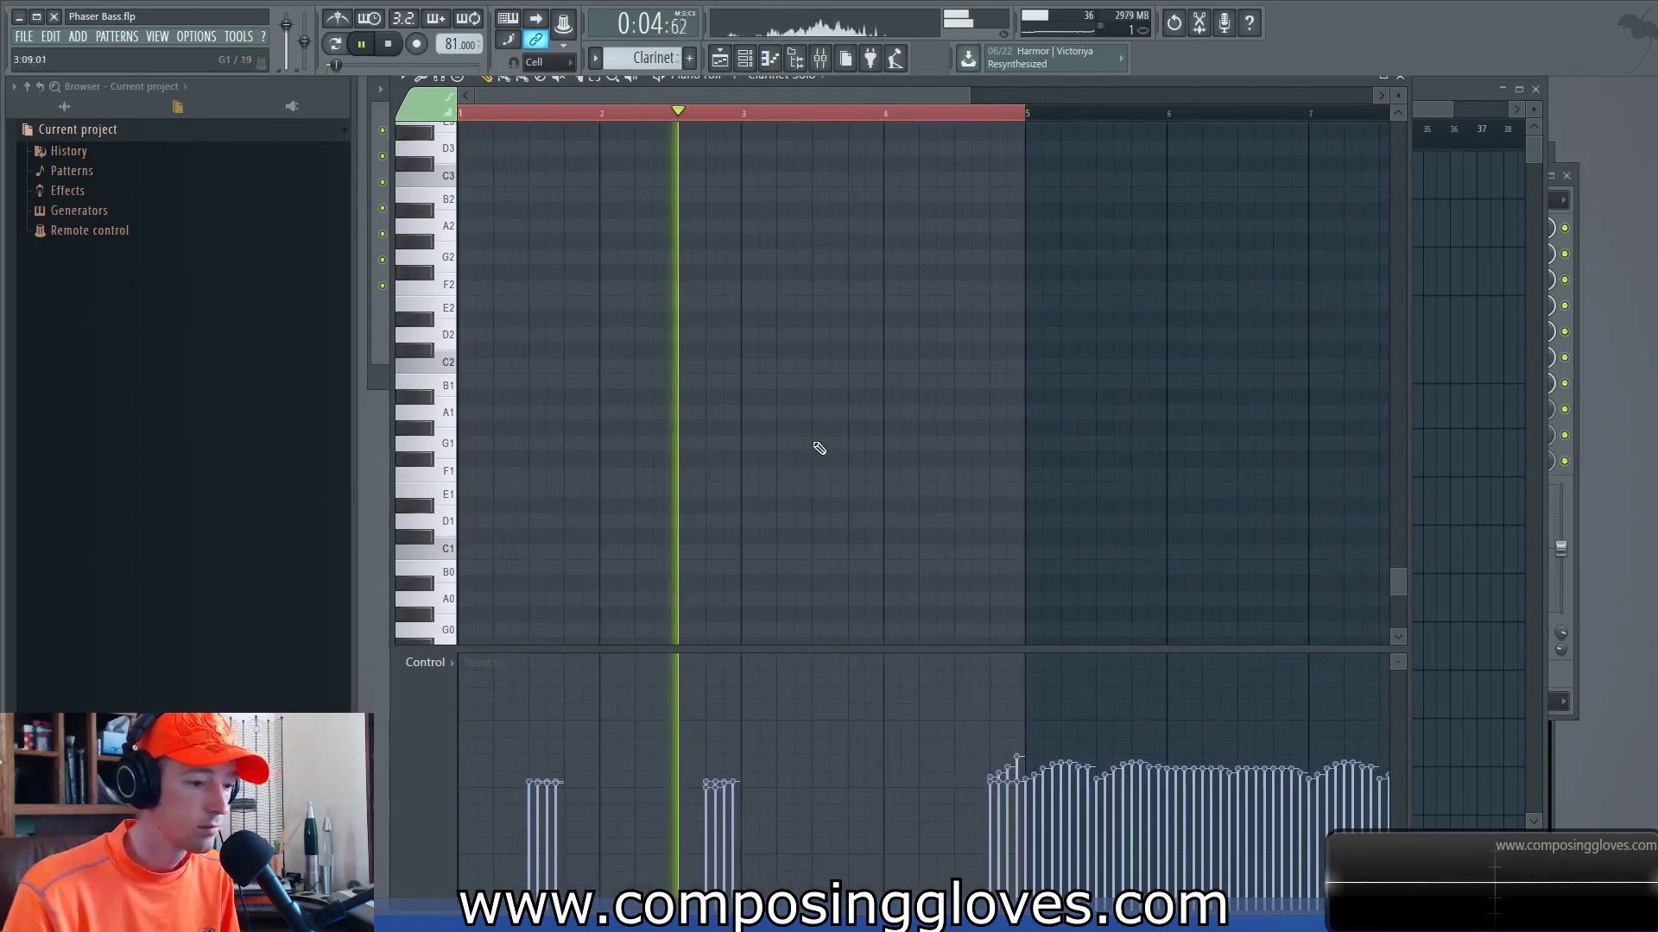
pyautogui.scroll(10, 829, 446)
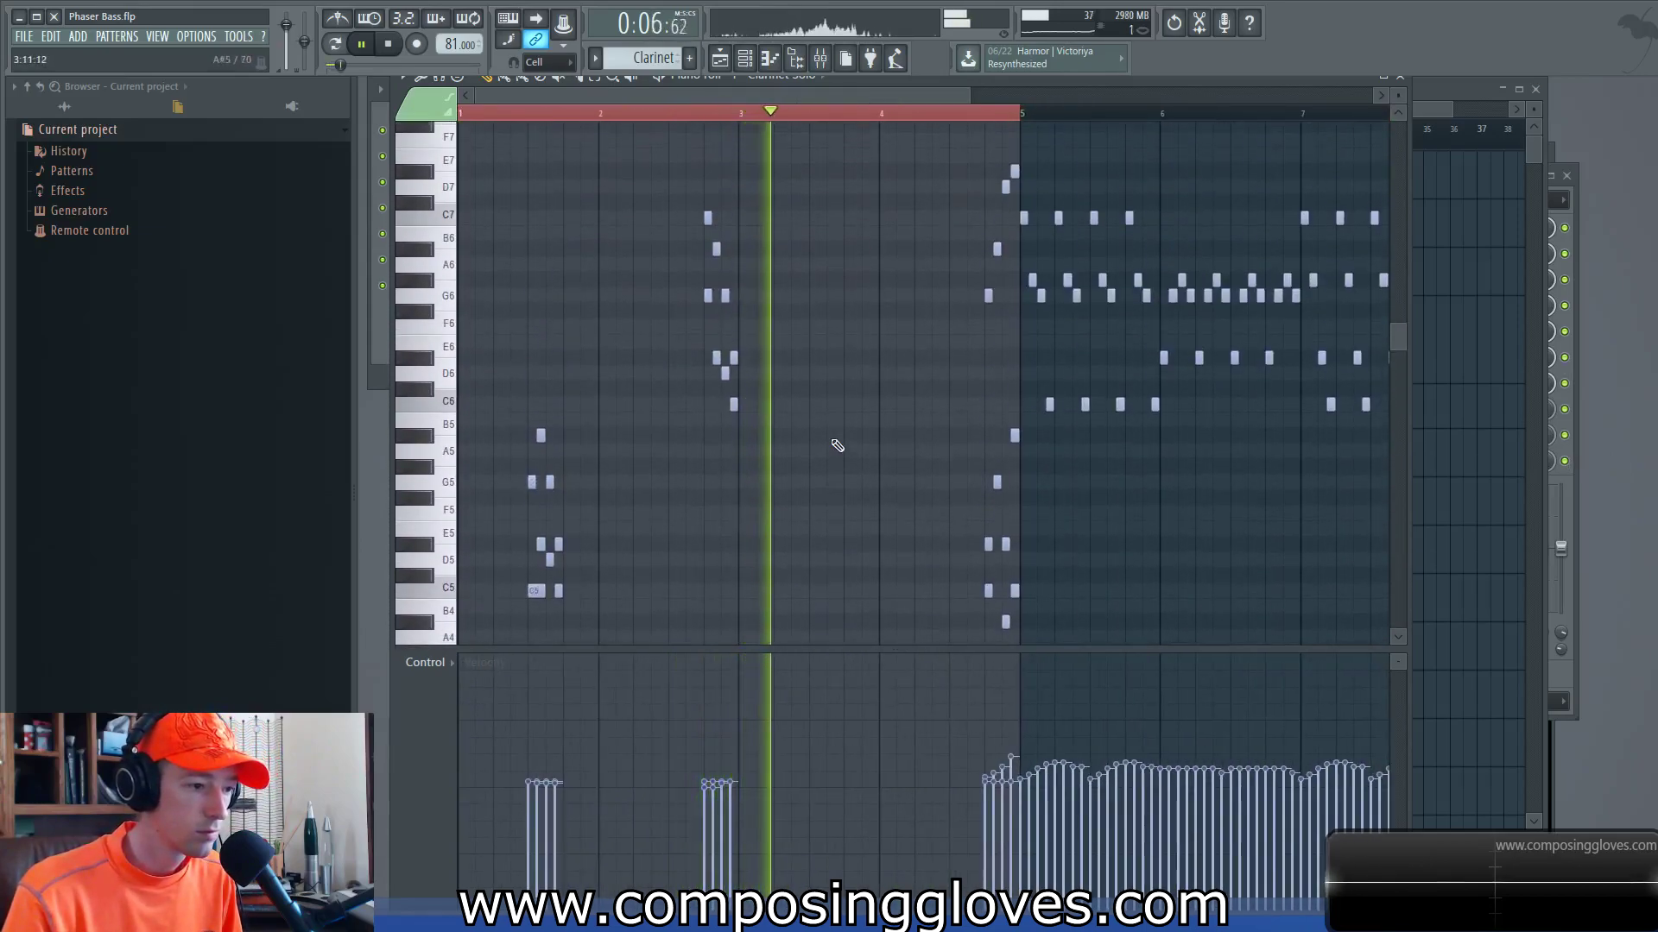
pyautogui.click(1399, 77)
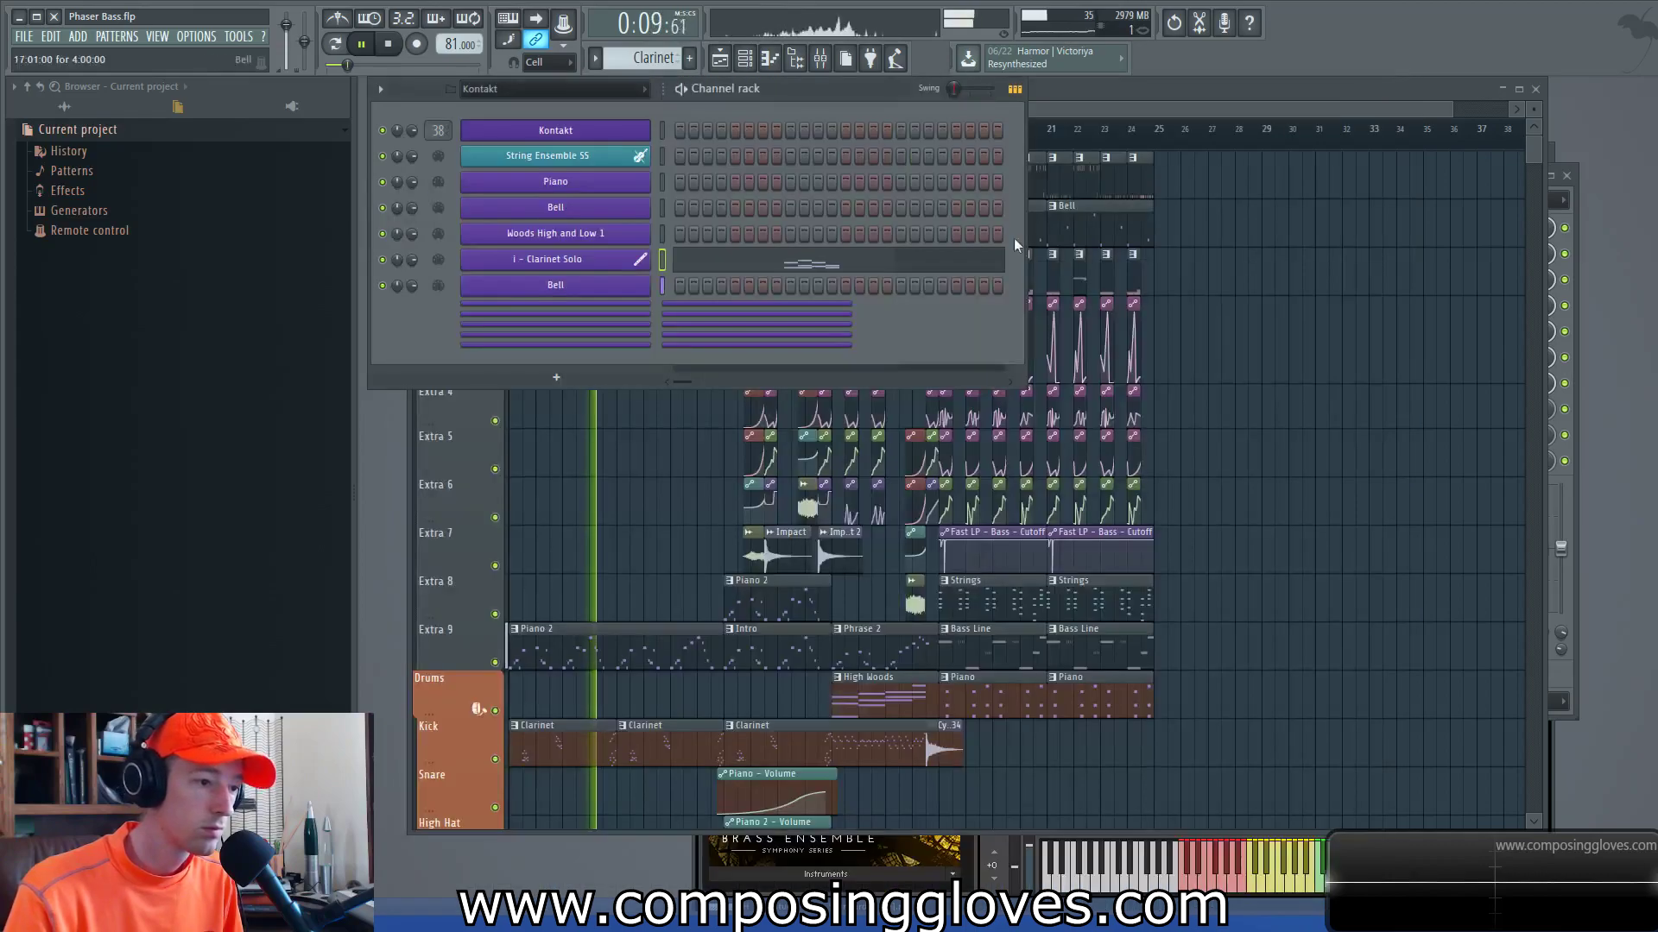
pyautogui.click(1142, 106)
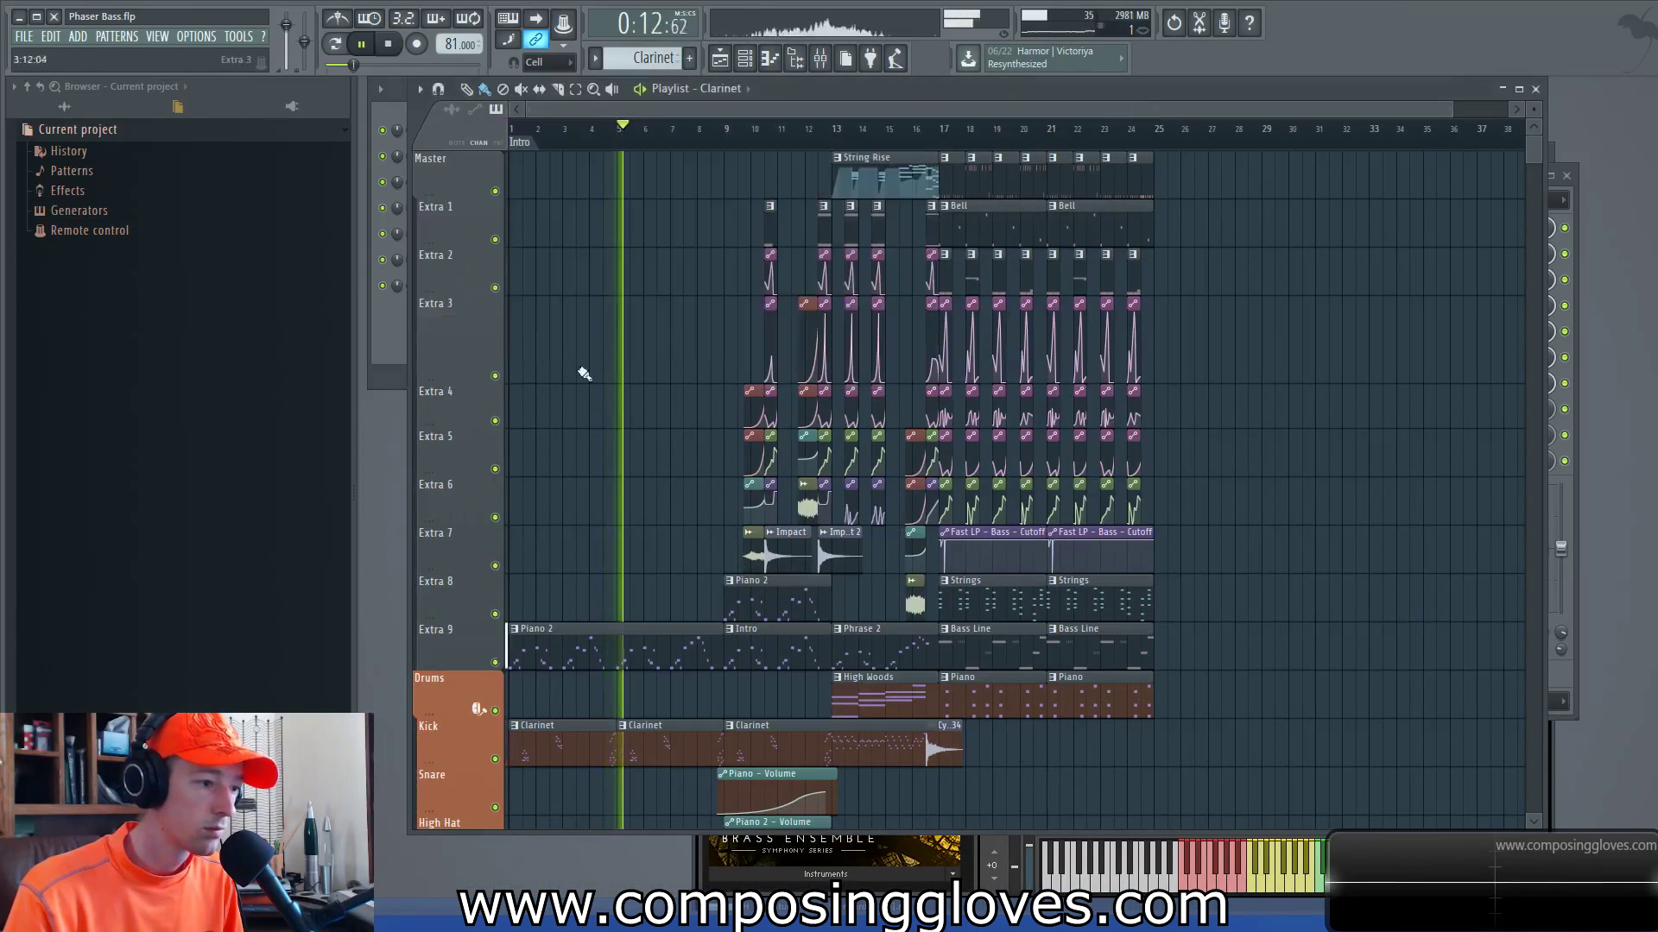
# Step: Follow the song's playback through the playlist, from the piano intro to the bass line section ending at bar 25
pyautogui.scroll(3, 685, 485)
pyautogui.moveTo(700, 472); pyautogui.dragTo(759, 374)
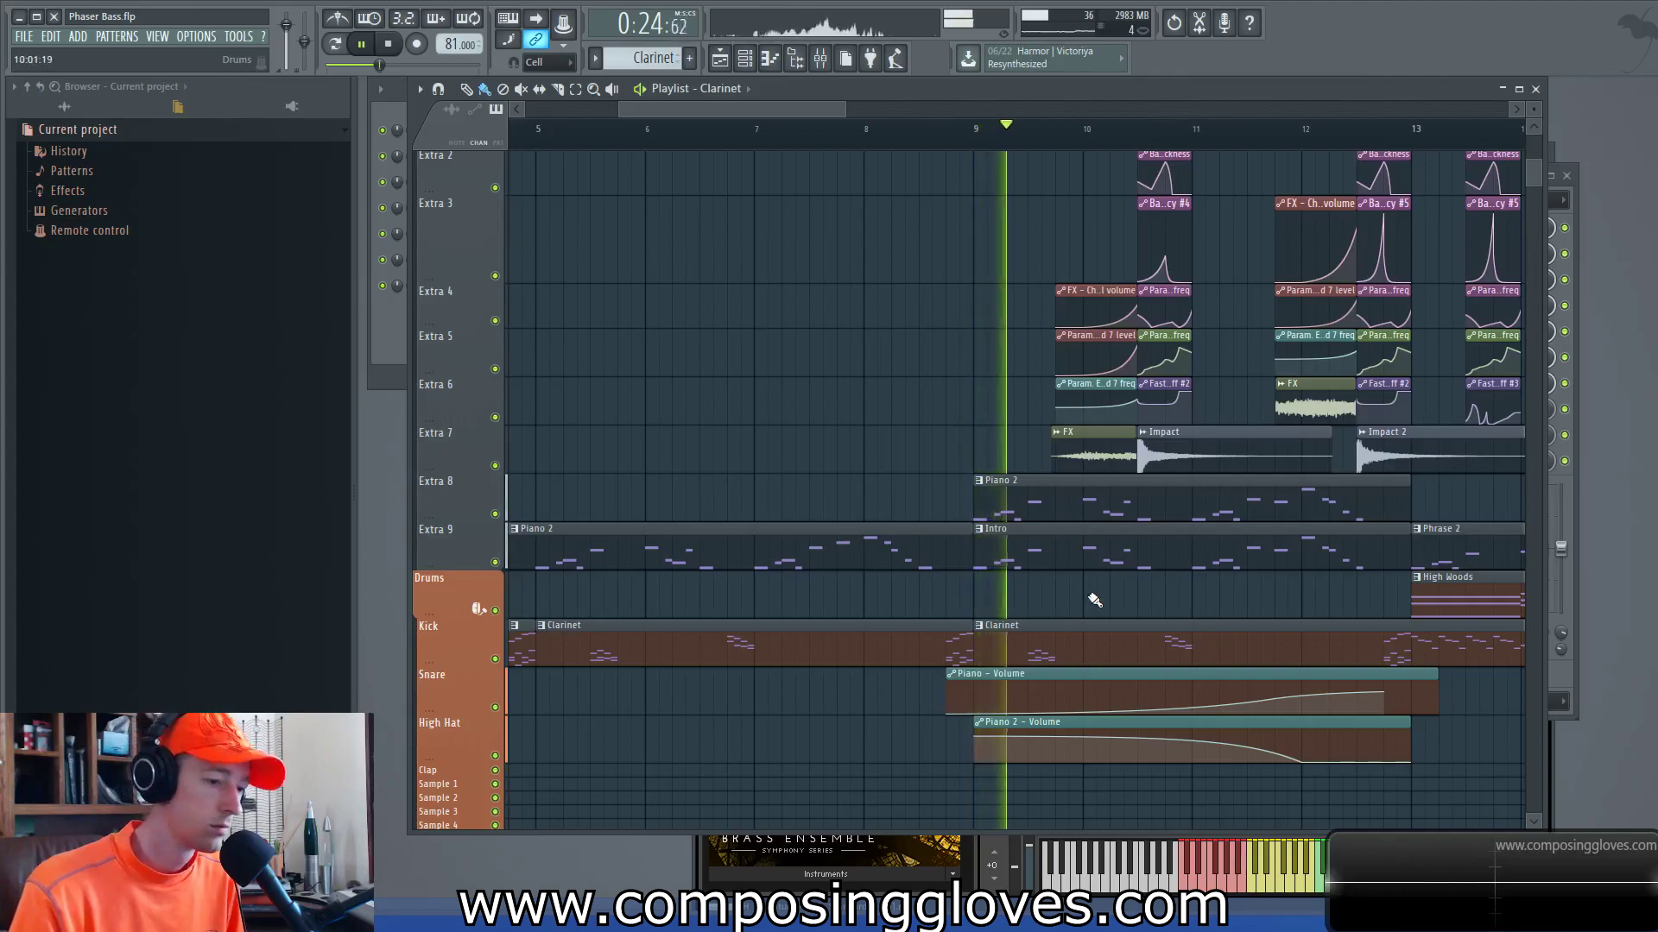
pyautogui.moveTo(1225, 558); pyautogui.dragTo(985, 682)
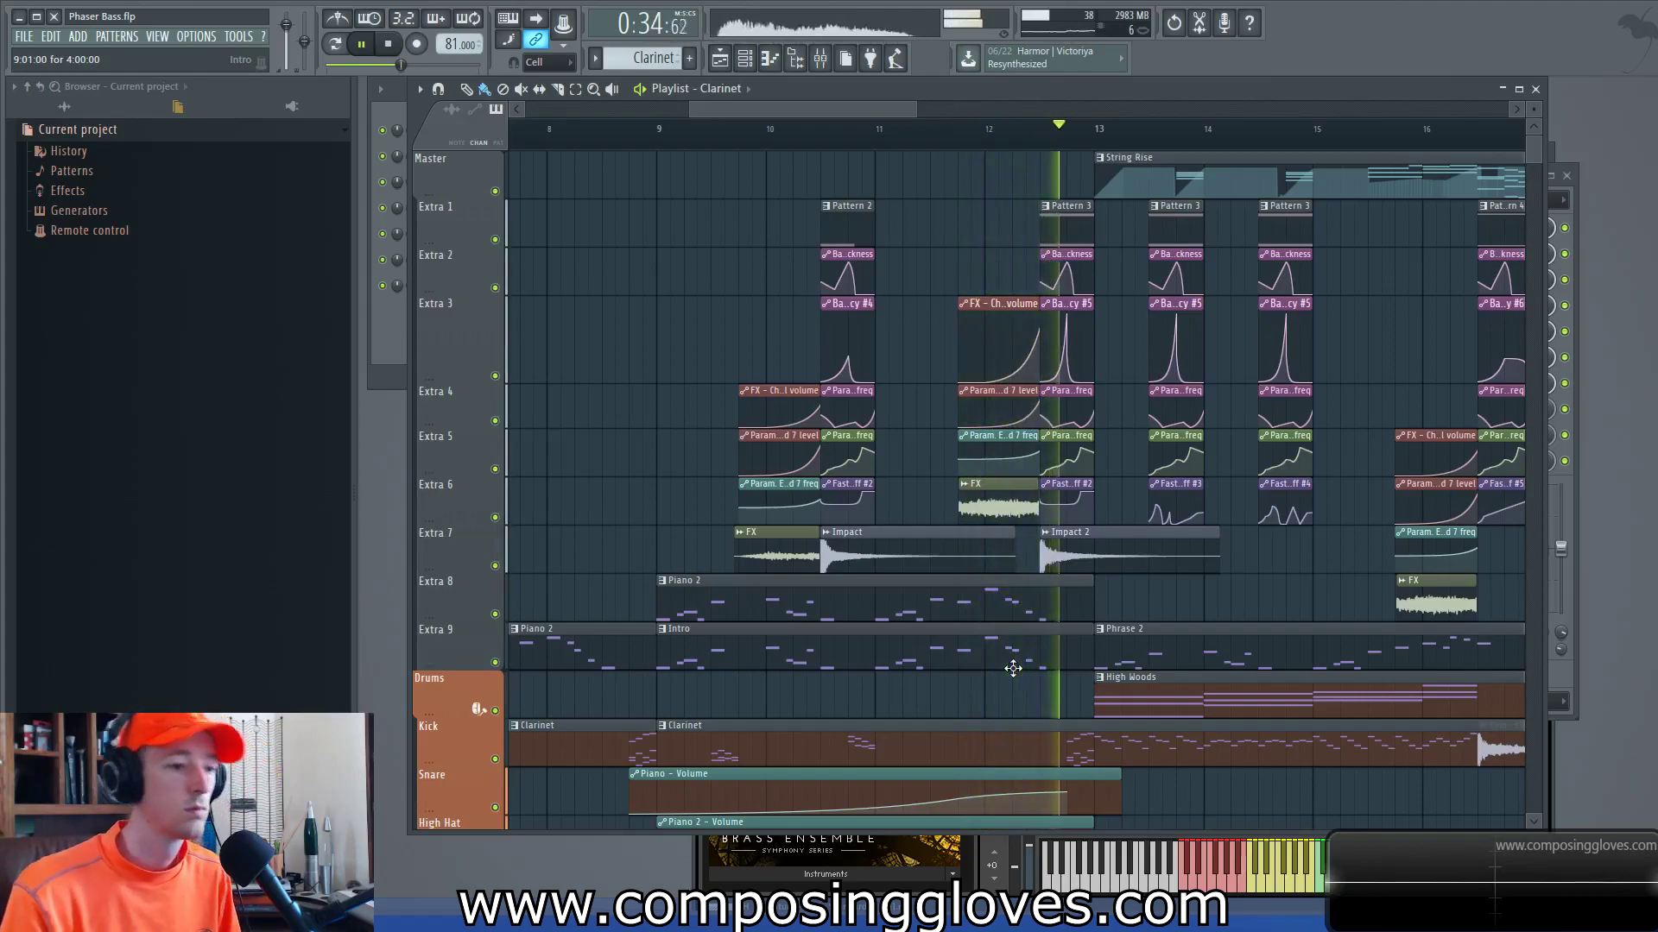
pyautogui.hscroll(3, 1250, 604)
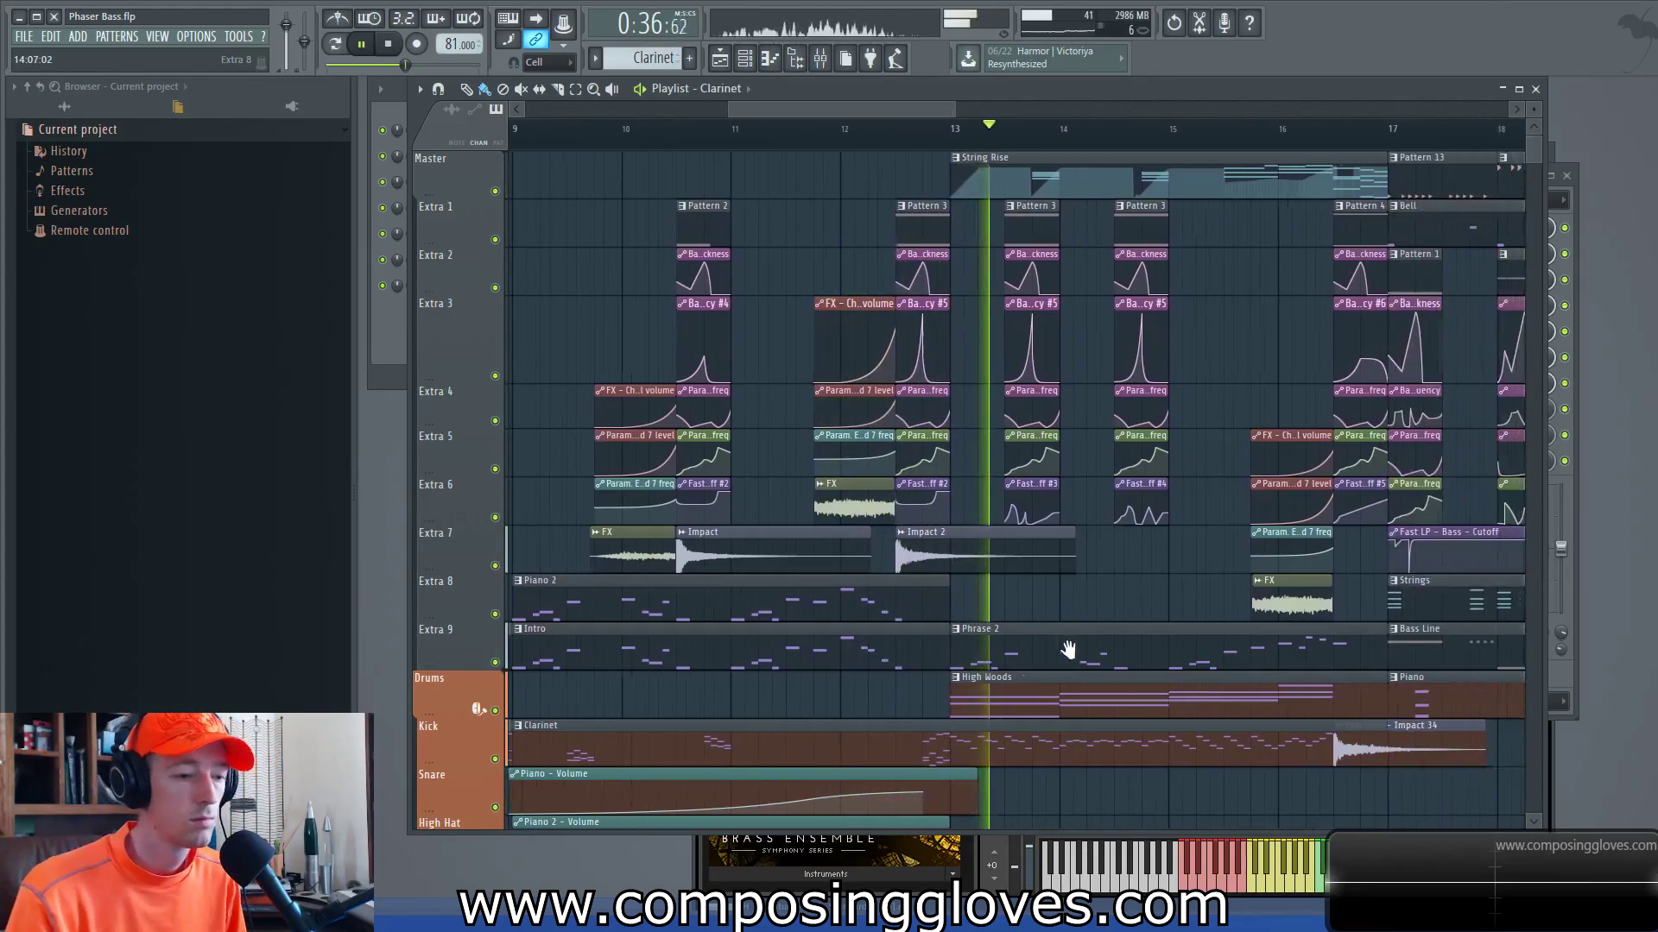
pyautogui.hscroll(1, 1002, 595)
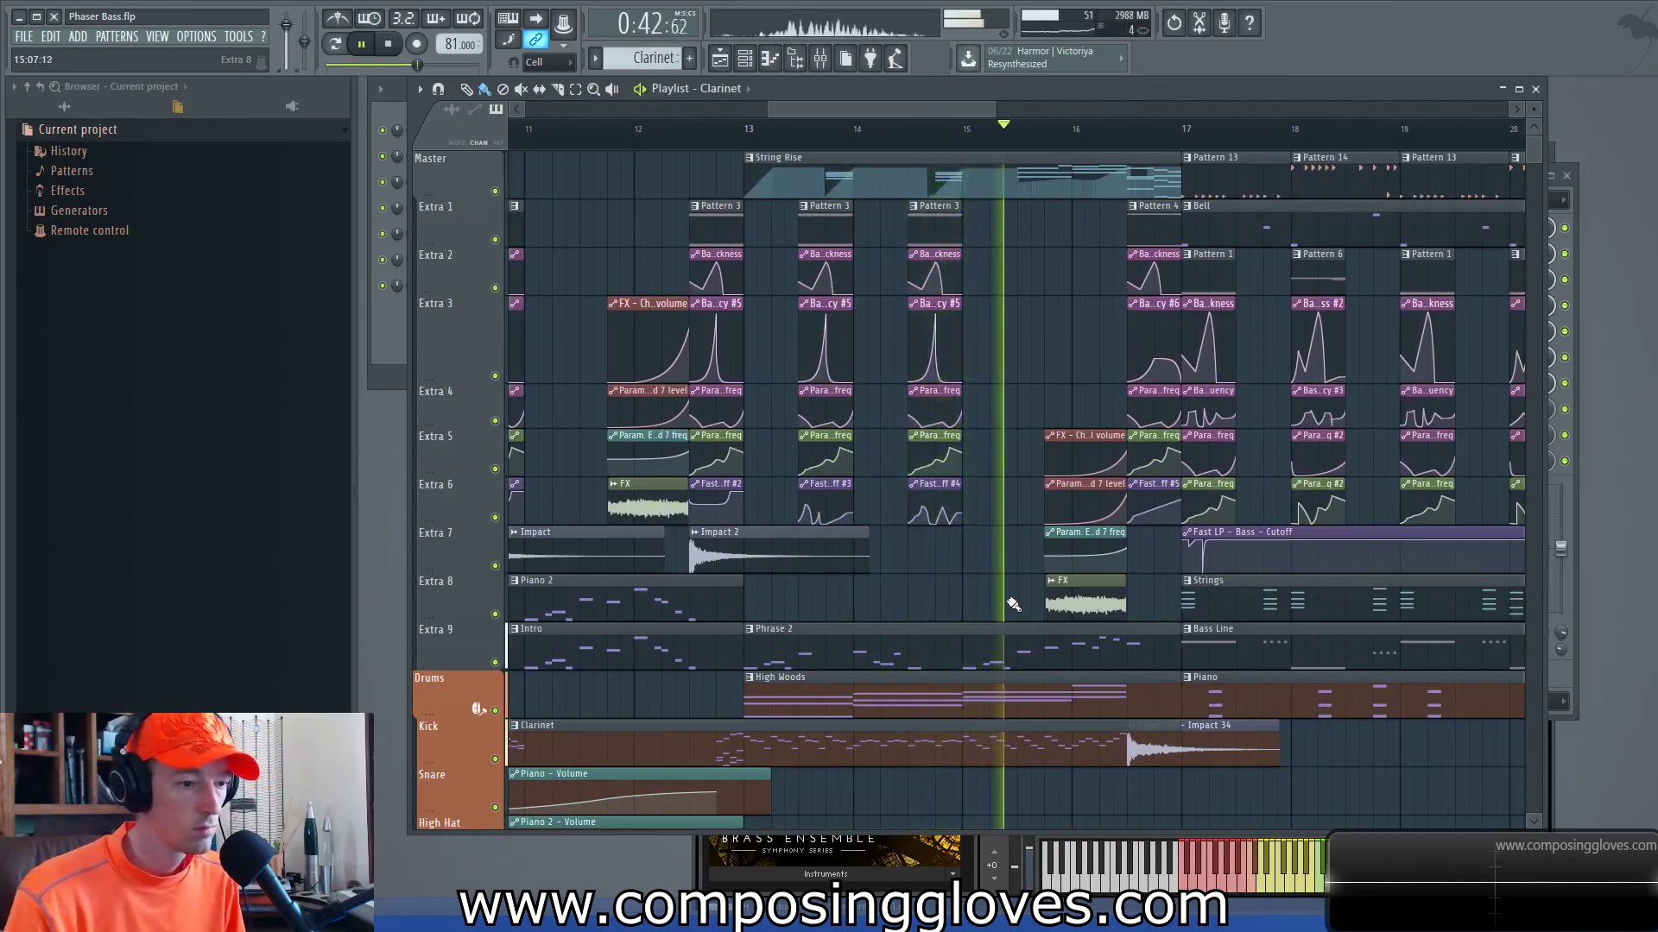
pyautogui.hscroll(2, 903, 415)
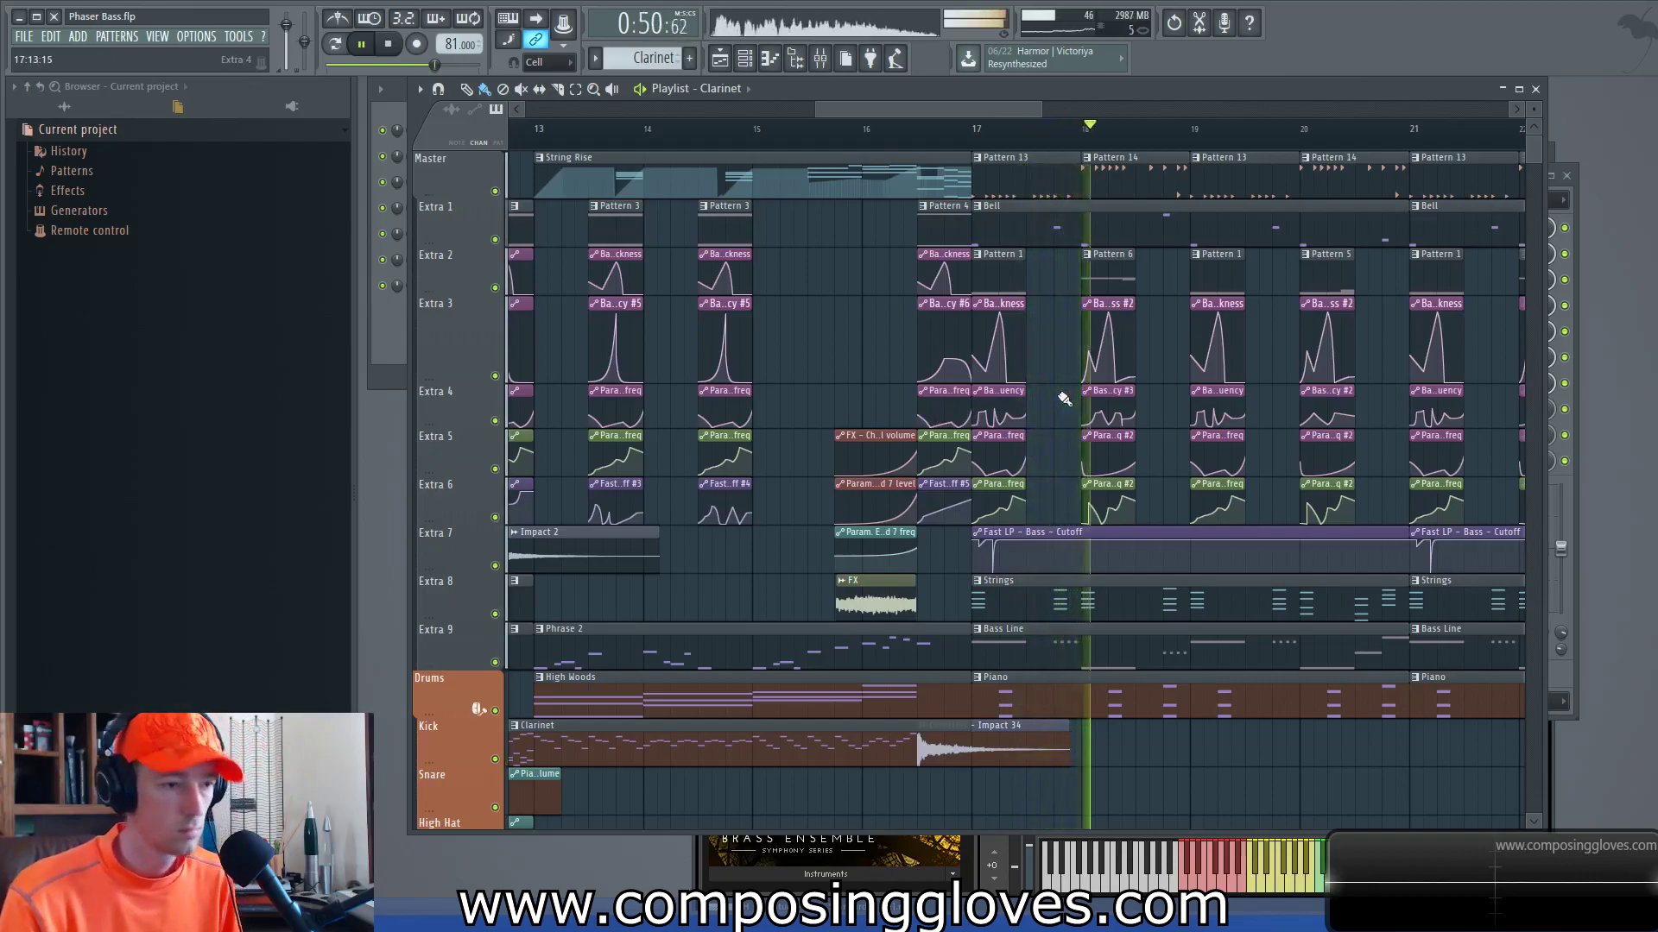
pyautogui.moveTo(1166, 363); pyautogui.dragTo(749, 446)
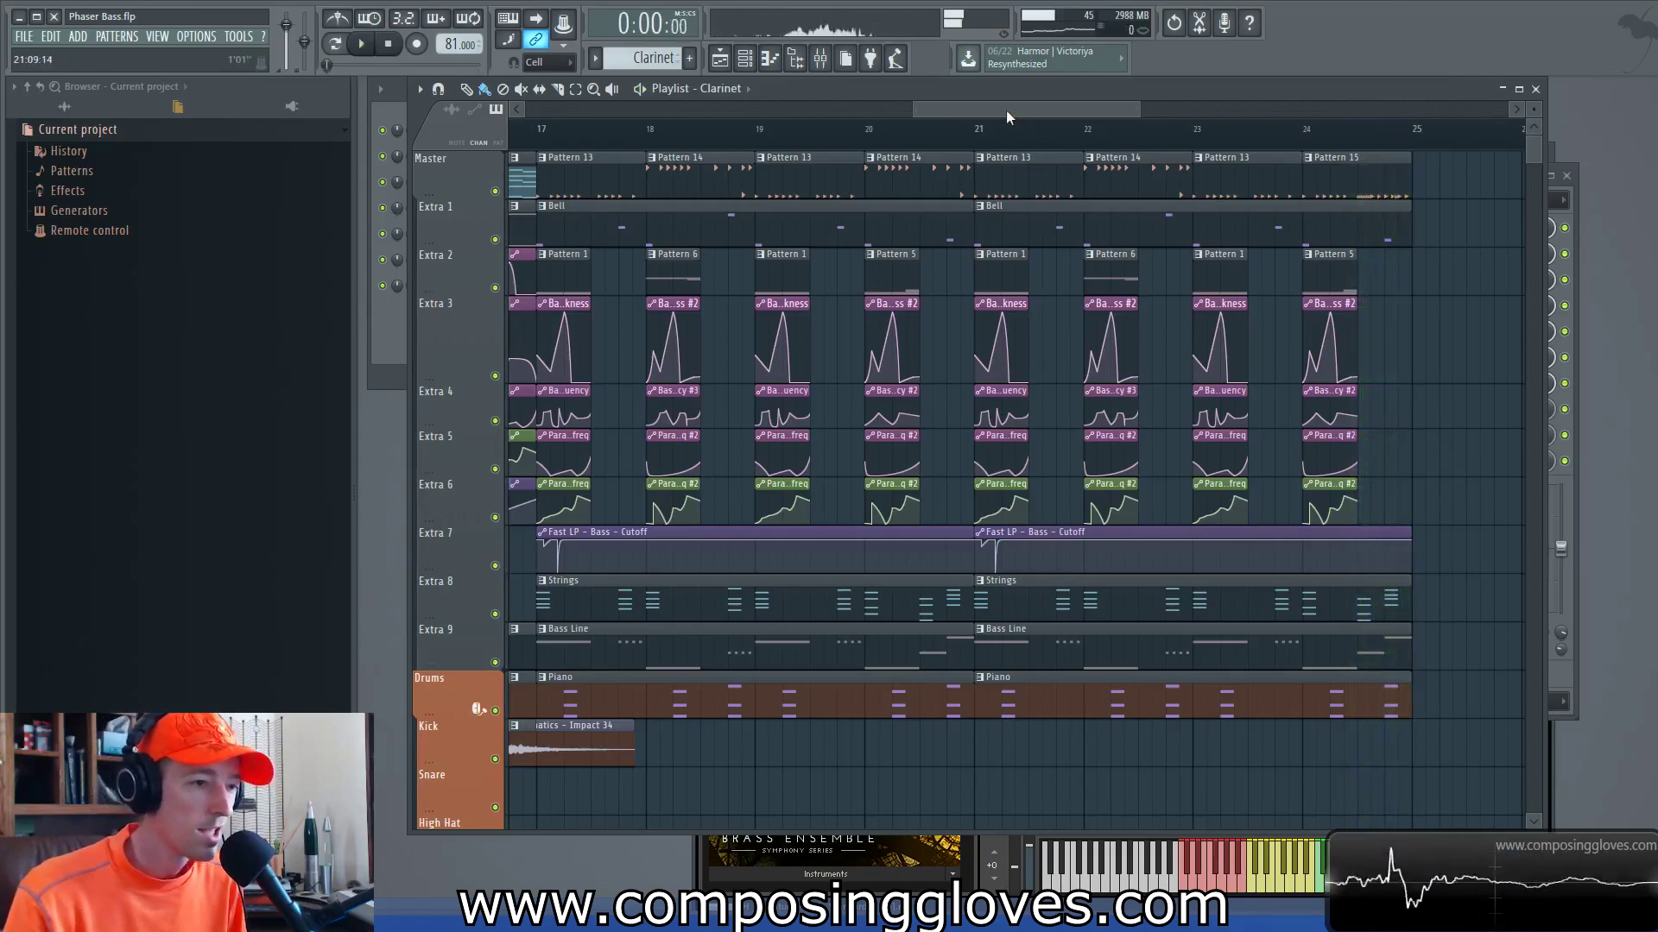
# Step: Go back to the start of the playlist and review the piano, clarinet and woodwind clips across the whole arrangement
pyautogui.moveTo(1007, 110); pyautogui.dragTo(622, 116)
pyautogui.scroll(-5, 786, 380)
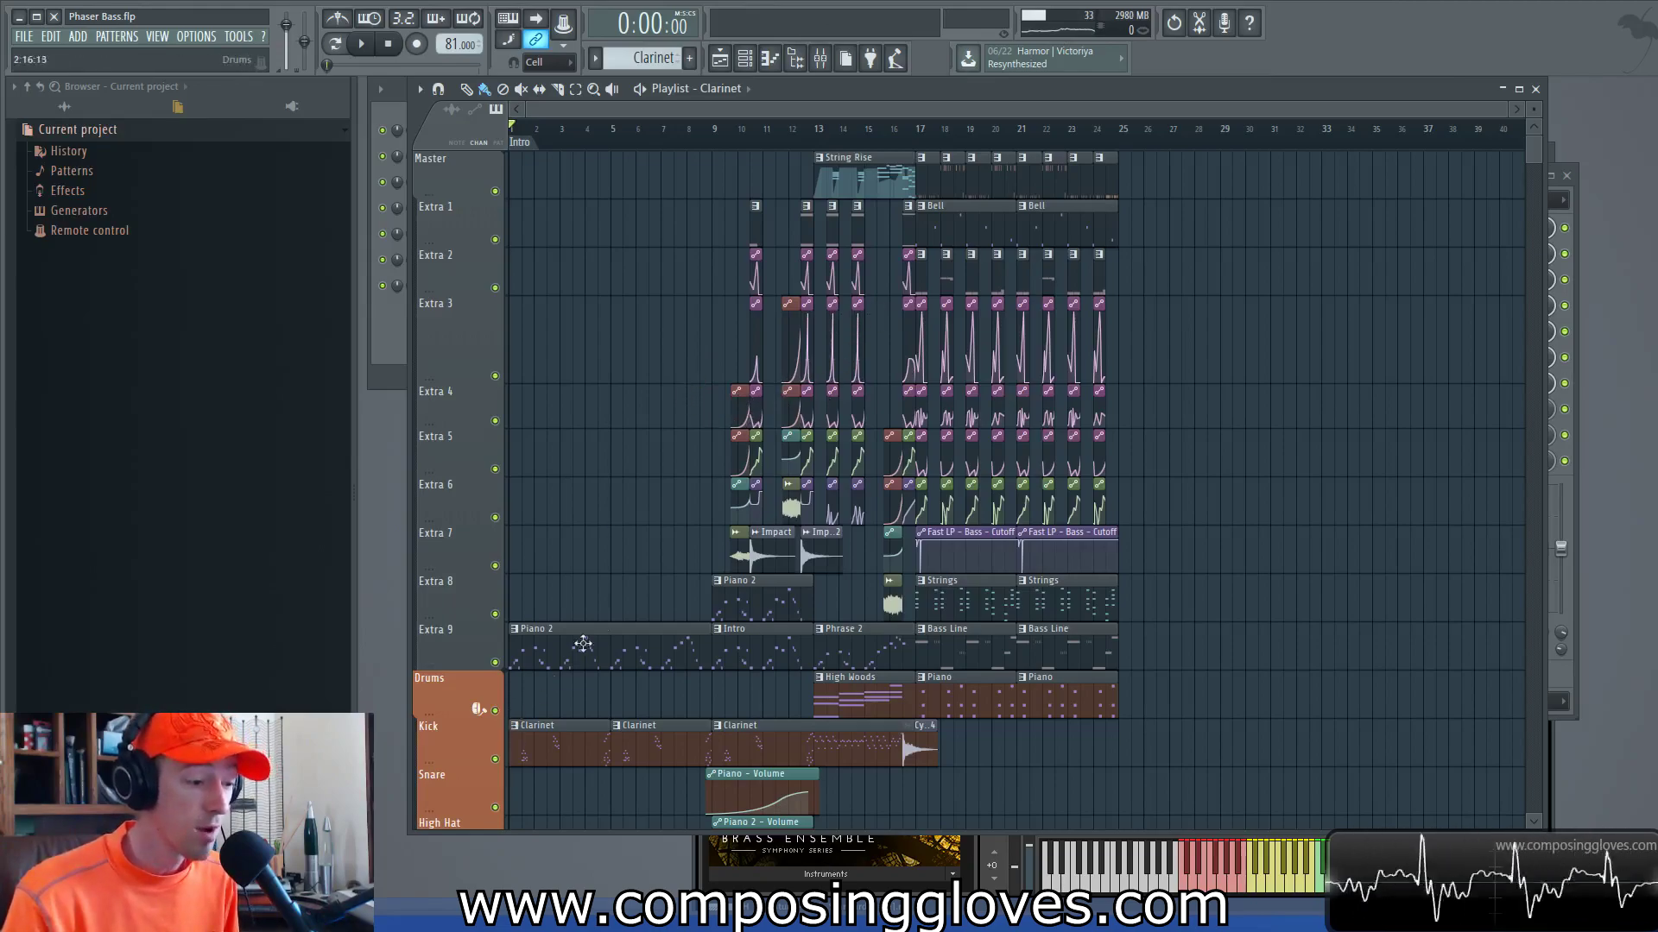
pyautogui.moveTo(567, 666); pyautogui.dragTo(1058, 751)
pyautogui.keyDown('ctrl'); pyautogui.click(1071, 769); pyautogui.keyUp('ctrl')
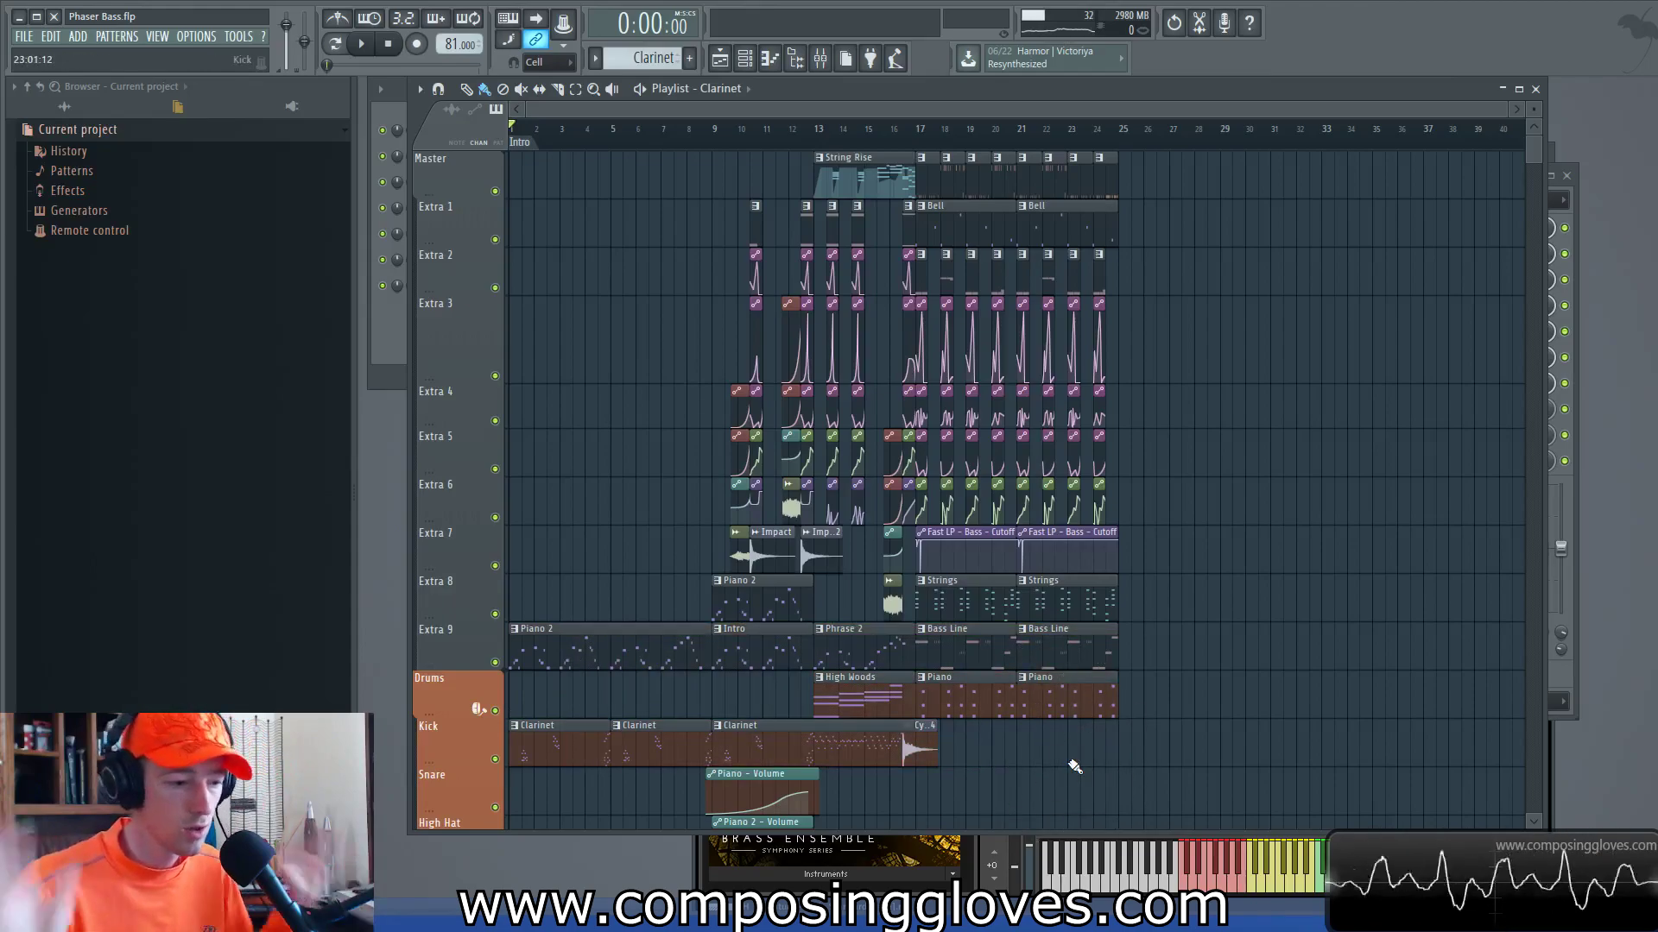
# Step: Place the playback position at the start of the Pattern 2 clip and examine the bass and FX automation clips in bars 10 to 17
pyautogui.scroll(5, 783, 332)
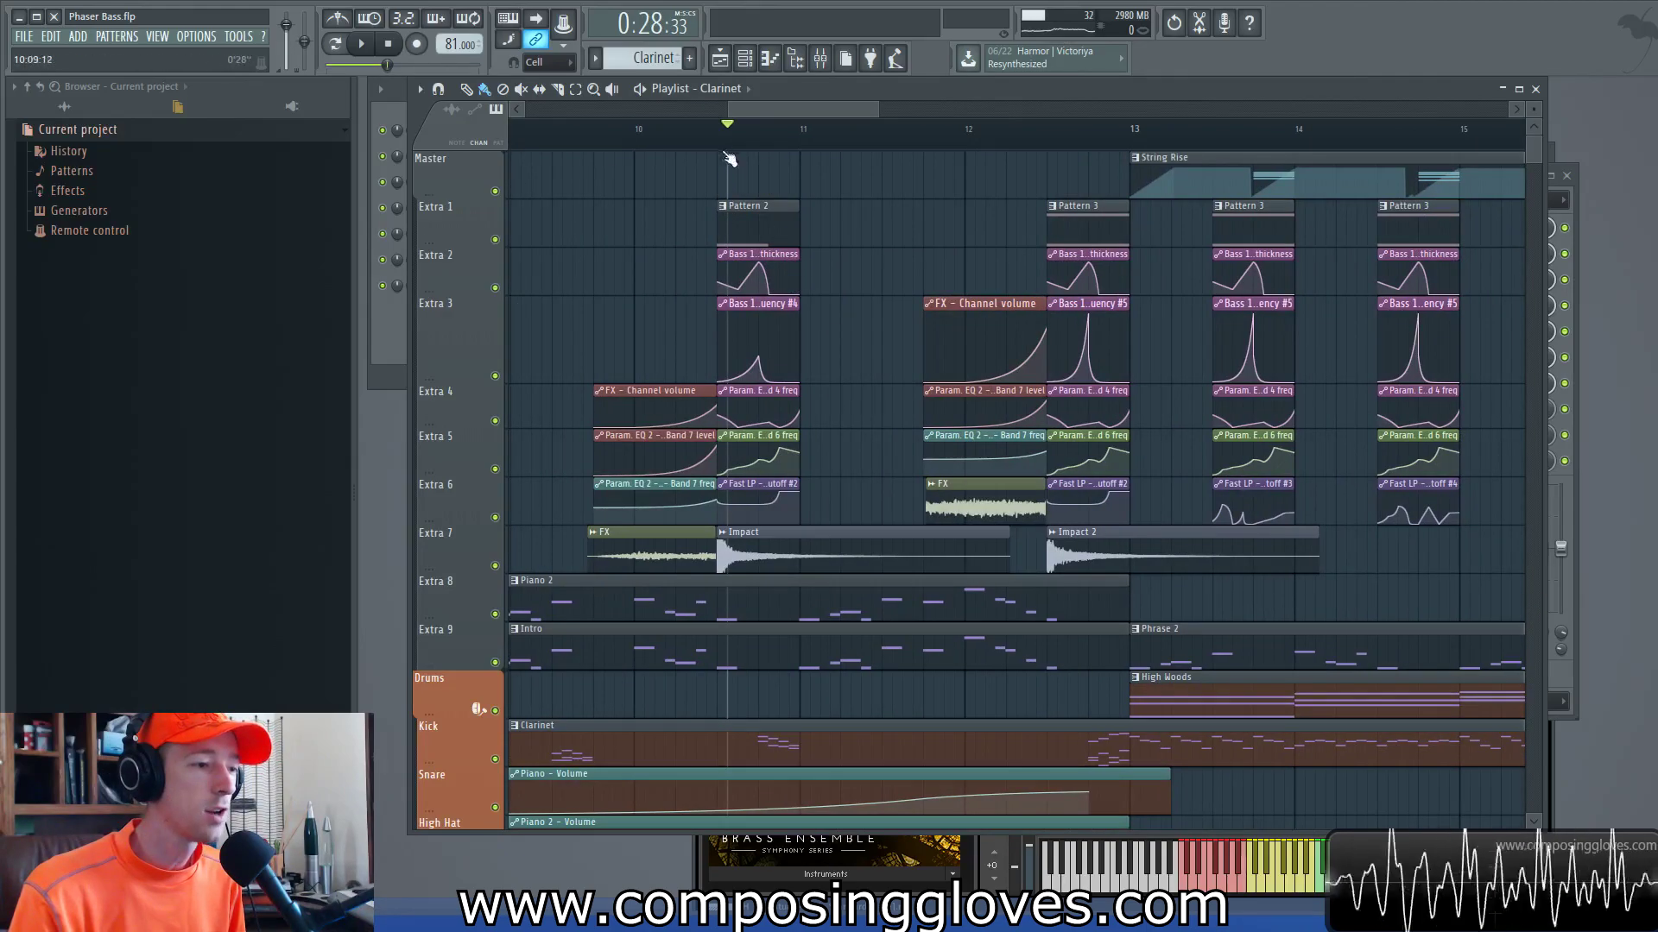
pyautogui.scroll(-5, 924, 264)
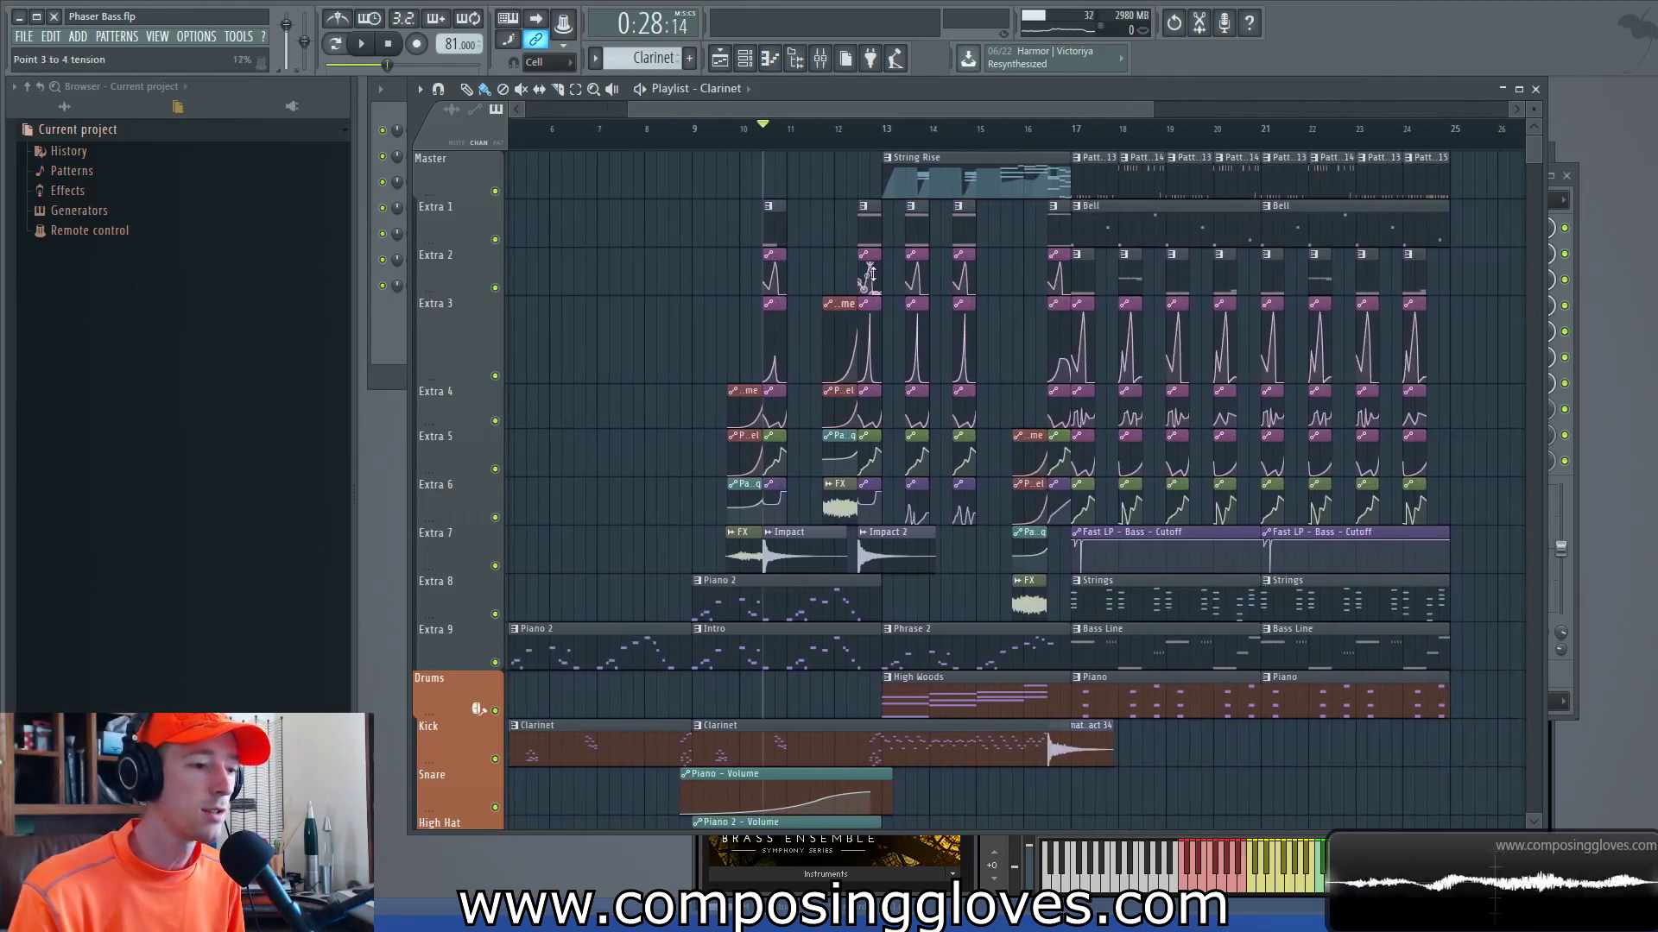
pyautogui.scroll(4, 809, 273)
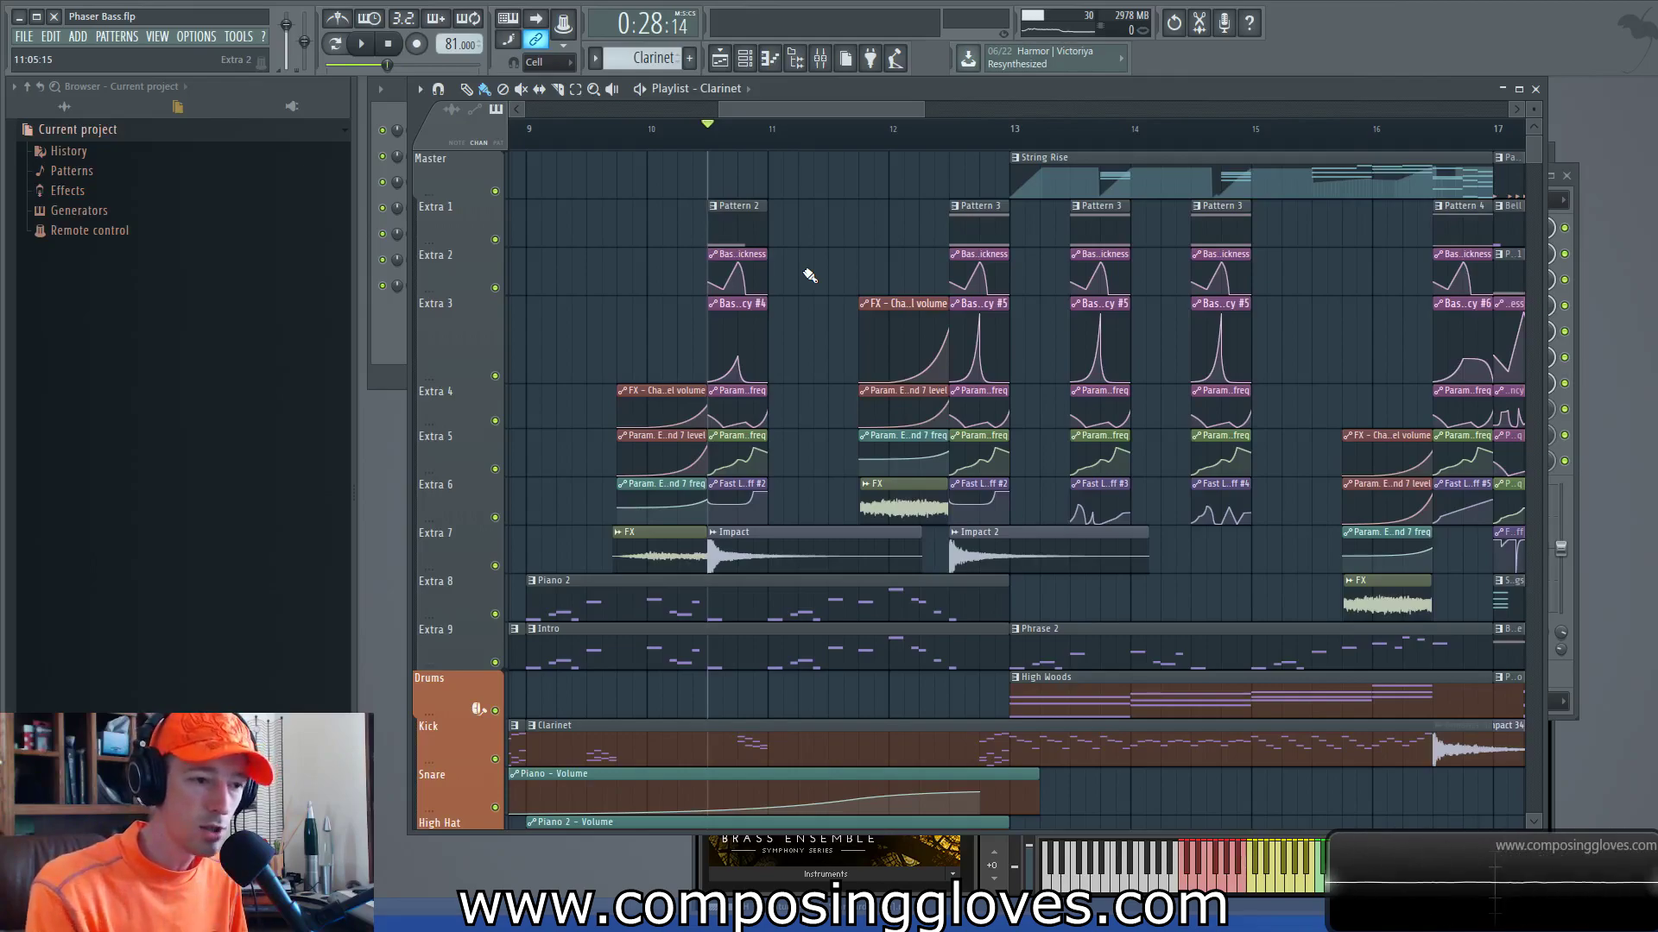
pyautogui.moveTo(763, 251); pyautogui.dragTo(734, 523)
pyautogui.keyDown('ctrl'); pyautogui.click(790, 307); pyautogui.keyUp('ctrl')
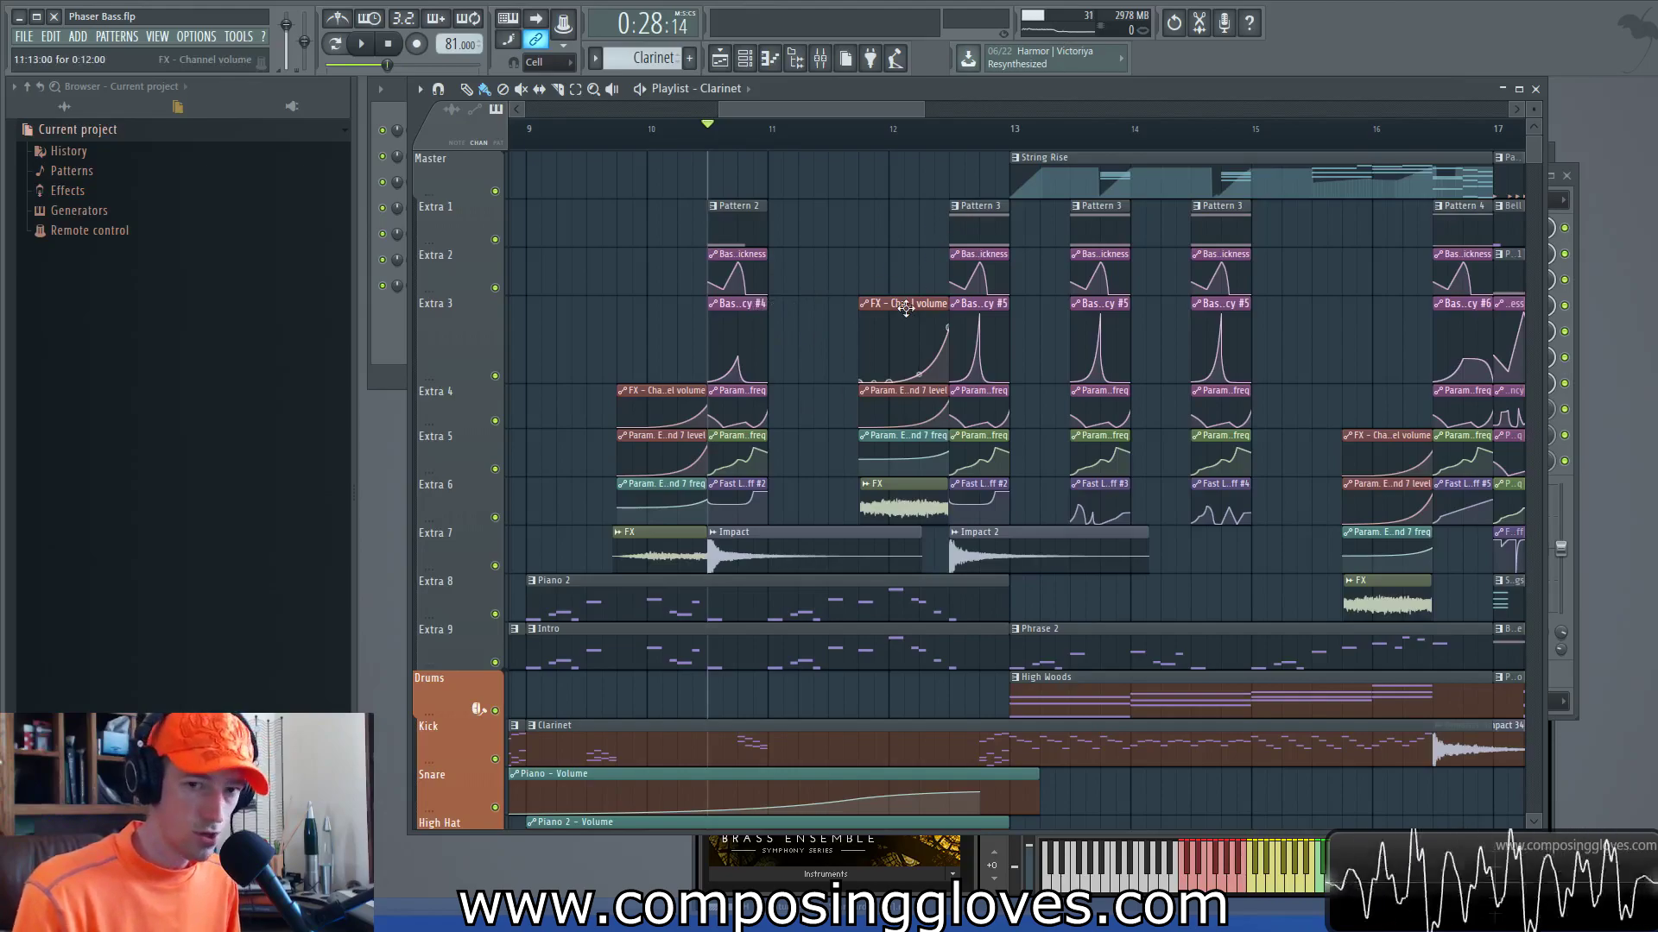
pyautogui.hscroll(4, 925, 259)
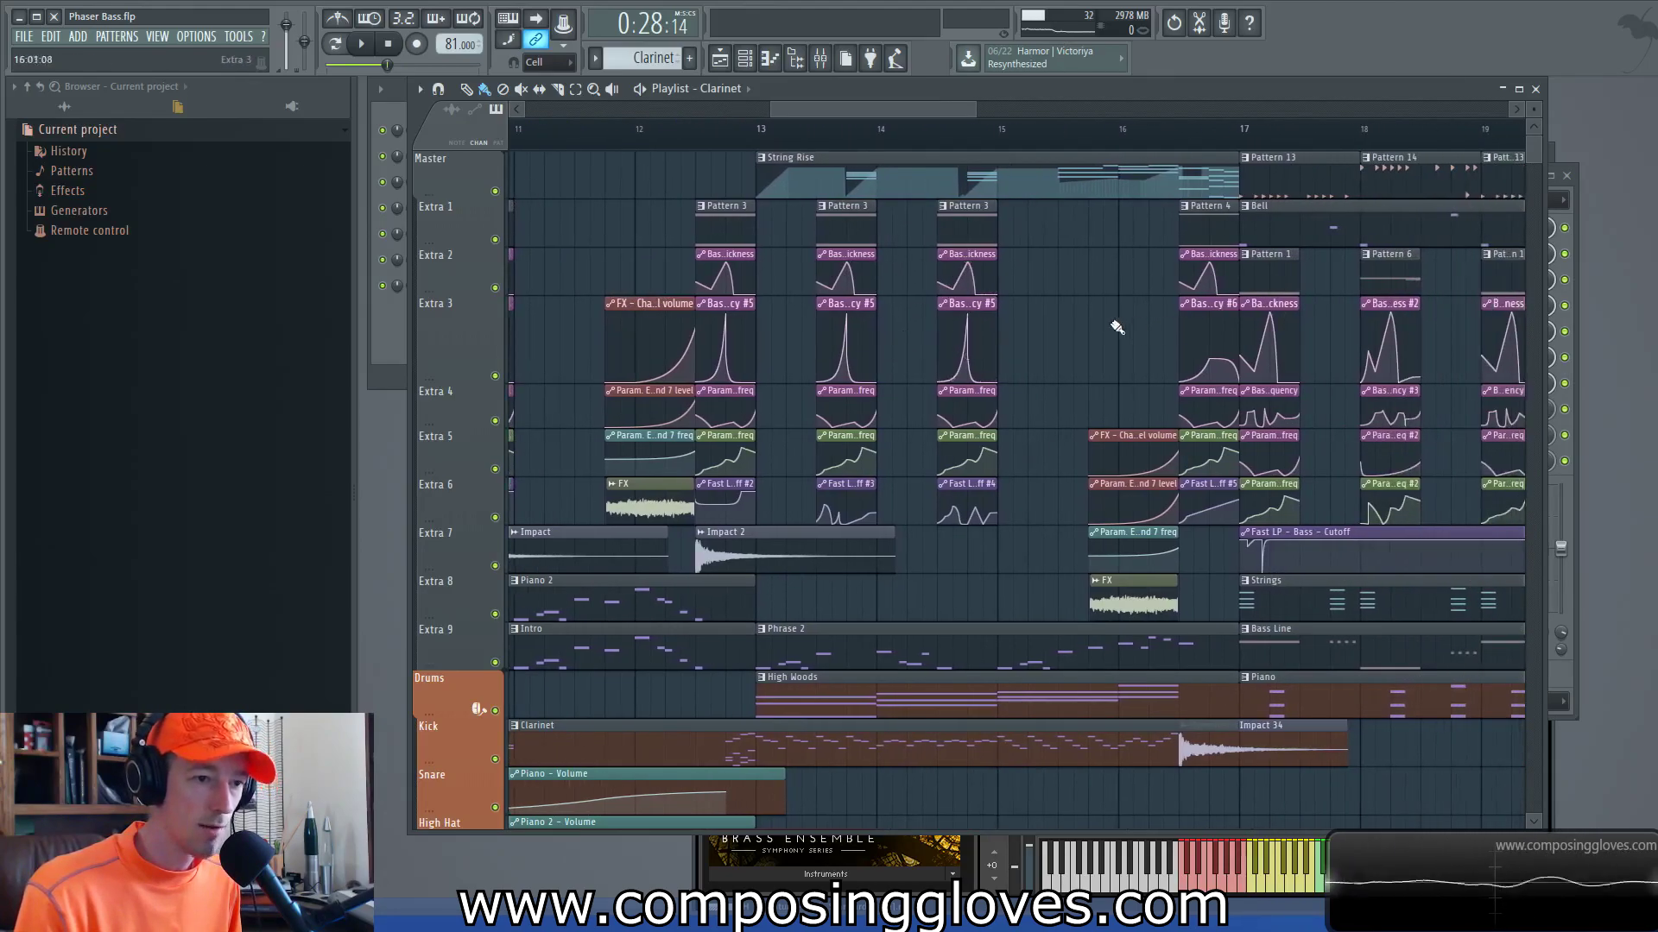
pyautogui.scroll(-4, 1120, 327)
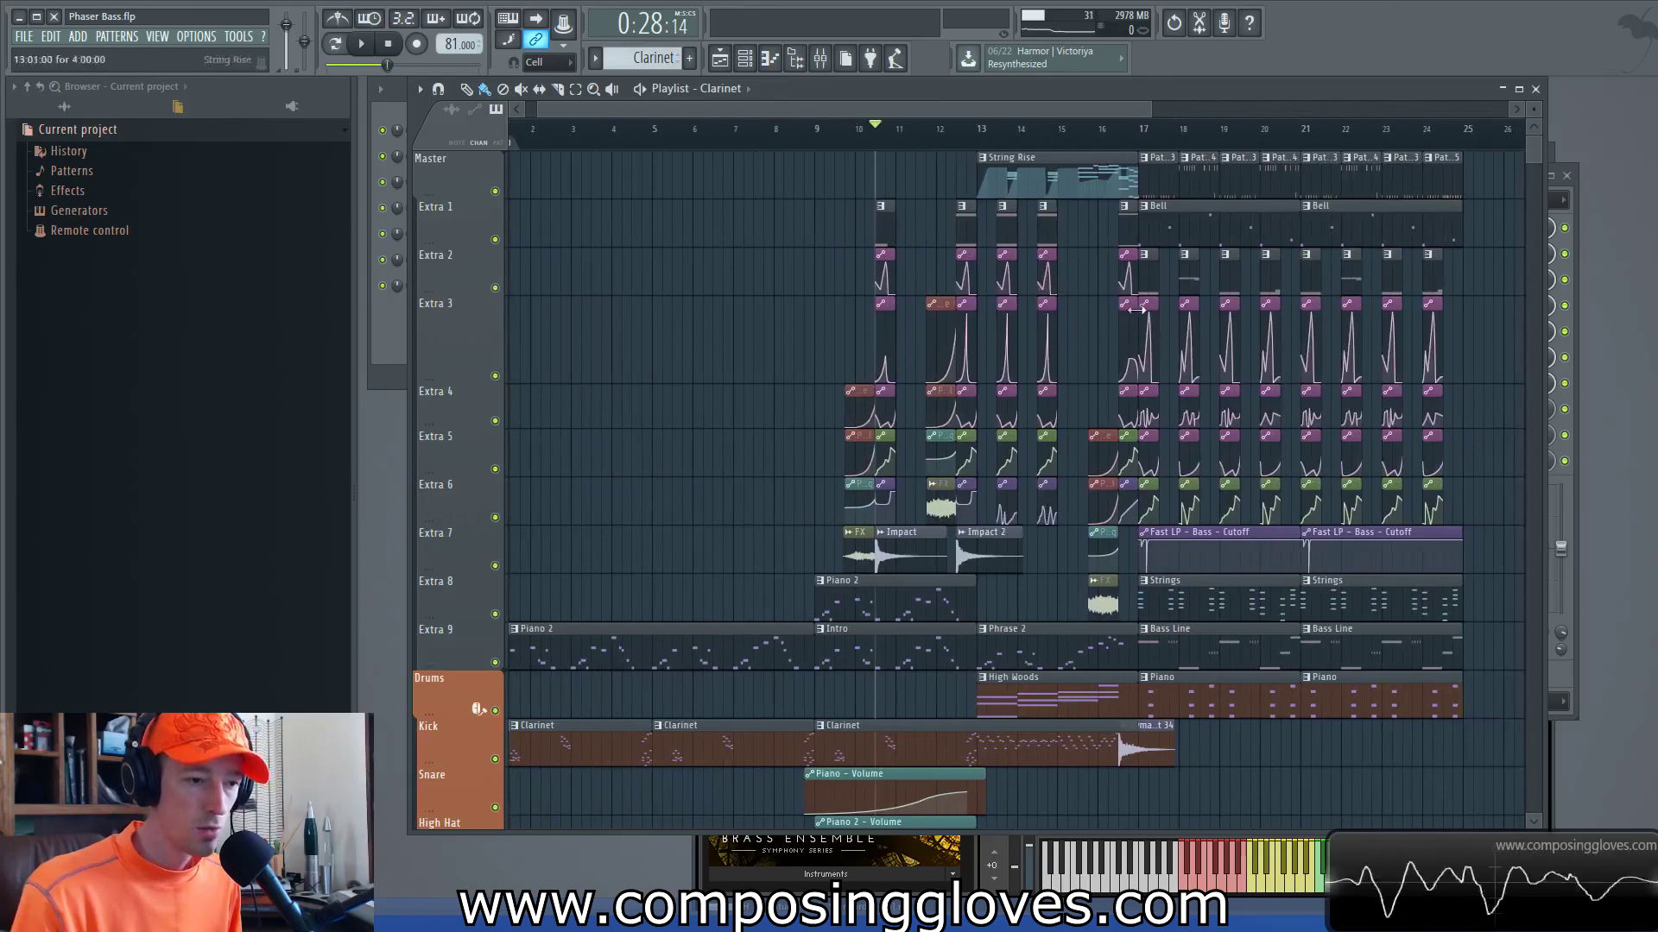
pyautogui.scroll(5, 1171, 369)
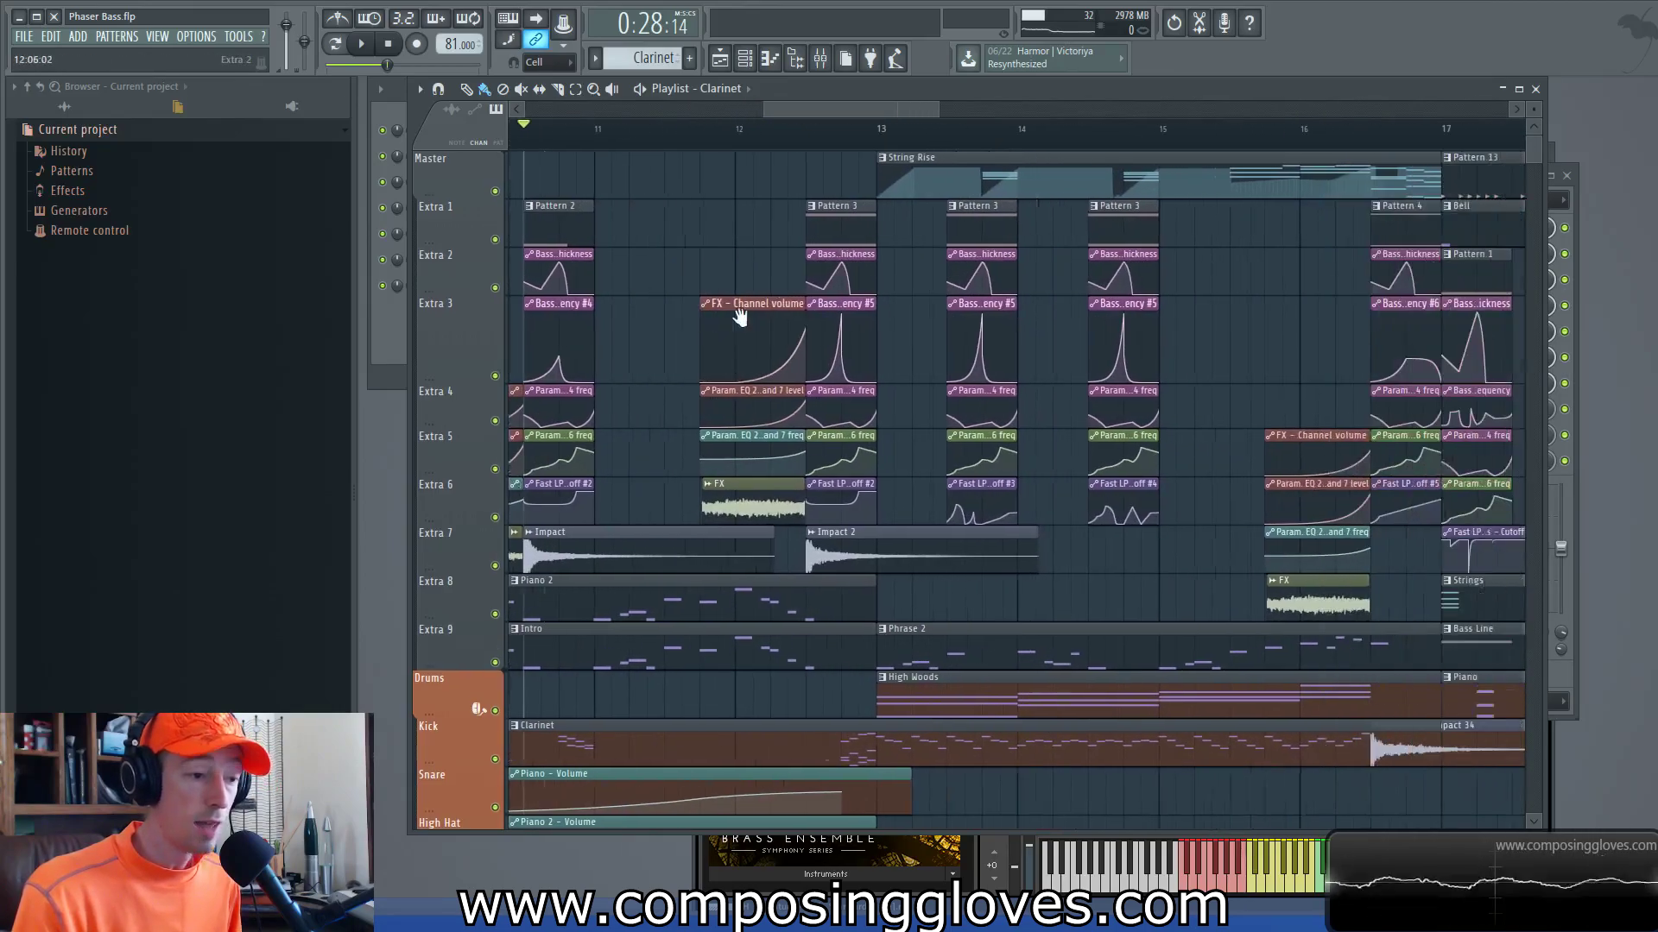
pyautogui.scroll(-5, 1021, 415)
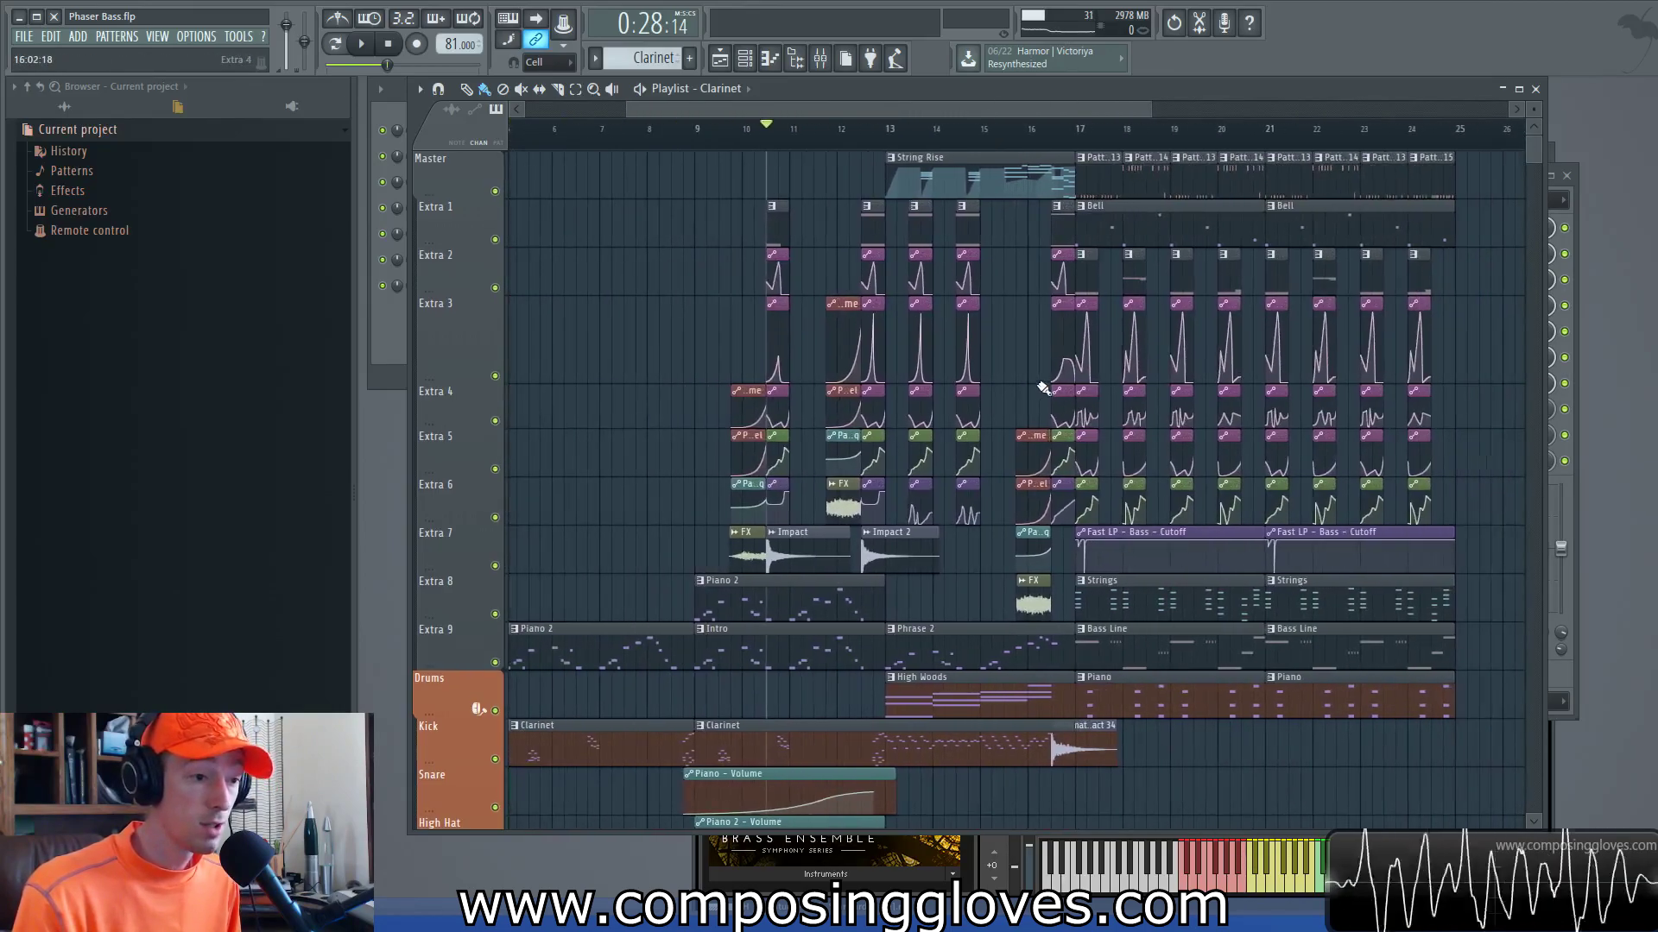
# Step: Review the mixer's instrument track groups again and return to the playlist for a close view of the section from bar 17
pyautogui.click(819, 59)
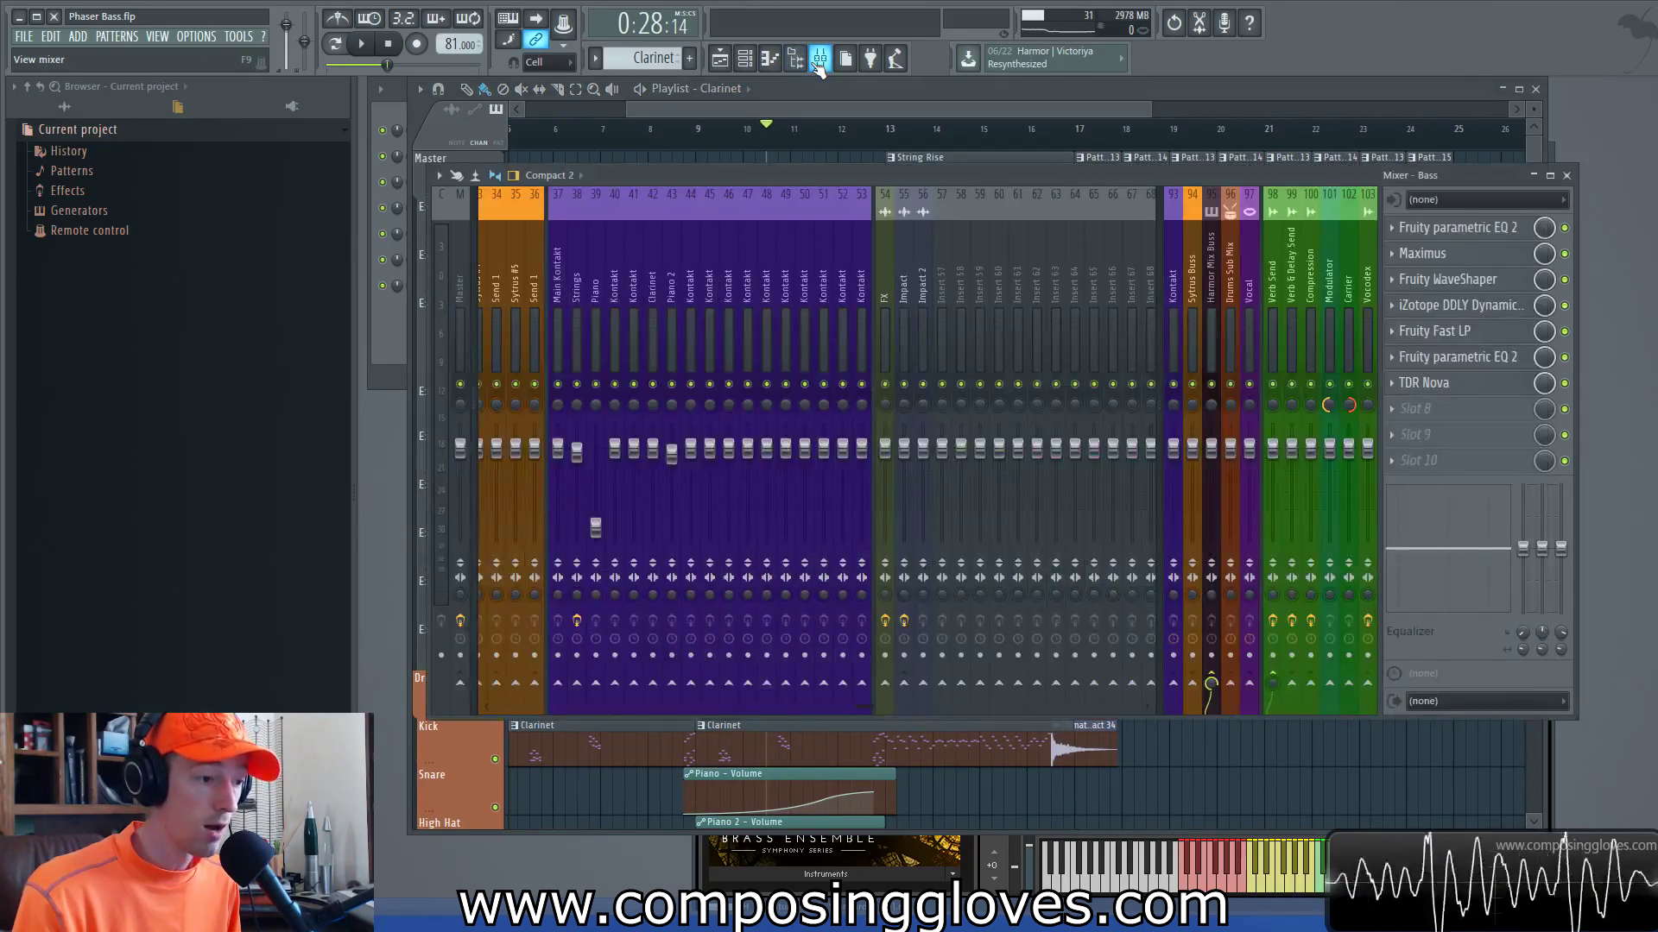
pyautogui.scroll(10, 666, 335)
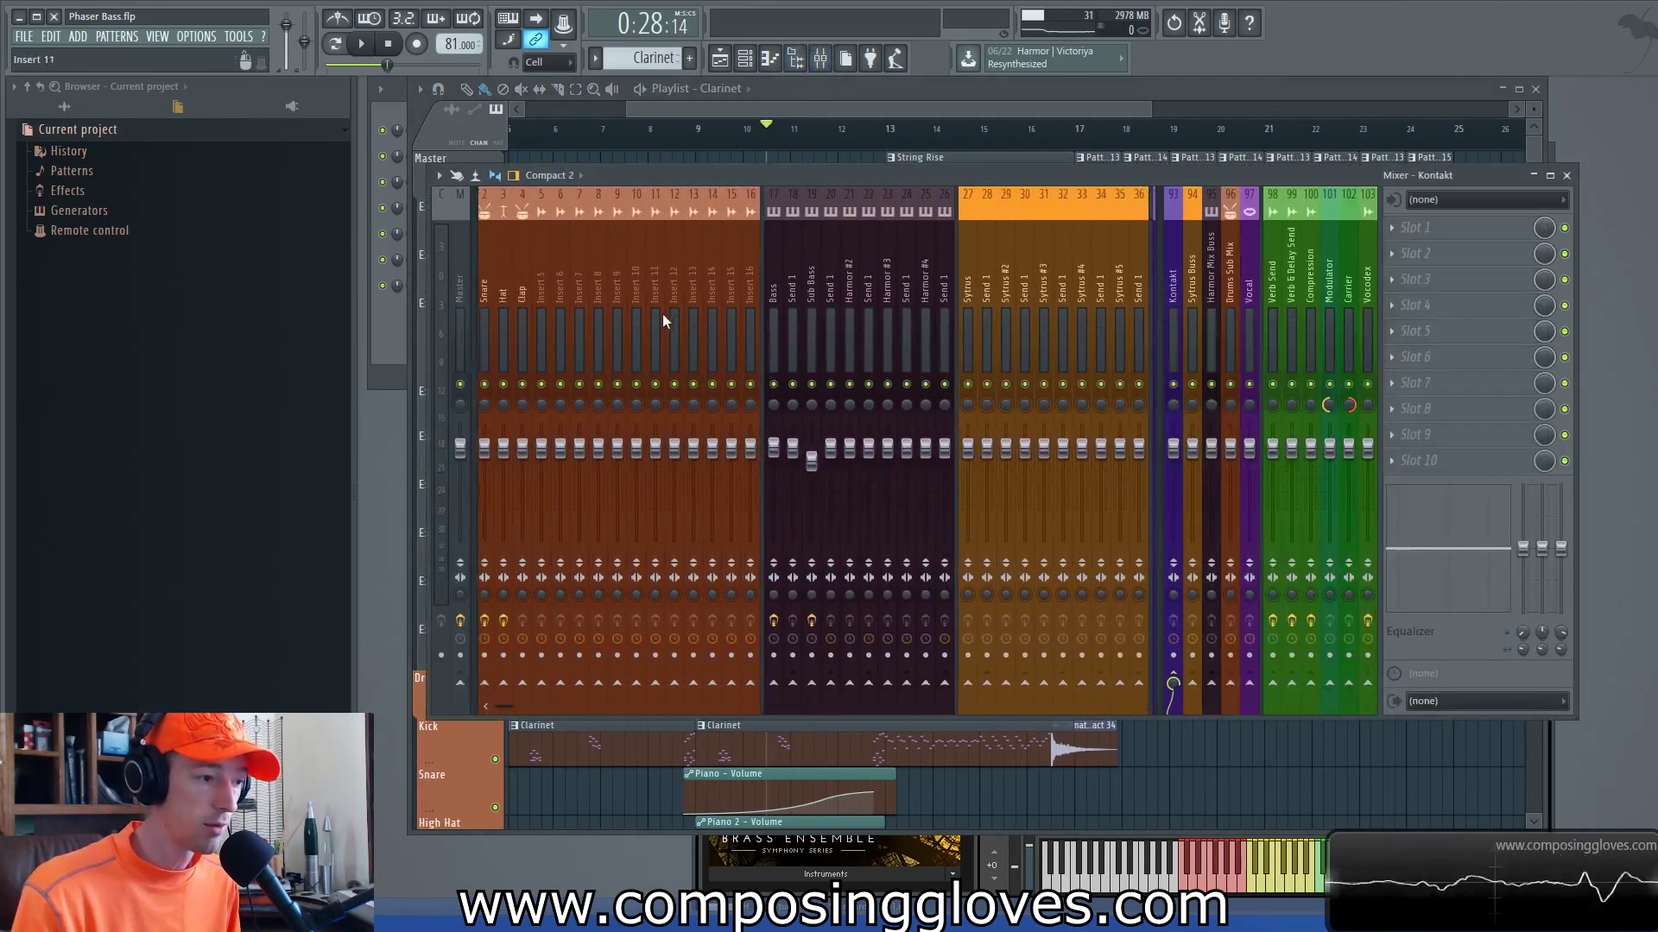
pyautogui.scroll(-8, 667, 308)
pyautogui.scroll(8, 666, 307)
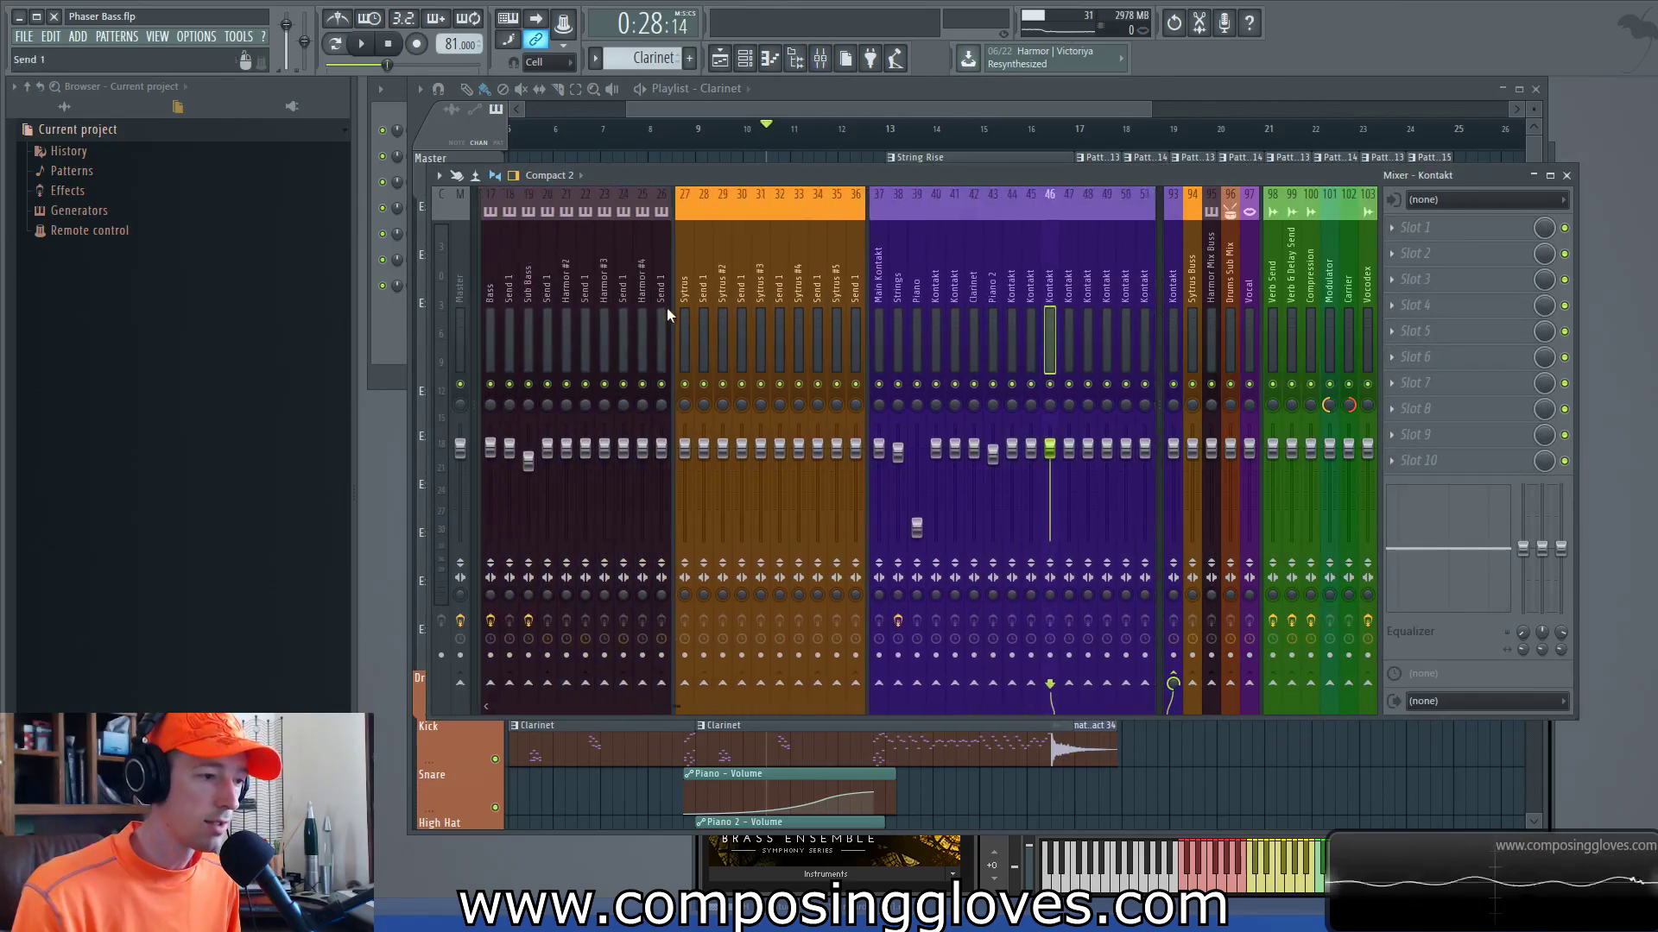
pyautogui.keyDown('ctrl'); pyautogui.scroll(6, 845, 274); pyautogui.keyUp('ctrl')
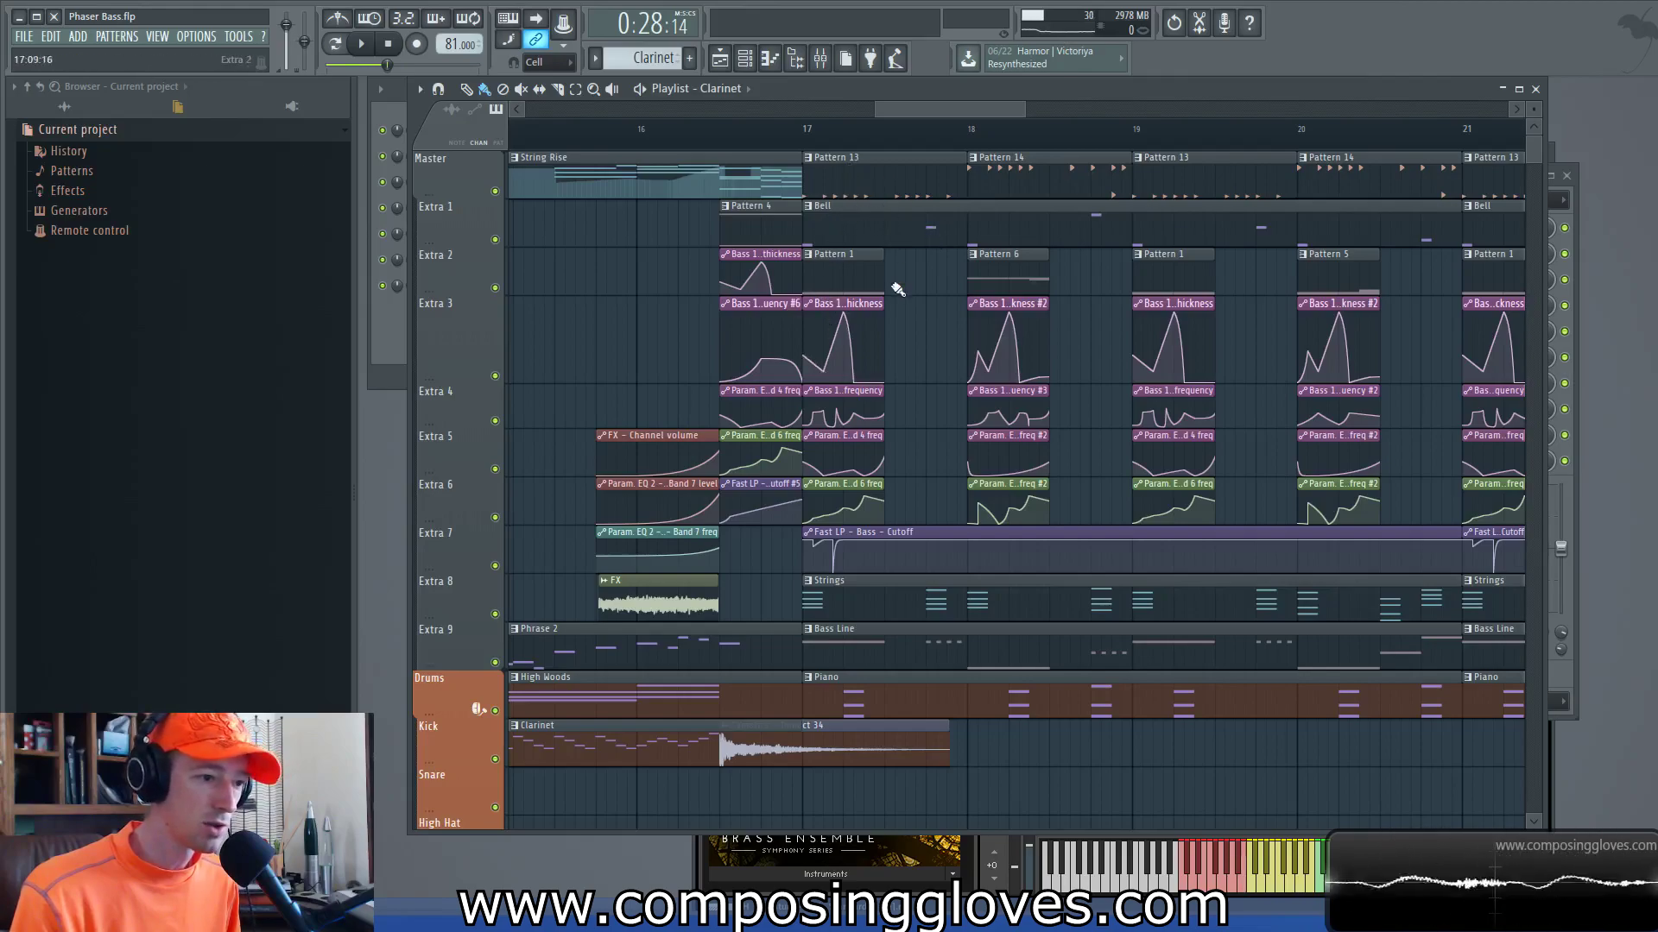
# Step: Solo the Extra 1 playlist track holding the Pattern 2 clip and unmute tracks Extra 2 to Extra 6 to isolate the bass
pyautogui.hscroll(-8, 631, 281)
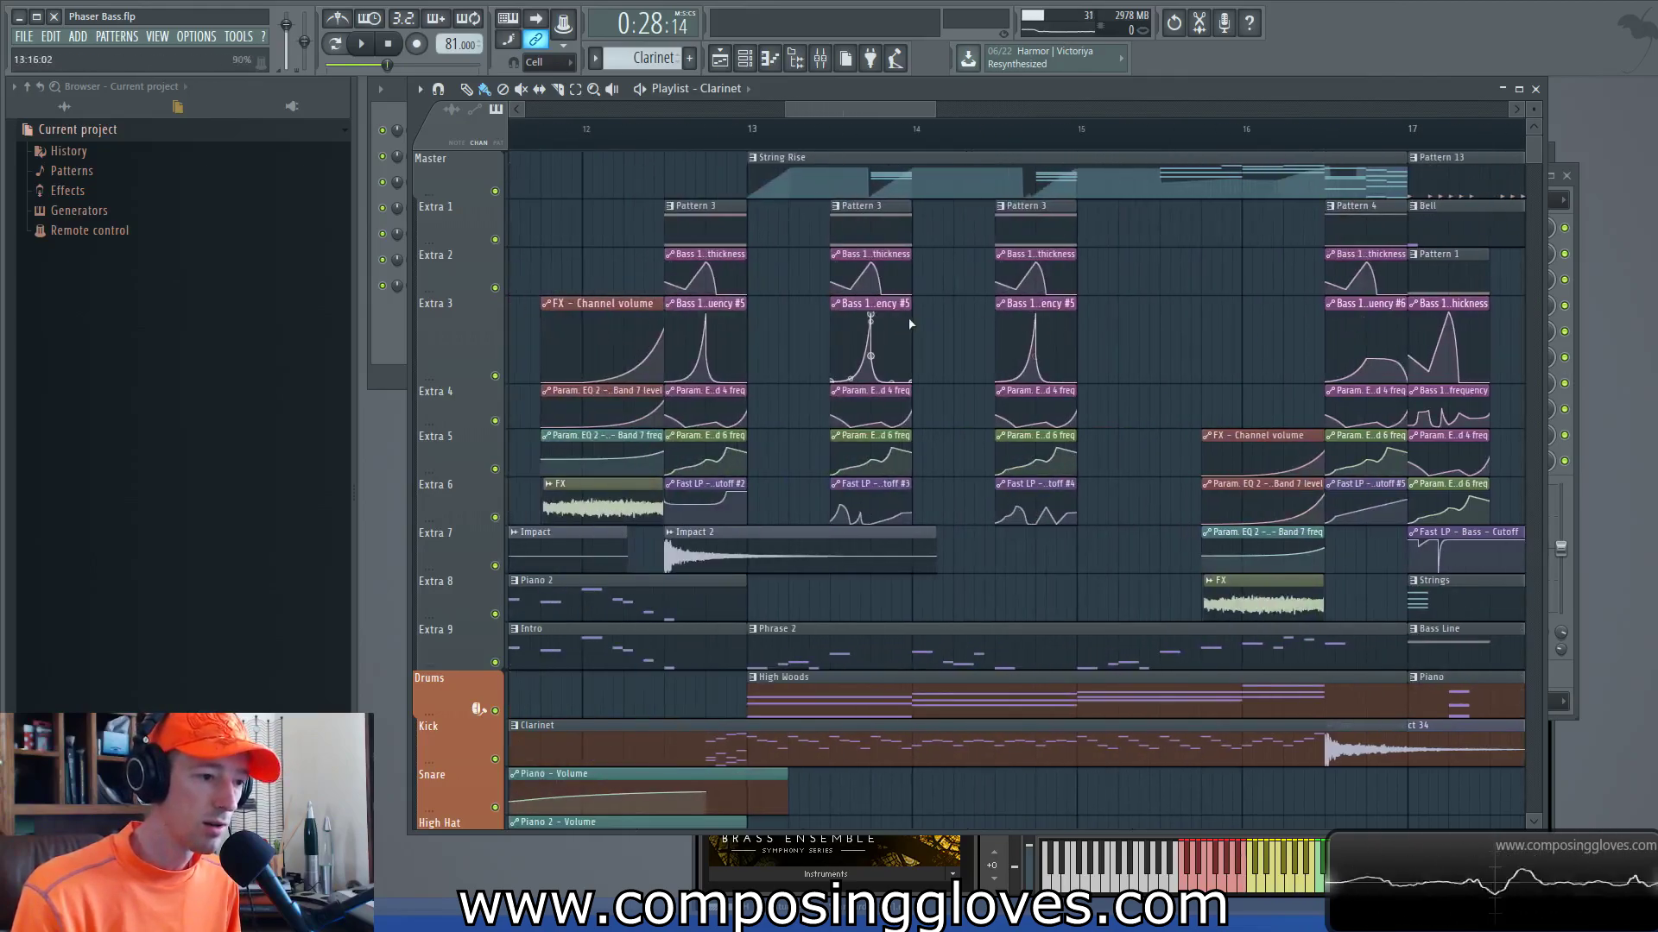
pyautogui.hscroll(-2, 864, 337)
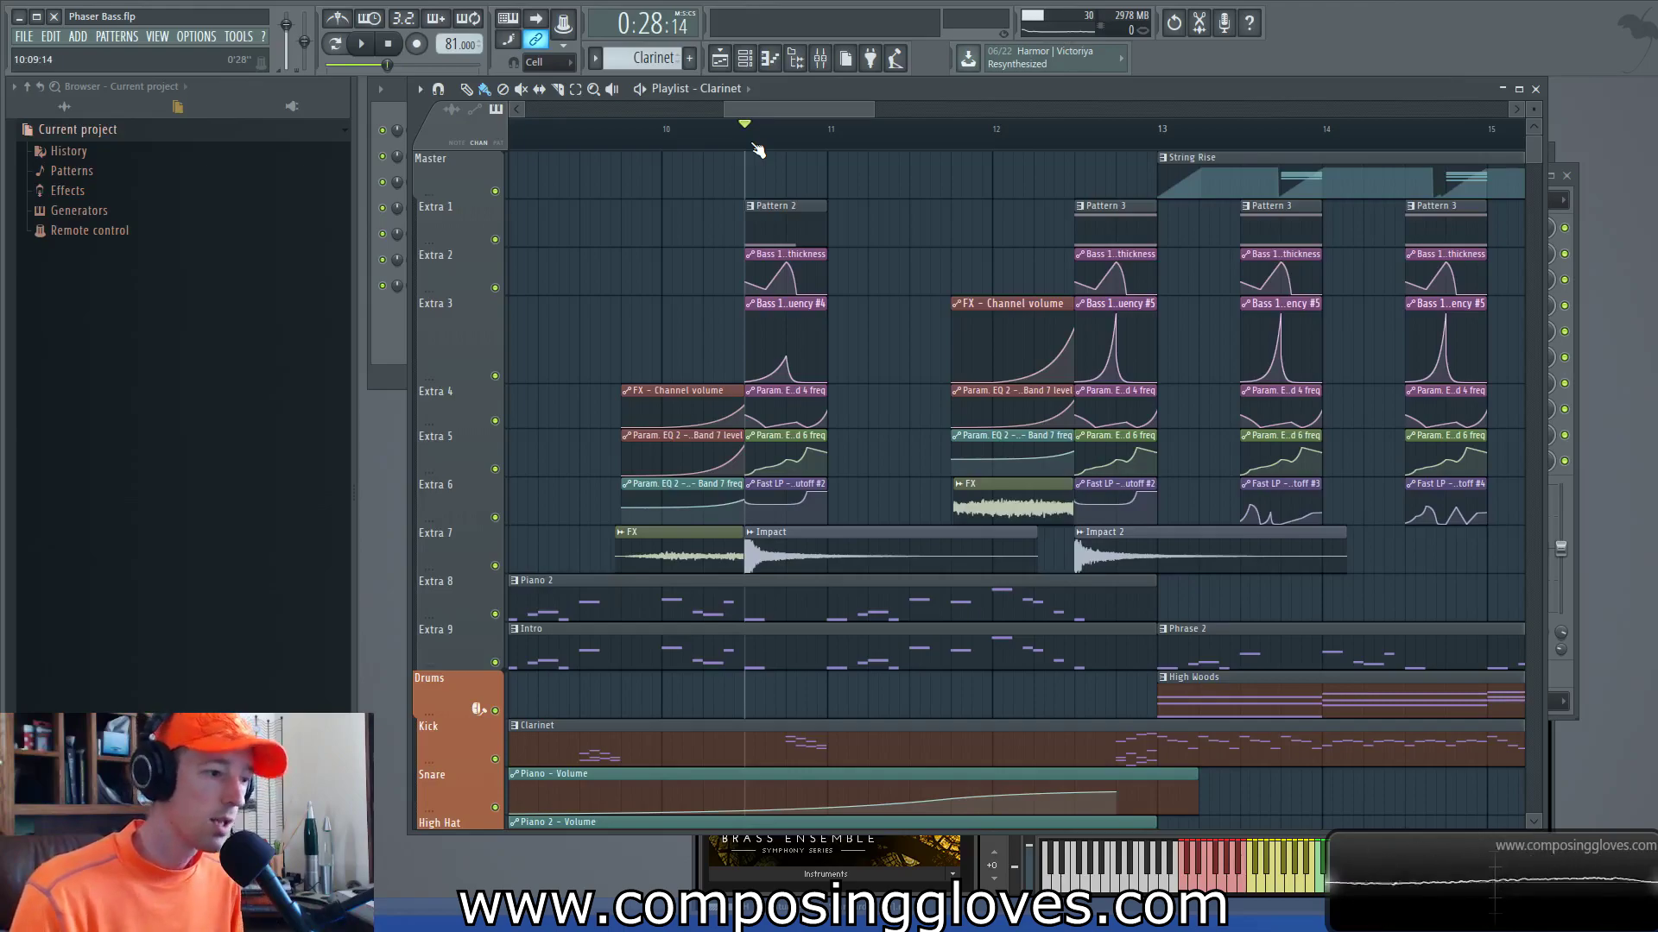
pyautogui.click(775, 227)
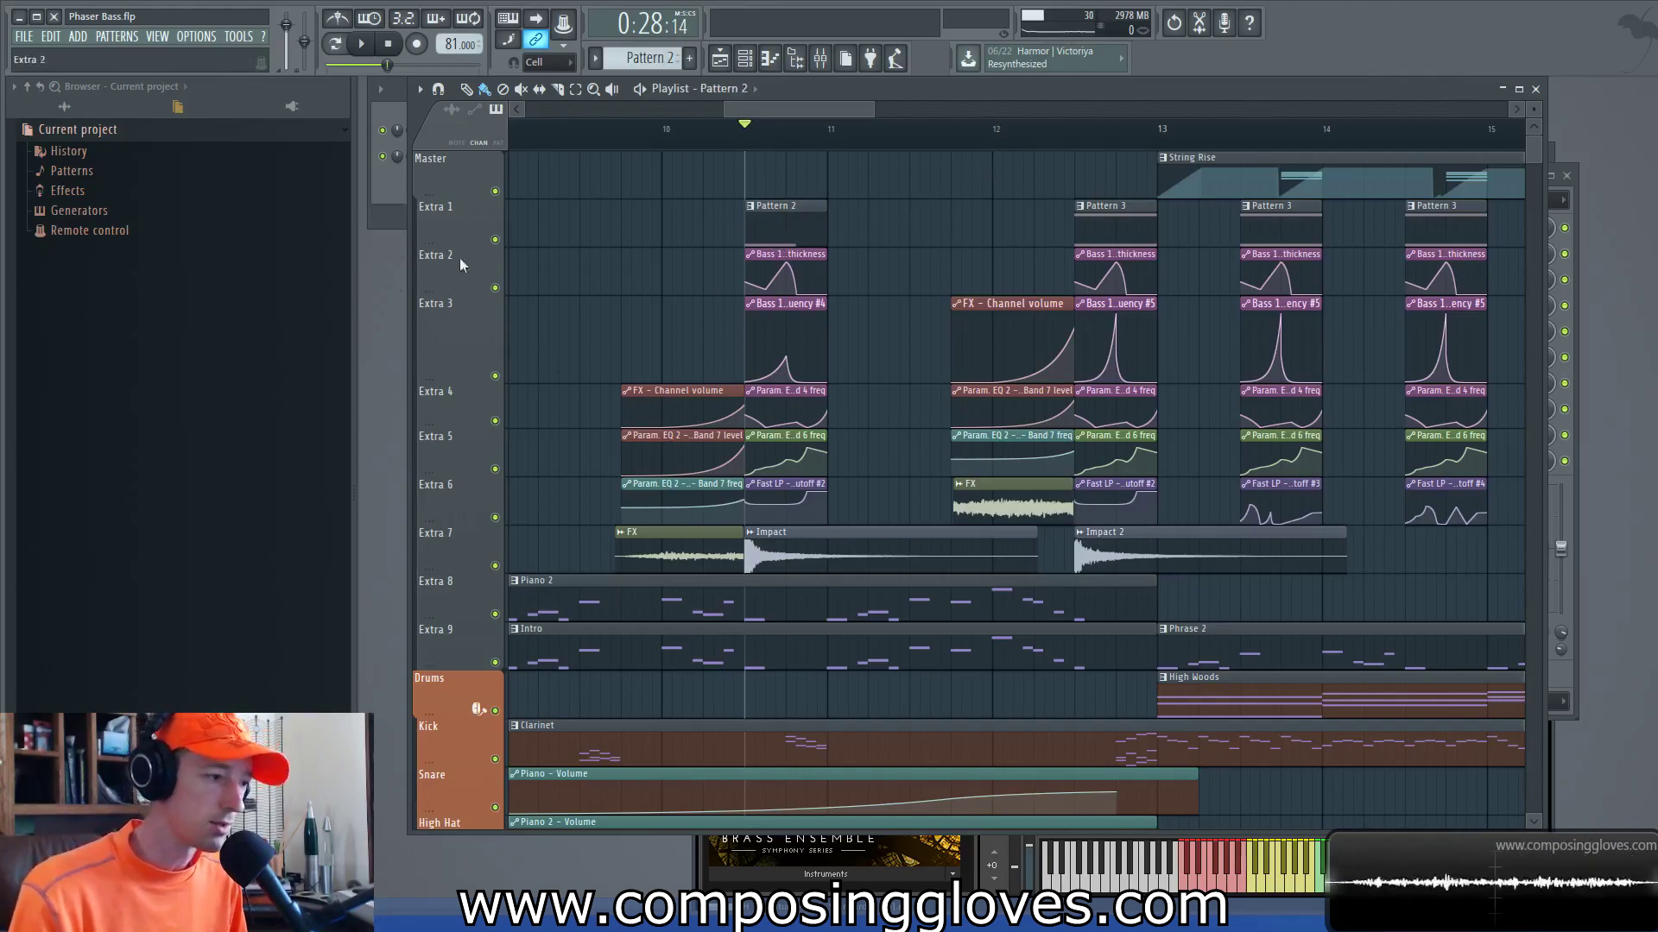
pyautogui.rightClick(495, 239)
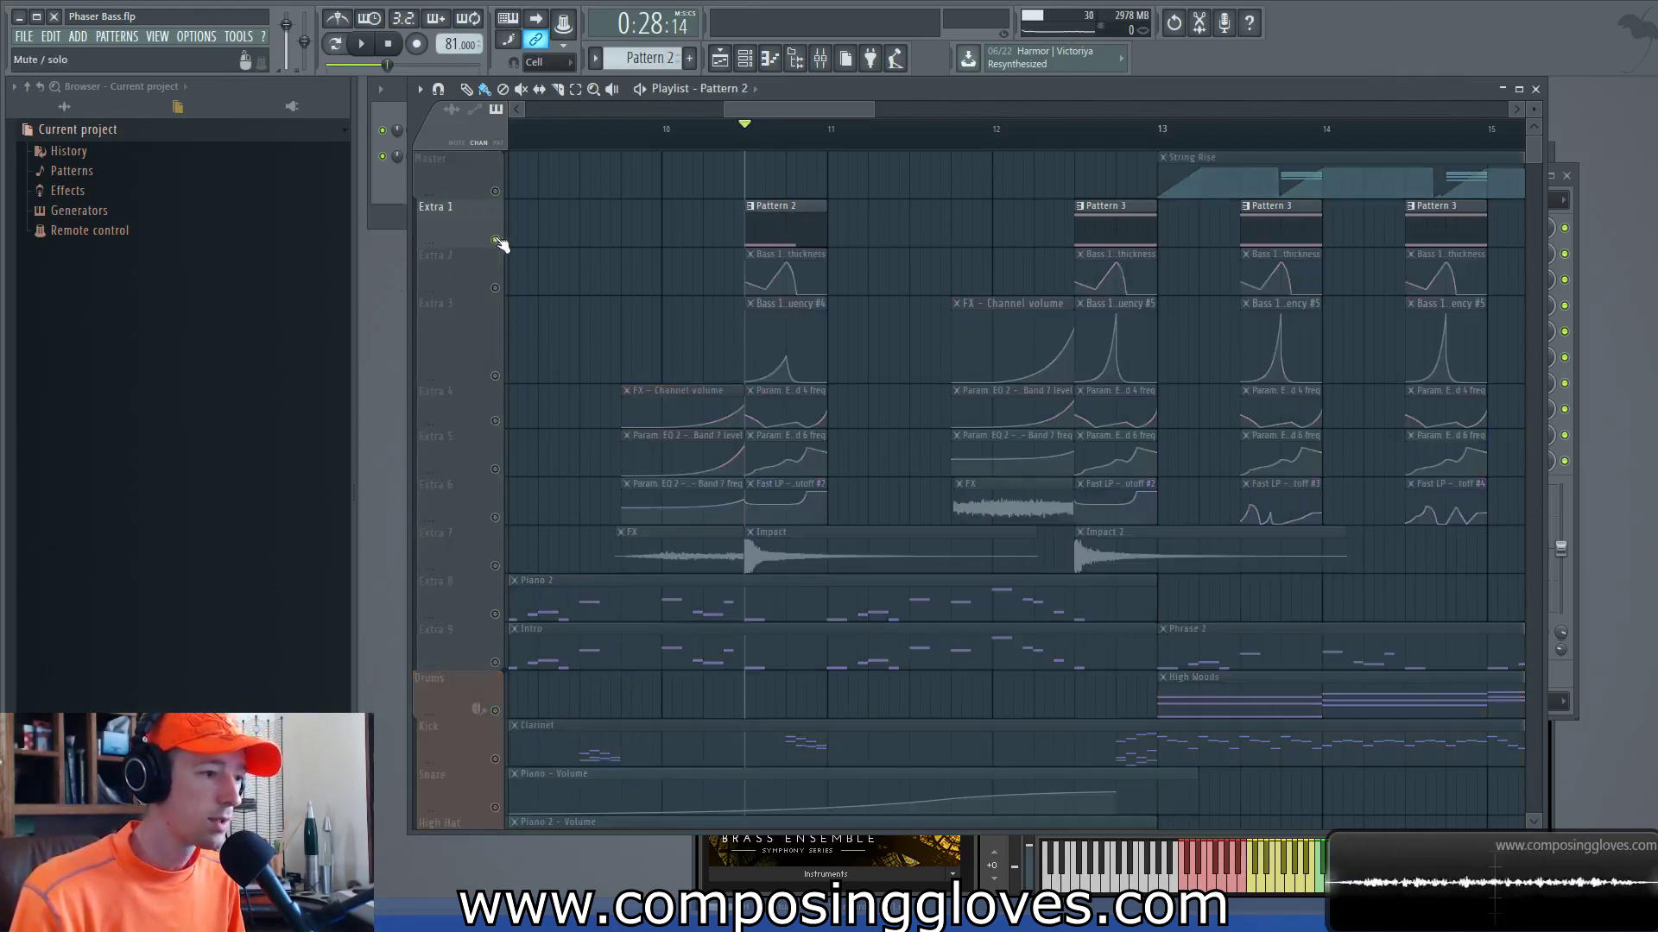
pyautogui.click(494, 287)
pyautogui.click(495, 375)
pyautogui.click(495, 421)
pyautogui.click(495, 469)
pyautogui.click(495, 517)
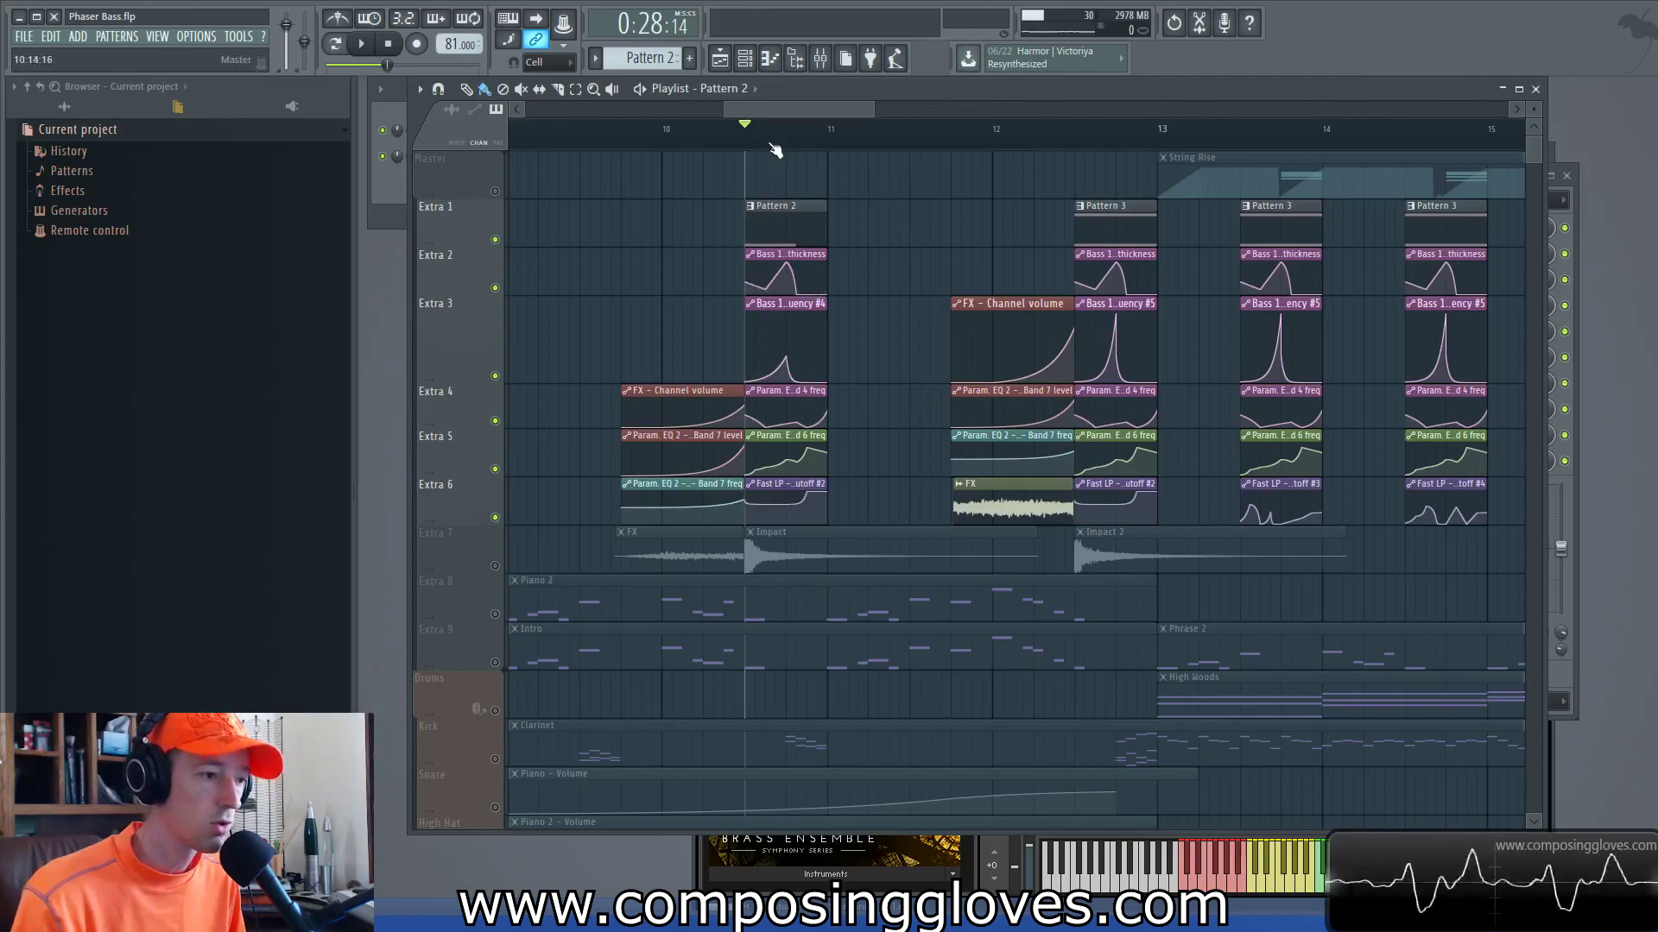
# Step: Play the isolated bass and its automation from the Pattern 2 clip in bar 10, and again from the first Pattern 3 clip in bar 12
pyautogui.moveTo(758, 138); pyautogui.dragTo(751, 143)
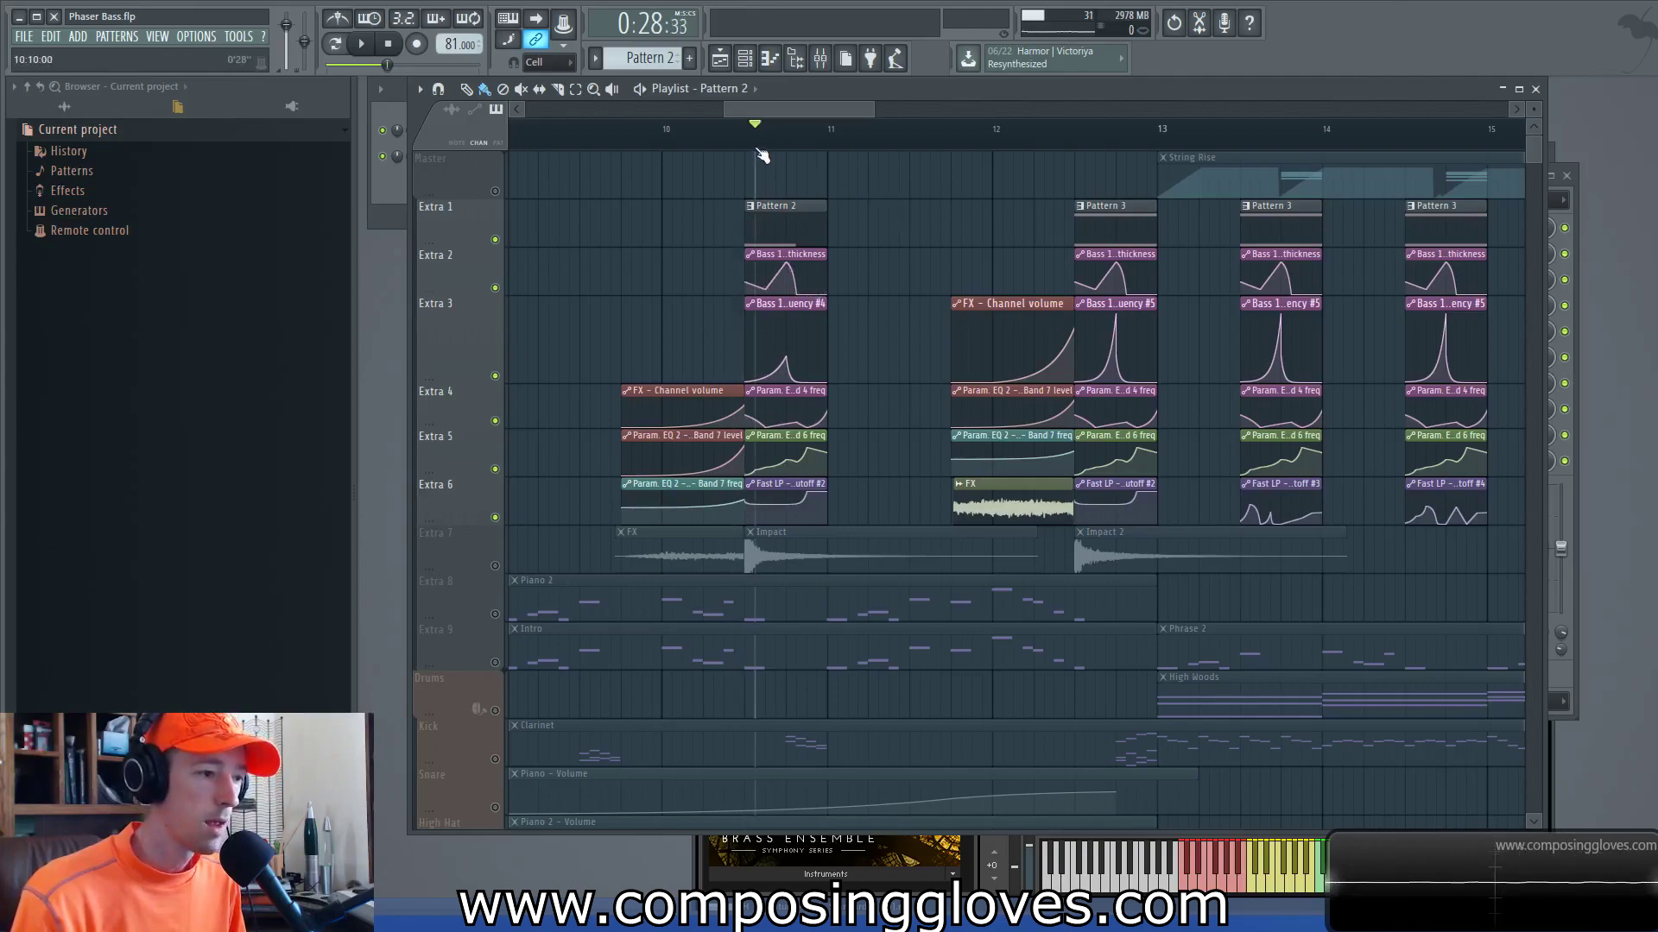
pyautogui.scroll(-3, 757, 156)
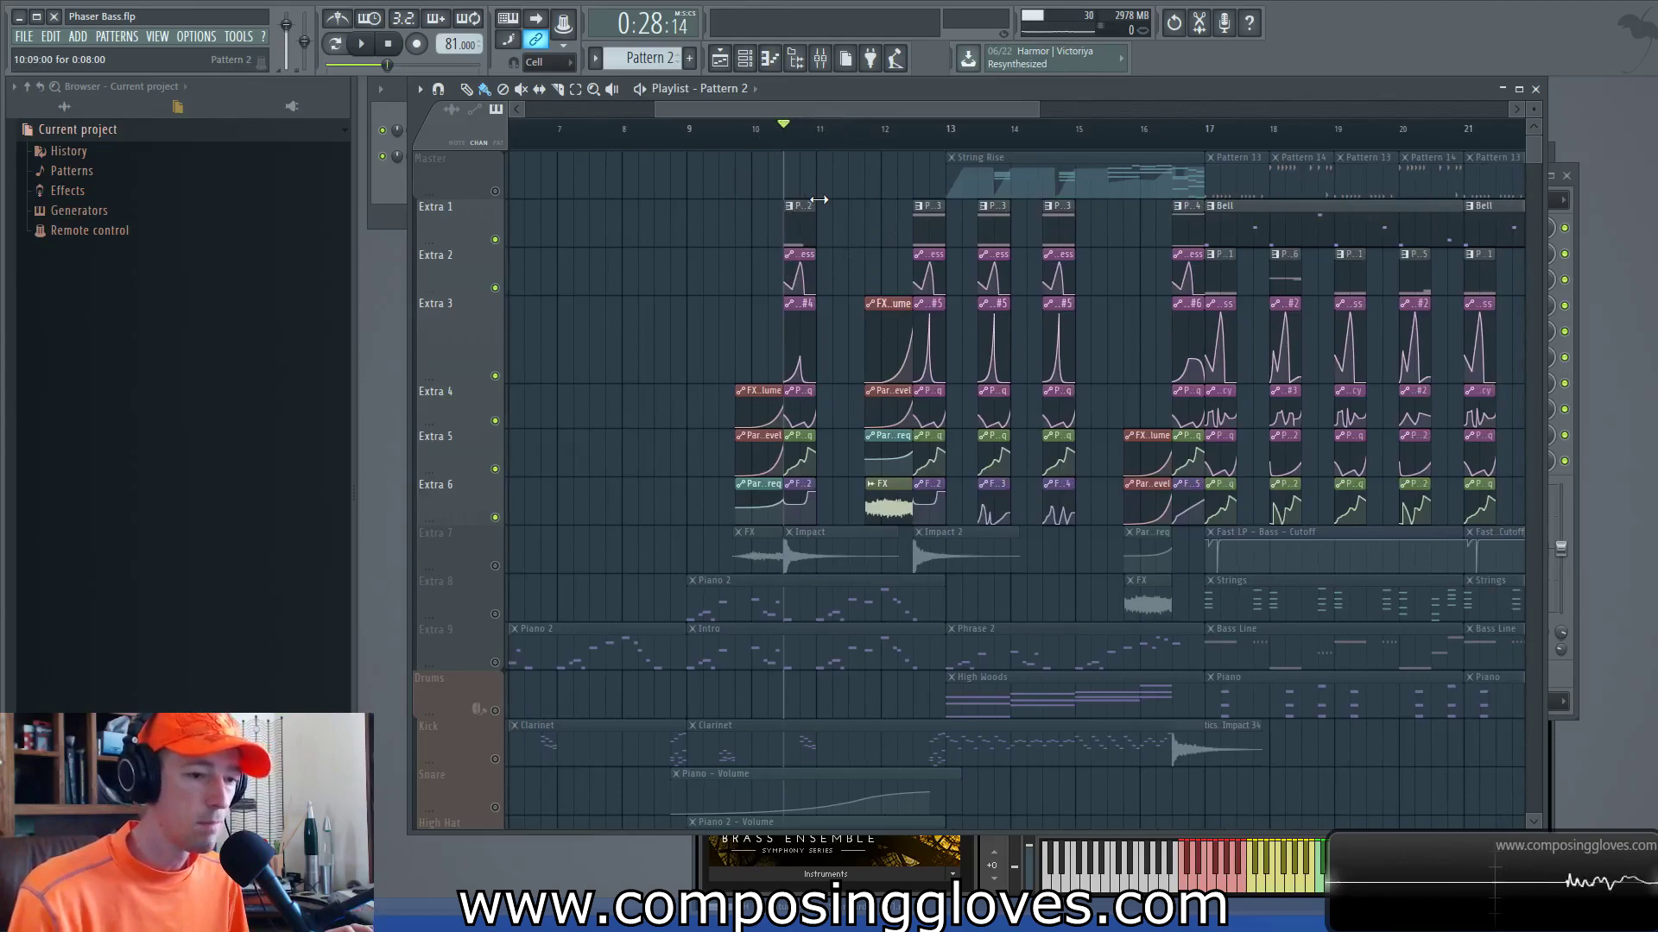
pyautogui.press('space')
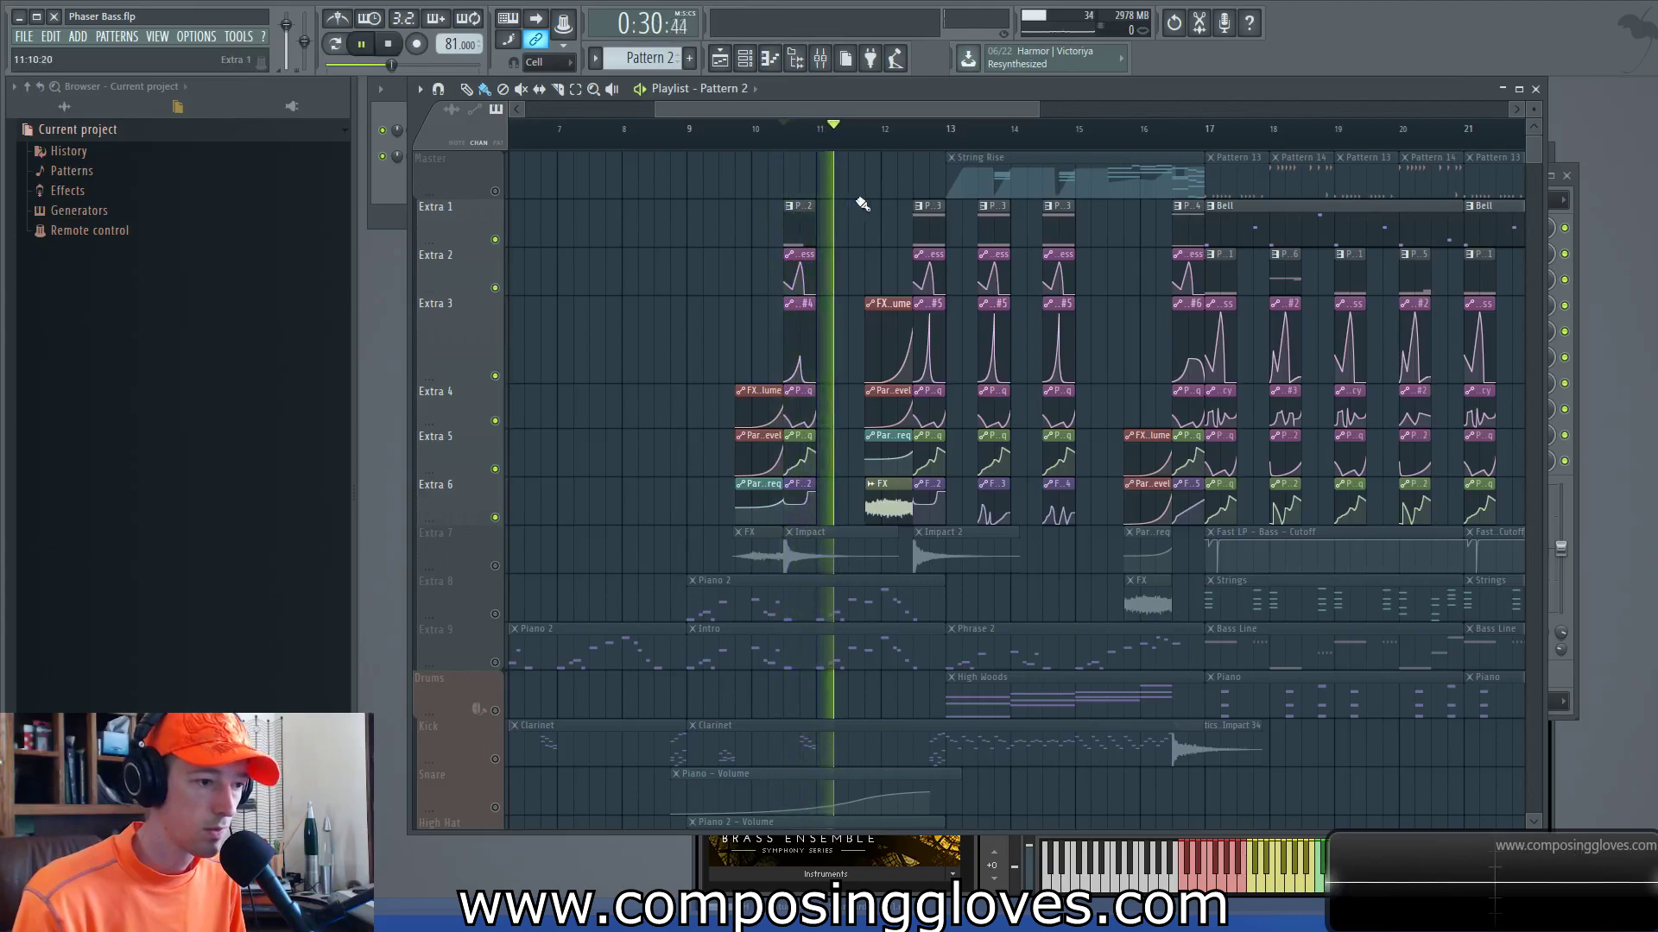
pyautogui.press('space')
pyautogui.click(913, 128)
pyautogui.press('space')
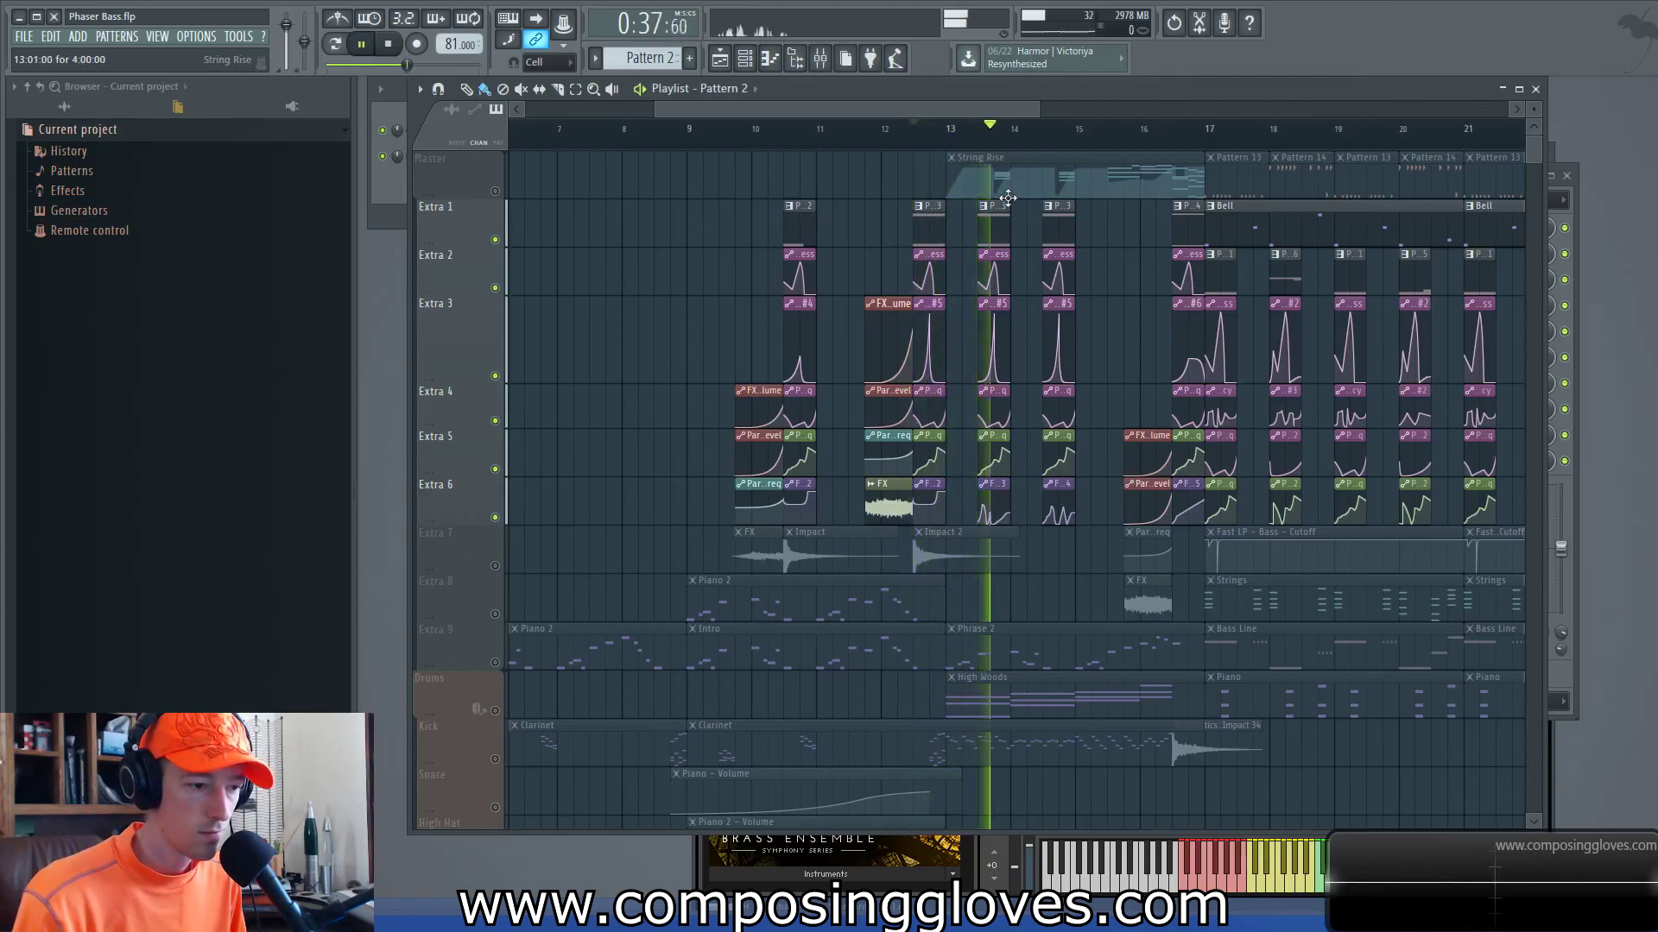
pyautogui.press('space')
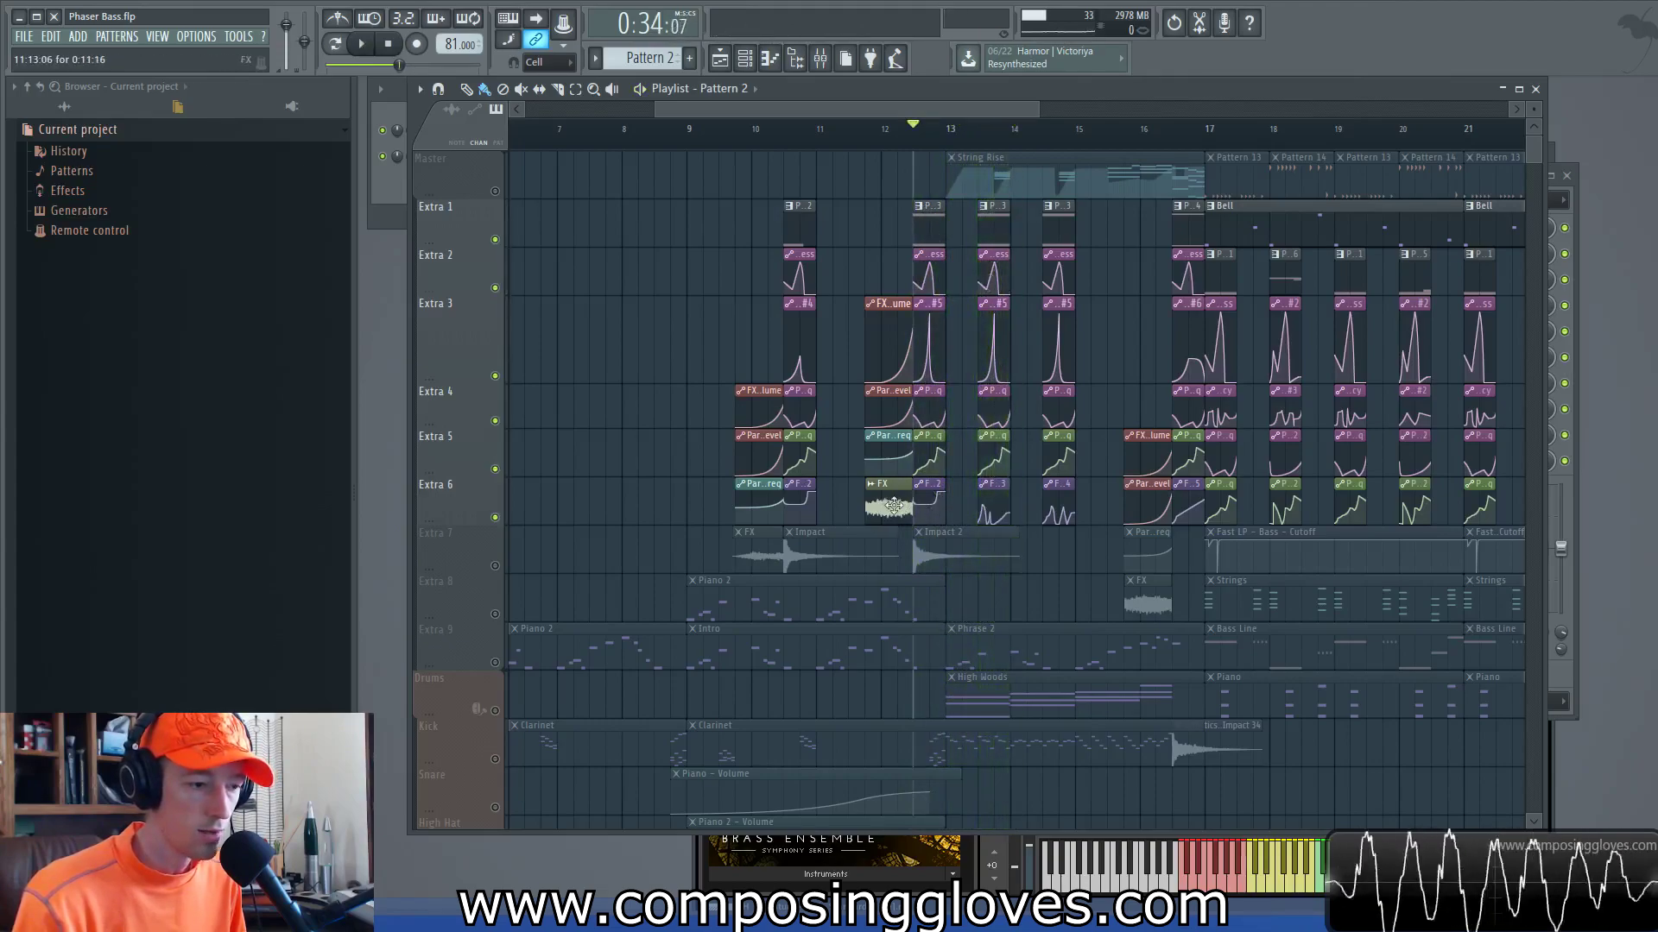
# Step: Play the isolated bass from the Pattern 4 clip in bar 16 onward and mute the Extra 1 track during playback
pyautogui.scroll(5, 833, 431)
pyautogui.hscroll(5, 734, 345)
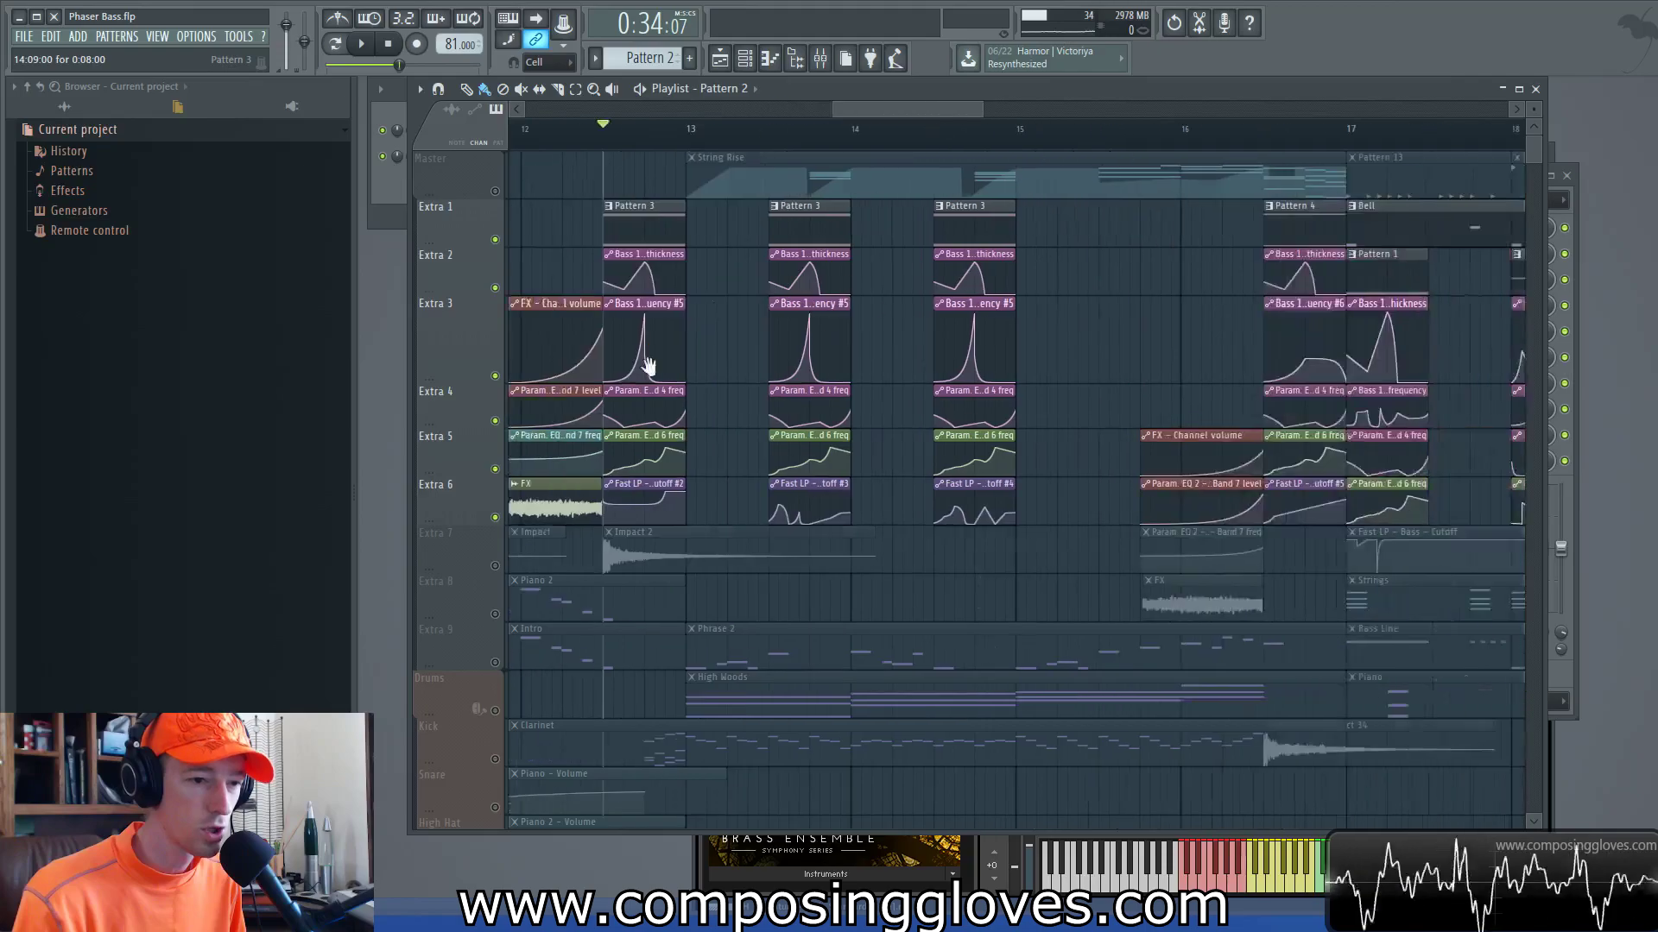
pyautogui.hscroll(-1, 811, 236)
pyautogui.click(956, 144)
pyautogui.press('space')
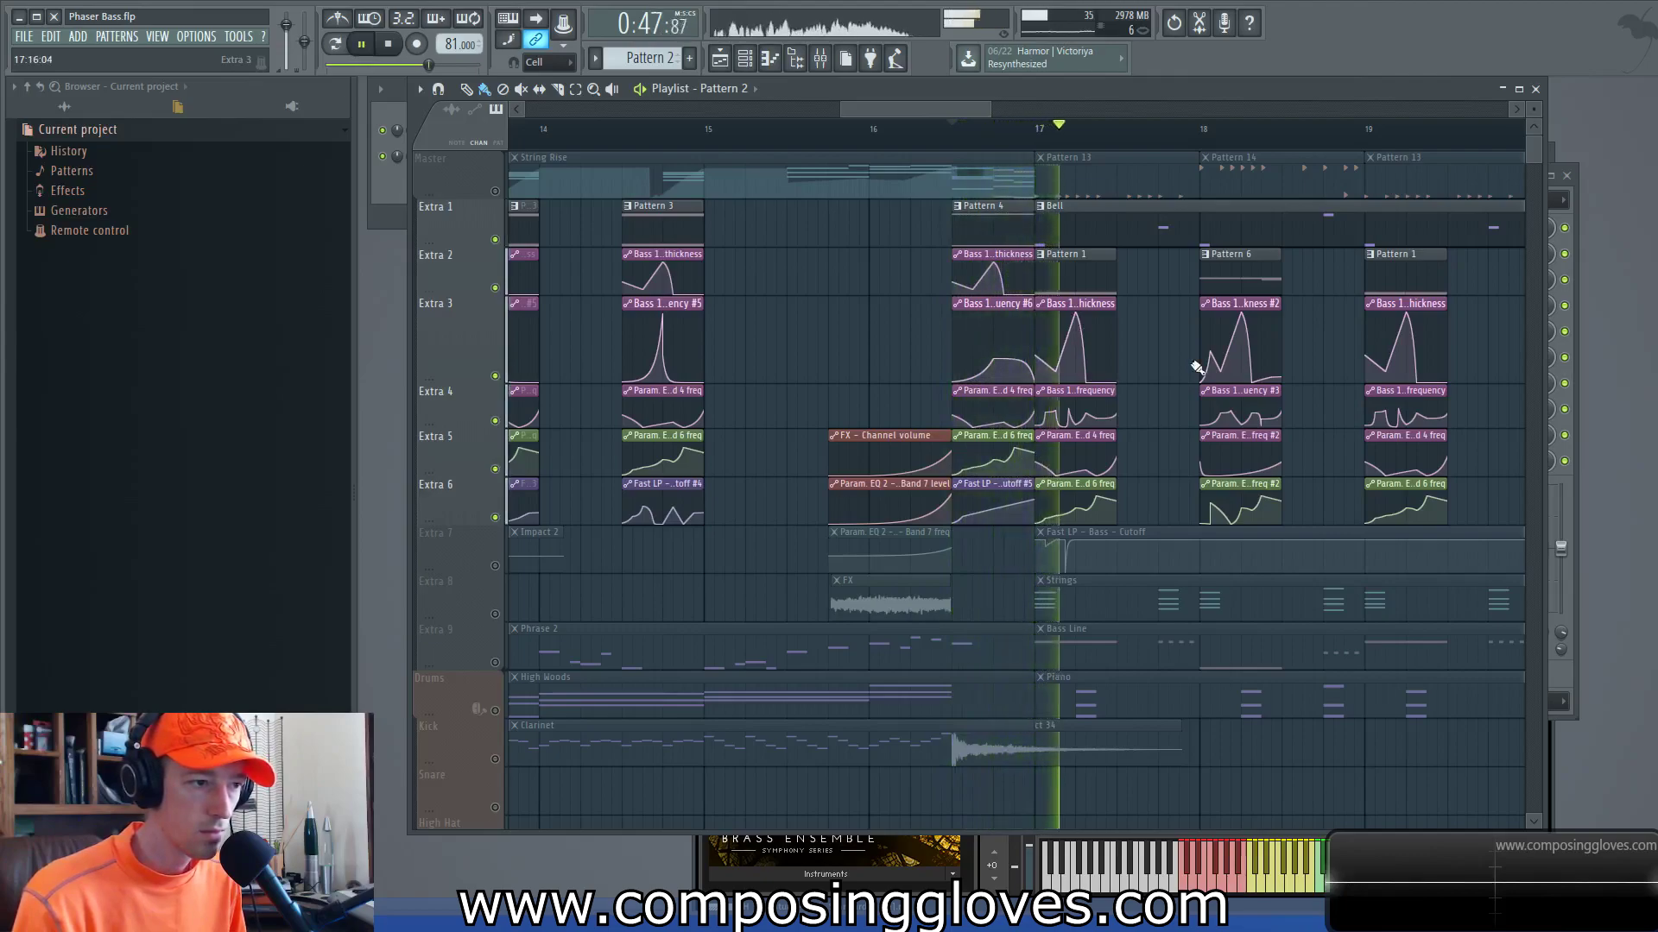
pyautogui.moveTo(1196, 367); pyautogui.dragTo(954, 416)
pyautogui.click(495, 239)
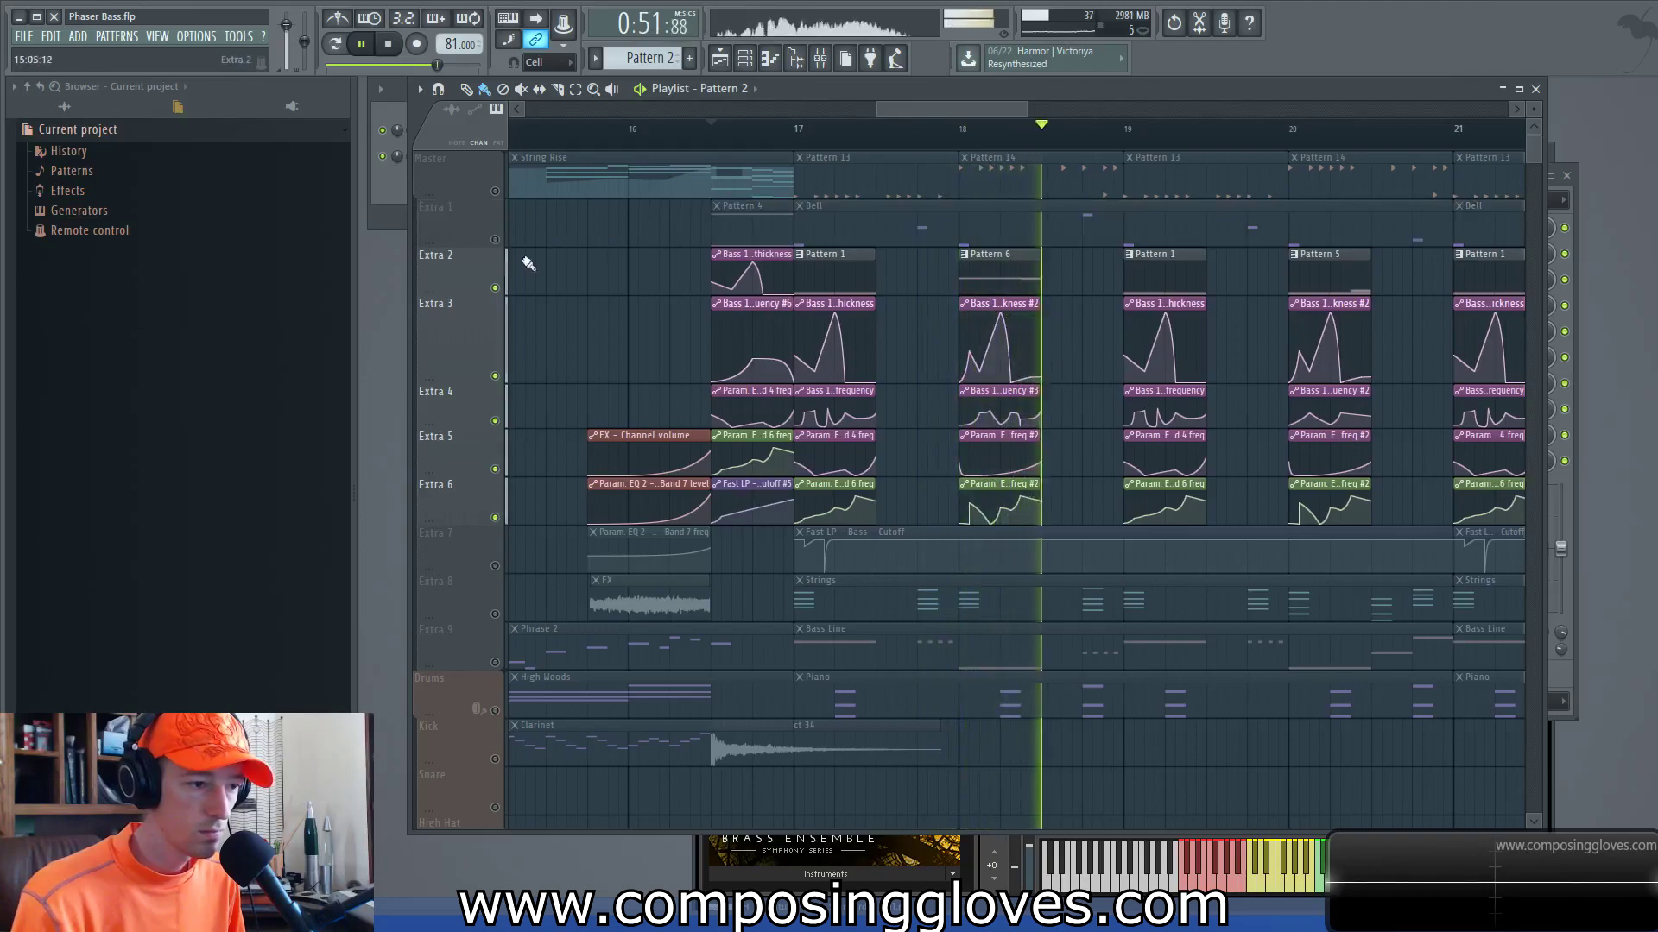
pyautogui.scroll(-4, 1105, 358)
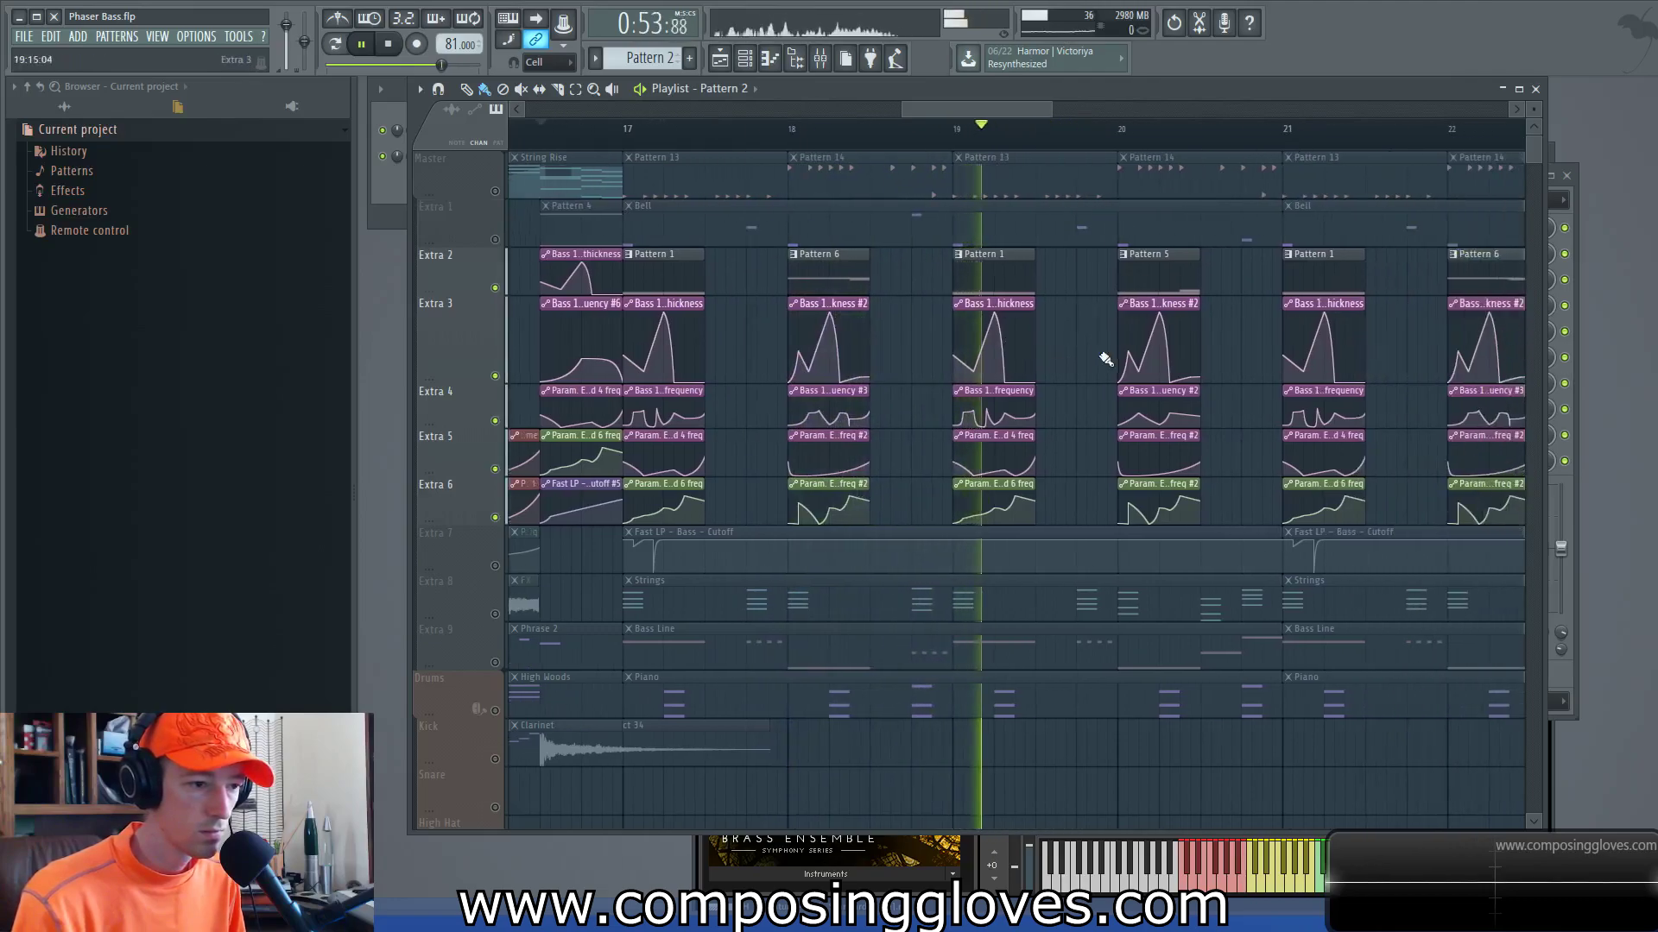
pyautogui.press('space')
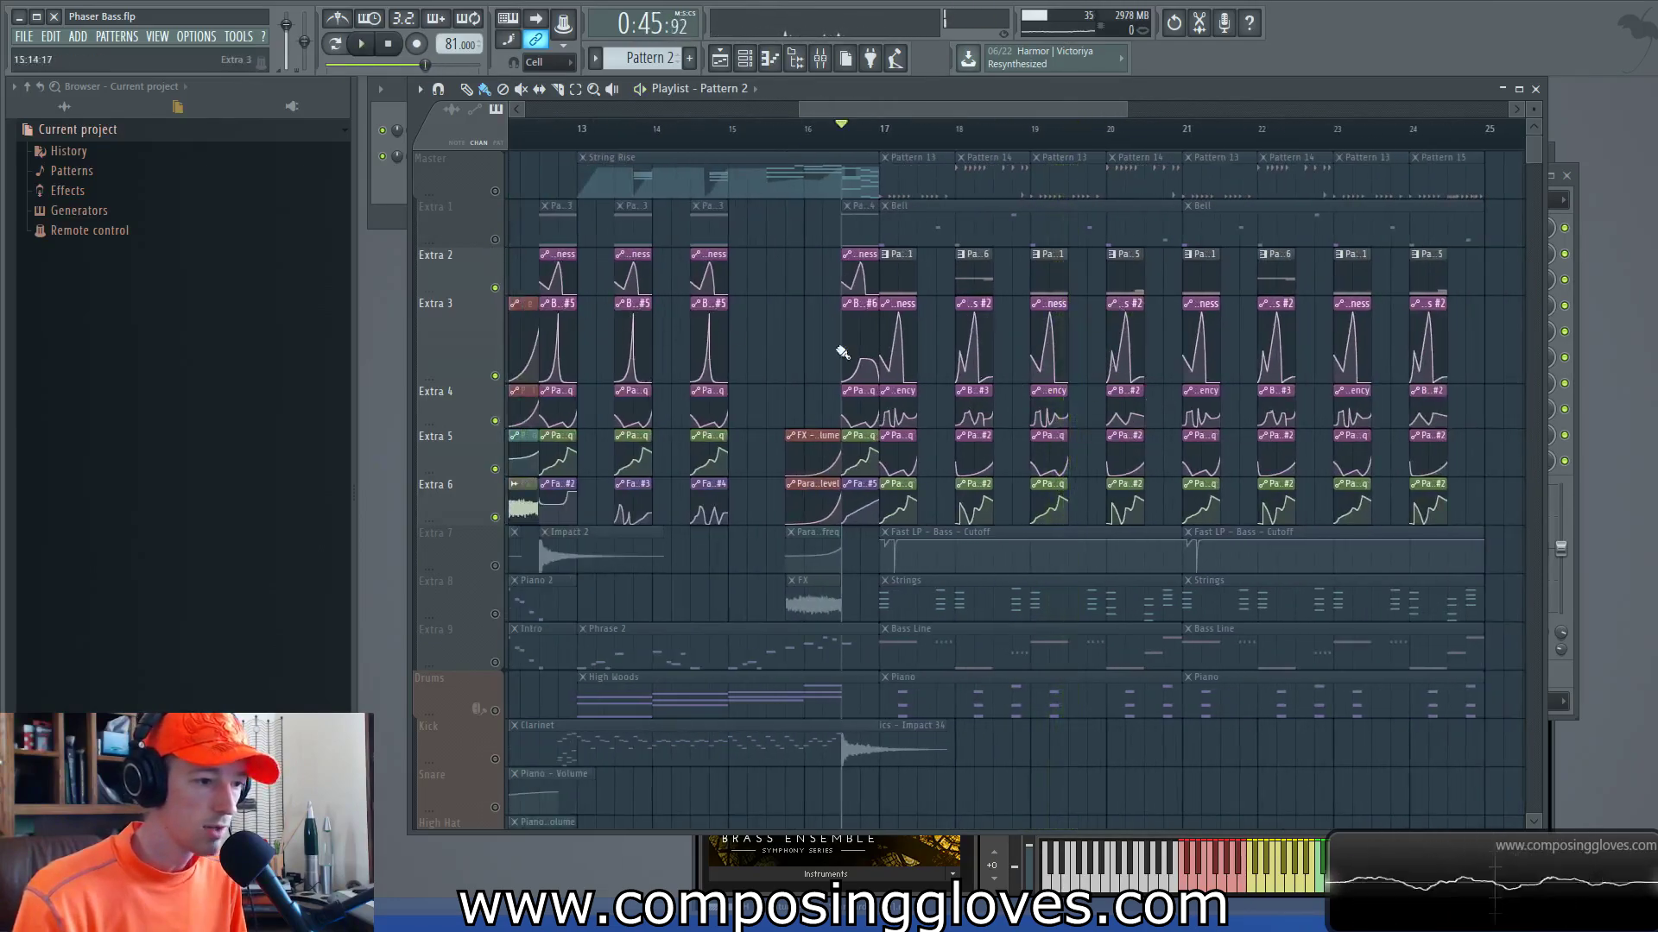
# Step: Solo Extra 2 and release the solo to re-enable all playlist tracks, with the whole arrangement in view
pyautogui.rightClick(497, 287)
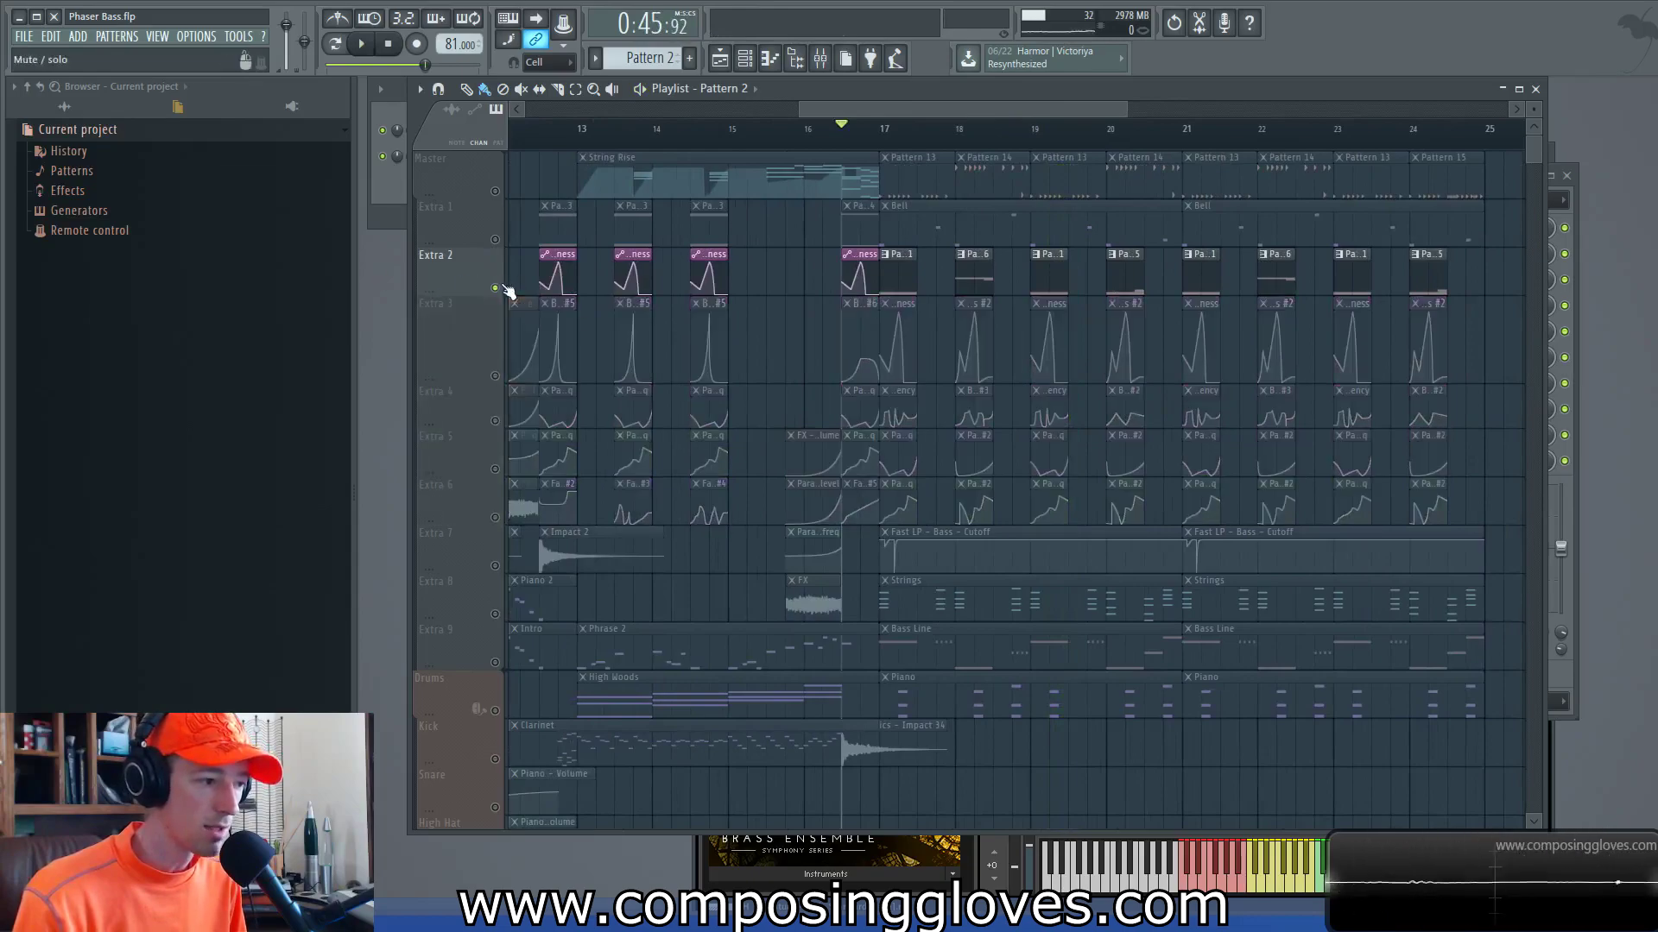
pyautogui.rightClick(497, 287)
pyautogui.scroll(-1, 947, 278)
pyautogui.scroll(-3, 947, 278)
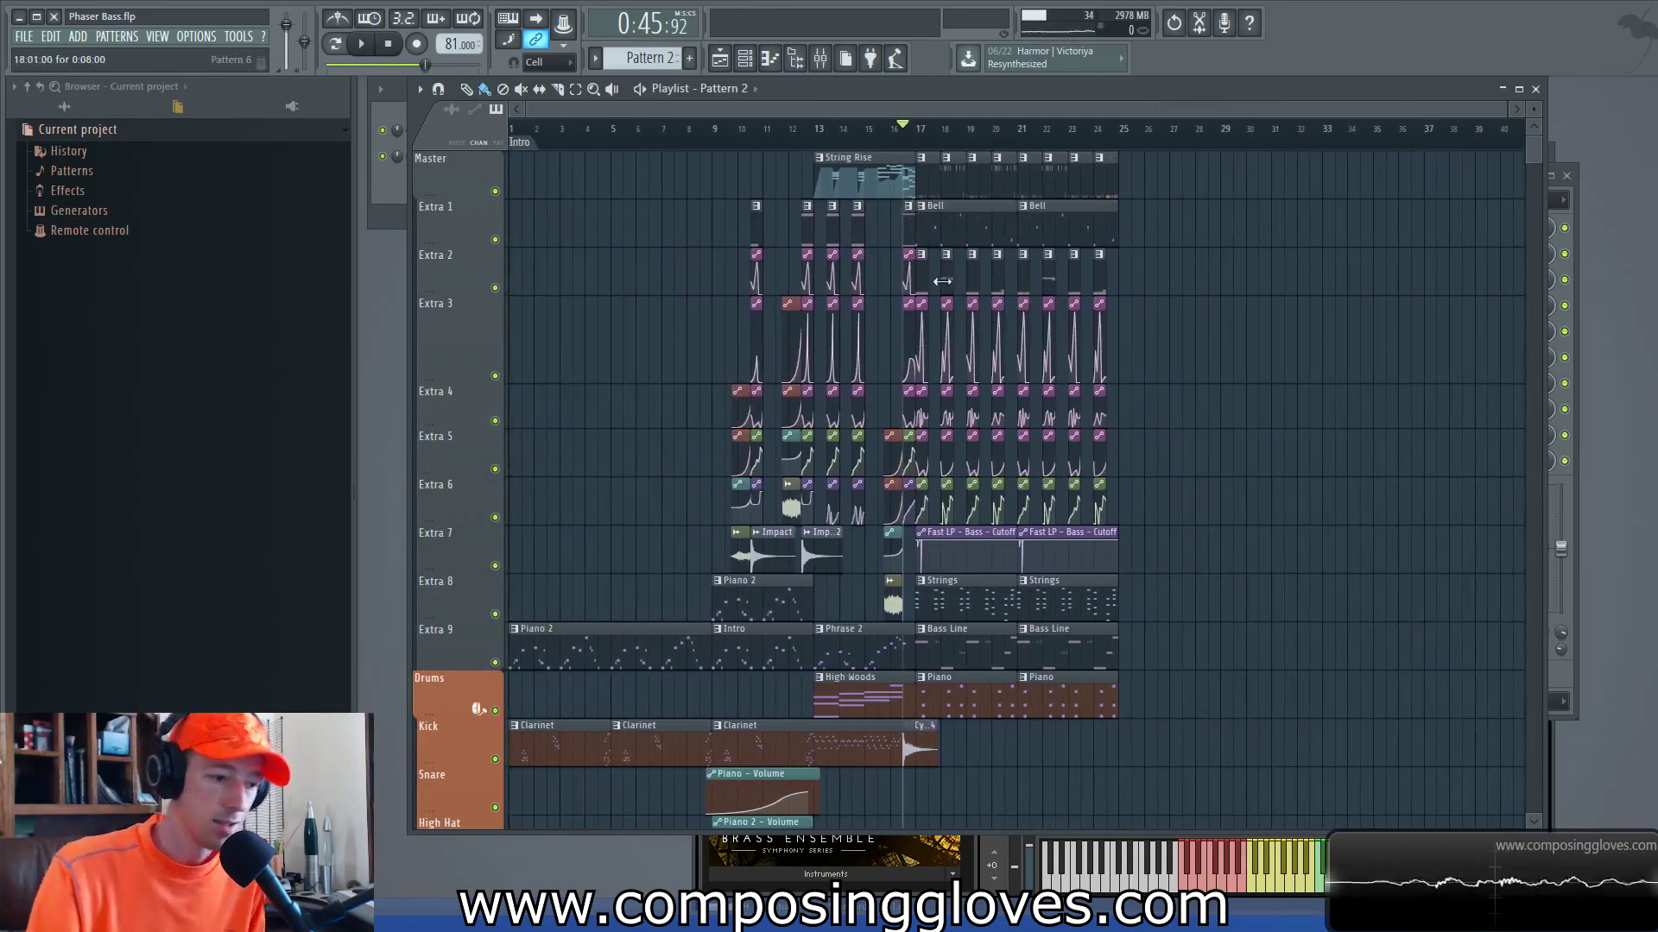
# Step: Open the Bass 1 Harmor instrument, show its spectrum display, and play the song briefly from the Pattern 4 clip in bar 16
pyautogui.press('F6')
pyautogui.click(585, 131)
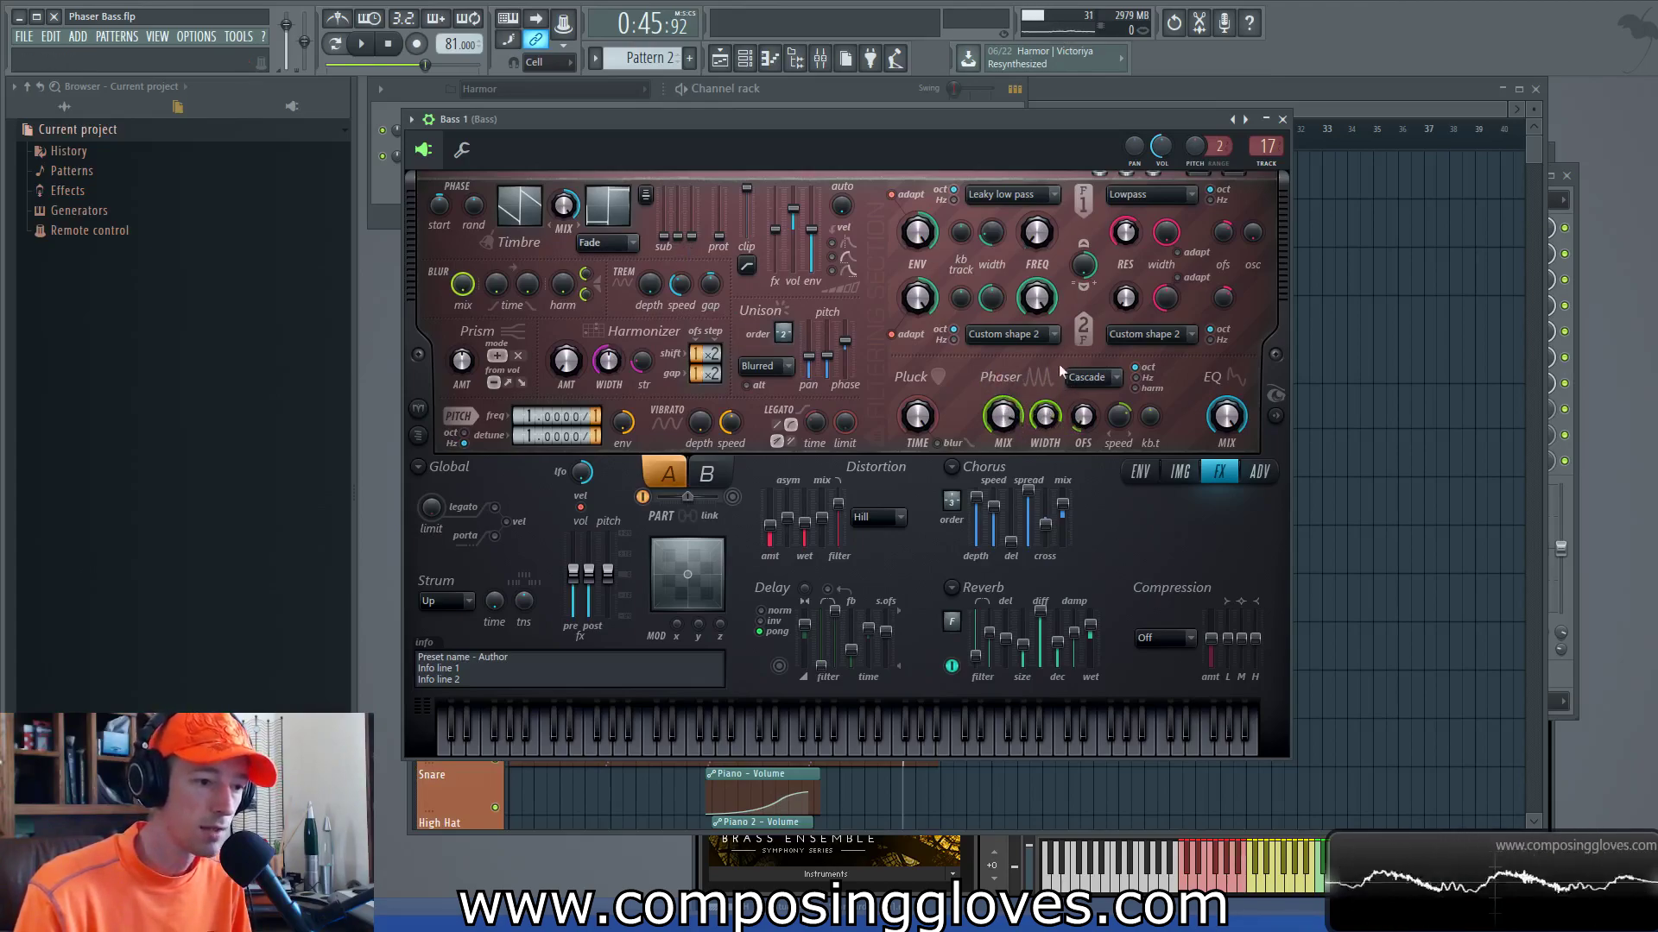
pyautogui.click(1276, 416)
pyautogui.press('space')
pyautogui.click(1208, 95)
pyautogui.press('space')
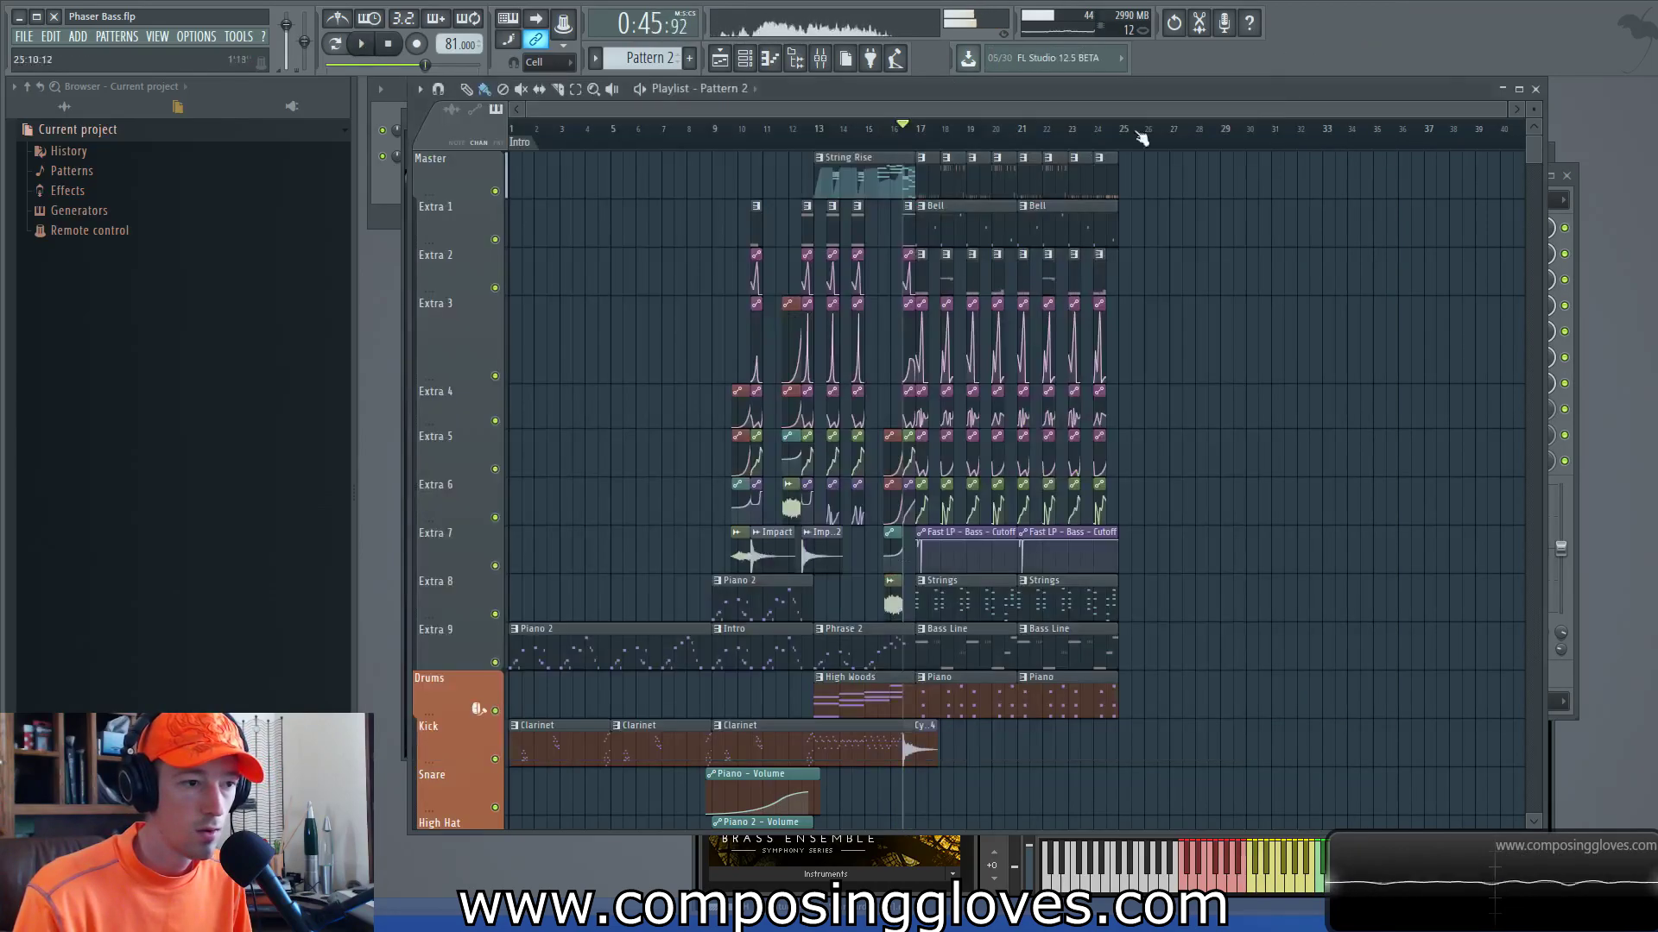
# Step: Mute the Extra 1, Master, Extra 9, Drums and Kick tracks in the playlist
pyautogui.click(495, 240)
pyautogui.click(495, 191)
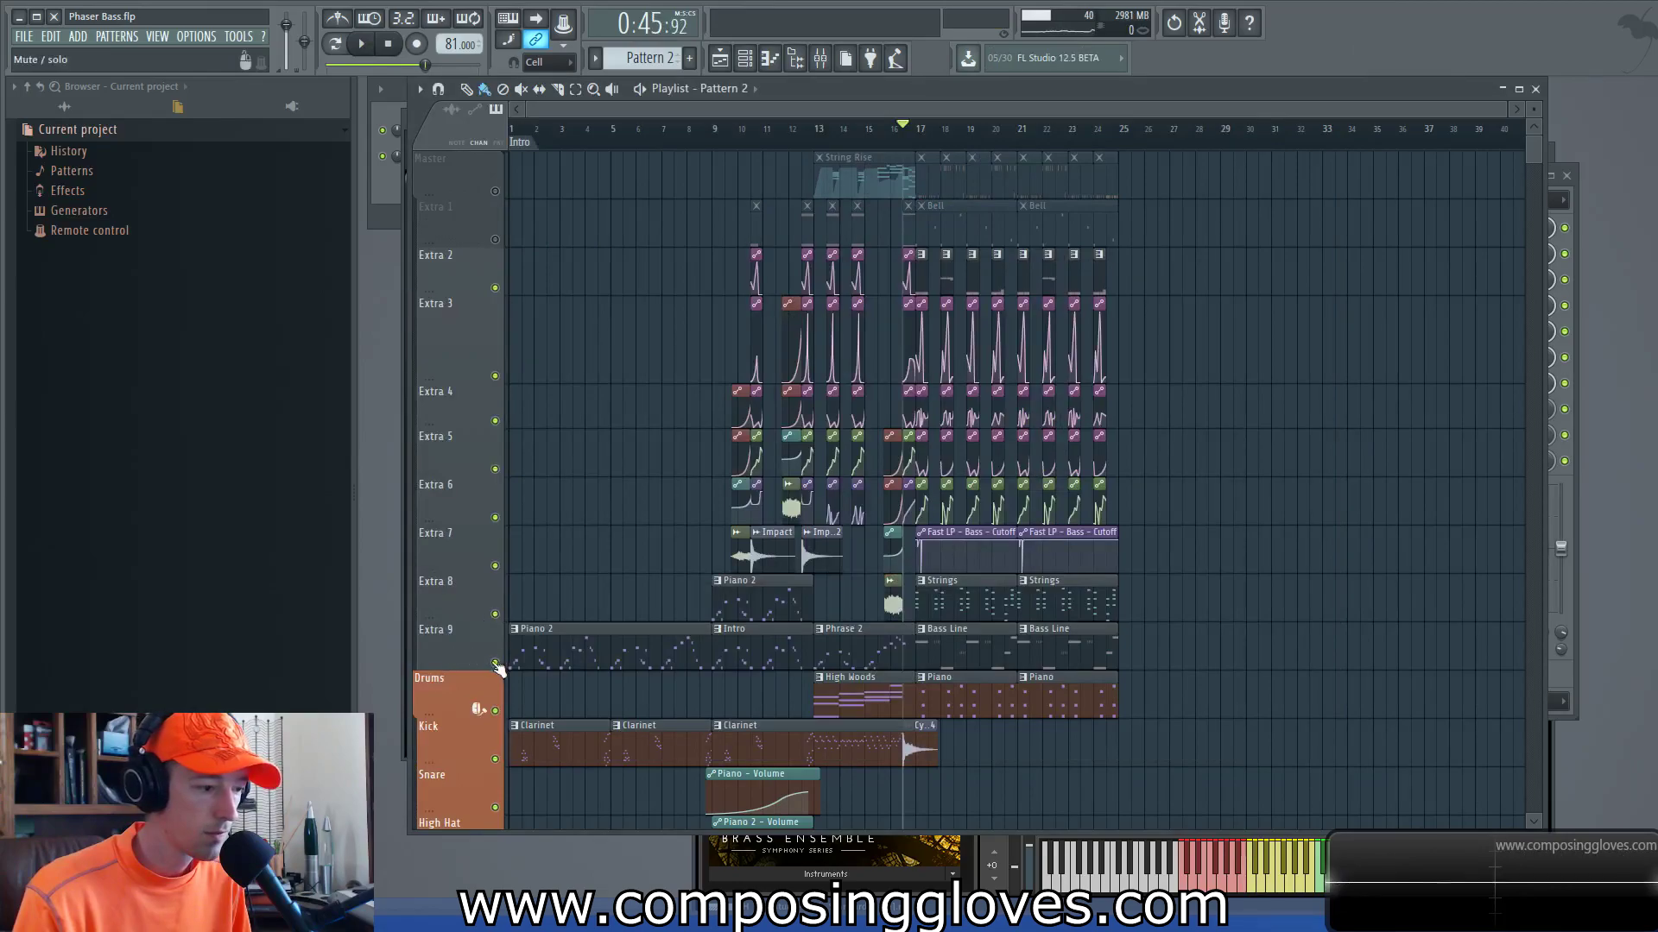
pyautogui.click(495, 662)
pyautogui.click(494, 711)
pyautogui.click(495, 759)
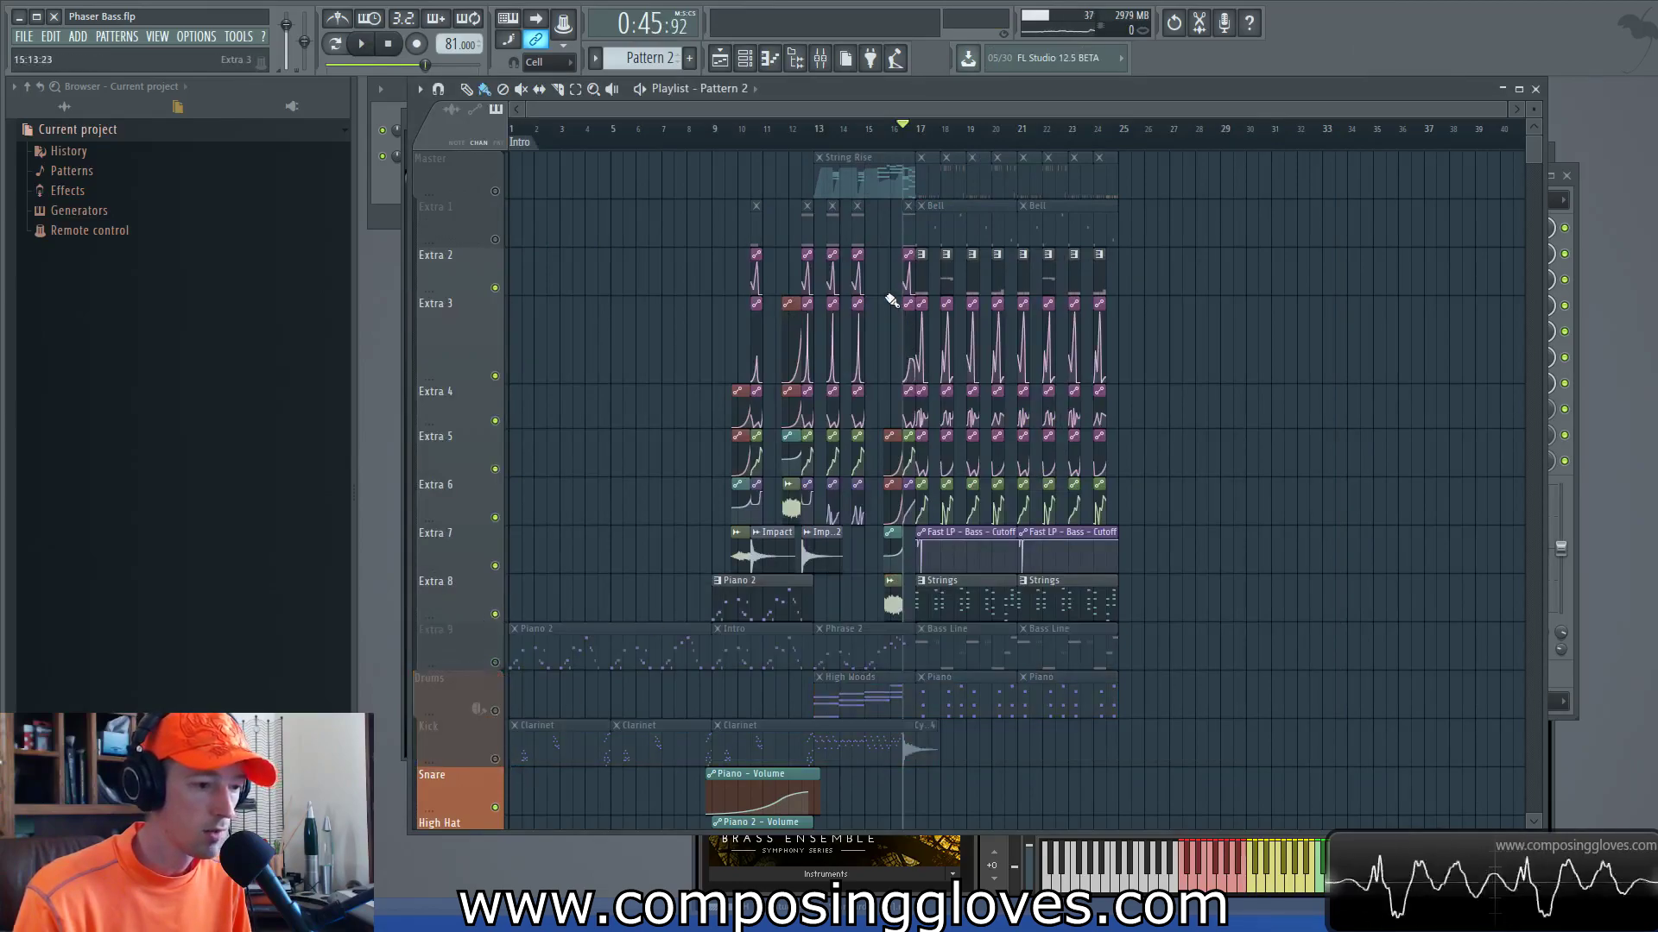
# Step: Set the playback position to the start of bar 17 and mute the Extra 8 strings track while the bass plays
pyautogui.press('space')
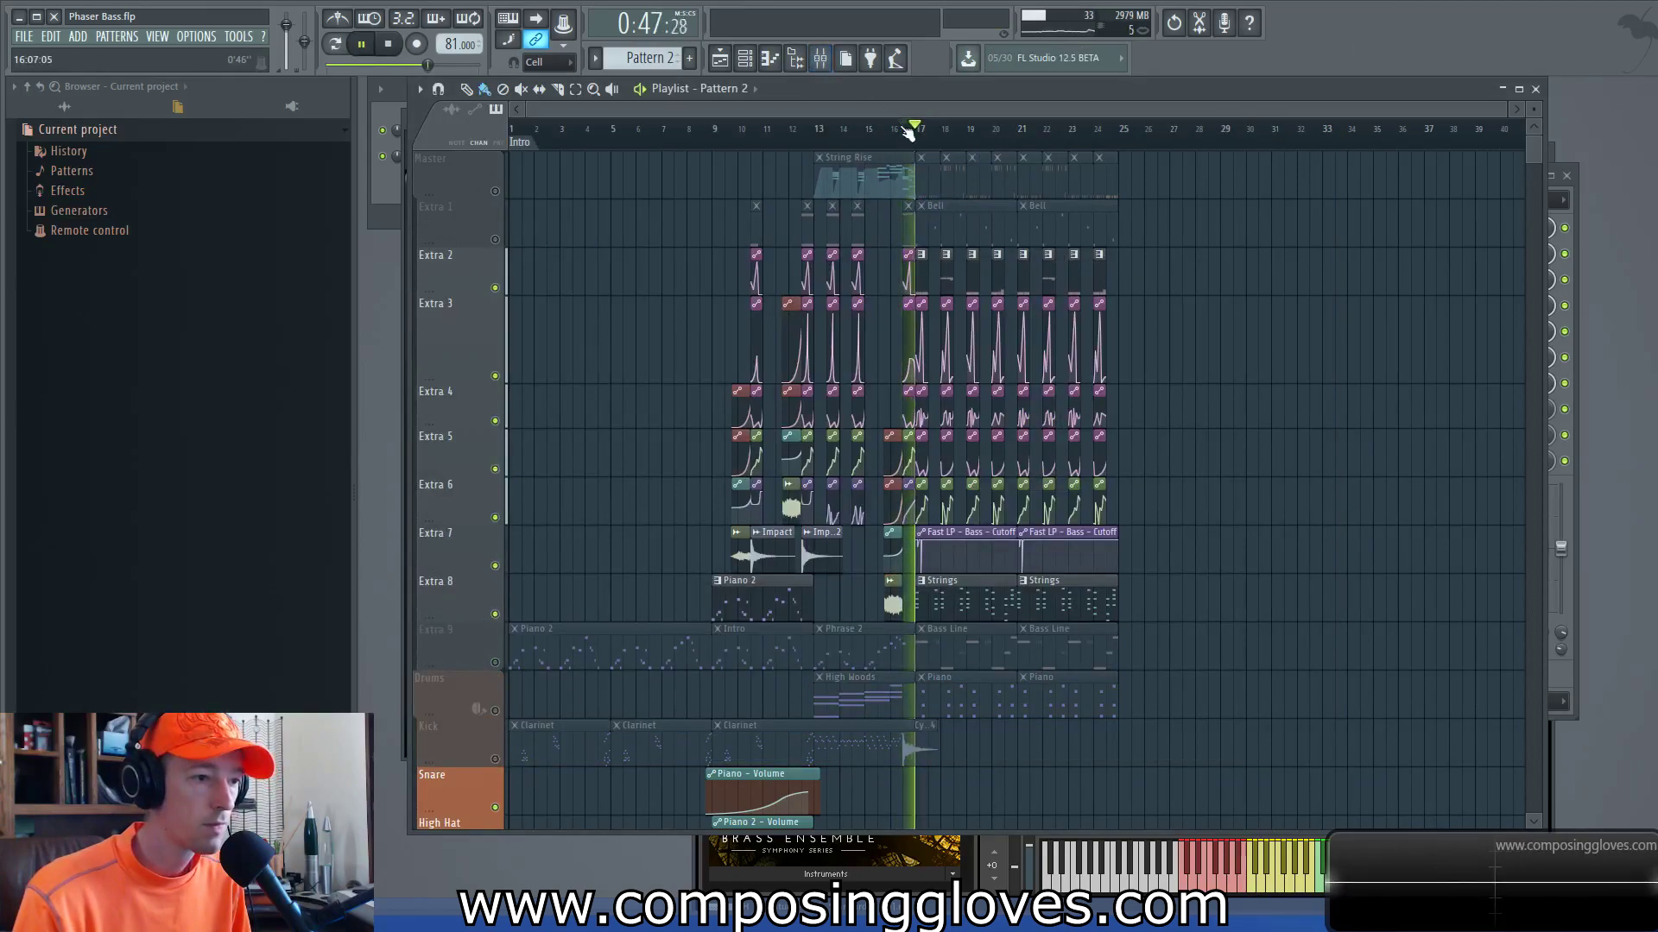
pyautogui.click(919, 129)
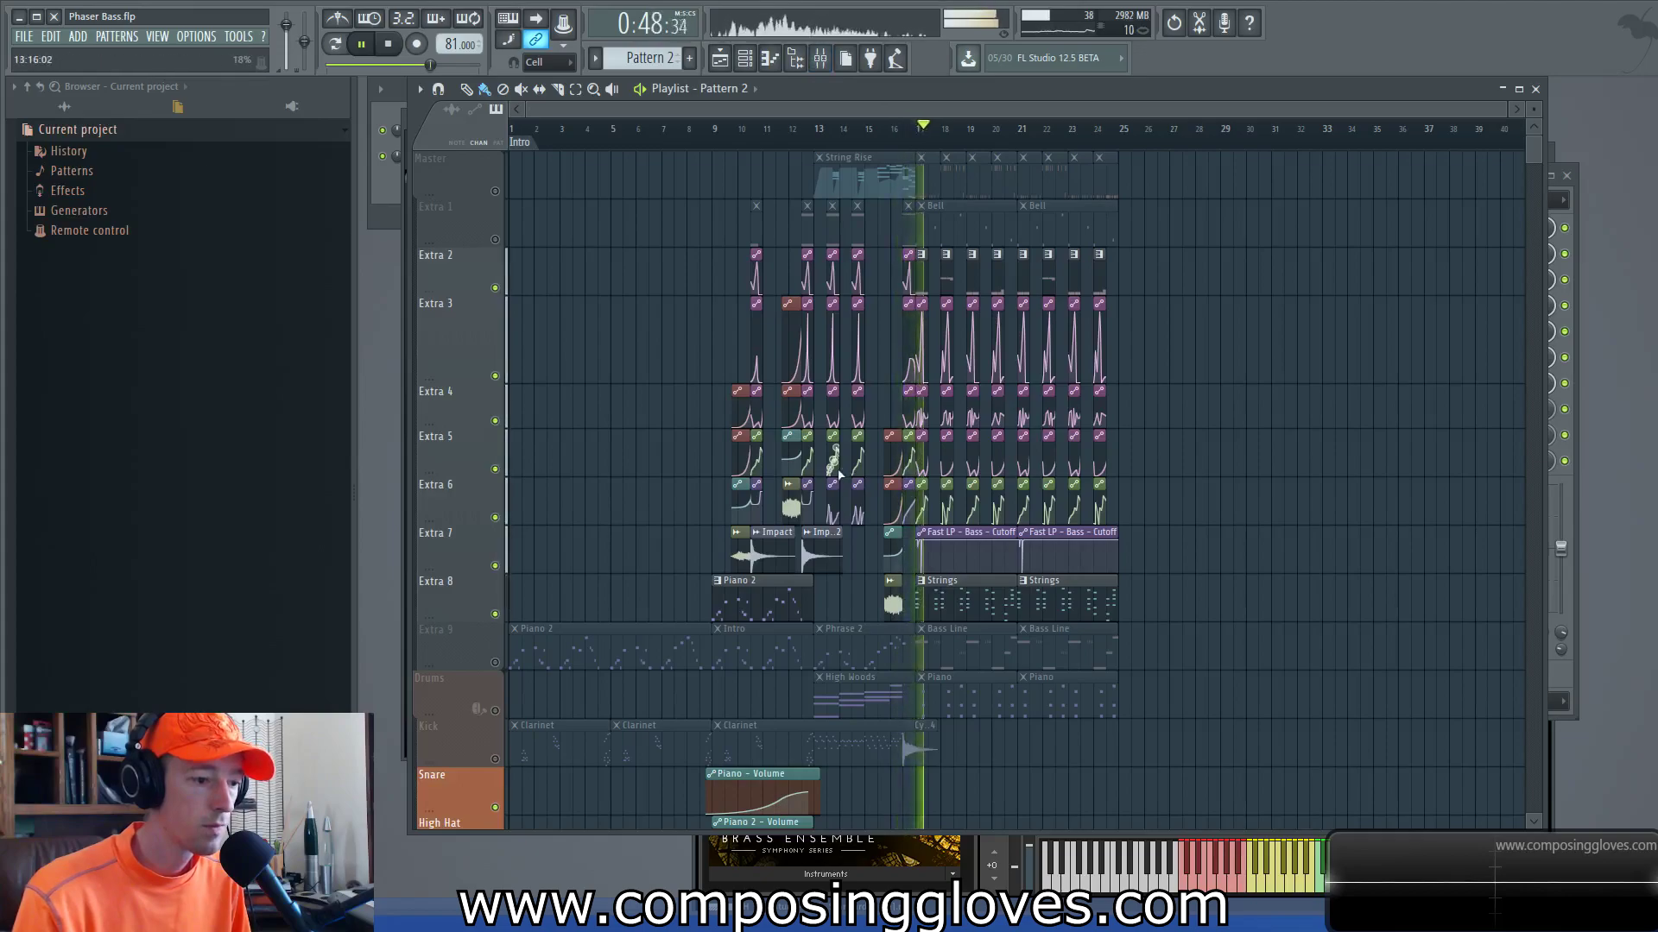
pyautogui.click(495, 614)
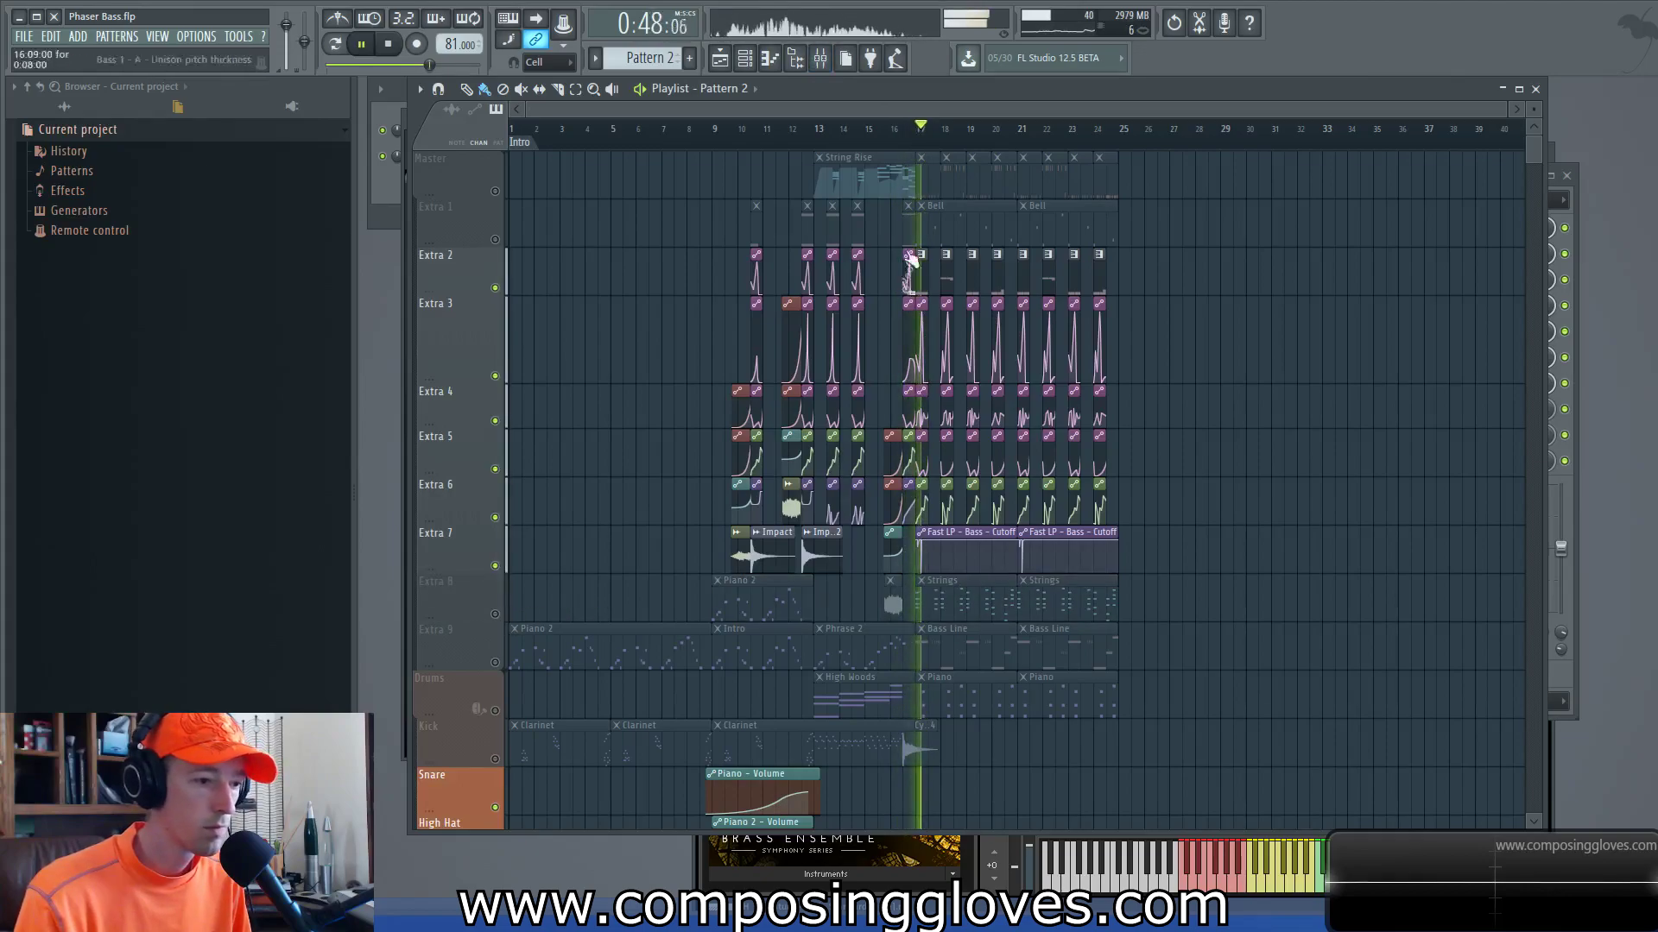
pyautogui.press('space')
# Step: Check the Bass track's effect chain in the mixer and reopen the Bass 1 Harmor instrument
pyautogui.click(818, 58)
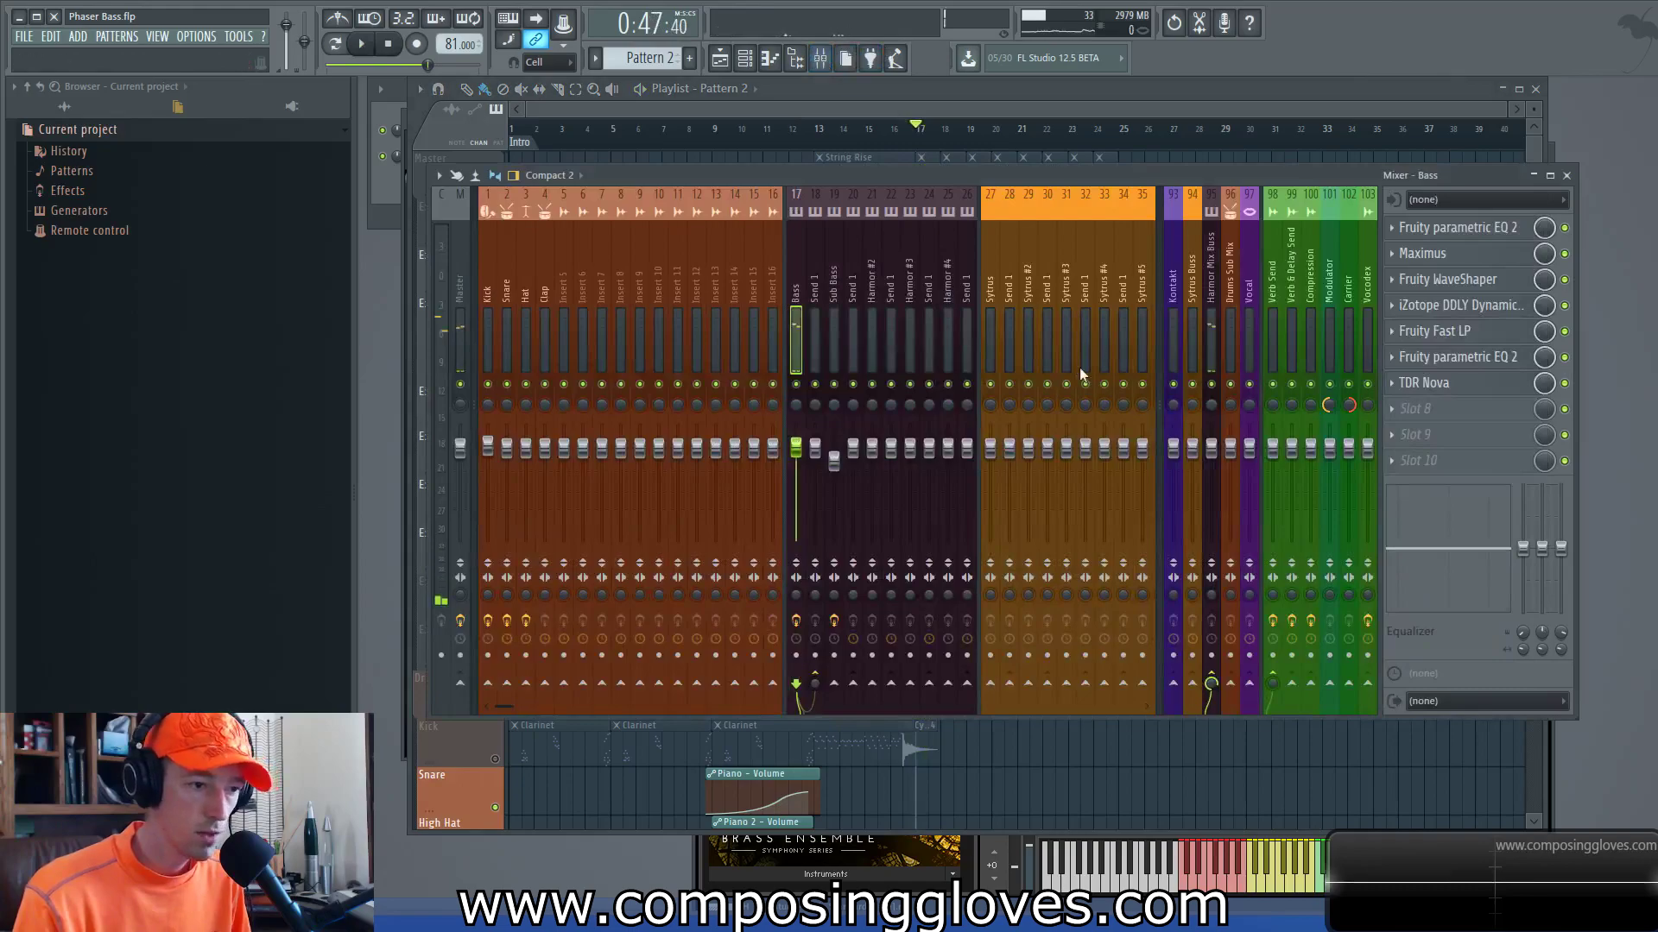
pyautogui.click(376, 206)
pyautogui.click(531, 135)
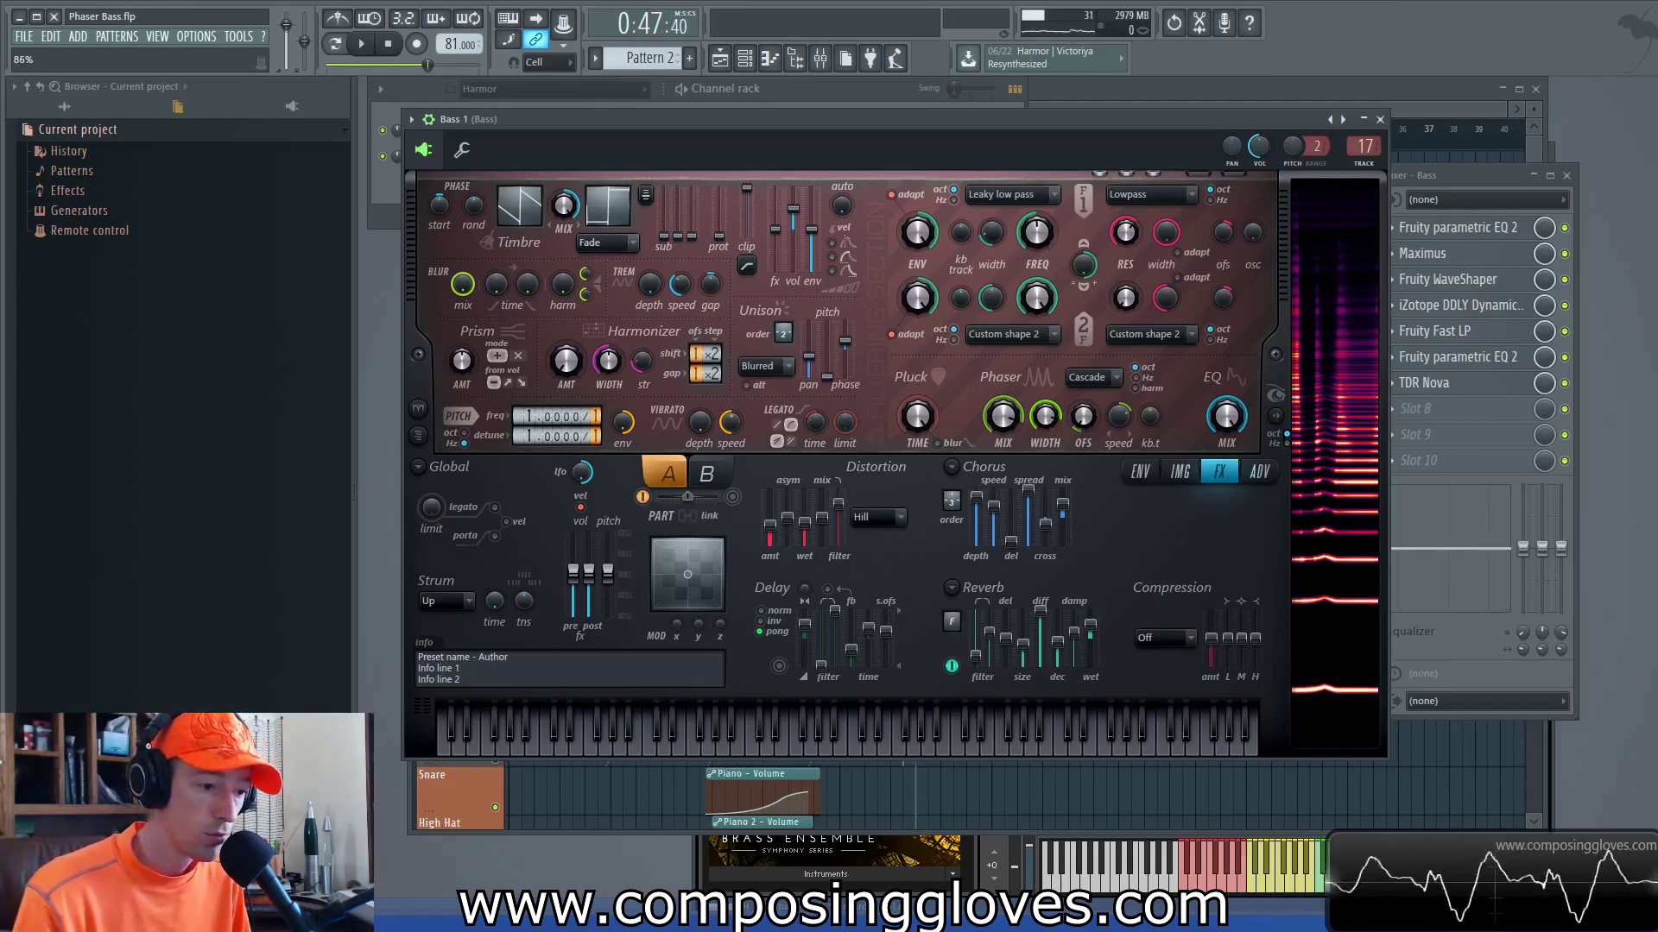
# Step: Replay the bass from bar 17 several times to audition the effect of Harmor's phaser width
pyautogui.press('space')
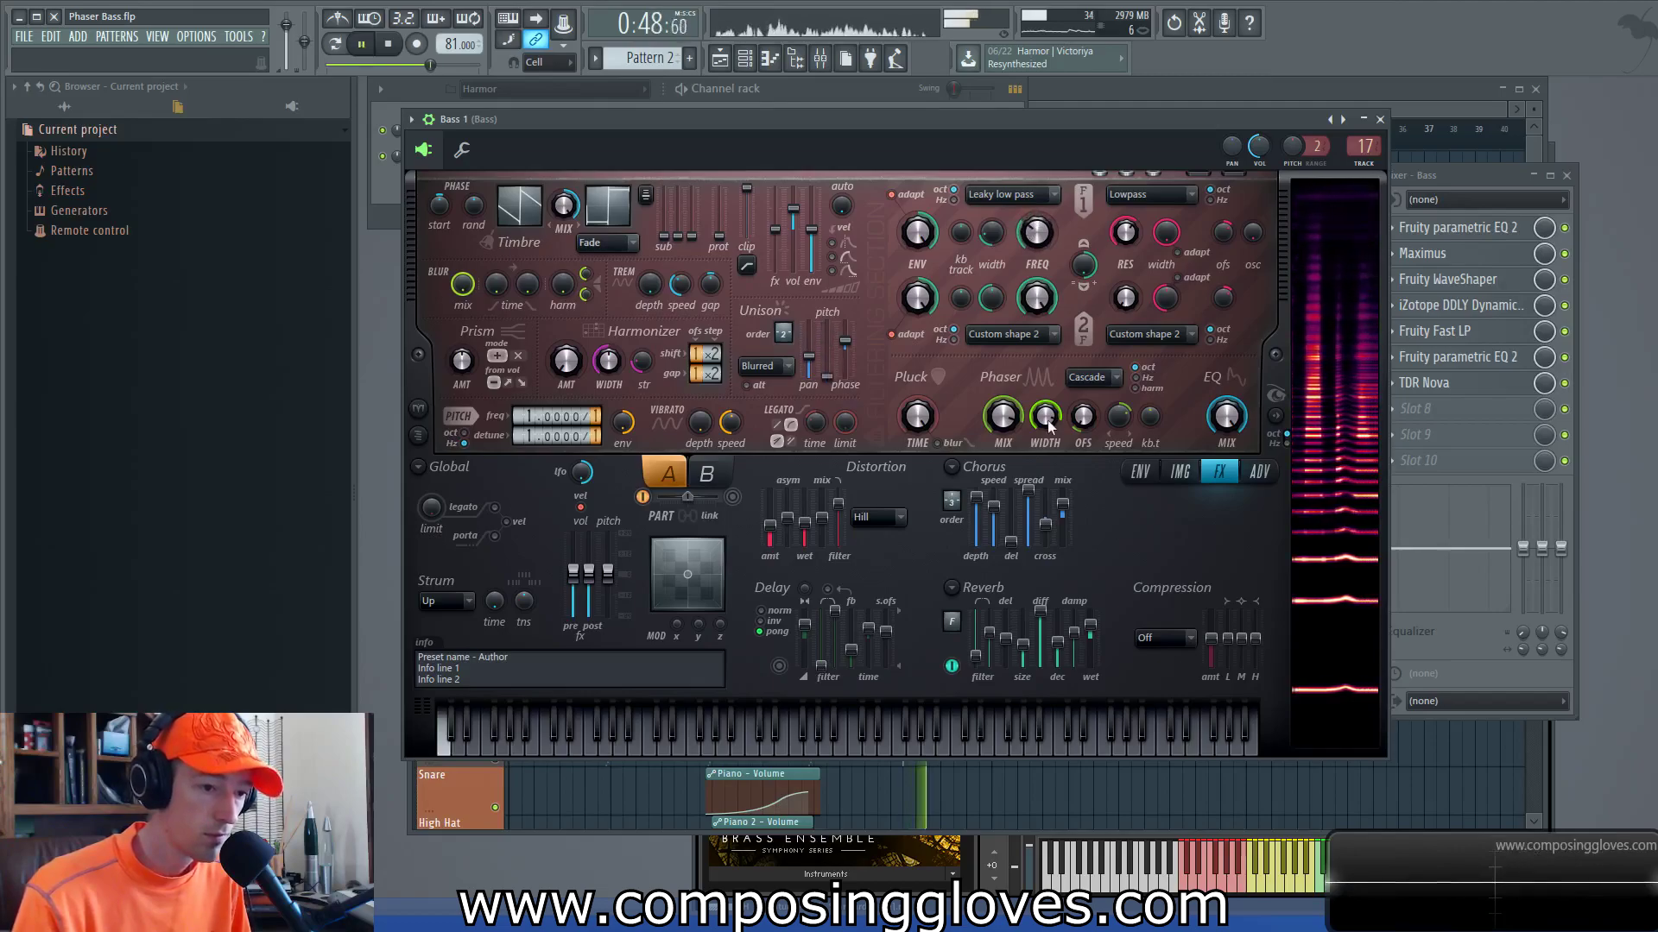
pyautogui.press('space')
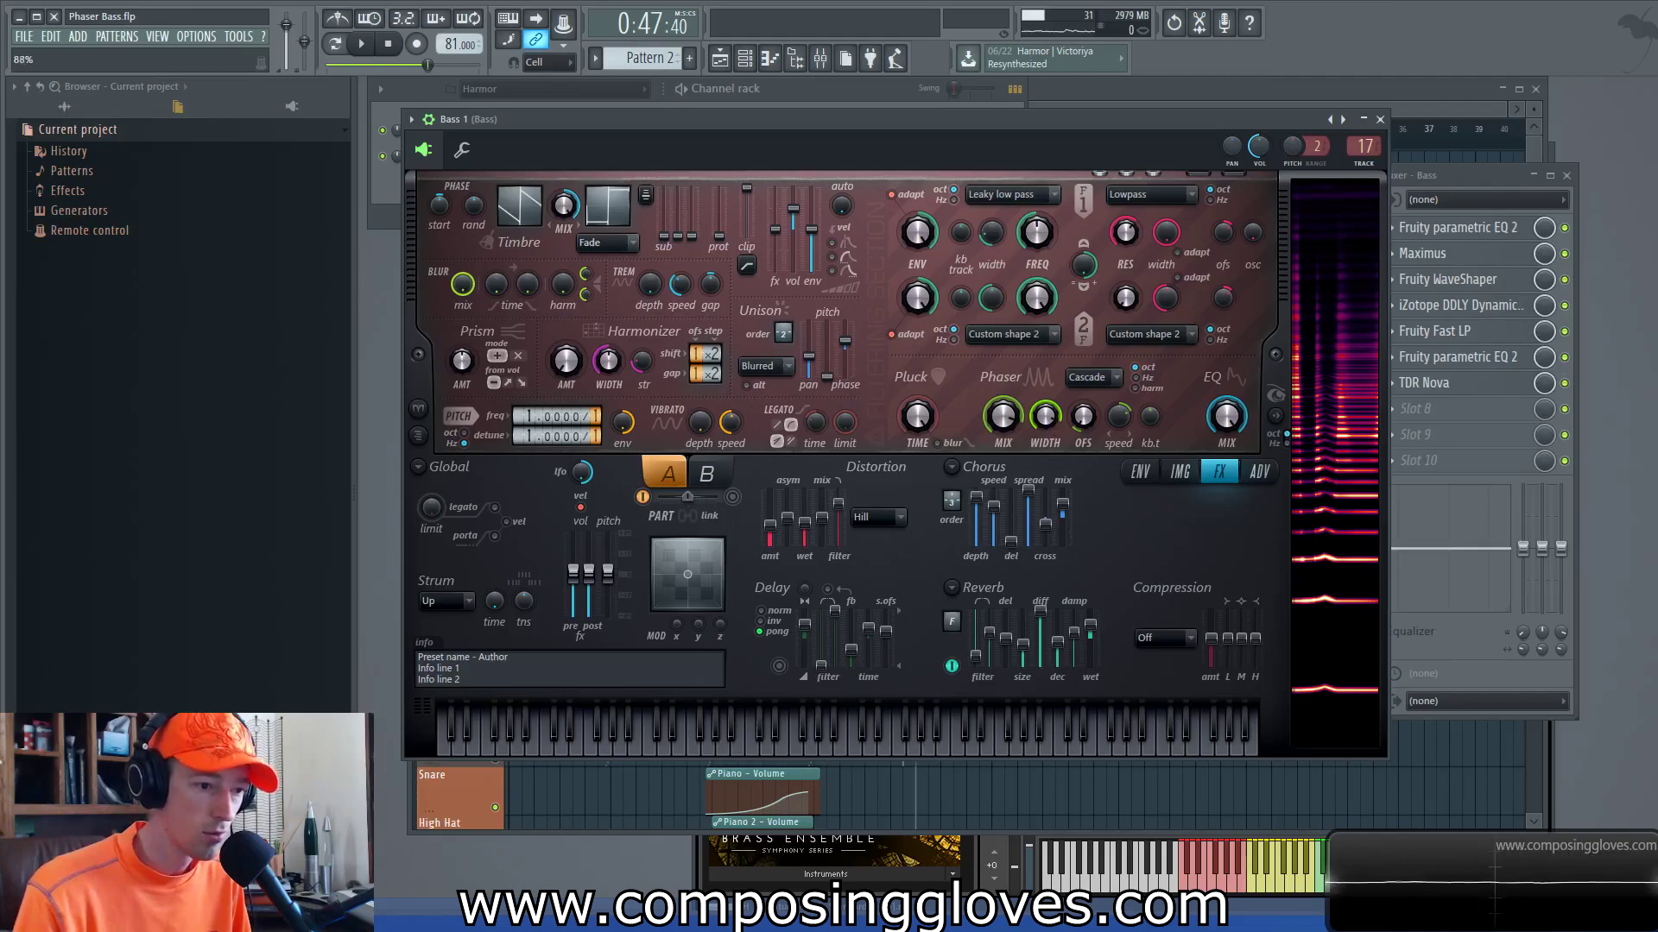
pyautogui.press('space')
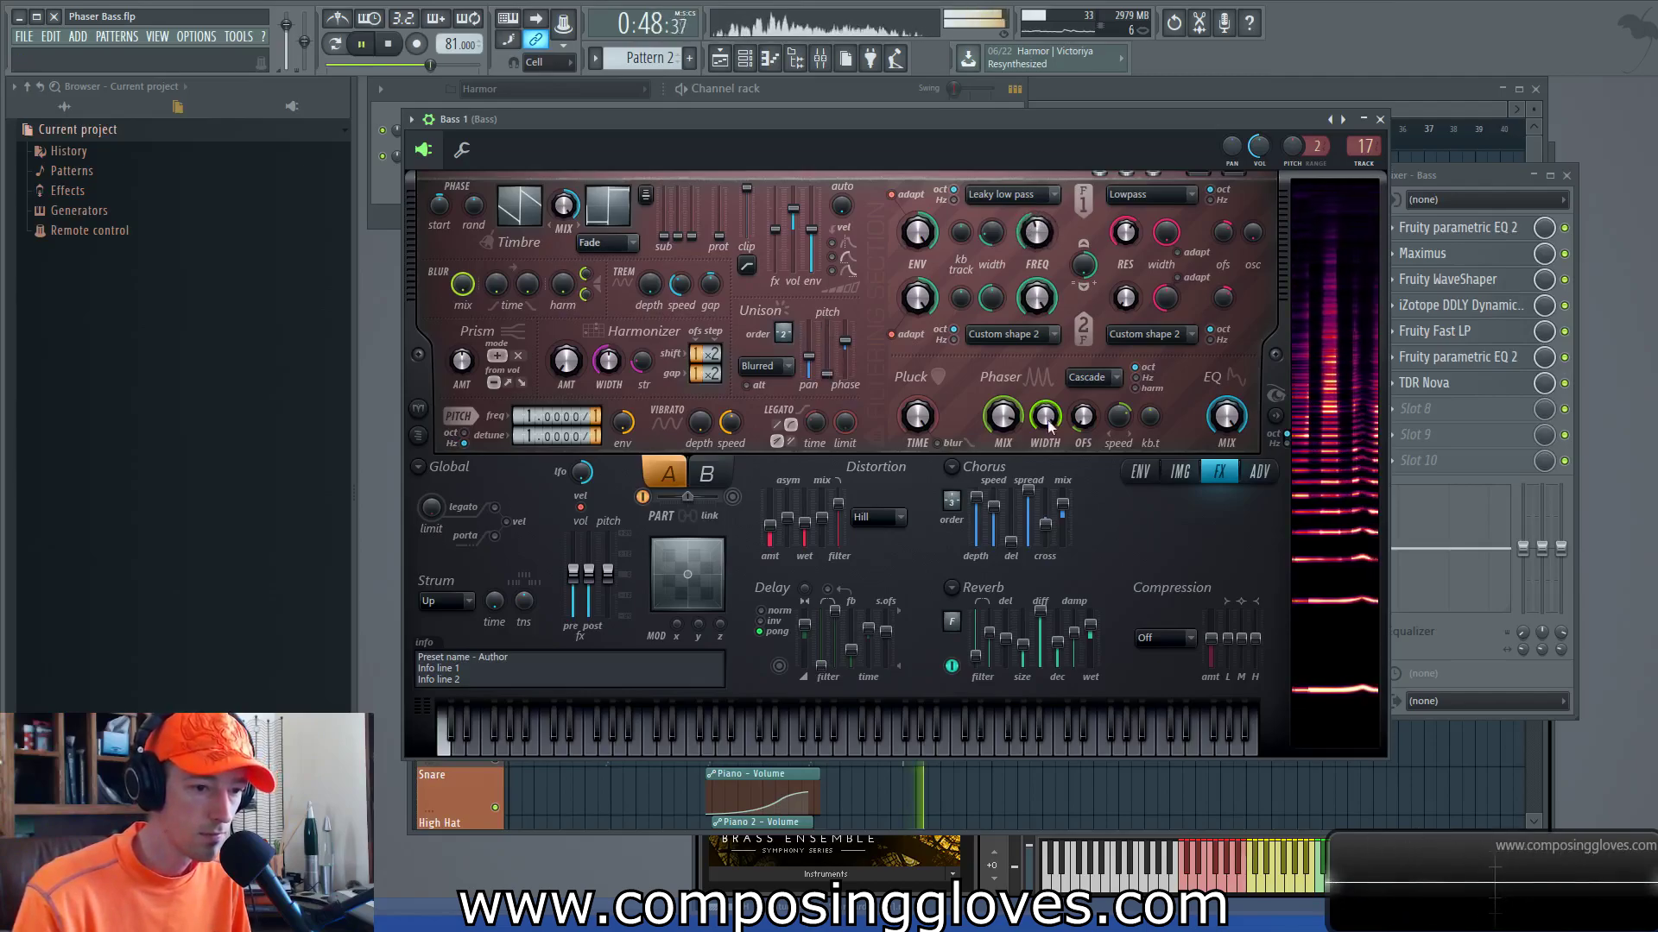
pyautogui.press('space')
pyautogui.press('space')
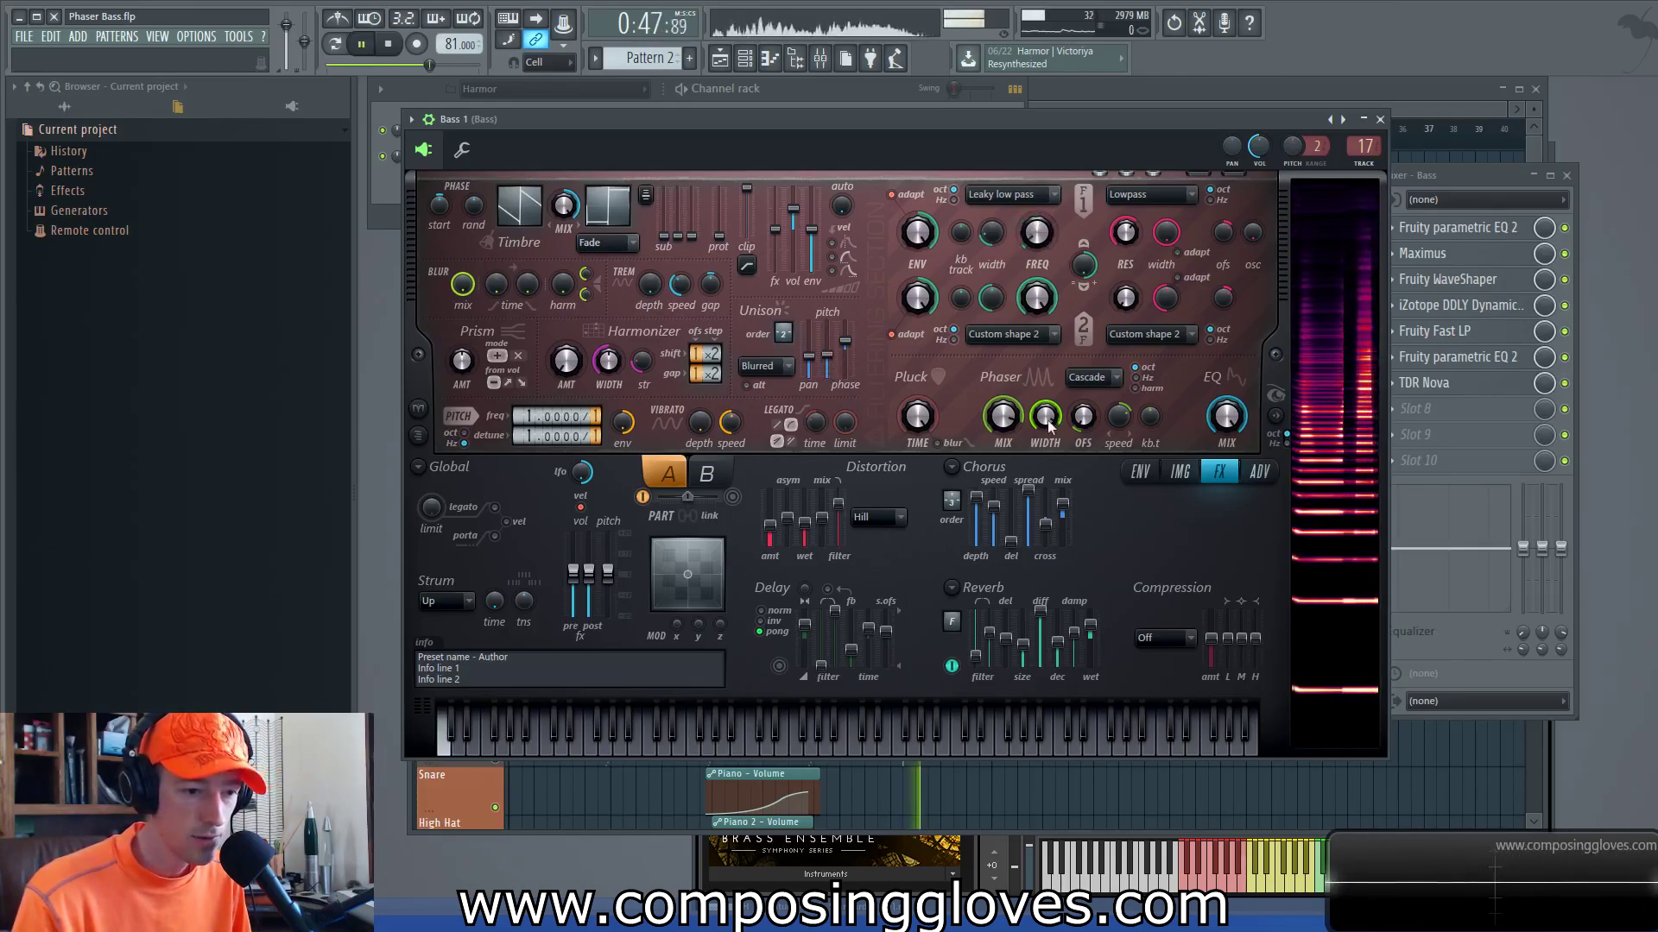
pyautogui.press('space')
pyautogui.press('space')
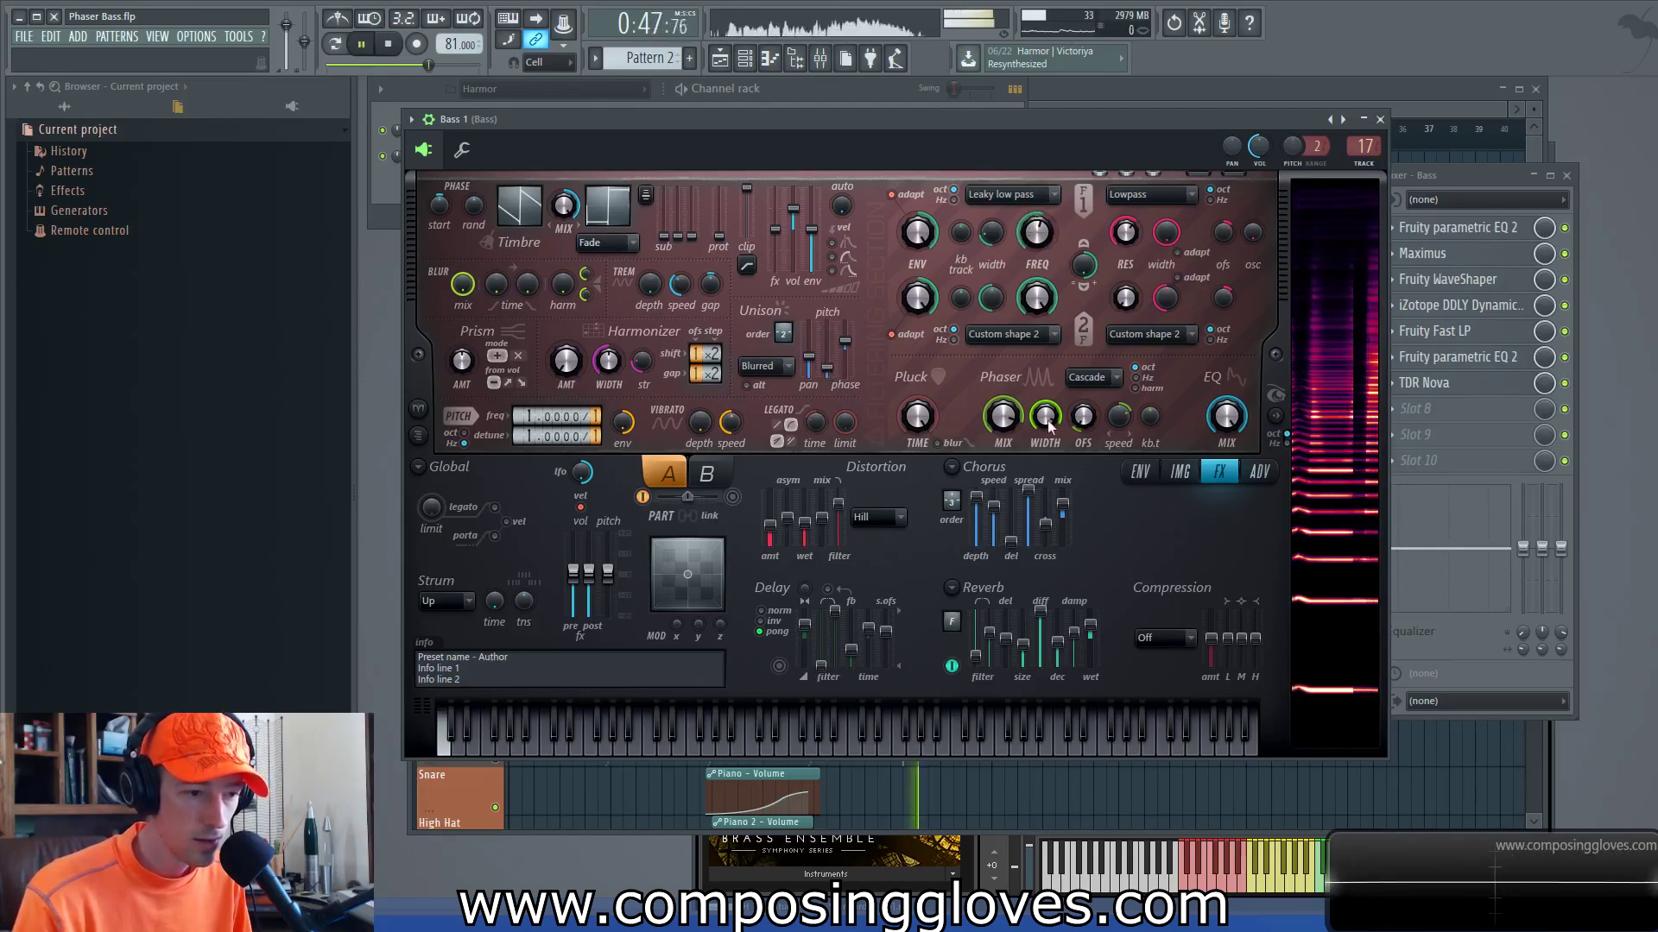
pyautogui.press('space')
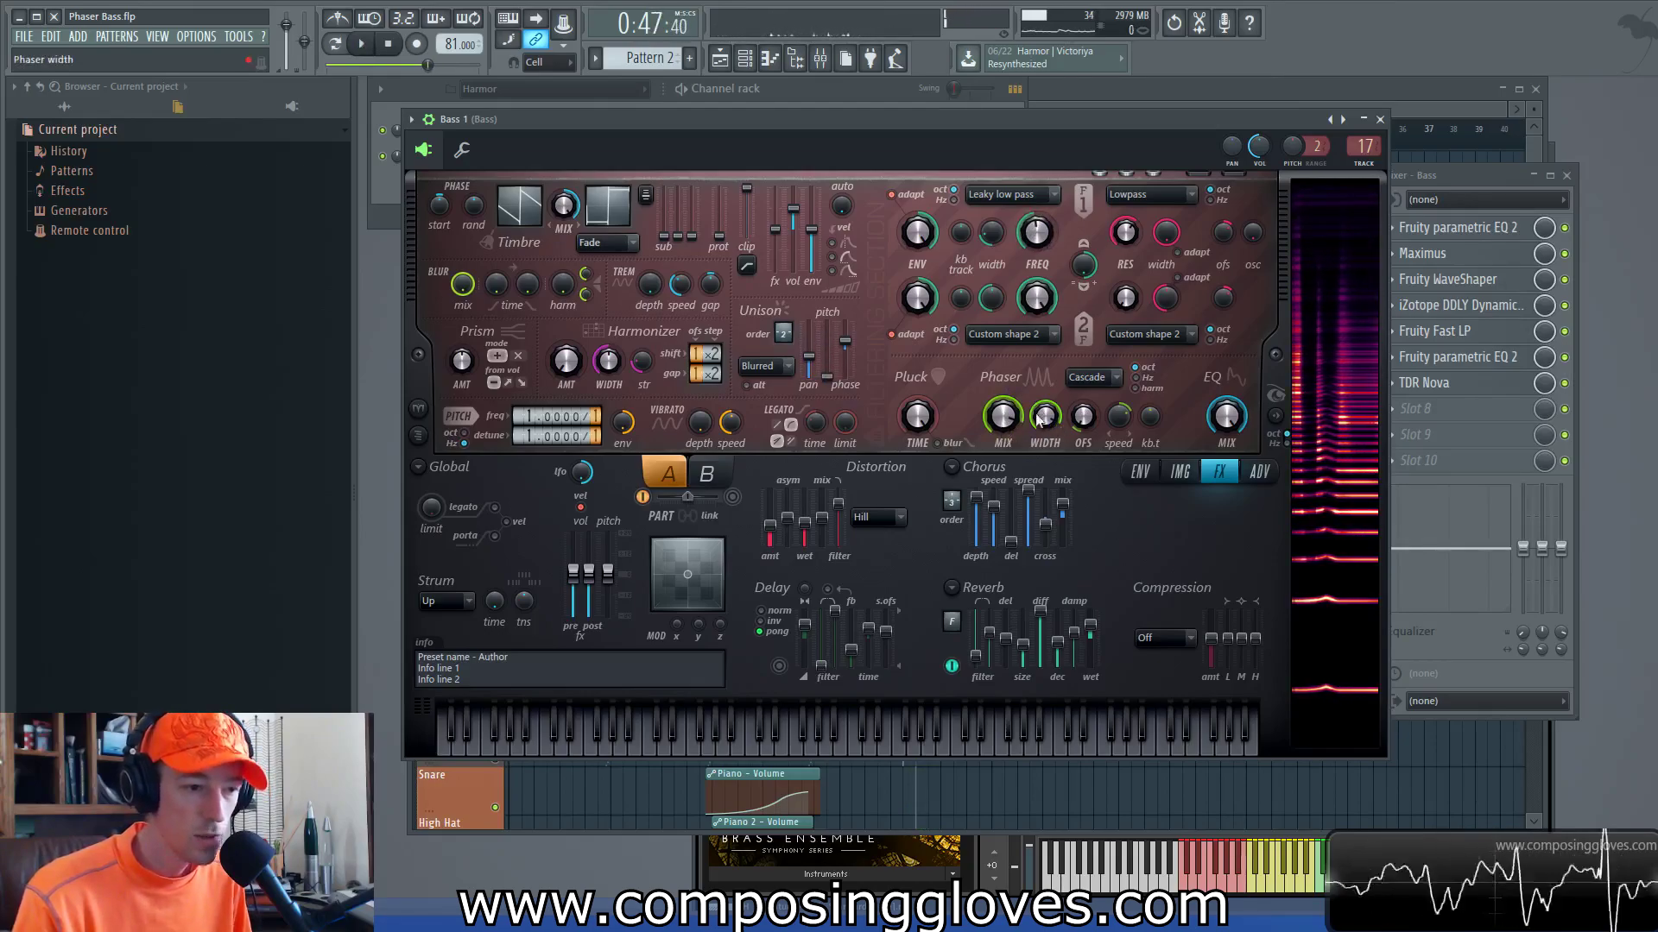
# Step: Compare the bass without and with the phaser by setting its mix to 0%, replaying from bar 17, and raising the mix again
pyautogui.moveTo(1006, 422); pyautogui.dragTo(1006, 587)
pyautogui.press('space')
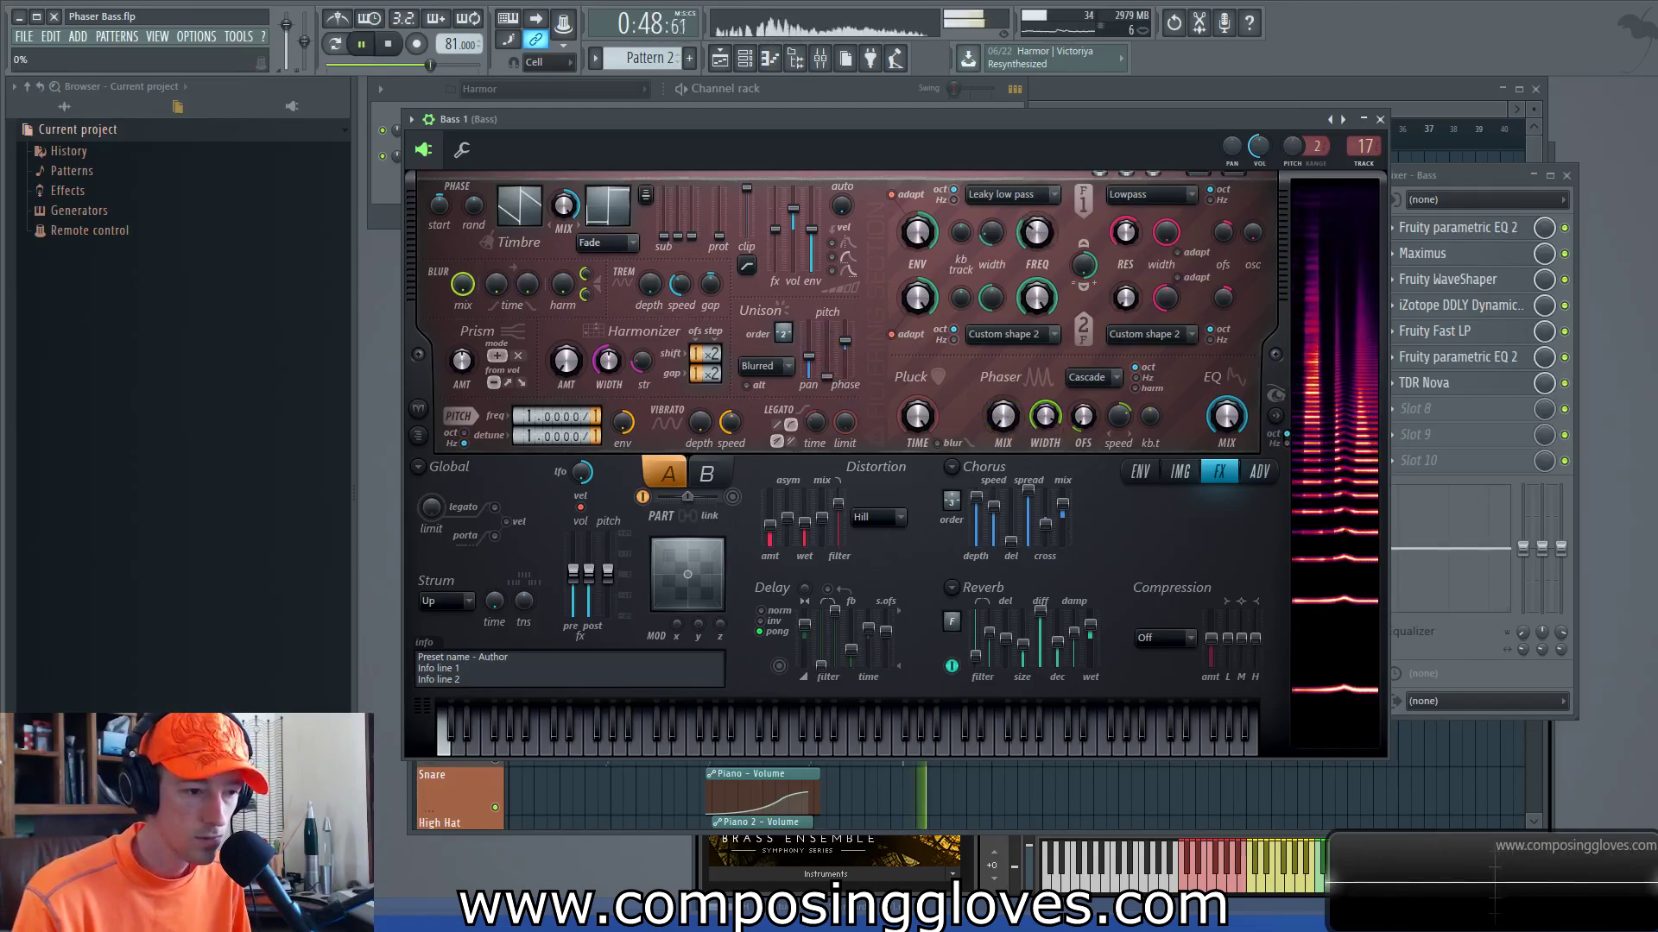
pyautogui.press('space')
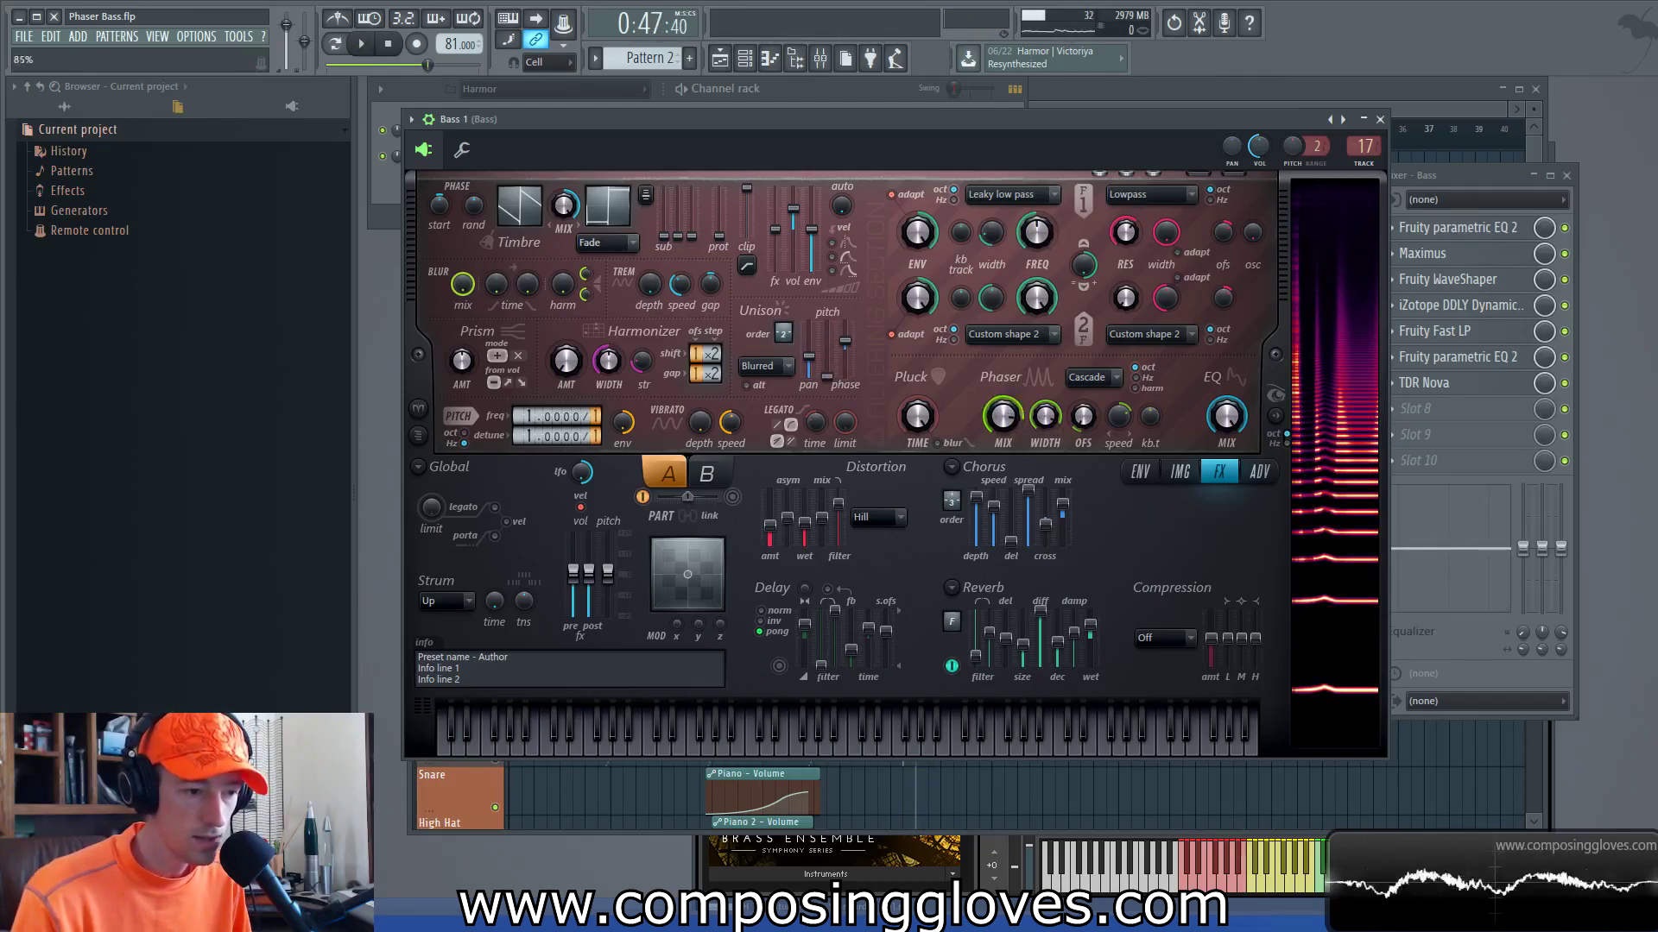
pyautogui.press('space')
pyautogui.press('space')
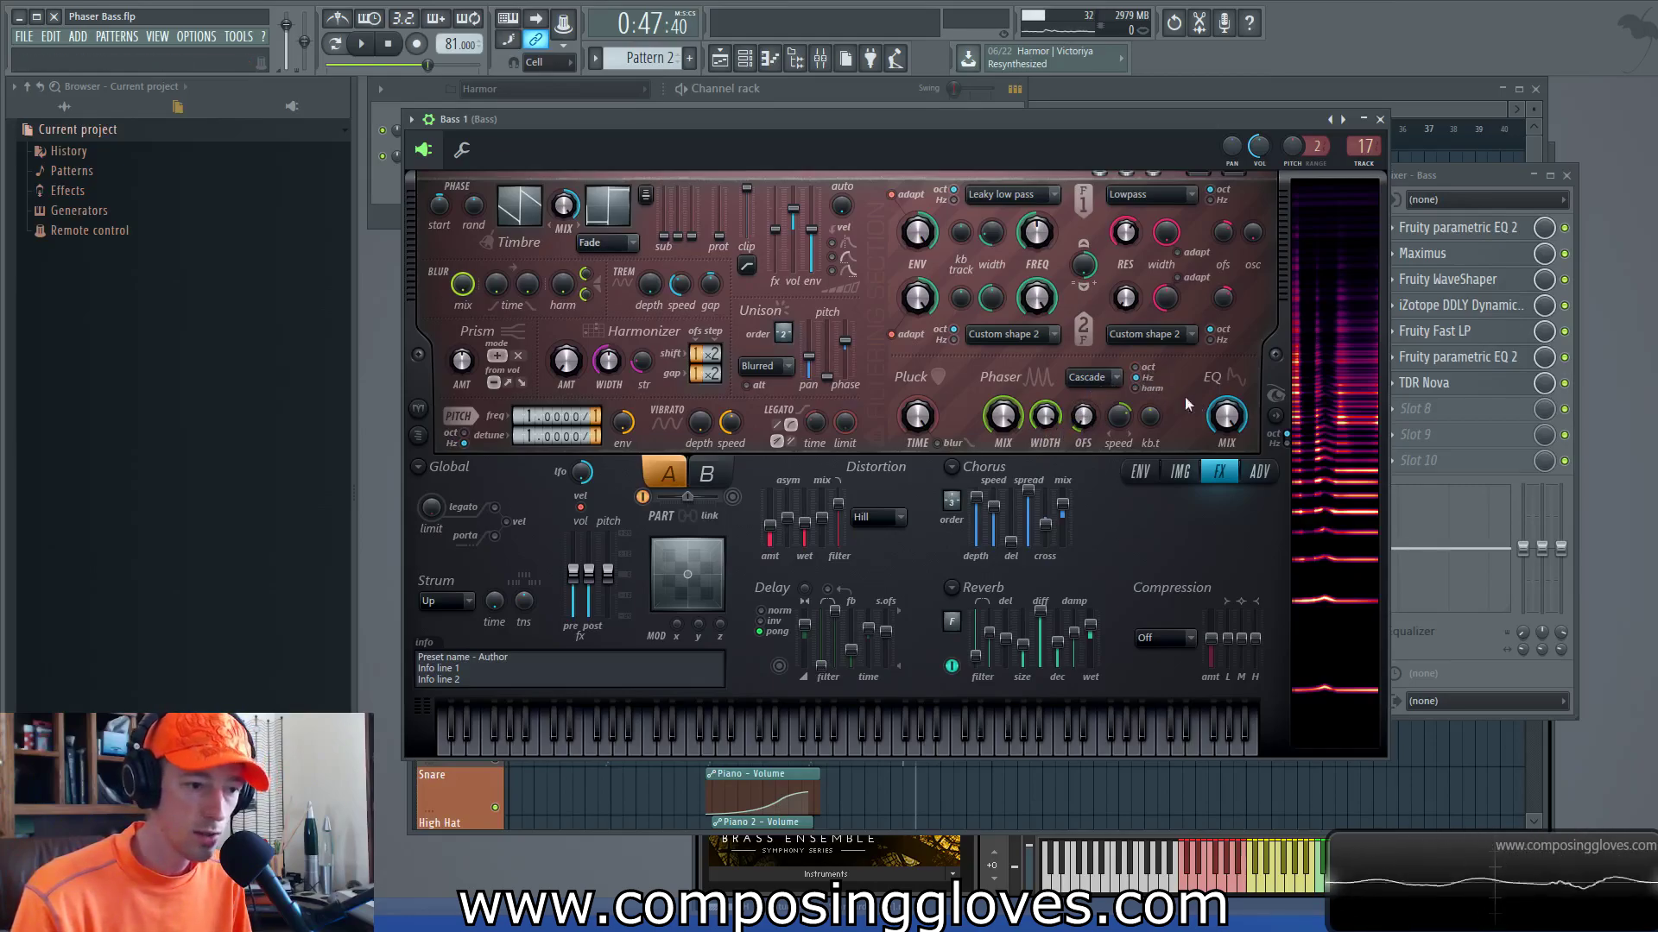
# Step: Audition the bass from bar 17 with Harmor's phaser scale set to harmonic, and switch the scale back to octaves
pyautogui.press('space')
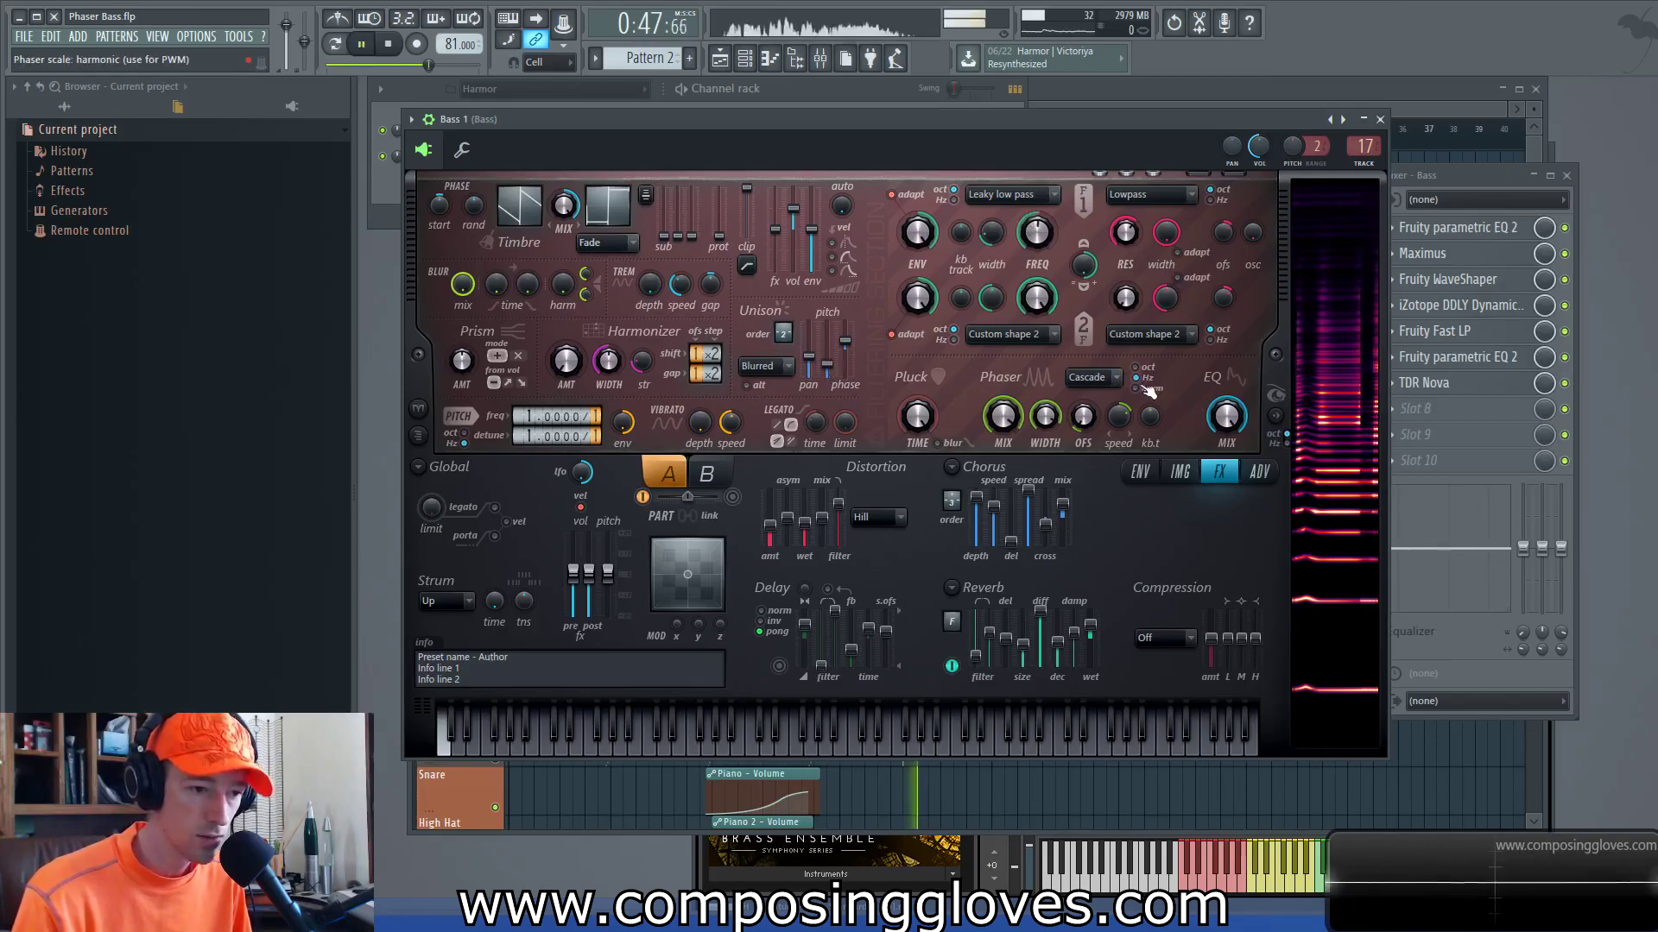
pyautogui.click(1143, 393)
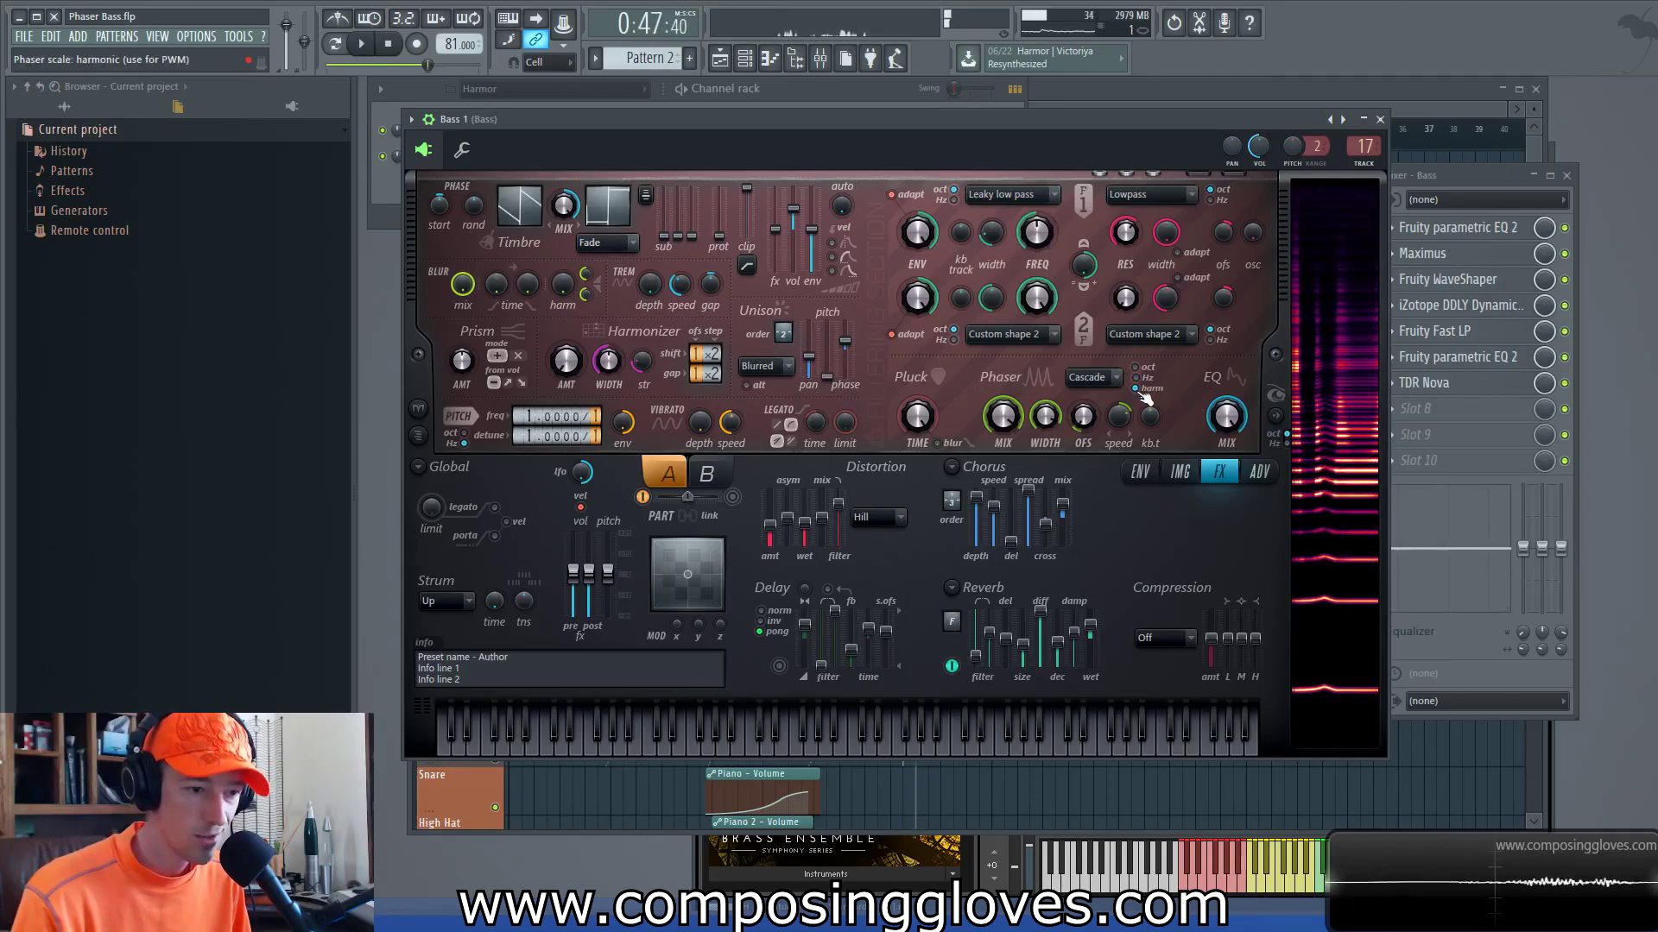
pyautogui.click(1142, 372)
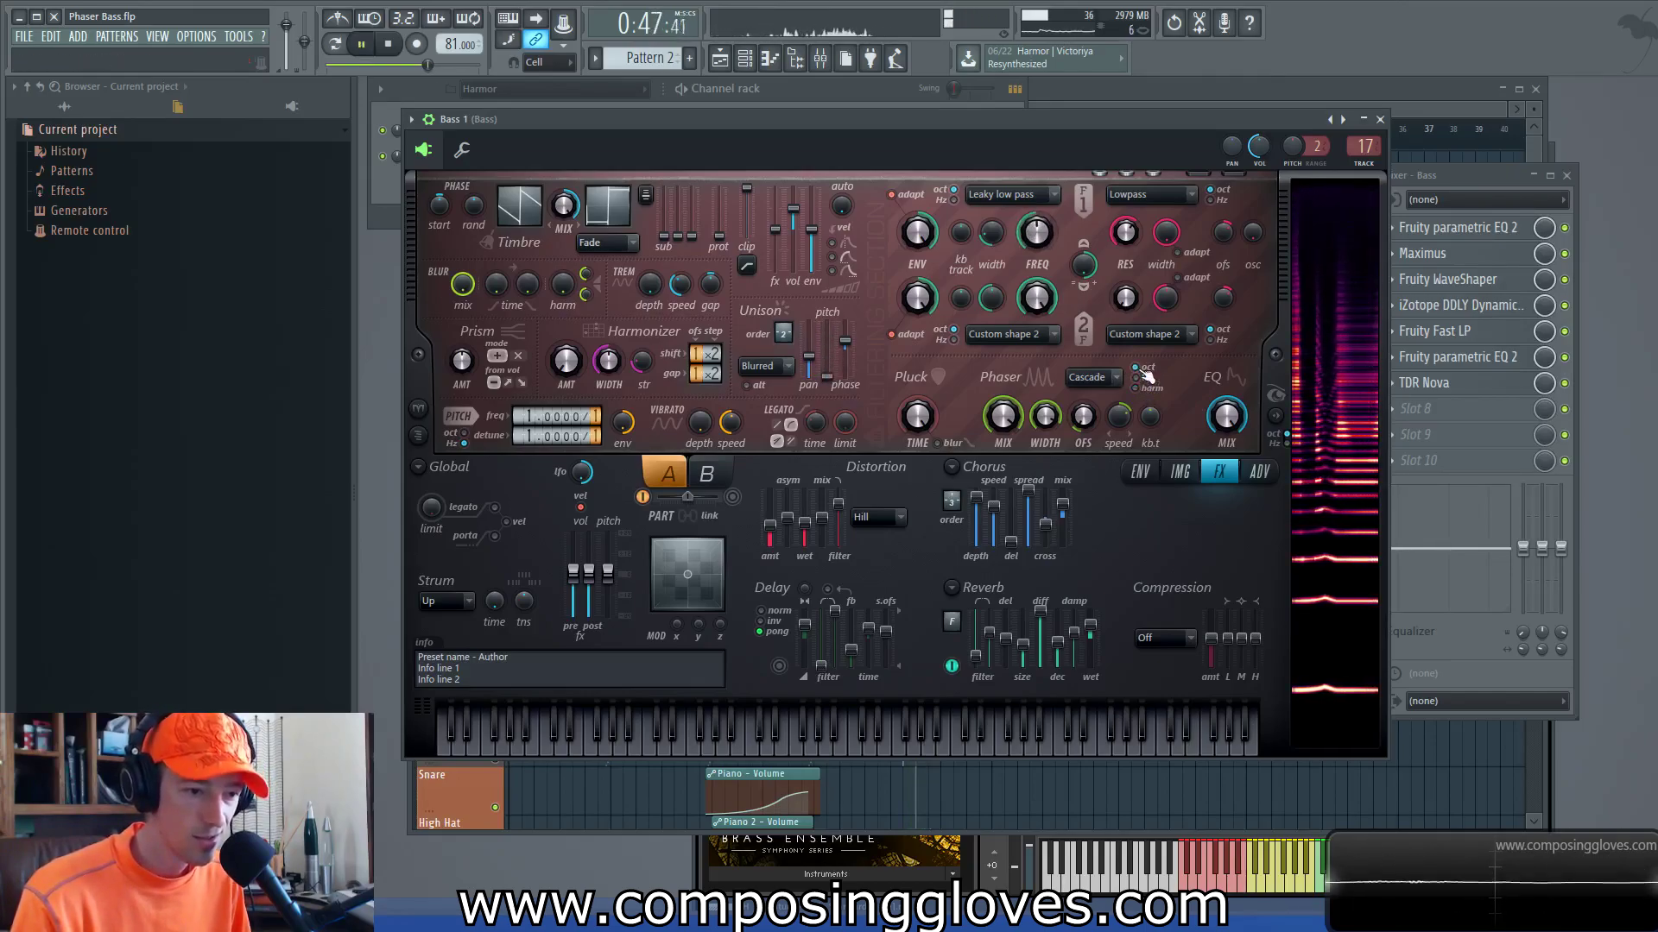
pyautogui.press('space')
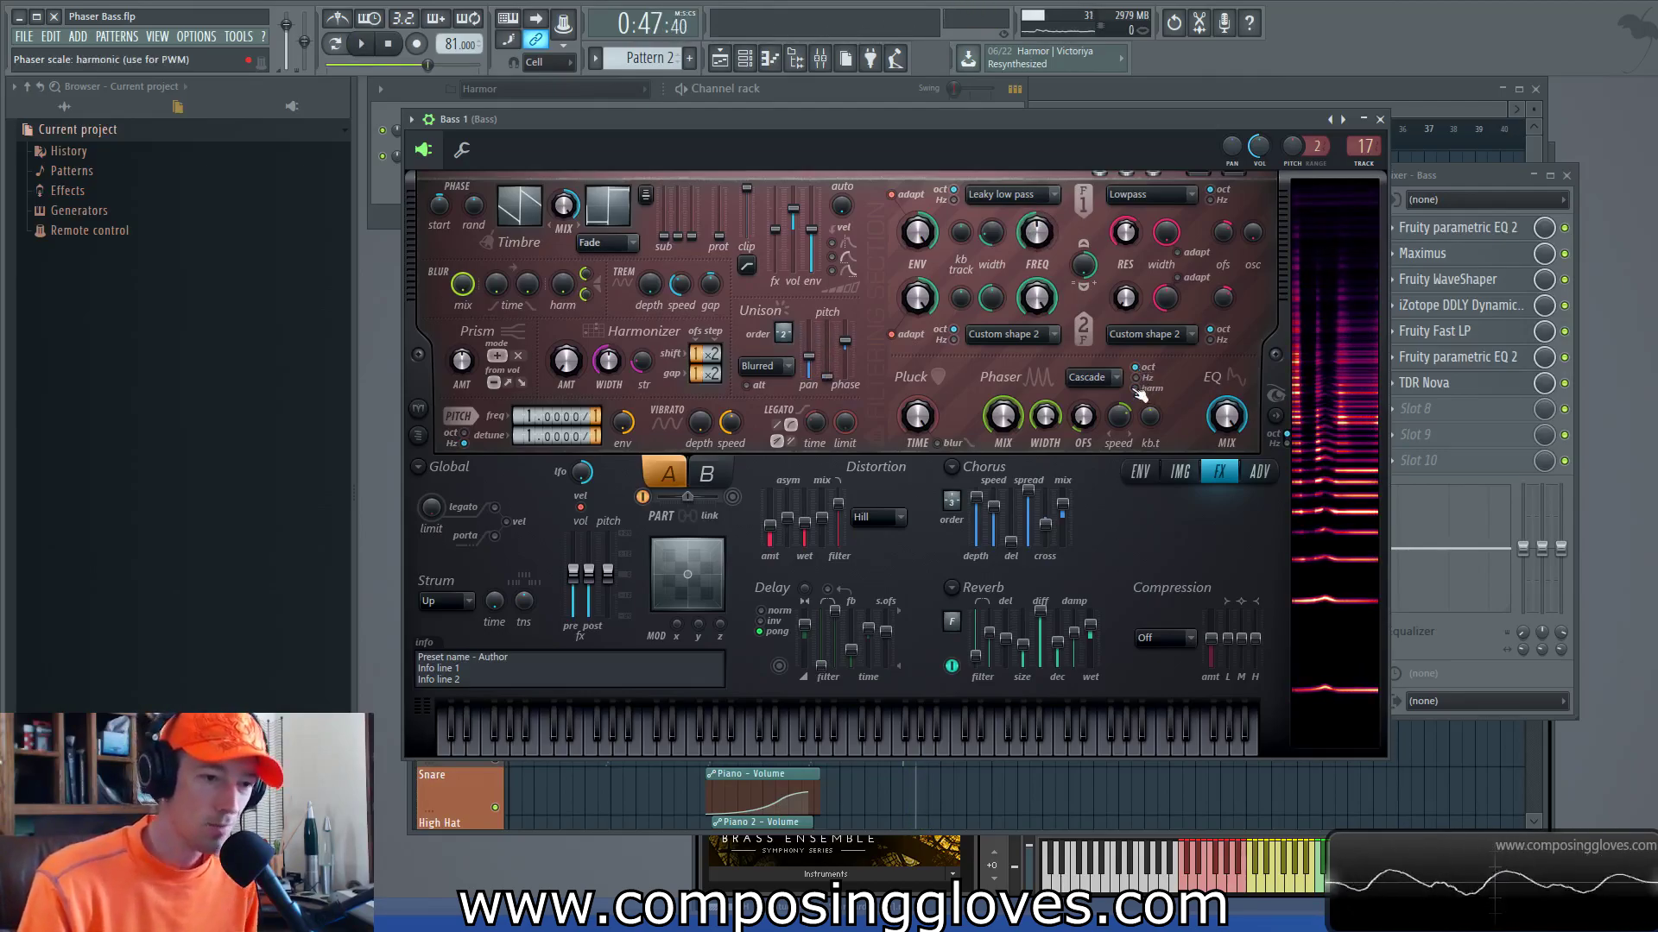
# Step: Audition the bass with the phaser type set to Condom, and compare it with the Cascade type again
pyautogui.click(1093, 380)
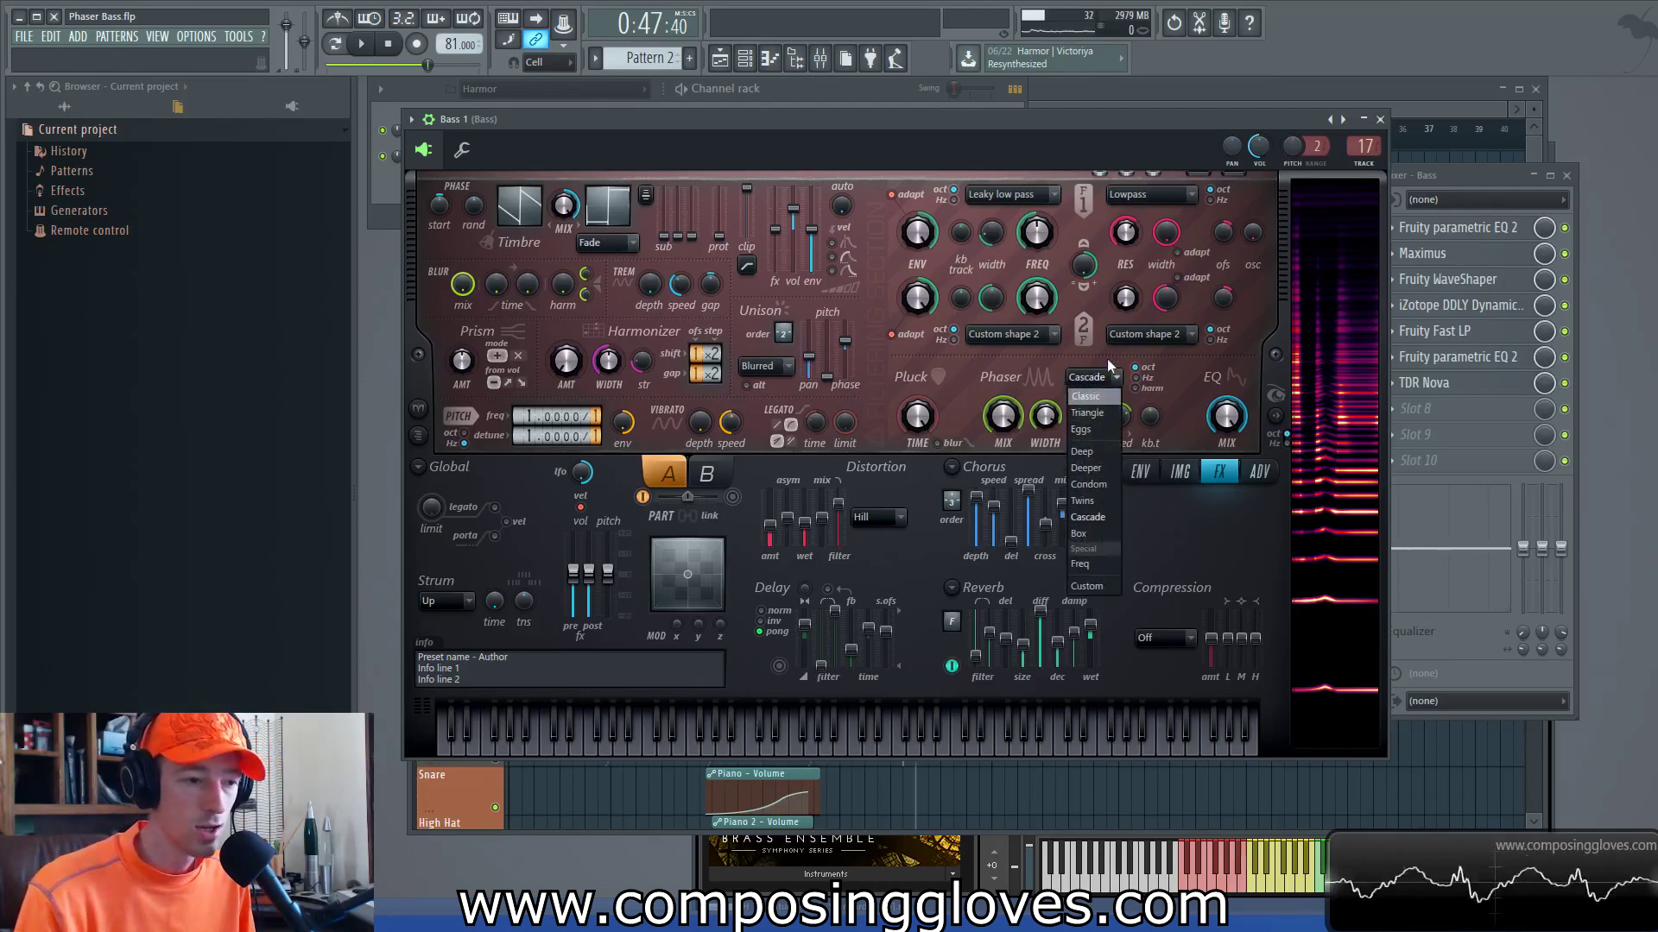
pyautogui.click(1104, 488)
pyautogui.press('space')
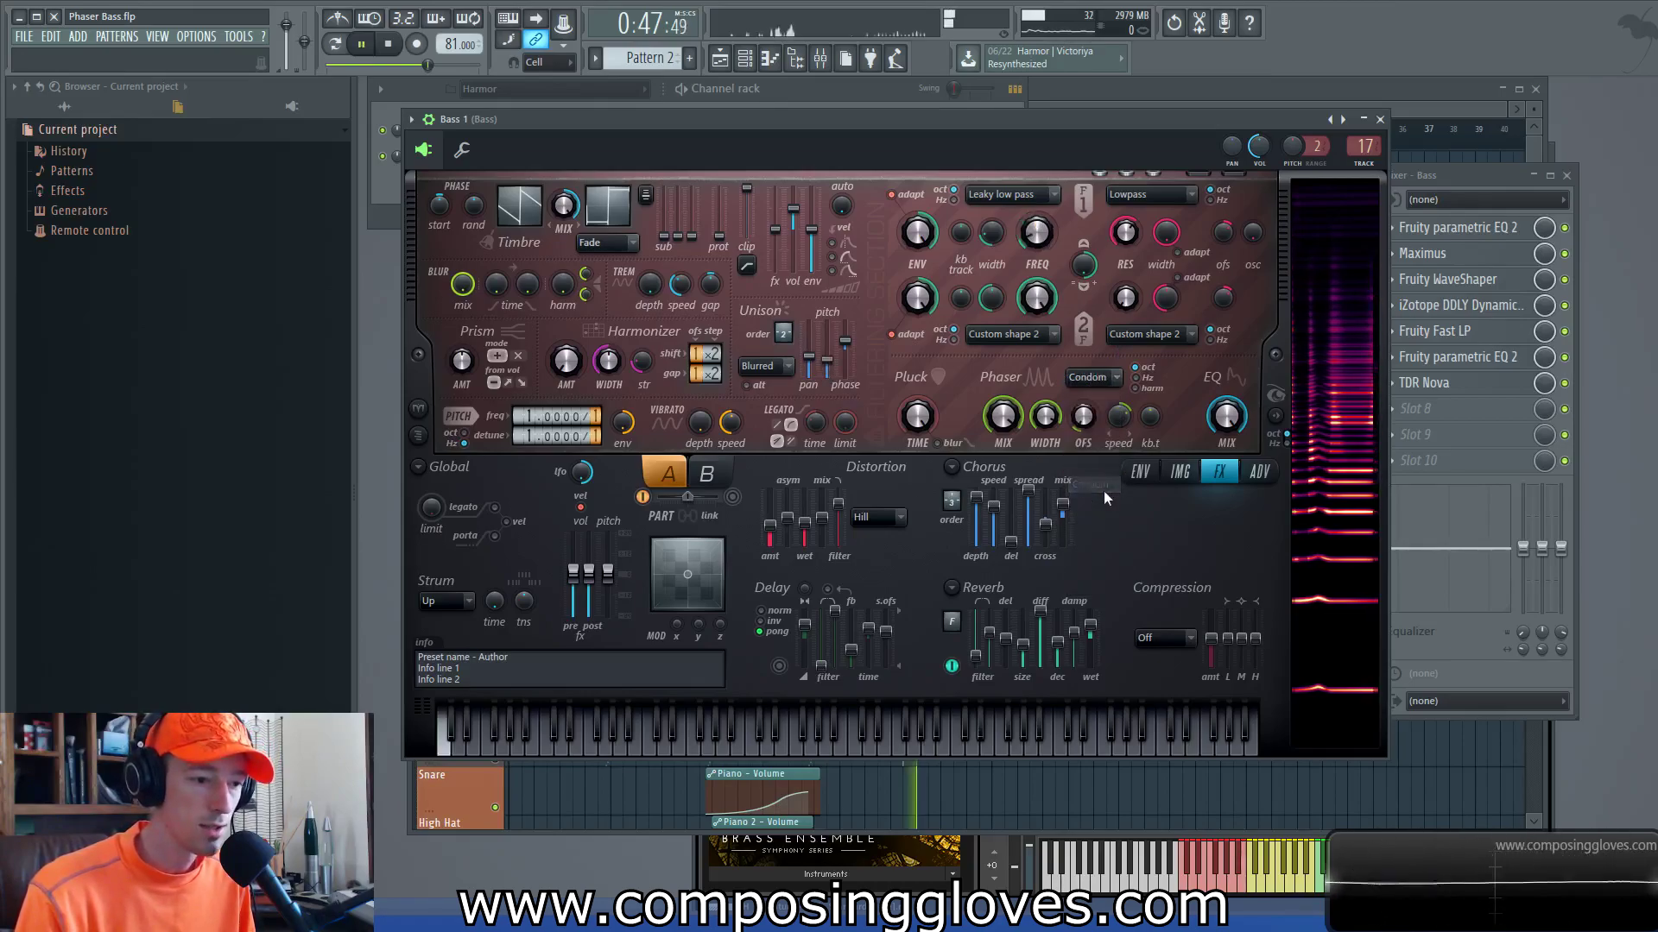
pyautogui.press('space')
pyautogui.click(1099, 379)
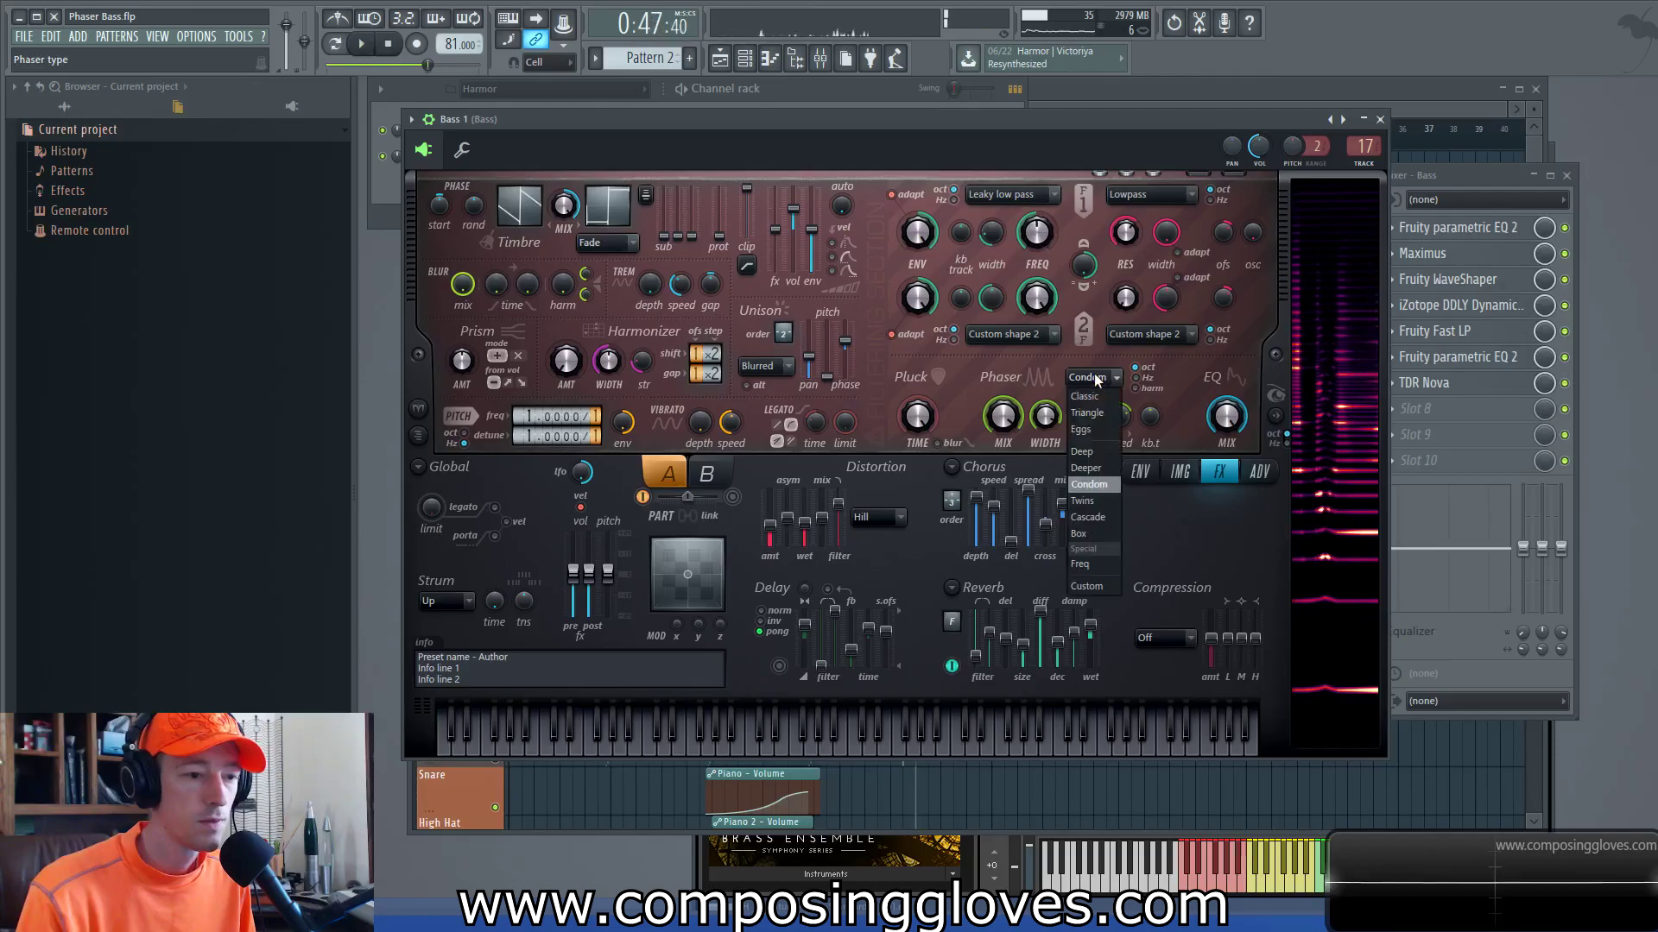
pyautogui.click(1103, 517)
pyautogui.press('space')
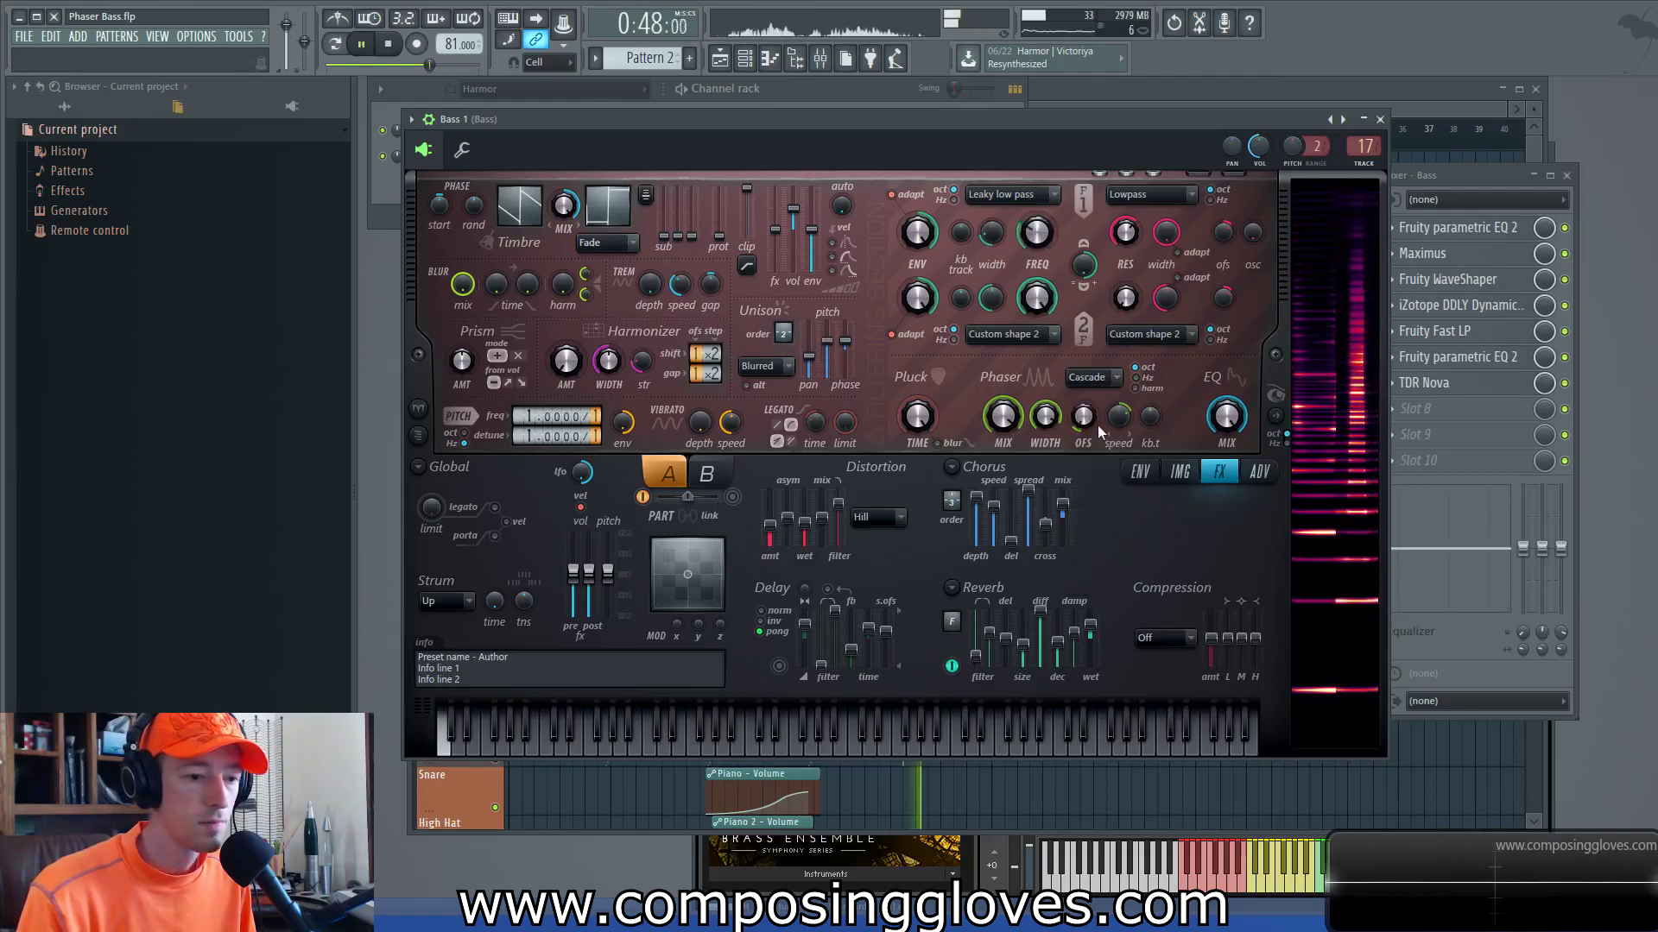
pyautogui.press('space')
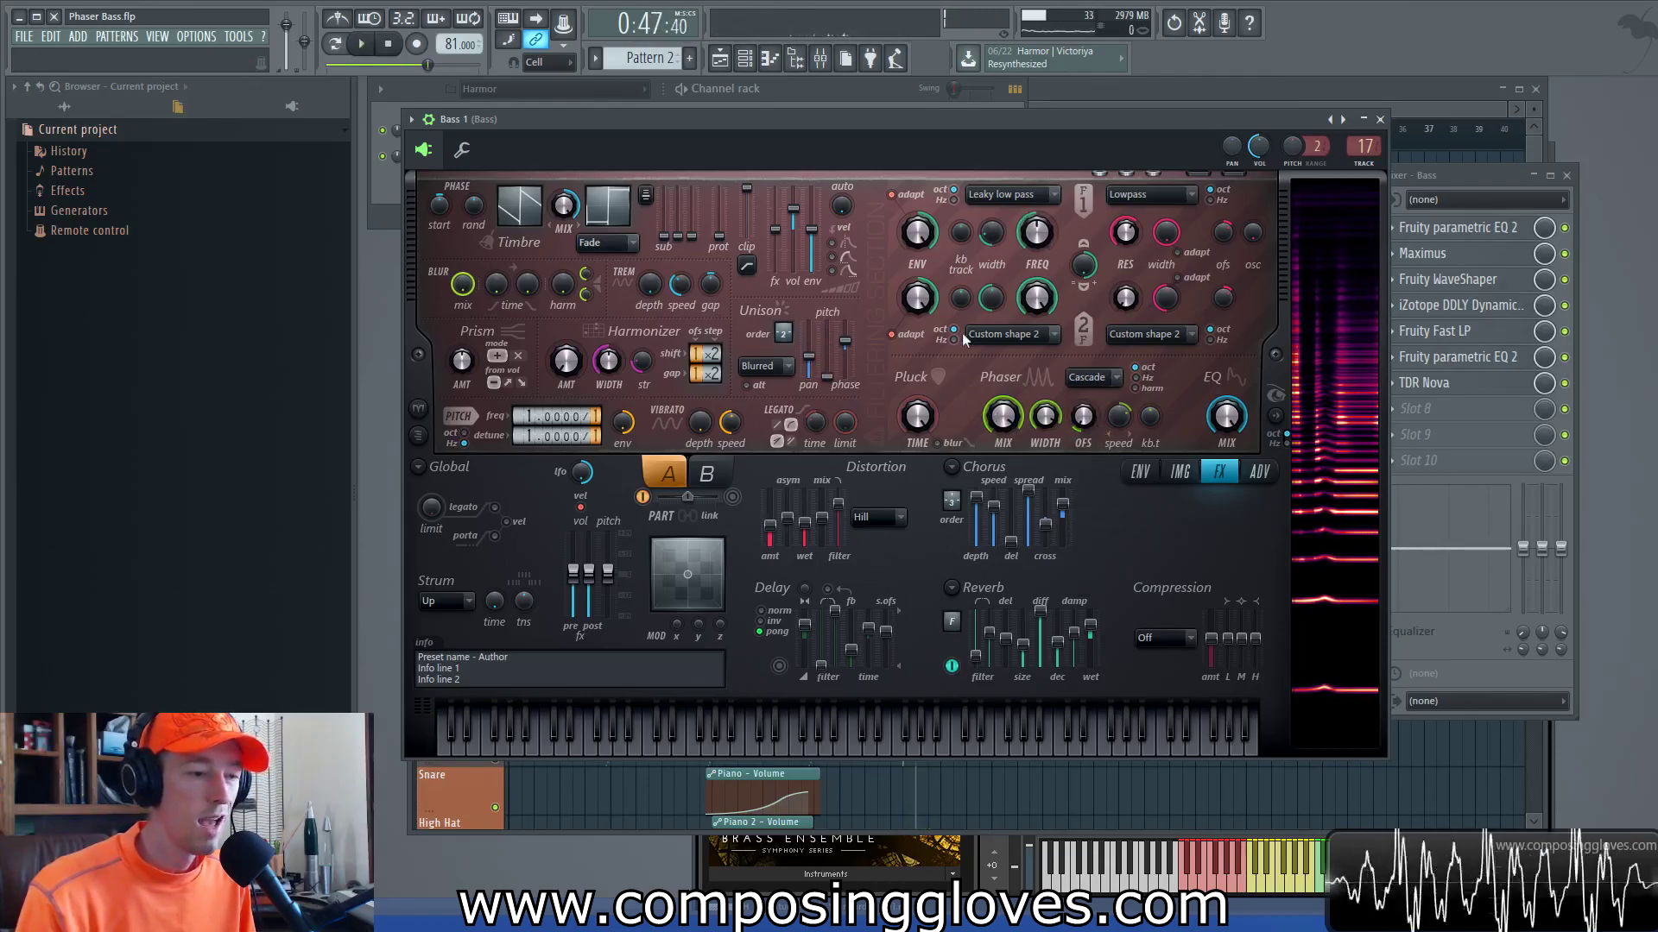
pyautogui.moveTo(943, 133); pyautogui.dragTo(945, 96)
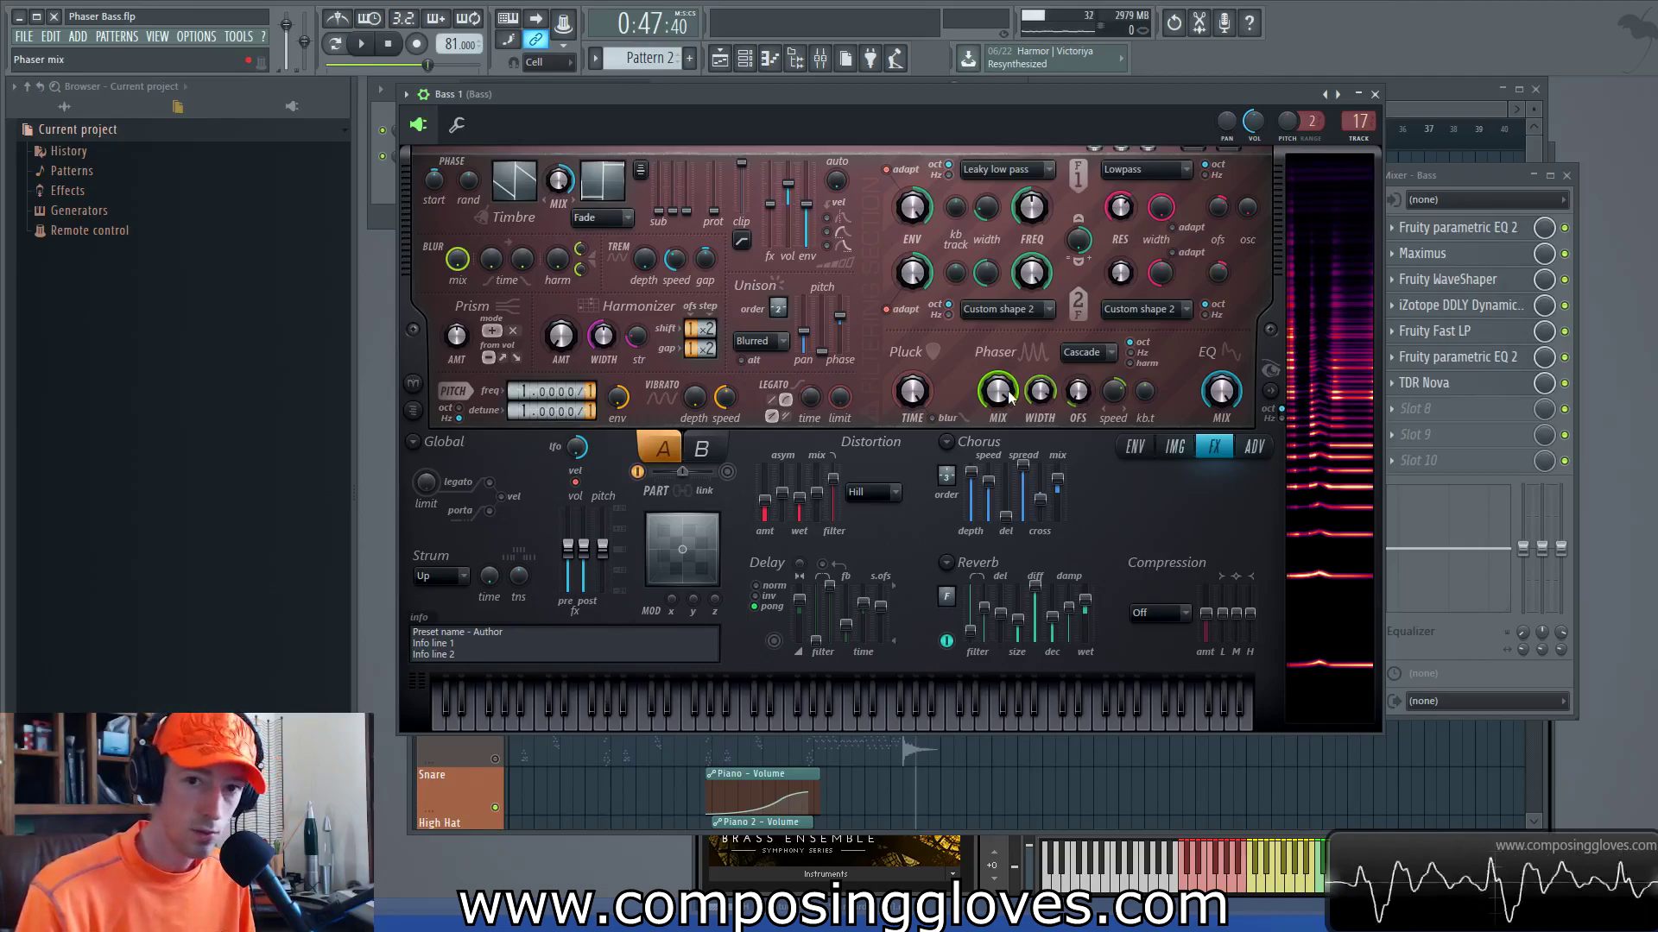
pyautogui.moveTo(1097, 90); pyautogui.dragTo(1093, 111)
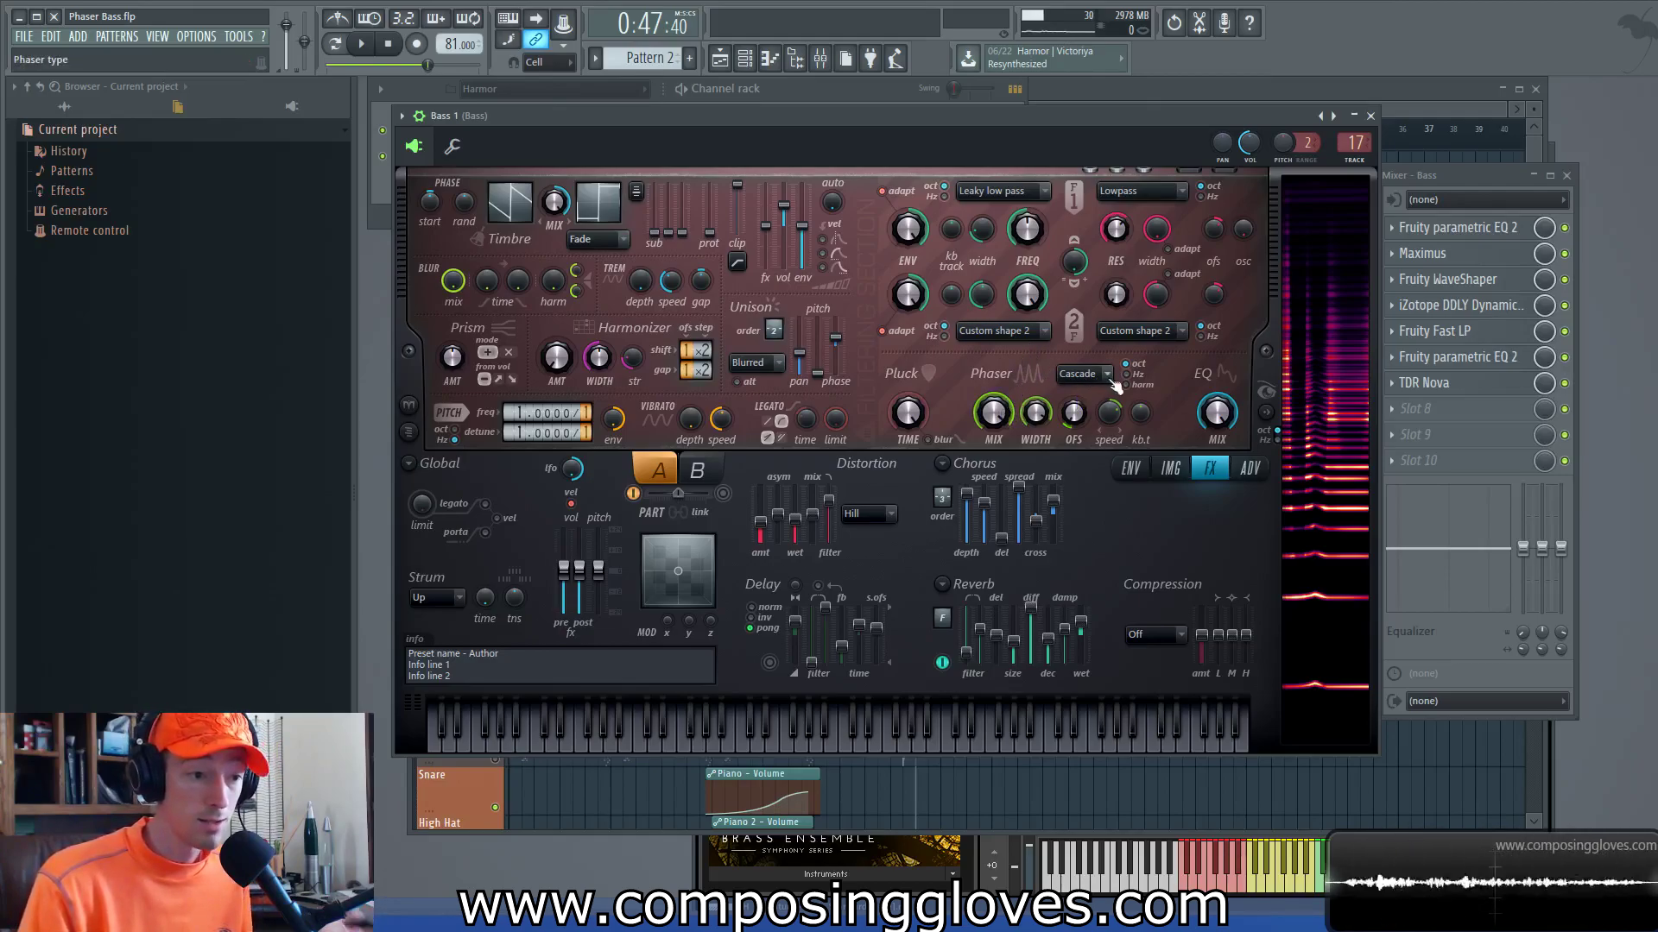
pyautogui.moveTo(960, 116); pyautogui.dragTo(946, 81)
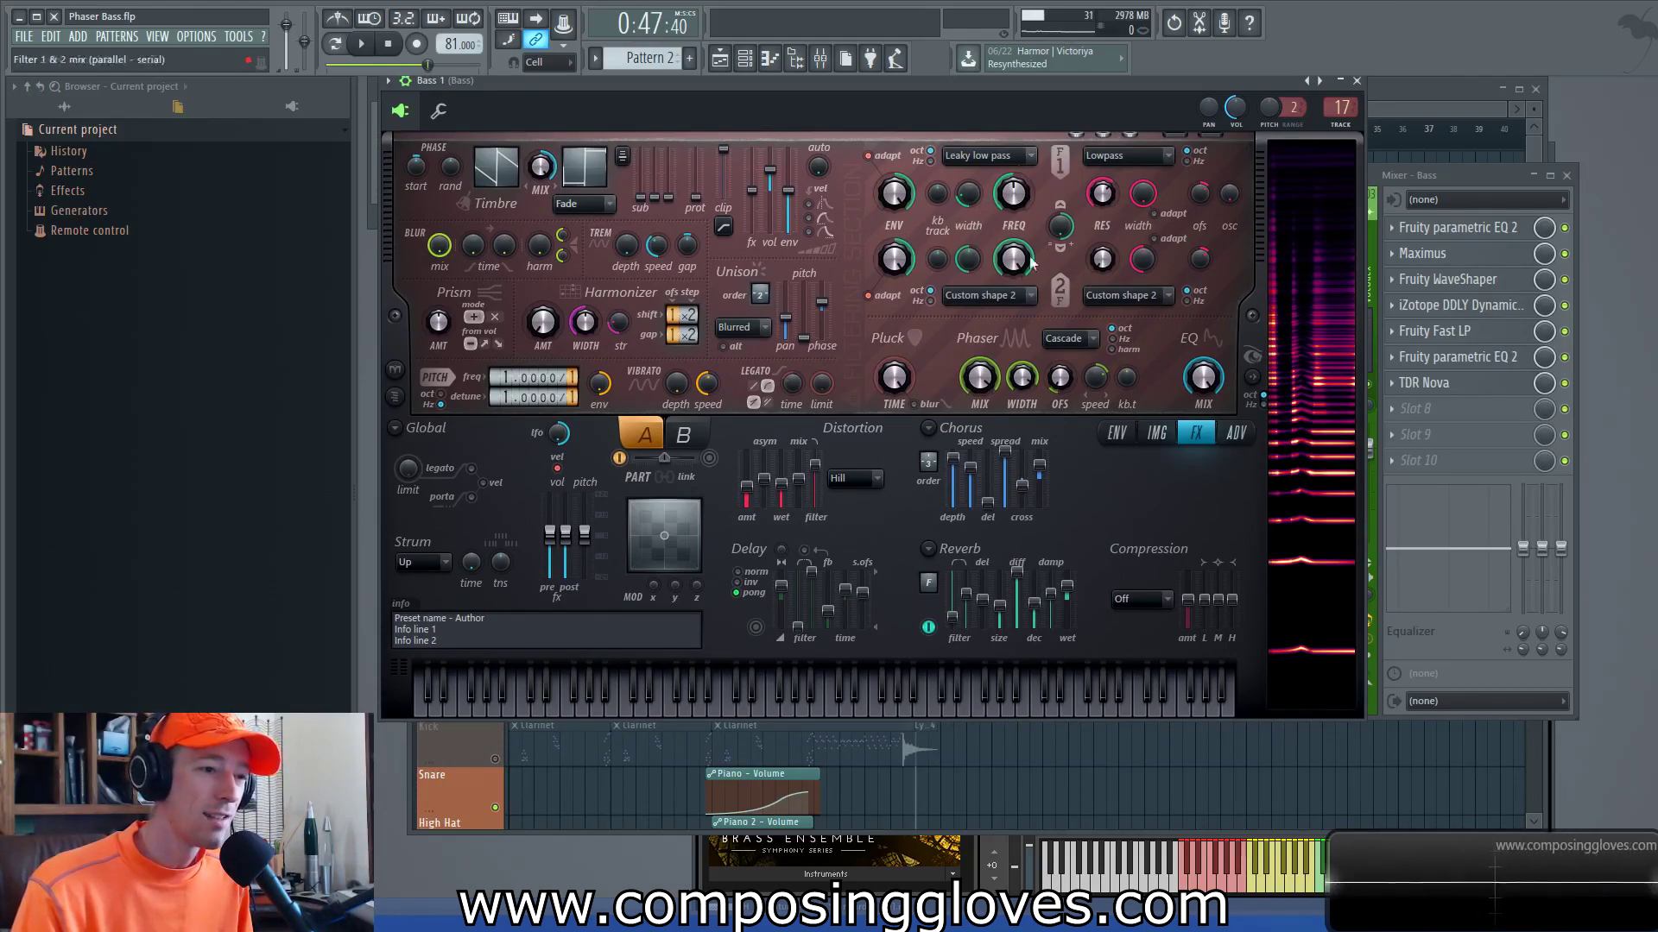
# Step: Replay the bass from bar 17 to observe the automated filter frequency and unison pitch thickness in Harmor
pyautogui.press('space')
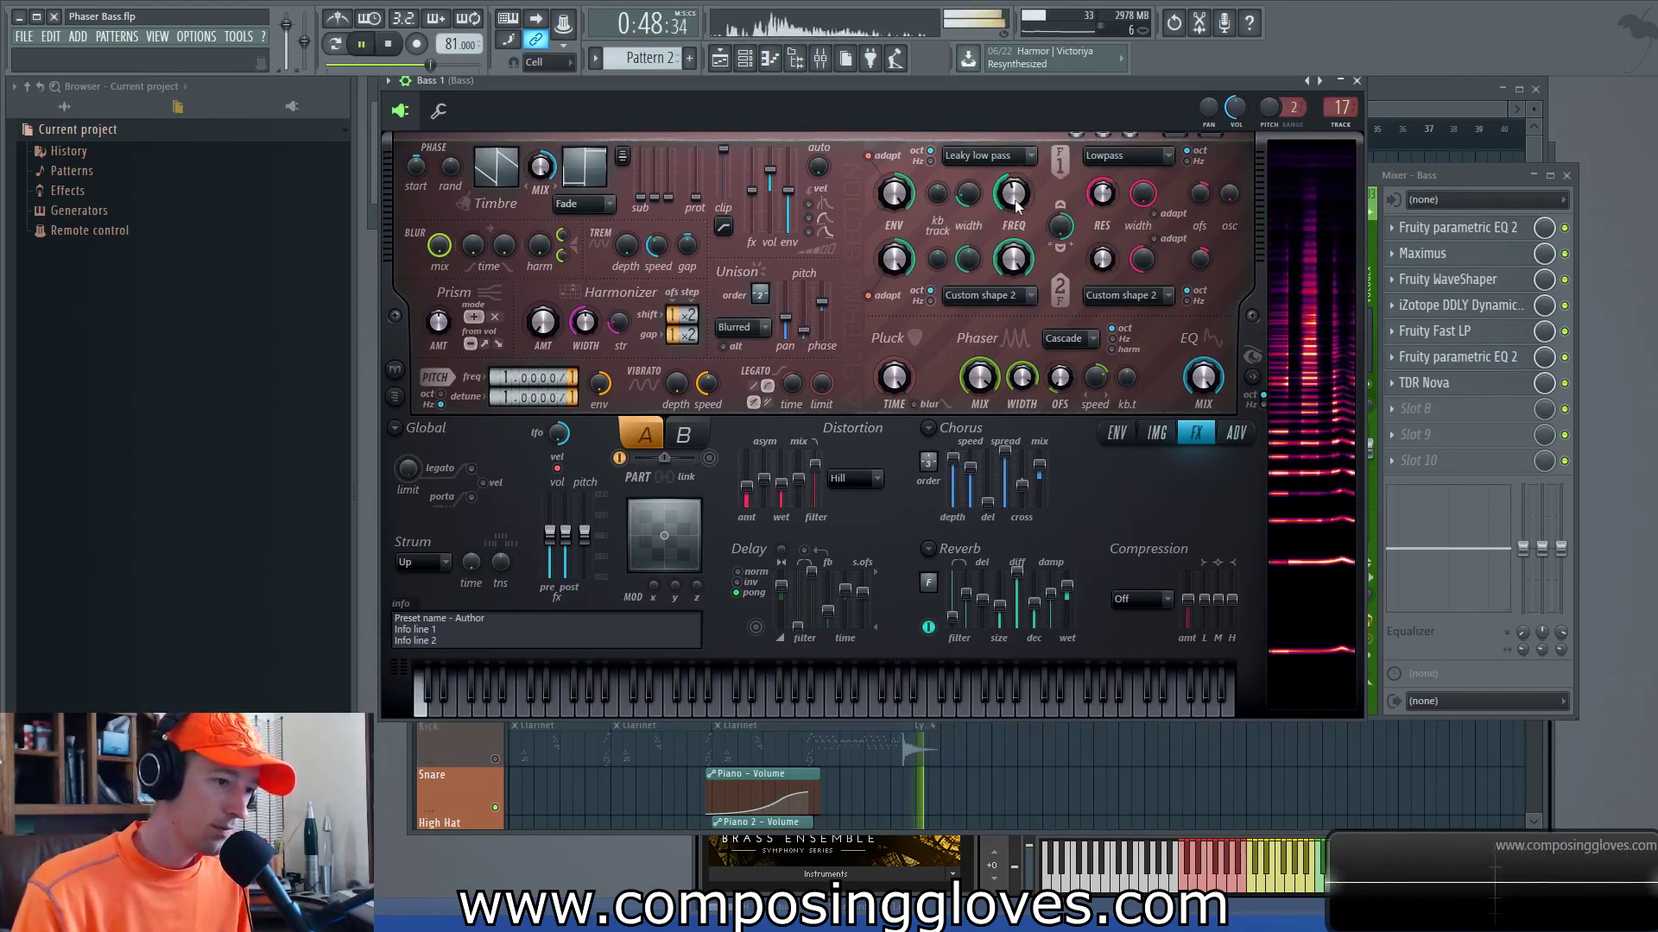
pyautogui.press('space')
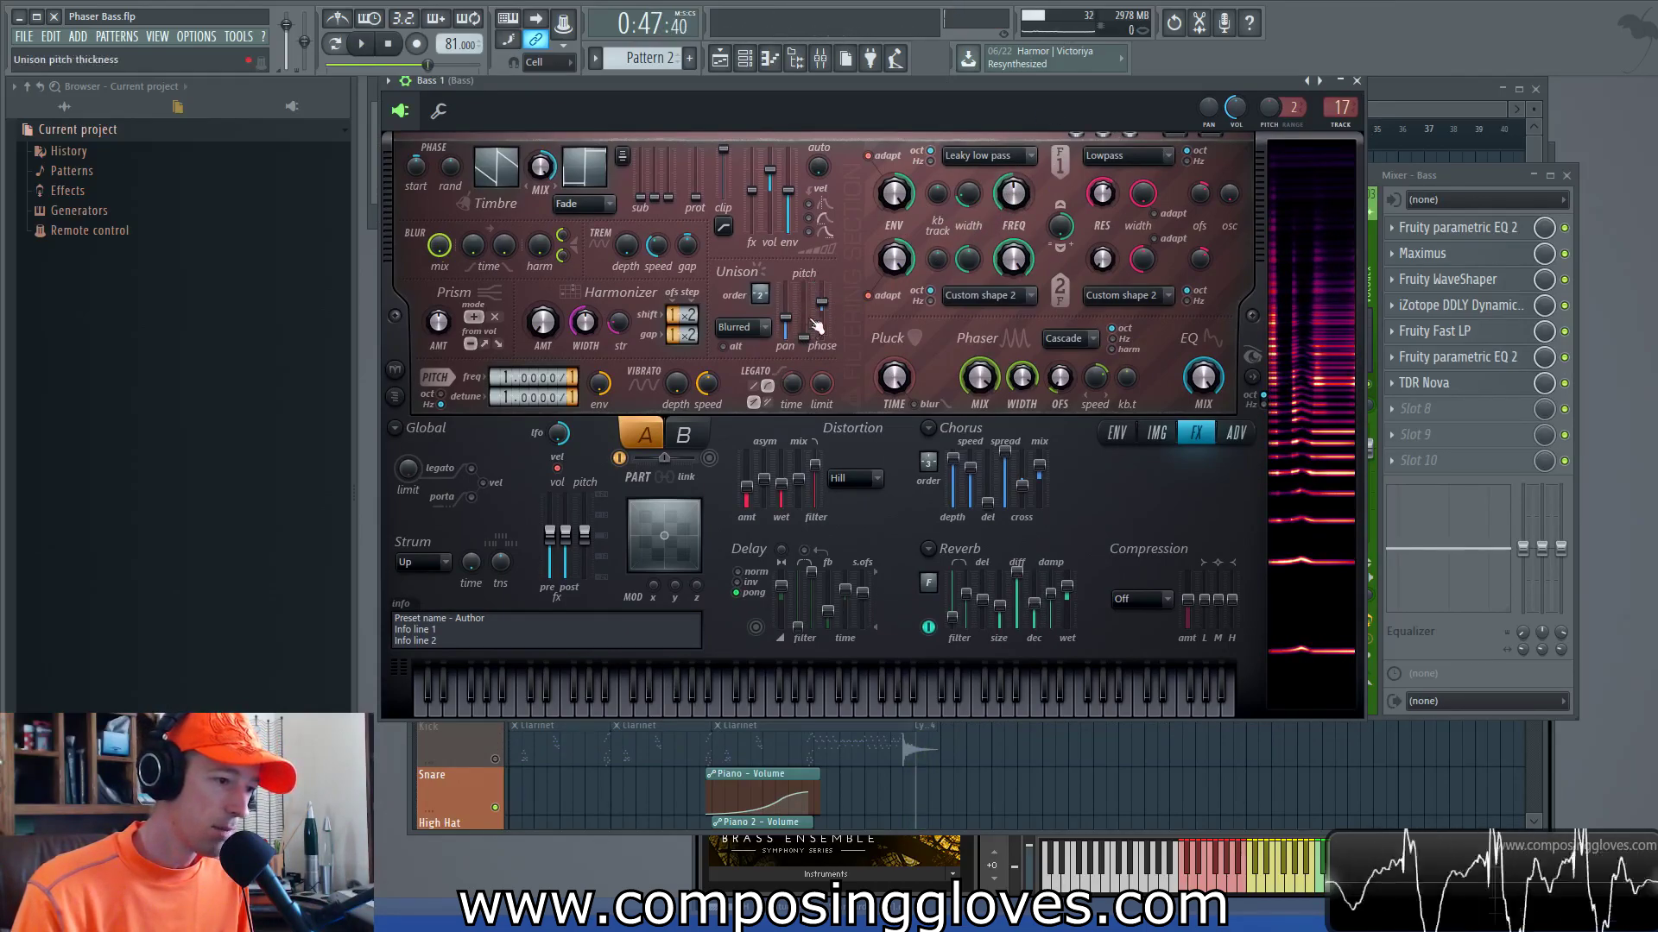
pyautogui.press('space')
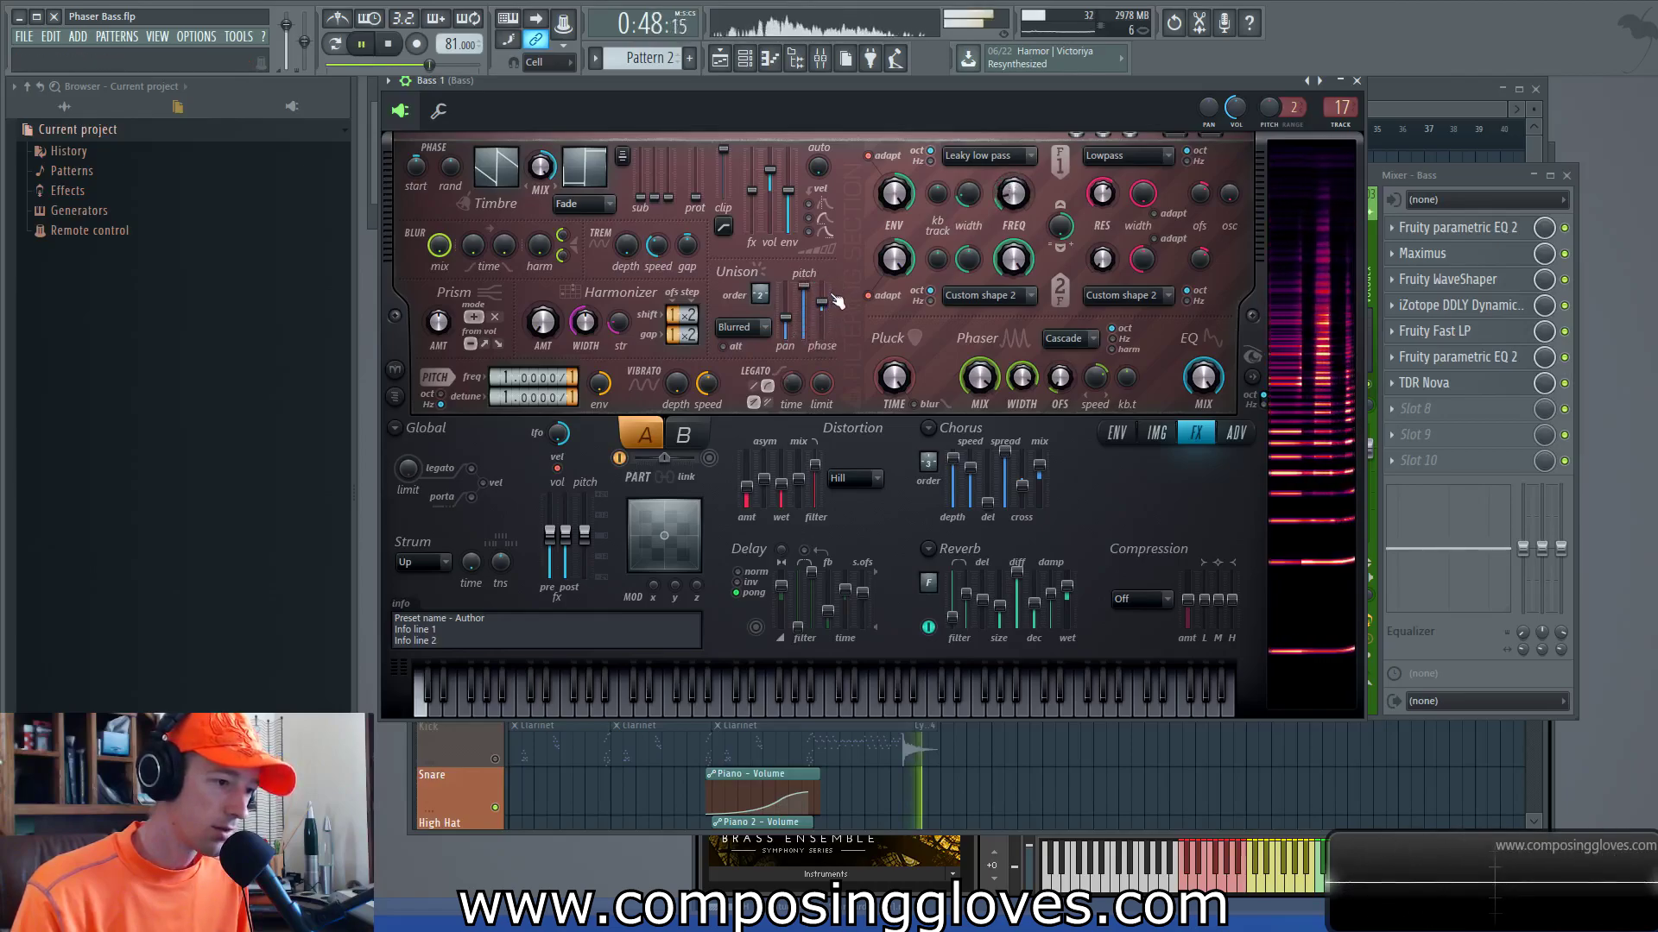
pyautogui.press('space')
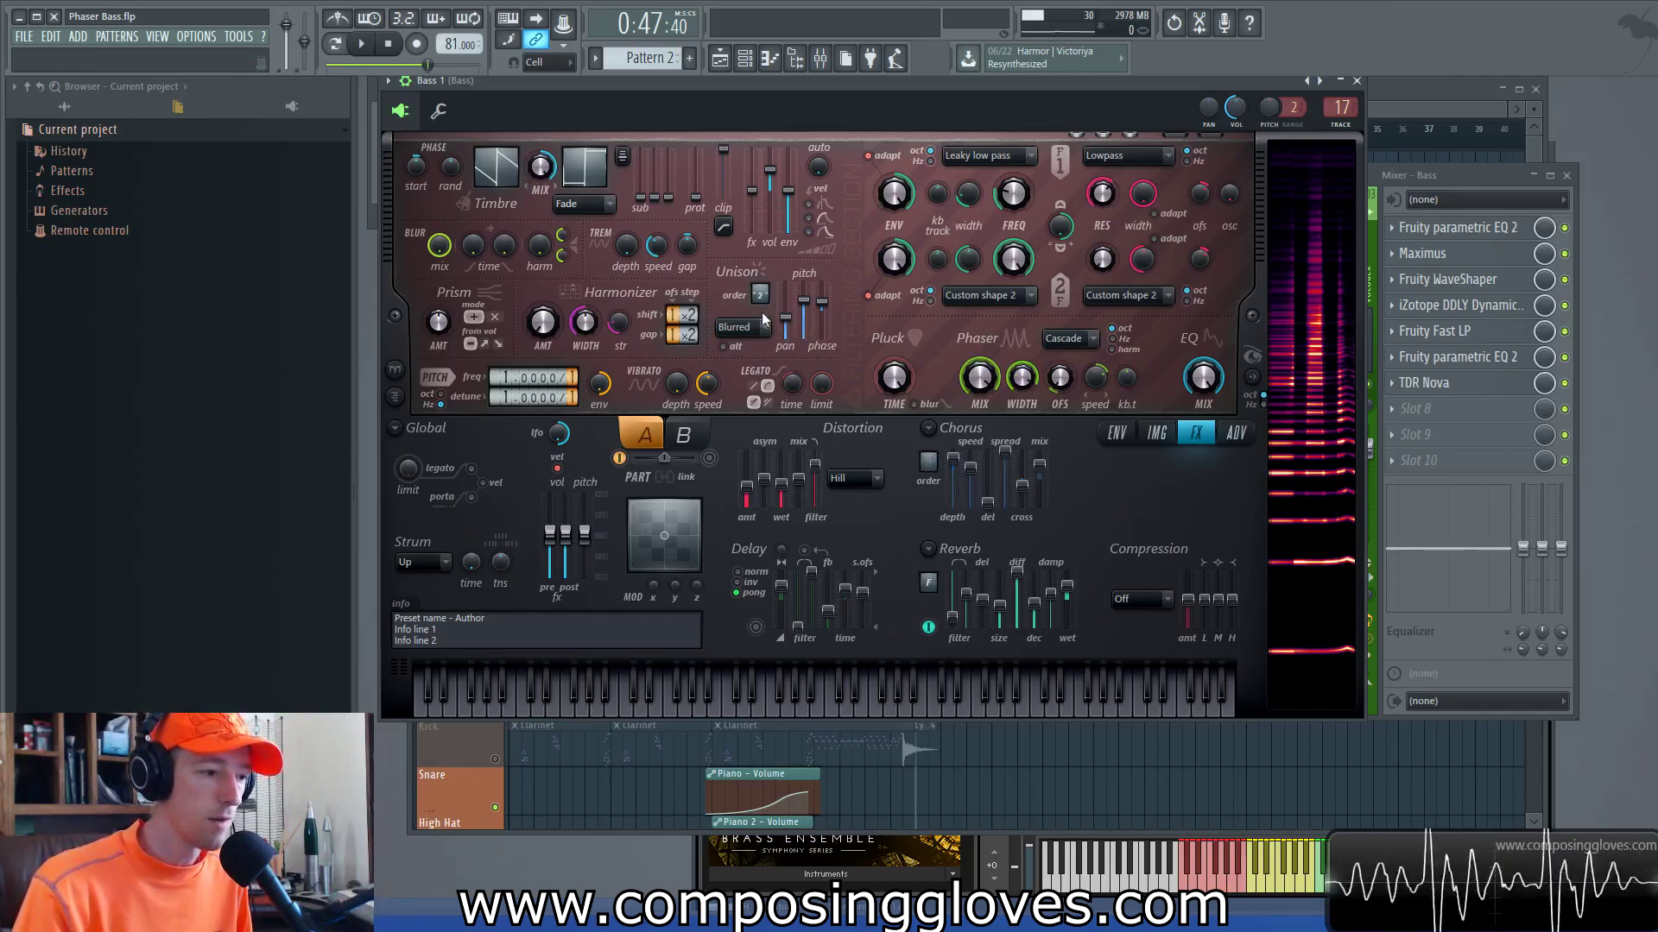
# Step: Audition the bass with Harmor's unison and chorus turned off, and raise the chorus order again
pyautogui.press('space')
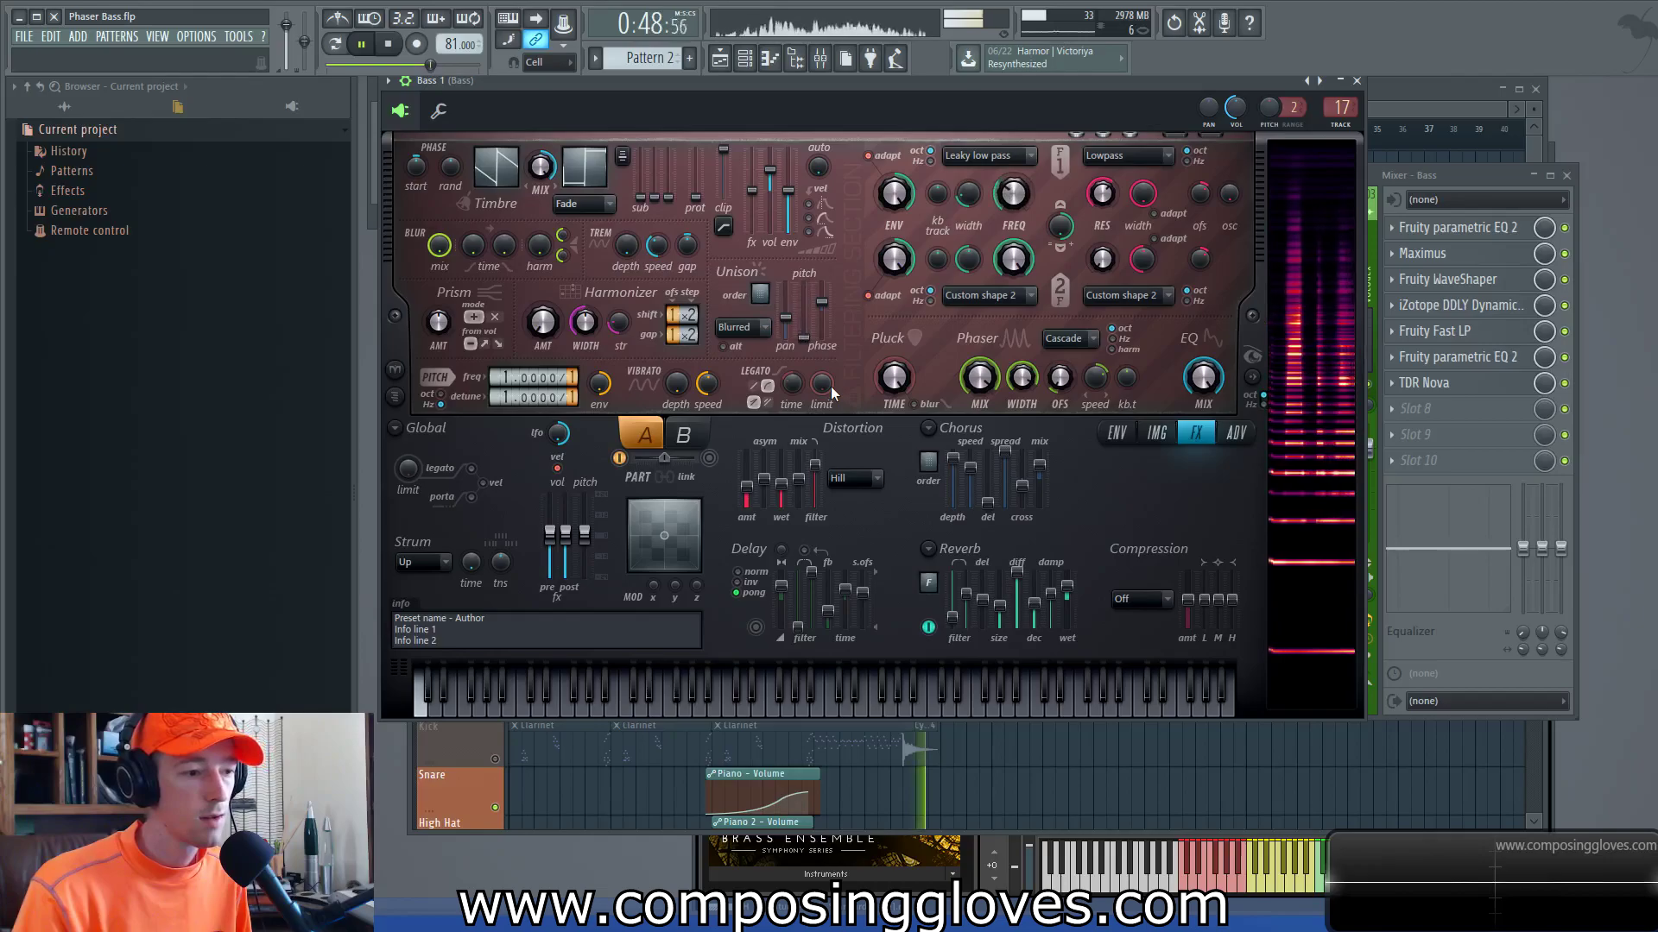
pyautogui.press('space')
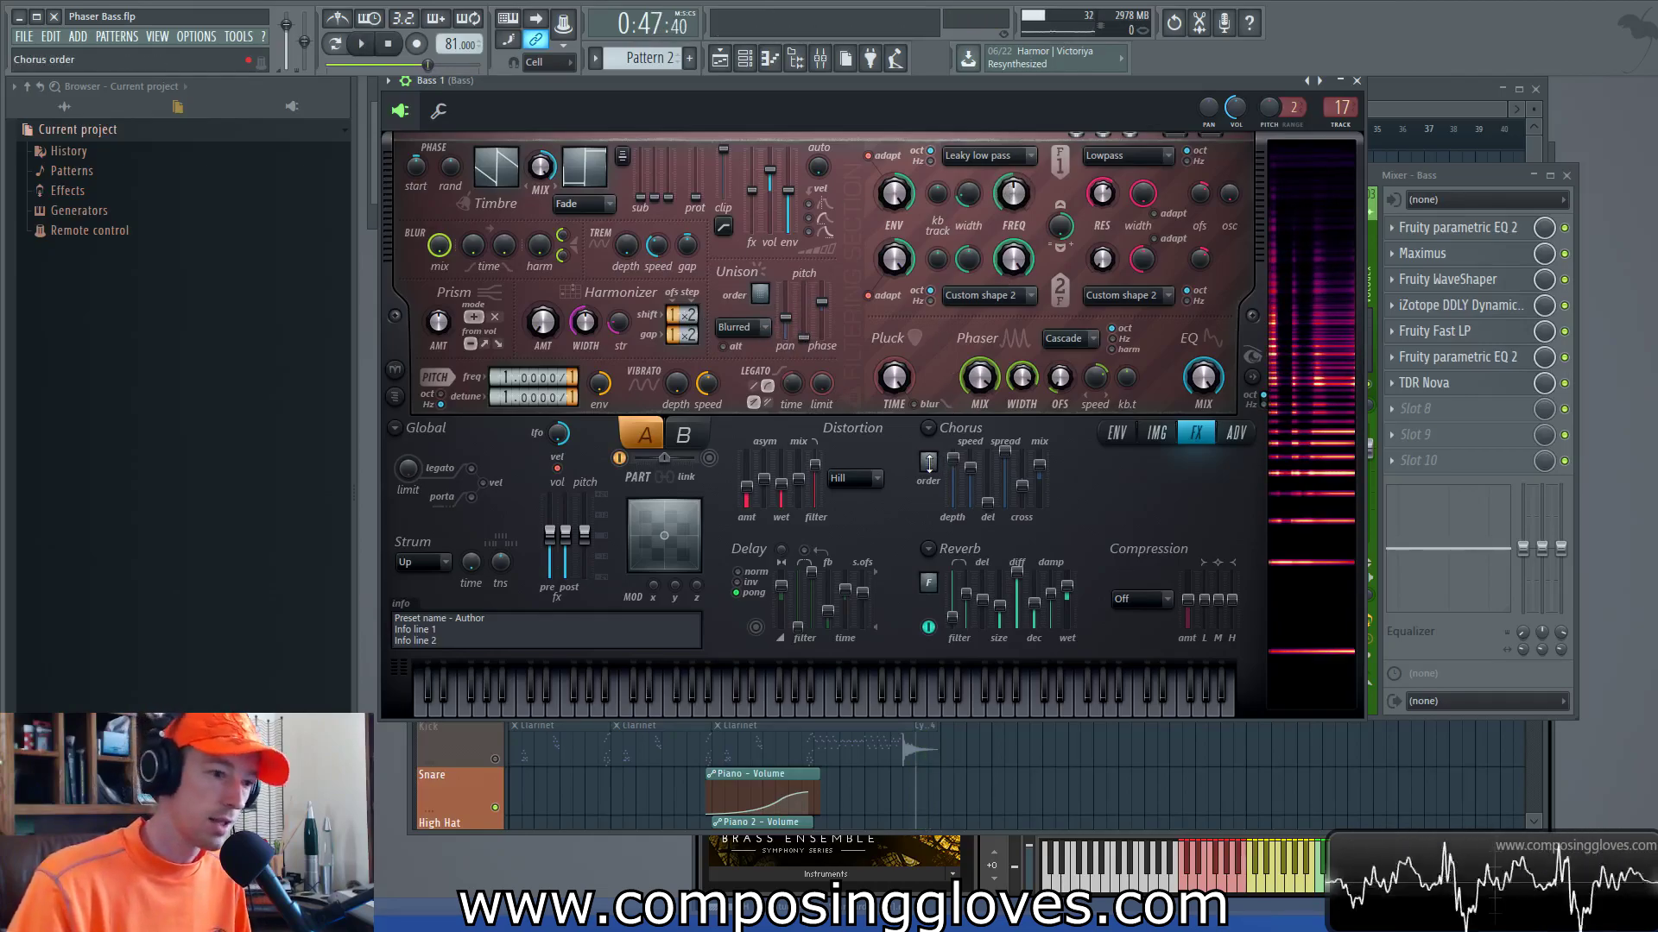
pyautogui.moveTo(928, 463); pyautogui.dragTo(928, 428)
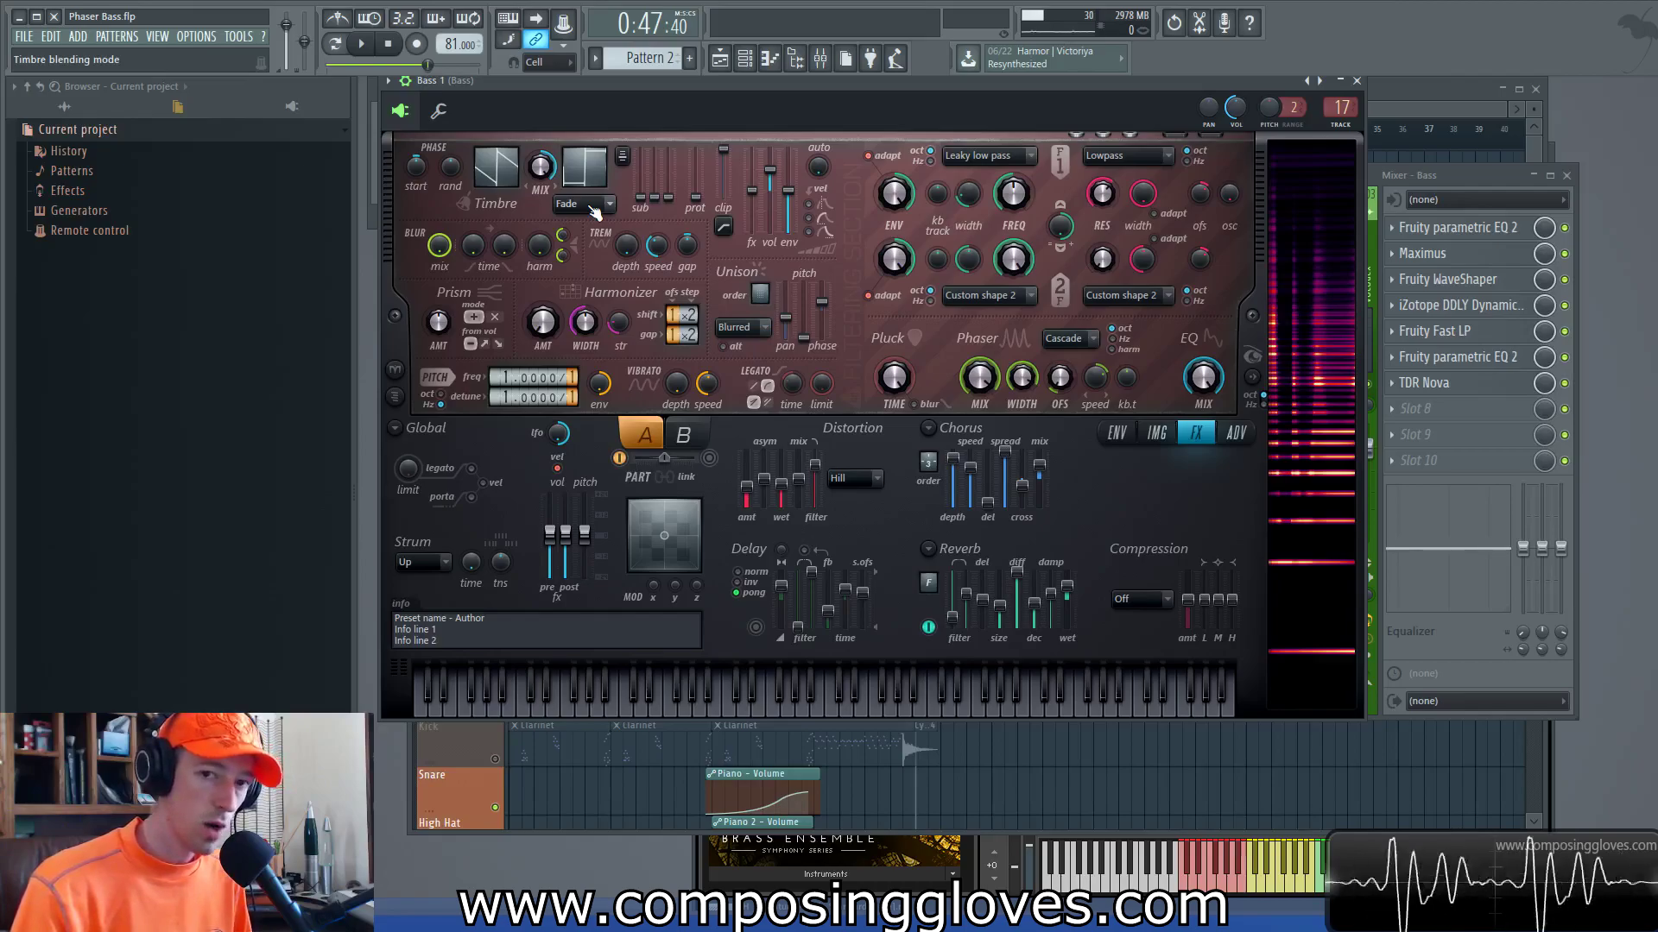
# Step: Replay the bass from bar 17 several times to compare different timbre mix amounts between Harmor's two waveforms
pyautogui.press('space')
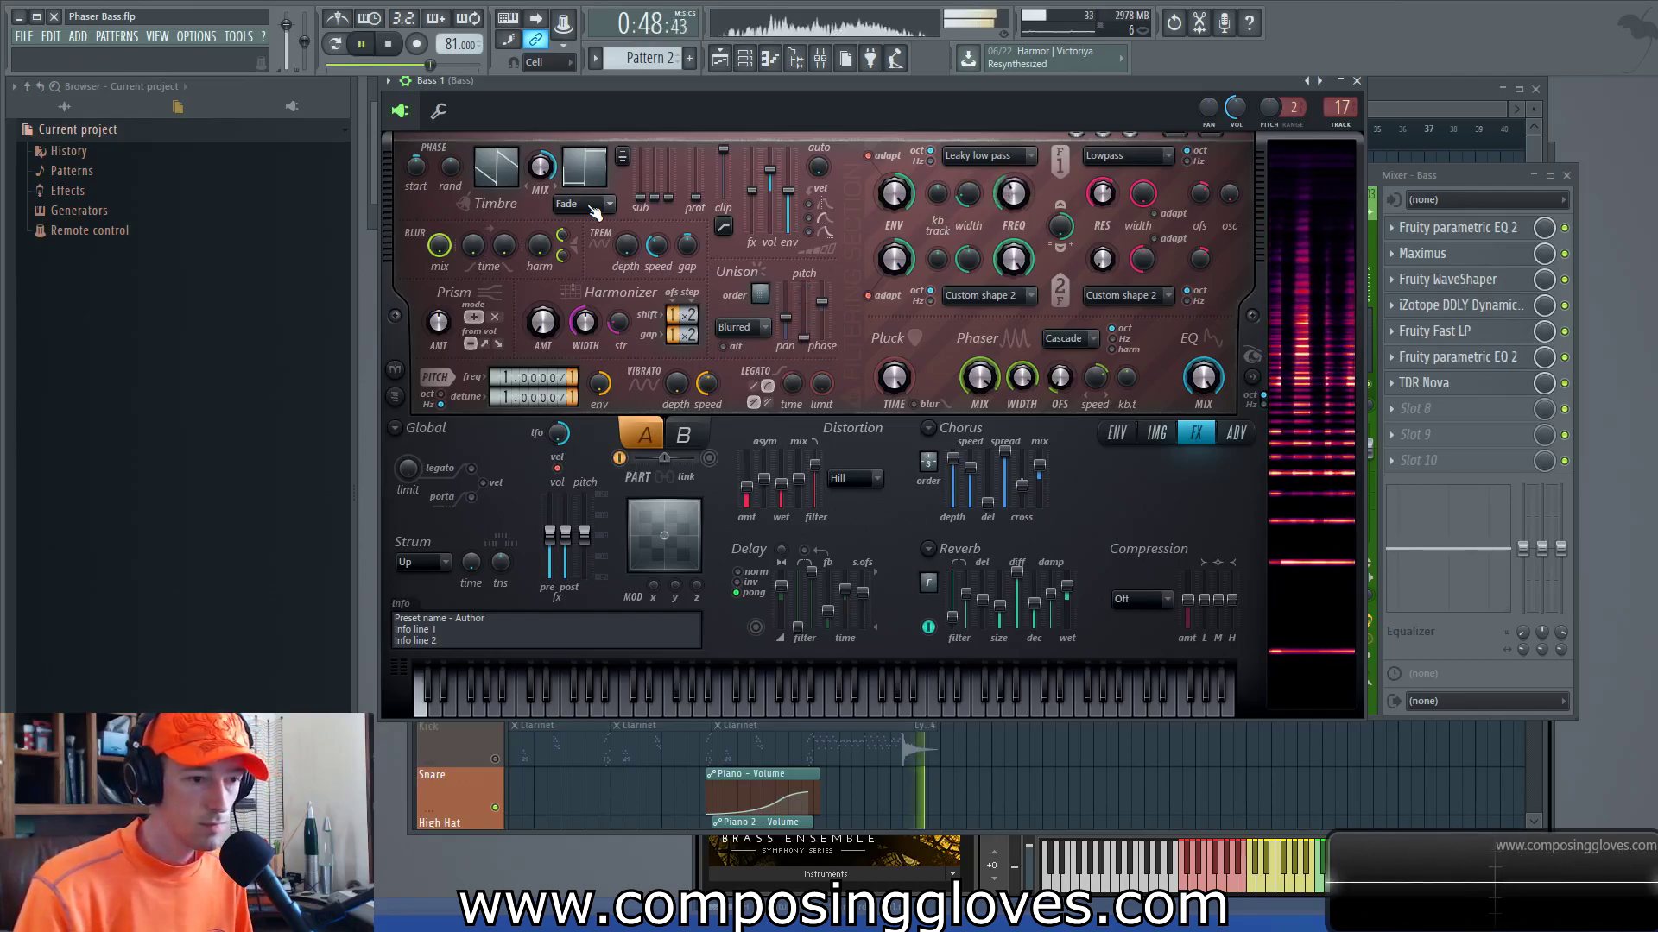
pyautogui.press('space')
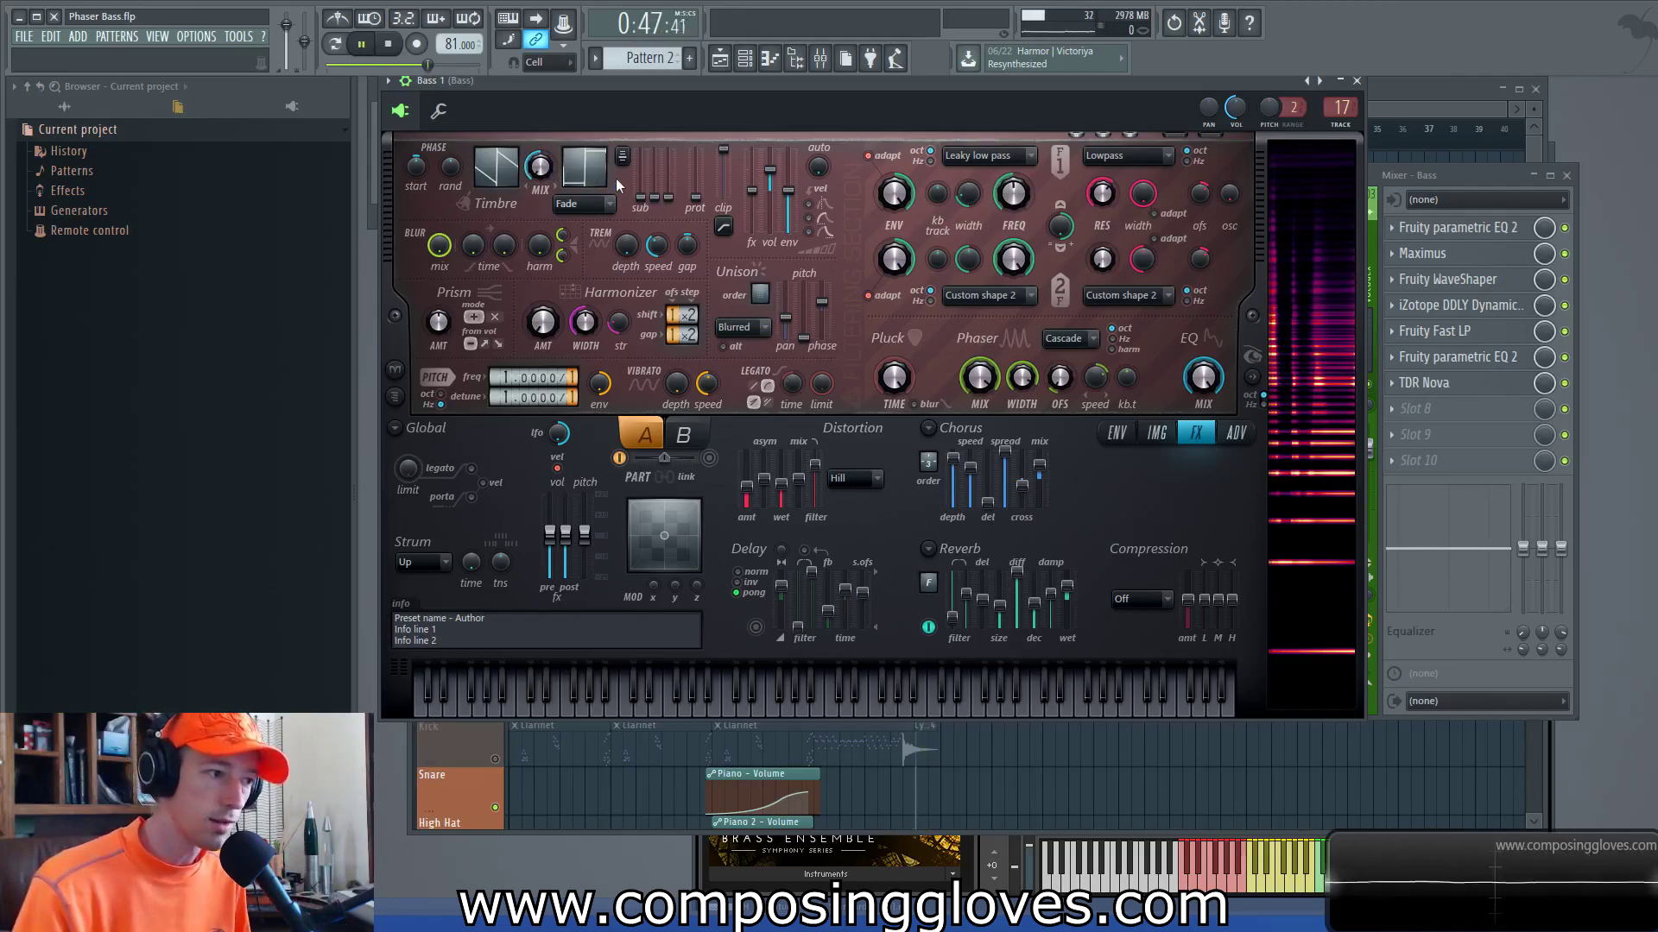
pyautogui.press('space')
pyautogui.press('space')
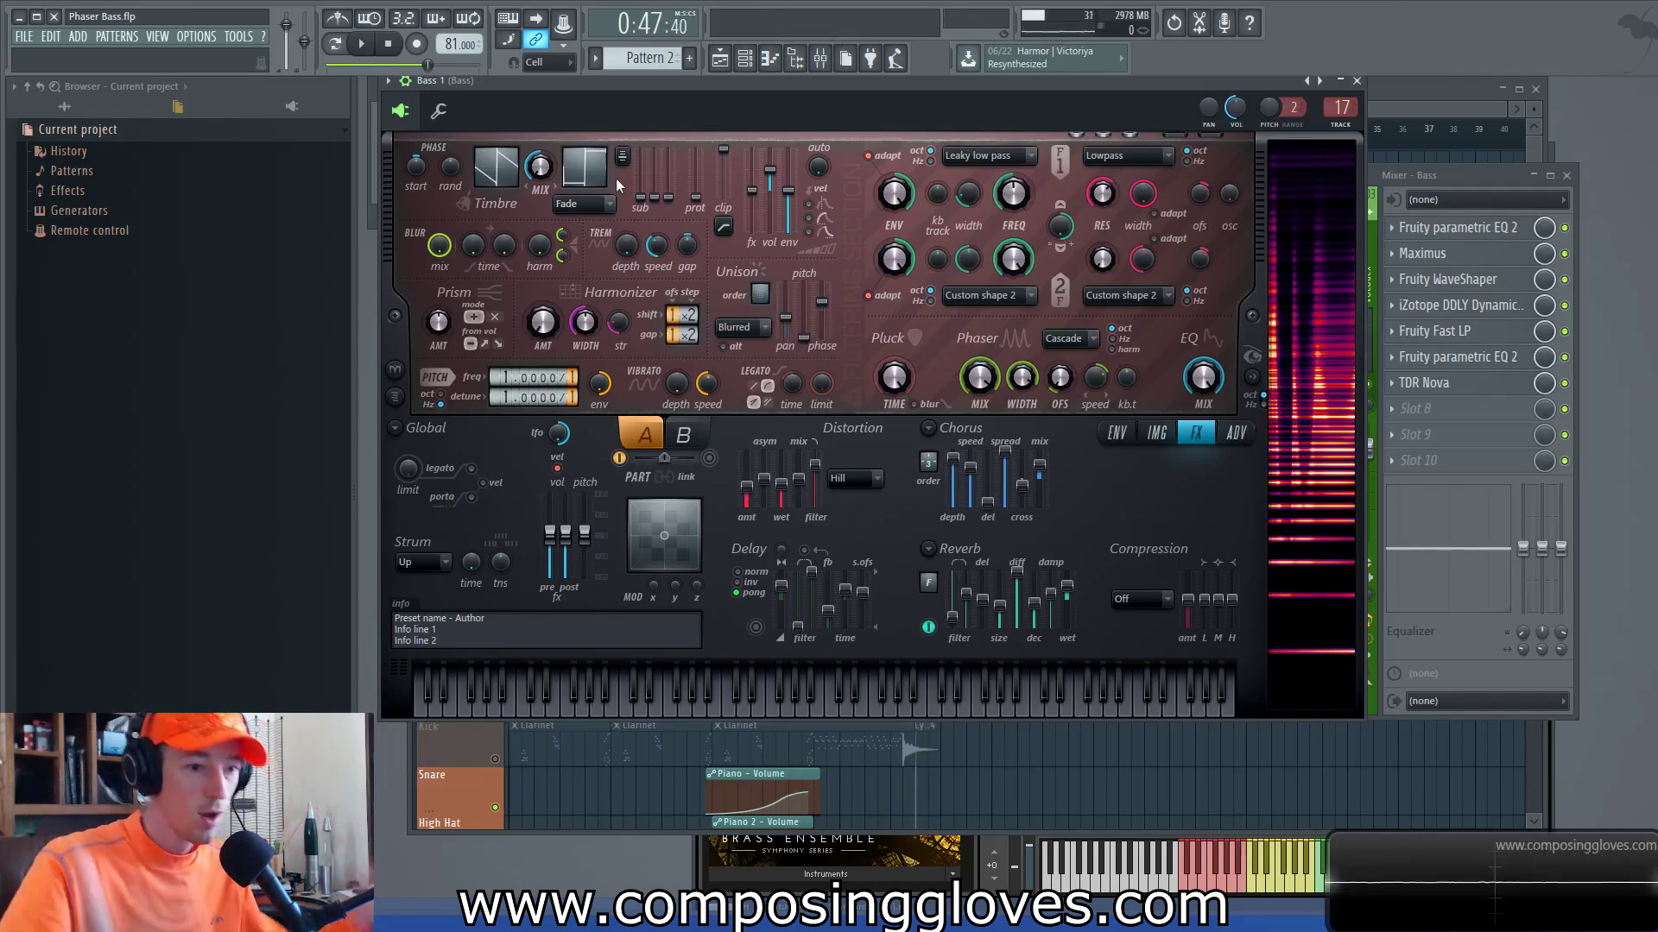
pyautogui.press('space')
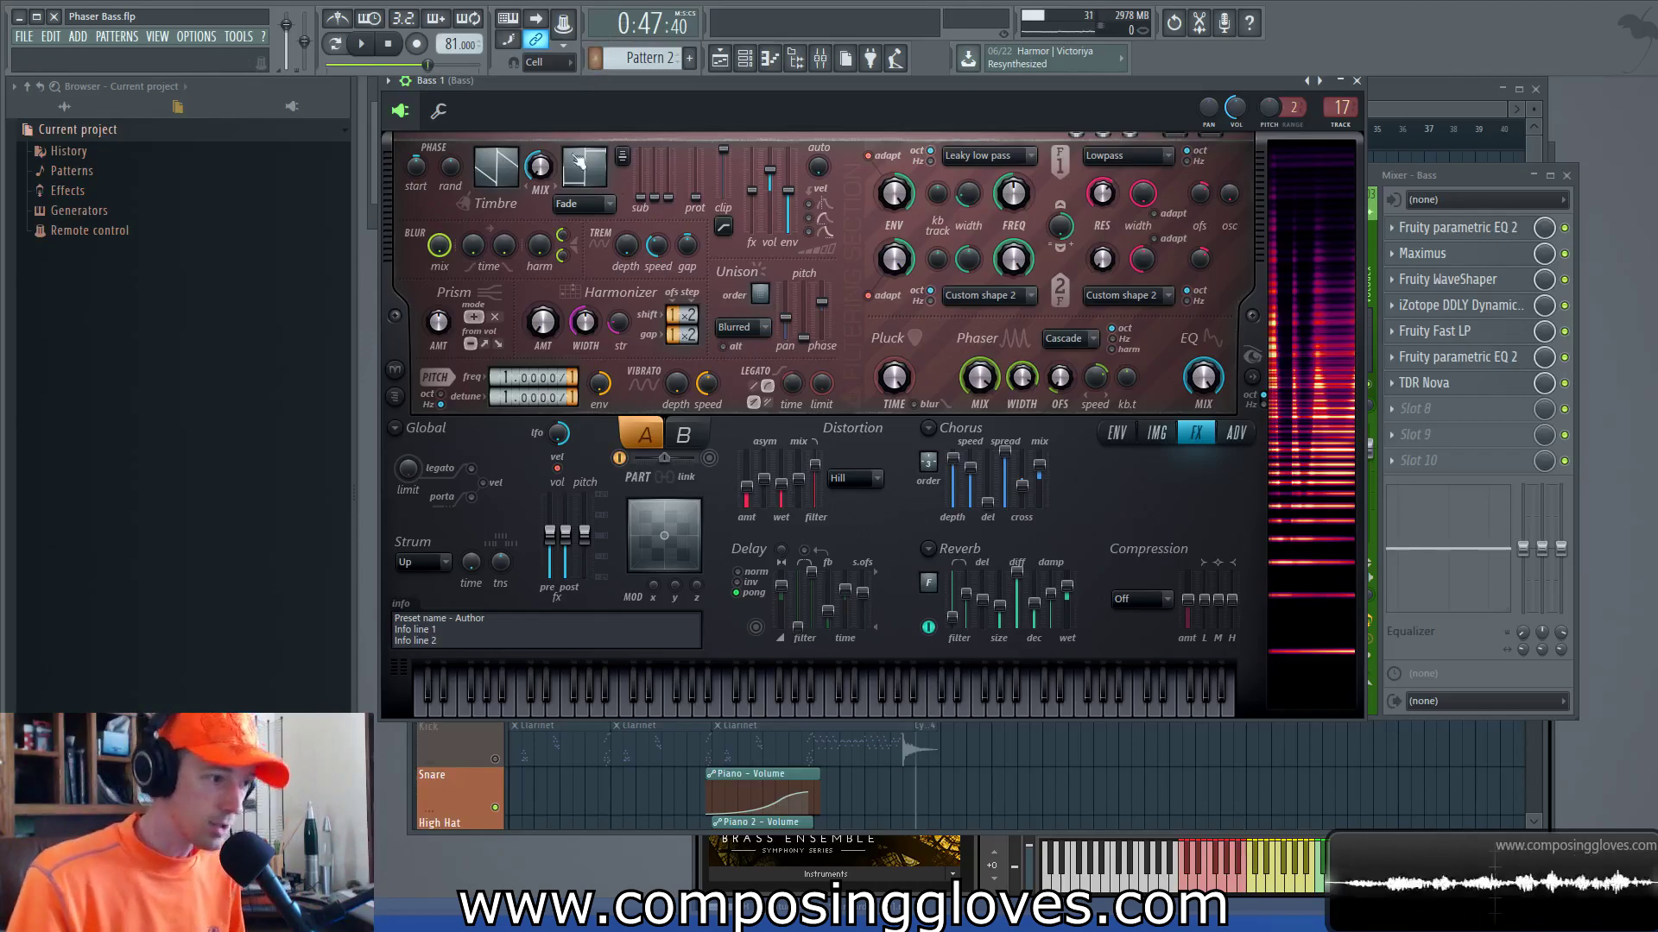
pyautogui.press('space')
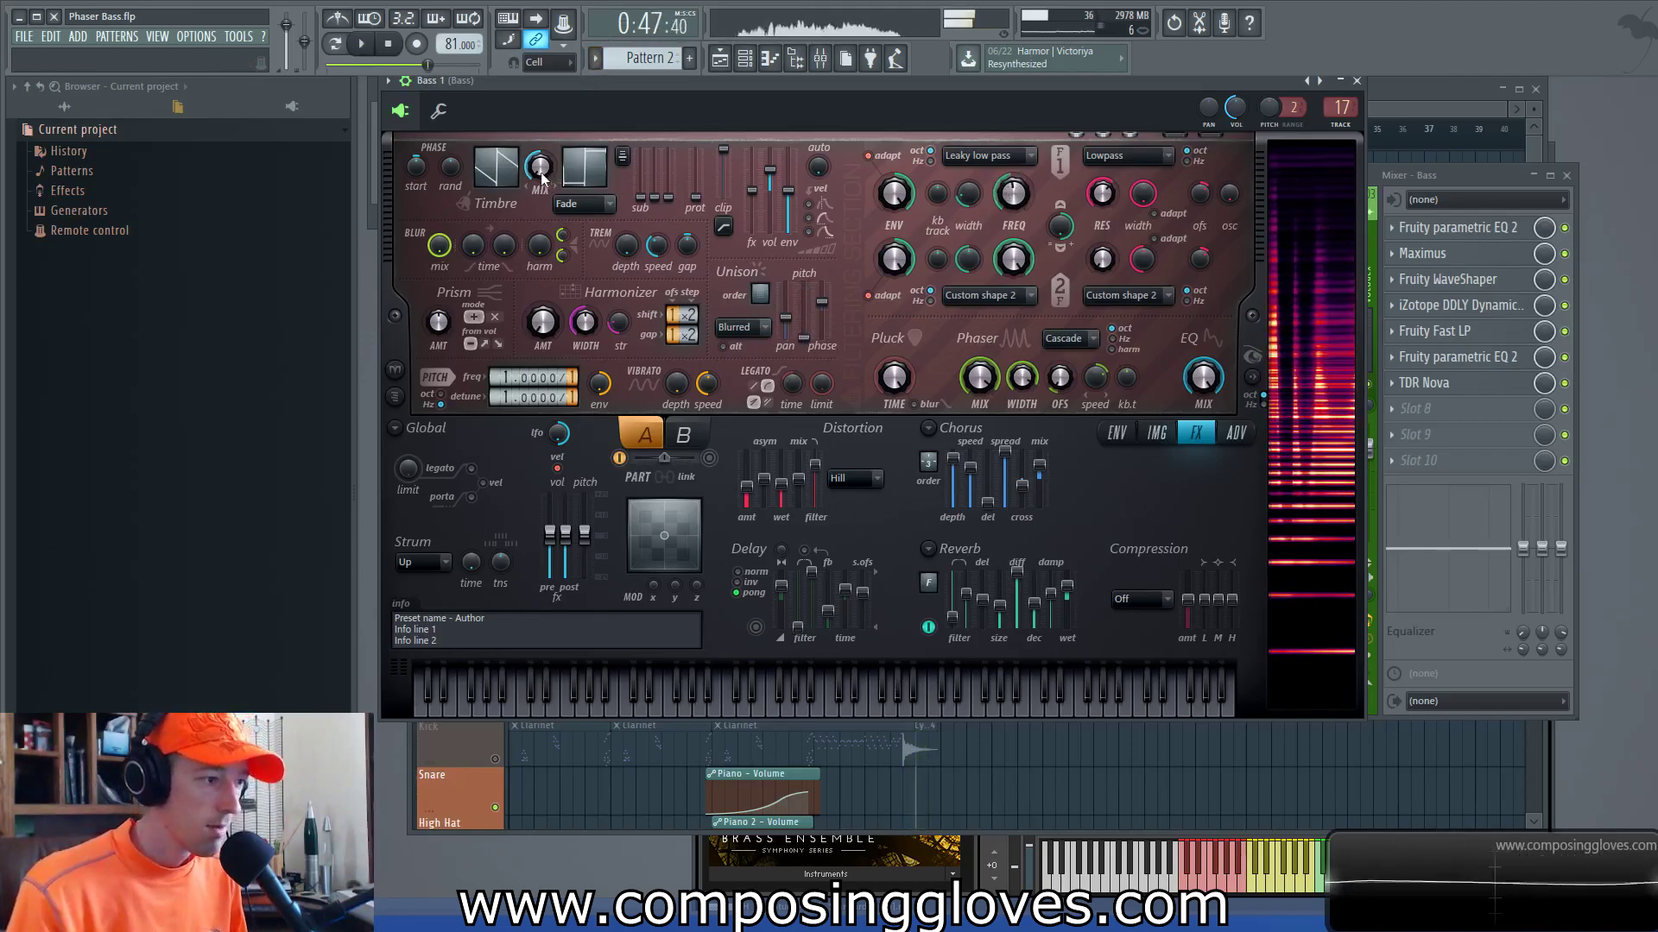
pyautogui.press('space')
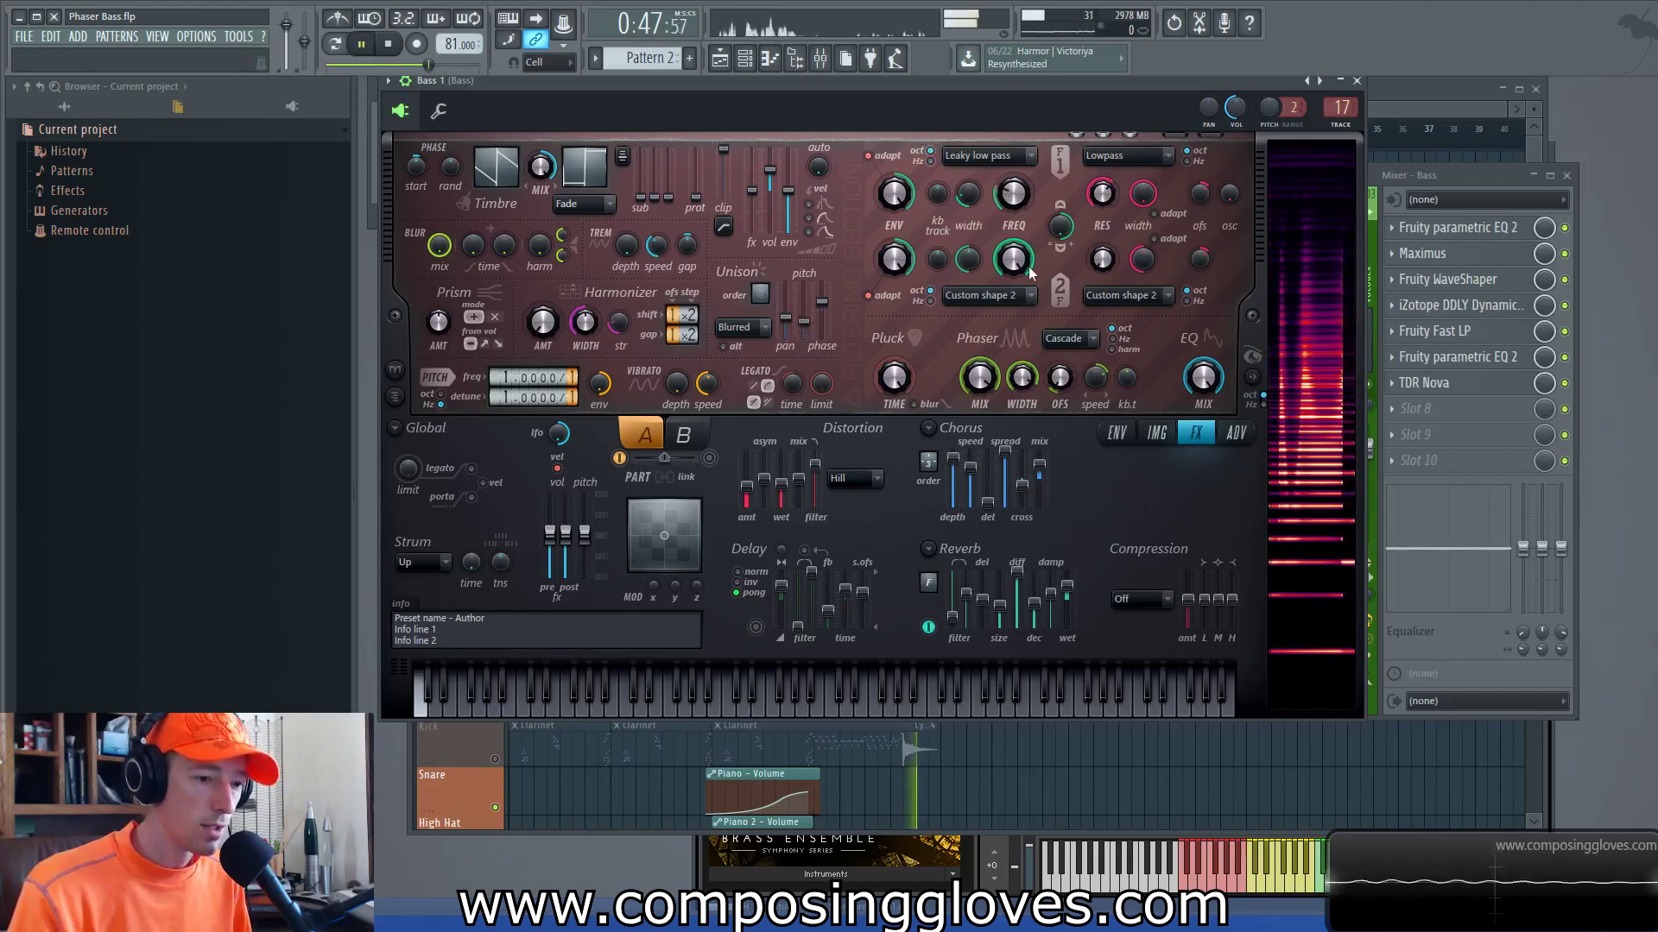
pyautogui.press('space')
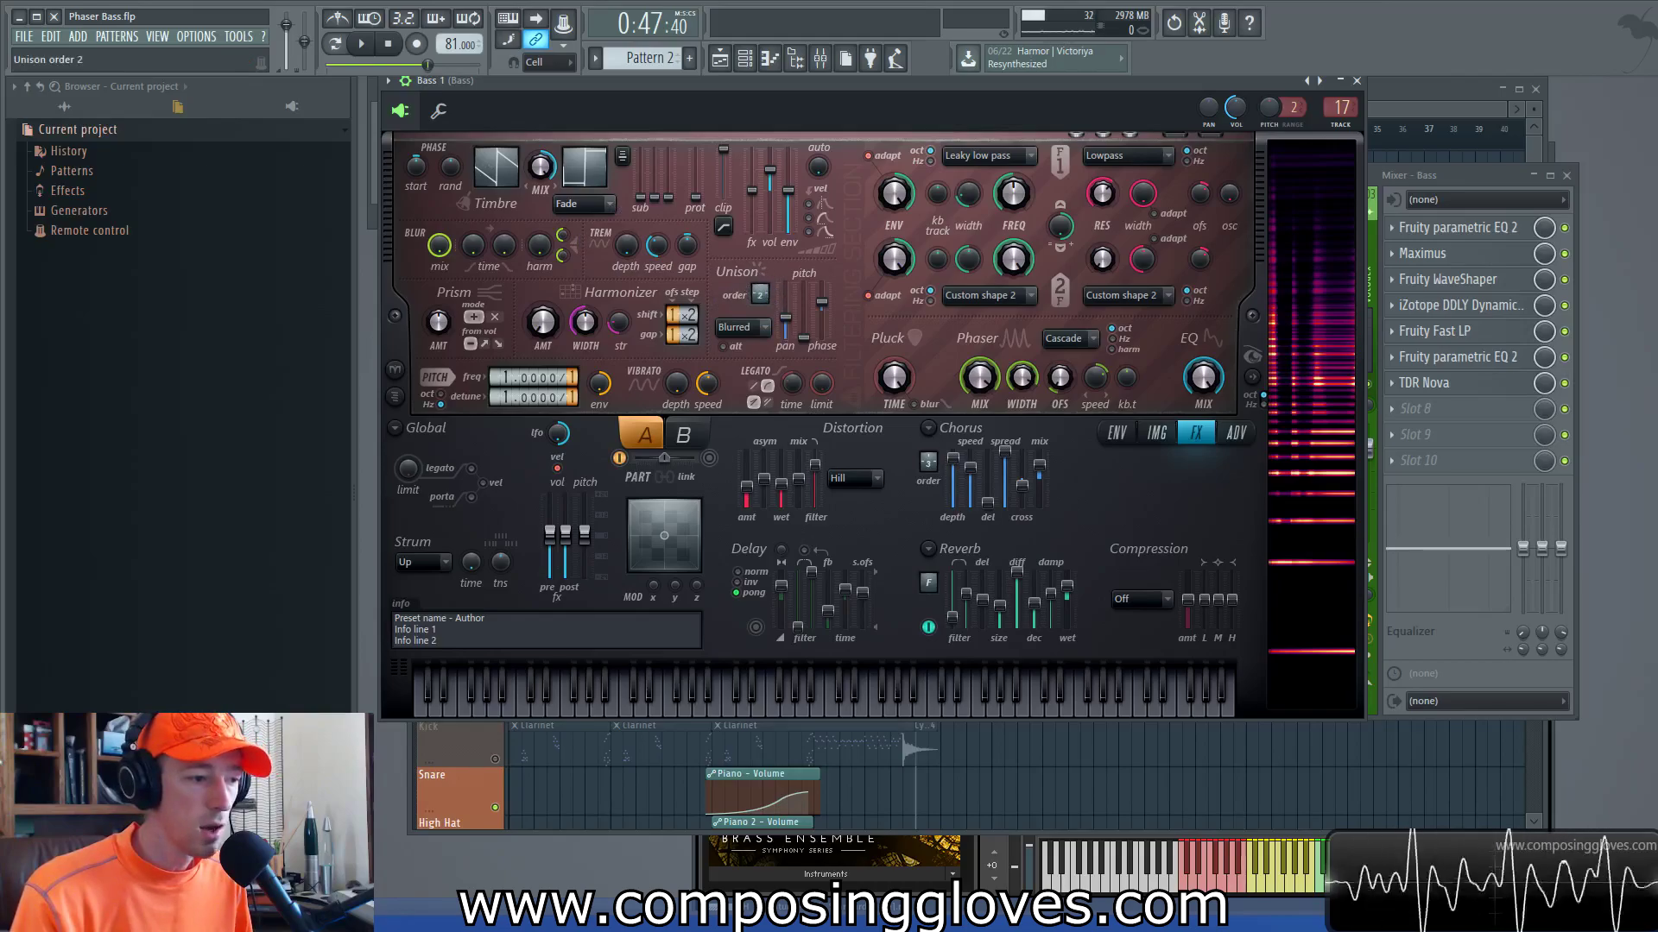
# Step: Compare the bass with a unison order of 2 and with unison off, and turn the unison back on
pyautogui.press('space')
pyautogui.press('space')
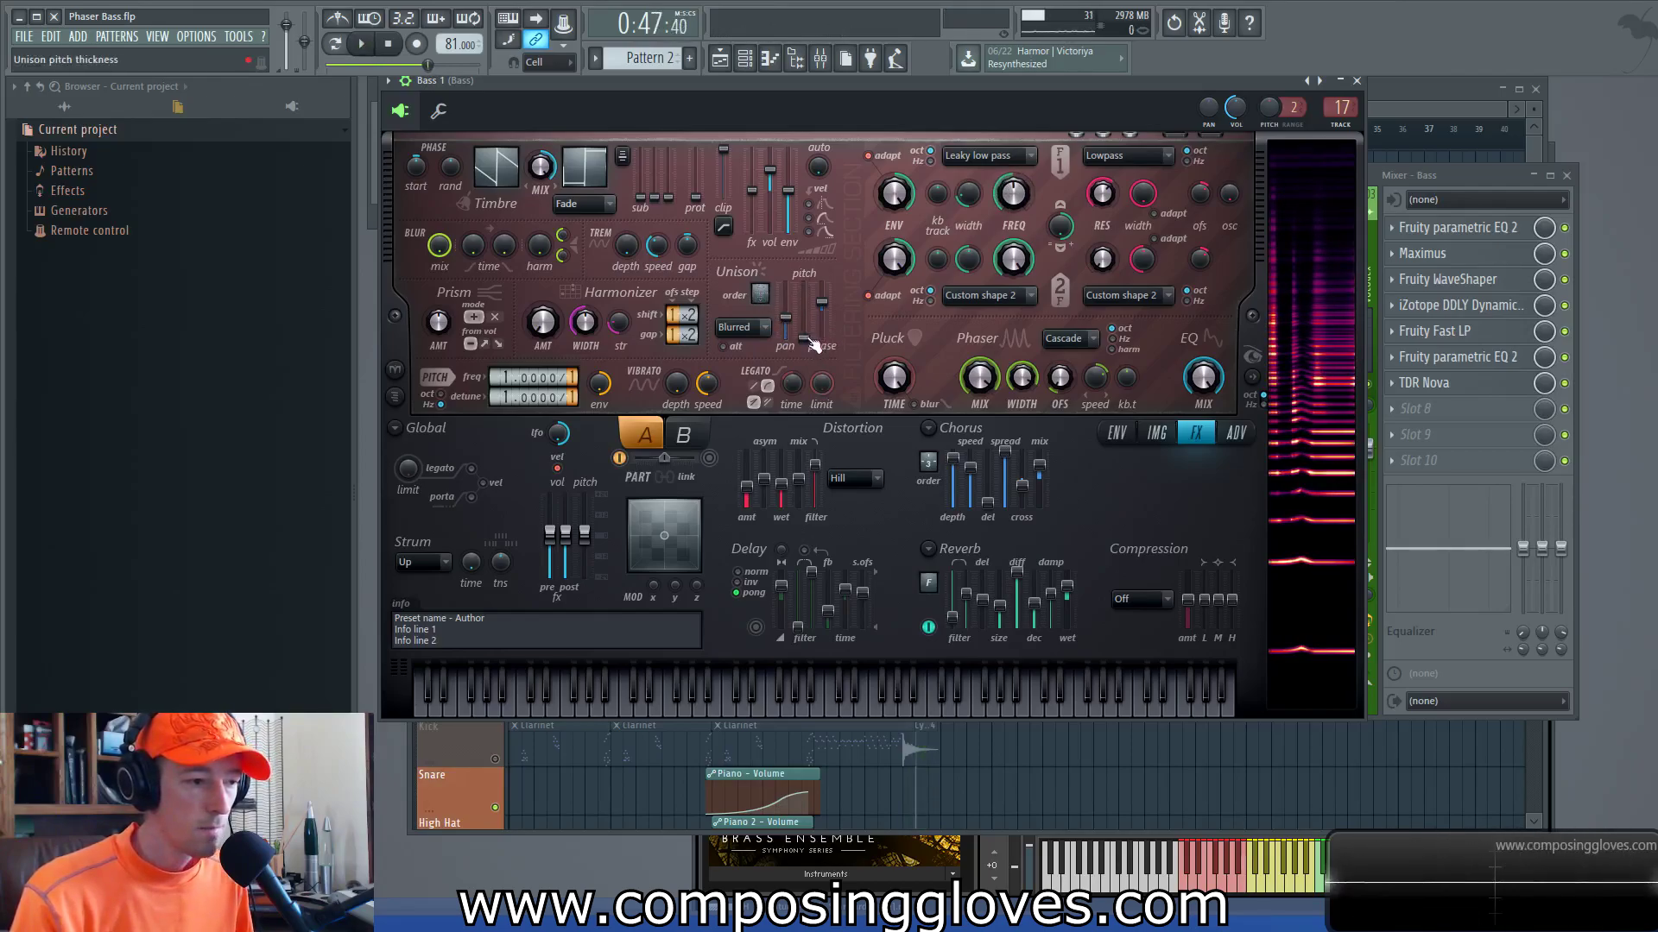
pyautogui.press('space')
pyautogui.press('space')
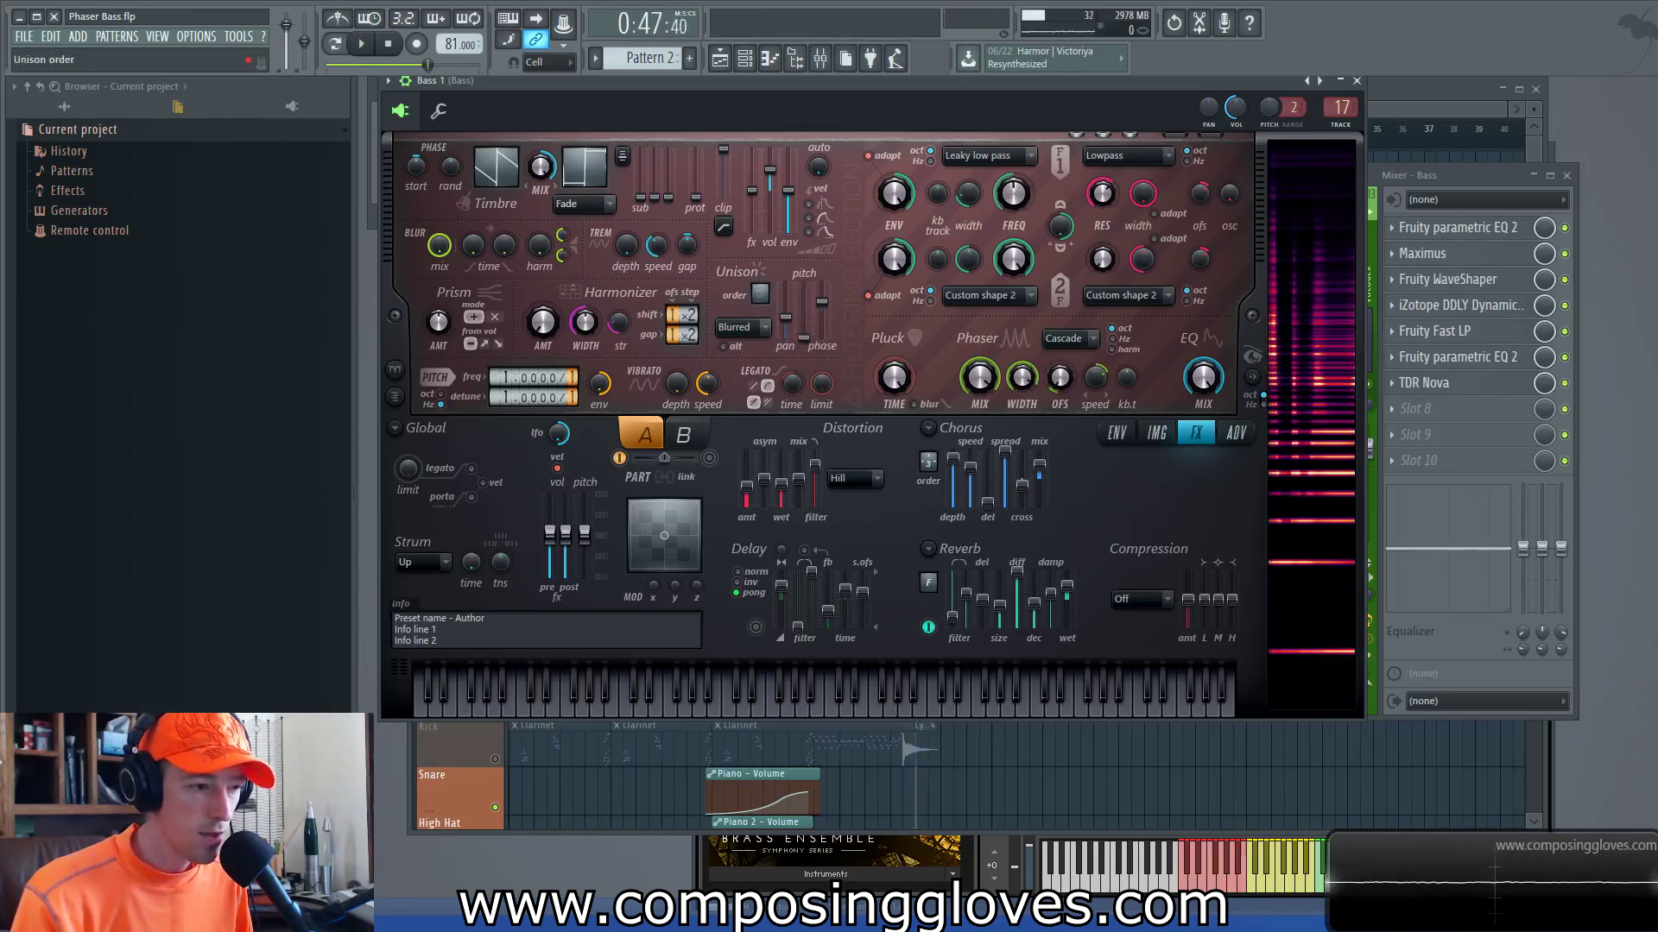
pyautogui.click(760, 295)
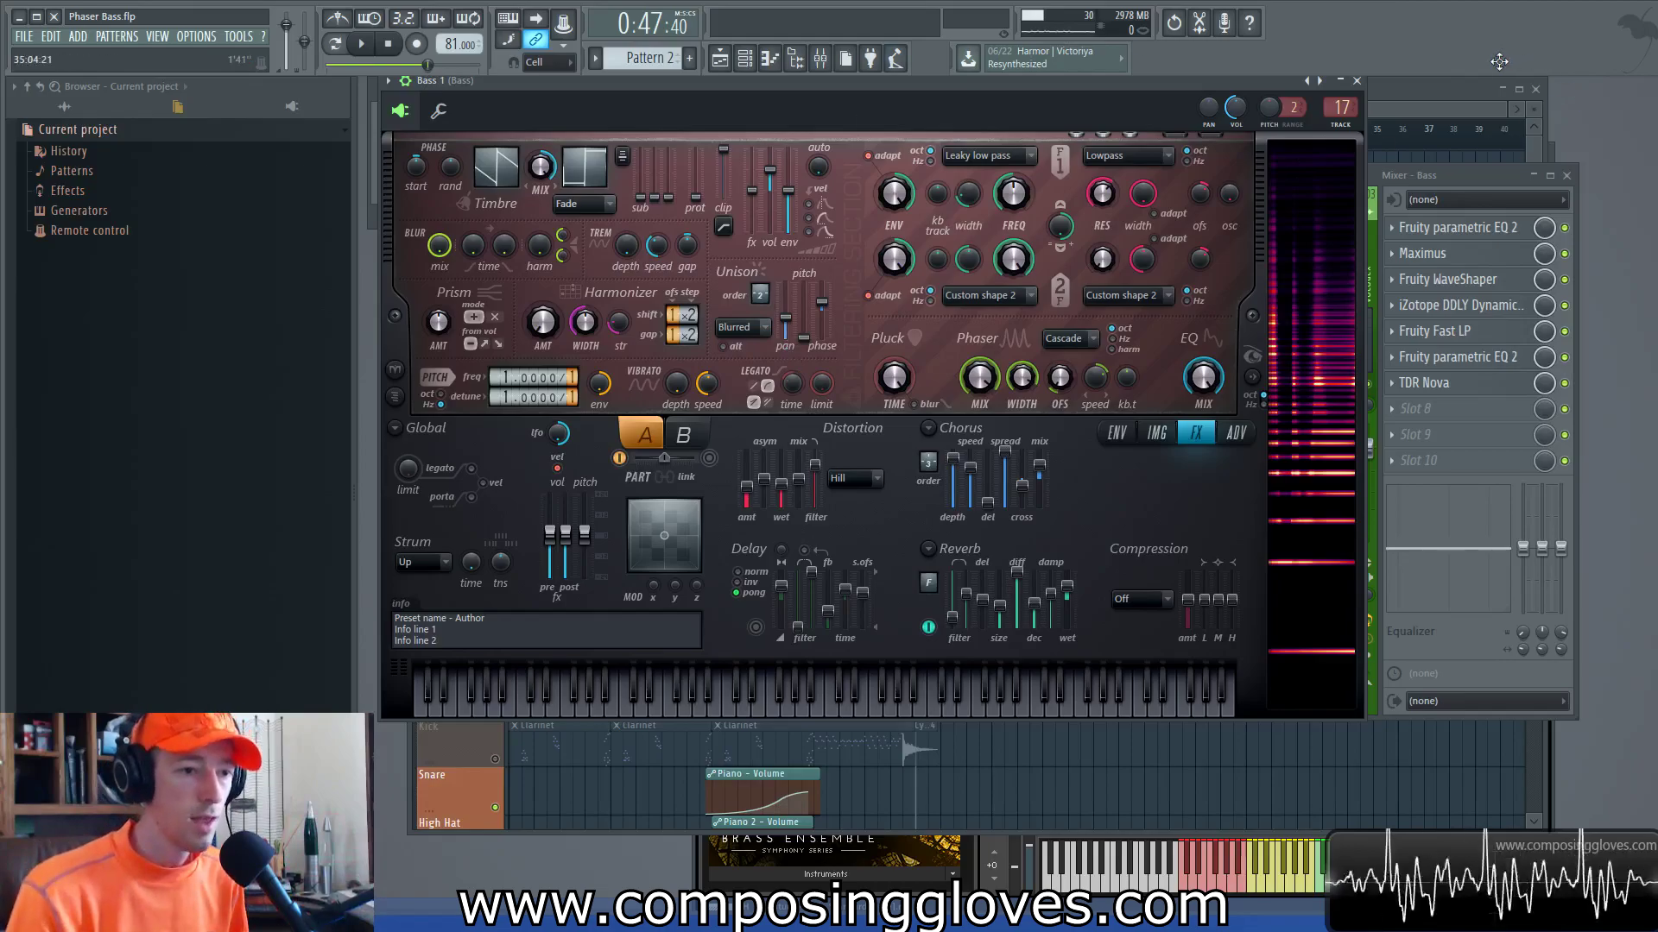
# Step: Show the playlist, select the three Bass 1 thickness clips on Extra 2 between bars 12 and 15, and play from the first one
pyautogui.press('F5')
pyautogui.scroll(5, 799, 328)
pyautogui.moveTo(1055, 328); pyautogui.dragTo(1021, 329)
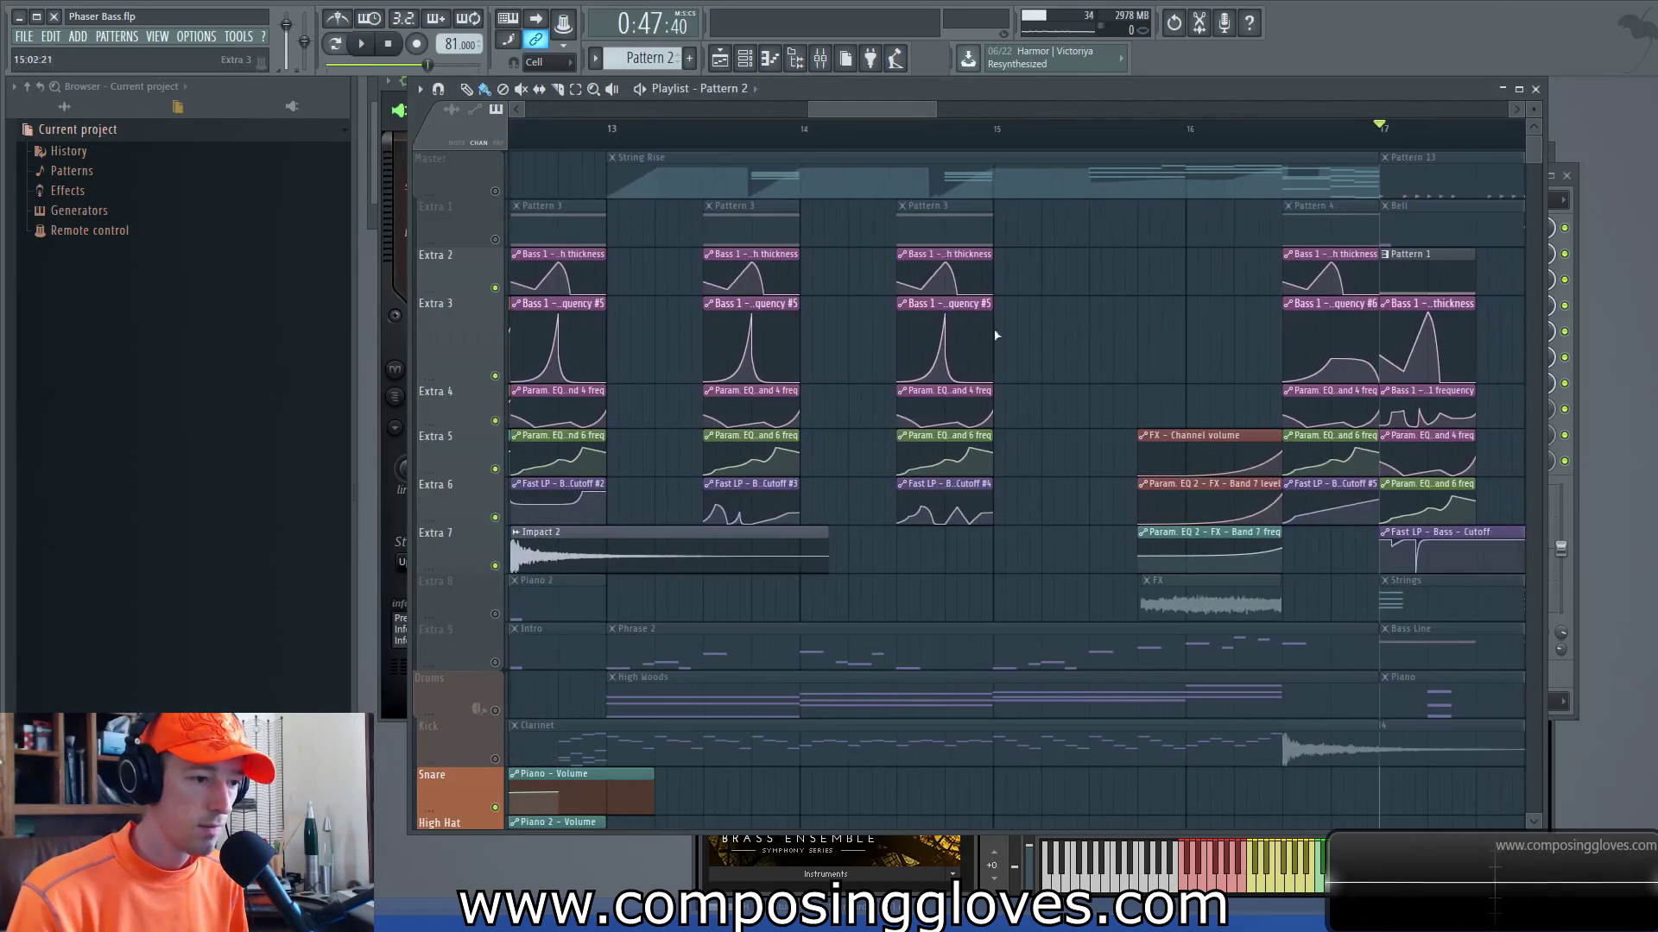
pyautogui.moveTo(803, 333); pyautogui.dragTo(1190, 334)
pyautogui.moveTo(1373, 286); pyautogui.dragTo(758, 250)
pyautogui.scroll(-5, 907, 138)
pyautogui.click(902, 137)
pyautogui.press('space')
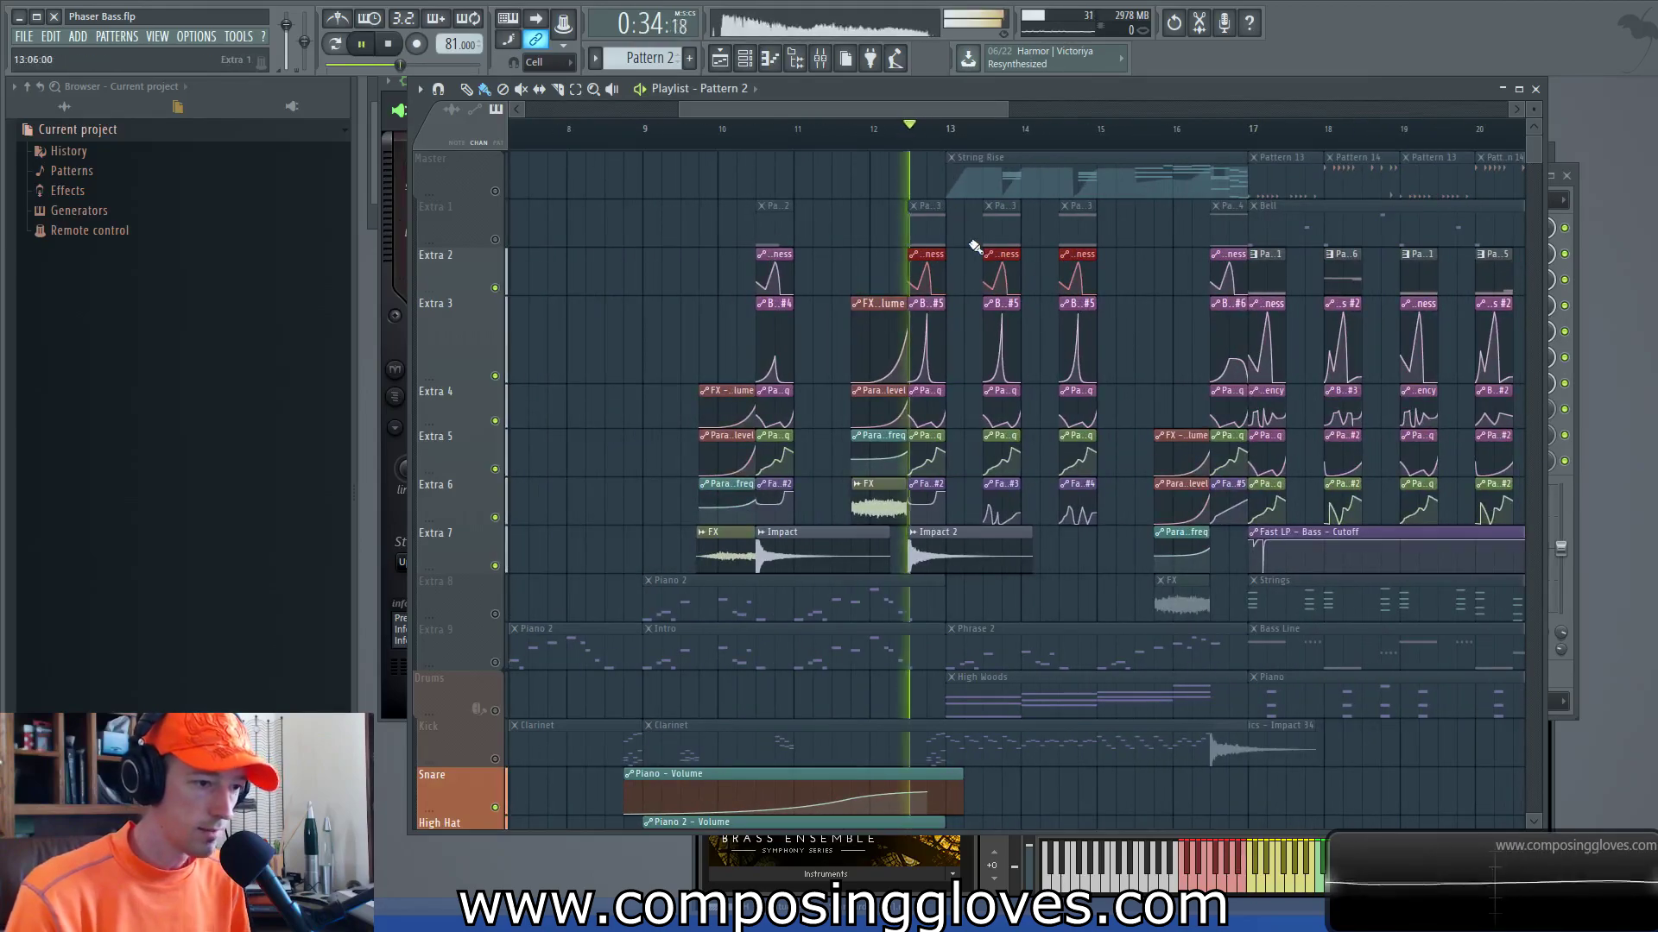
pyautogui.press('space')
# Step: Play the bass from bar 17 to compare its thickness automation, and bring the Bass 1 Harmor window back to the front
pyautogui.click(1250, 129)
pyautogui.press('space')
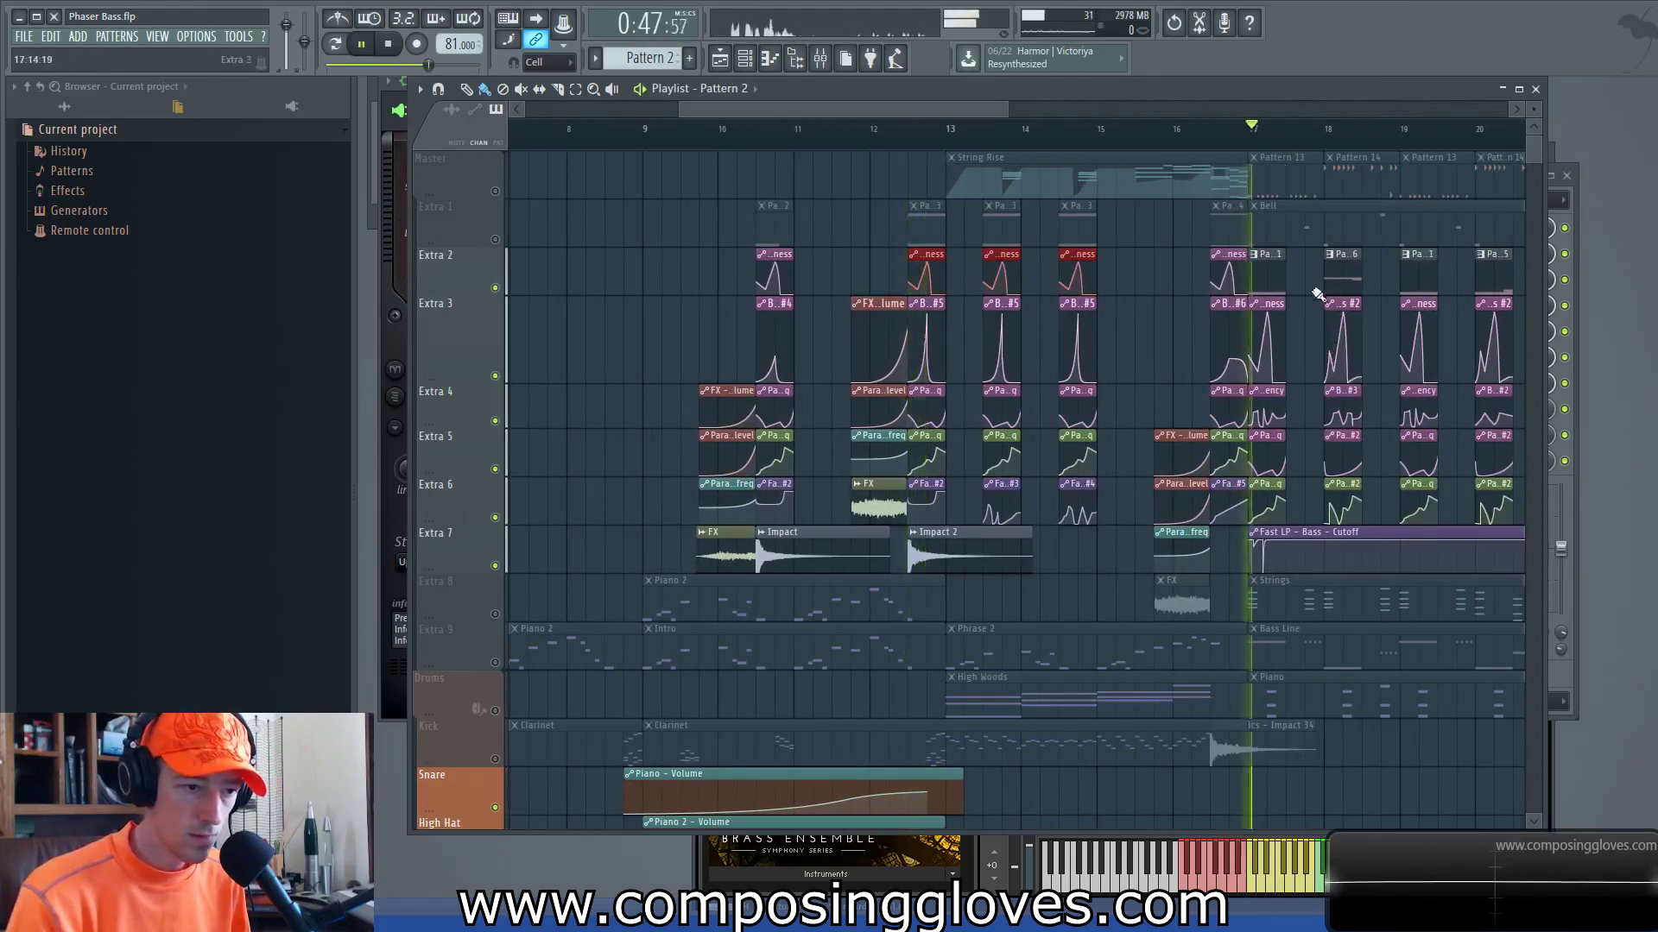
pyautogui.scroll(4, 1158, 345)
pyautogui.press('space')
pyautogui.press('space')
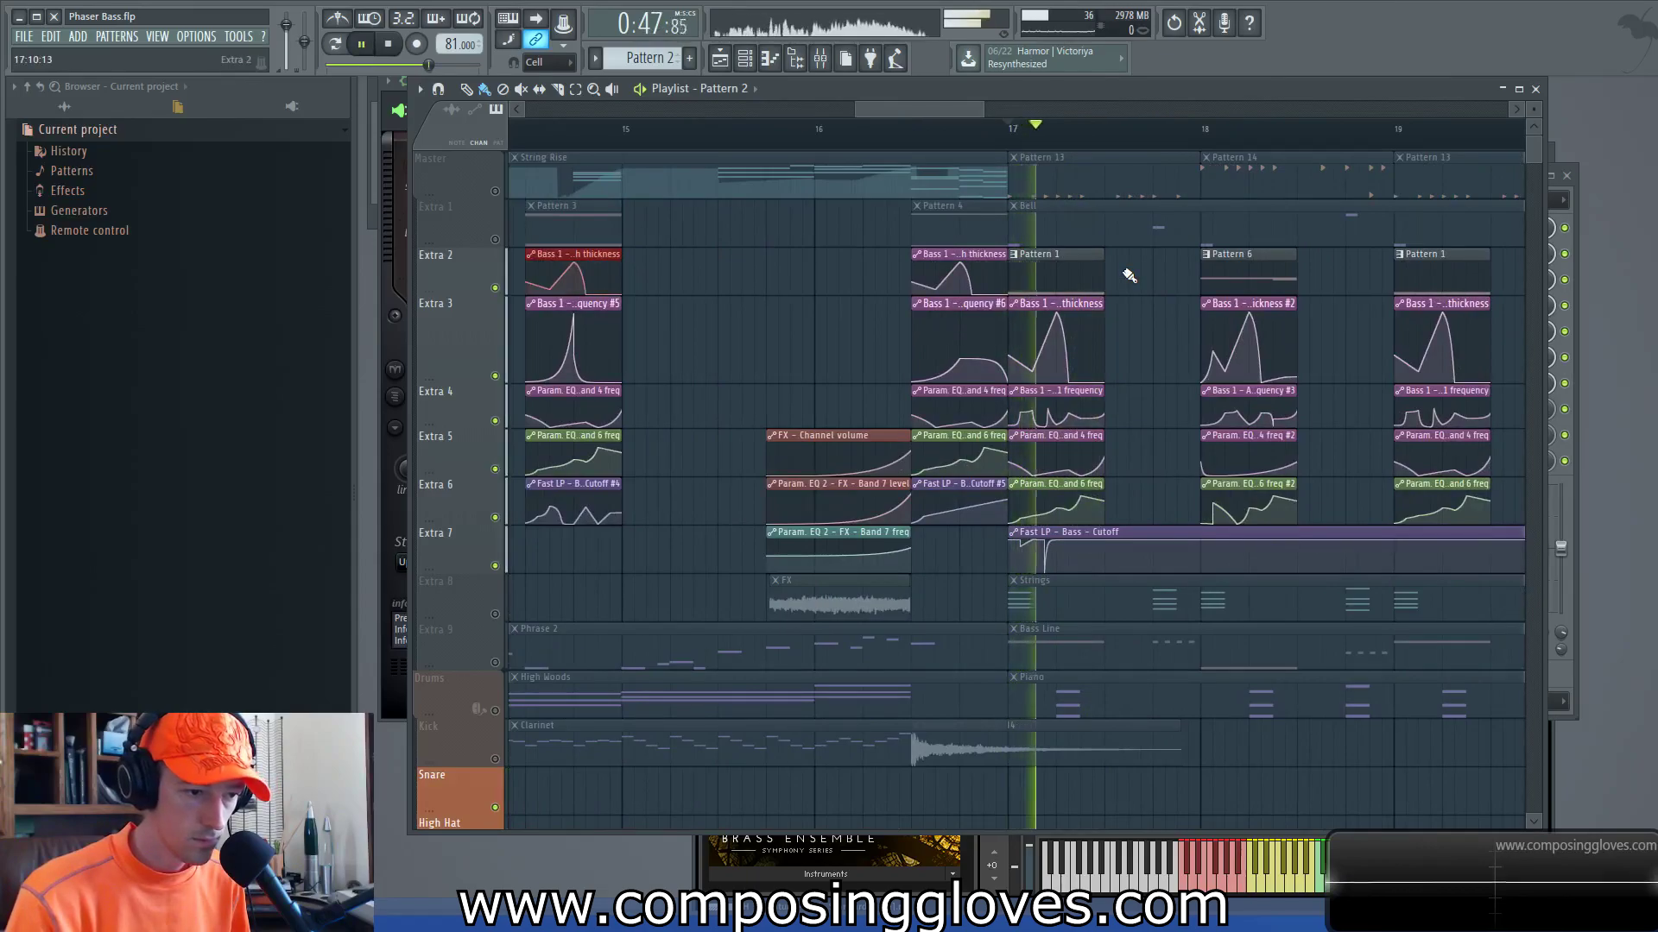
pyautogui.press('space')
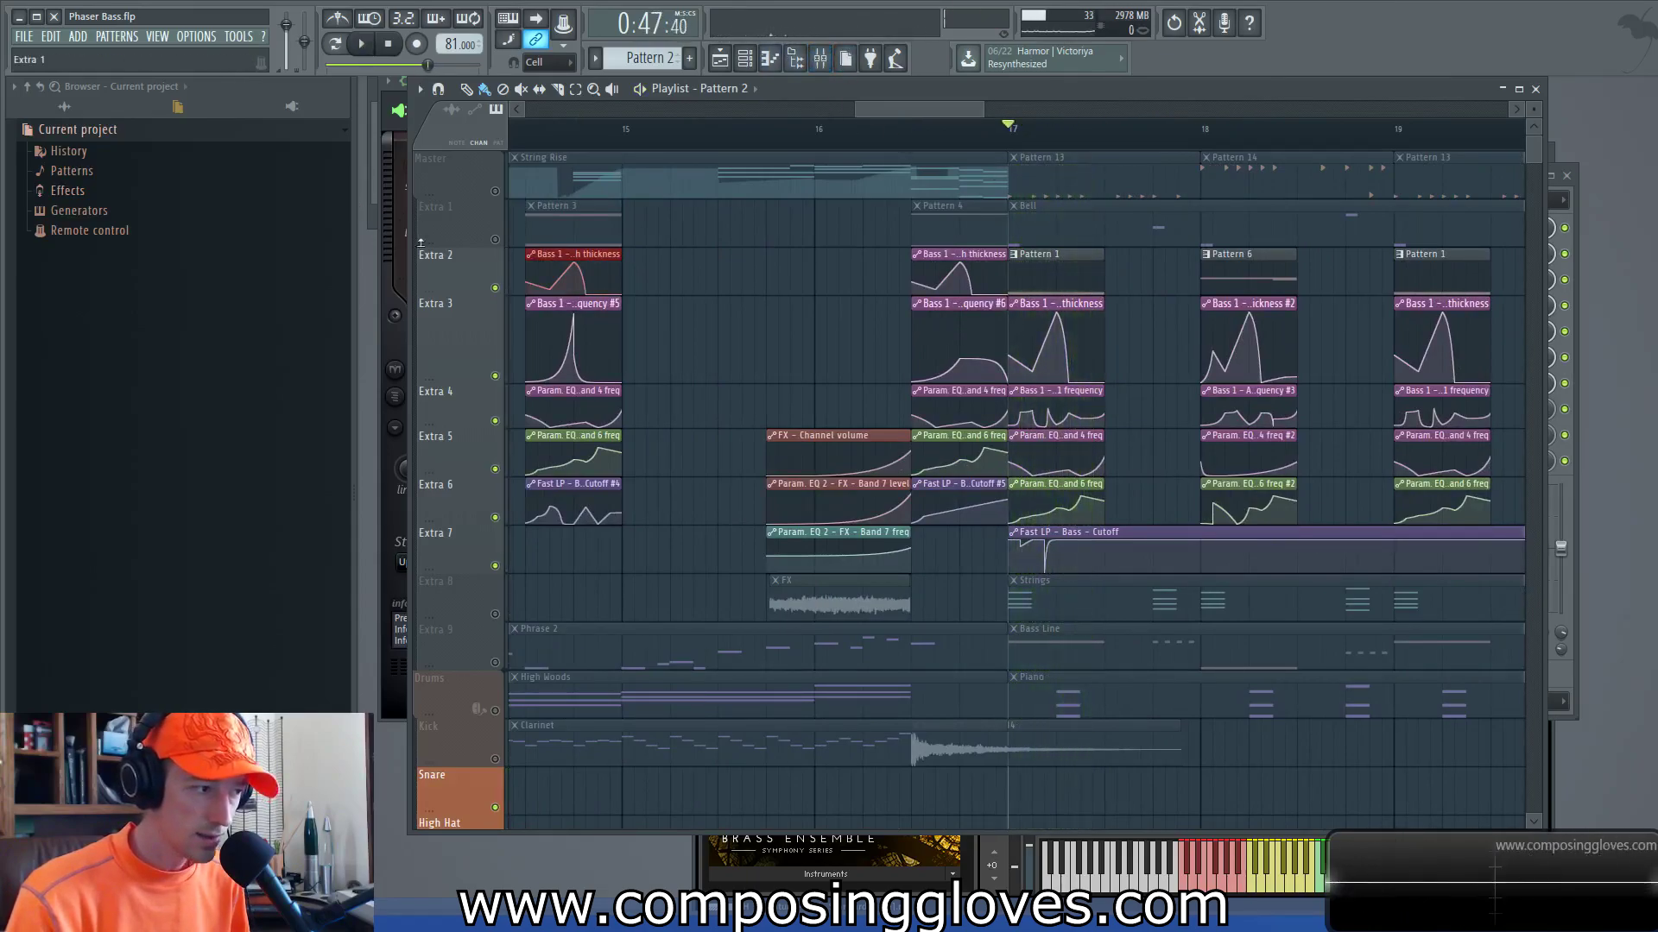
pyautogui.click(392, 282)
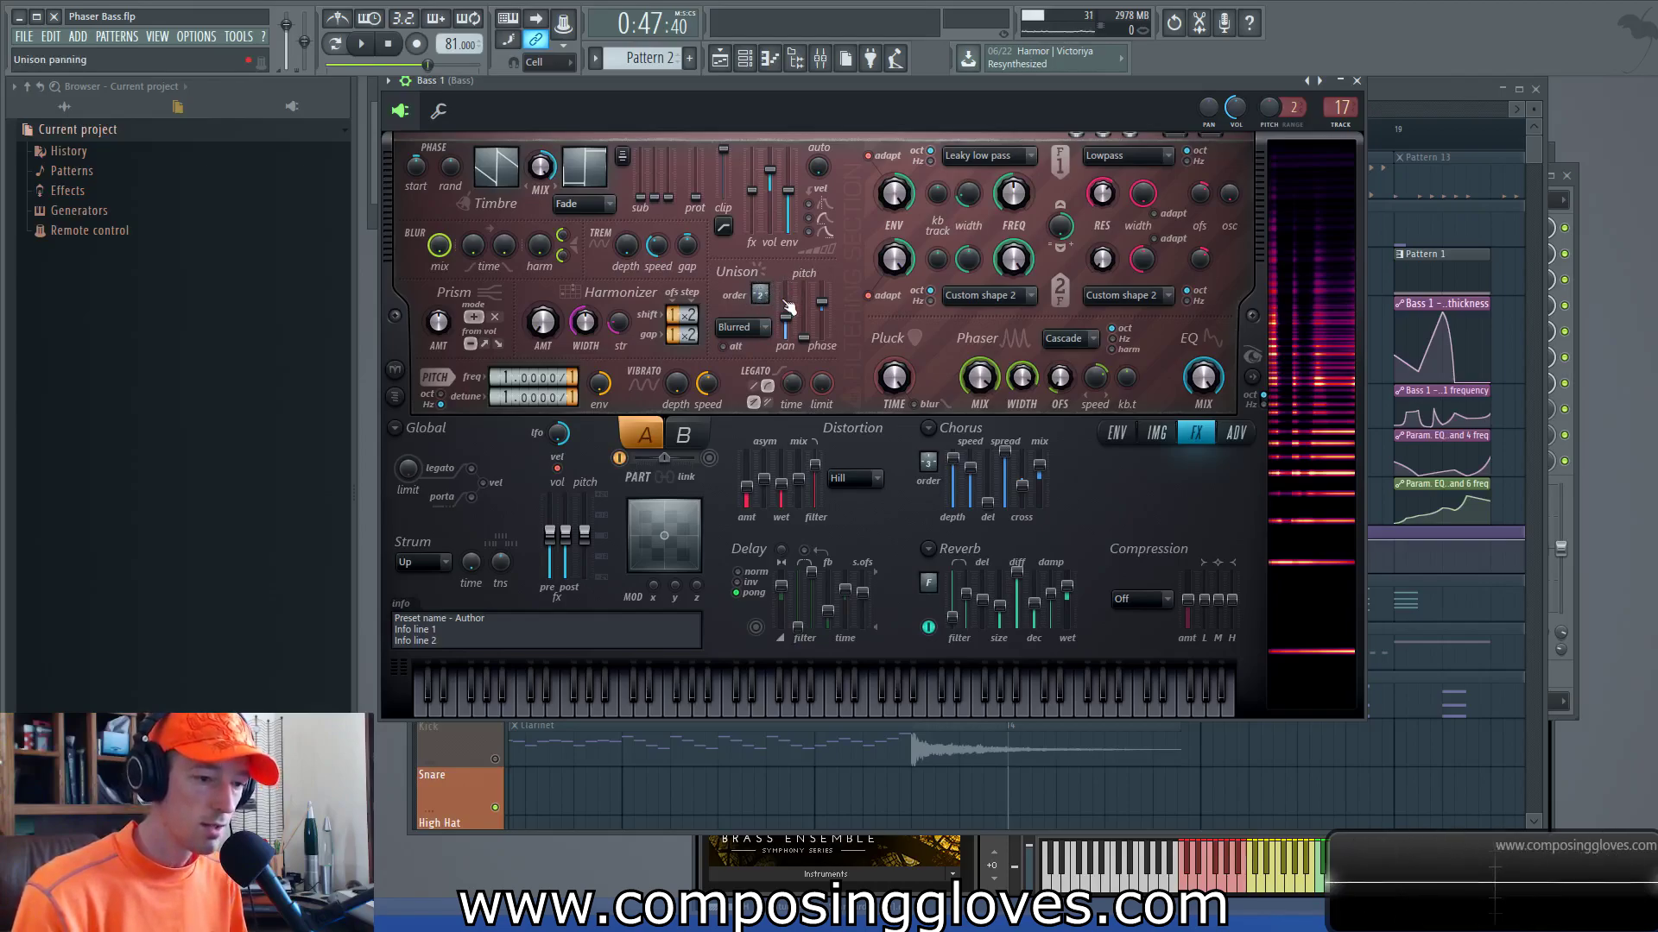
# Step: Set the Bass 1 unison order to 3 and replay the bass from bar 17 several times to compare the sound
pyautogui.press('space')
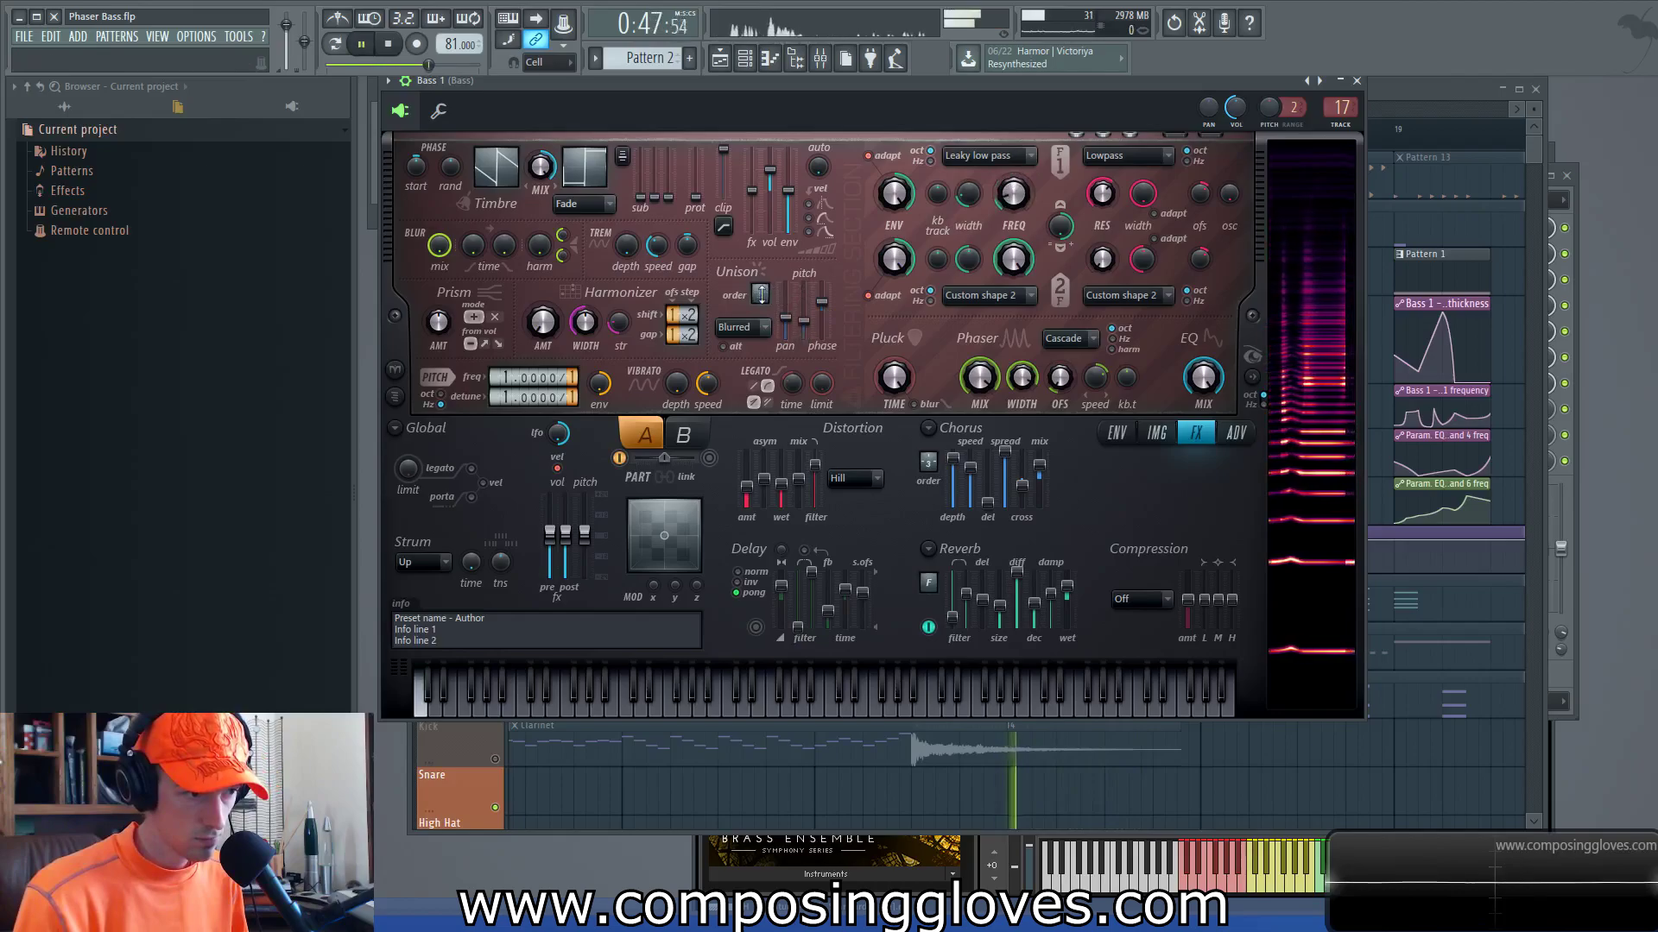
pyautogui.press('space')
pyautogui.moveTo(760, 295); pyautogui.dragTo(760, 285)
pyautogui.press('space')
pyautogui.press('space')
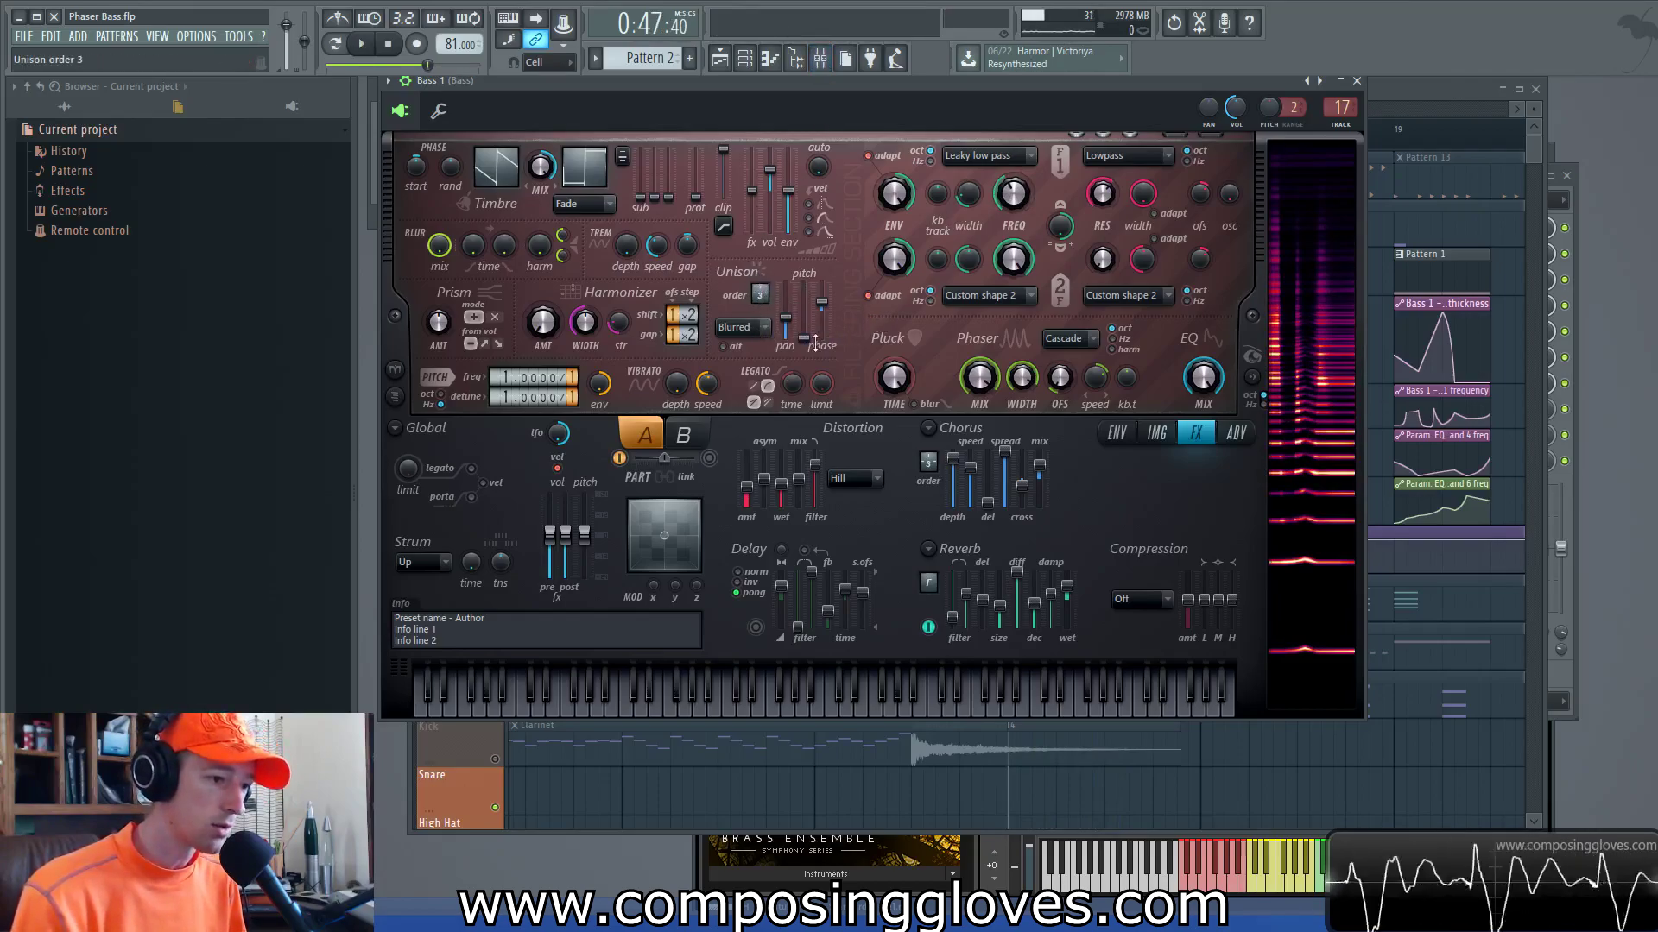
pyautogui.press('space')
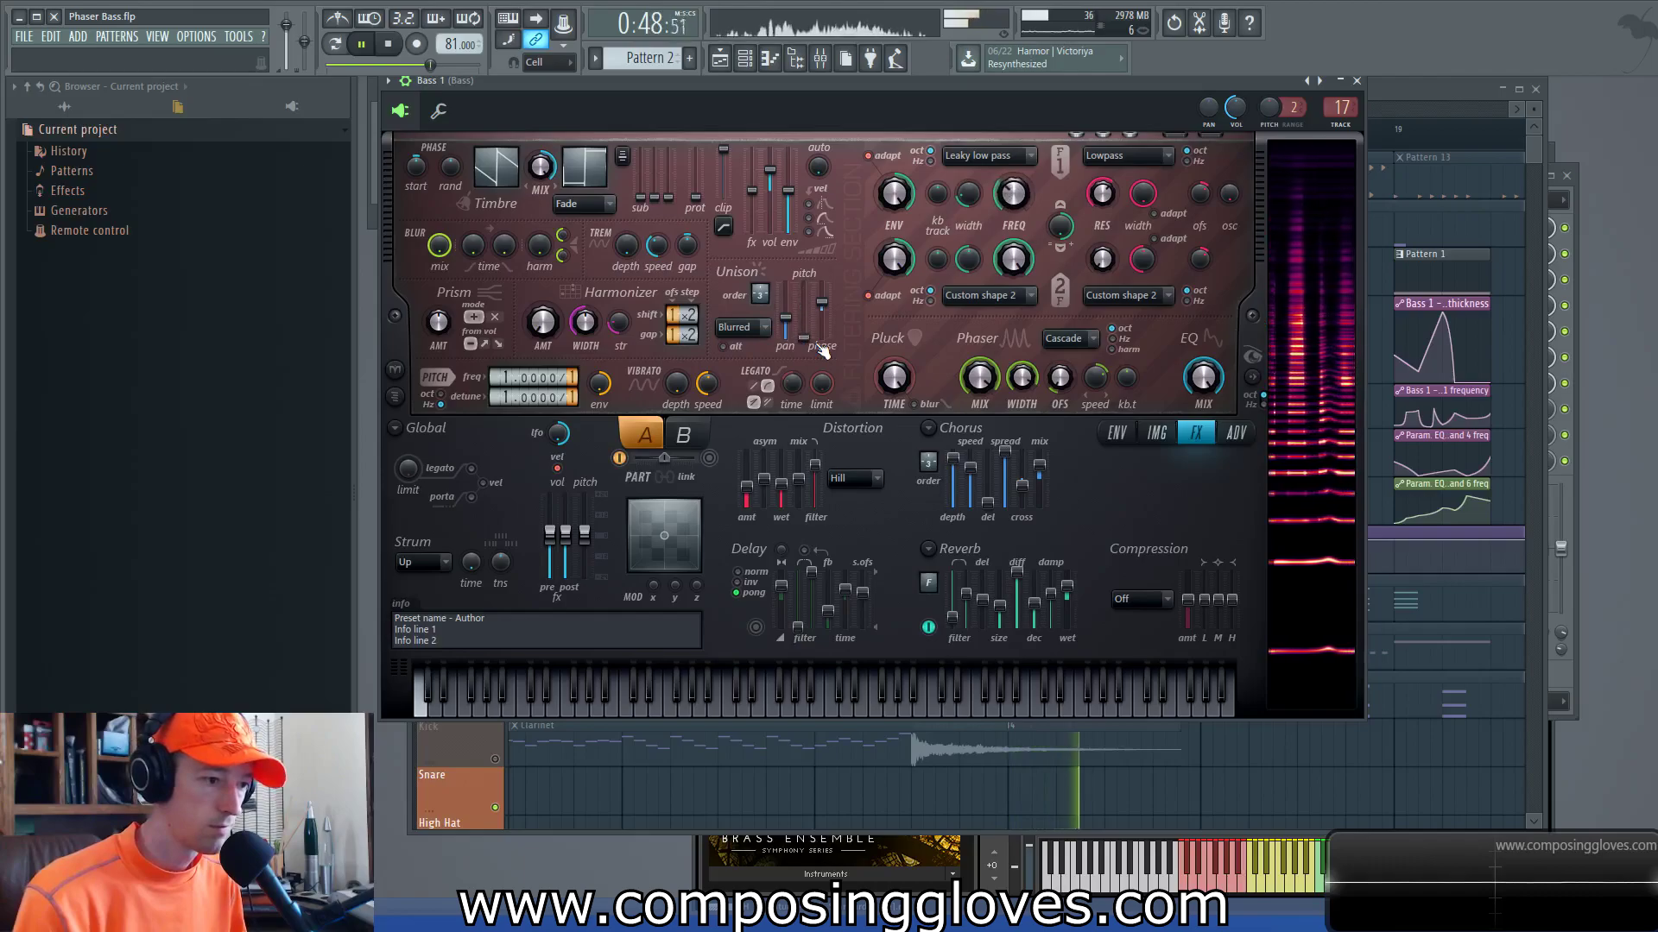
pyautogui.press('space')
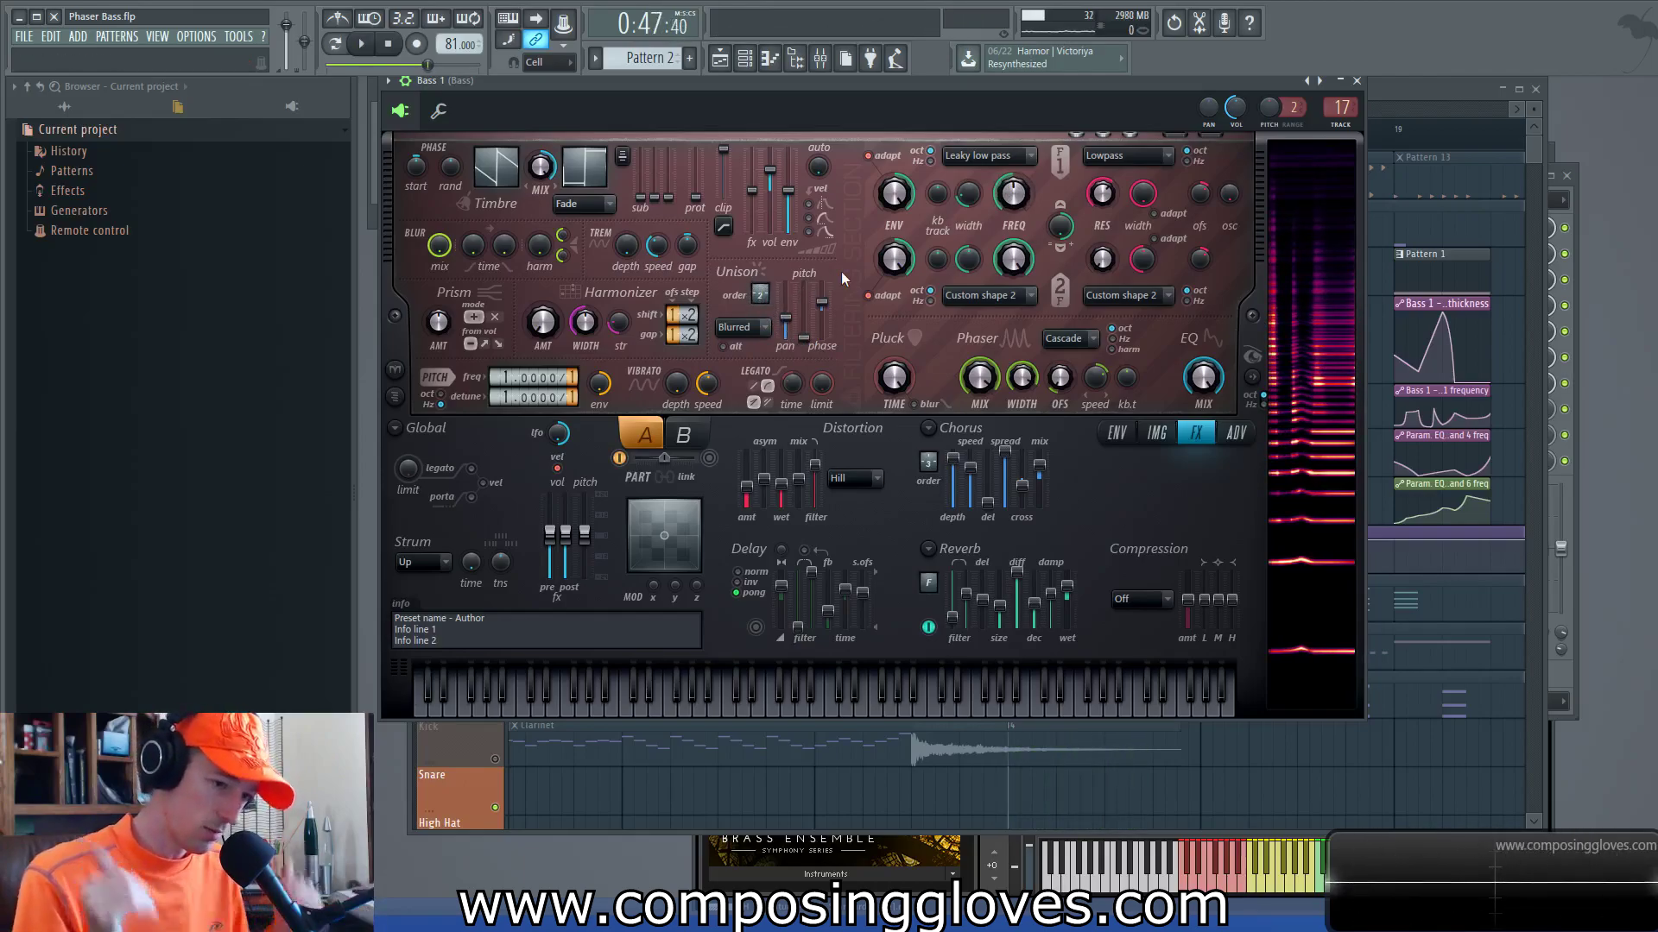
pyautogui.press('space')
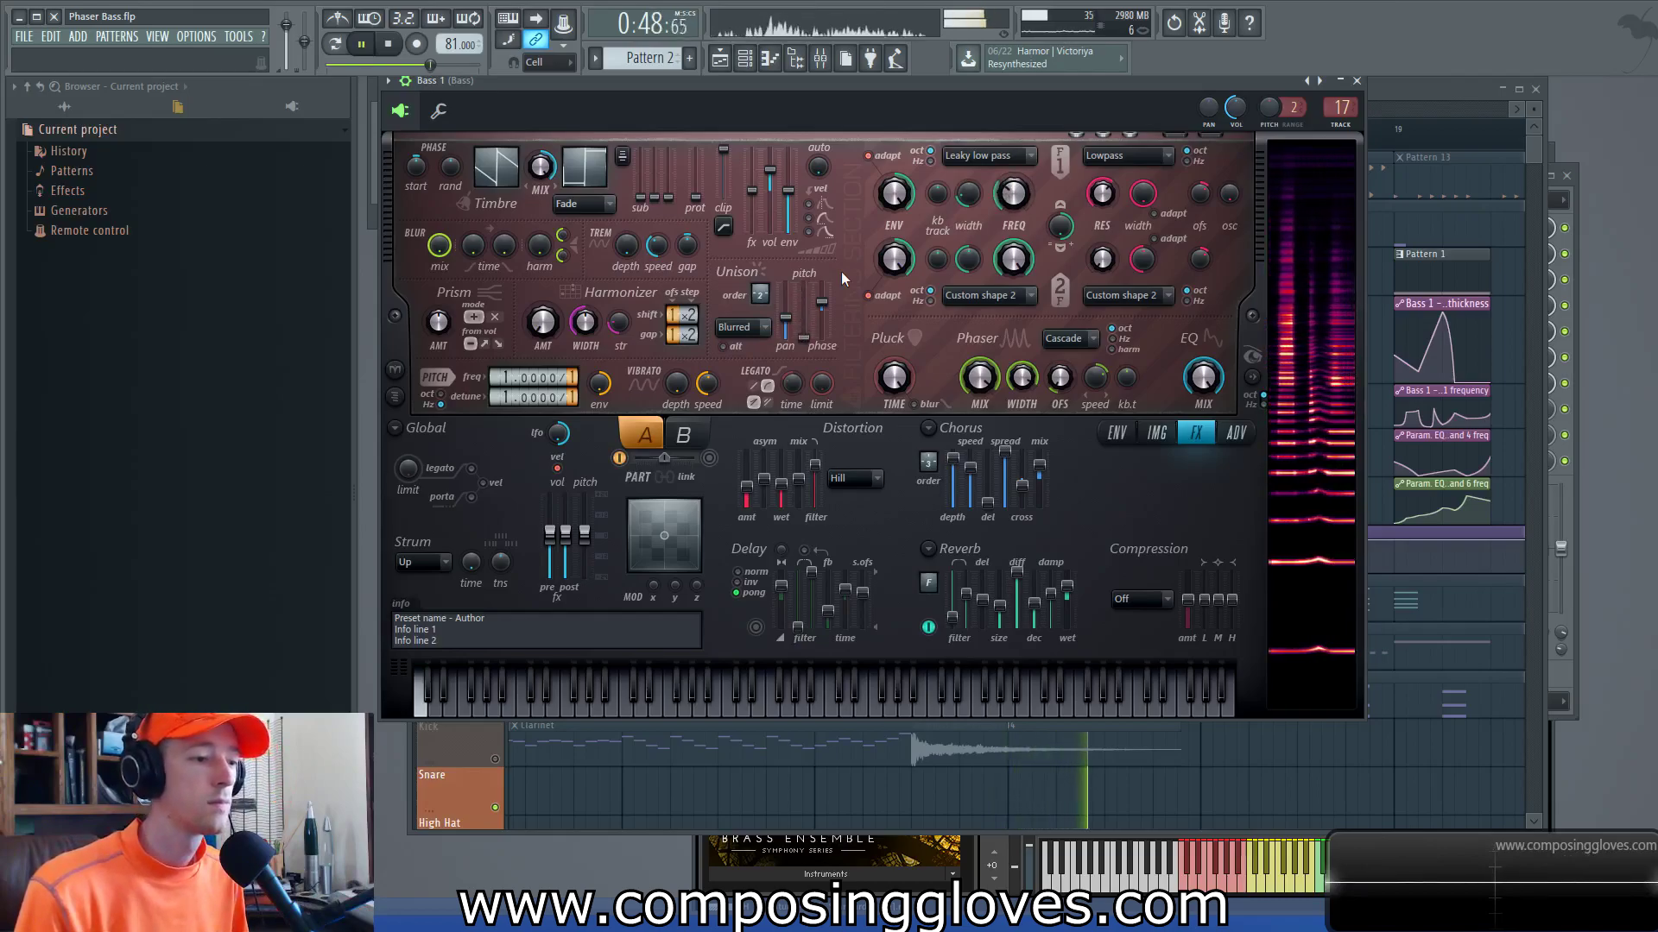
pyautogui.press('space')
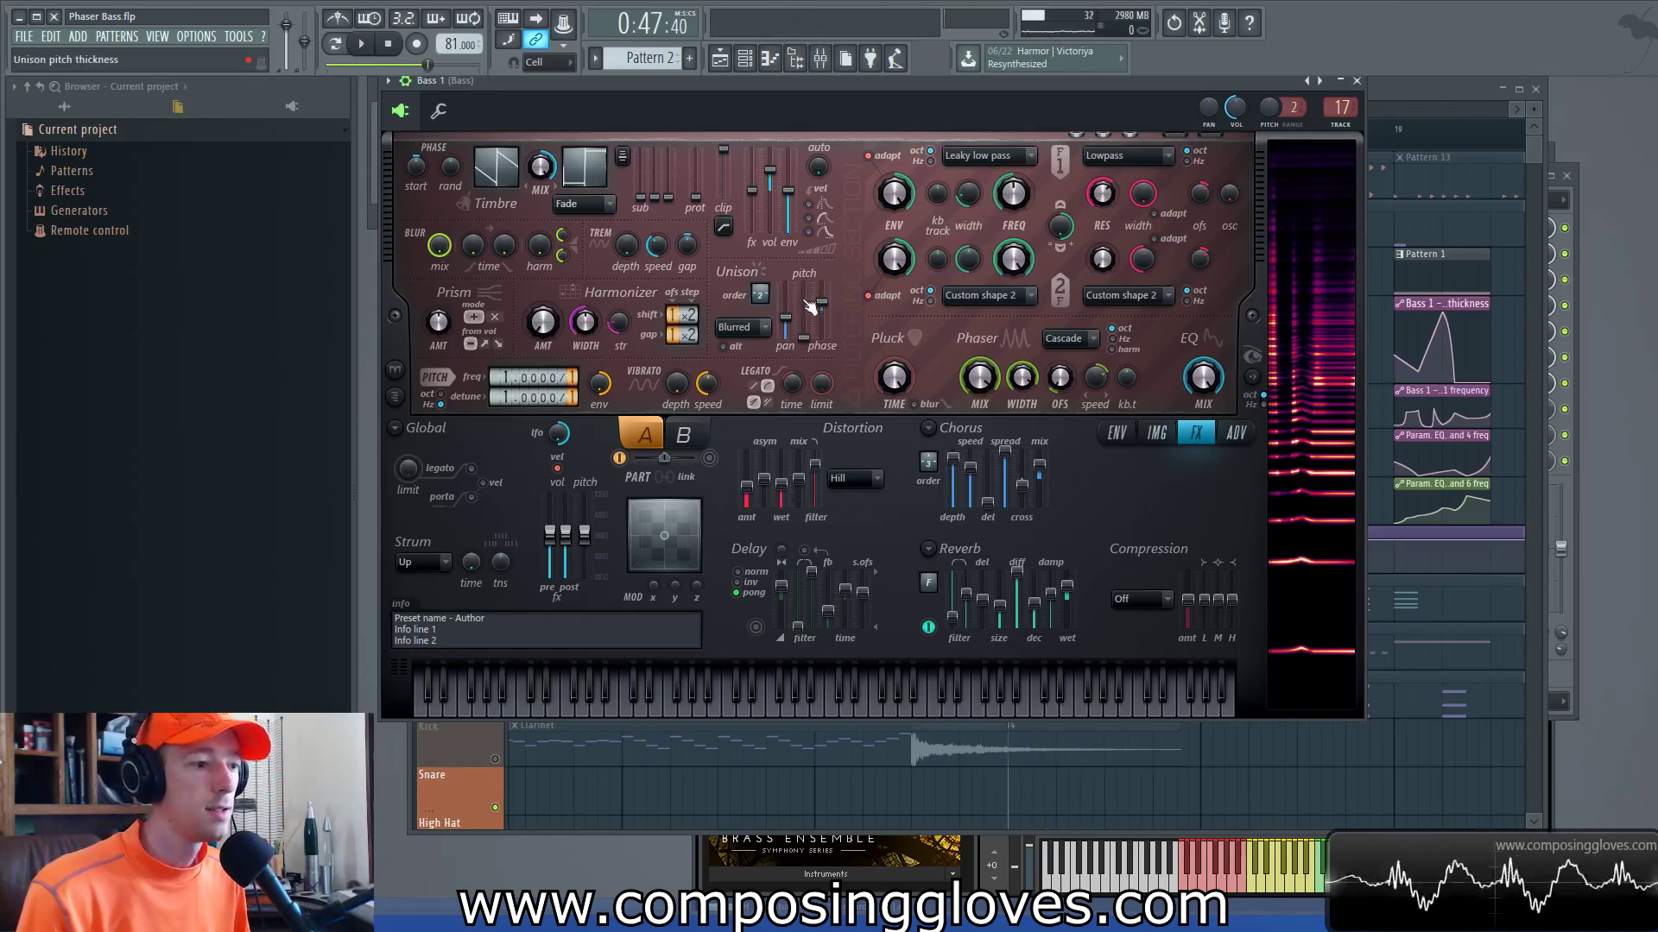
# Step: Move the unison pitch thickness point to 99% at 17:07:00, play the bass, and return the point to 0% at 17:06:00
pyautogui.click(1442, 89)
pyautogui.scroll(5, 1039, 372)
pyautogui.scroll(1, 1037, 372)
pyautogui.moveTo(893, 382); pyautogui.dragTo(900, 314)
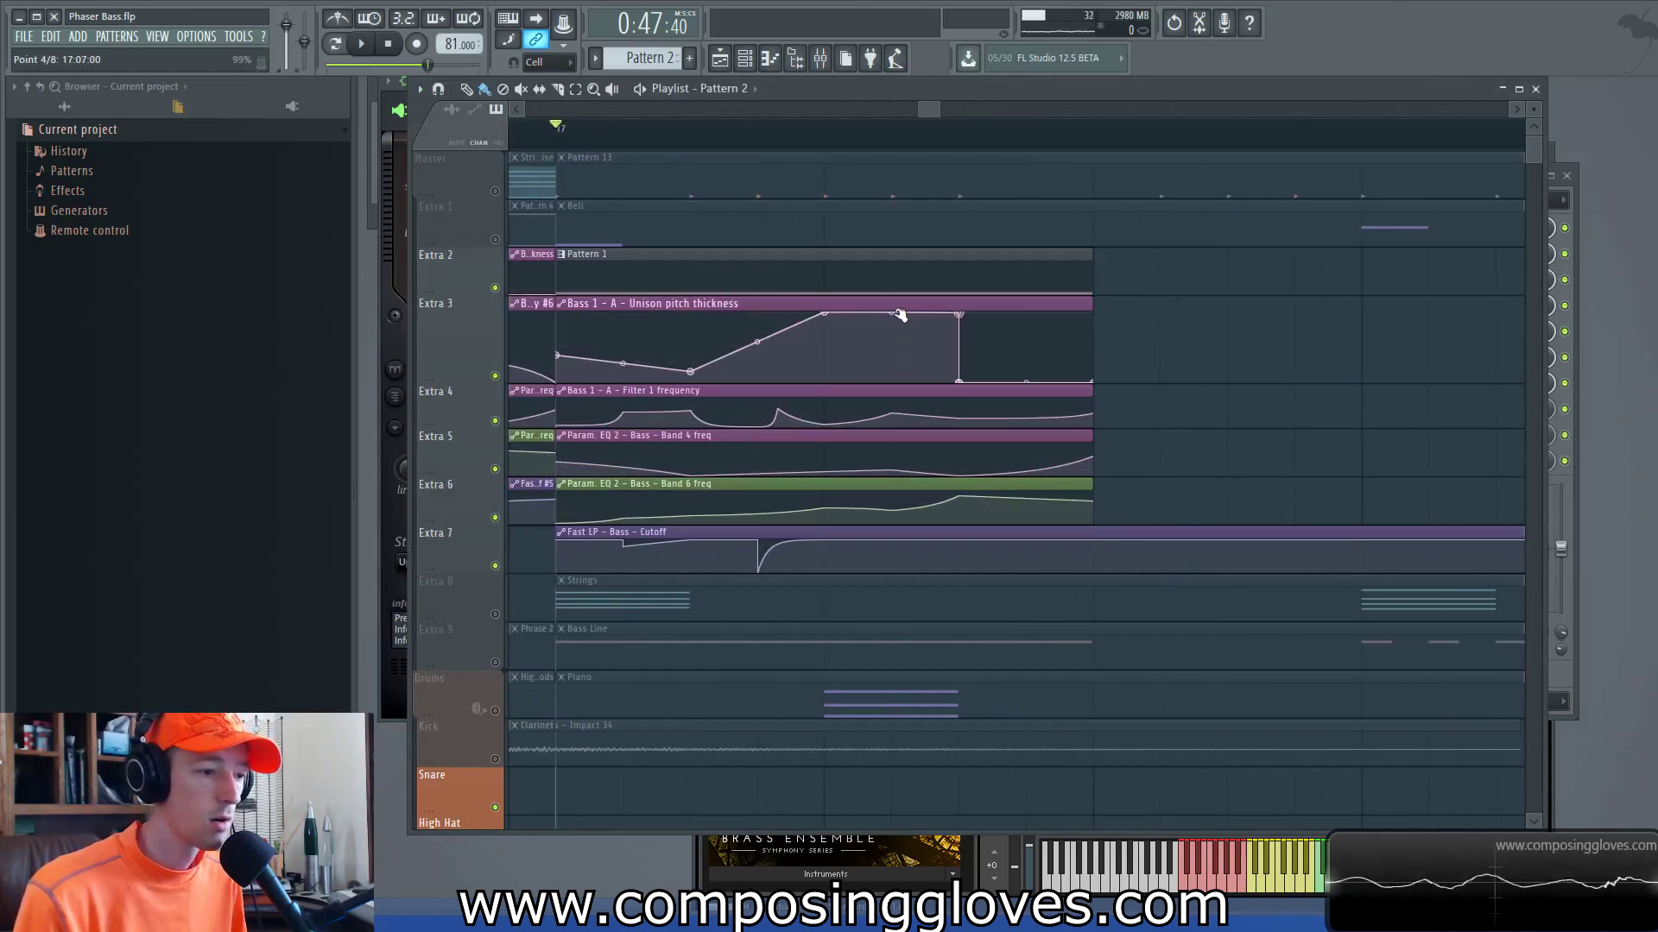
pyautogui.press('space')
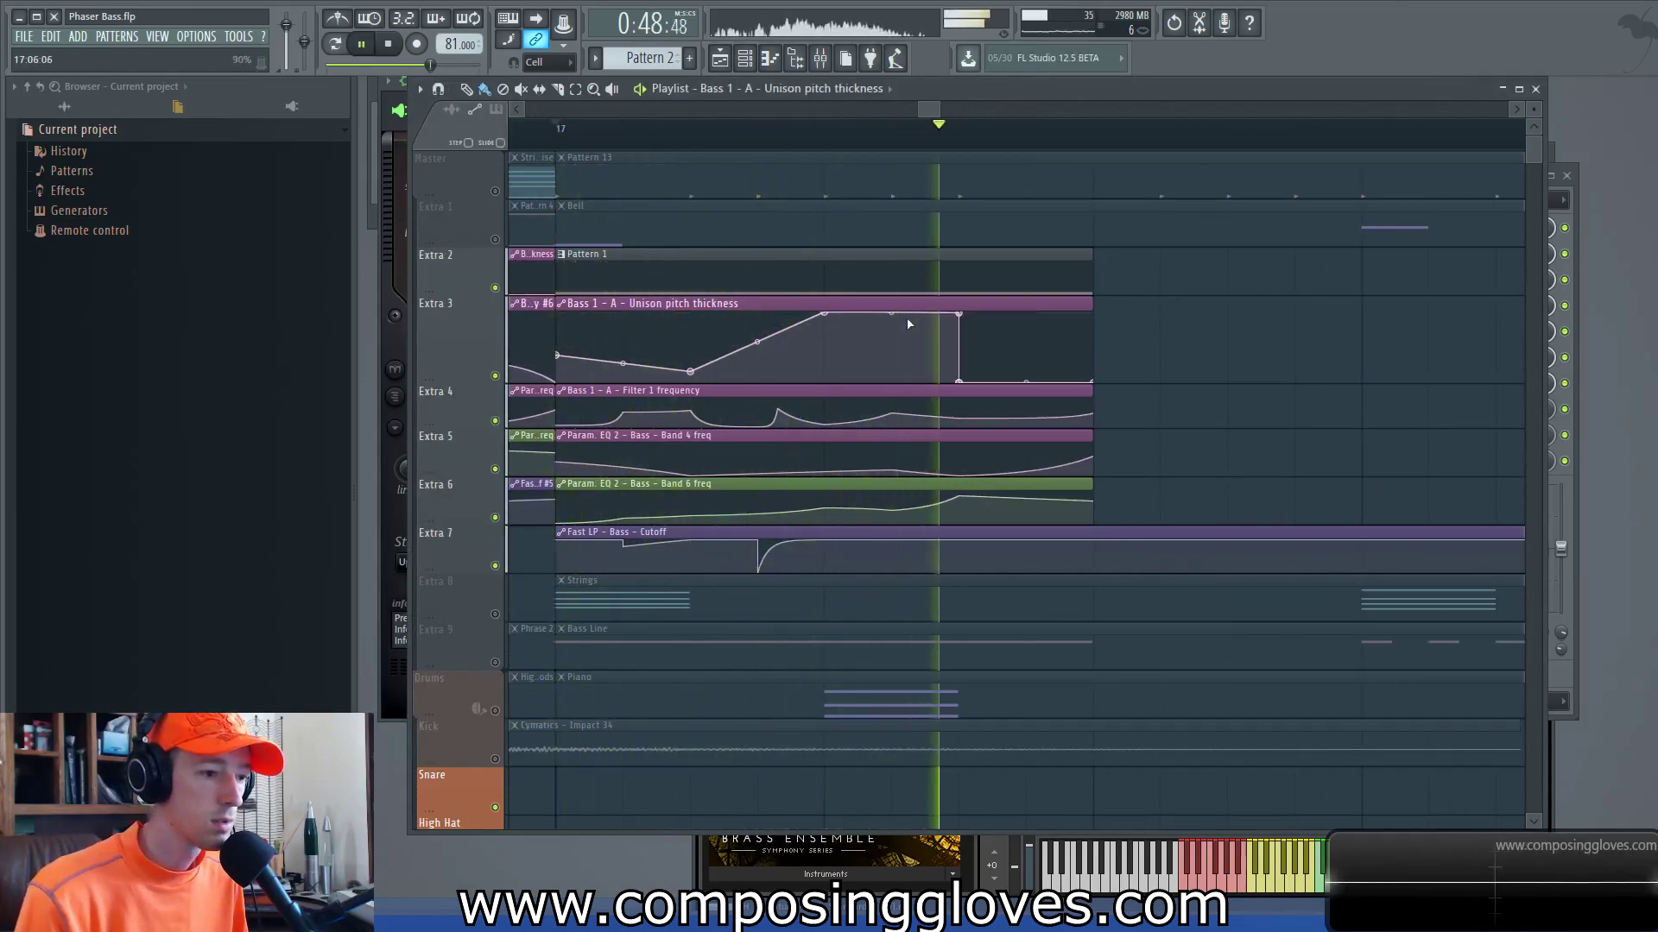
pyautogui.press('space')
pyautogui.moveTo(959, 313); pyautogui.dragTo(911, 386)
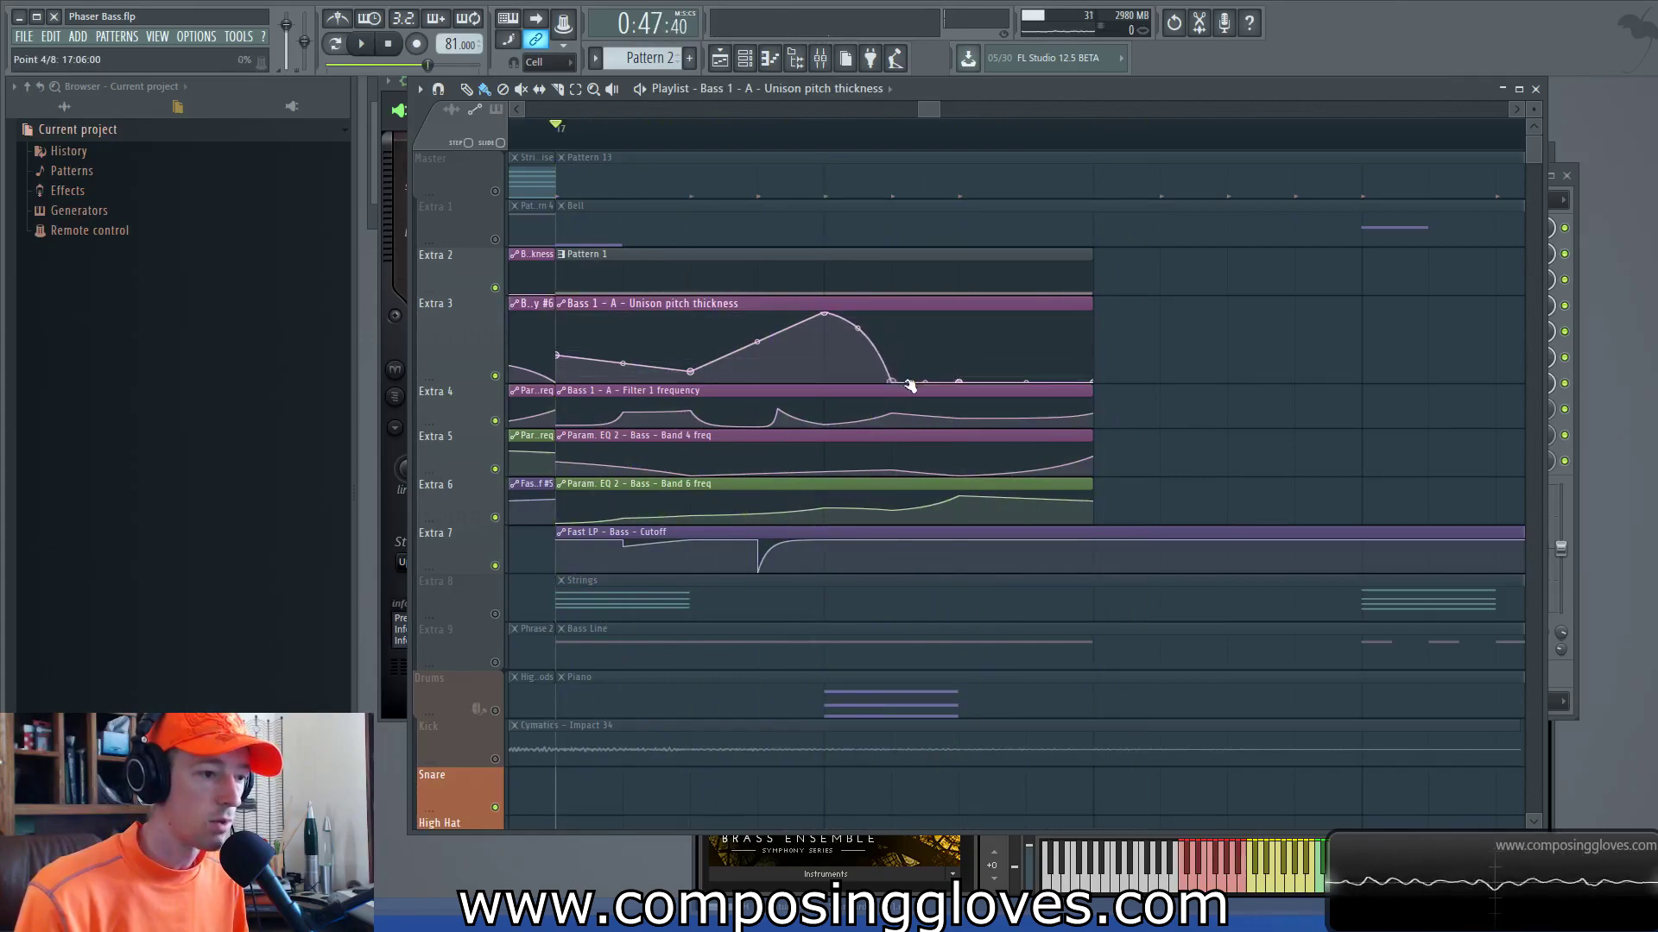
# Step: Bring back the Bass 1 Harmor window and compare the bass with the filter 1 width at 79% and at a lower amount
pyautogui.click(392, 284)
pyautogui.moveTo(890, 81); pyautogui.dragTo(914, 86)
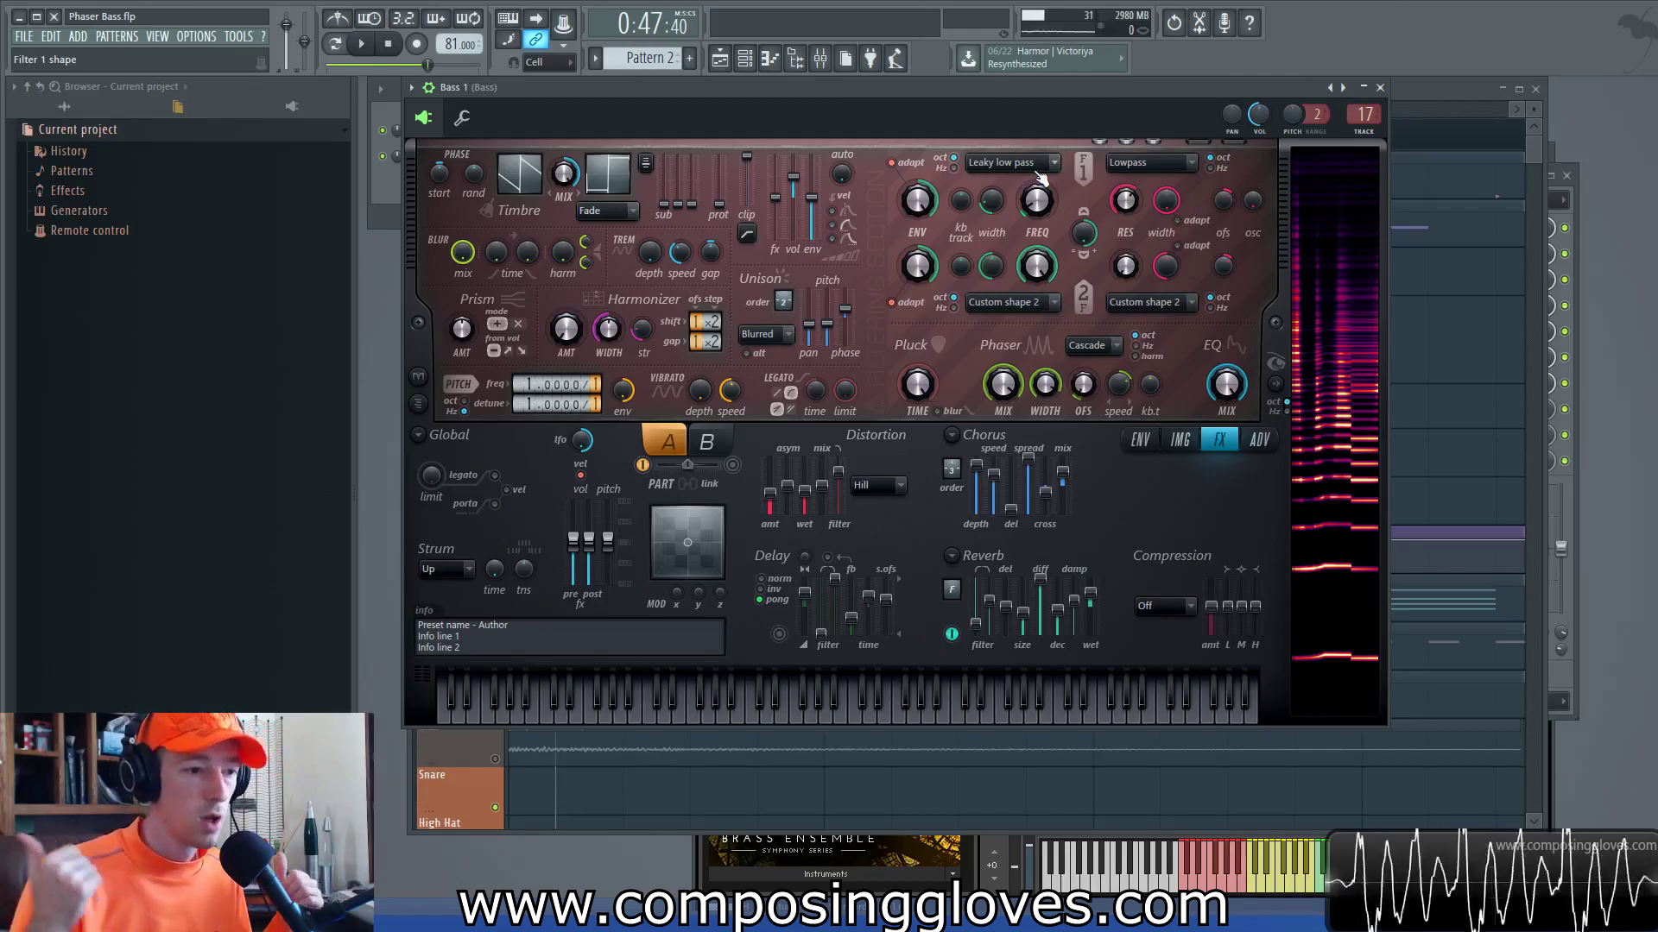
pyautogui.click(991, 200)
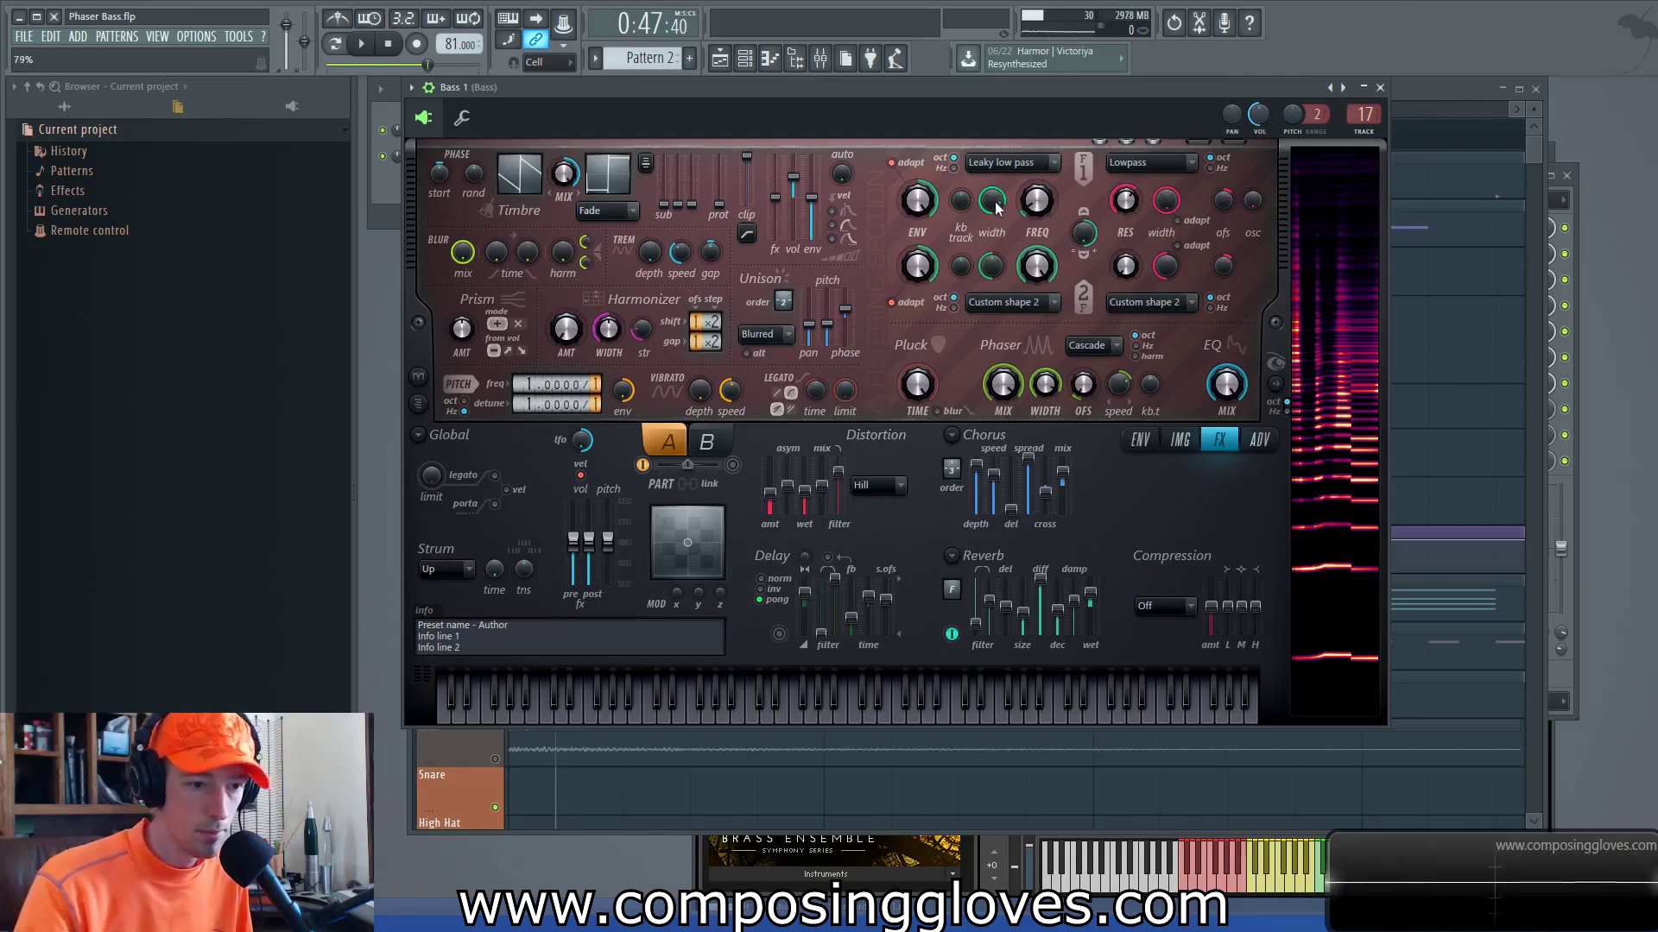
pyautogui.press('space')
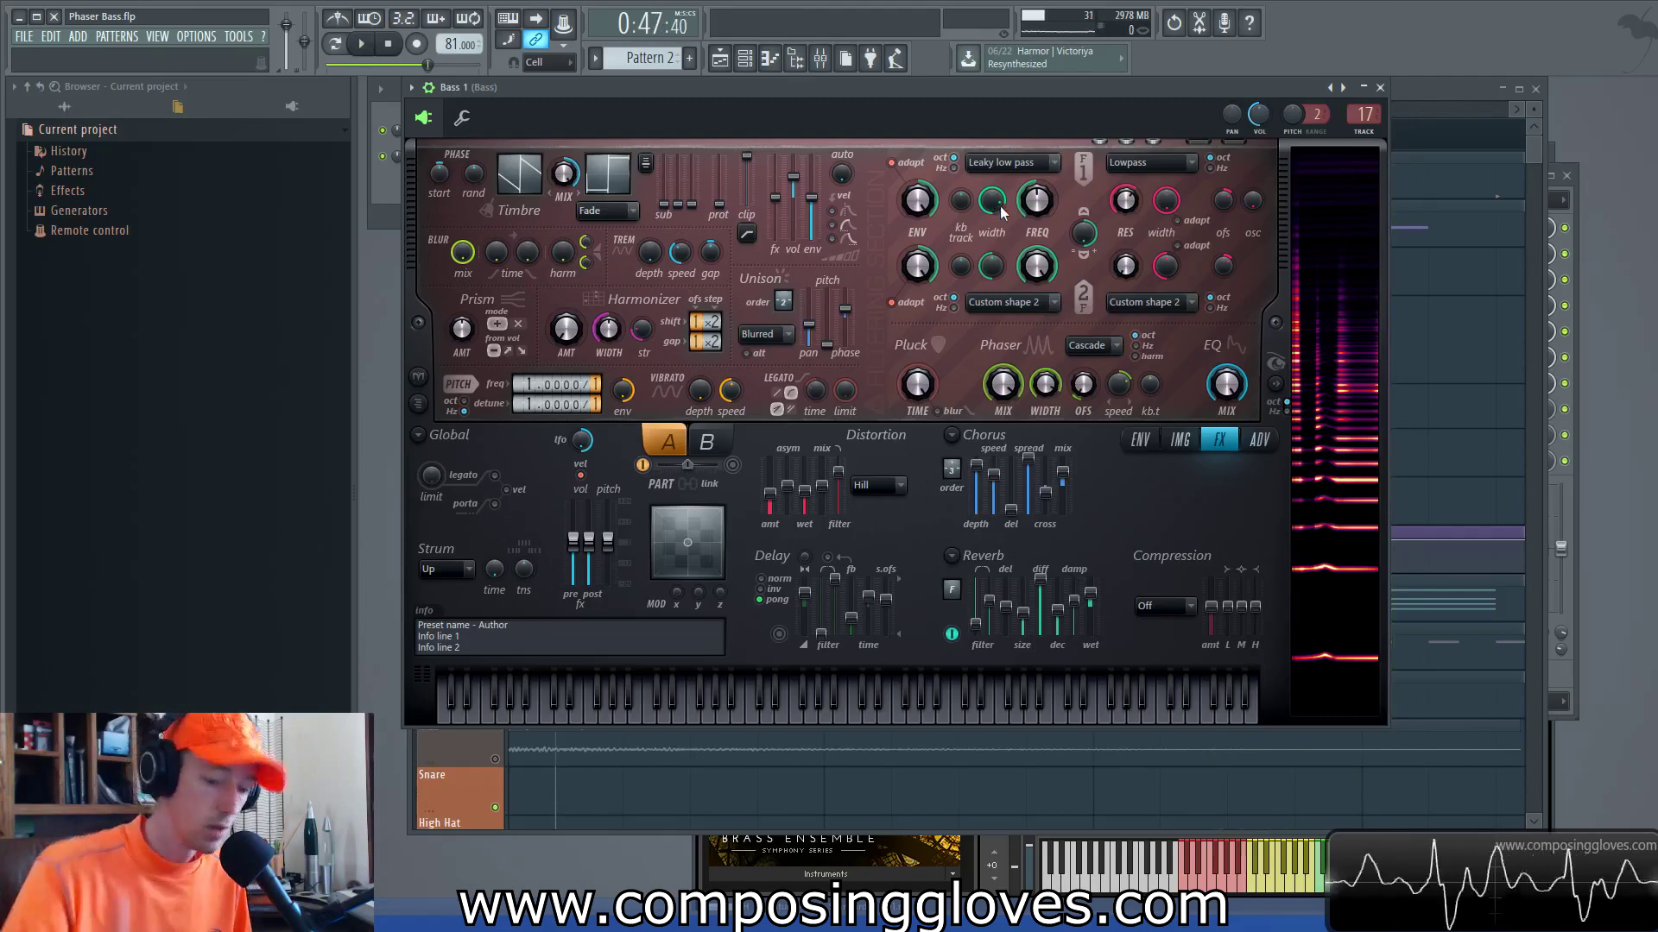
pyautogui.moveTo(998, 200); pyautogui.dragTo(997, 226)
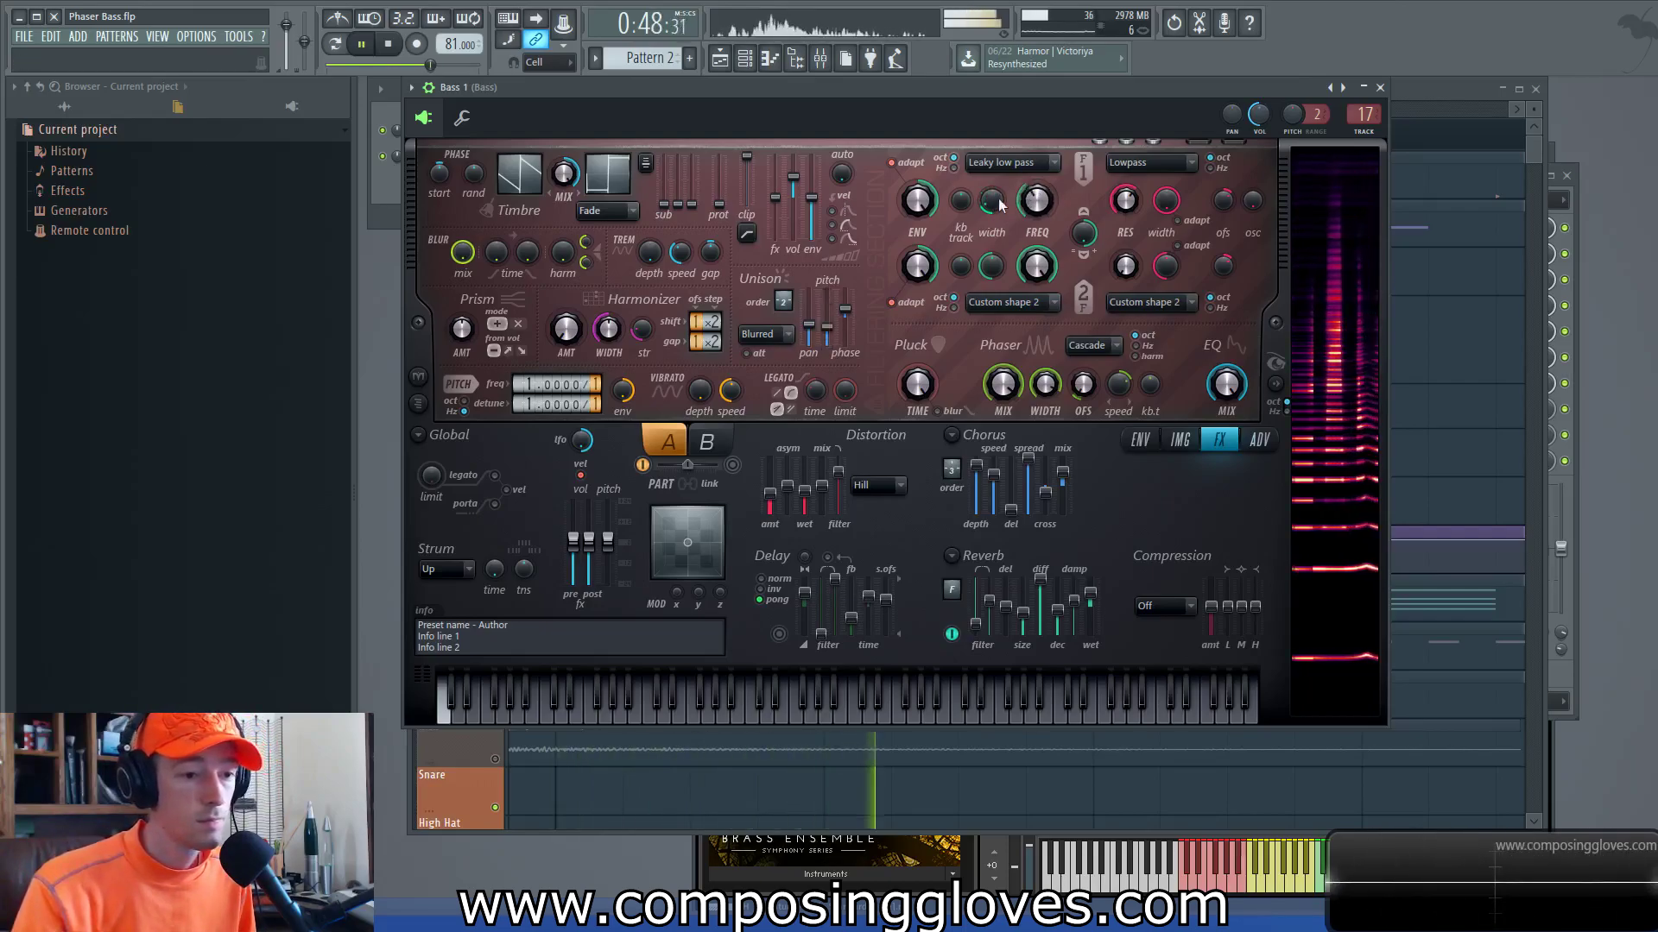
pyautogui.press('space')
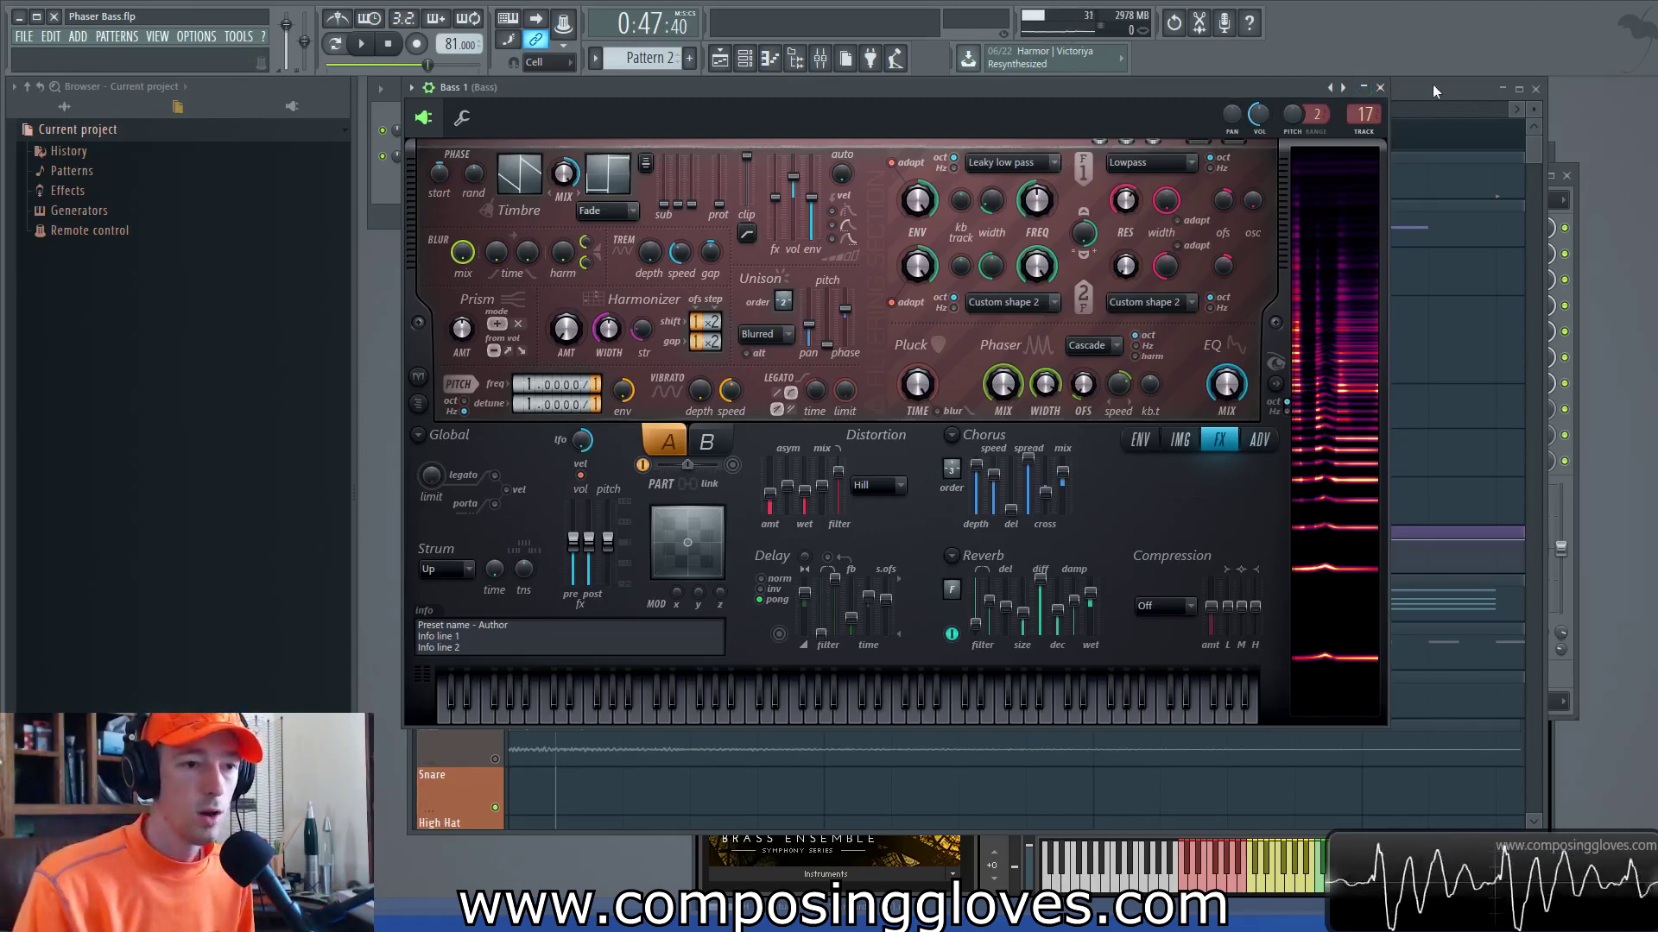
# Step: Close the Bass 1 Harmor window, play the automated bass from bar 17, and reopen Bass 1 from the channel rack
pyautogui.click(1380, 87)
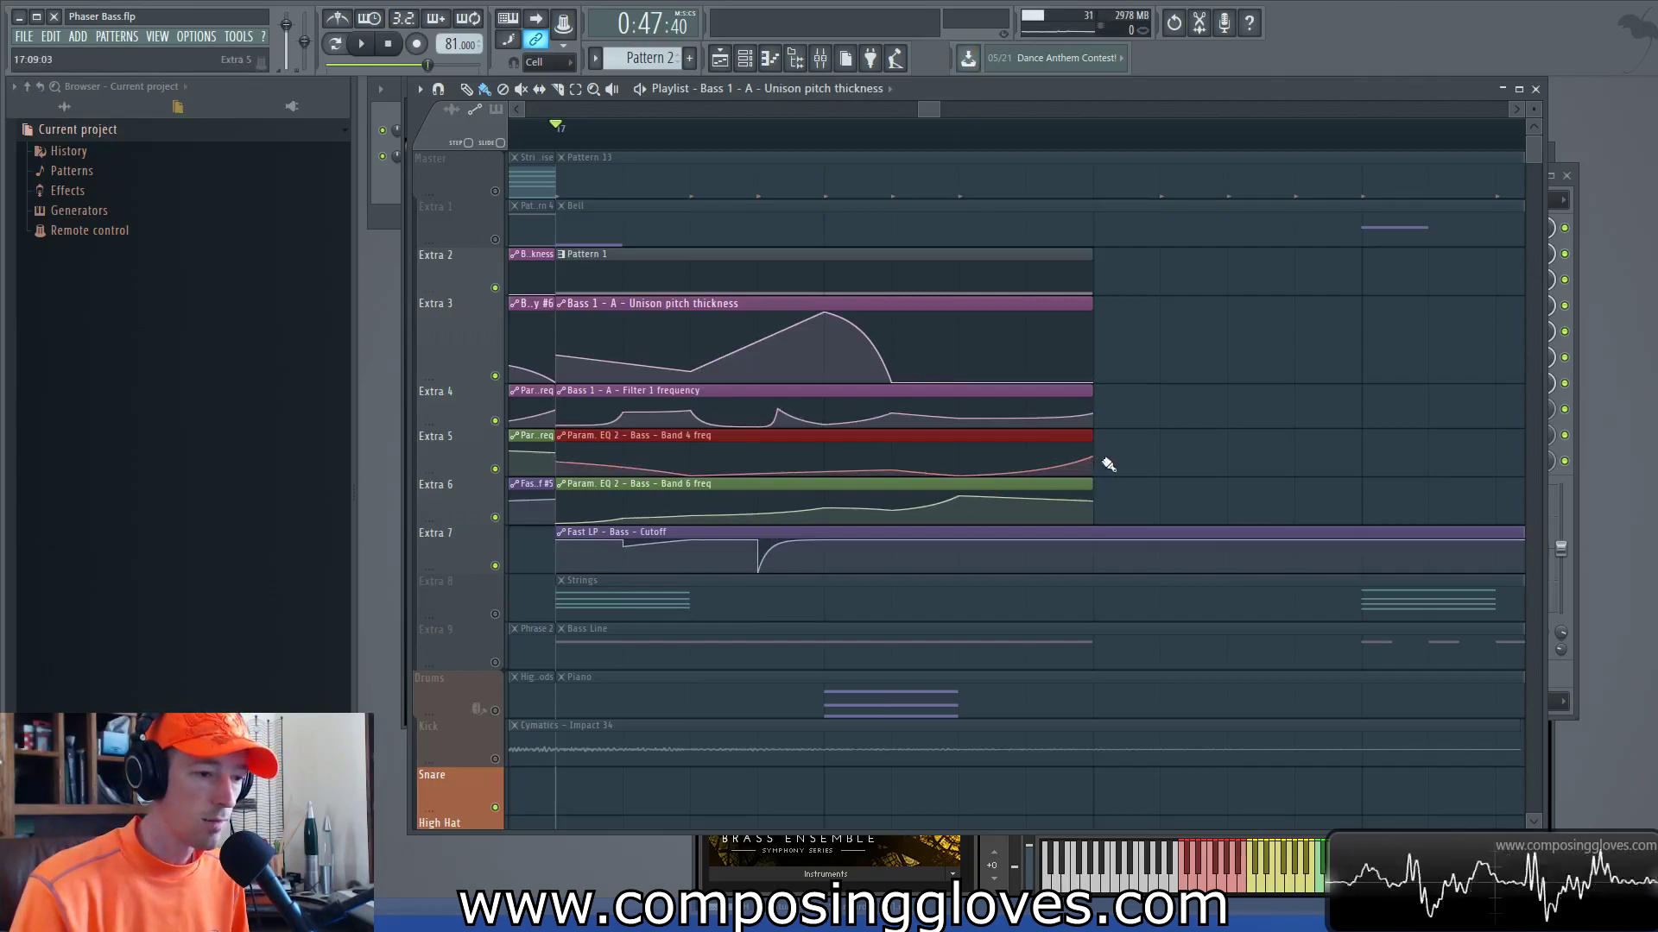
pyautogui.press('space')
pyautogui.press('space')
pyautogui.press('F6')
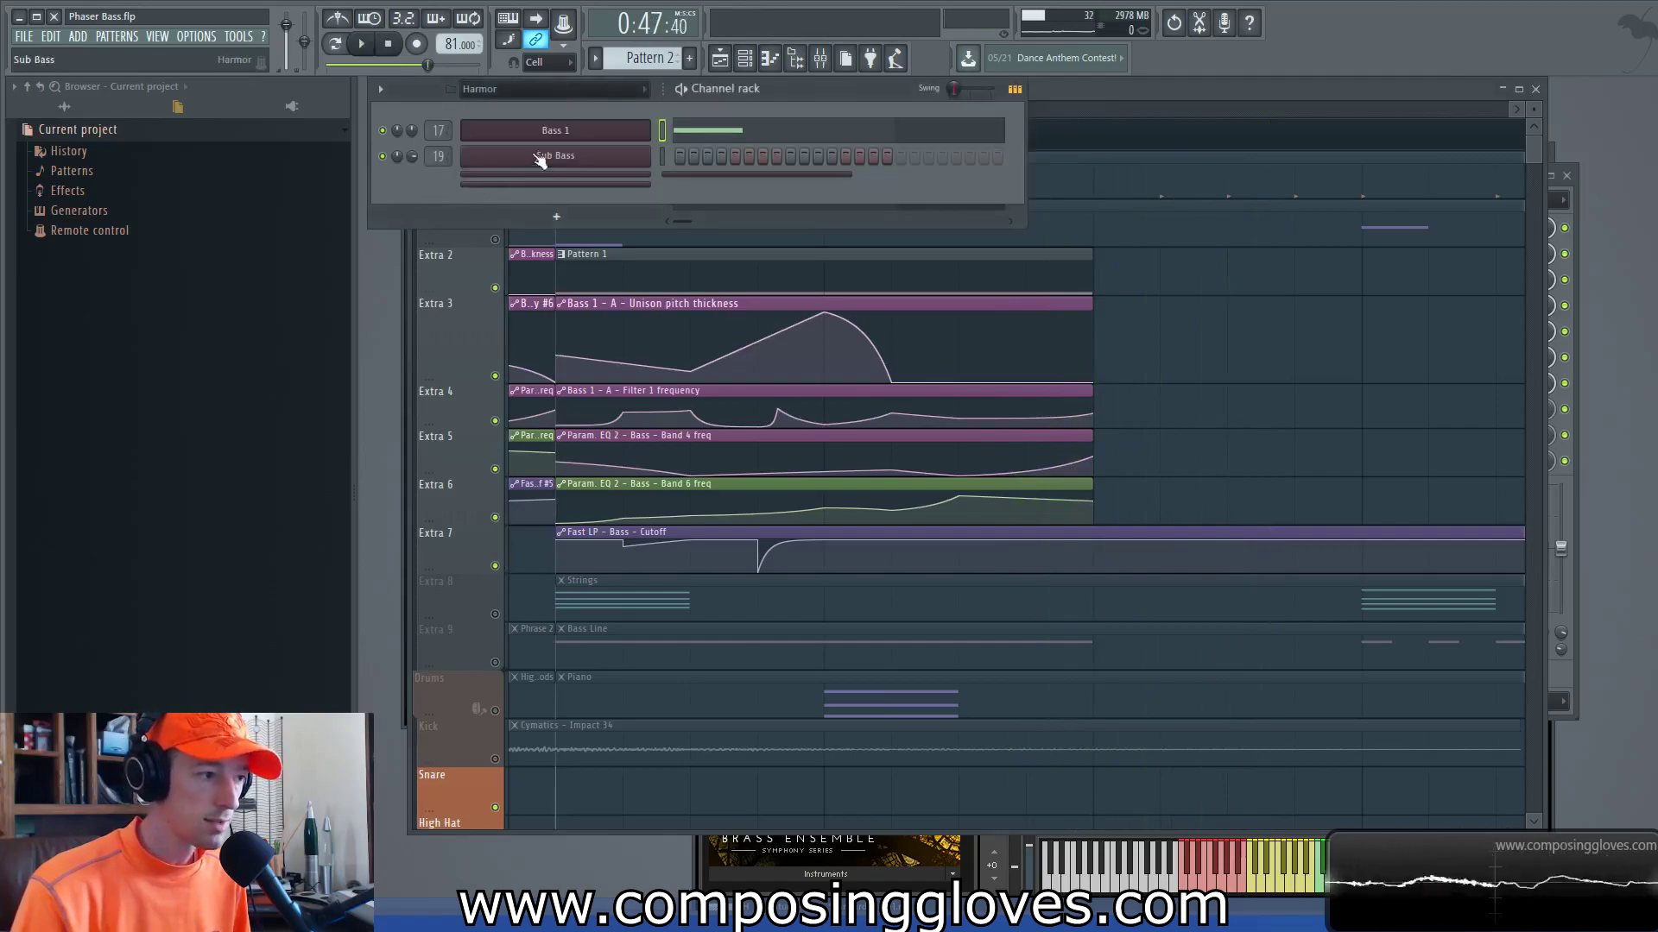
pyautogui.click(550, 137)
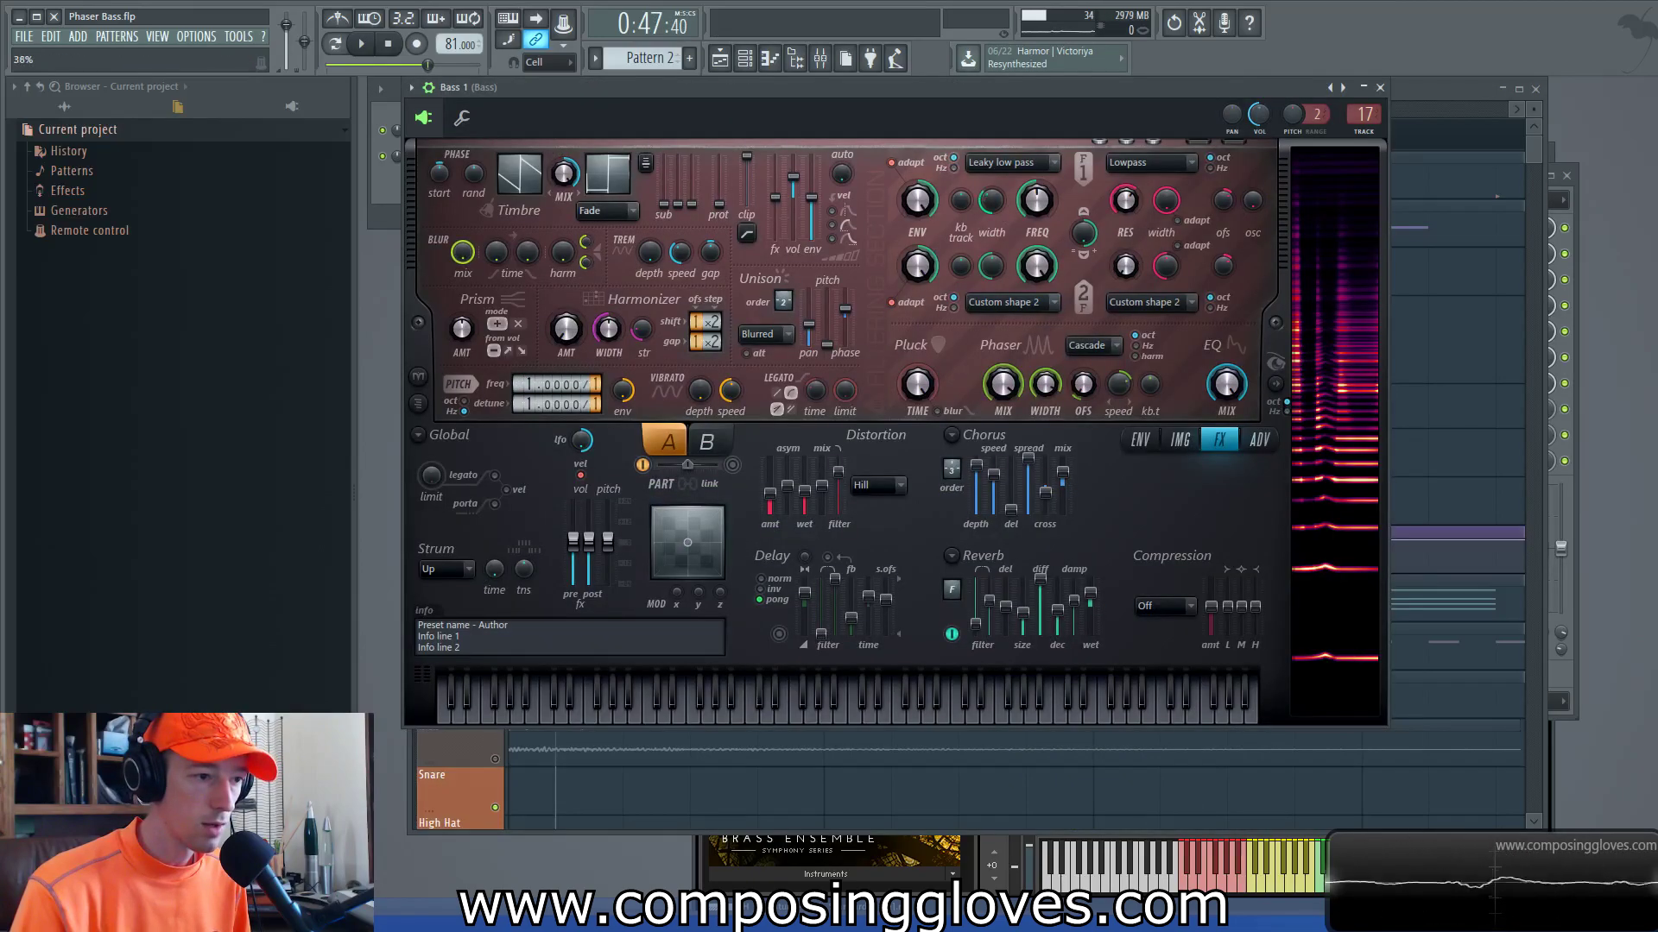
# Step: Replay the bass with different filter 1 widths down to 19%, raise the width to 100%, and set it to 20%
pyautogui.press('space')
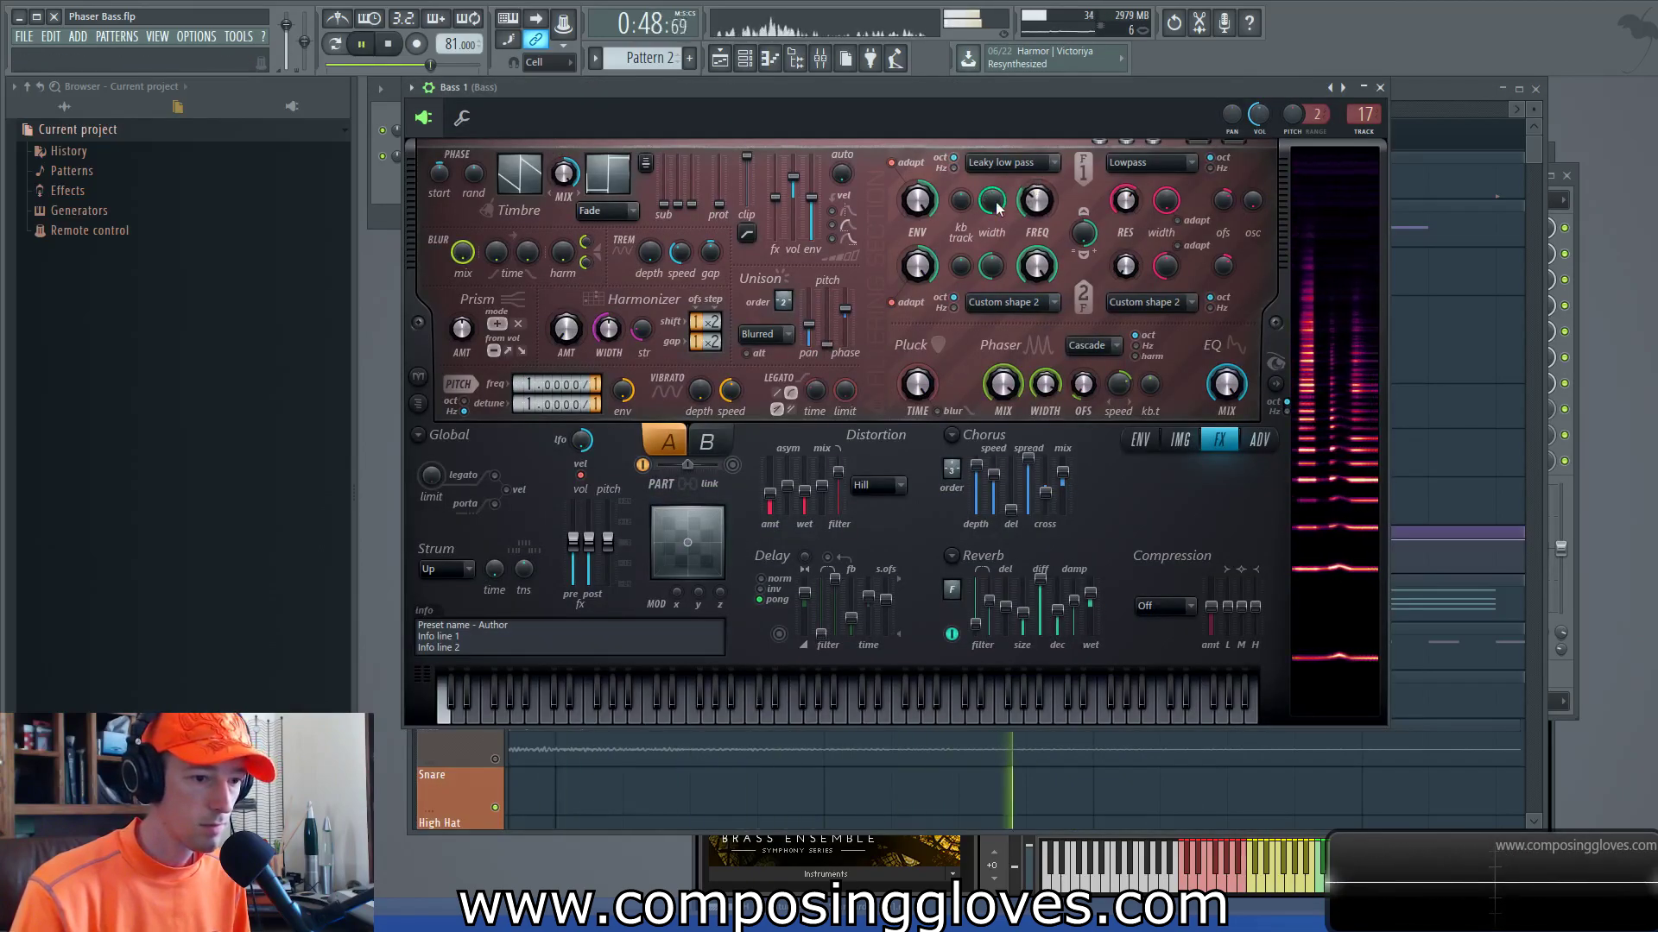
pyautogui.press('space')
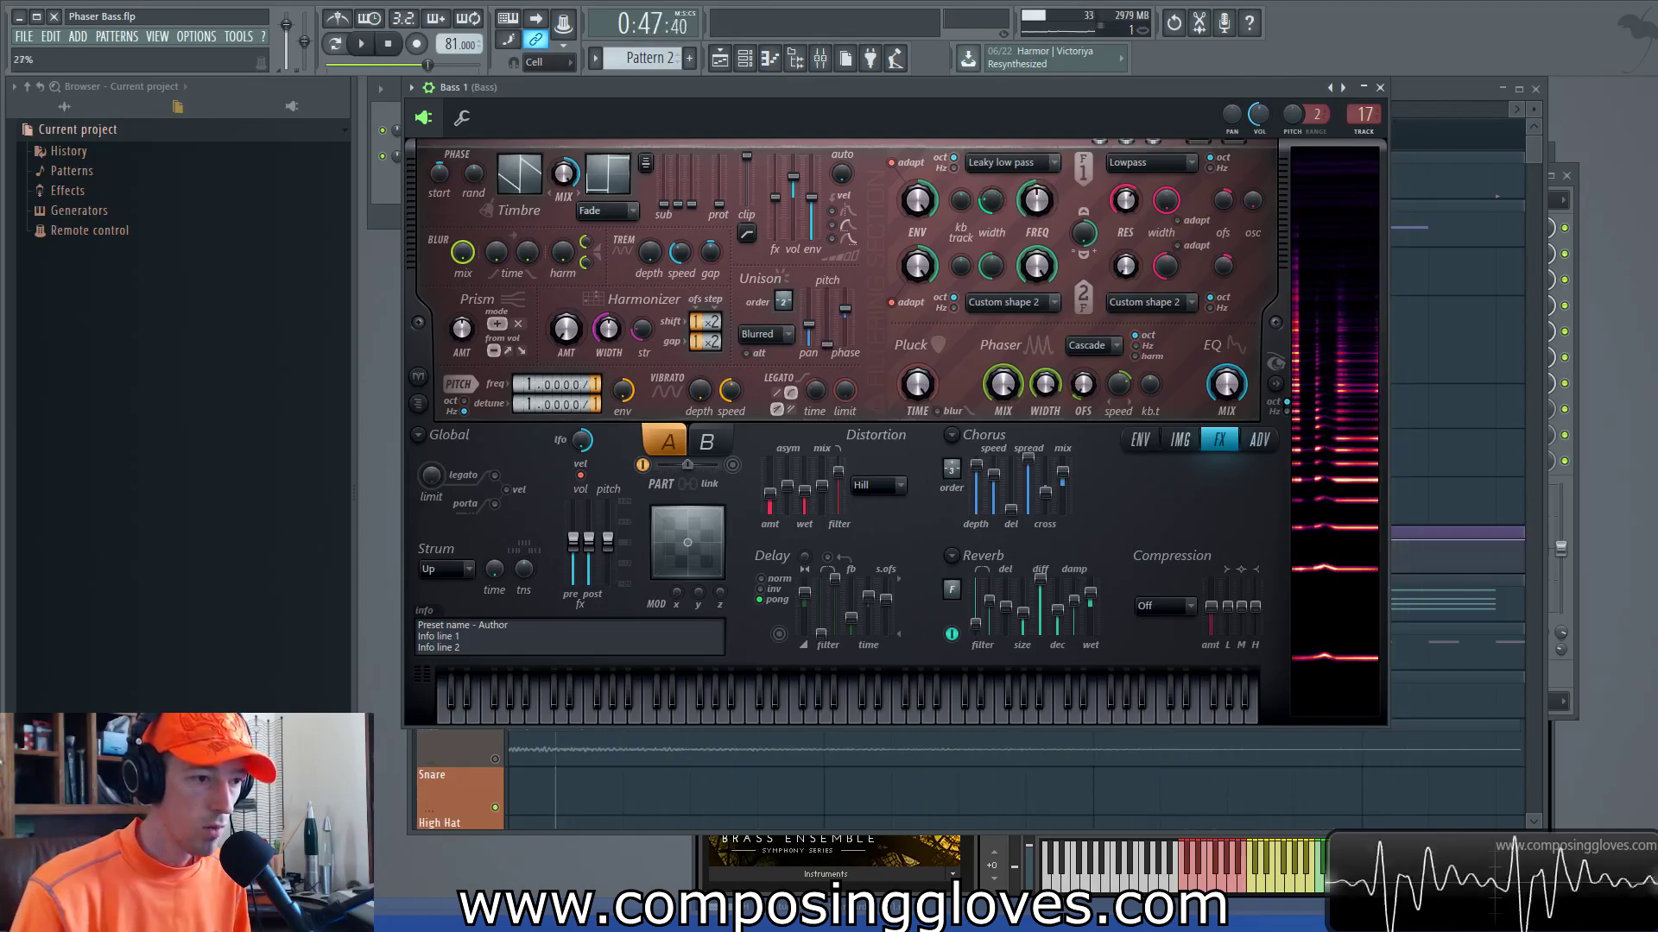
pyautogui.press('space')
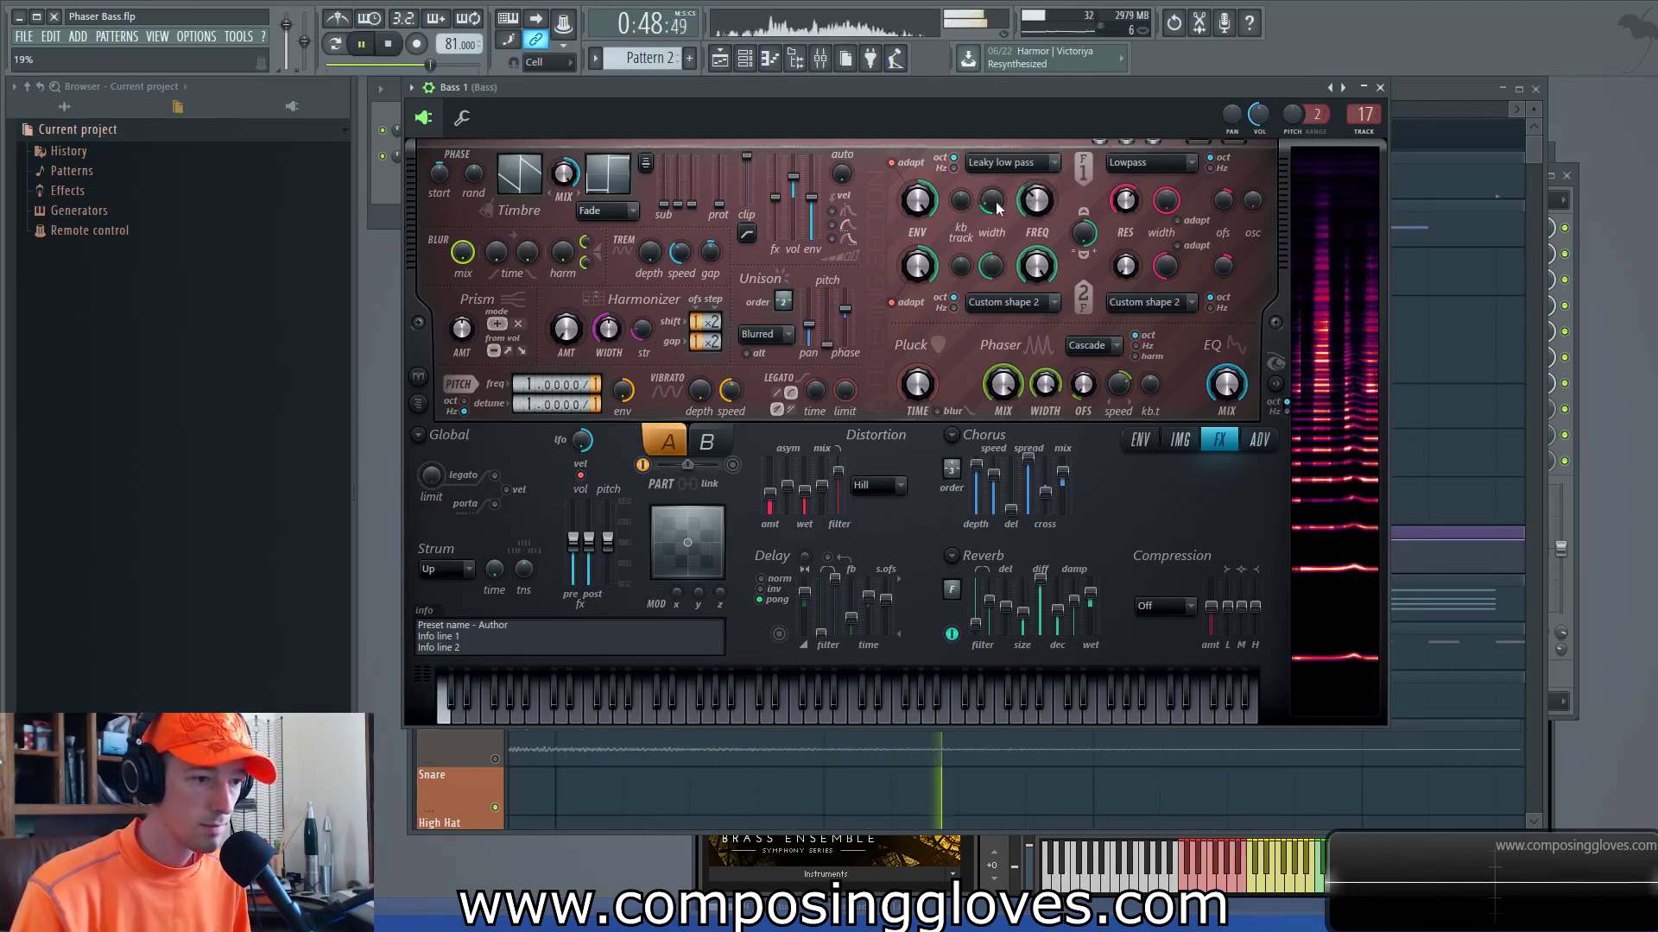
pyautogui.press('space')
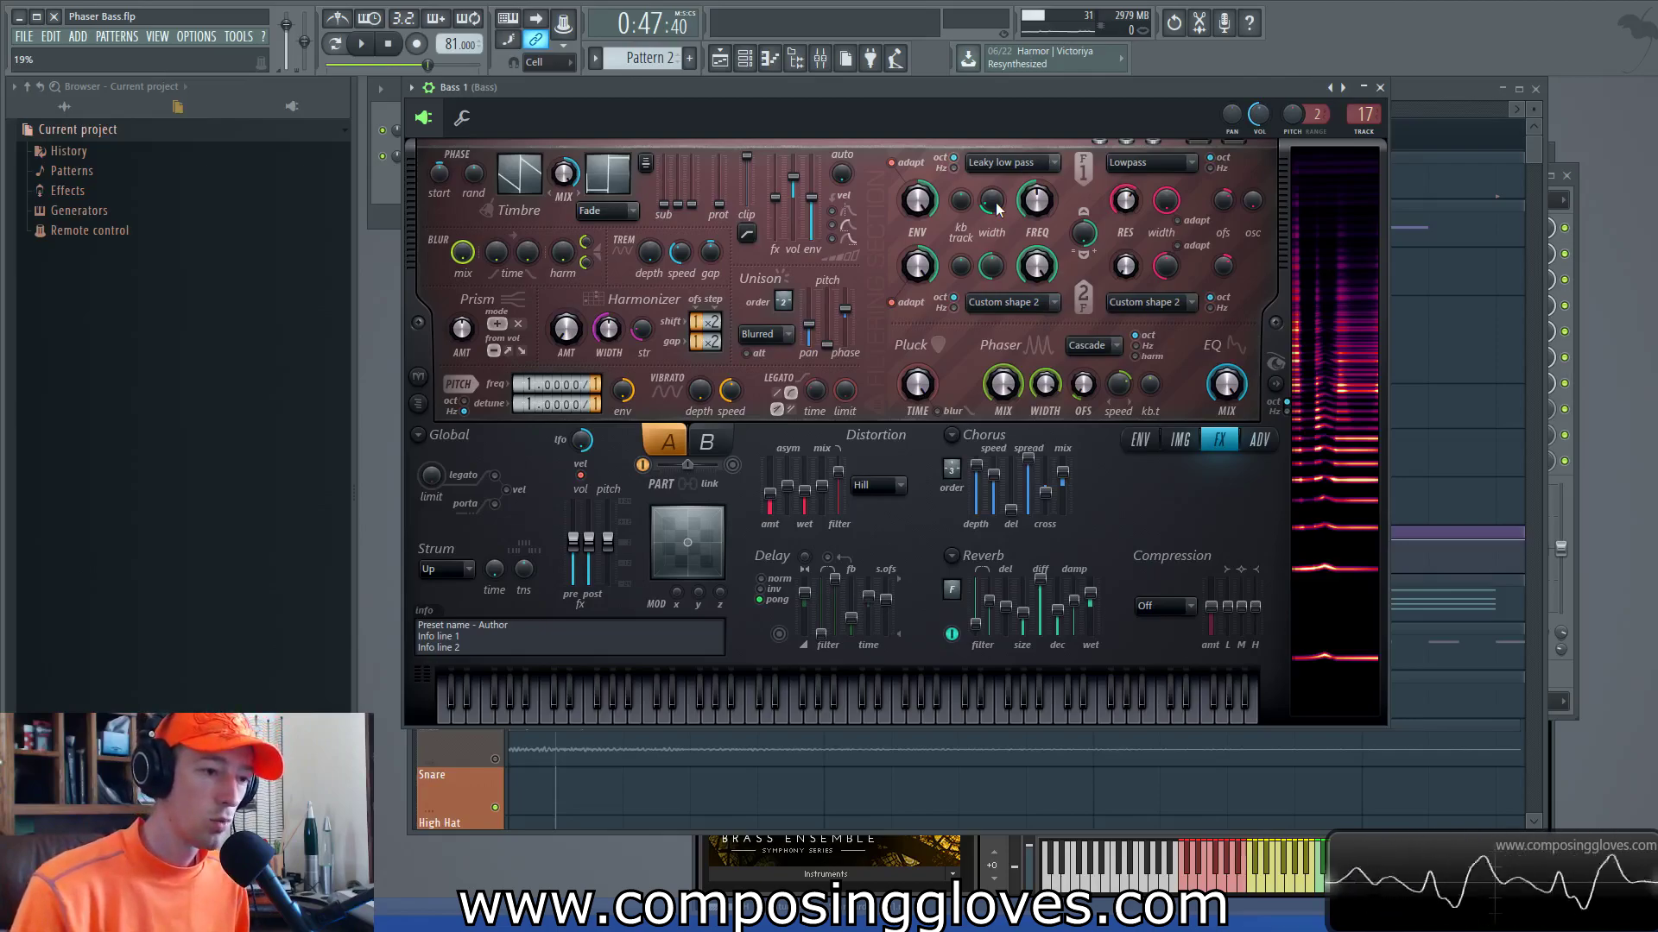
pyautogui.moveTo(997, 202); pyautogui.dragTo(996, 121)
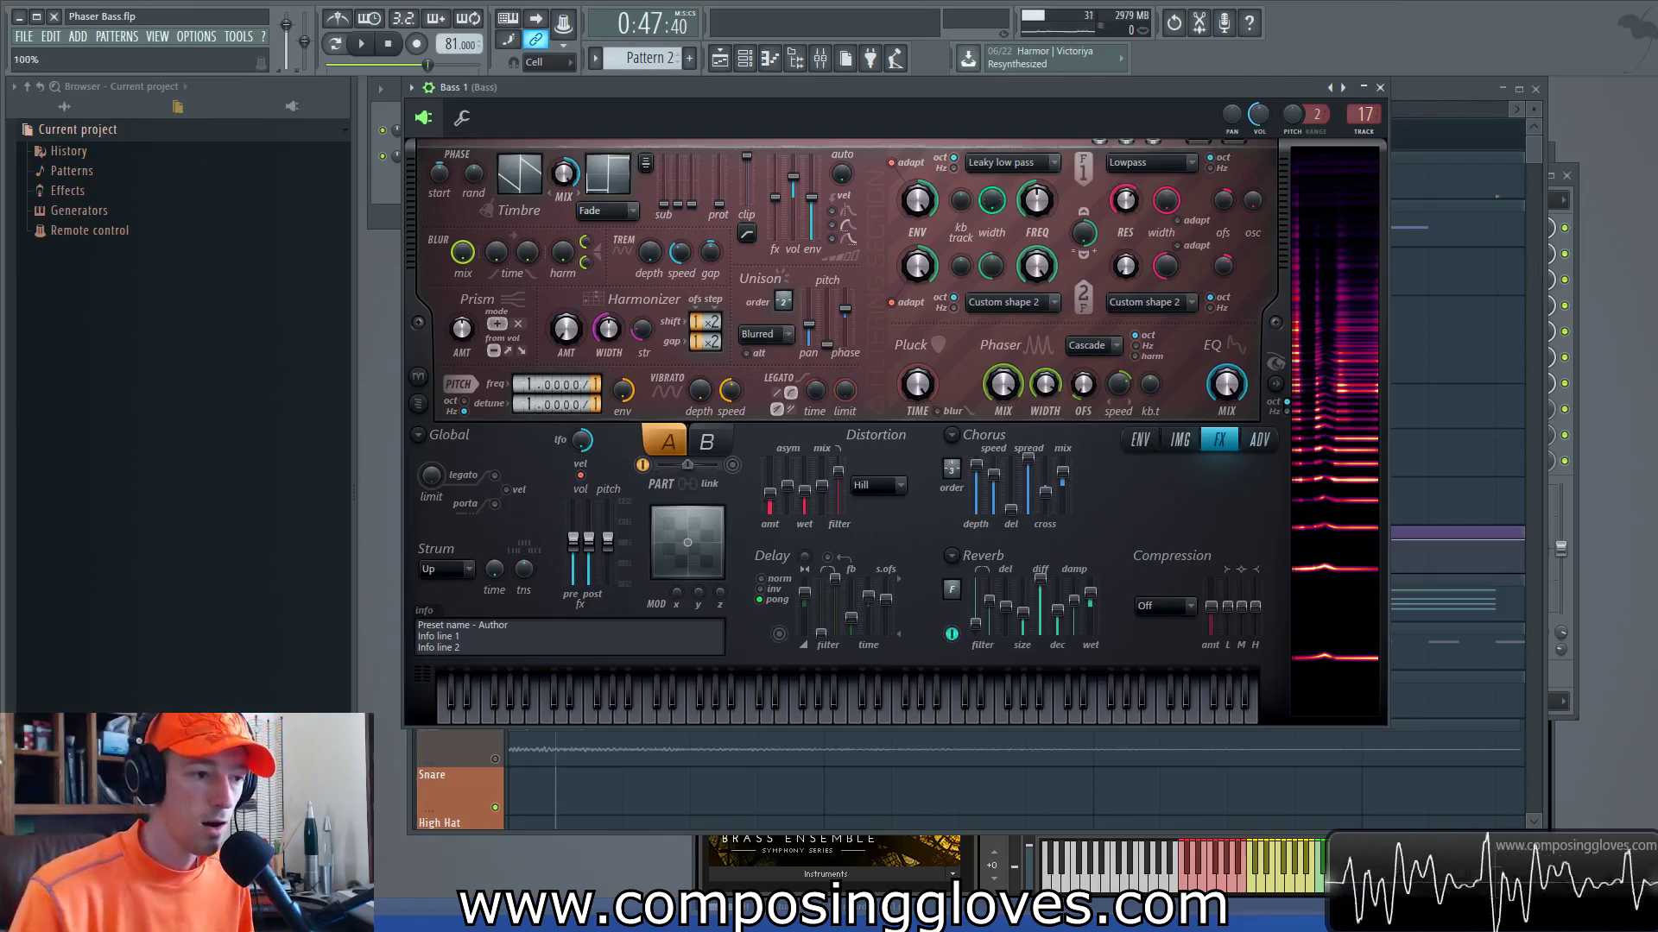
pyautogui.moveTo(996, 204); pyautogui.dragTo(996, 276)
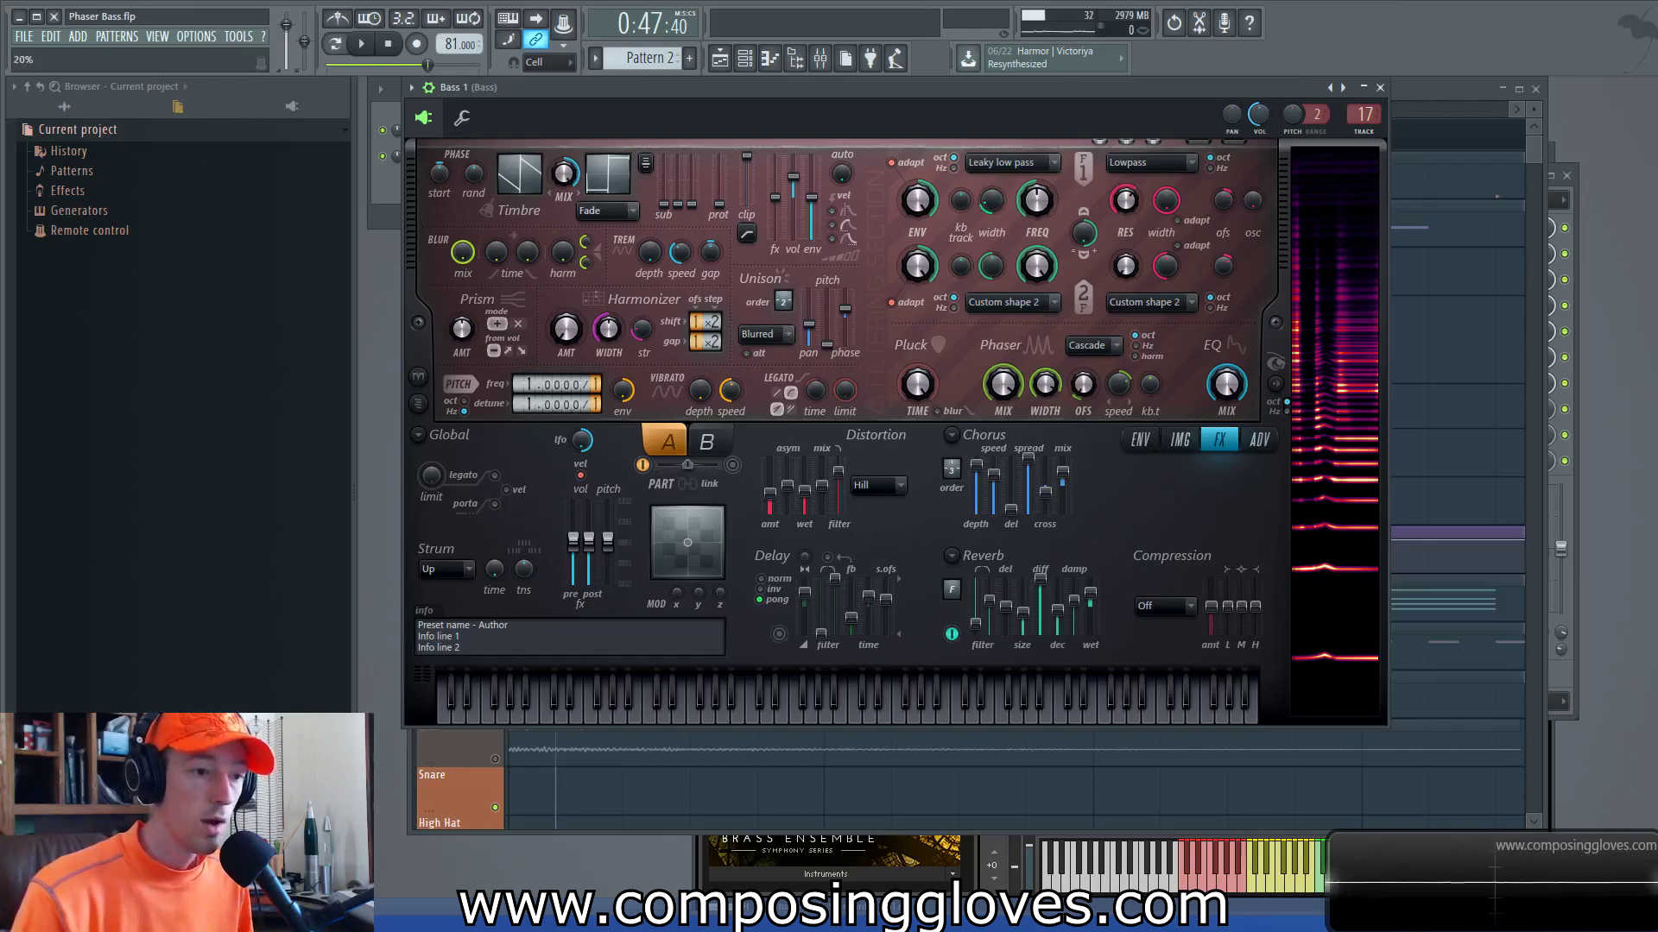
# Step: Select the playlist time range of the Pattern 1 clip from bar 17 and create an automation clip for Bass 1's filter 1 width
pyautogui.click(1421, 98)
pyautogui.scroll(-2, 658, 389)
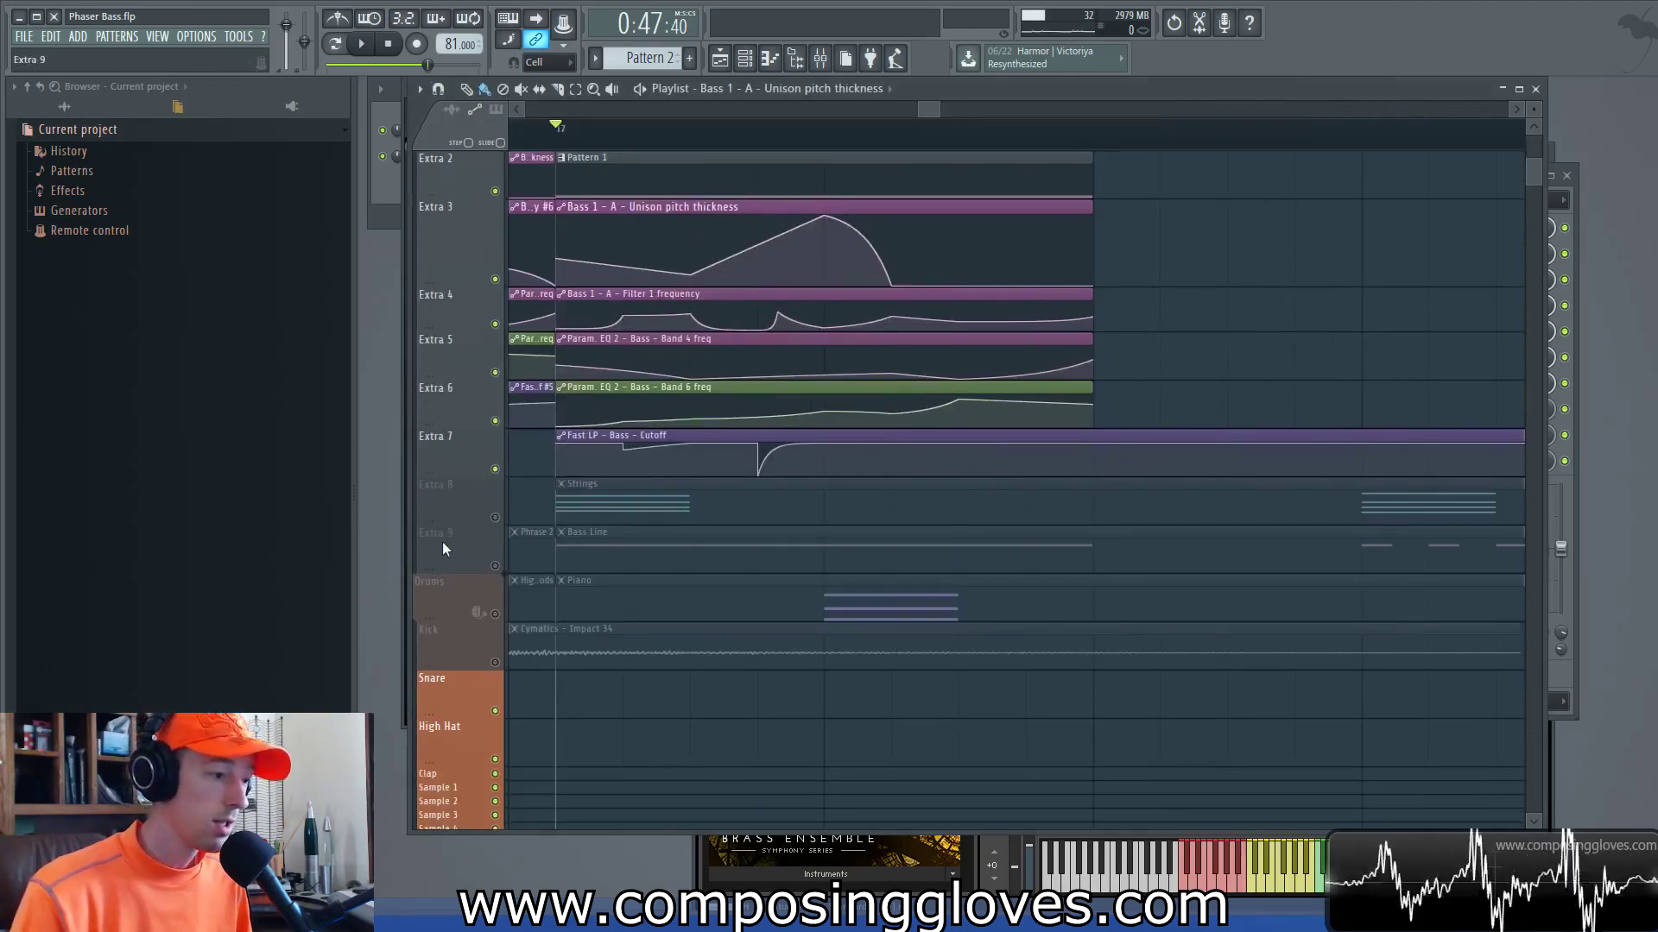
pyautogui.moveTo(555, 138); pyautogui.dragTo(1093, 173)
pyautogui.click(820, 58)
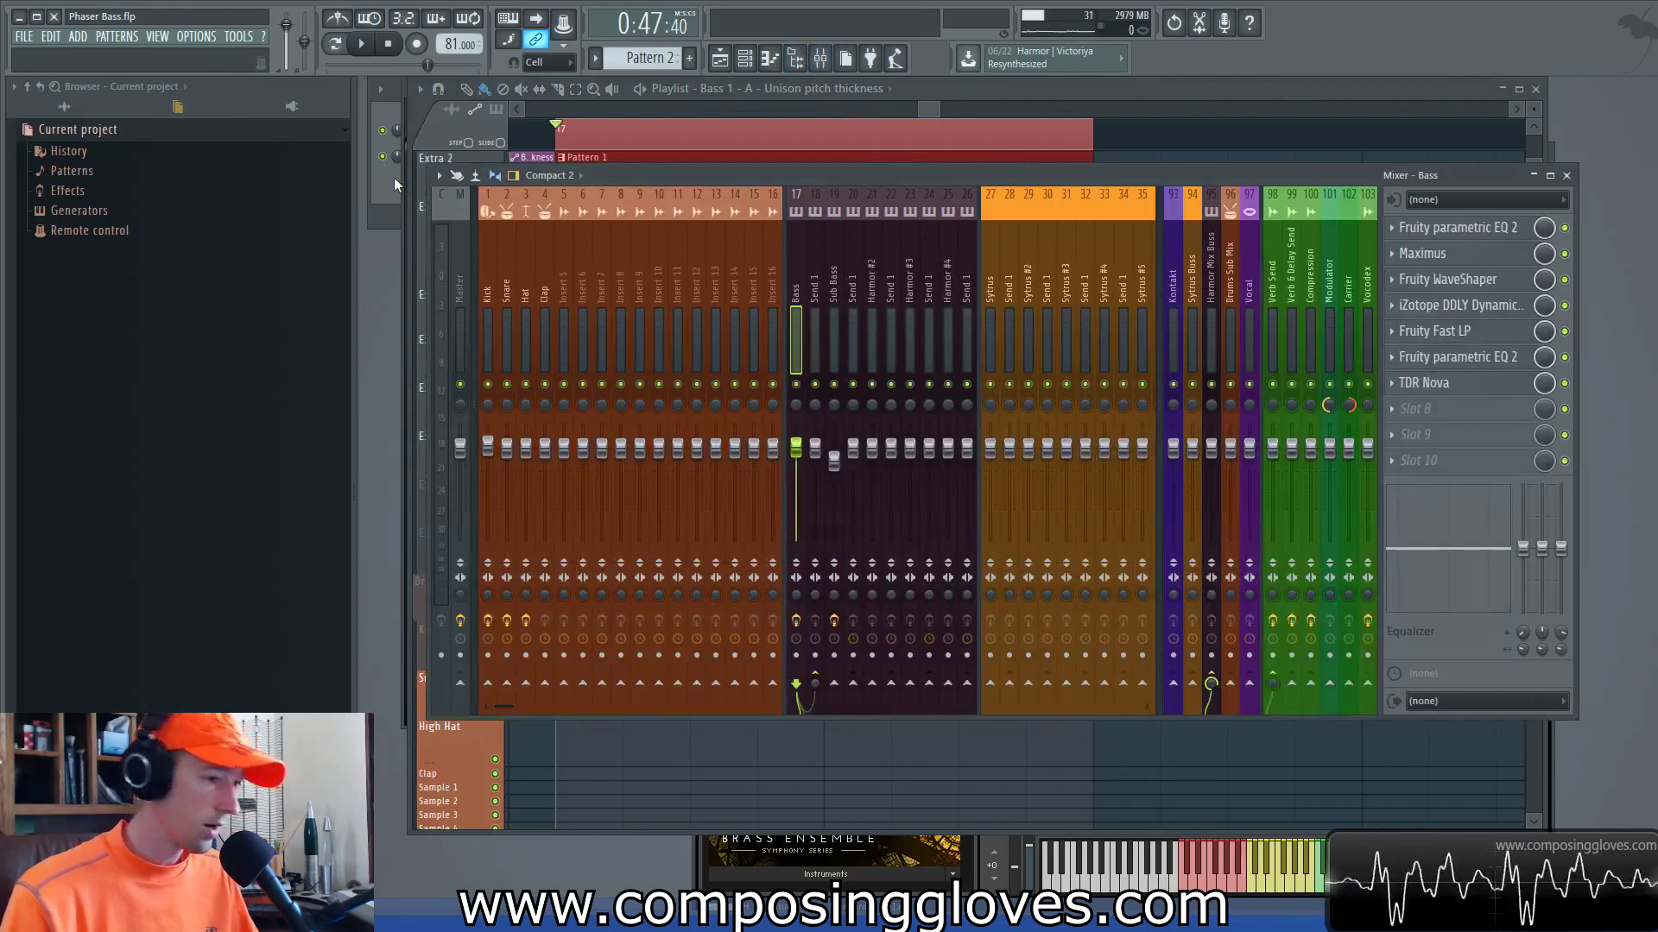
pyautogui.press('Tab')
pyautogui.press('Tab')
pyautogui.press('Tab')
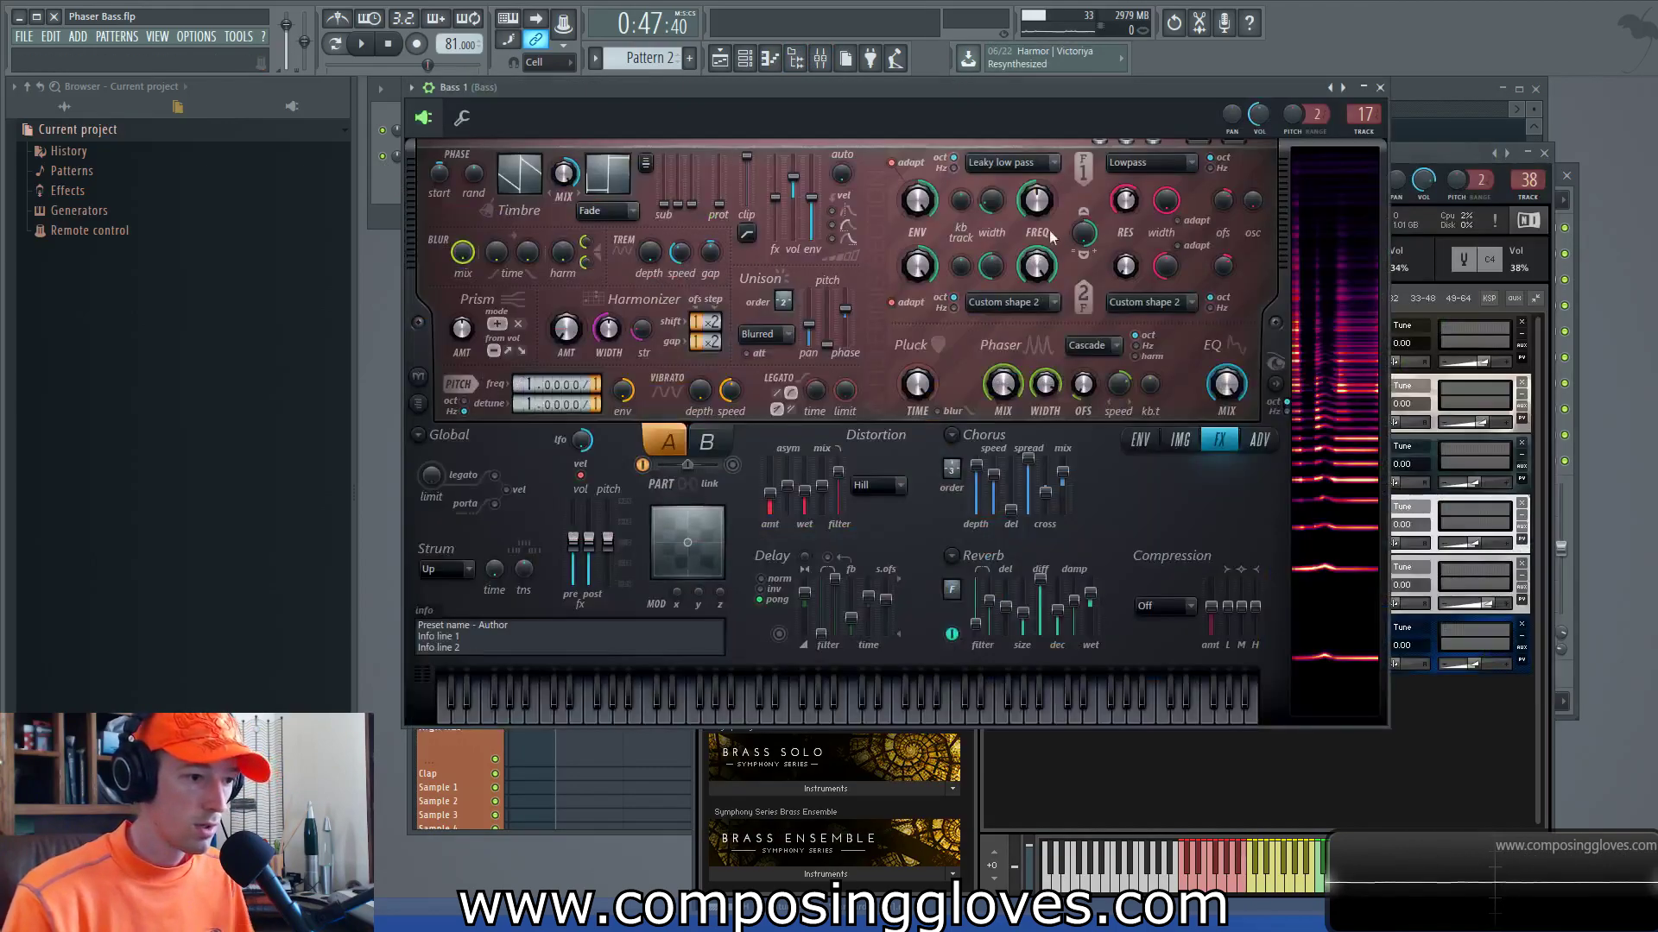
pyautogui.rightClick(991, 197)
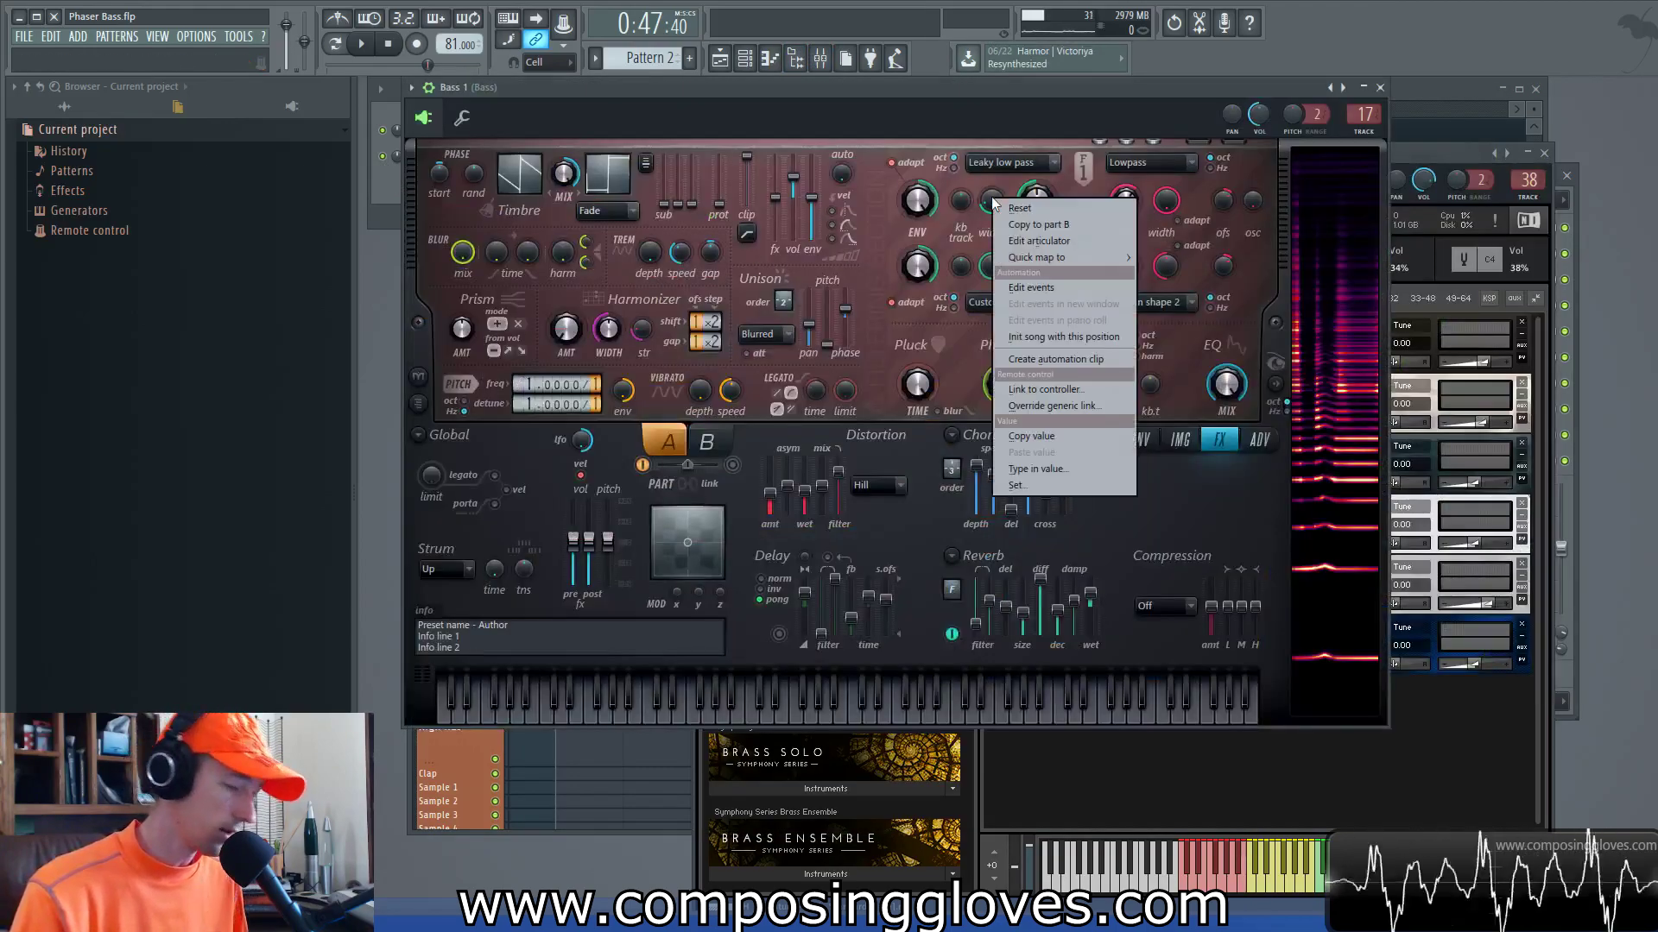
pyautogui.click(1055, 359)
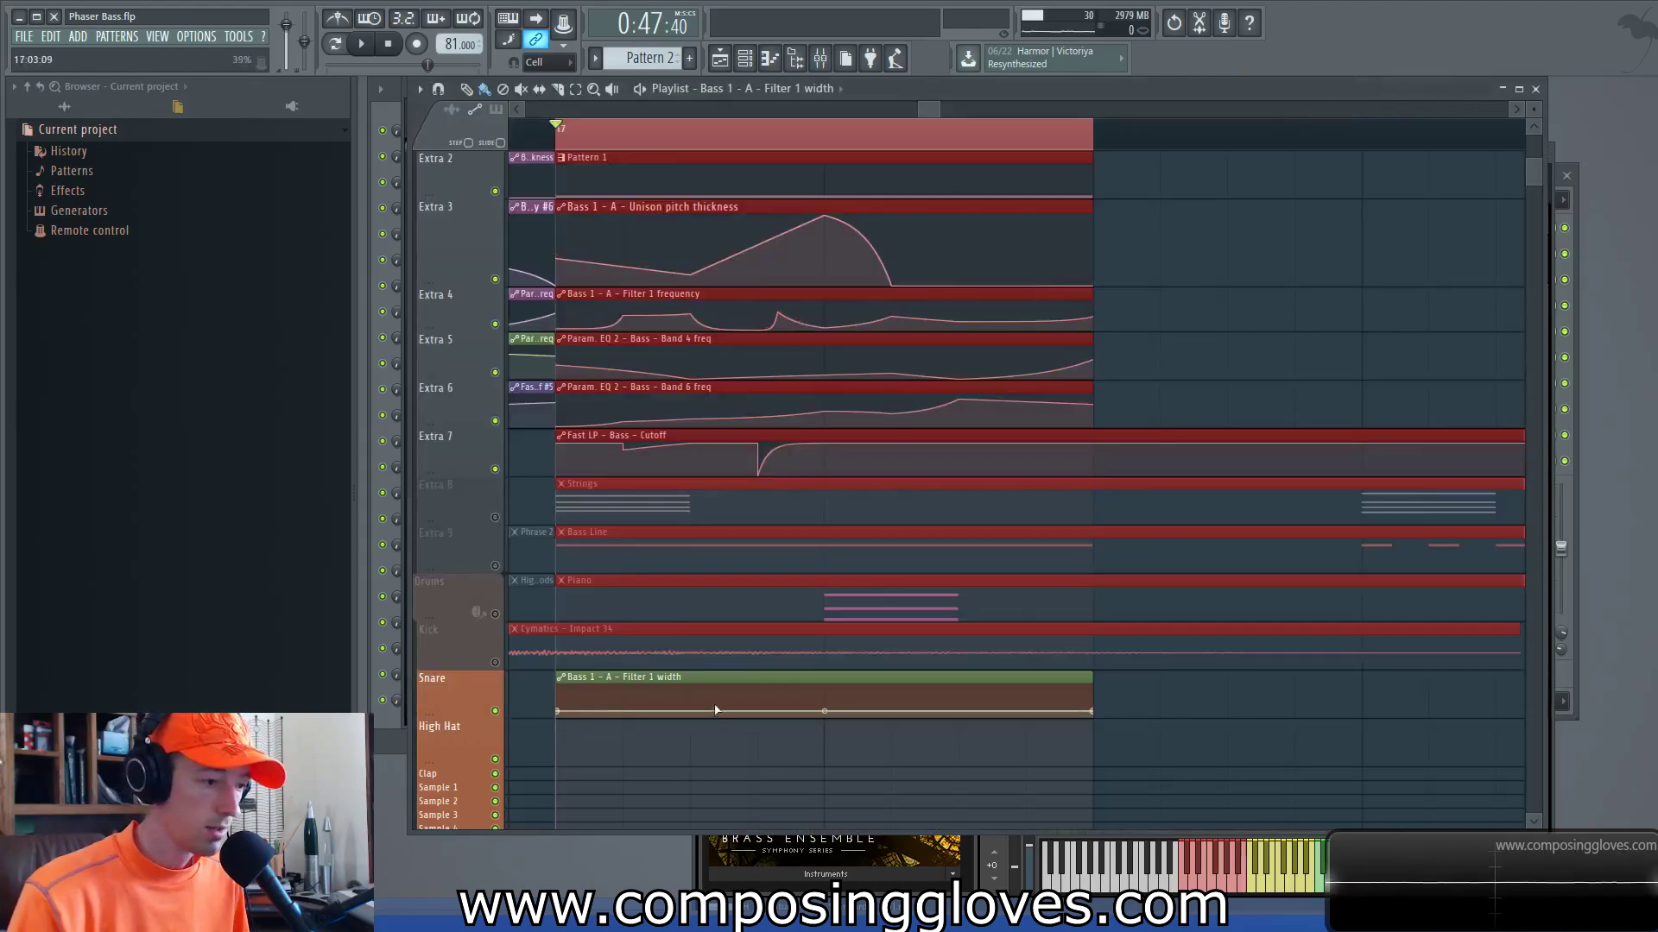
# Step: Raise the start of the filter 1 width curve, add a high point at 17:07:00 with a curved drop after it, and play it
pyautogui.moveTo(559, 711); pyautogui.dragTo(558, 688)
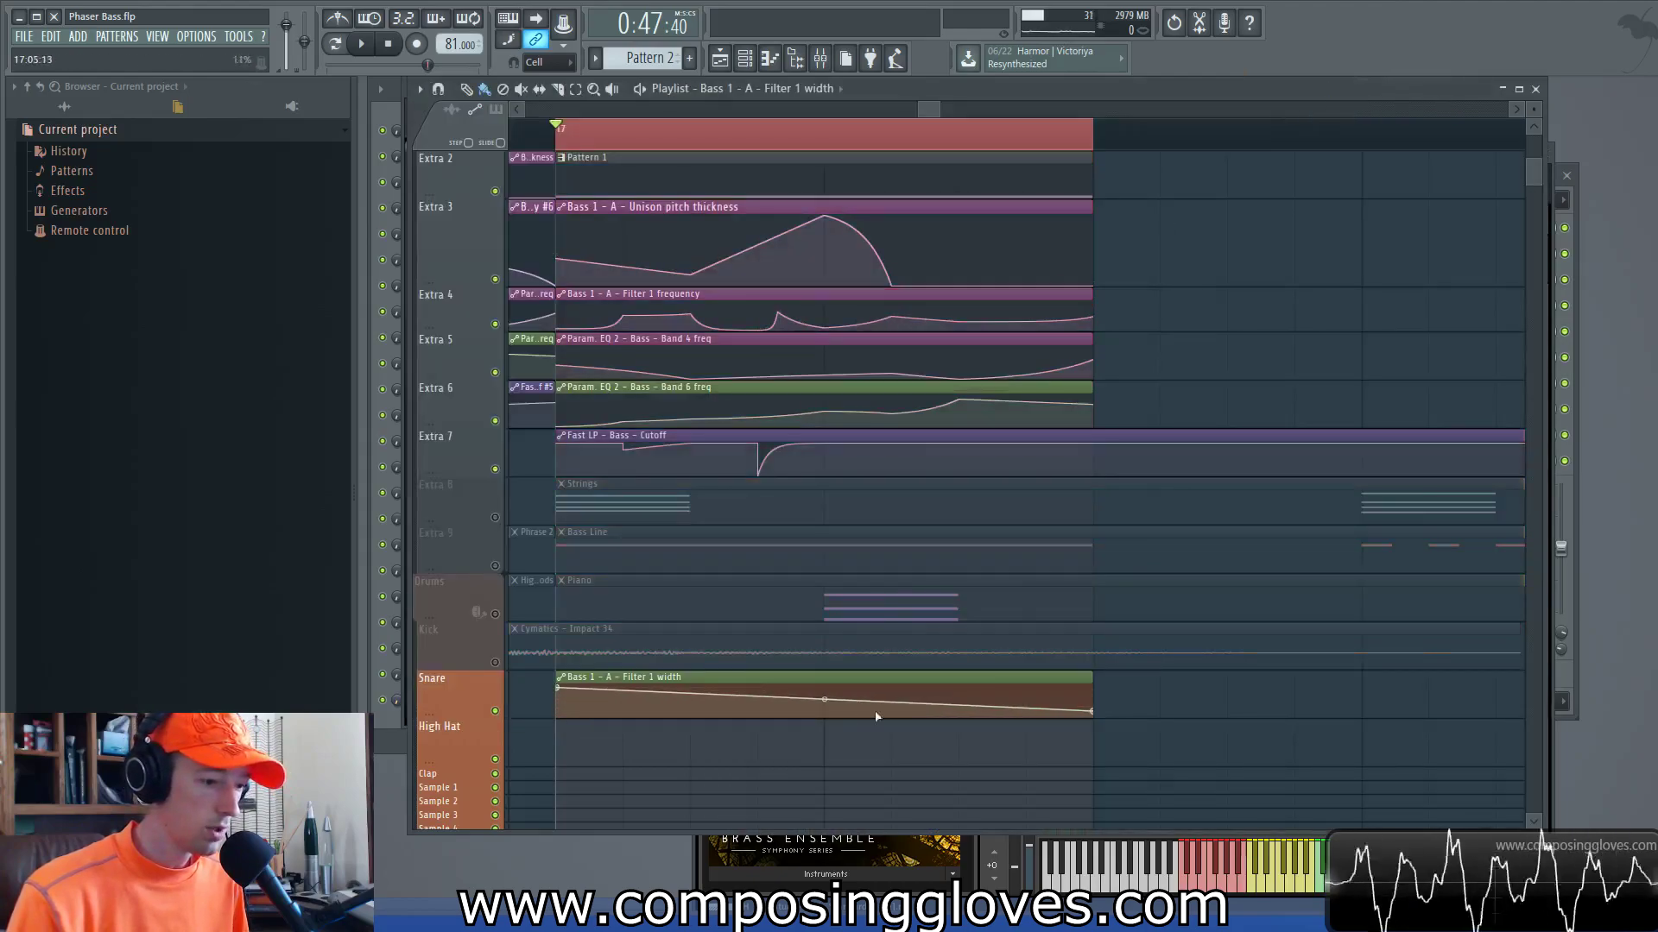
pyautogui.rightClick(973, 690)
pyautogui.moveTo(1026, 700); pyautogui.dragTo(1025, 712)
pyautogui.press('space')
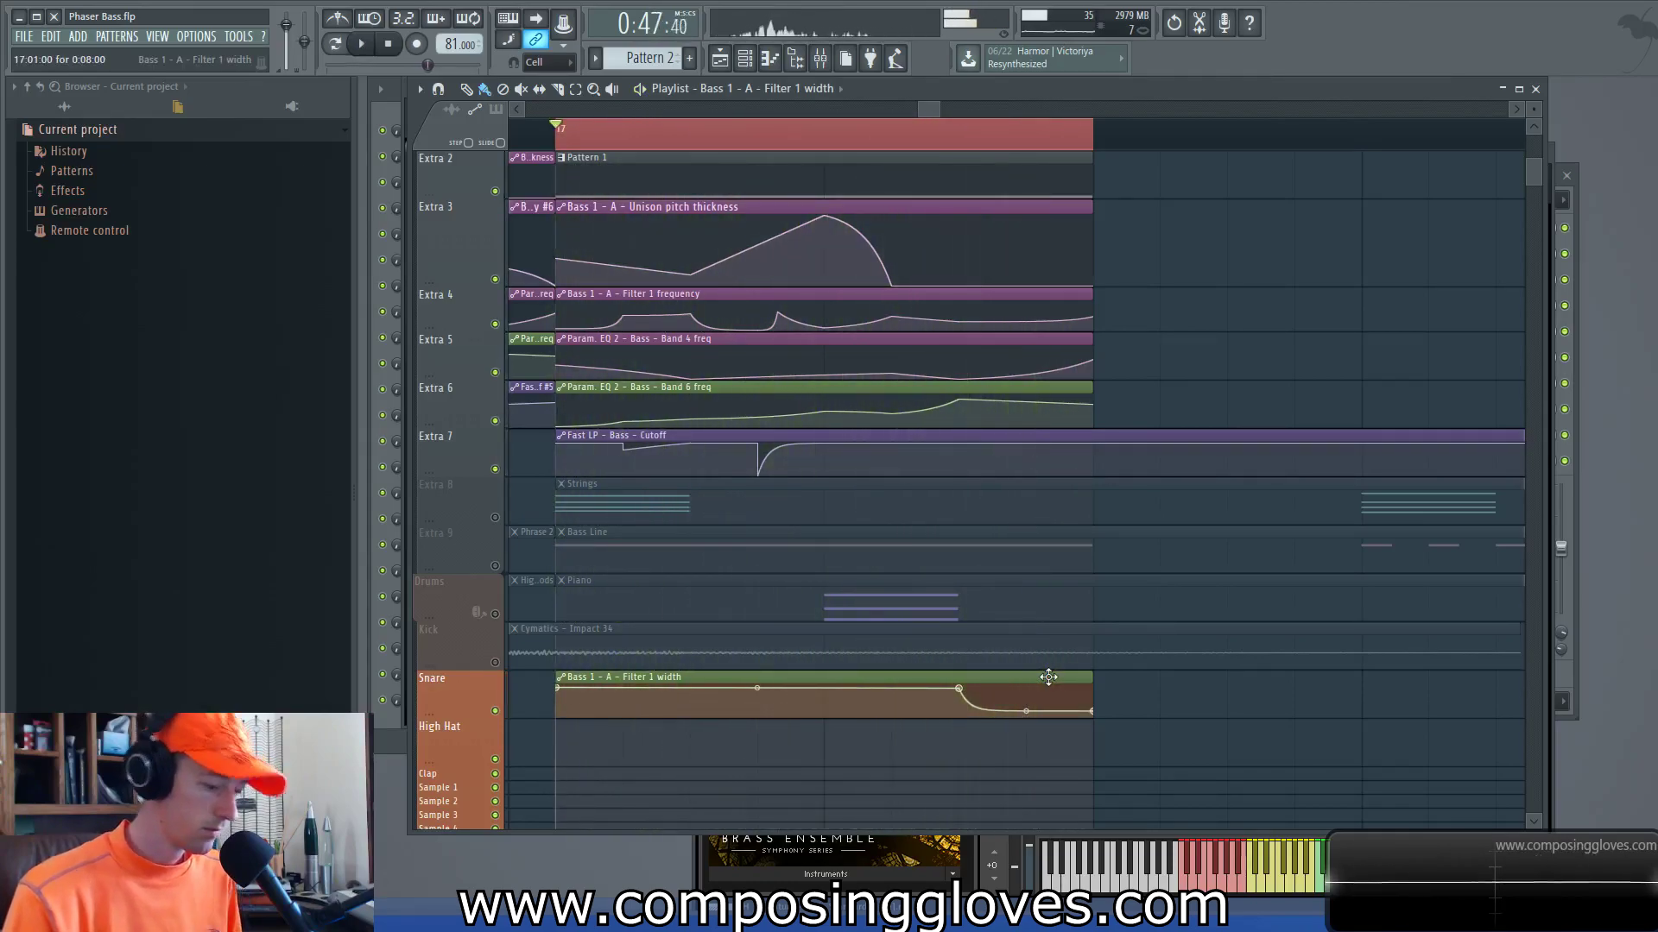
pyautogui.press('space')
pyautogui.press('space')
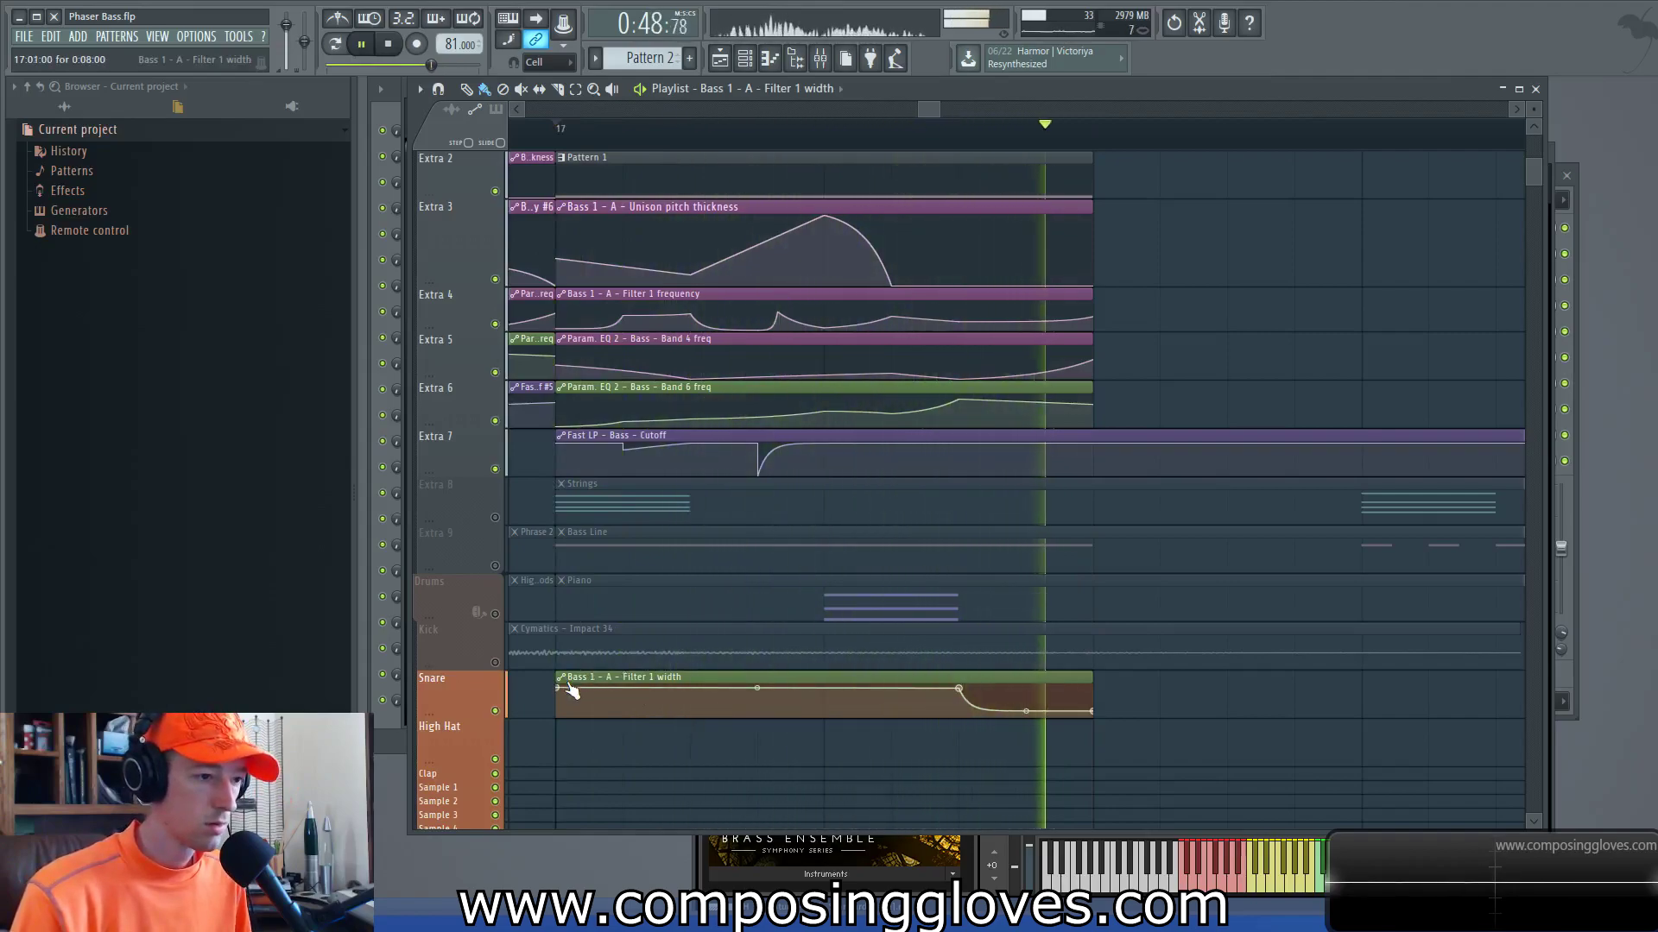
pyautogui.press('space')
# Step: Lower the filter 1 width curve's start point to 50% and its 17:07:00 point to 53%, and play the bass
pyautogui.moveTo(557, 688); pyautogui.dragTo(558, 701)
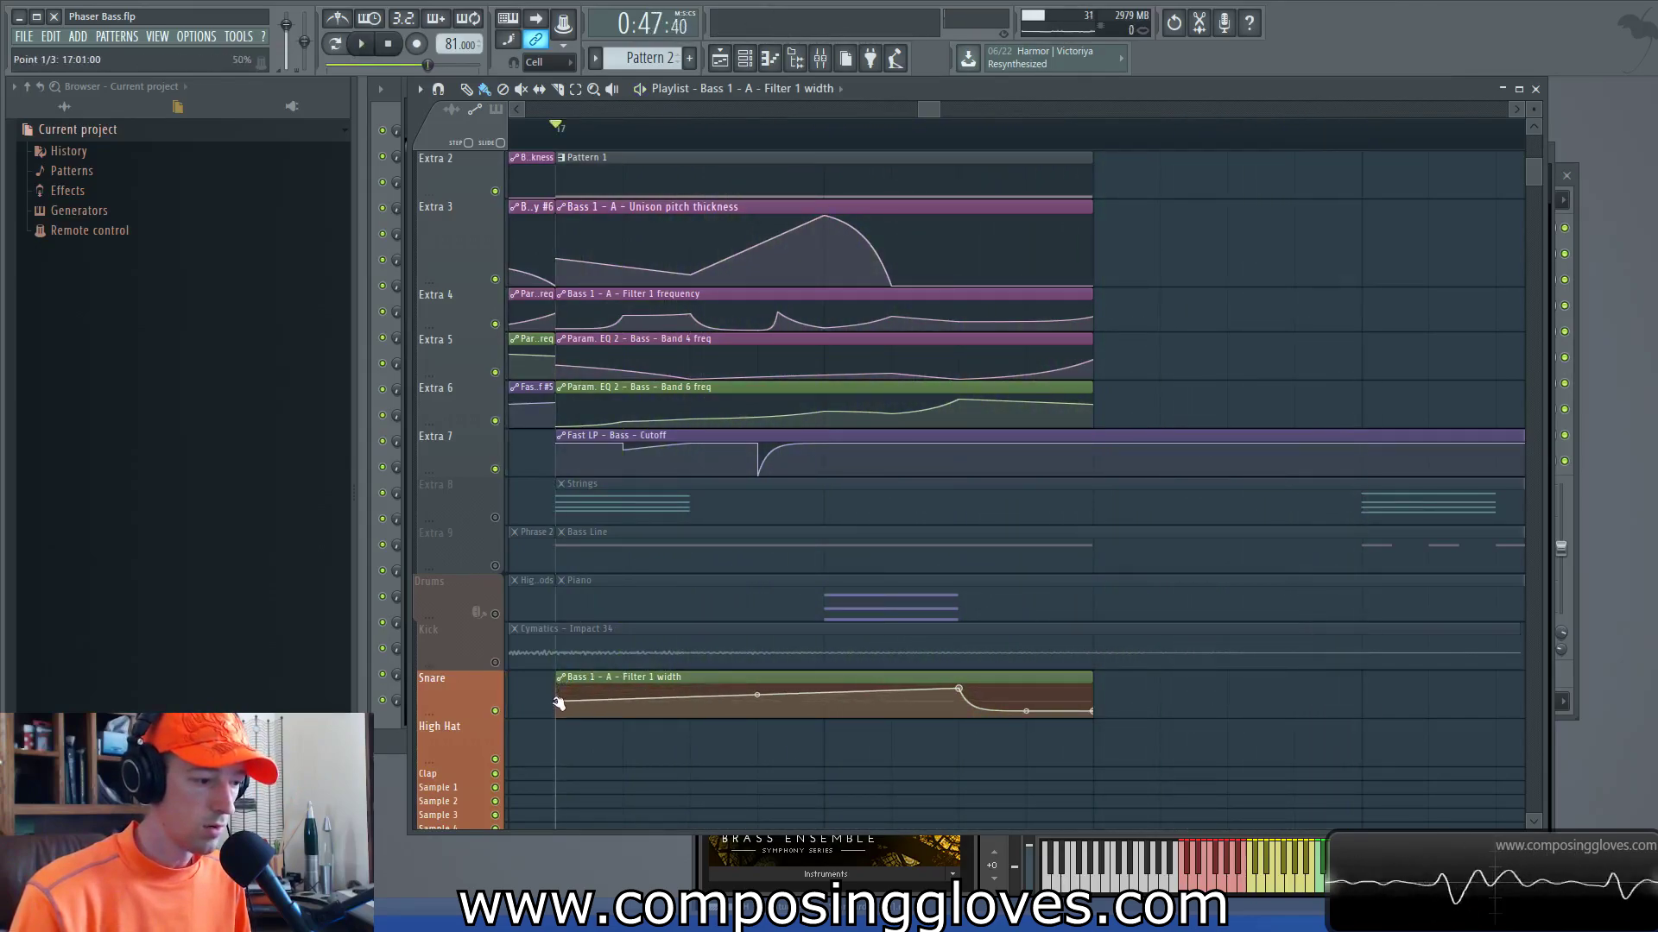
pyautogui.press('space')
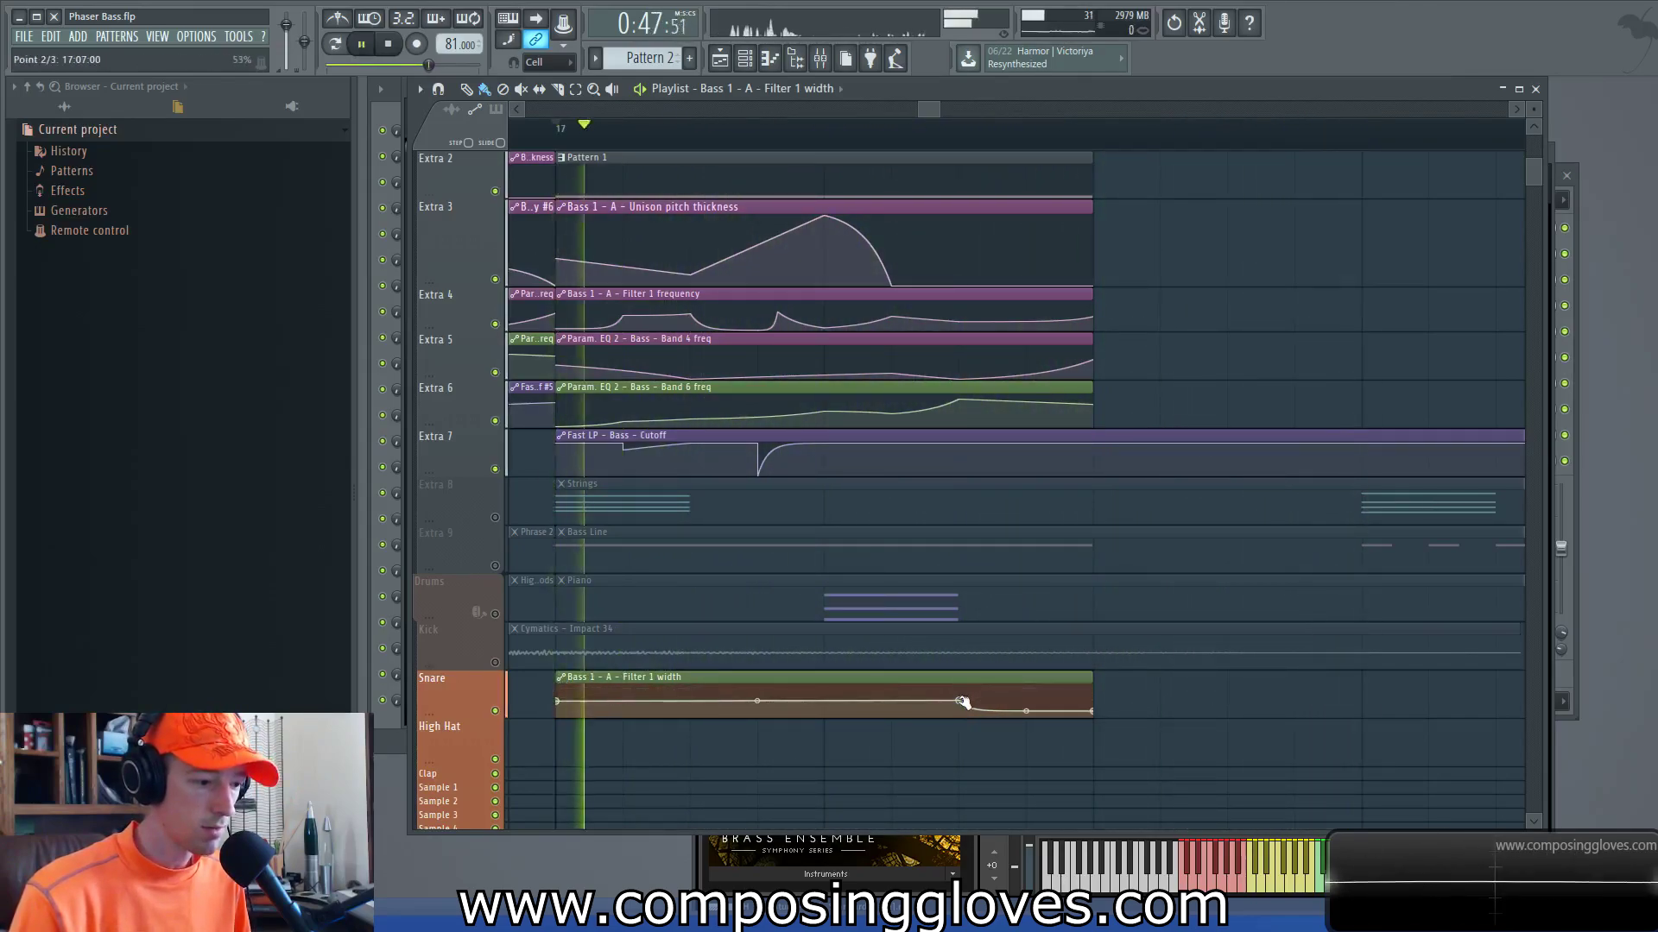
pyautogui.press('space')
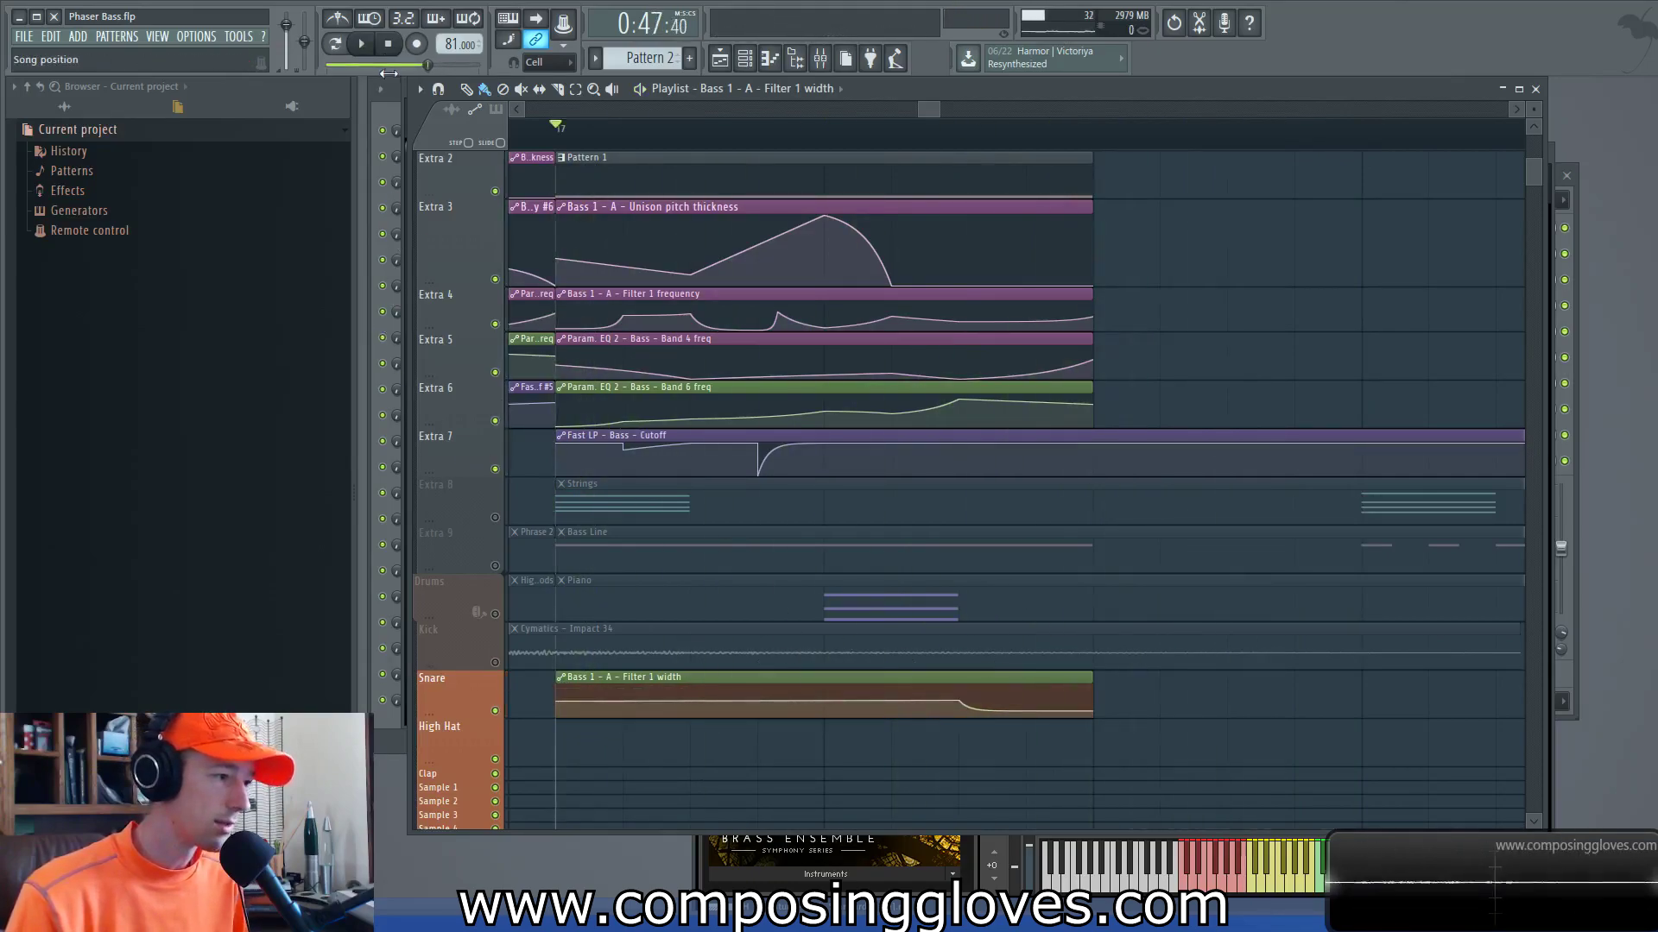
# Step: Show the channel rack and set its channel filter to All
pyautogui.press('F6')
pyautogui.click(536, 89)
pyautogui.click(540, 111)
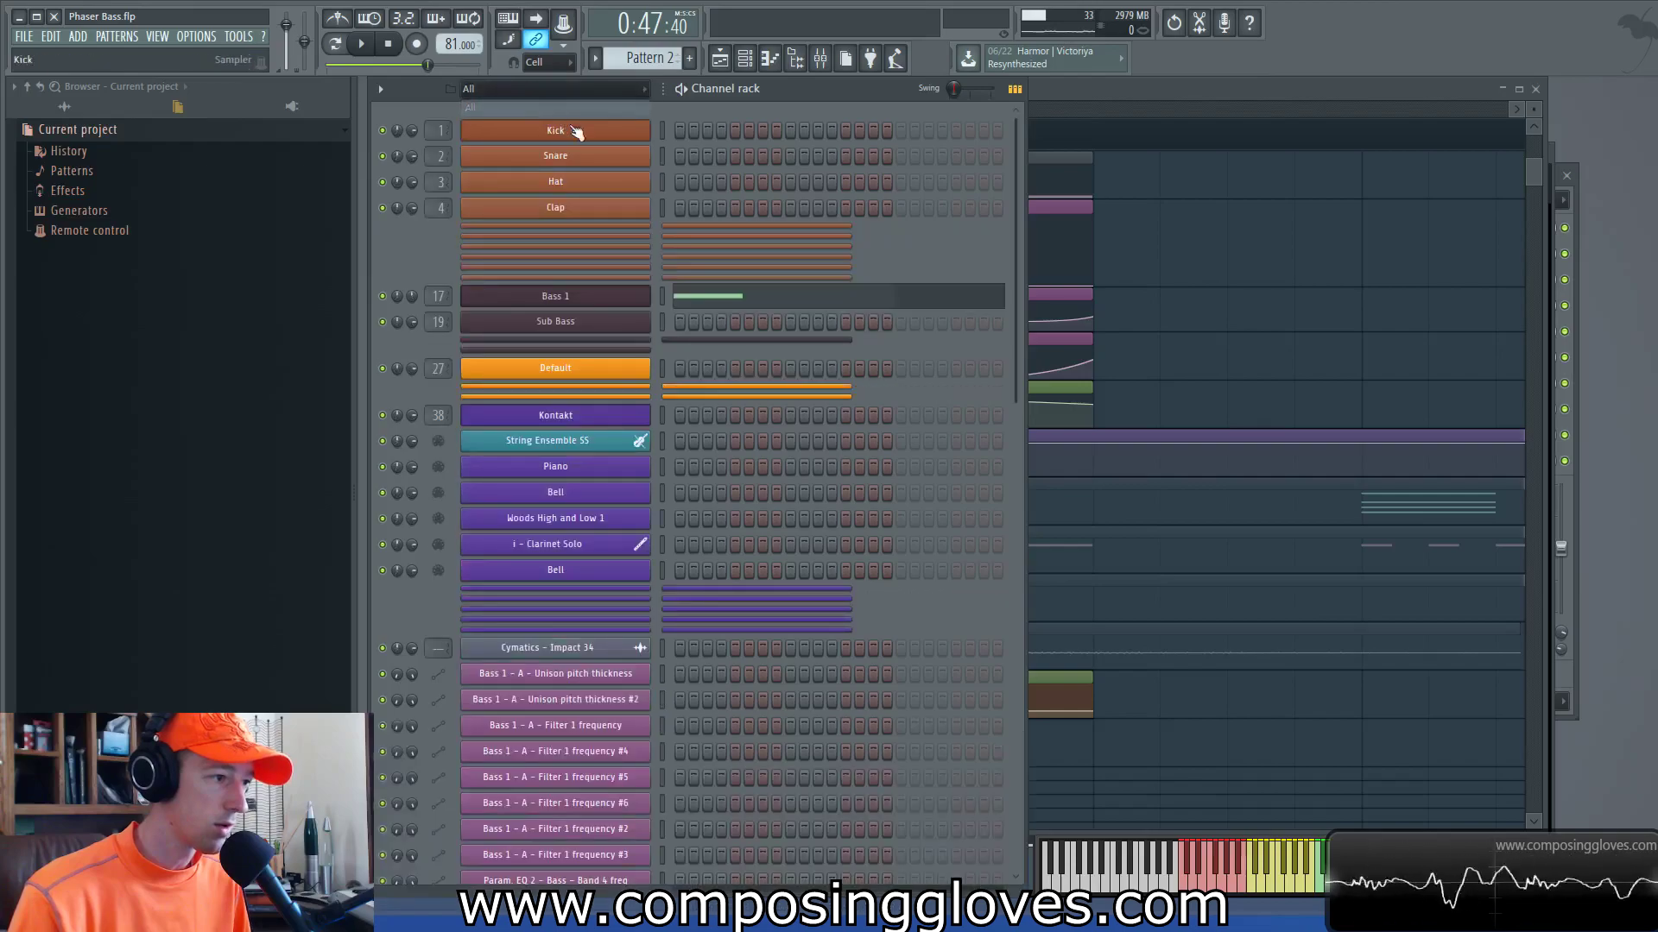
# Step: Open Bass 1 and lower the entire Global EQ envelope line to a flat level
pyautogui.click(587, 294)
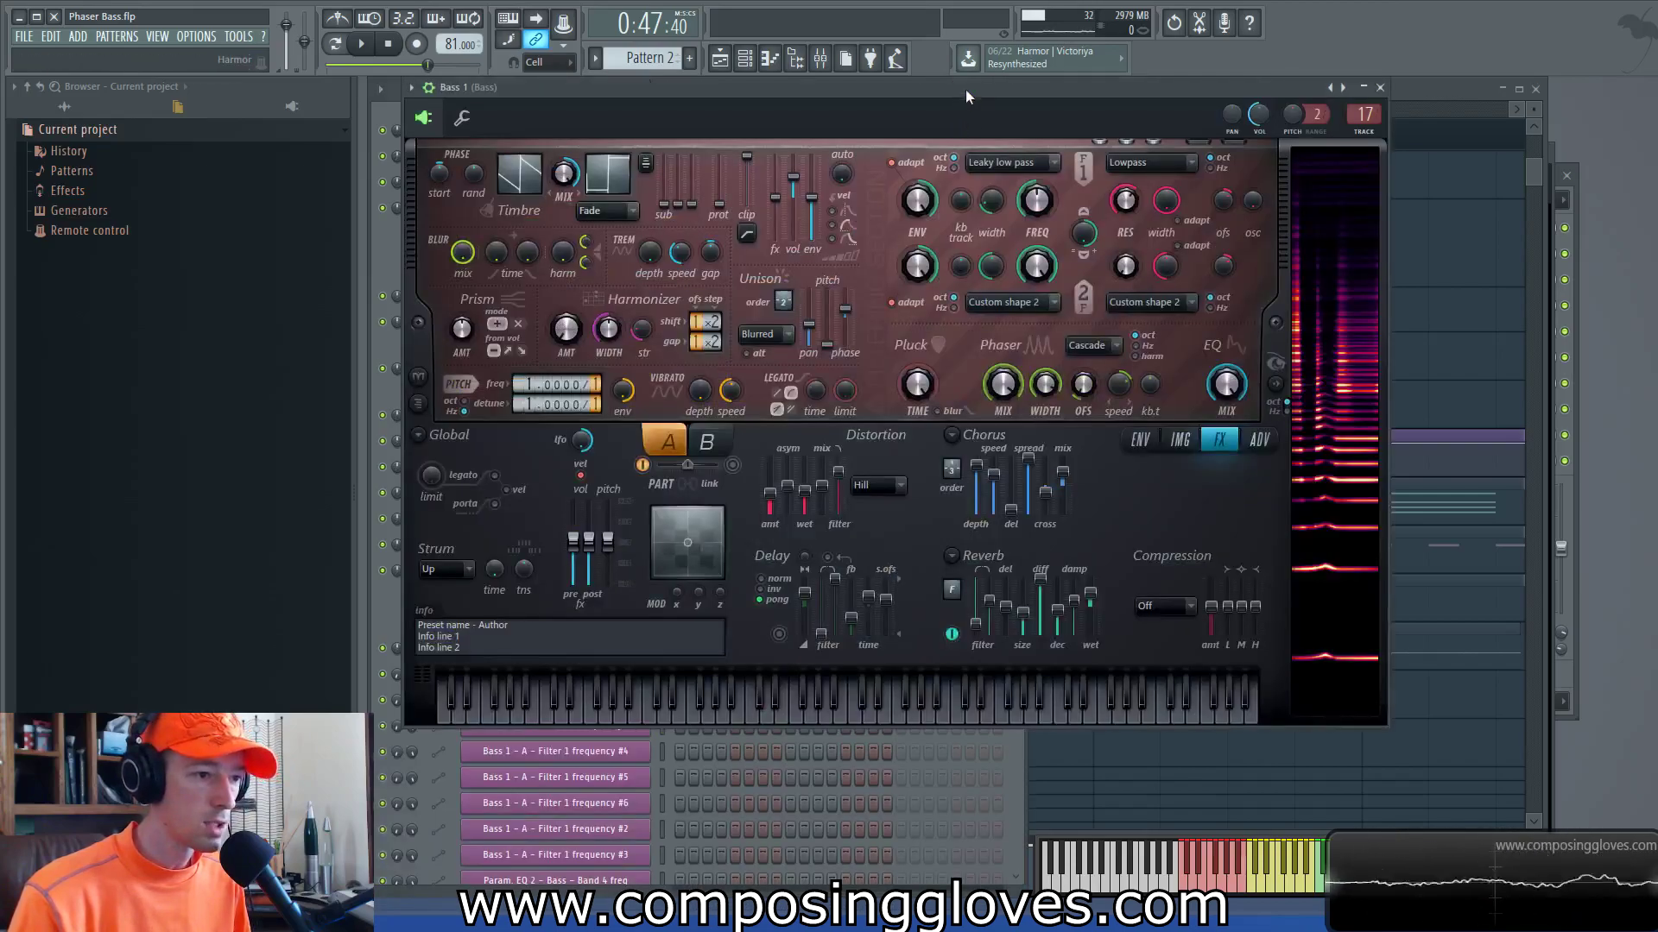
pyautogui.click(1240, 395)
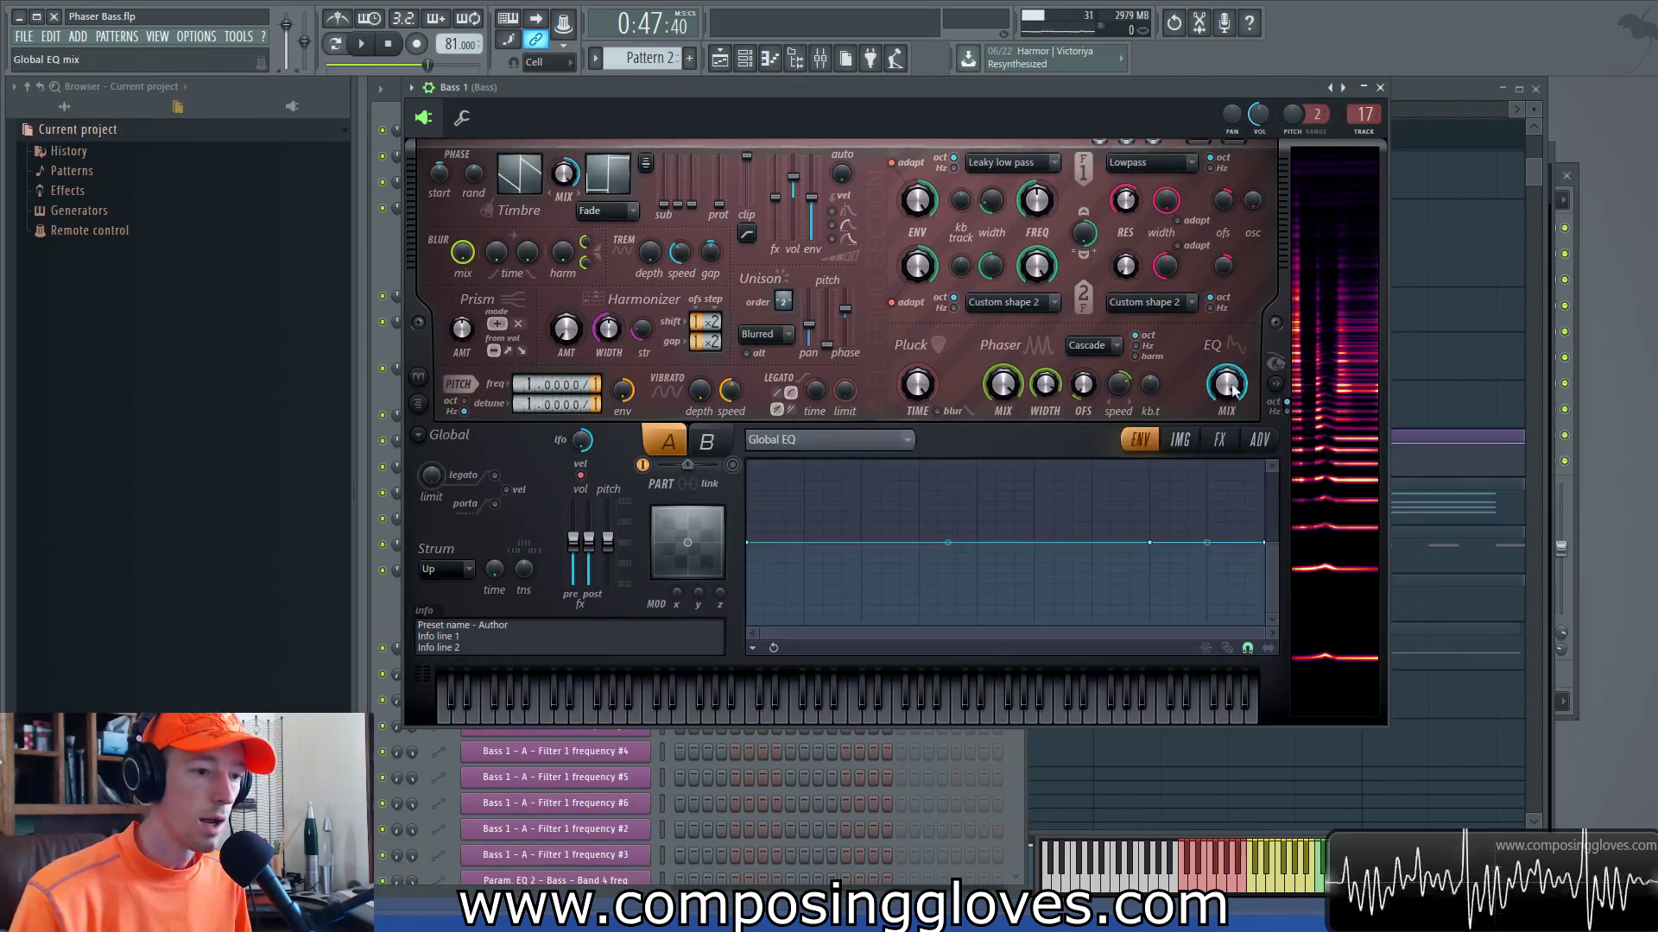
pyautogui.moveTo(1274, 542); pyautogui.dragTo(1268, 585)
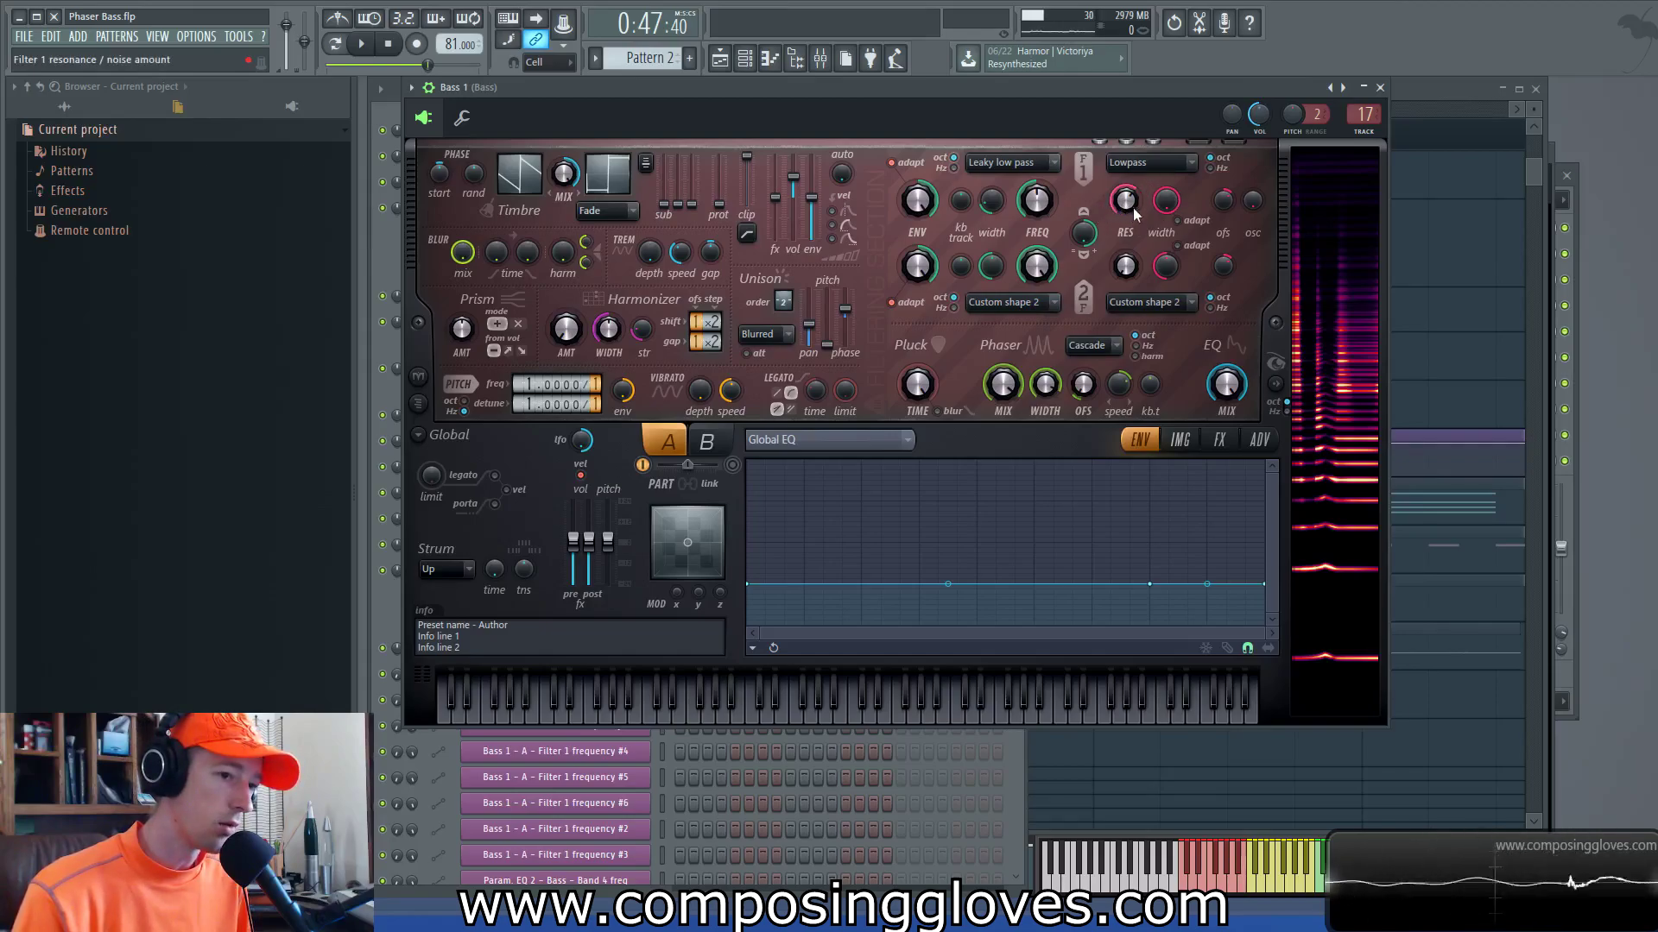
# Step: Try small changes to filter 1's resonance amount and width, undo the knob tweak, and play the bass
pyautogui.moveTo(1165, 200)
pyautogui.mouseDown()
pyautogui.moveTo(1166, 255)
pyautogui.moveTo(1165, 202)
pyautogui.mouseUp()
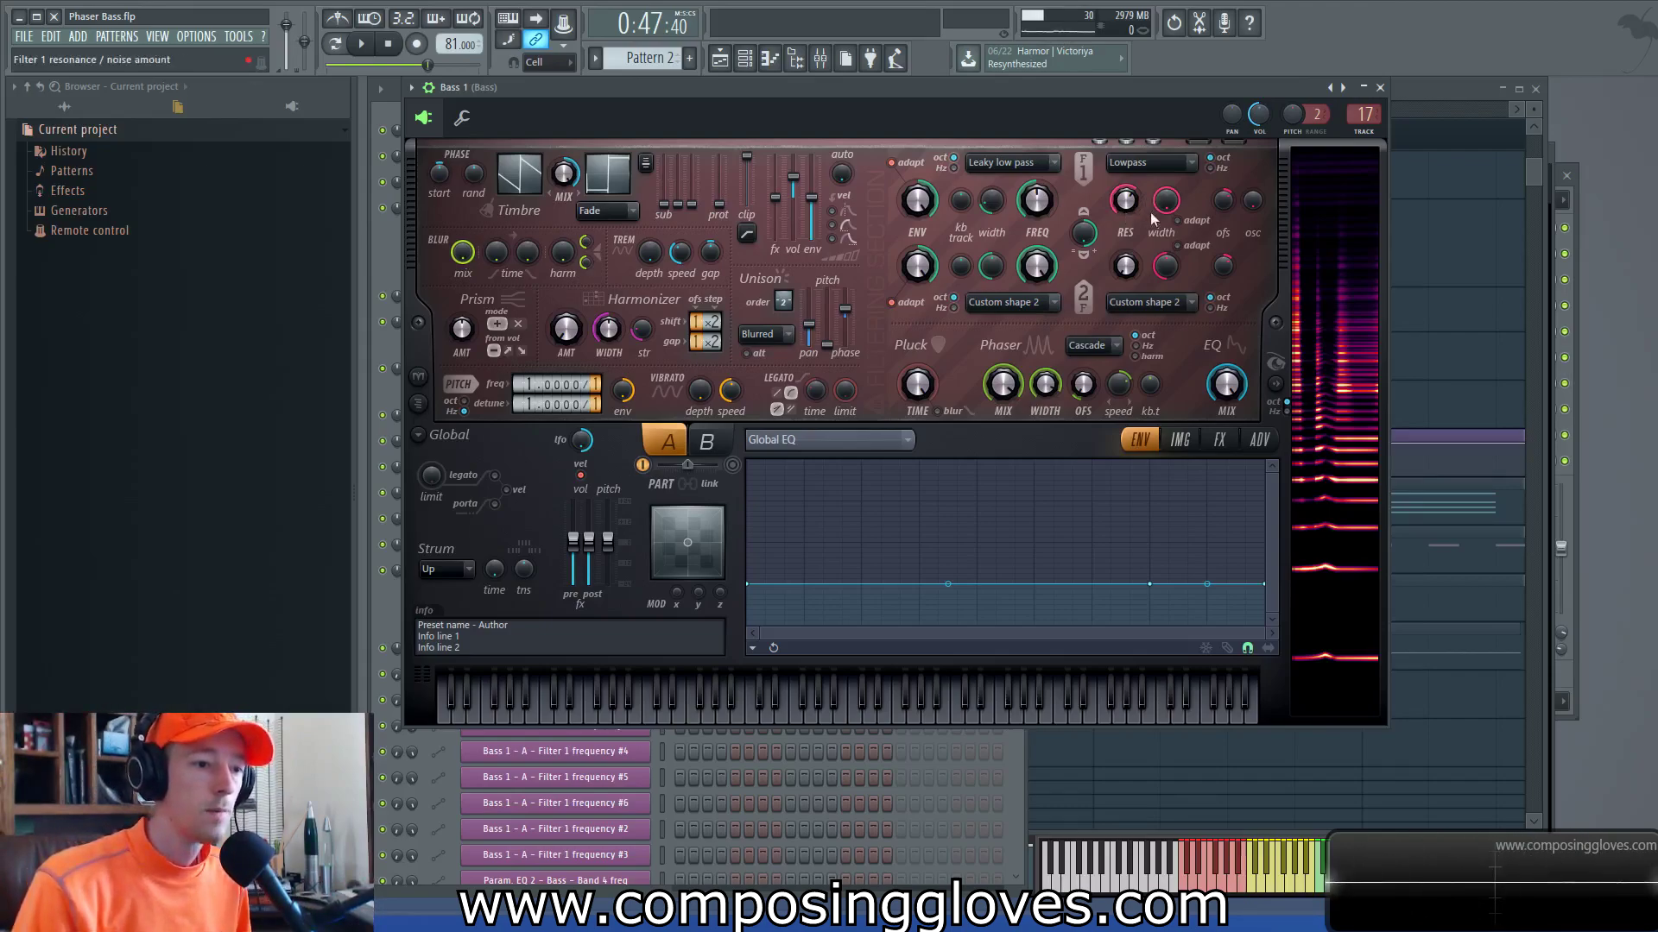
pyautogui.moveTo(1132, 200); pyautogui.dragTo(1132, 202)
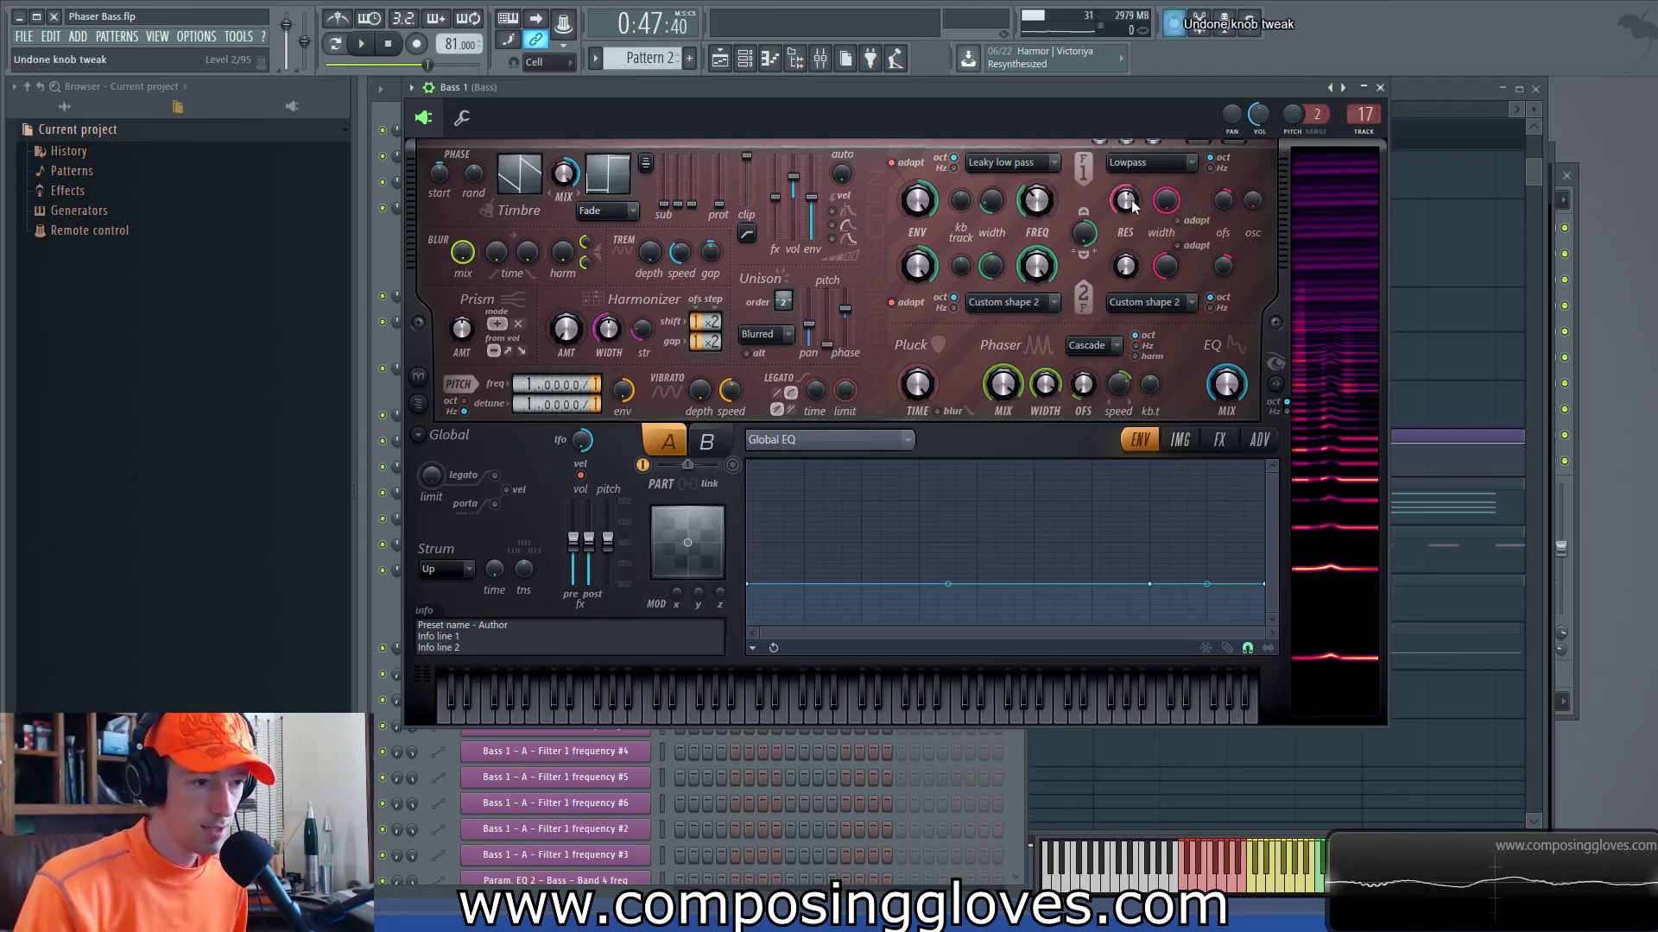
pyautogui.press('space')
pyautogui.press('space')
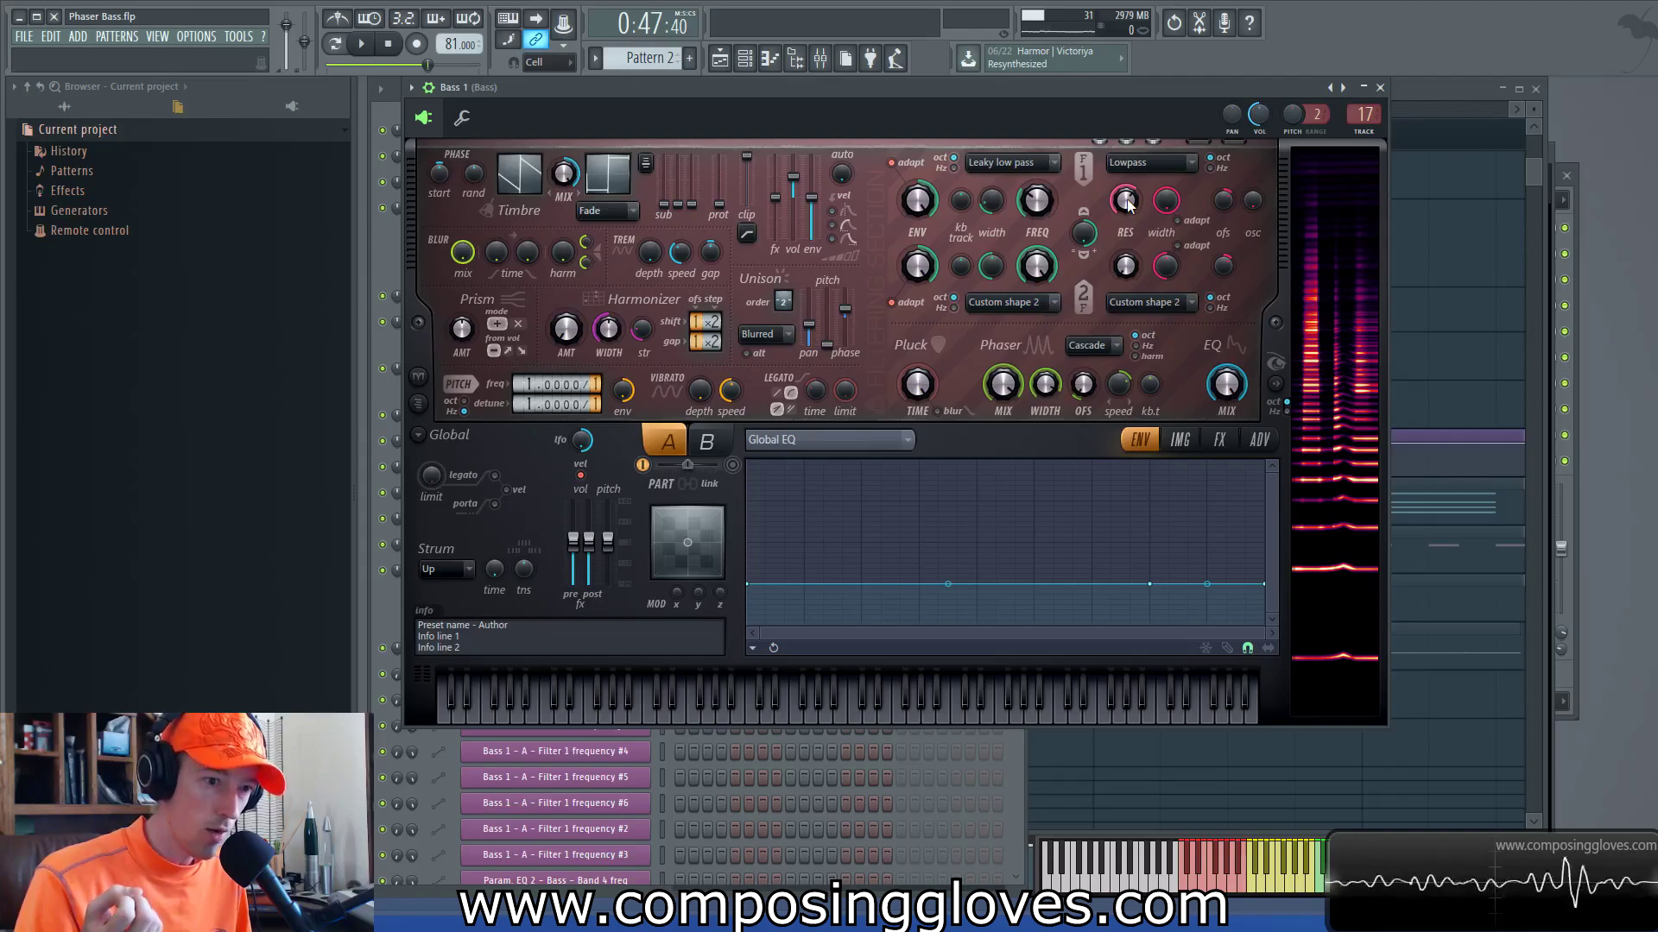
pyautogui.moveTo(1165, 202)
pyautogui.mouseDown()
pyautogui.moveTo(1165, 298)
pyautogui.moveTo(1165, 201)
pyautogui.mouseUp()
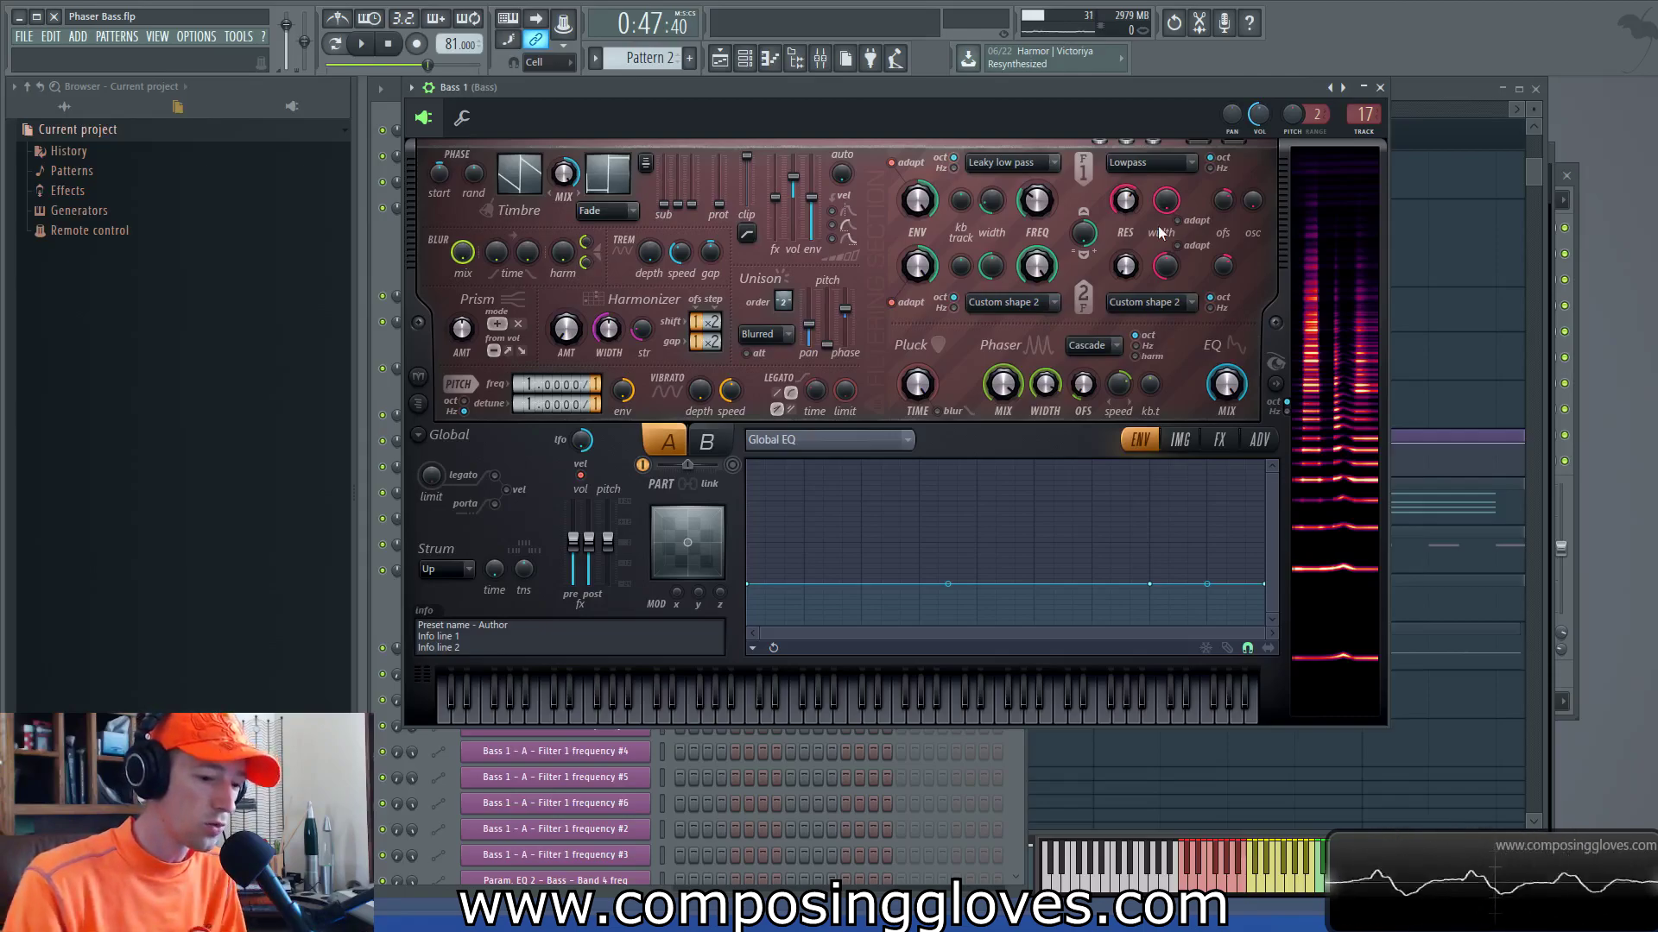
# Step: Lower filter 1's resonance width to 12% and play the bass twice
pyautogui.moveTo(1165, 202); pyautogui.dragTo(1166, 288)
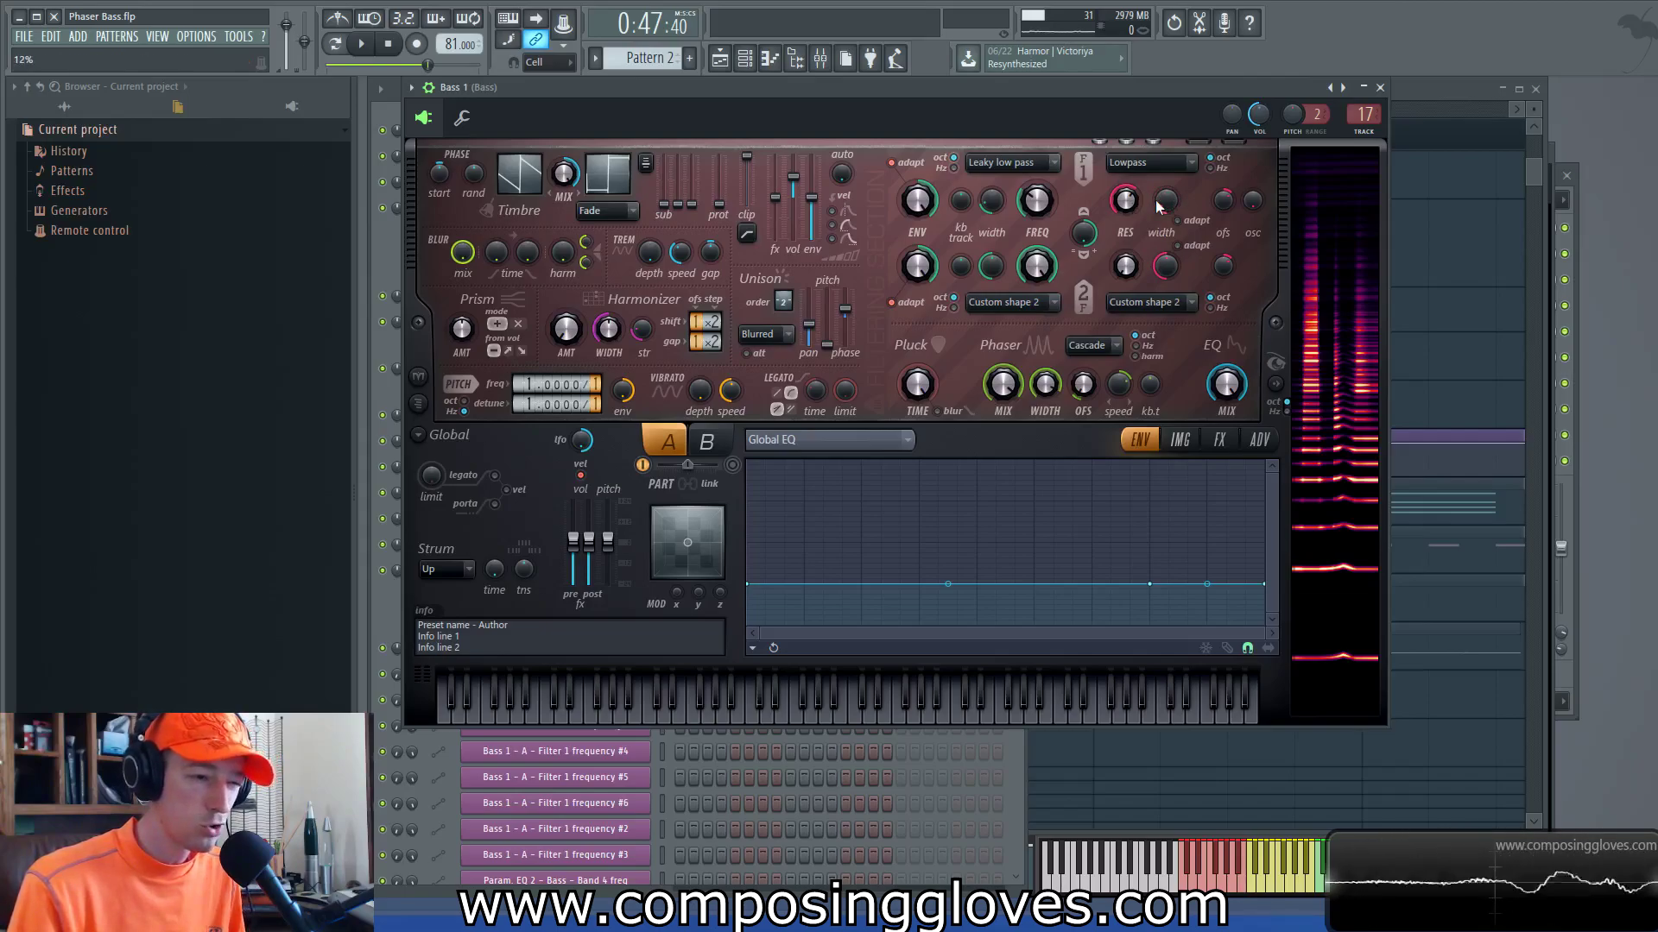
pyautogui.press('space')
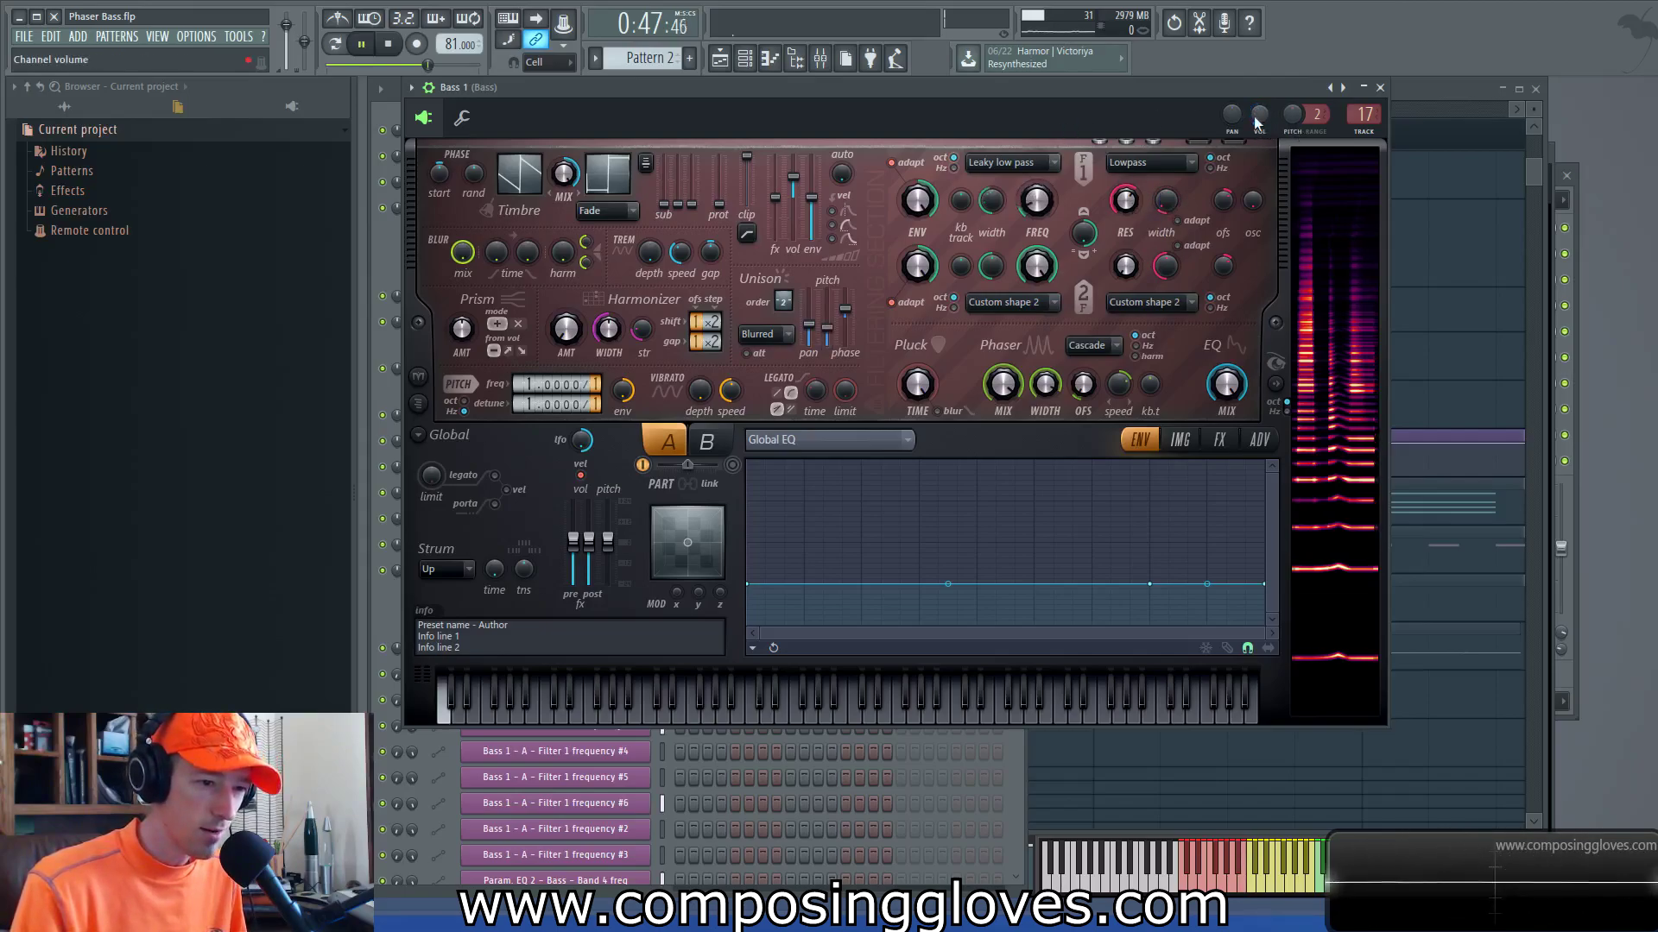
pyautogui.press('space')
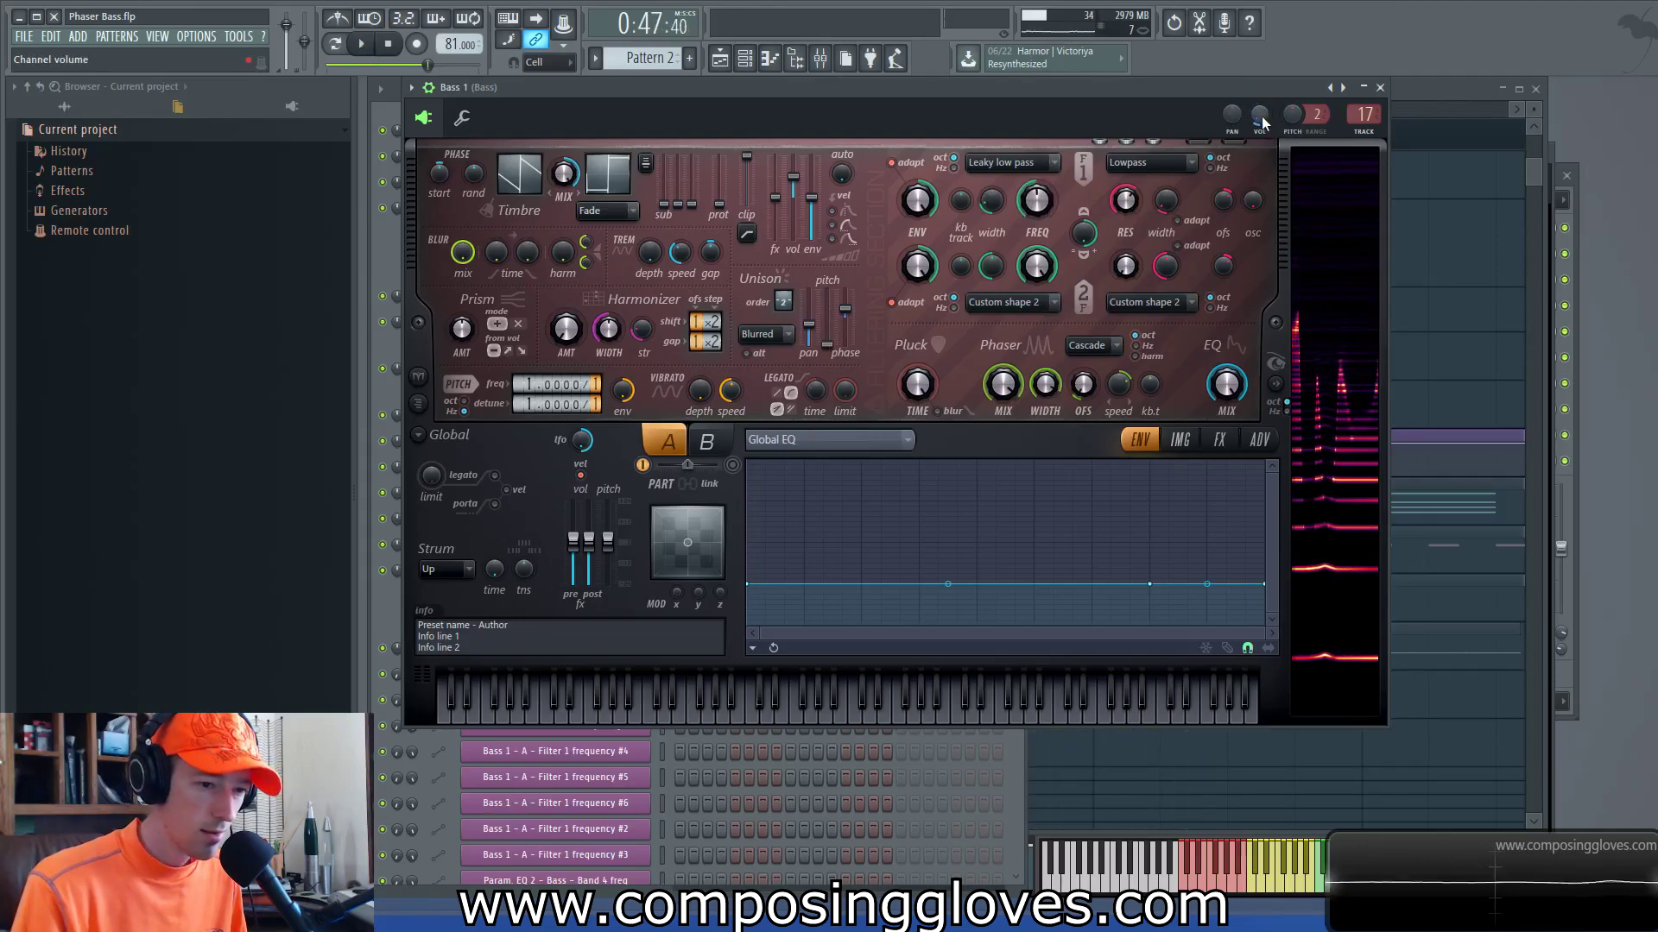
pyautogui.press('space')
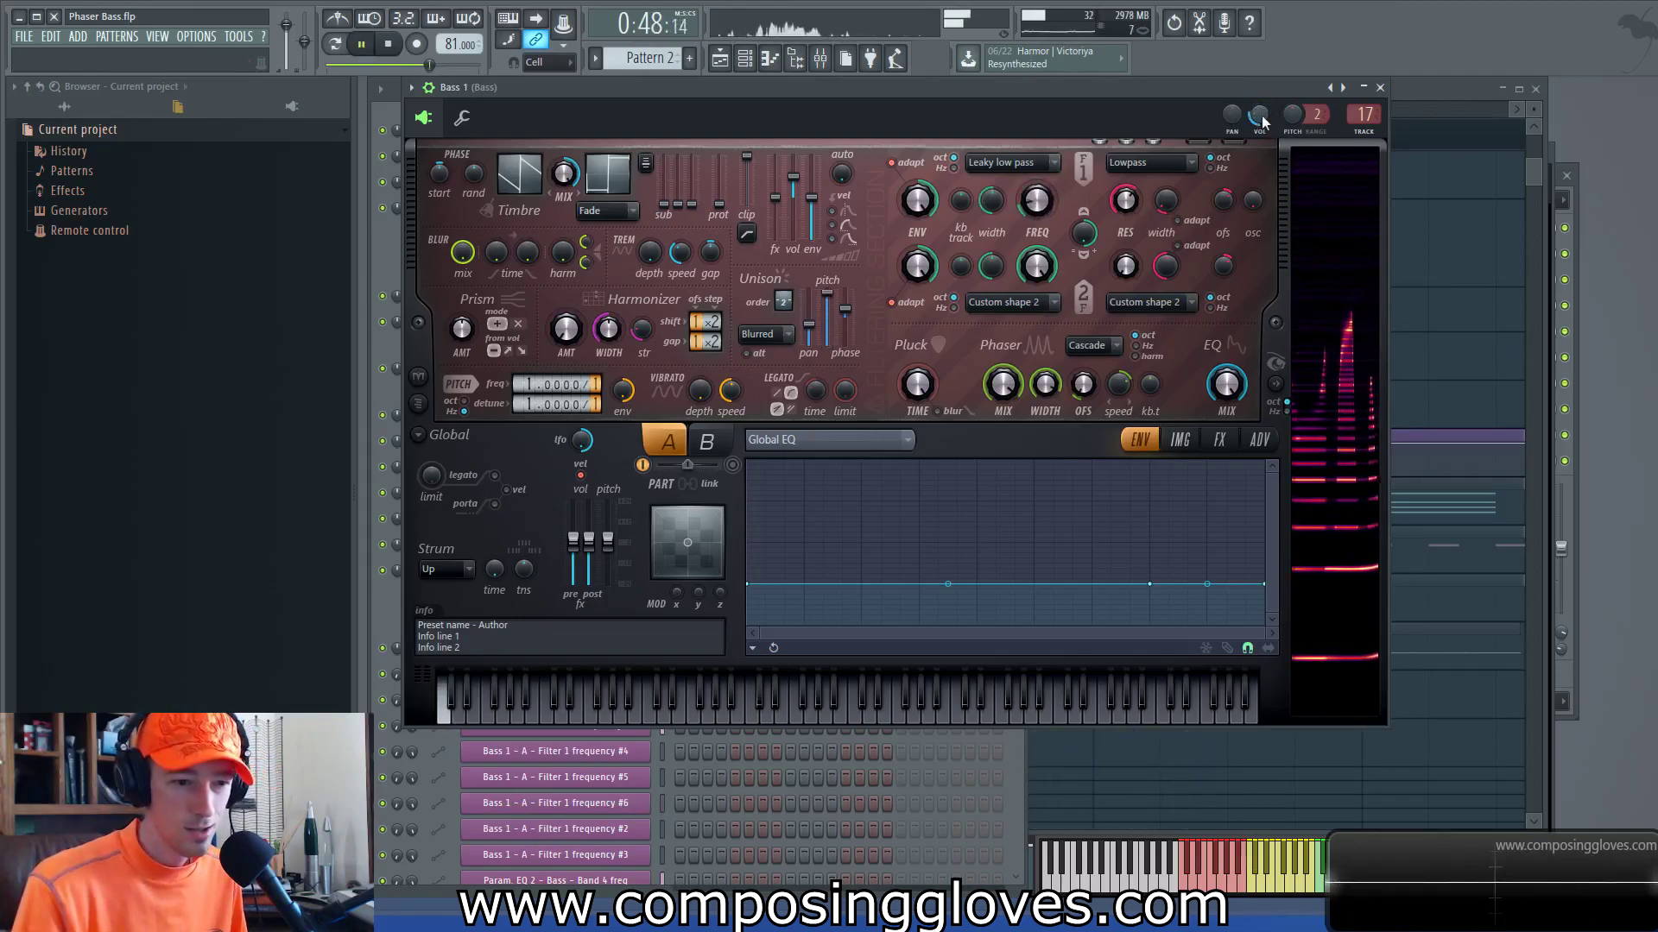
pyautogui.press('space')
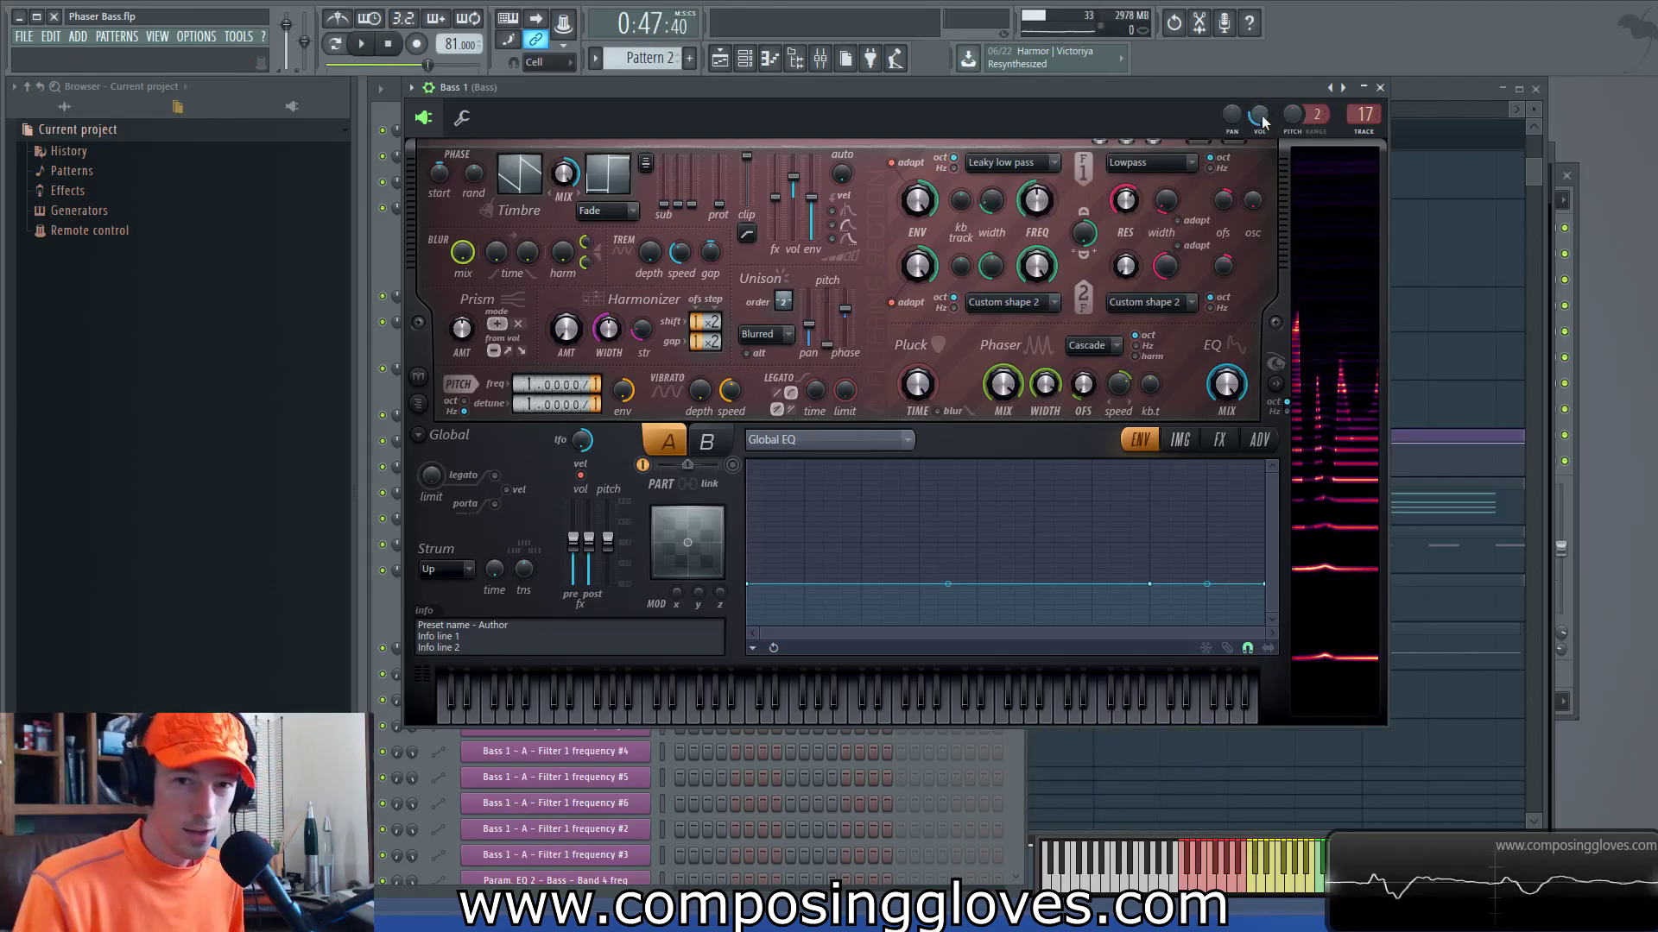
# Step: Undo the filter 1 resonance width change by stepping back through the edit history
pyautogui.hotkey('ctrl', 'z')
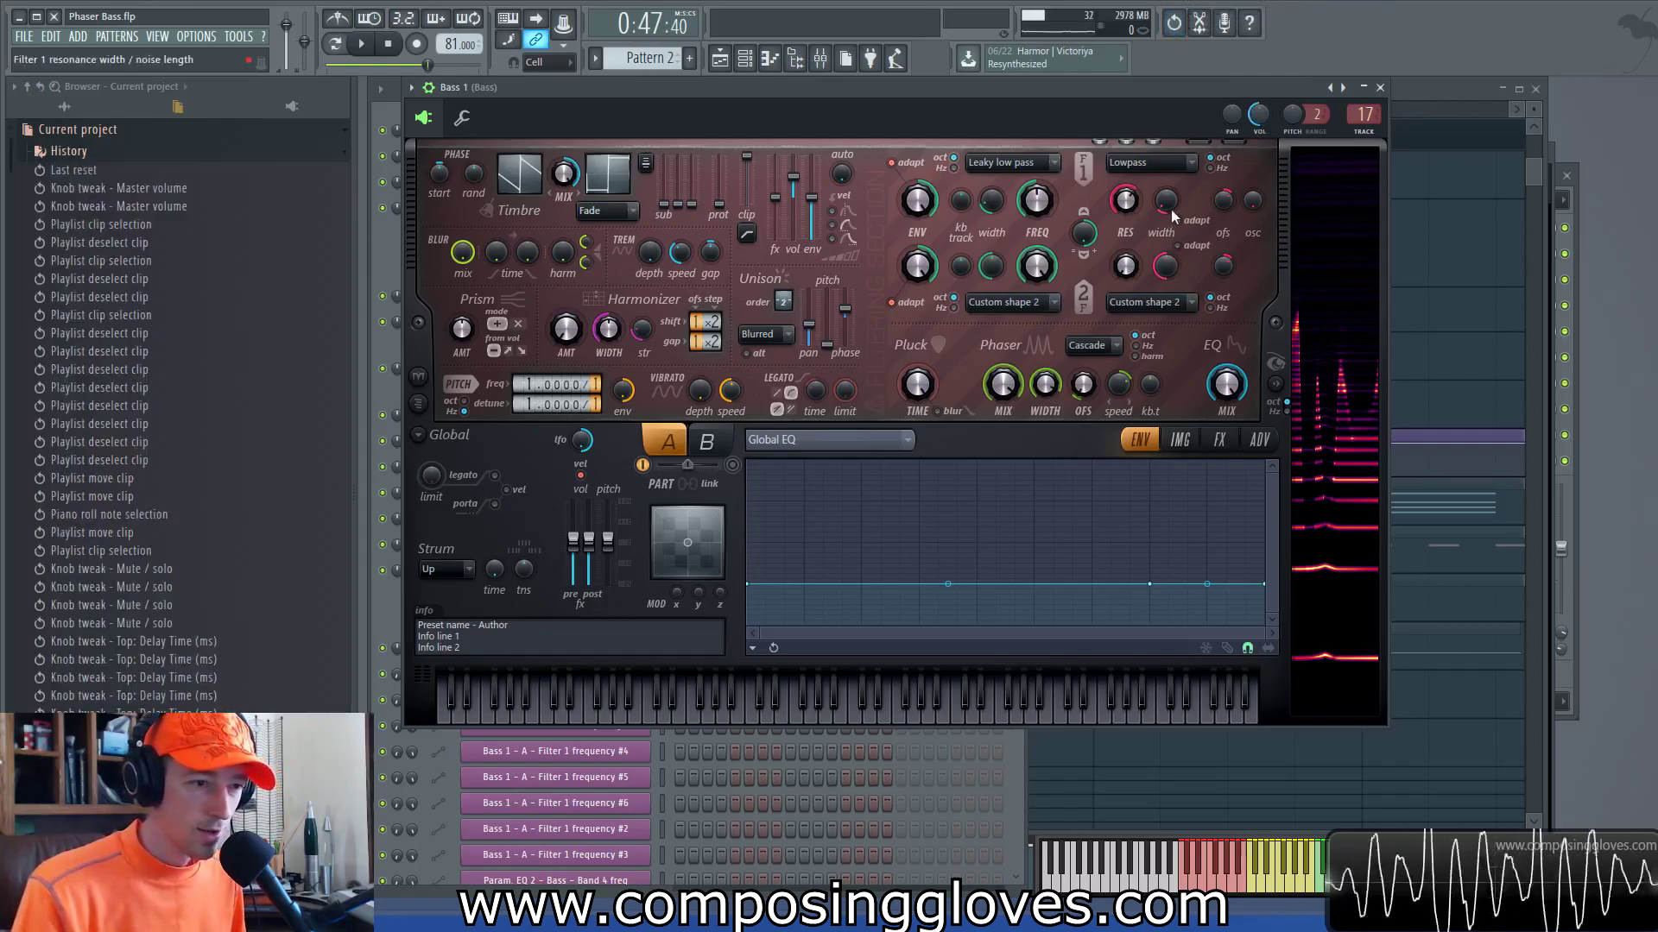
pyautogui.hotkey('ctrl', 'z')
pyautogui.hotkey('ctrl', 'shift', 'z')
pyautogui.hotkey('ctrl', 'alt', 'z')
pyautogui.hotkey('ctrl', 'alt', 'z')
pyautogui.hotkey('ctrl', 'alt', 'z')
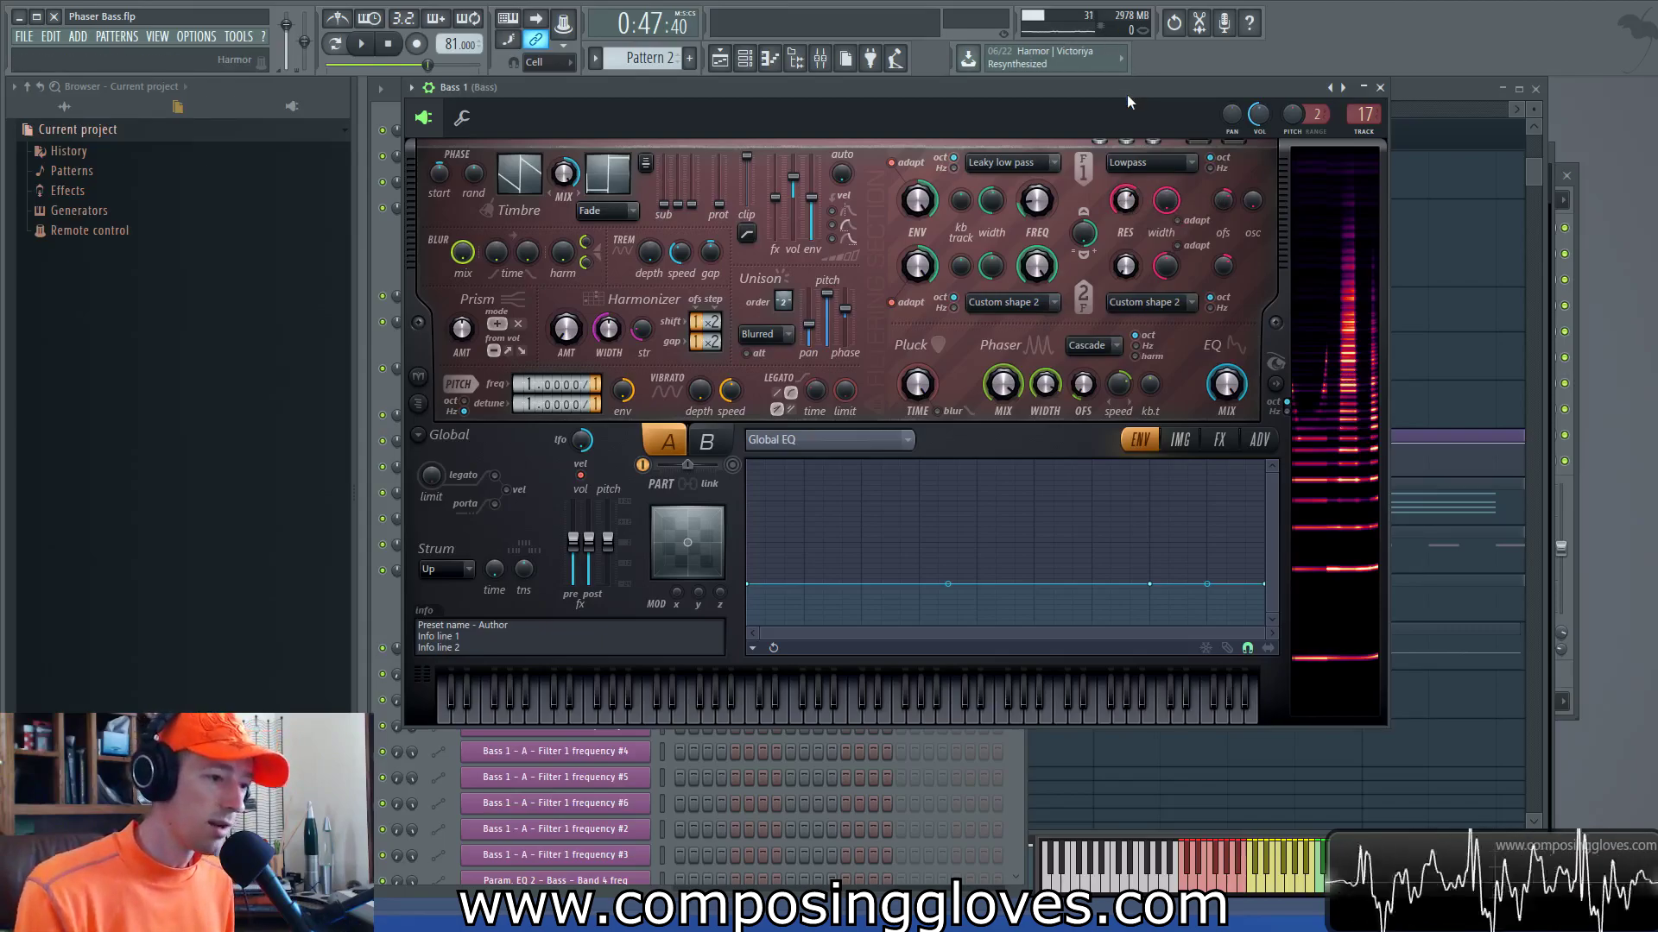
# Step: Examine Harmor's advanced unit and FX order, and the distortion types available on its effects page
pyautogui.click(1179, 440)
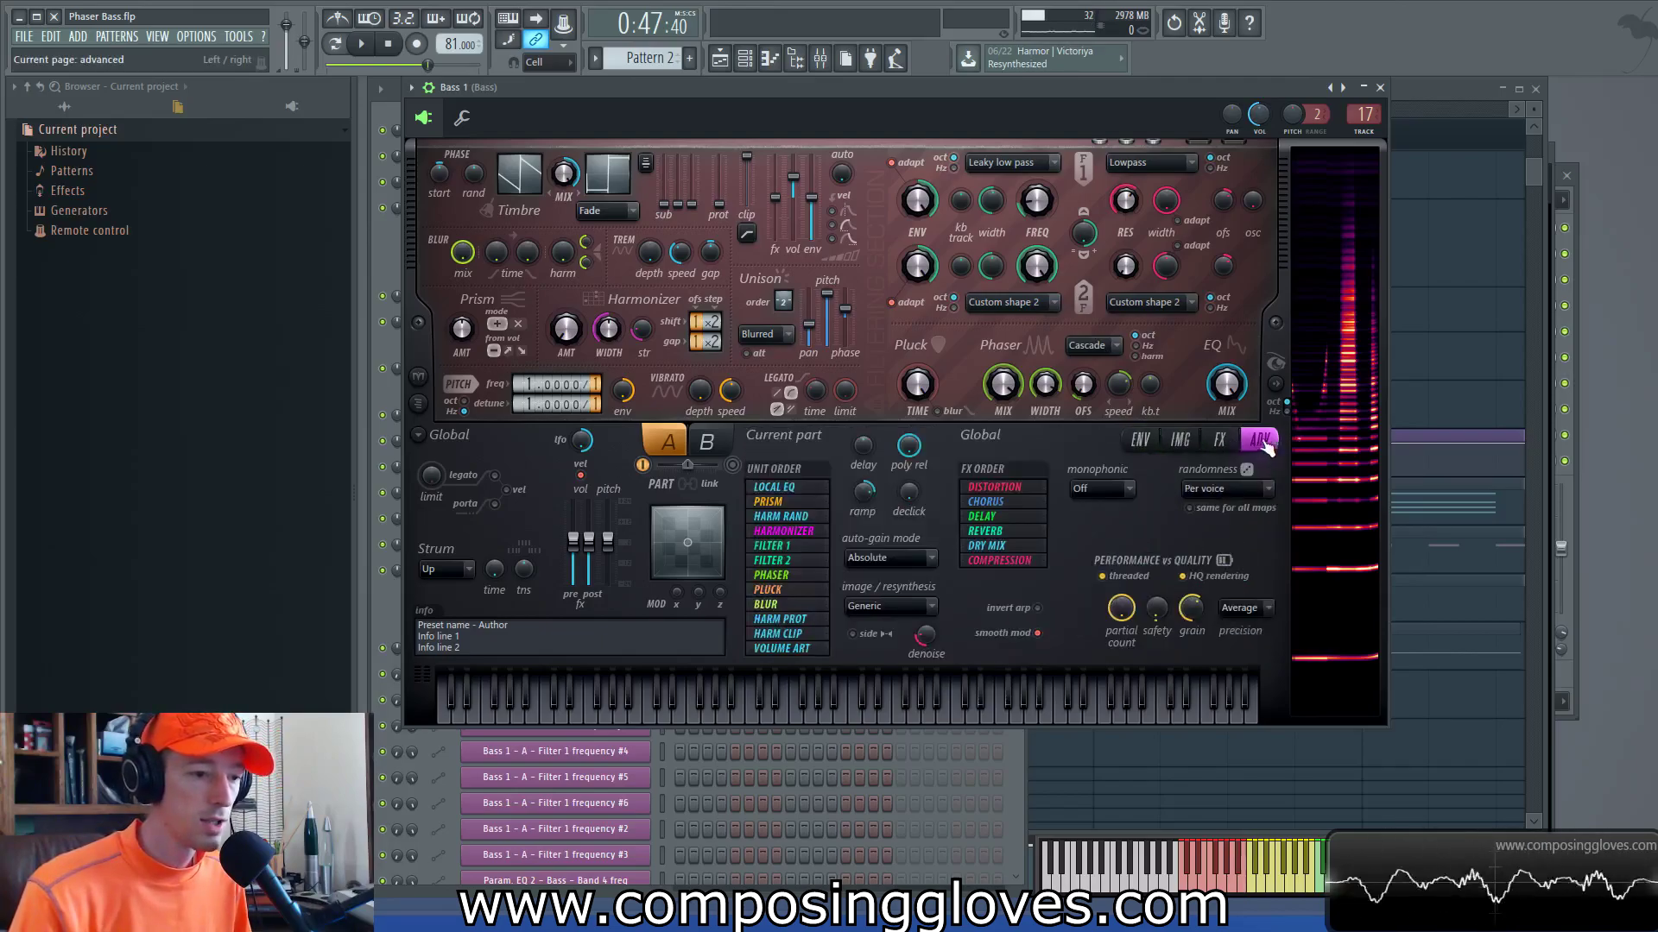
pyautogui.click(1217, 442)
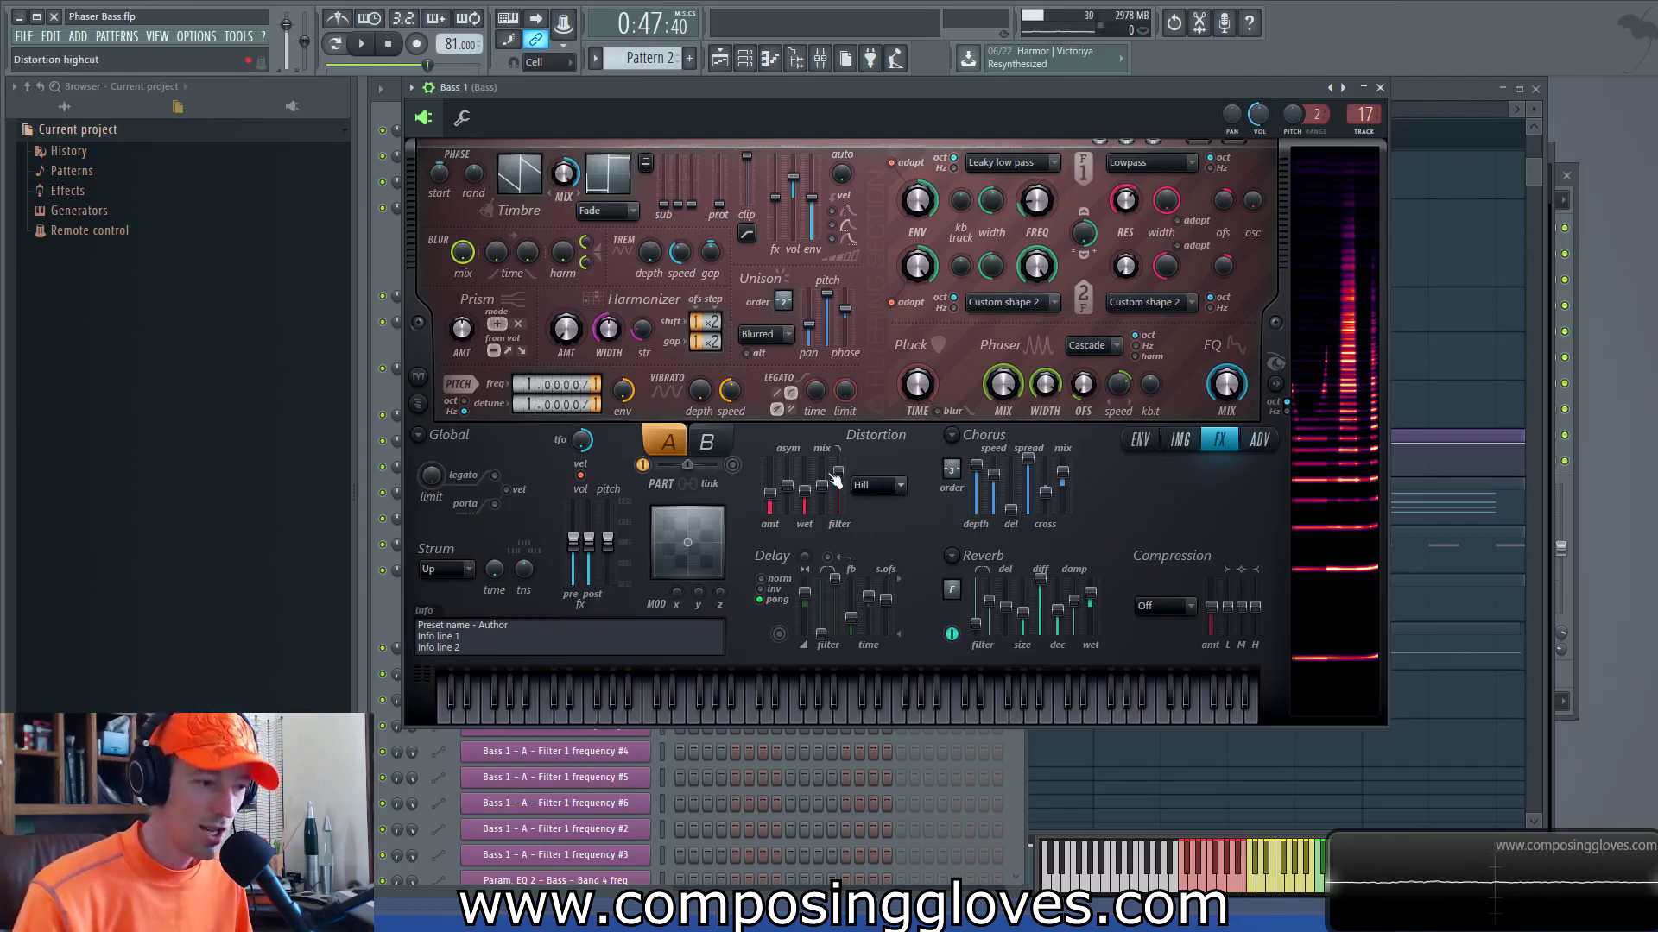
pyautogui.click(882, 487)
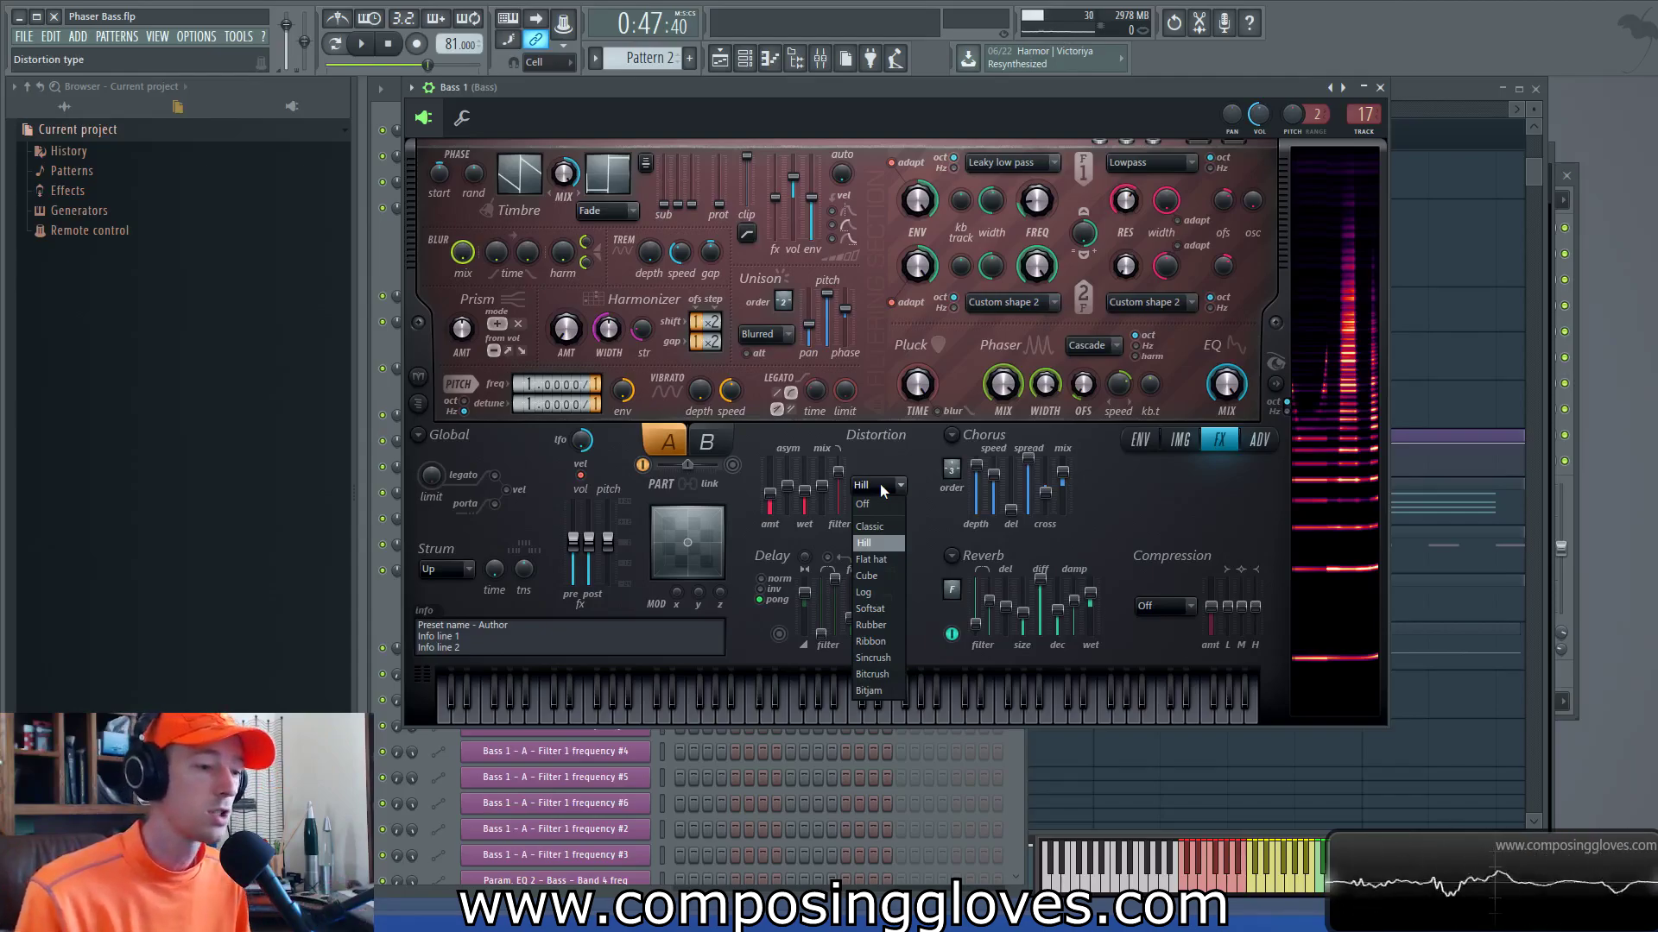
pyautogui.click(884, 489)
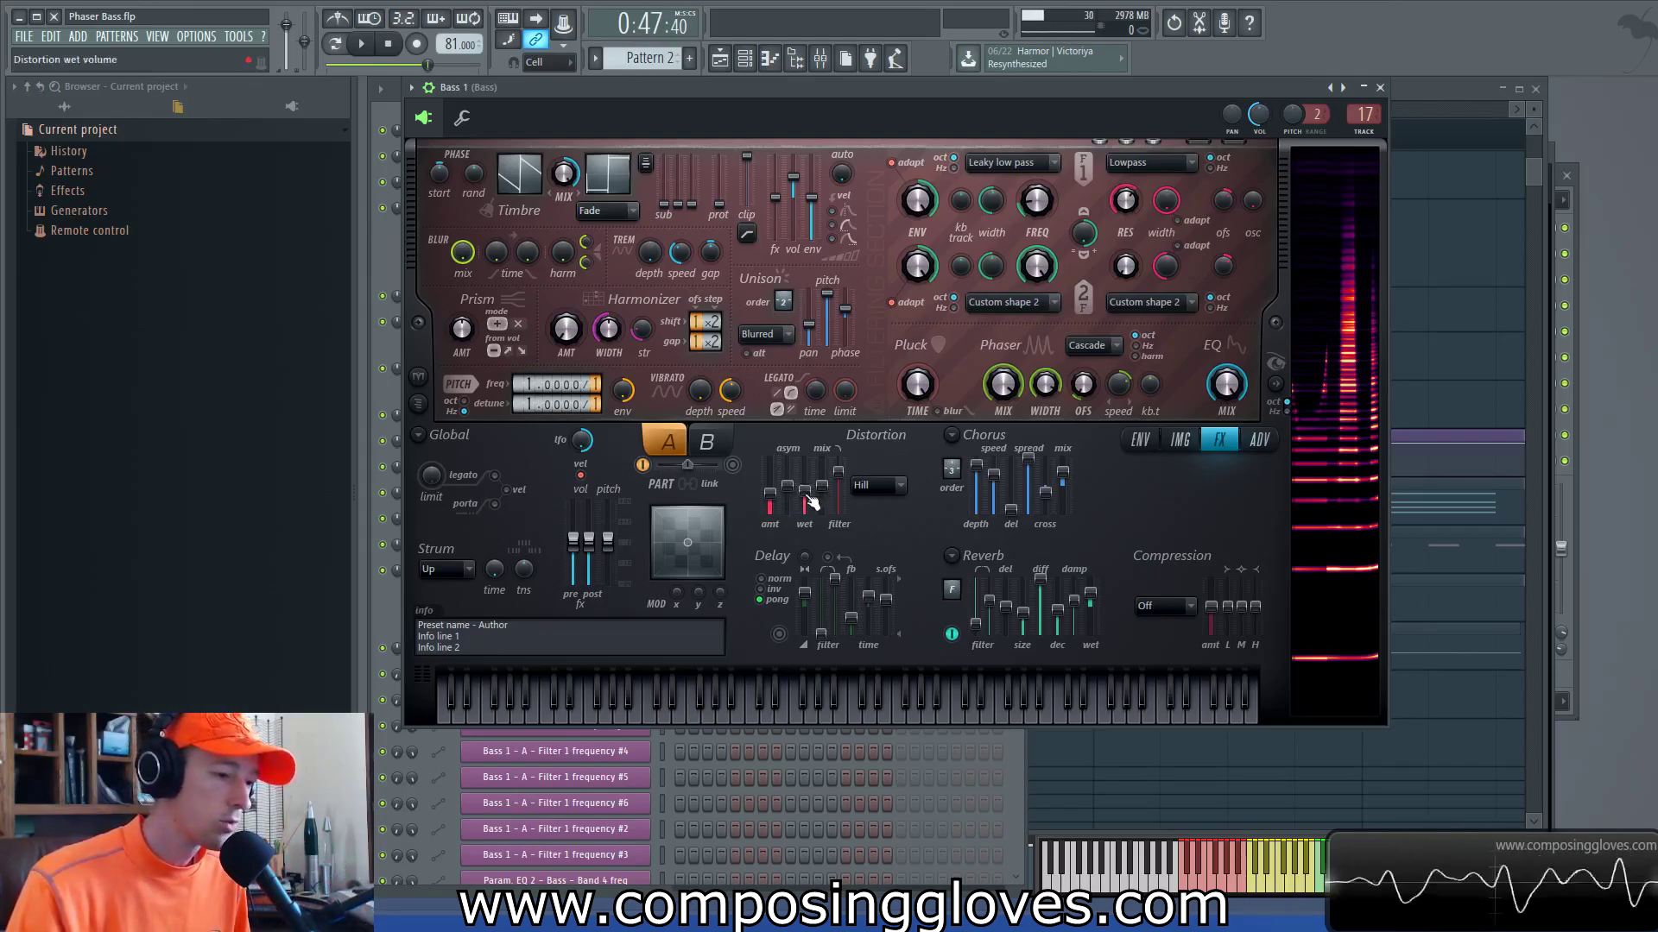
# Step: Raise Bass 1's distortion amount to 52% and play the bass
pyautogui.moveTo(771, 494); pyautogui.dragTo(775, 488)
pyautogui.press('space')
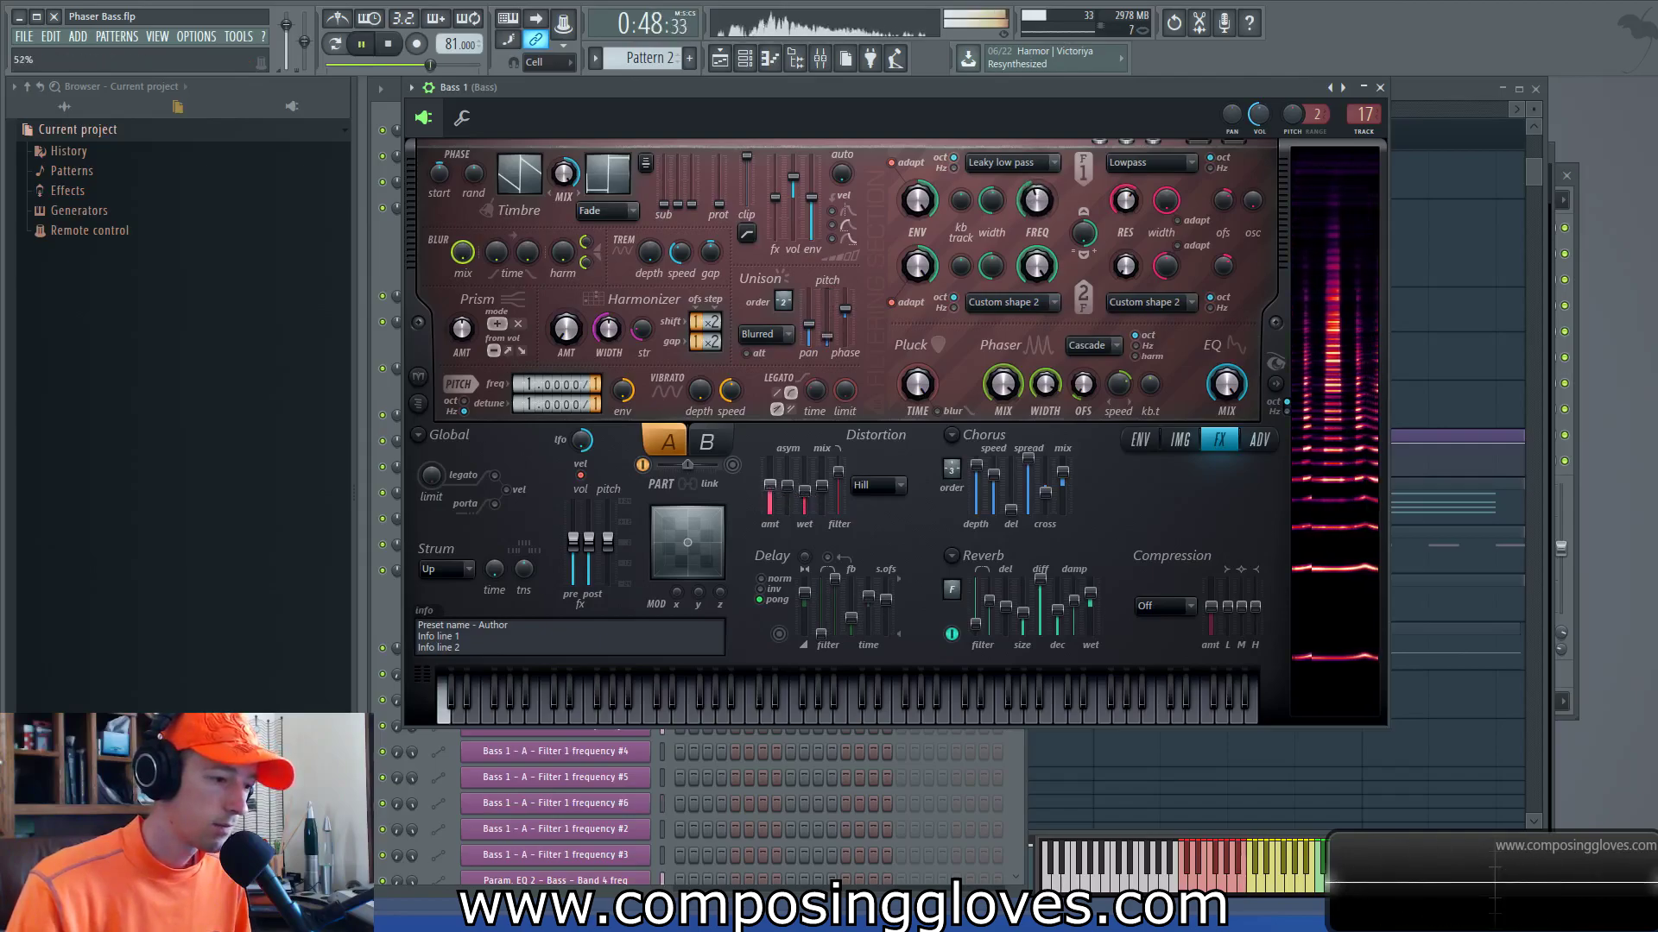
pyautogui.press('space')
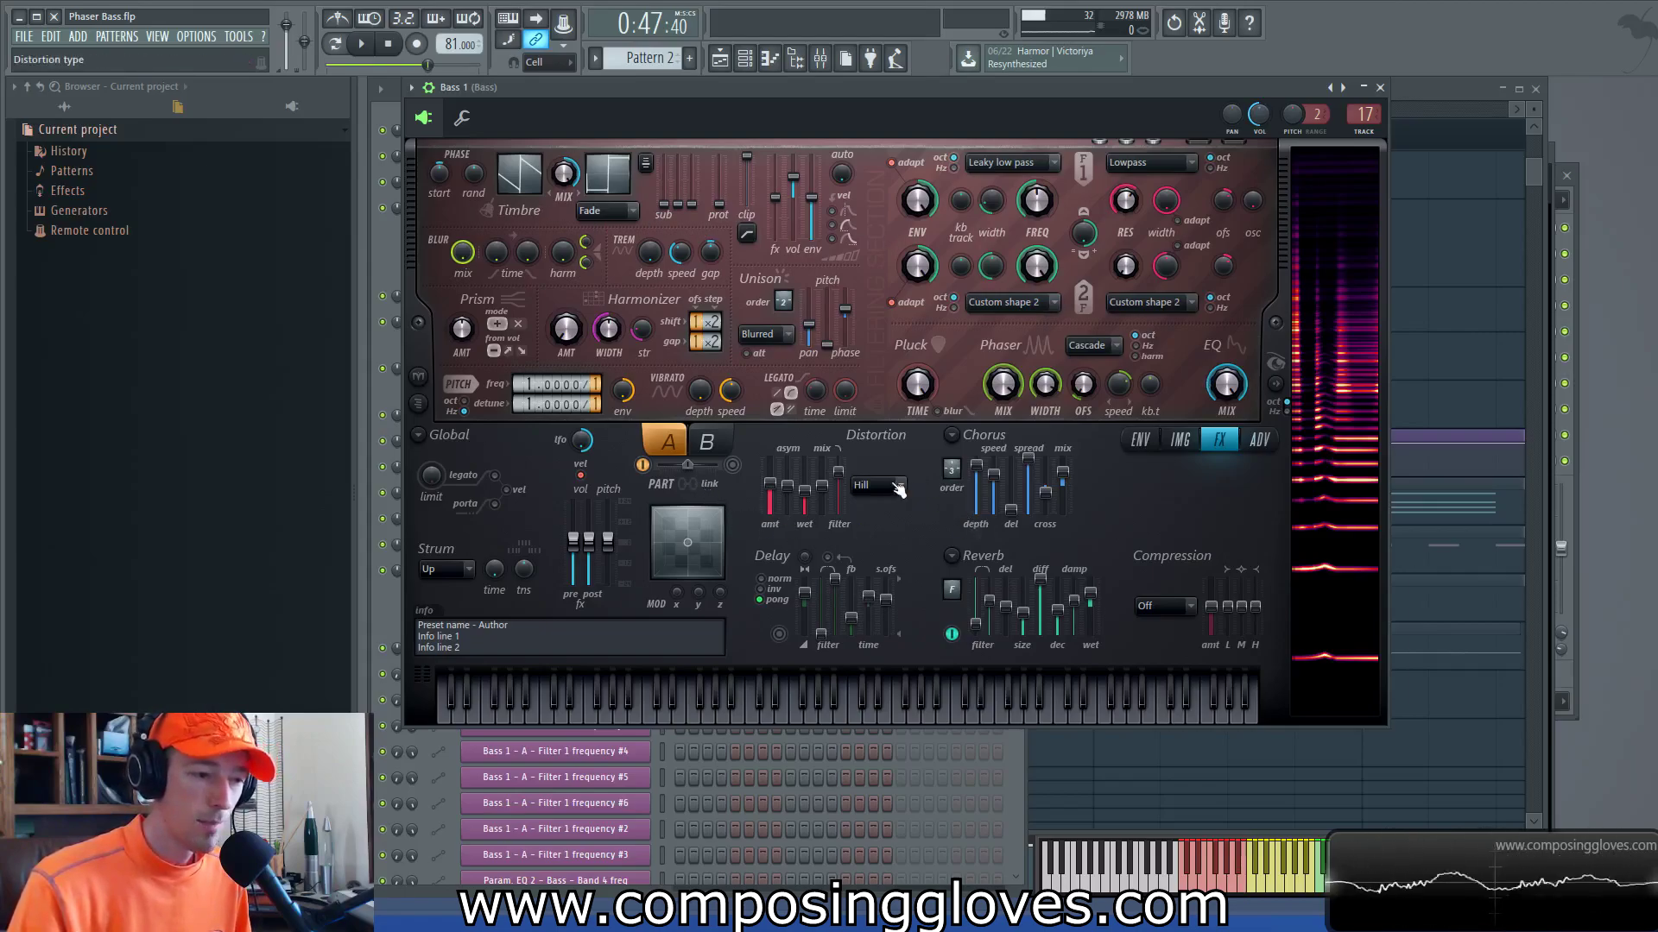
# Step: Lower Bass 1's distortion amount again, nudge the distortion wet volume slightly, and play the bass
pyautogui.moveTo(769, 483); pyautogui.dragTo(774, 505)
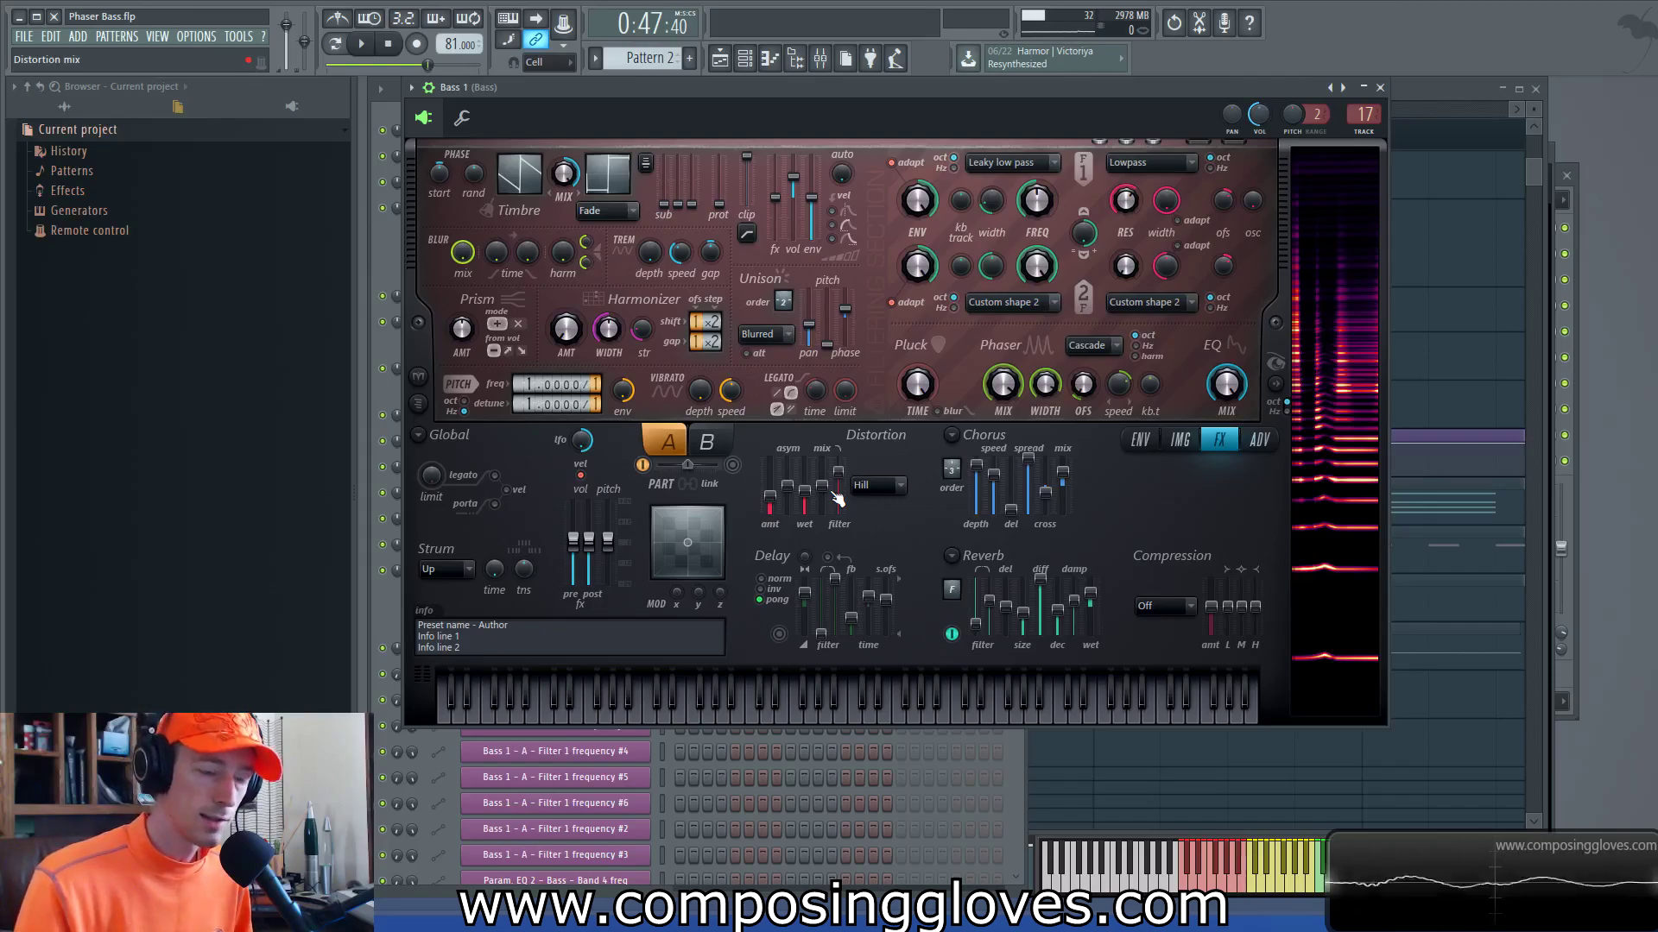
pyautogui.press('space')
pyautogui.moveTo(806, 494); pyautogui.dragTo(805, 493)
pyautogui.press('space')
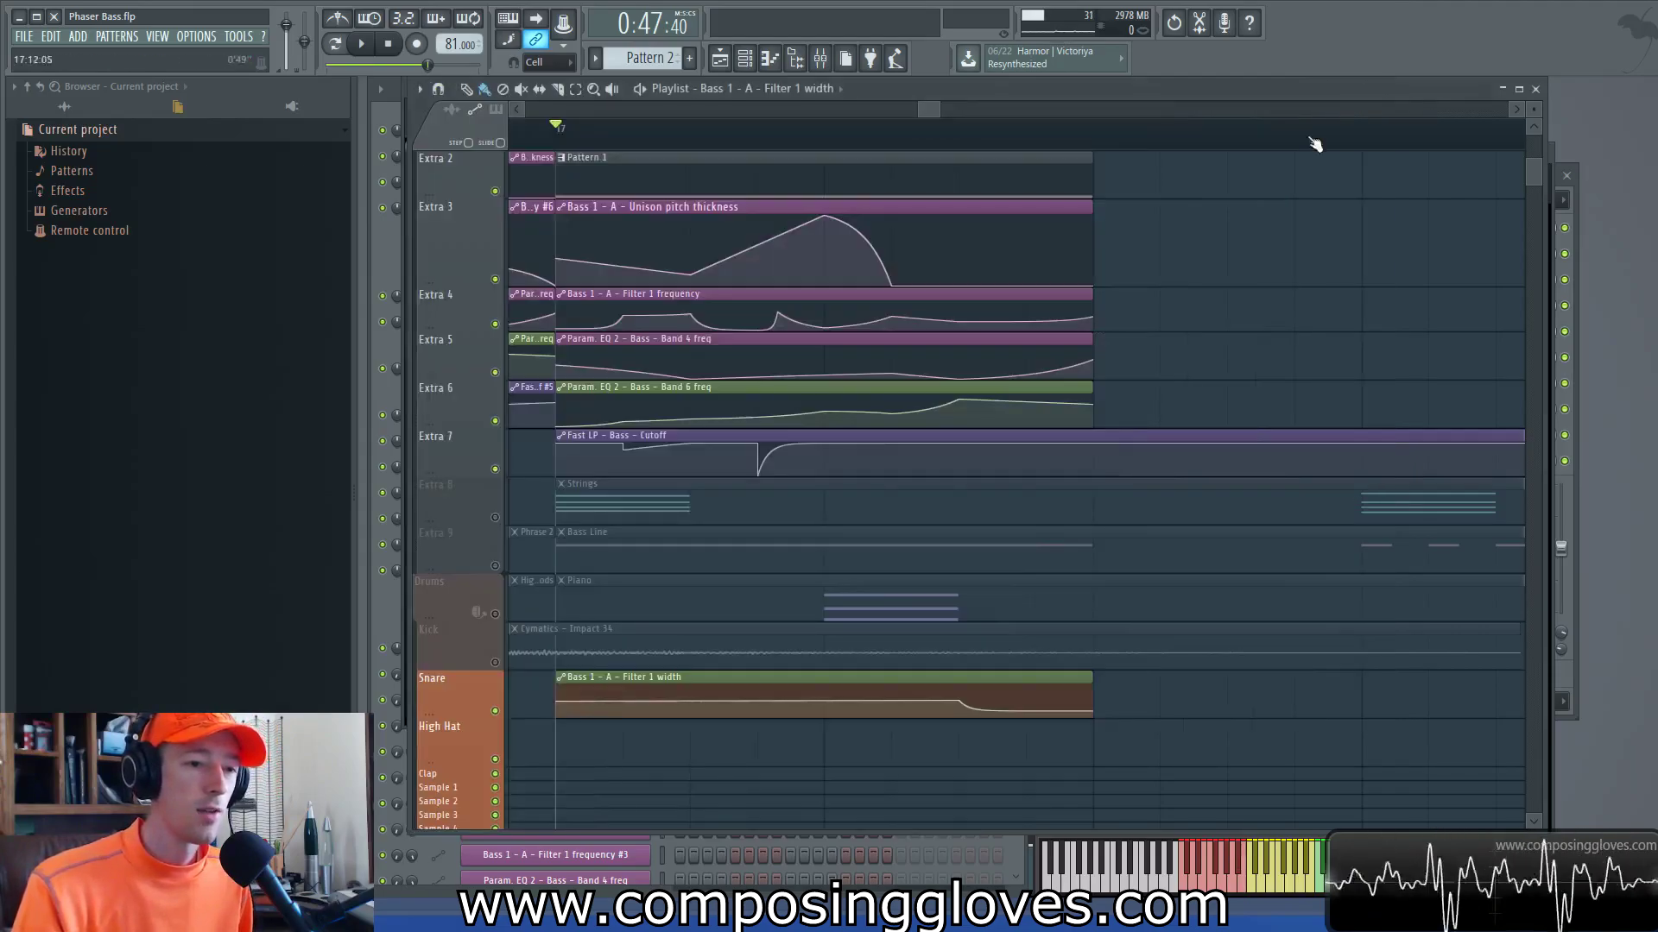
# Step: Open Pattern 13 from the playlist, play its drum steps, and view the Kick channel's sampler settings
pyautogui.click(1411, 105)
pyautogui.moveTo(769, 313); pyautogui.dragTo(881, 407)
pyautogui.doubleClick(723, 191)
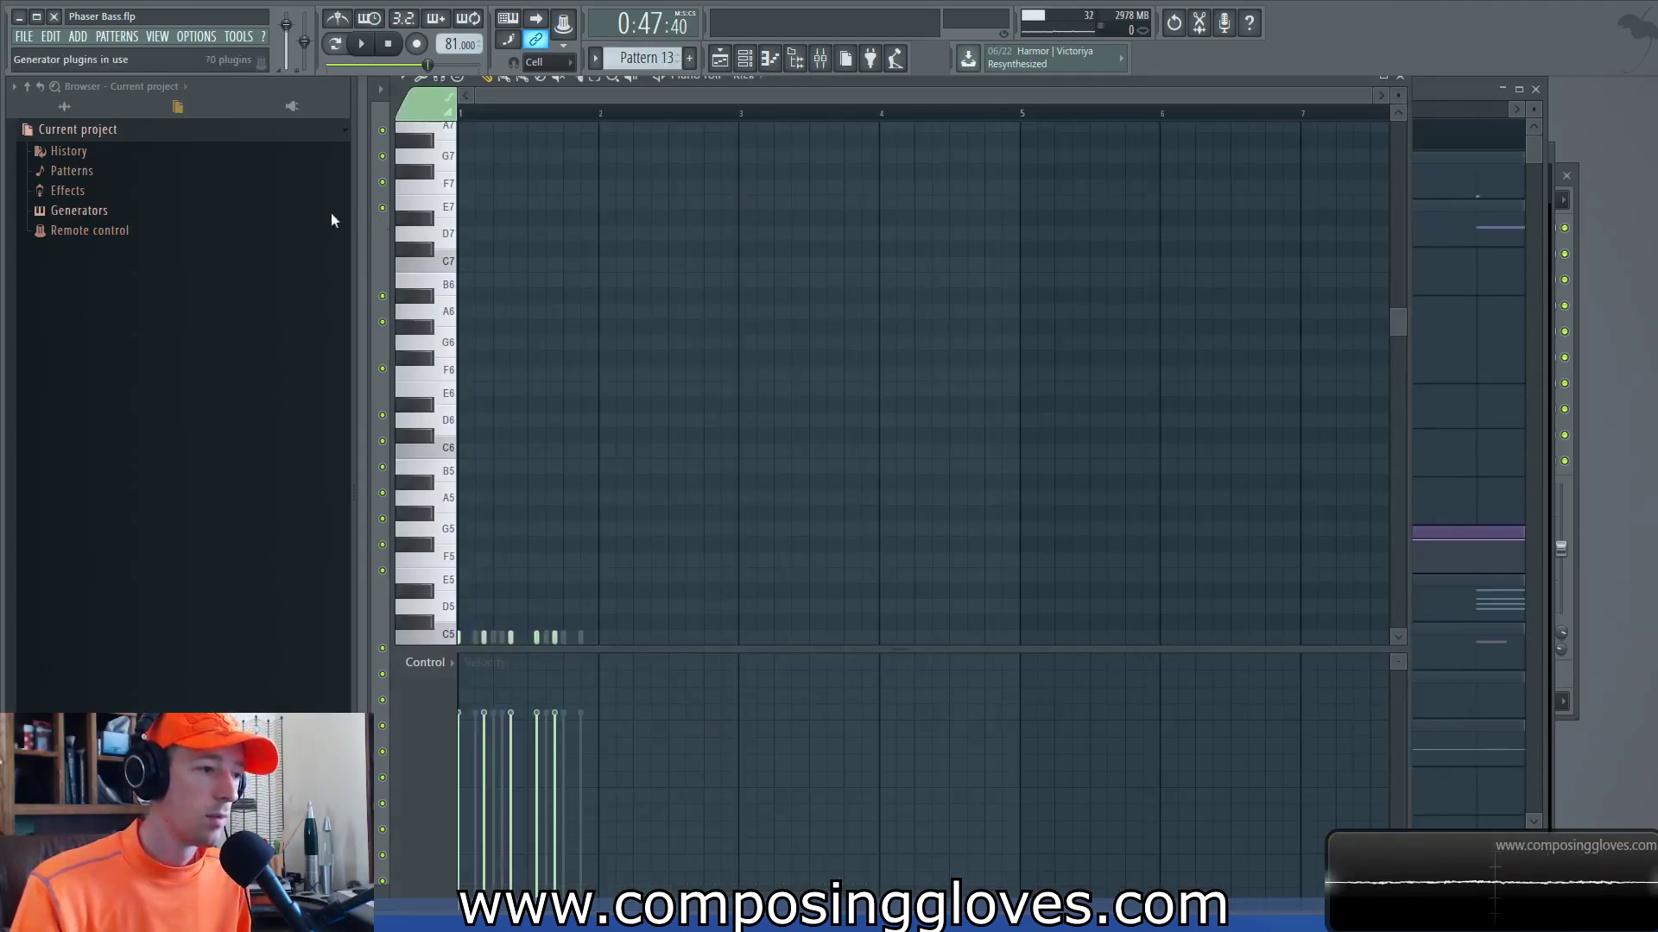
pyautogui.press('F6')
pyautogui.click(361, 45)
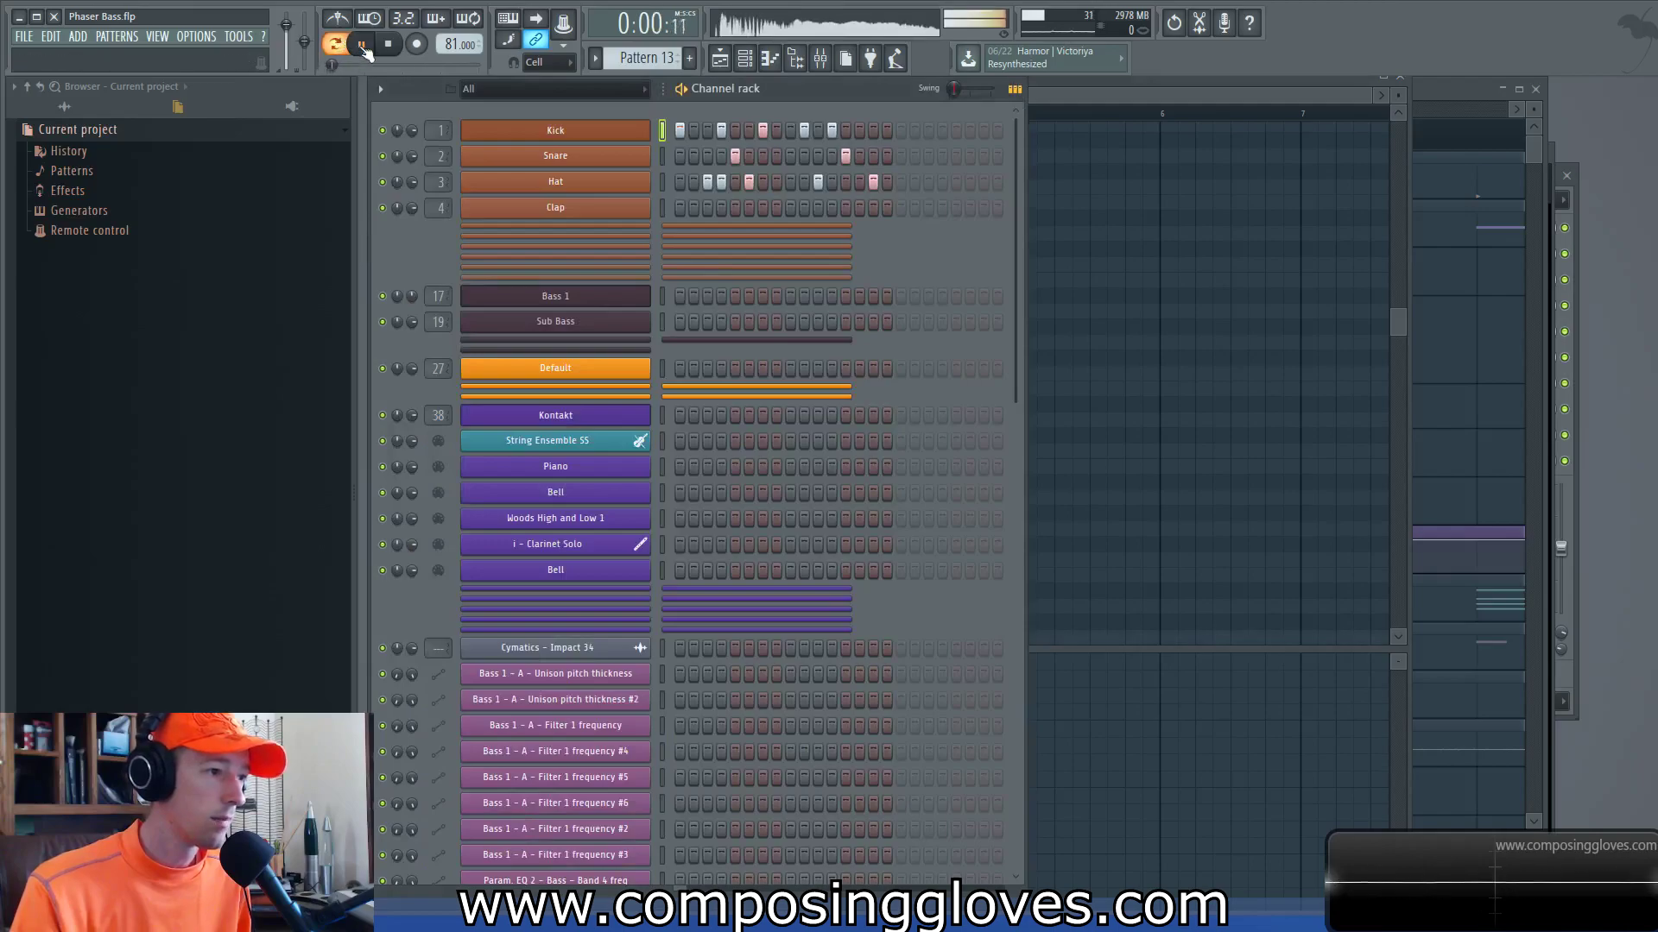
pyautogui.press('space')
pyautogui.click(566, 132)
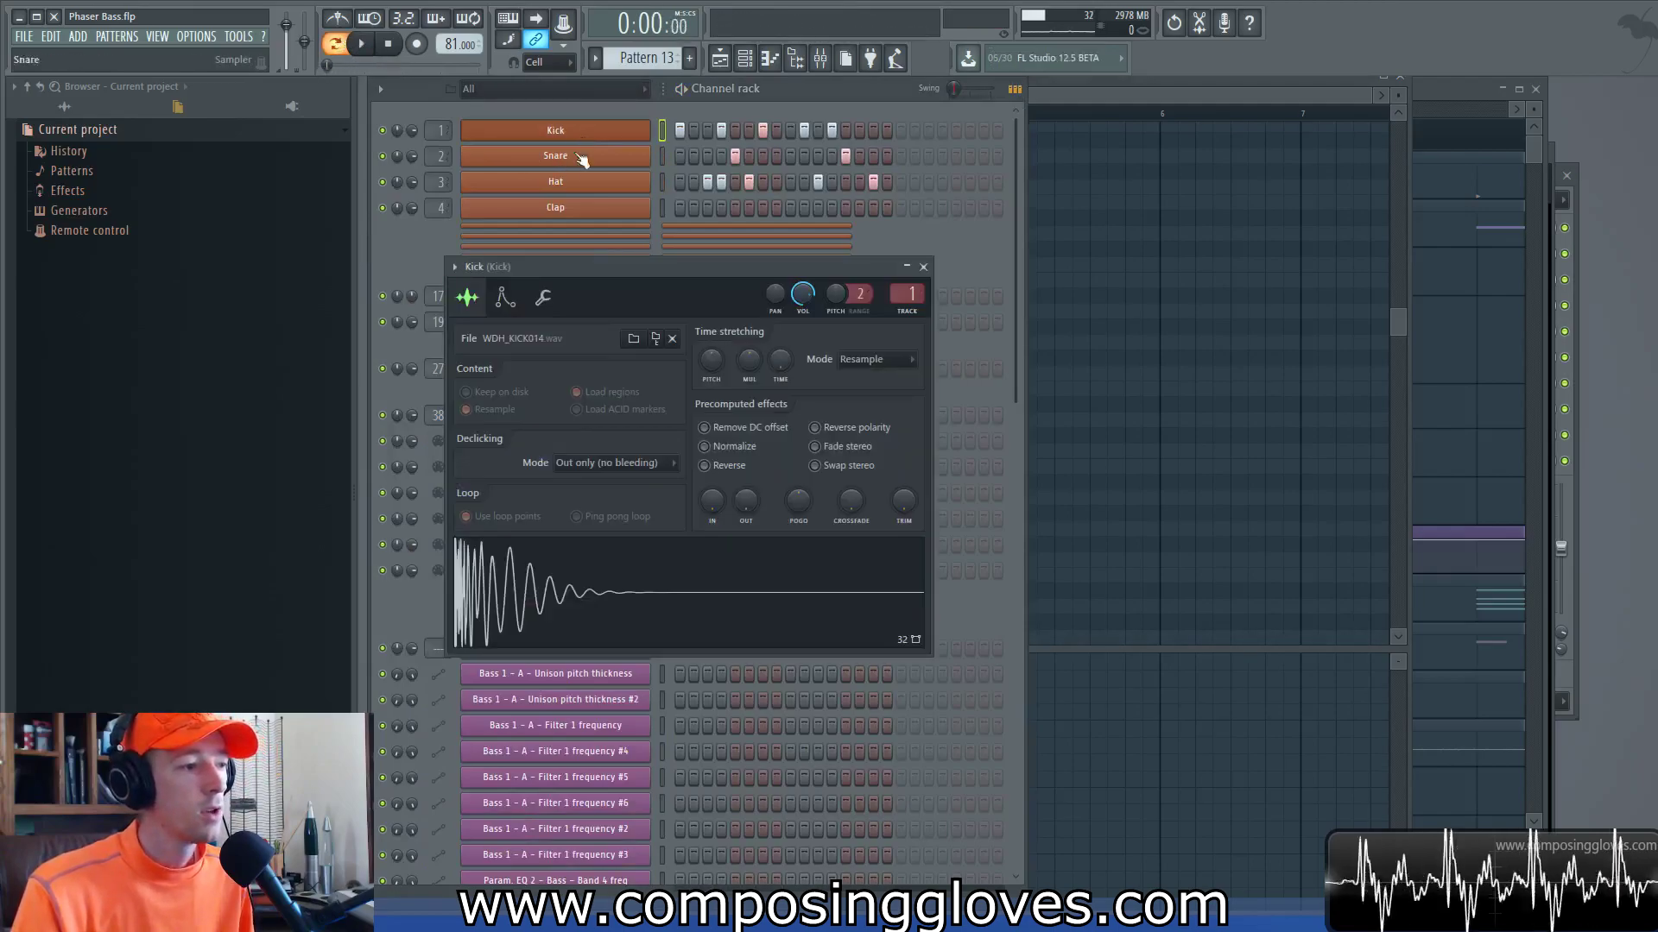
pyautogui.click(923, 267)
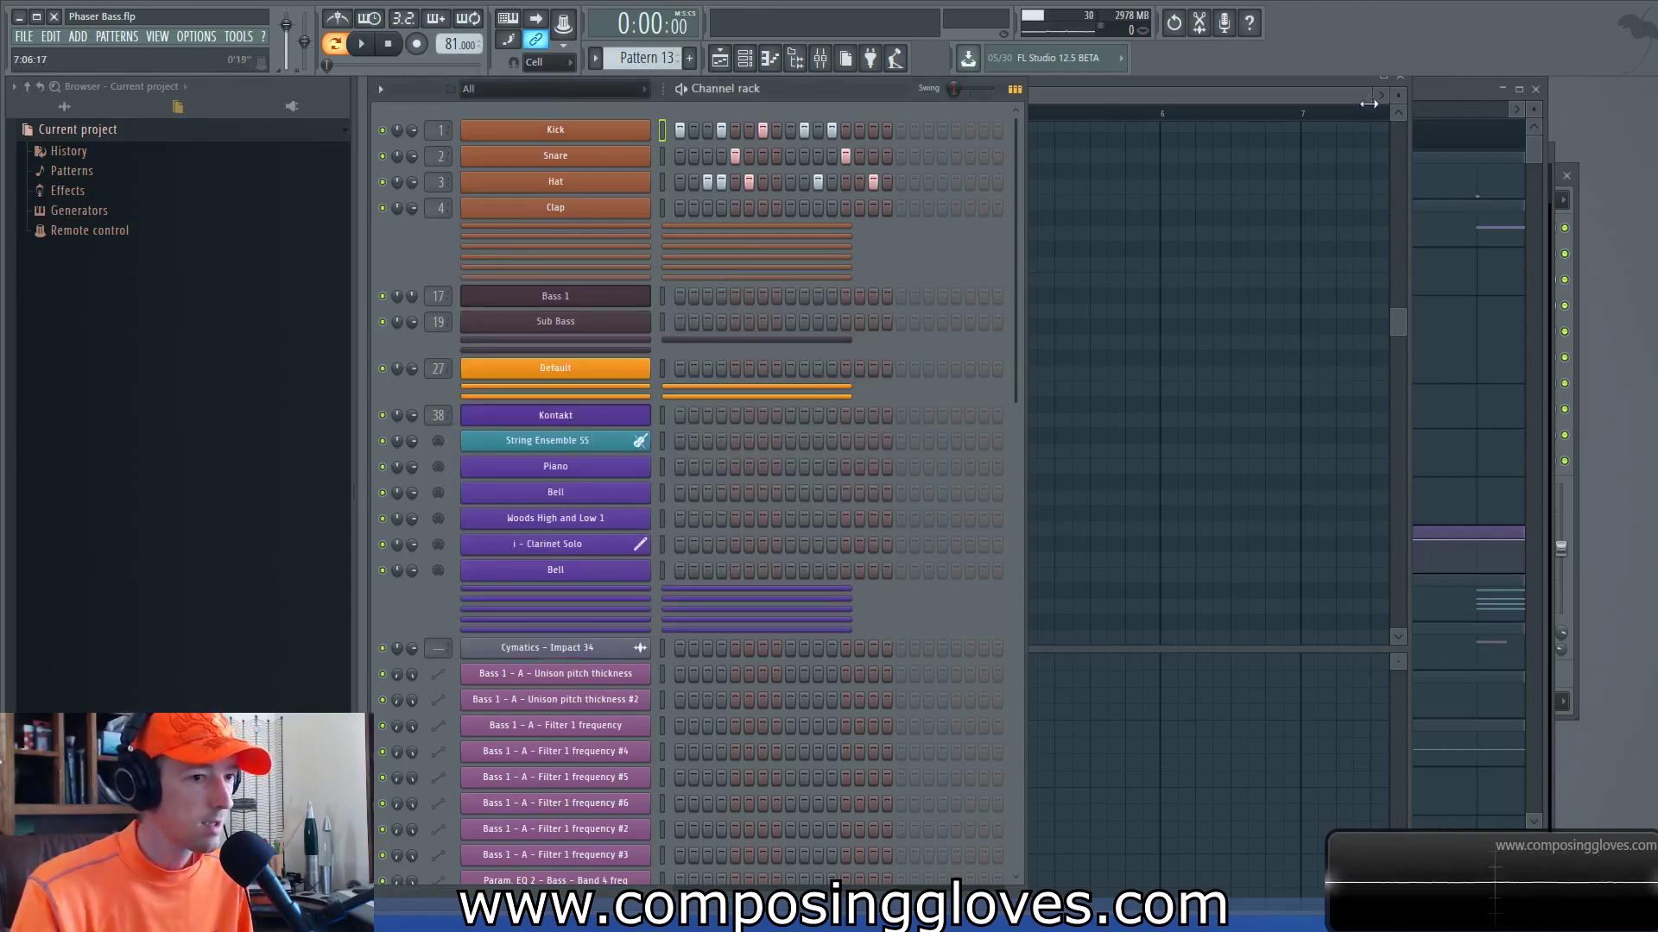
# Step: Check the playlist clips from bar 17 and reopen the Bass 1 instrument from the channel rack
pyautogui.press('F5')
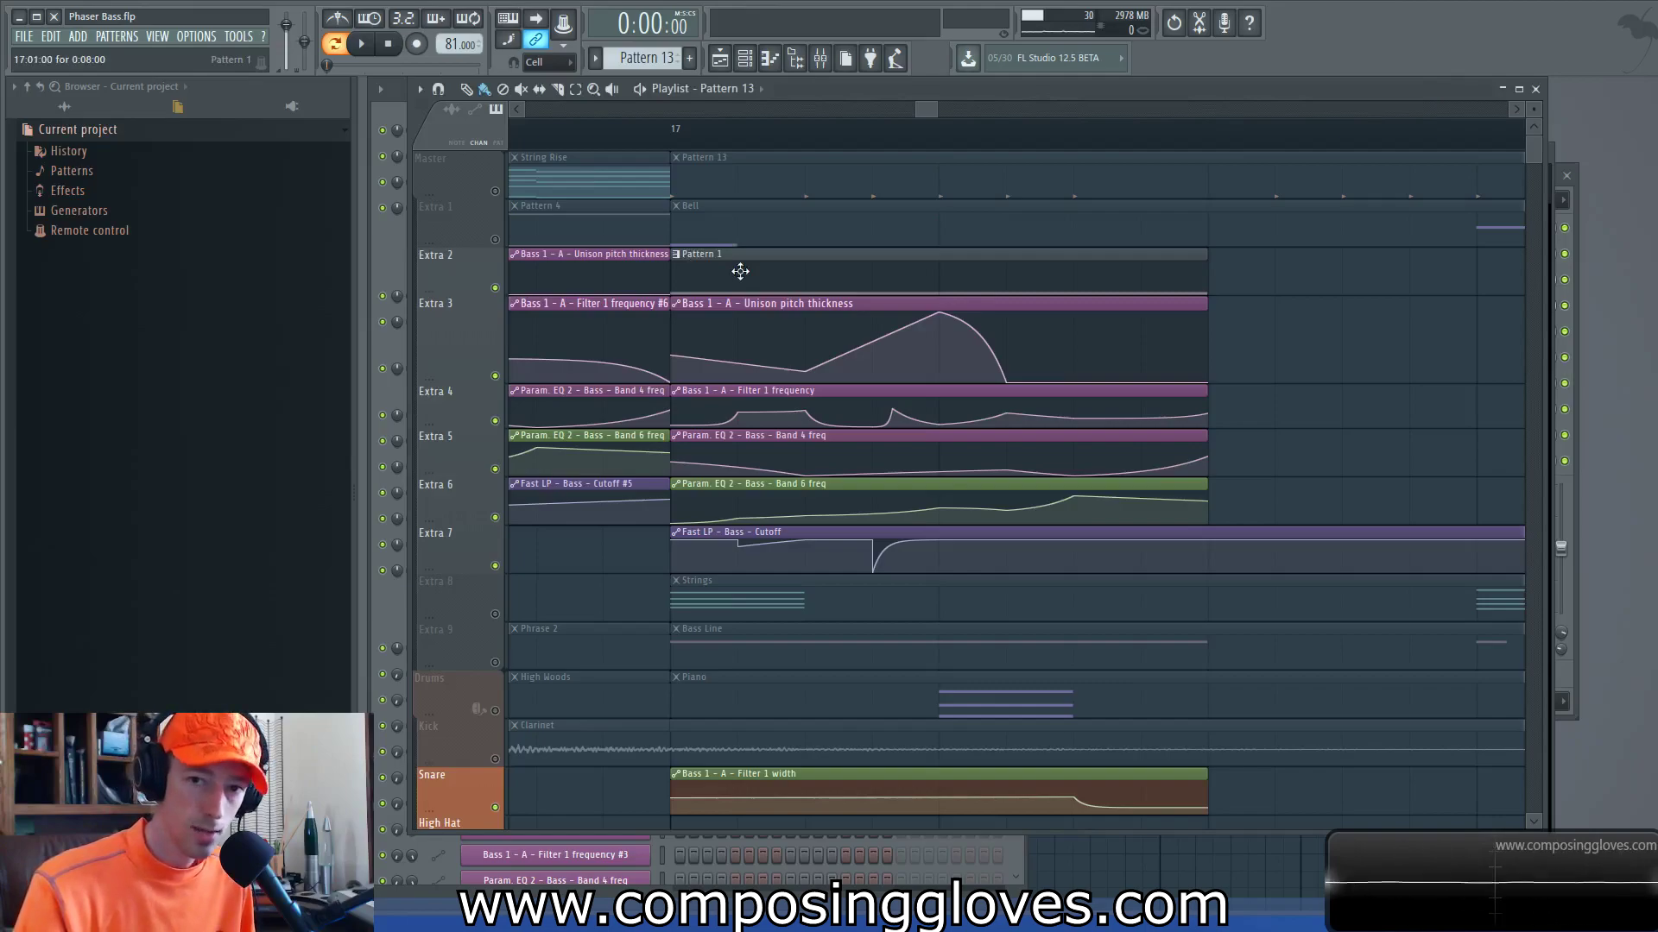
pyautogui.press('F6')
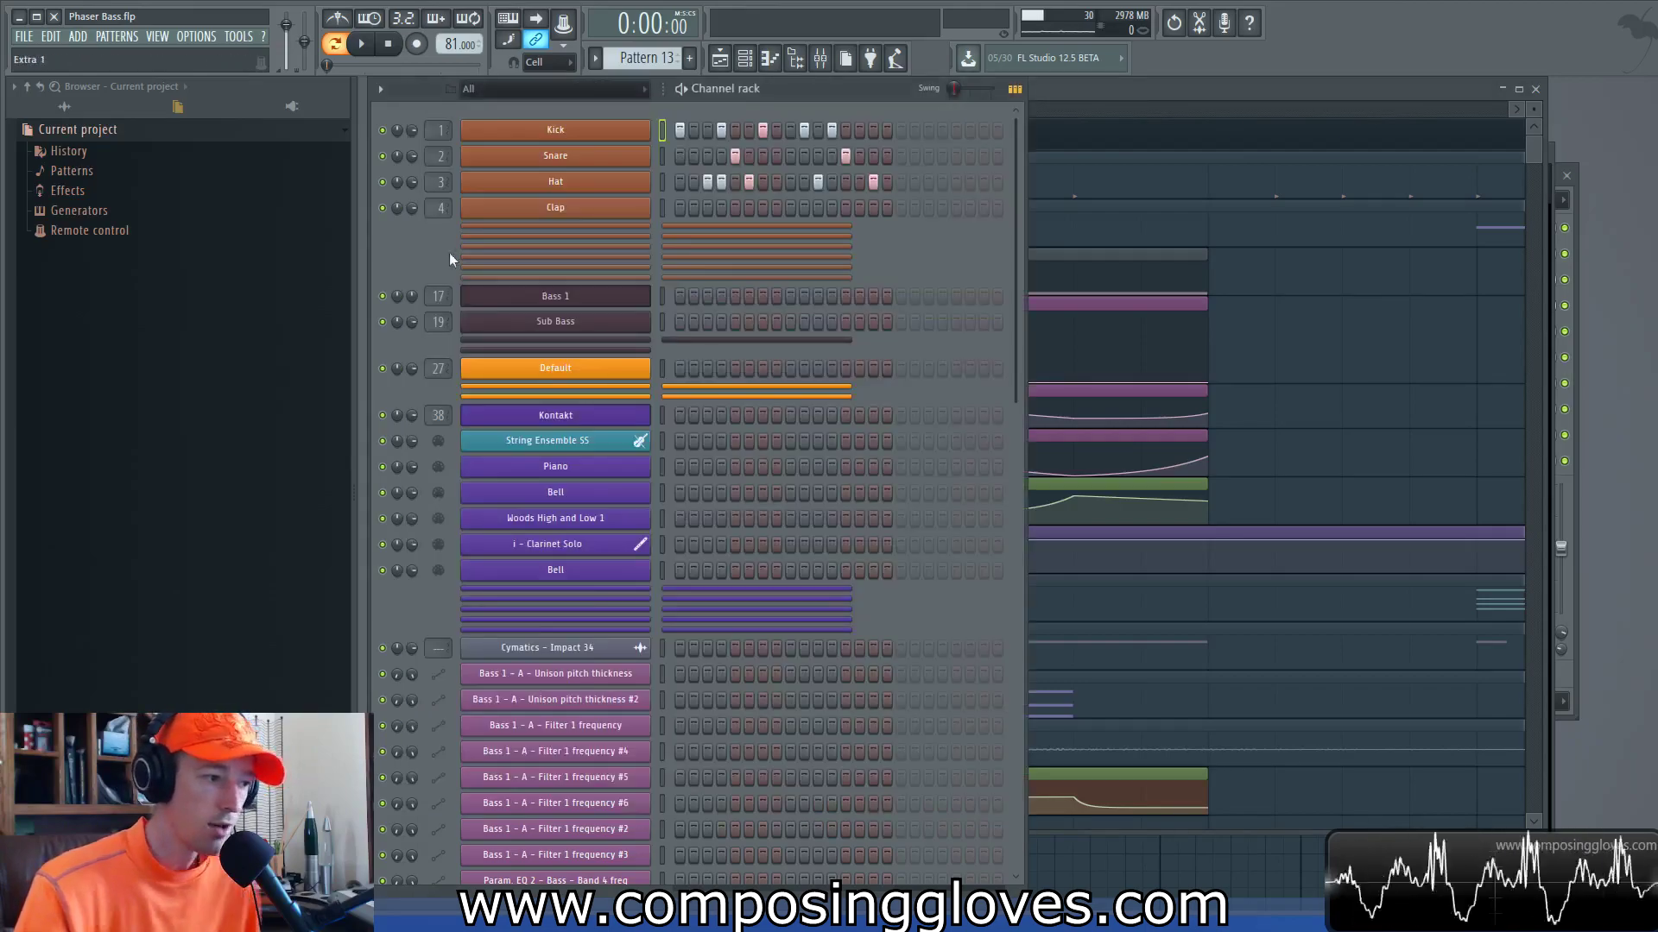
pyautogui.click(555, 297)
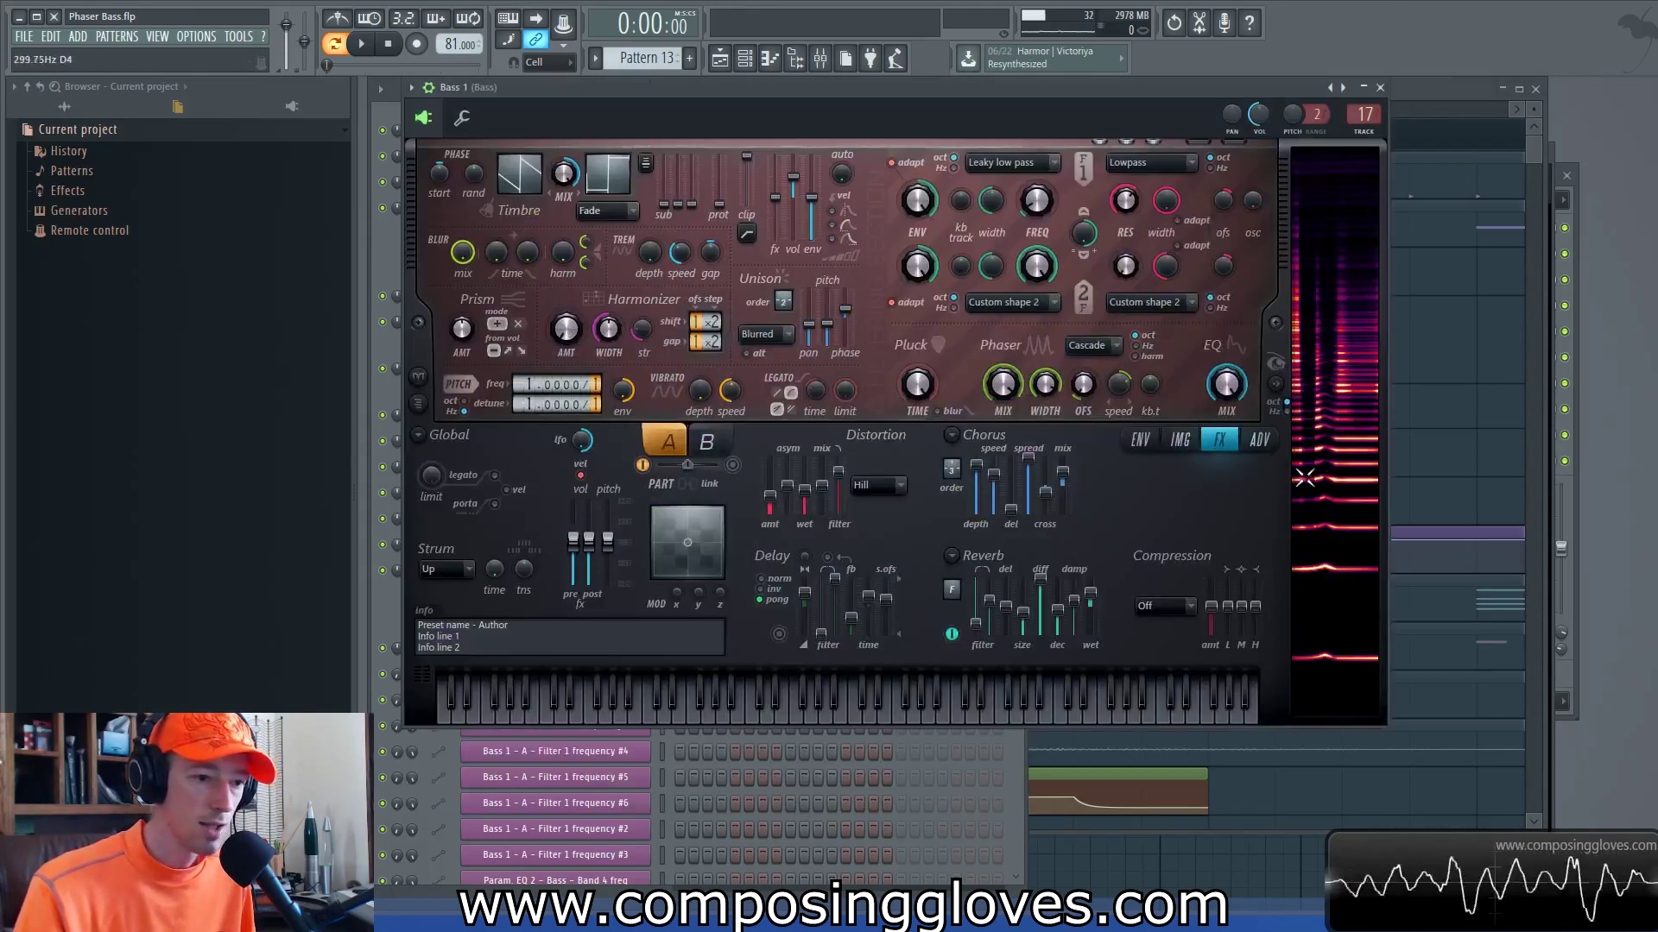
# Step: Show the mixer and inspect both Fruity parametric EQ 2 effects on the Bass track
pyautogui.click(821, 58)
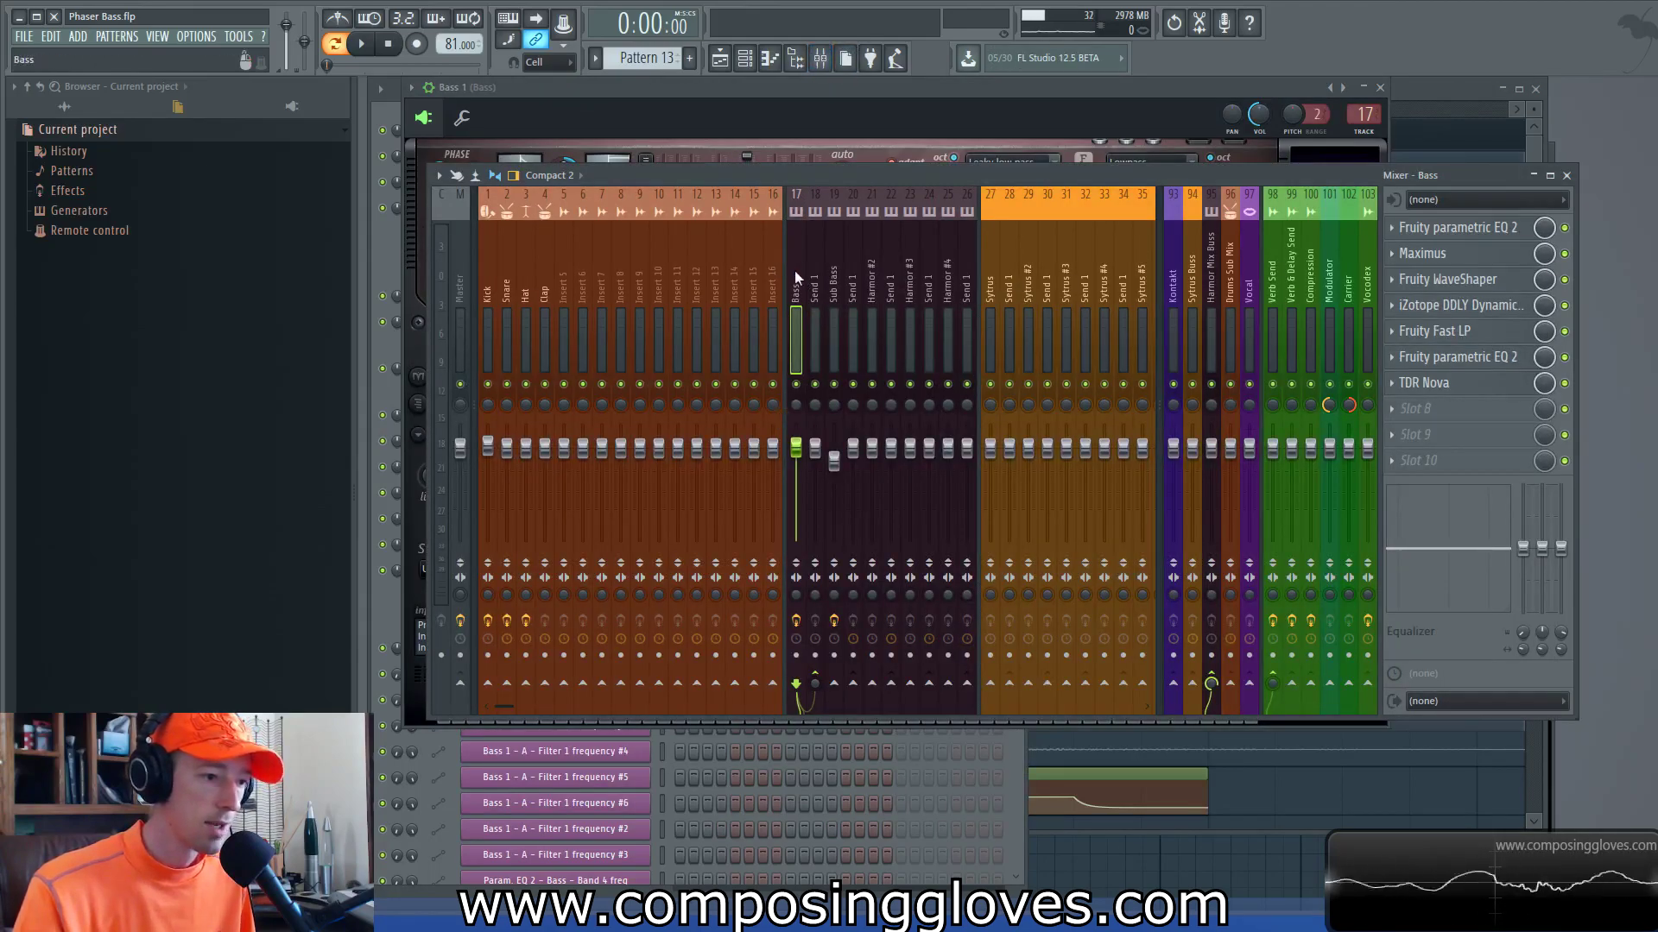
pyautogui.click(1466, 228)
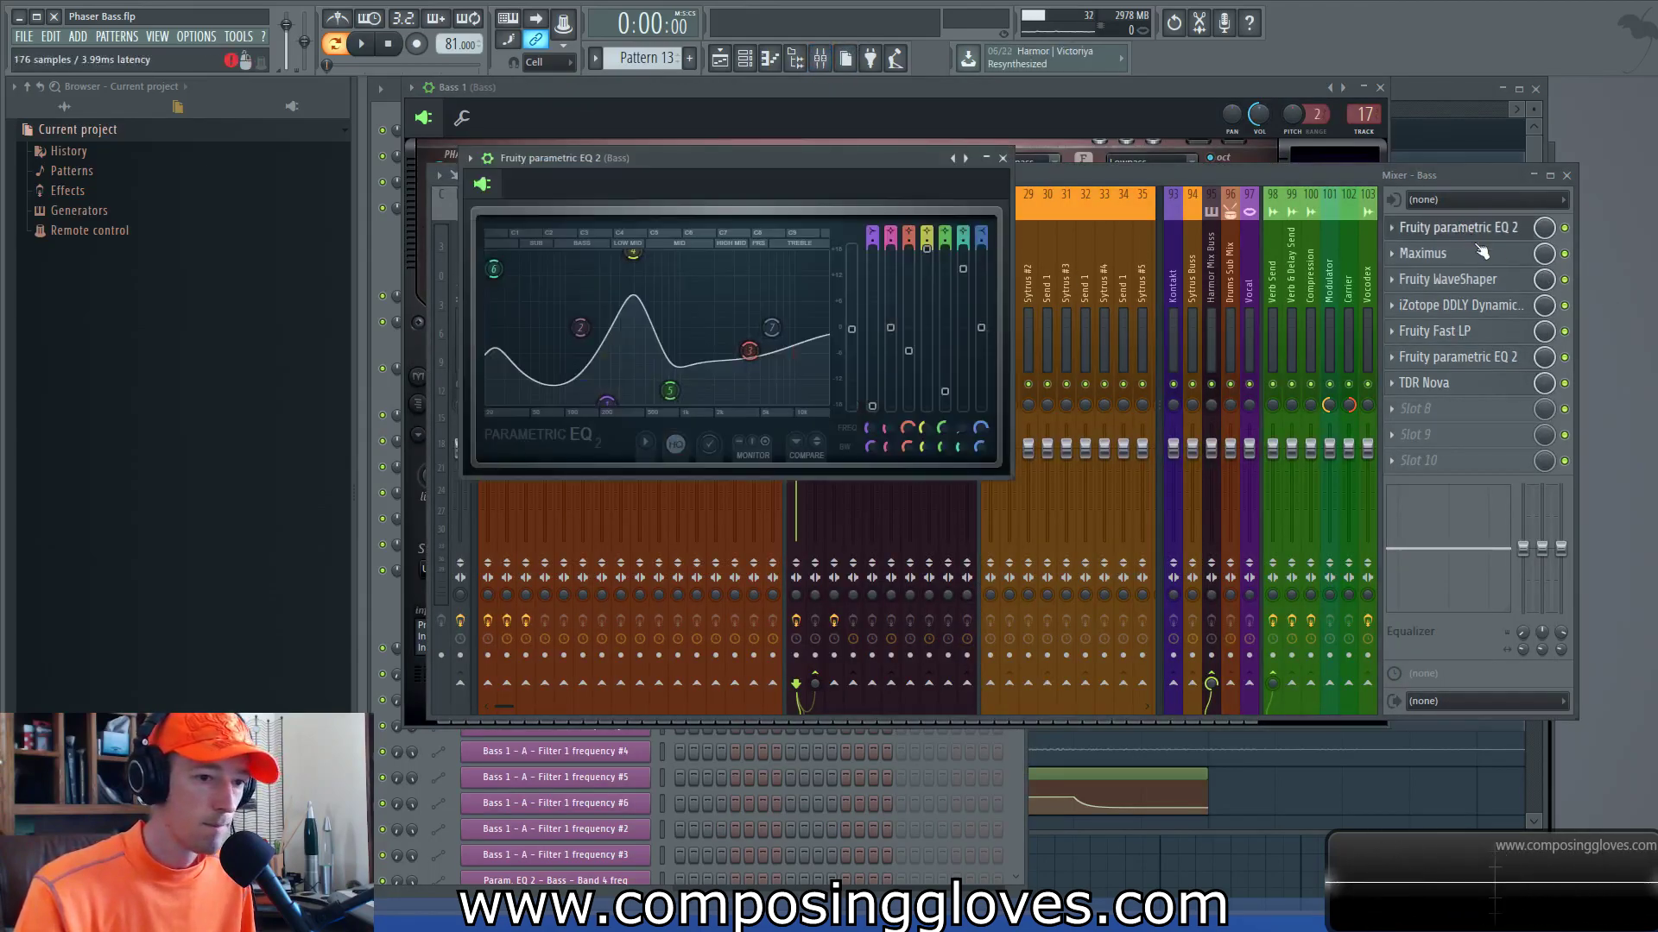
pyautogui.click(1472, 232)
pyautogui.click(1457, 357)
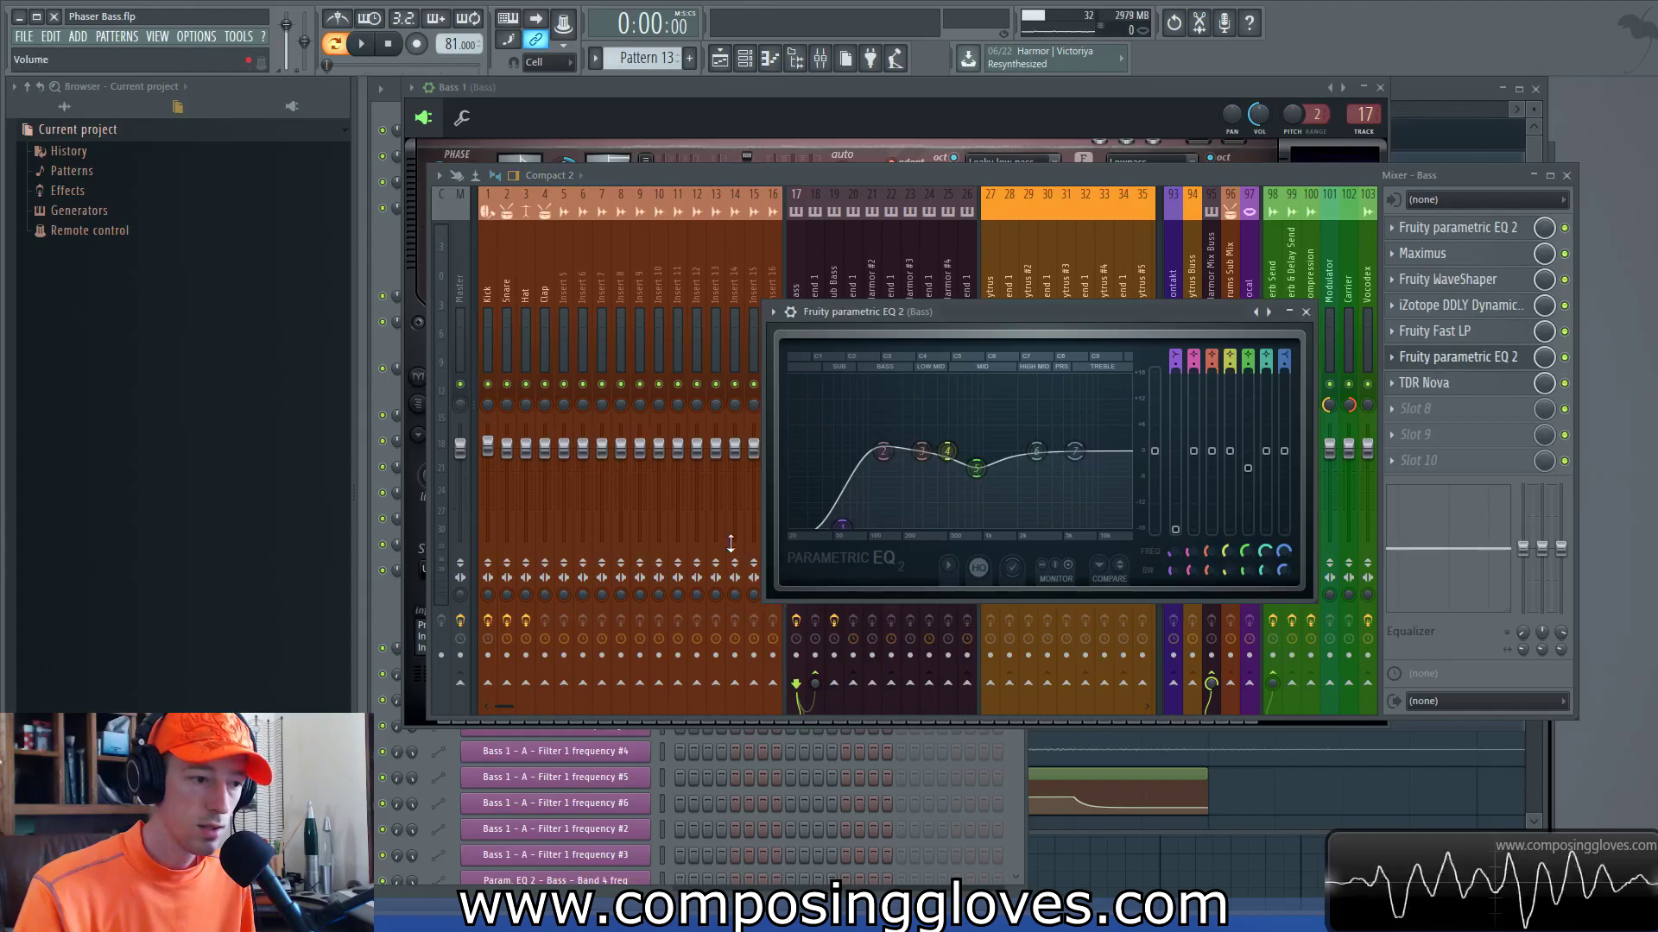
pyautogui.moveTo(858, 518); pyautogui.dragTo(834, 397)
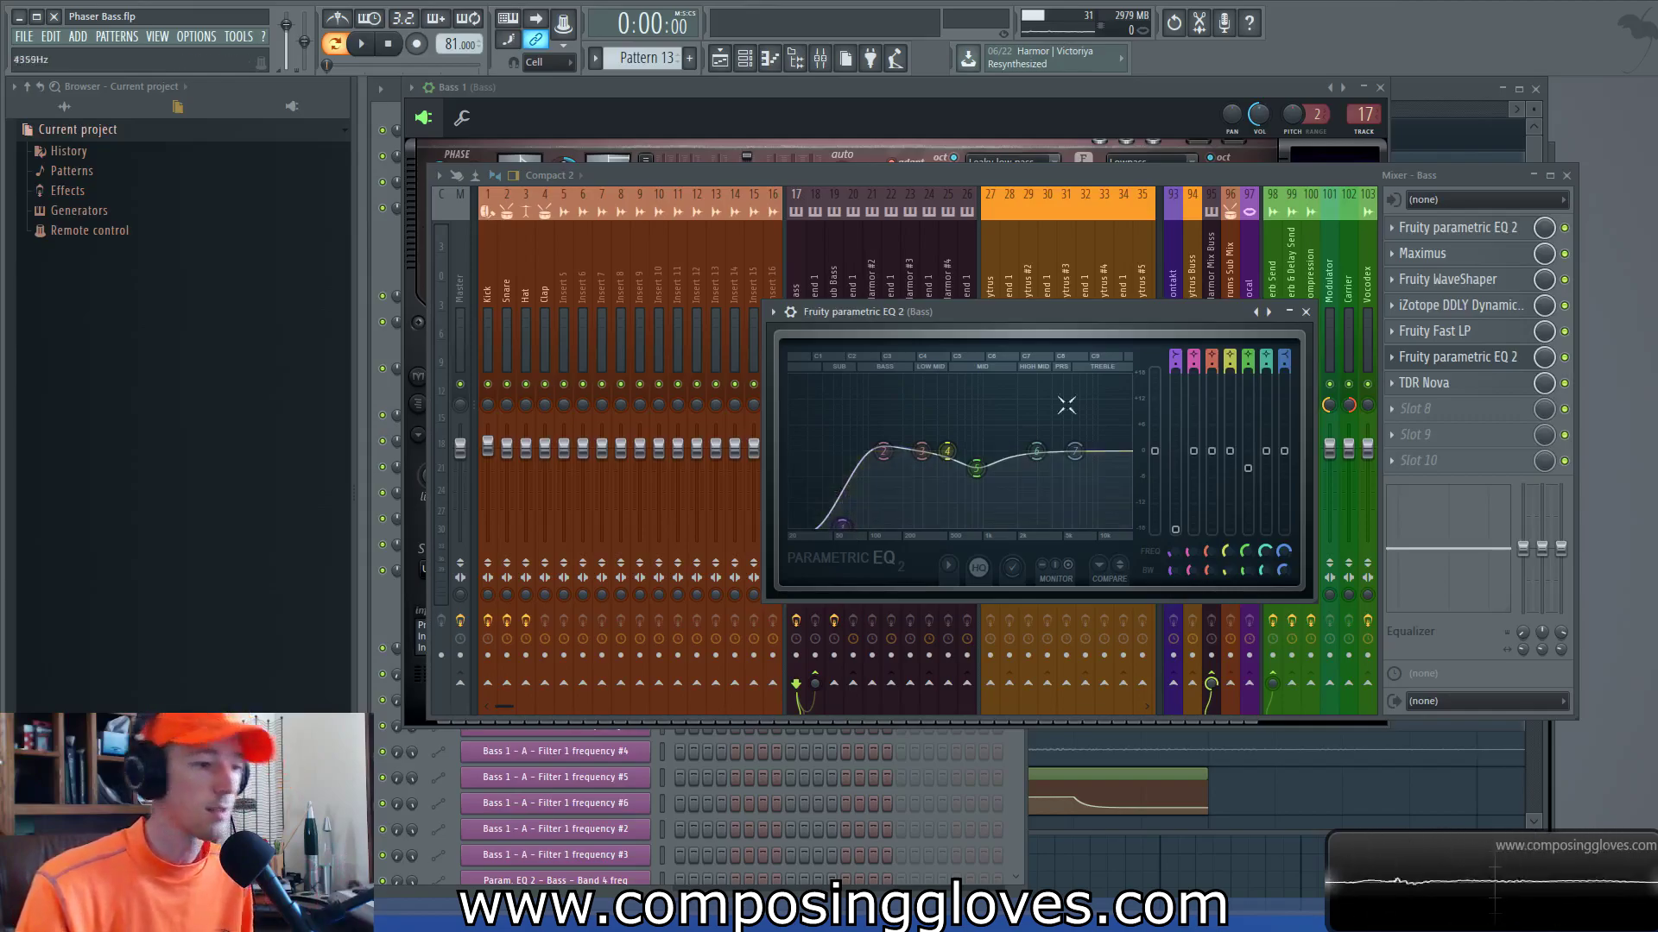
pyautogui.click(1306, 312)
# Step: Close the Bass 1 instrument window and reposition the mixer window to uncover its routing and effect slots
pyautogui.click(1117, 105)
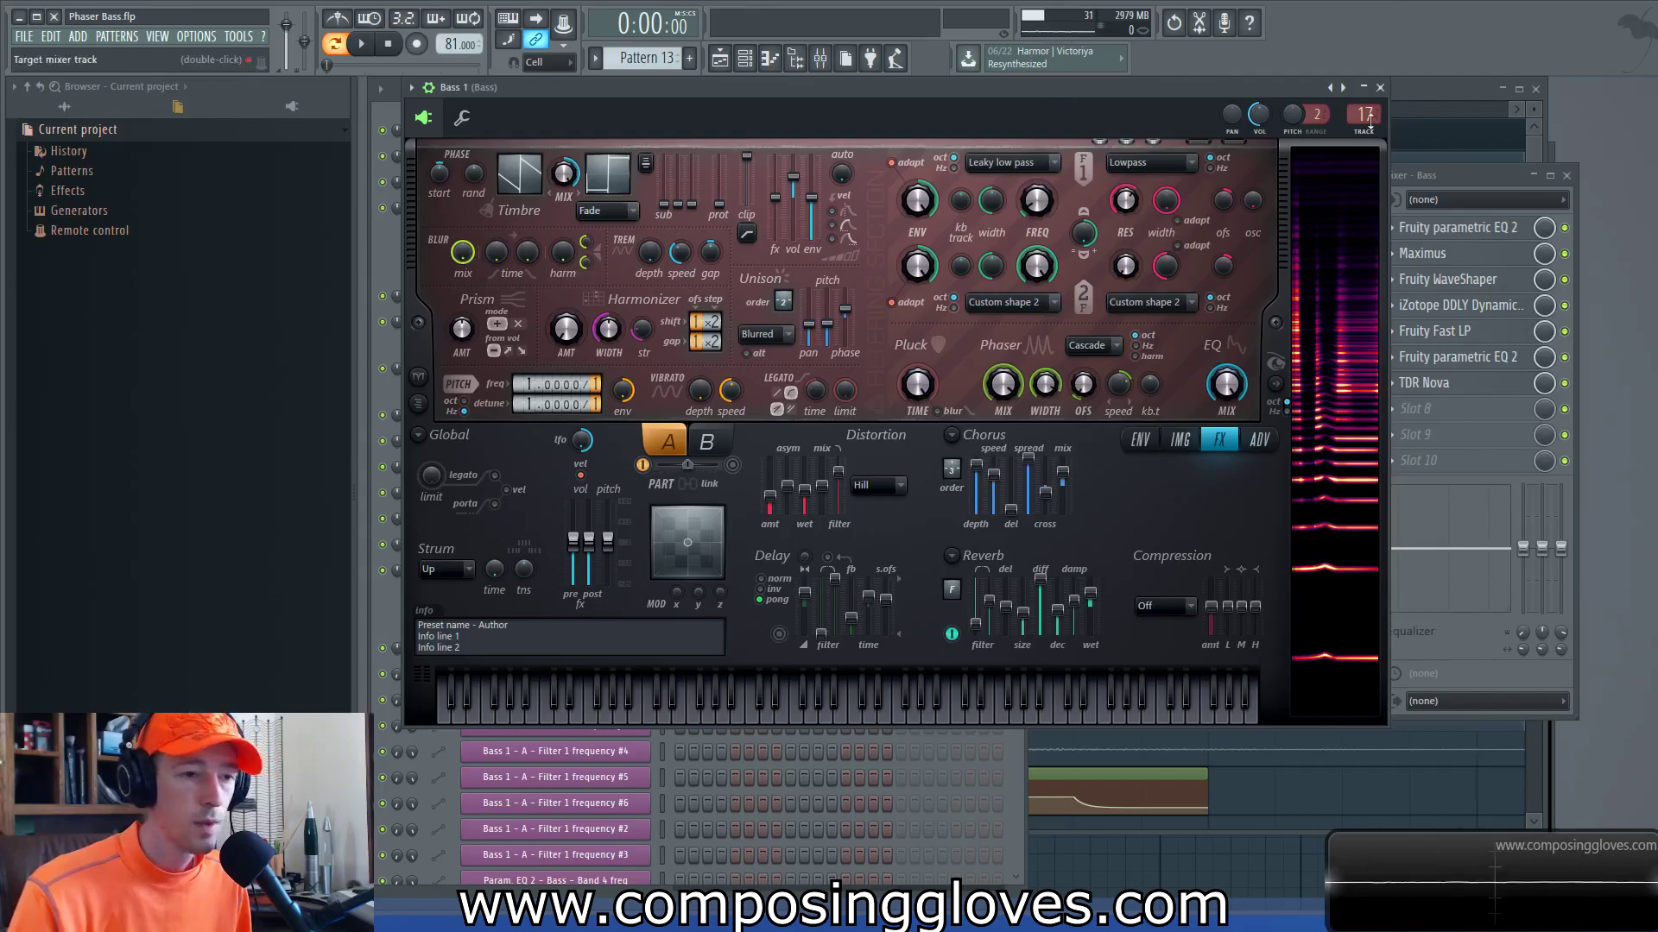
pyautogui.click(1379, 87)
pyautogui.moveTo(1182, 176); pyautogui.dragTo(1063, 147)
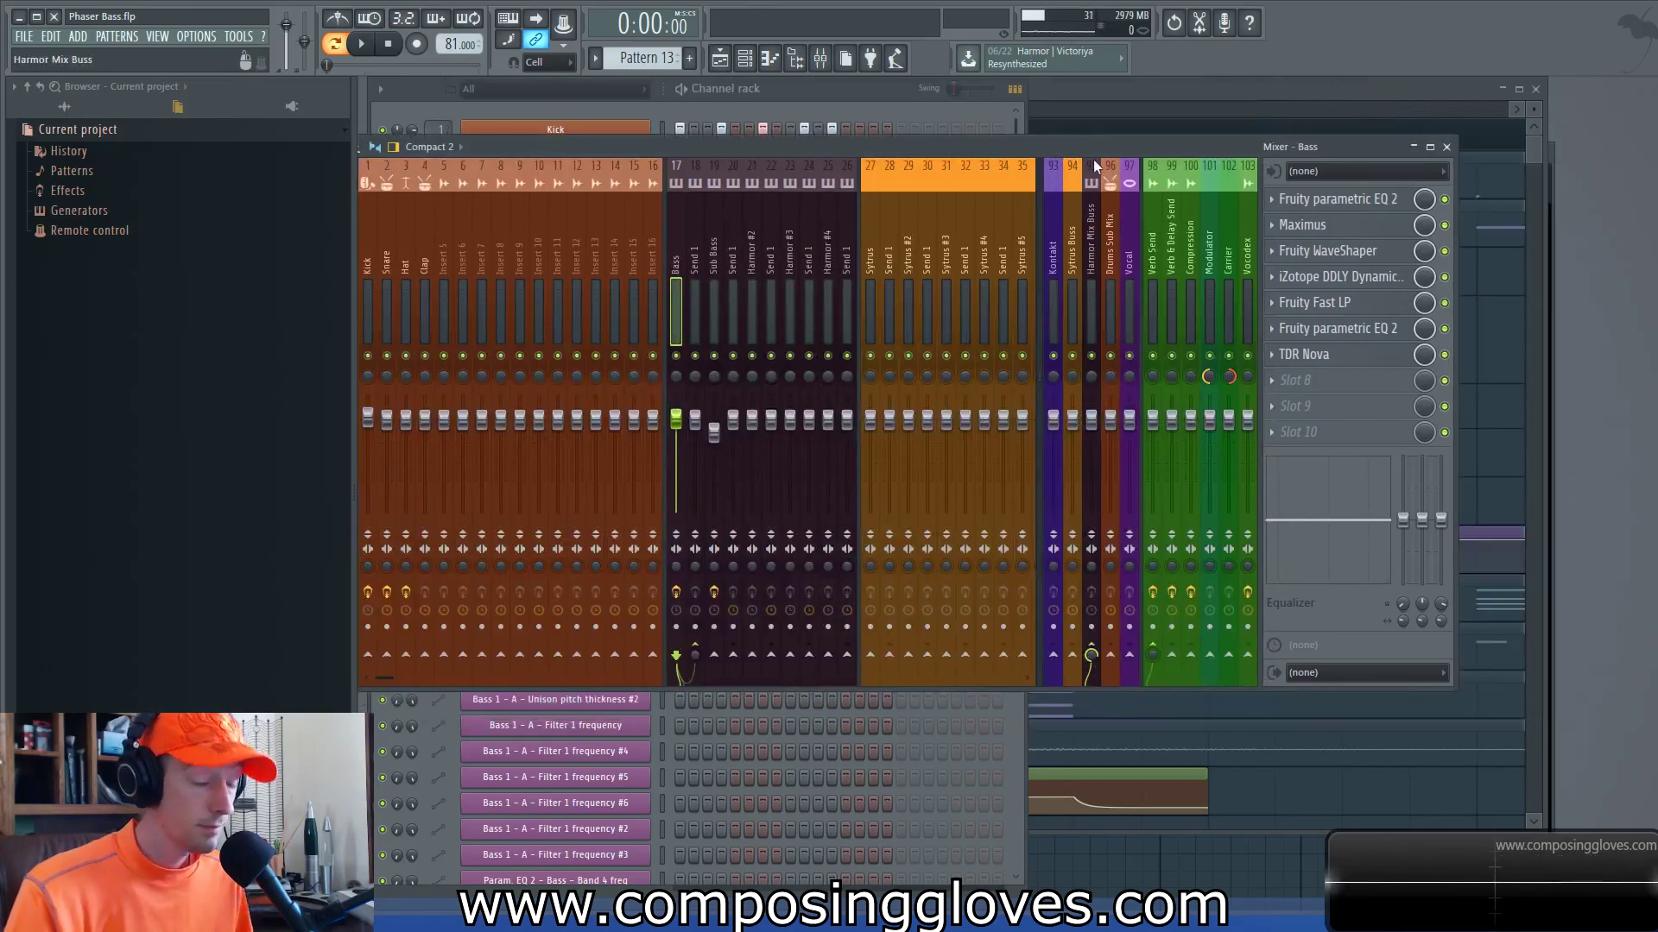
# Step: Open the Bass track's first Fruity parametric EQ 2, show the playlist and place the EQ window beside the automation clips
pyautogui.click(1333, 203)
pyautogui.moveTo(799, 157); pyautogui.dragTo(695, 155)
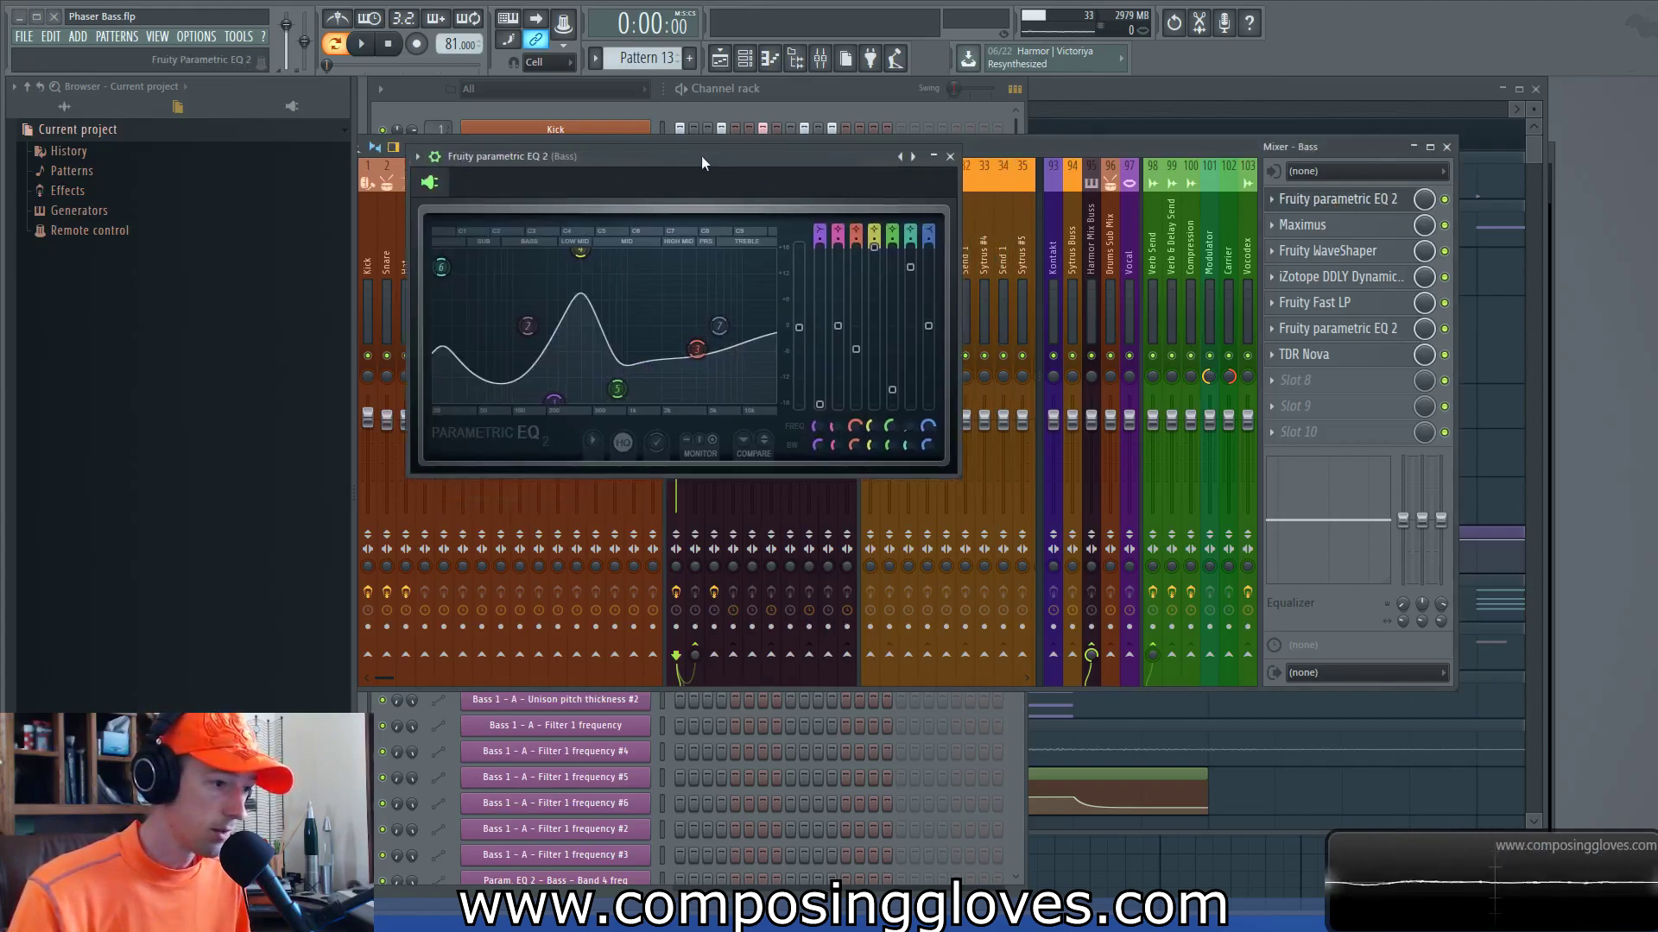
pyautogui.click(1220, 88)
pyautogui.moveTo(853, 162); pyautogui.dragTo(437, 168)
pyautogui.click(1067, 343)
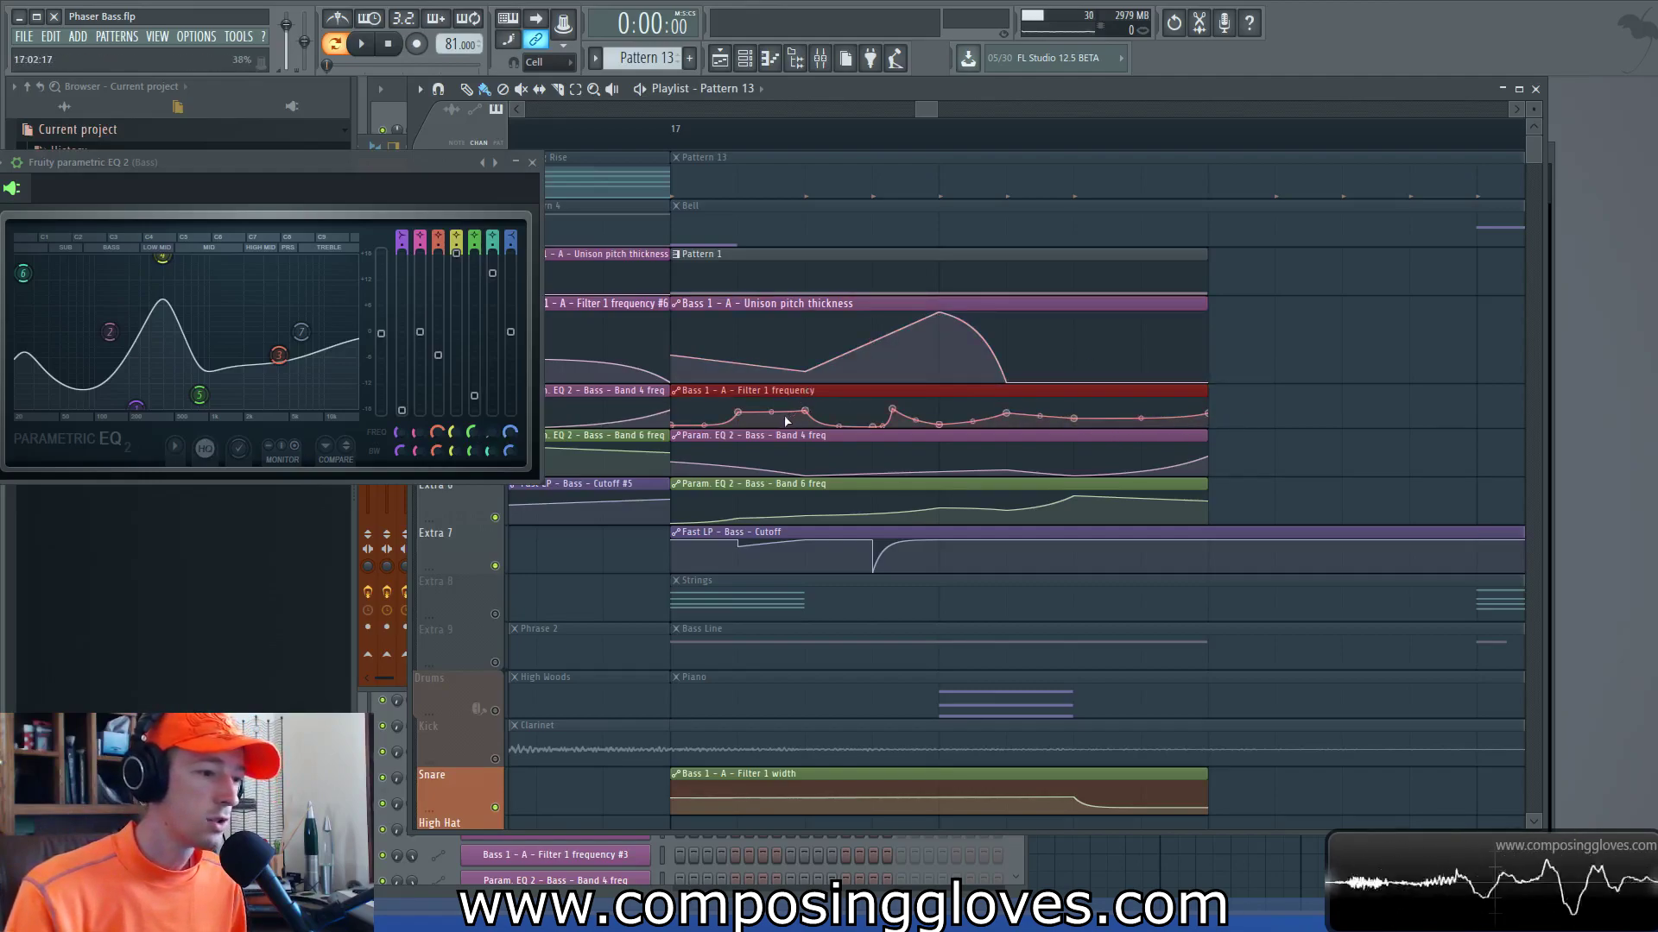
pyautogui.scroll(2, 786, 422)
pyautogui.scroll(-2, 785, 421)
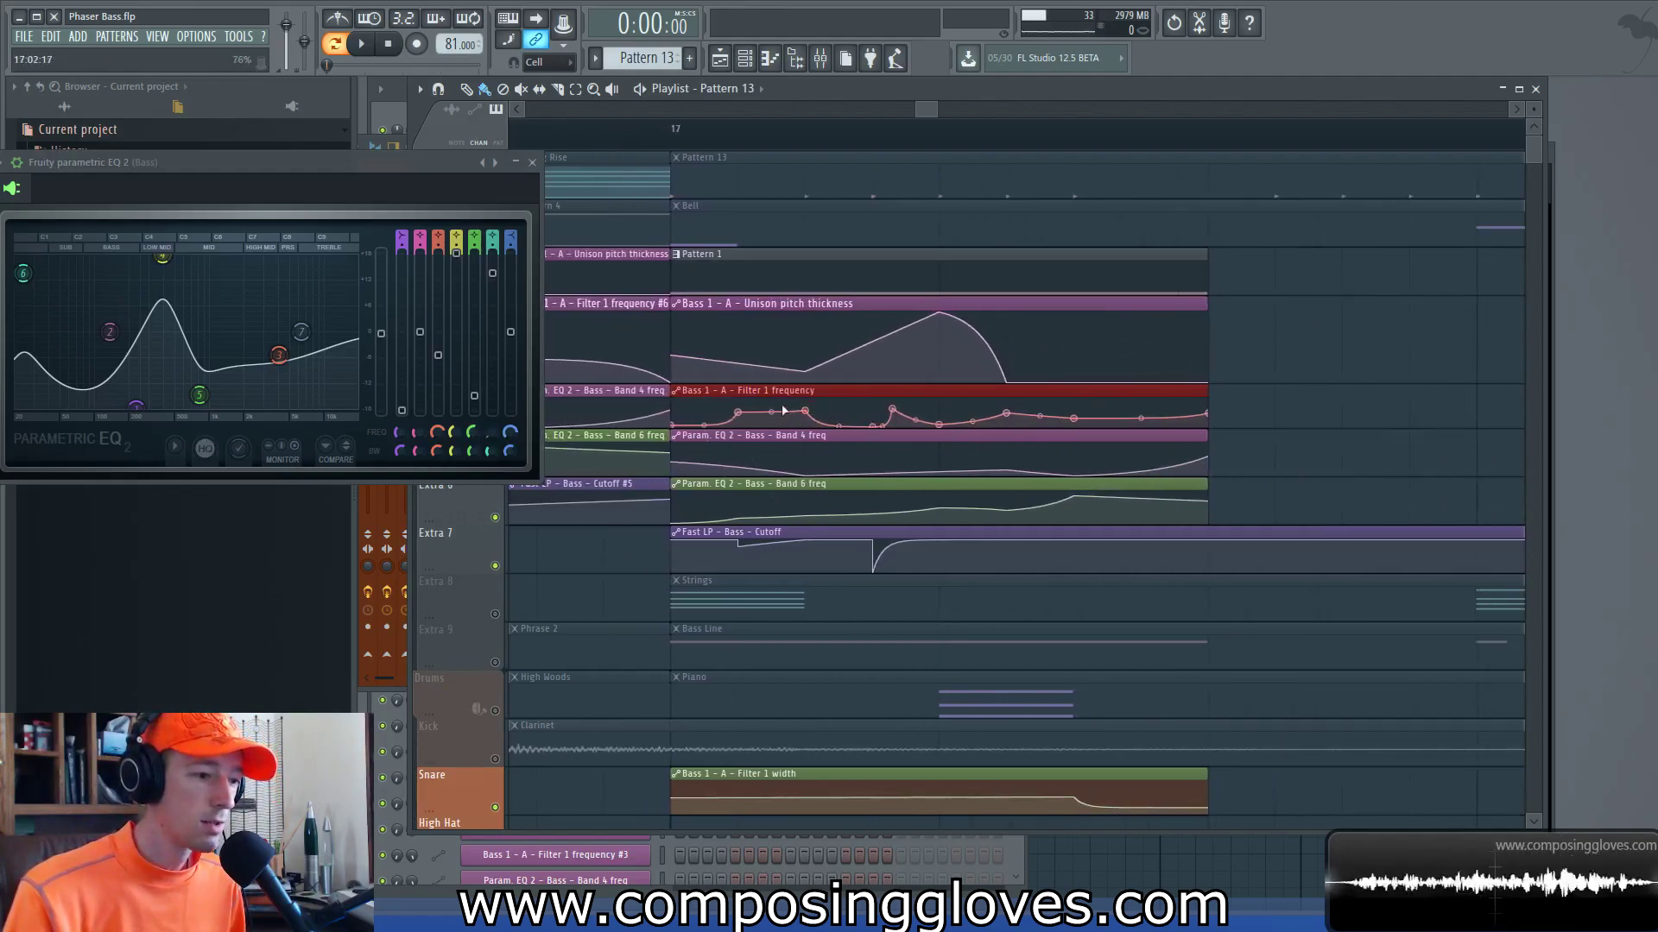
# Step: Enlarge the Extra 4 playlist track holding the Filter 1 frequency curve and play from bar 17 with the EQ in view
pyautogui.scroll(-2, 774, 410)
pyautogui.click(698, 131)
pyautogui.scroll(2, 735, 172)
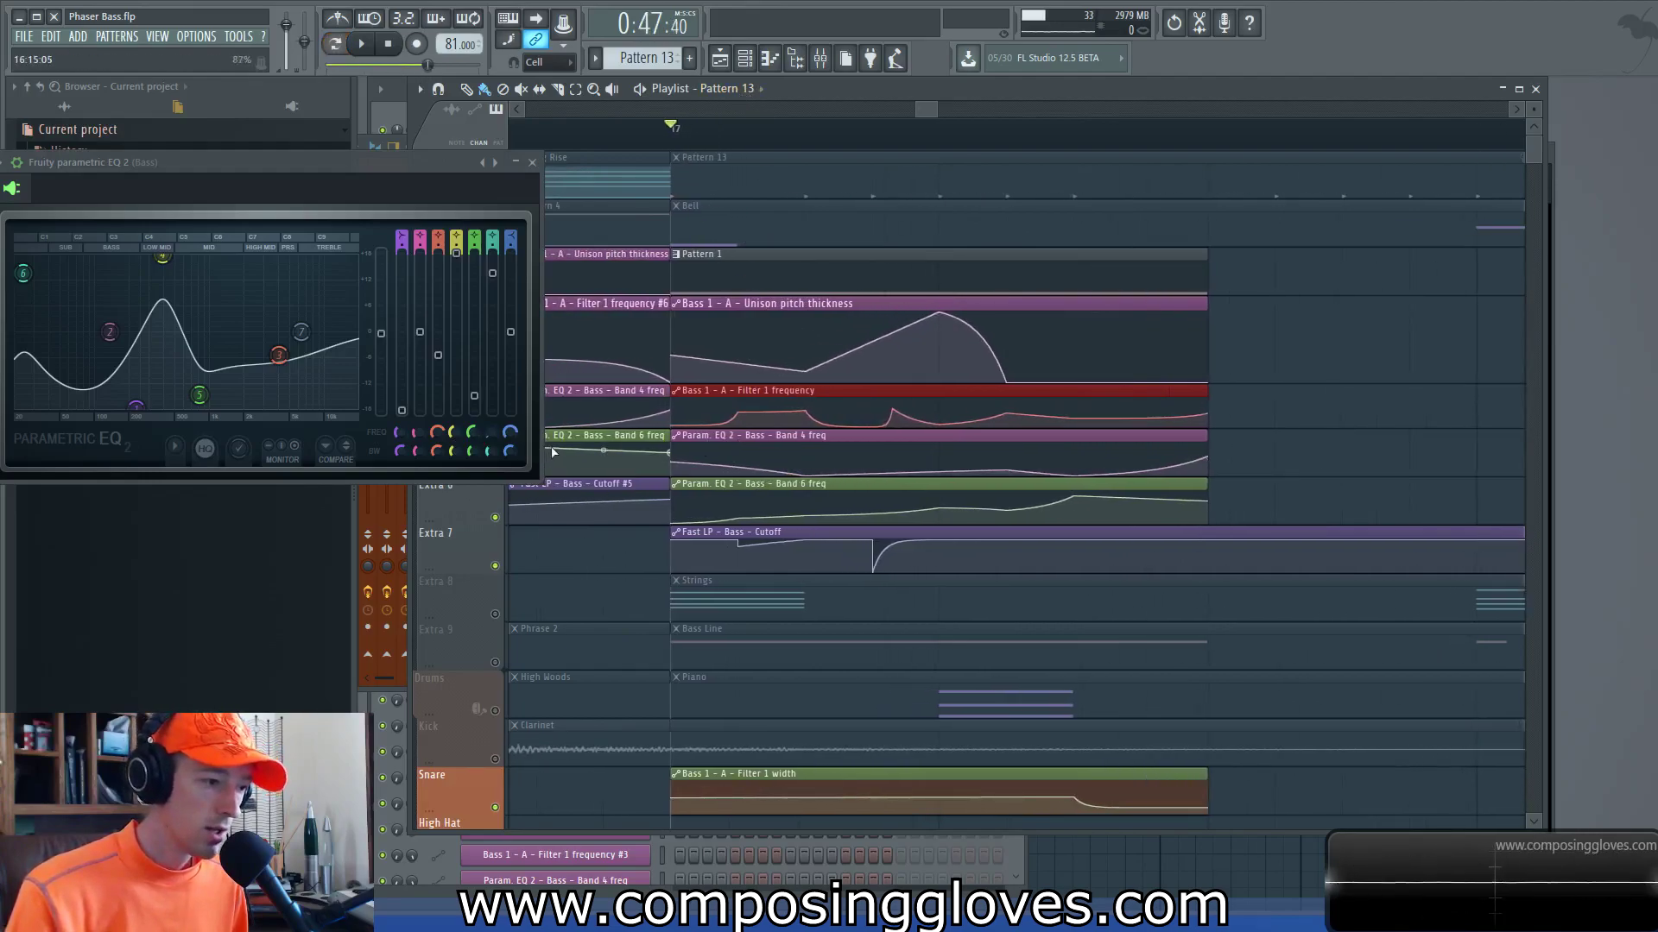
pyautogui.moveTo(411, 158); pyautogui.dragTo(411, 22)
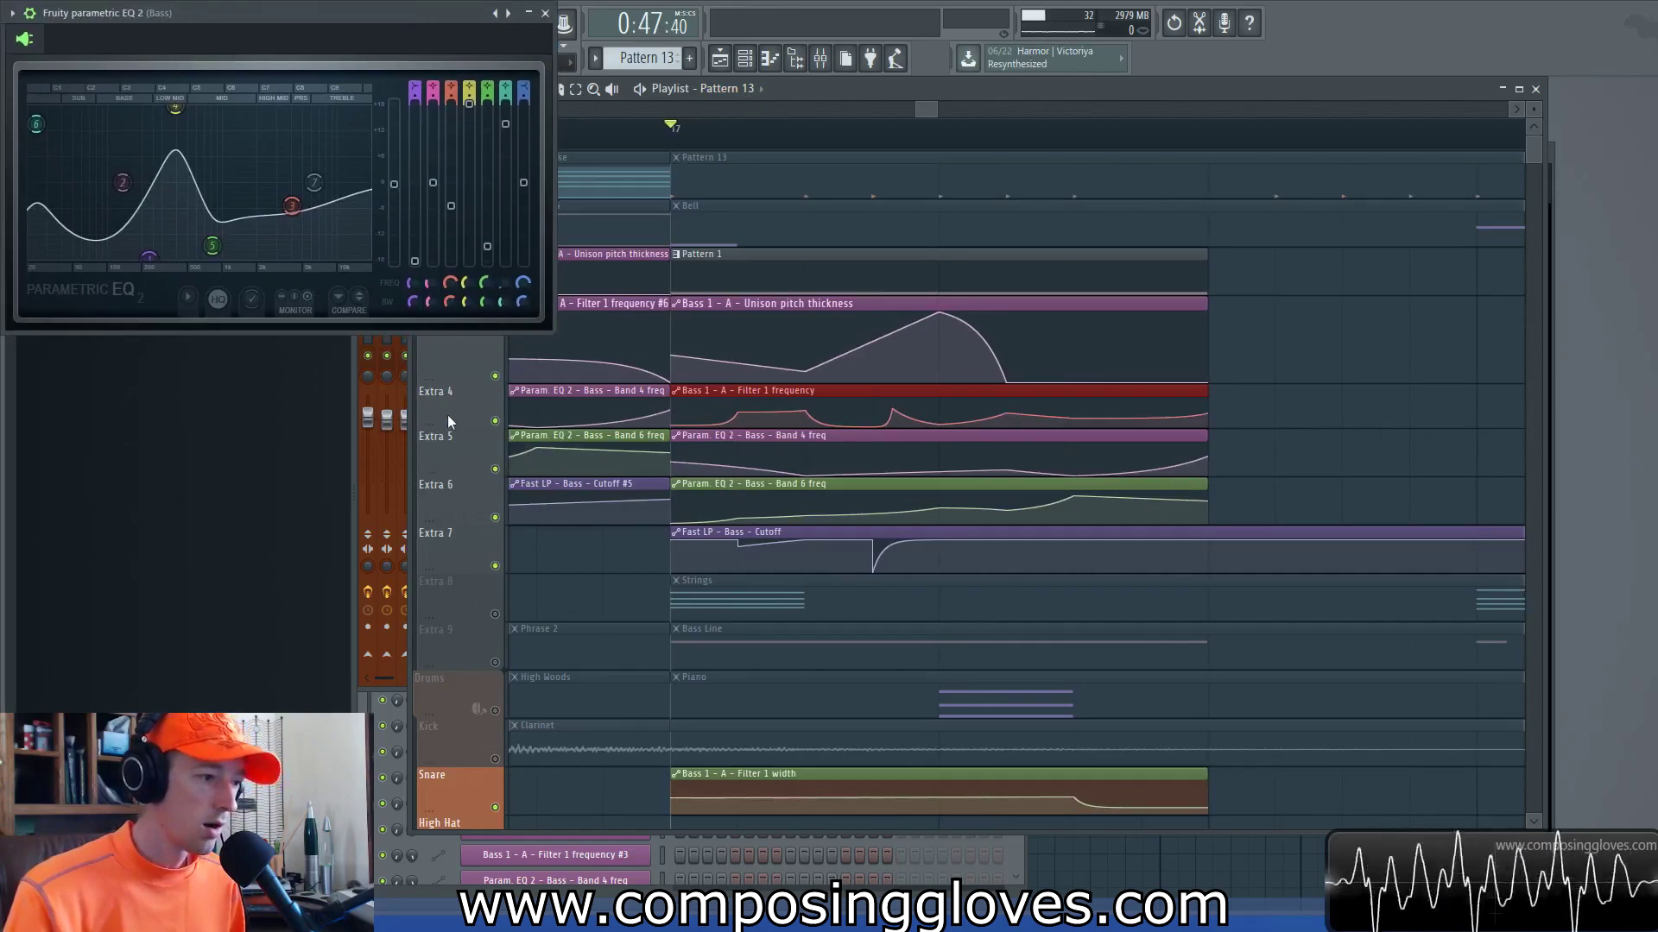
pyautogui.moveTo(448, 432); pyautogui.dragTo(449, 623)
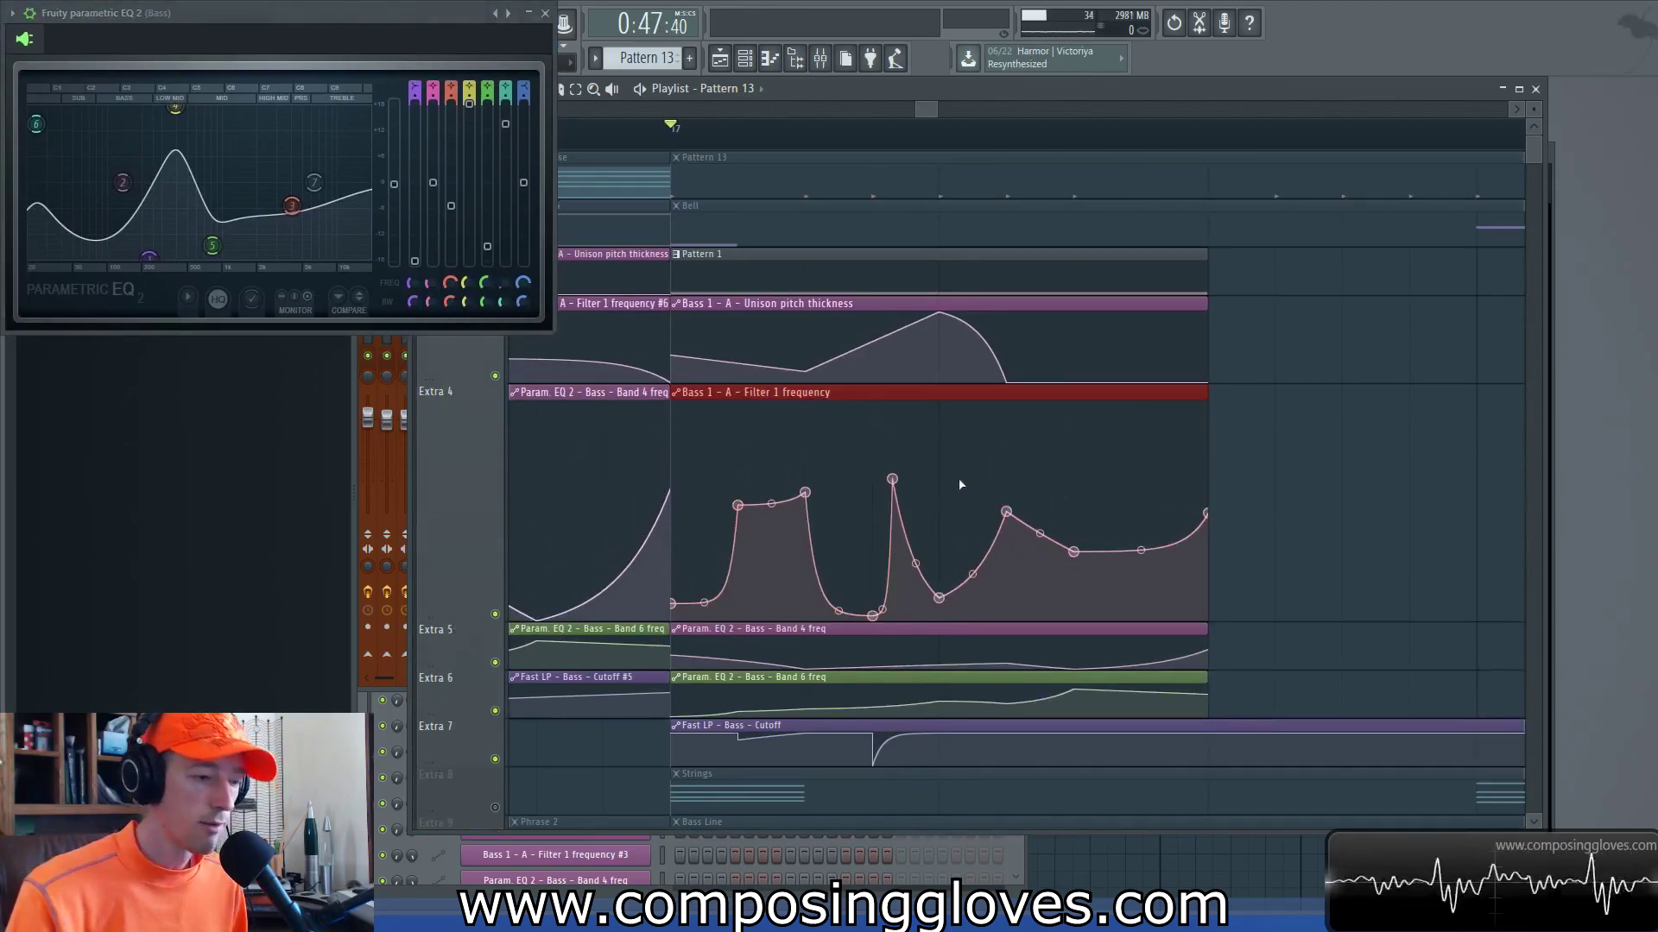
pyautogui.scroll(-1, 1226, 462)
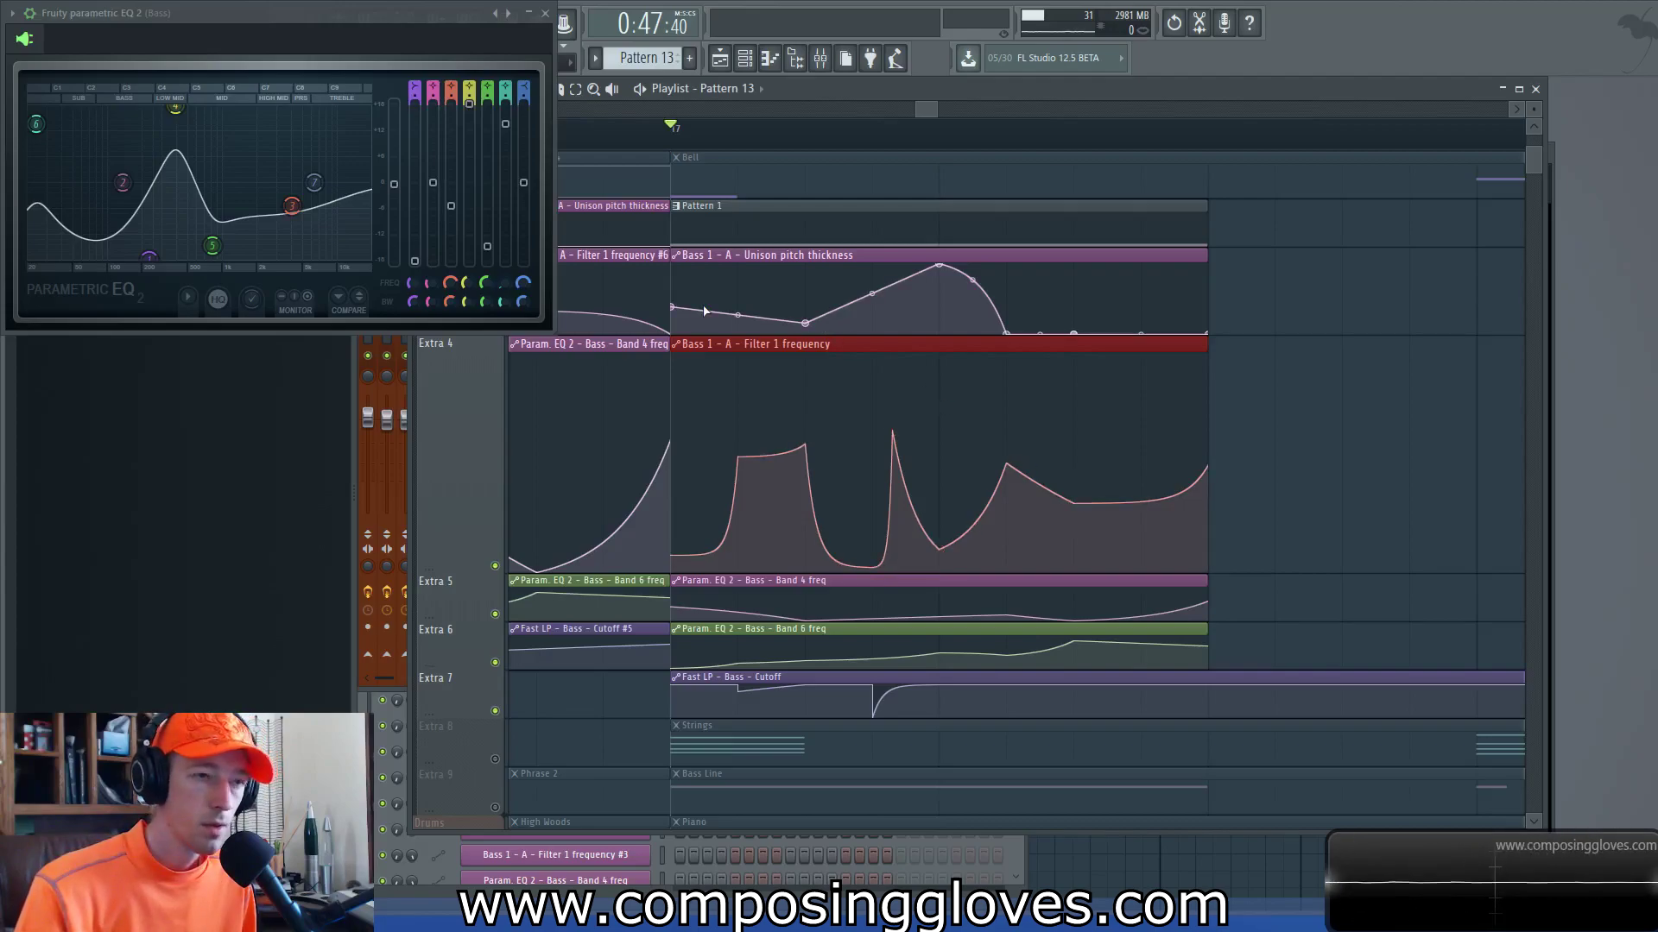
pyautogui.press('space')
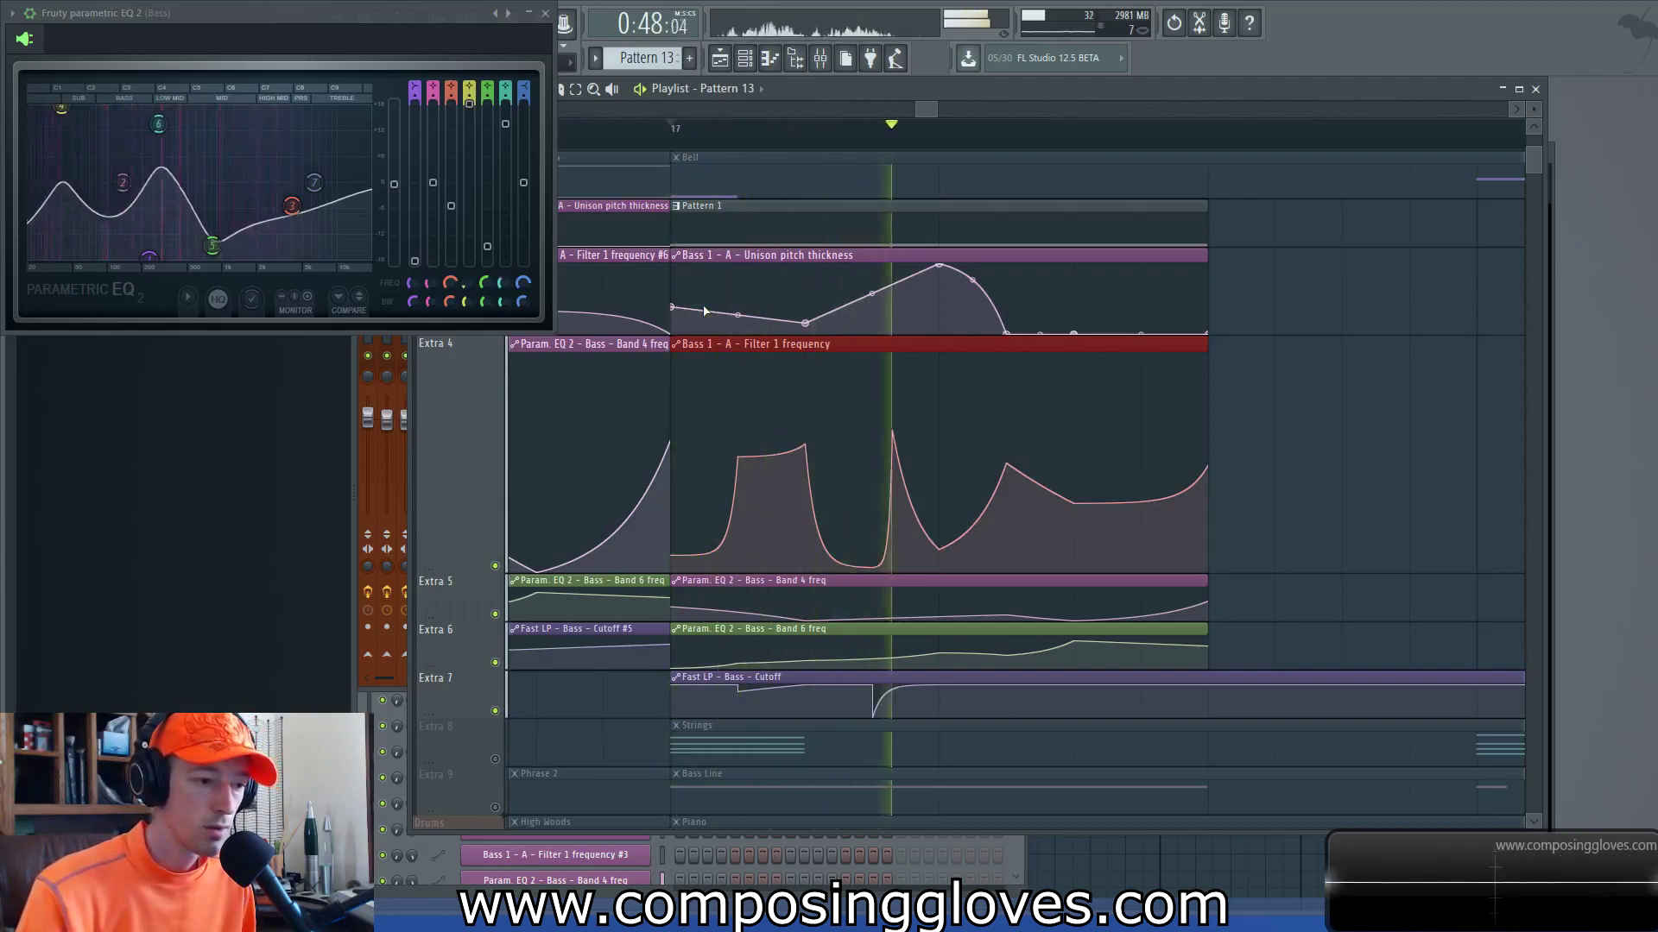
pyautogui.press('space')
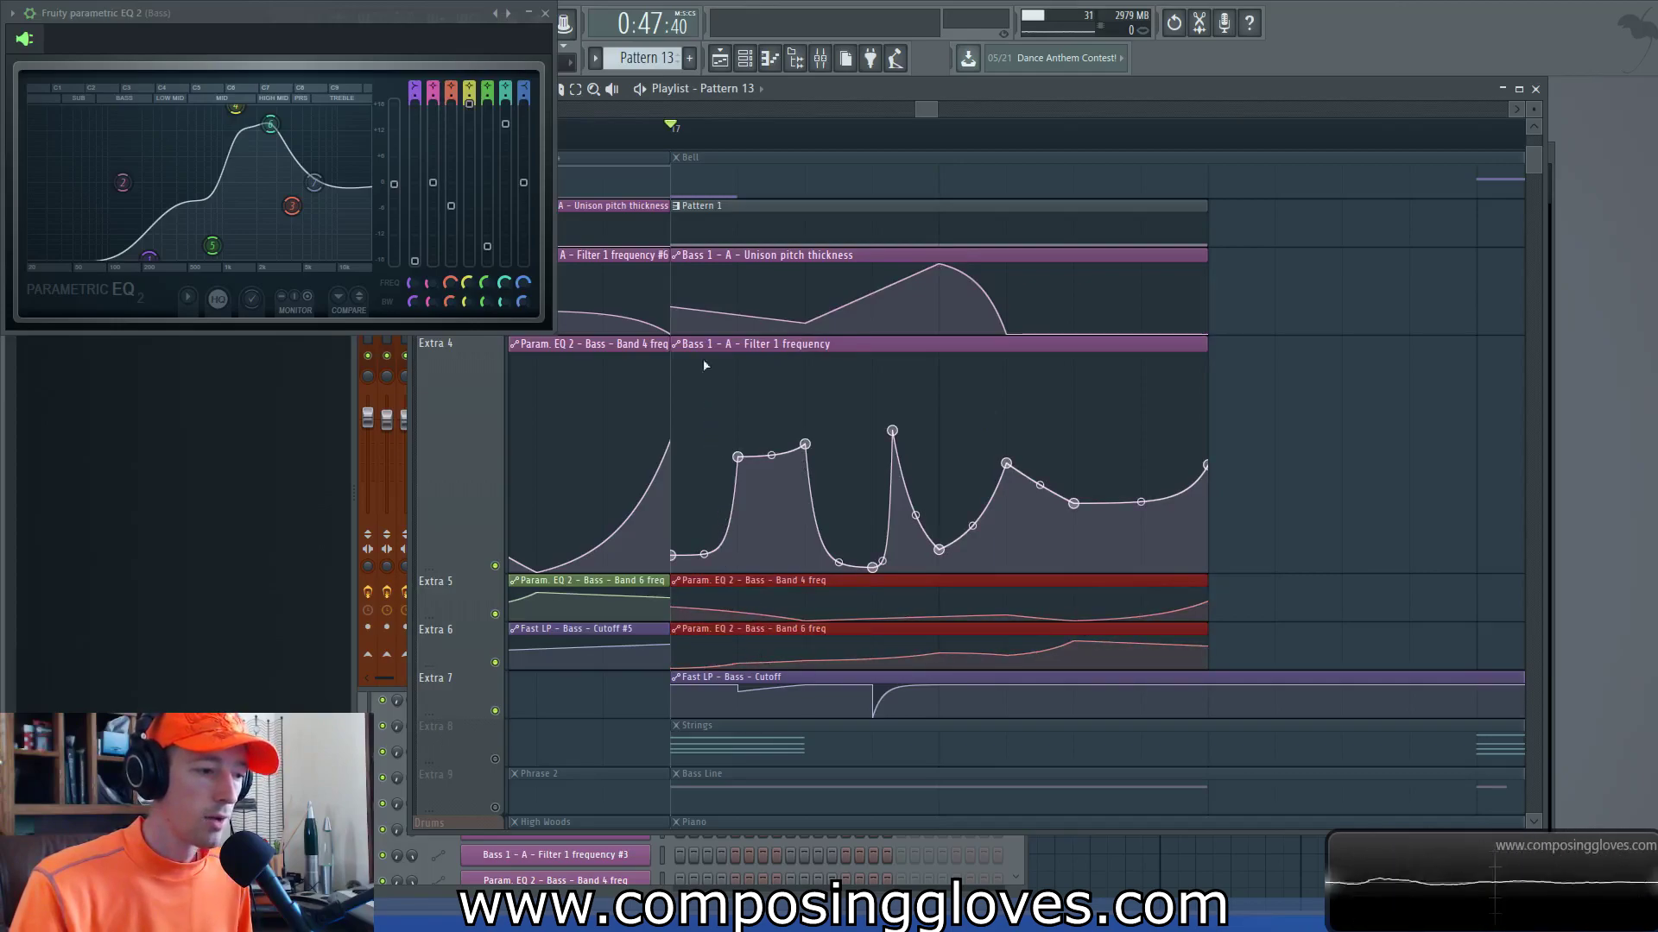
# Step: Select the Bass automation clips at bar 17 from Unison pitch thickness through Fast LP Cutoff, and clear the selection
pyautogui.moveTo(706, 255); pyautogui.dragTo(704, 751)
pyautogui.moveTo(757, 319); pyautogui.dragTo(776, 597)
pyautogui.moveTo(852, 302); pyautogui.dragTo(856, 744)
pyautogui.moveTo(896, 328); pyautogui.dragTo(906, 509)
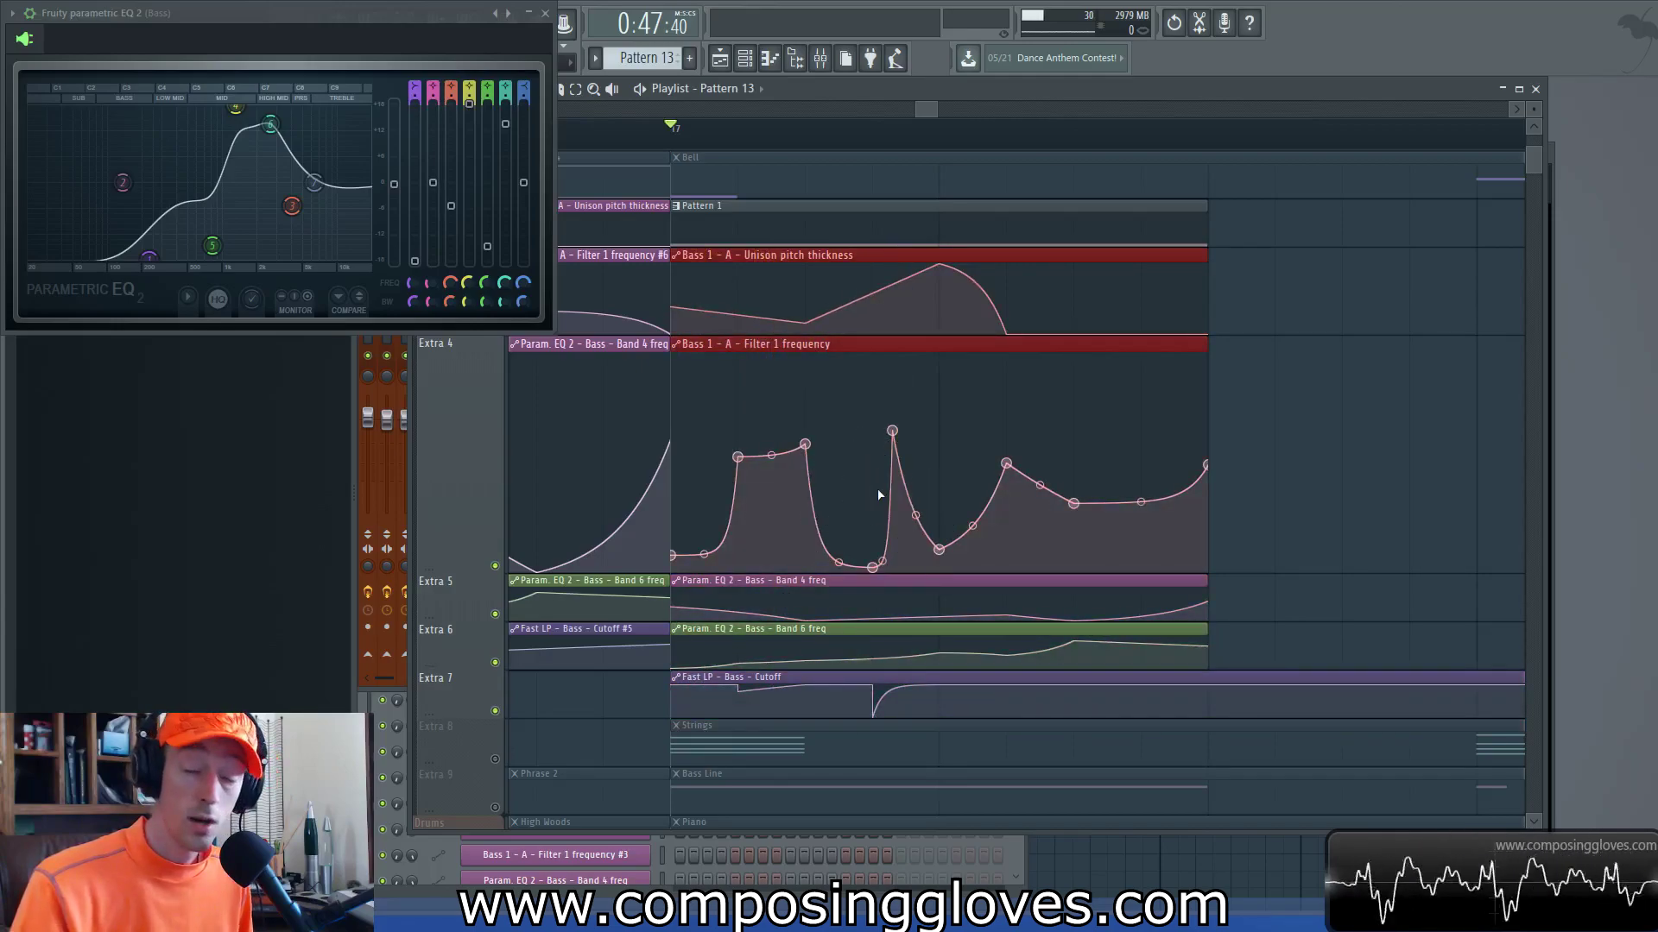
pyautogui.press('ctrl')
pyautogui.moveTo(955, 249); pyautogui.dragTo(971, 718)
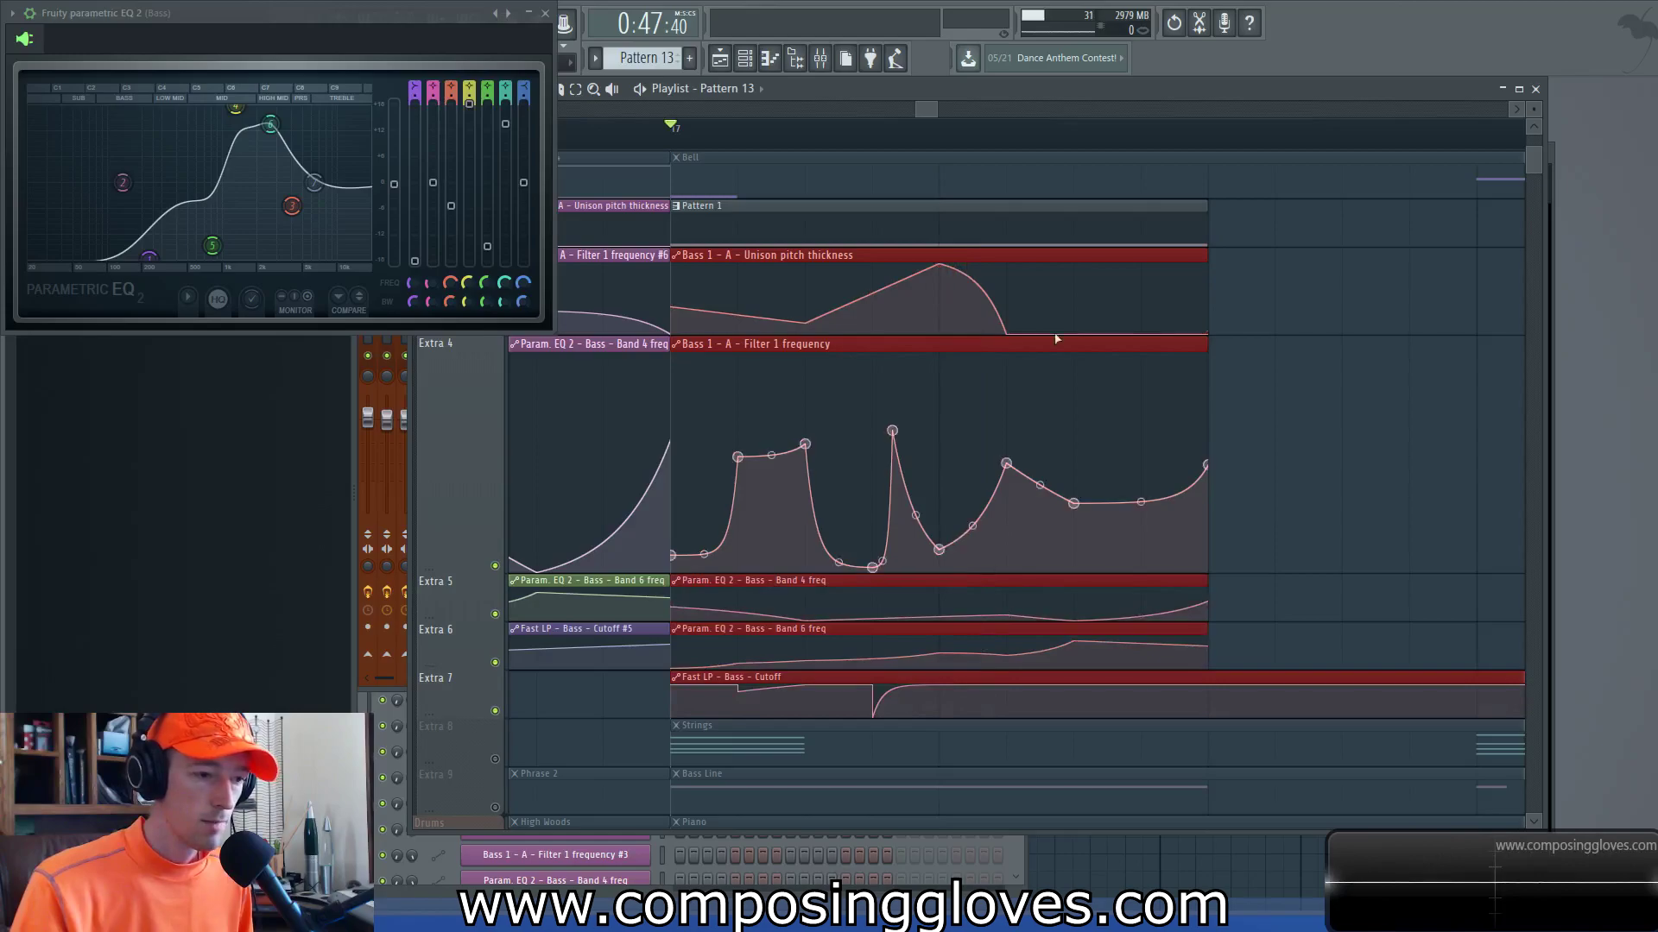
pyautogui.click(1247, 344)
# Step: Select the Param. EQ 2 Band 4 and Band 6 freq clips at bar 17 and enlarge their Extra 5 and Extra 6 tracks
pyautogui.moveTo(365, 19); pyautogui.dragTo(381, 107)
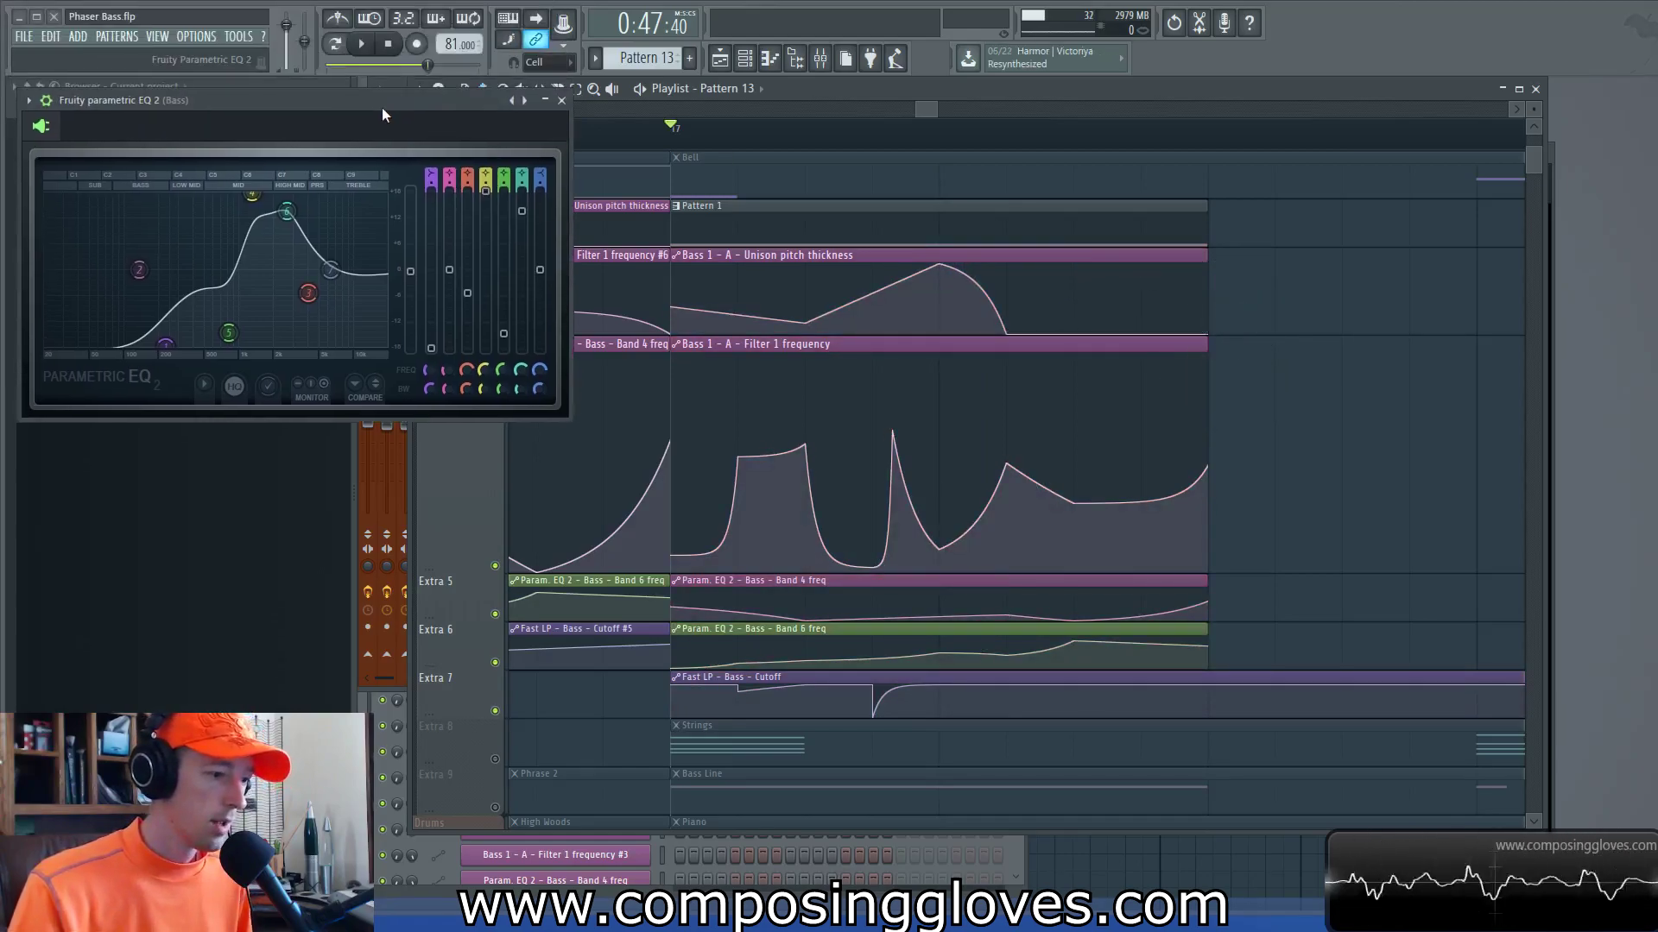
pyautogui.moveTo(1276, 576); pyautogui.dragTo(1095, 639)
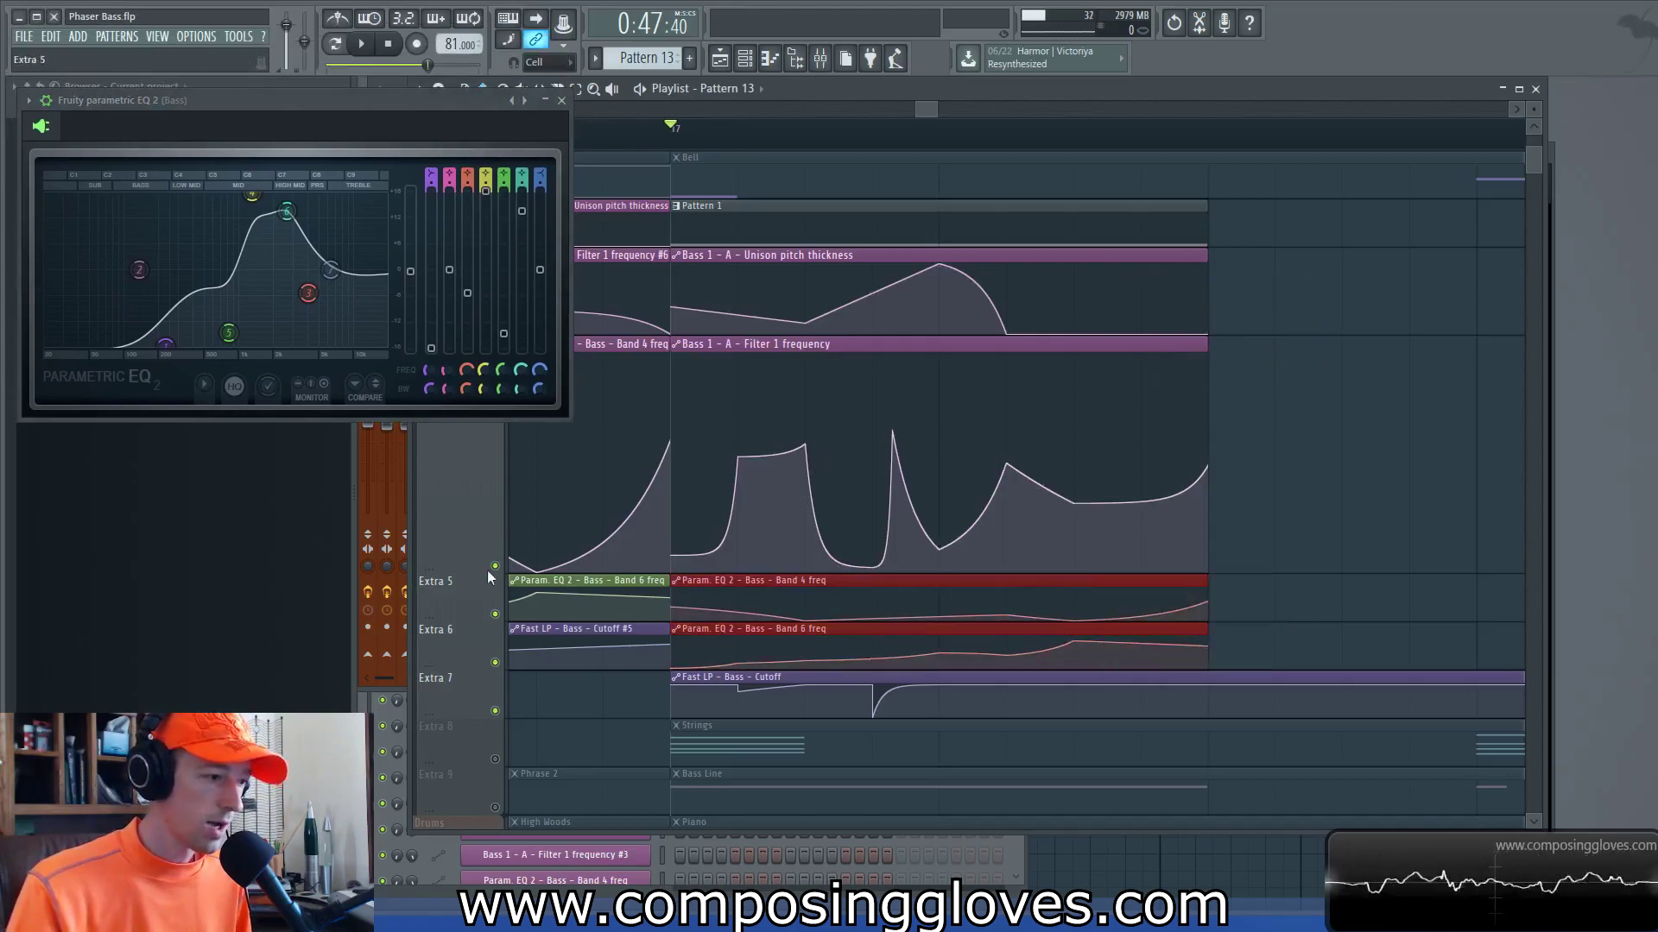
pyautogui.moveTo(435, 563); pyautogui.dragTo(433, 809)
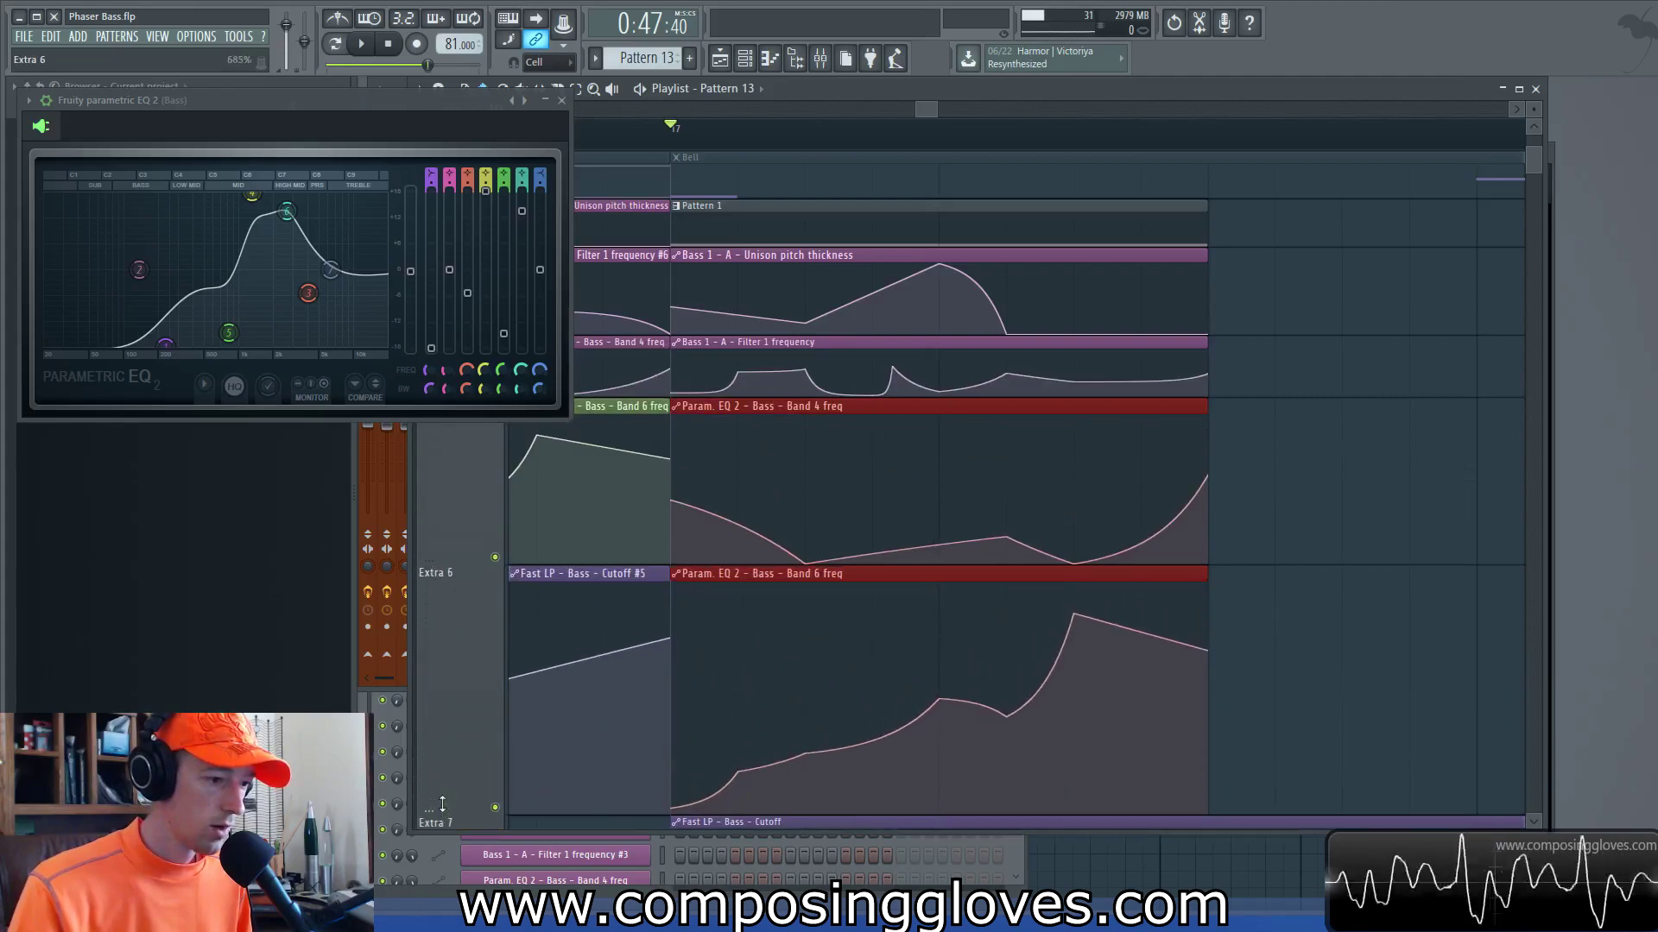
pyautogui.scroll(-2, 1286, 501)
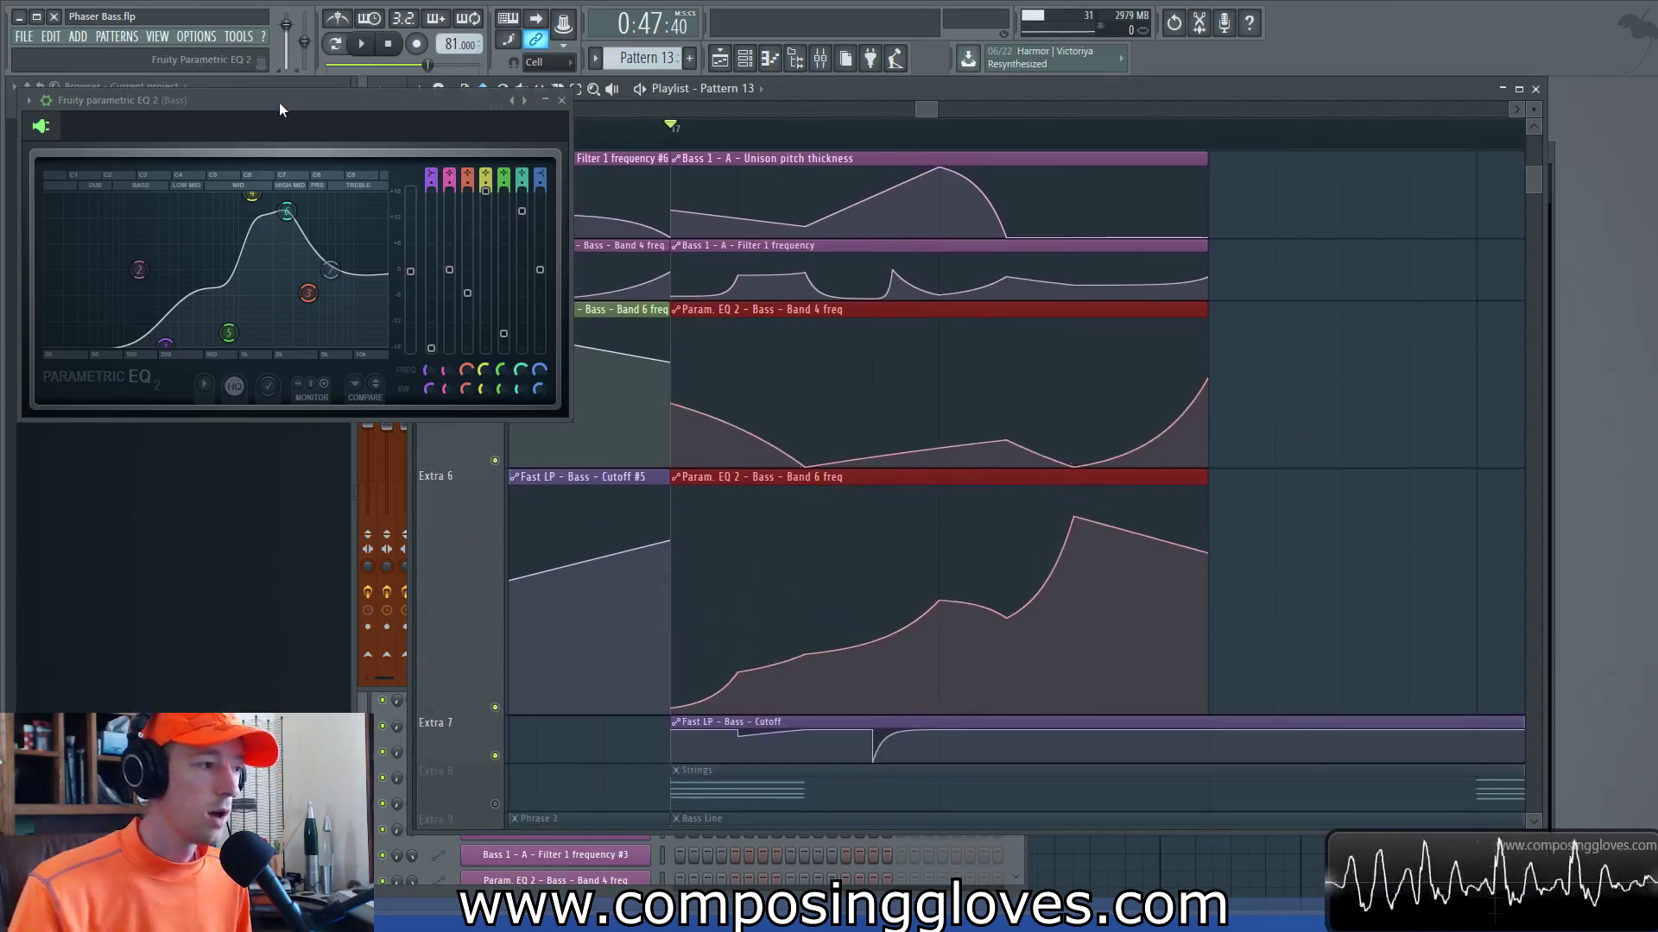
pyautogui.moveTo(278, 101); pyautogui.dragTo(363, 114)
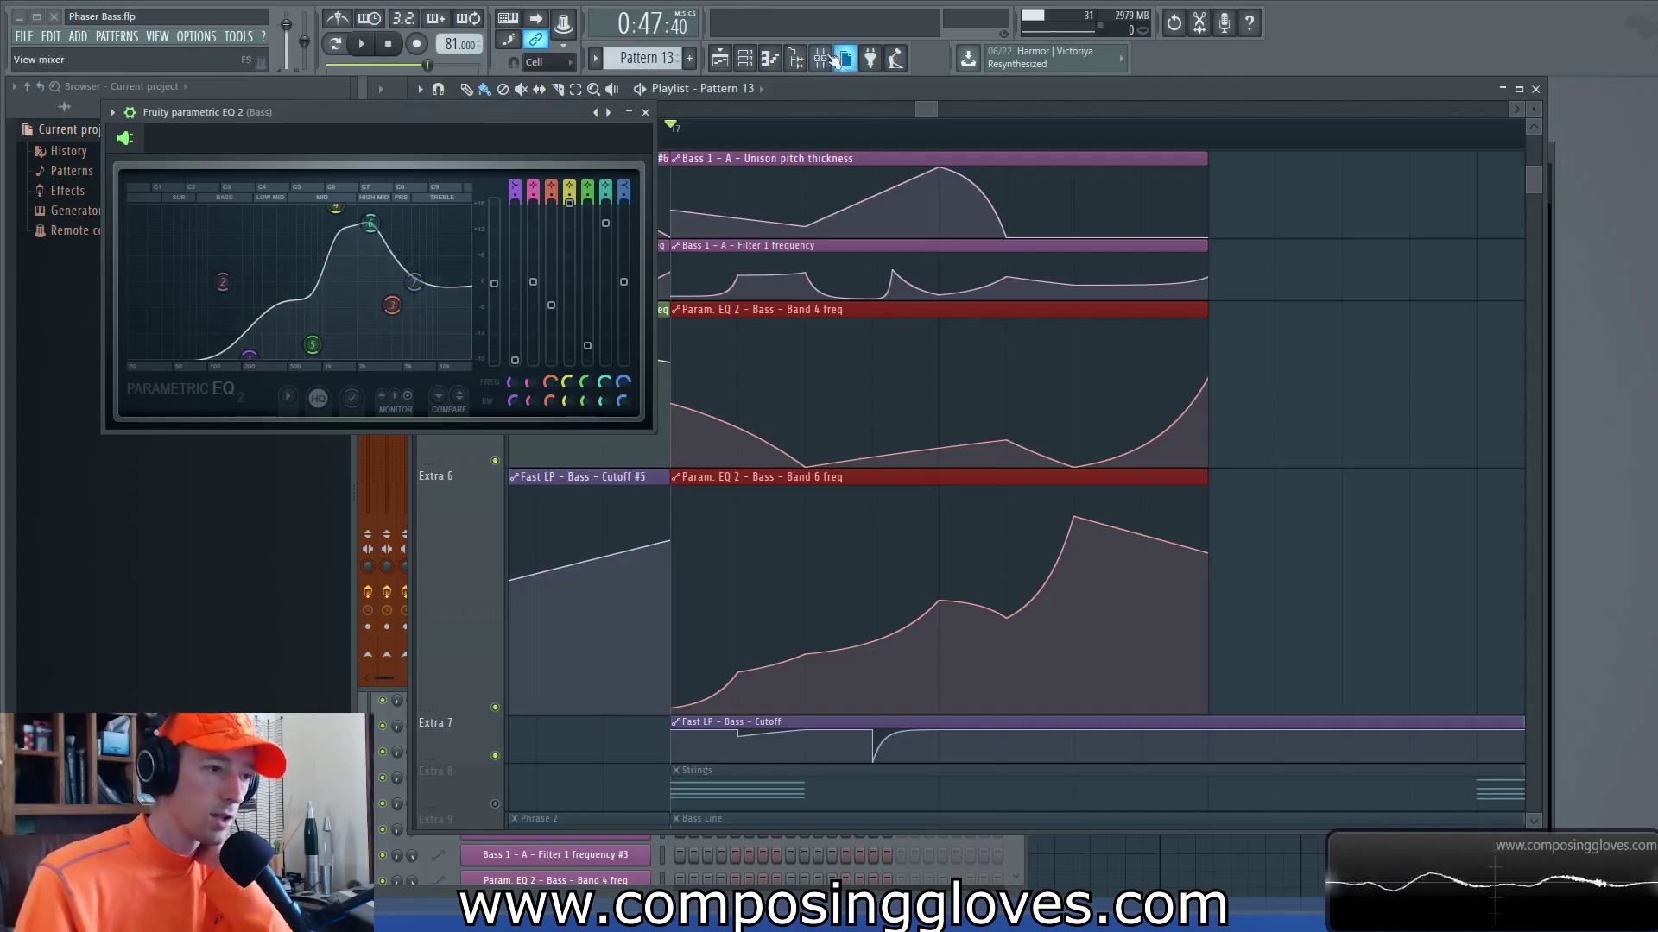
# Step: Show the mixer, inspect TDR Nova on the Bass track, and close both it and the EQ window
pyautogui.click(820, 57)
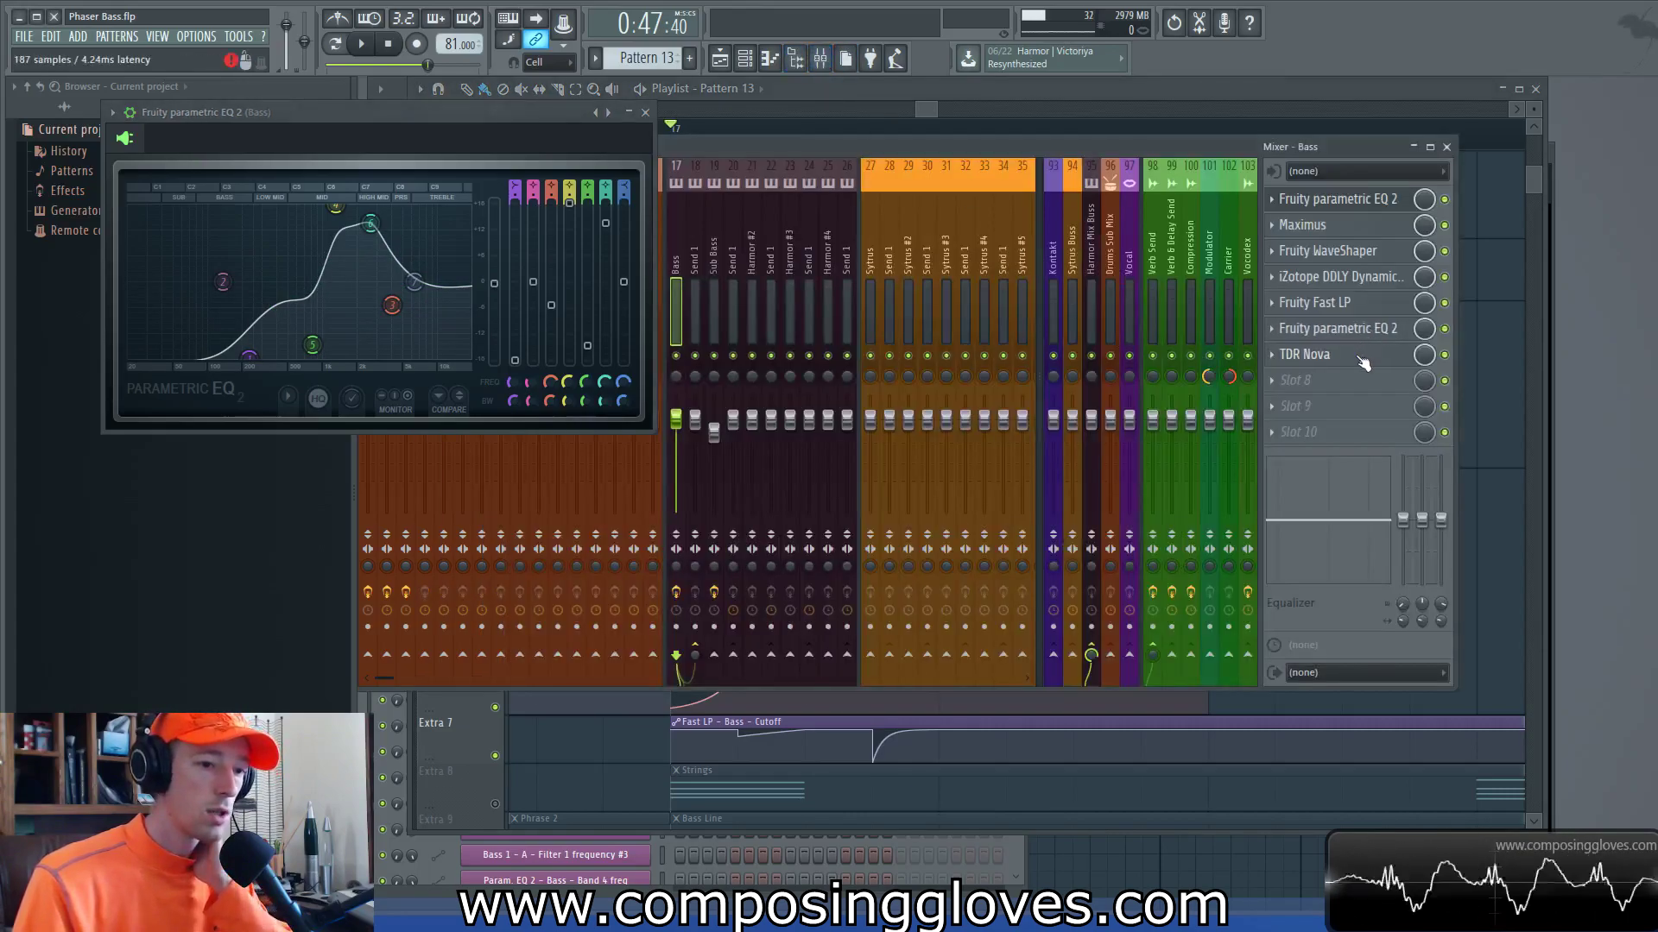
pyautogui.click(1360, 355)
pyautogui.moveTo(888, 214); pyautogui.dragTo(914, 248)
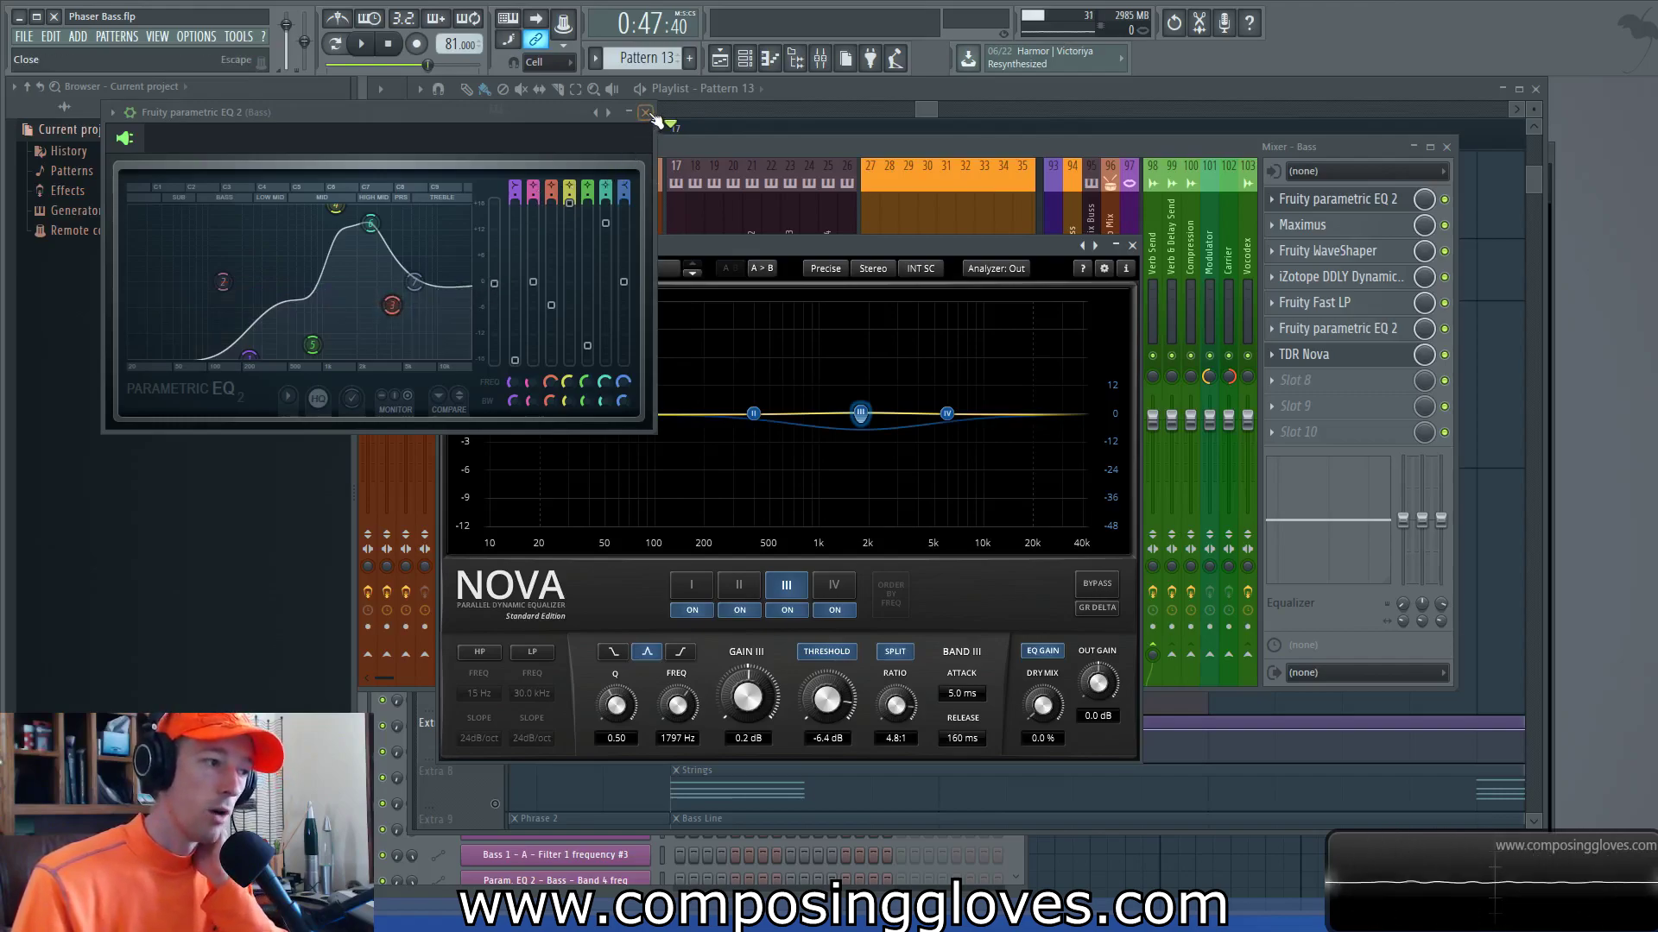
pyautogui.click(645, 112)
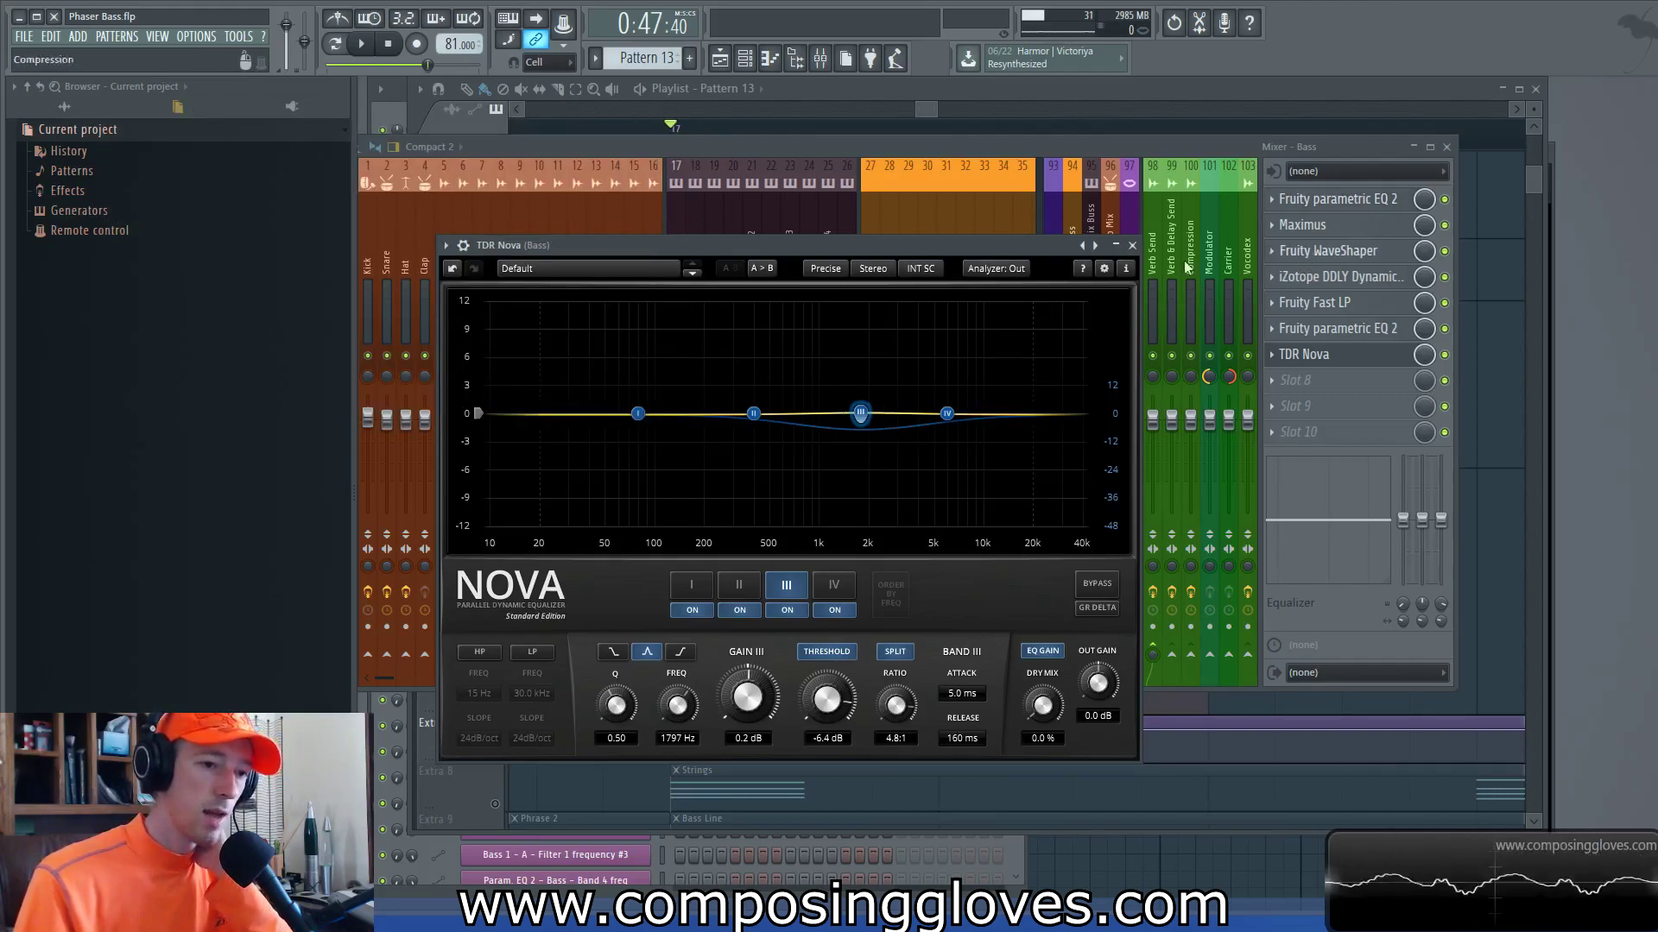
pyautogui.click(1133, 245)
# Step: Reopen the Bass track's first EQ over the playlist and play from bar 17 to watch its bands move
pyautogui.click(1357, 211)
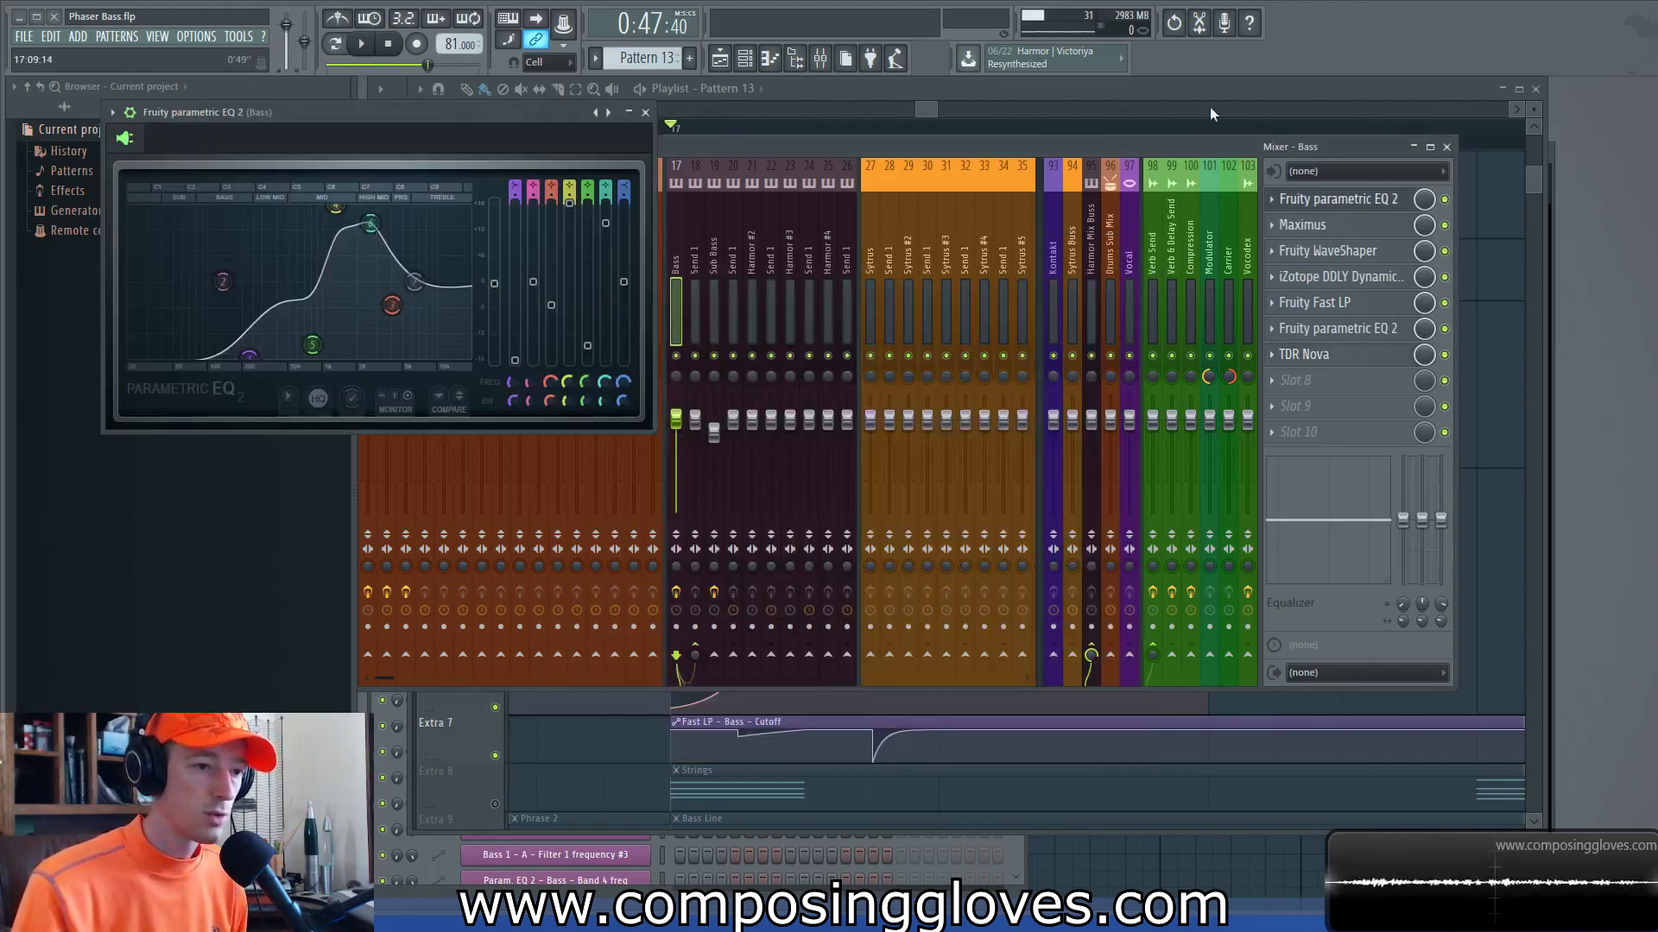
pyautogui.press('F9')
pyautogui.moveTo(926, 117); pyautogui.dragTo(924, 116)
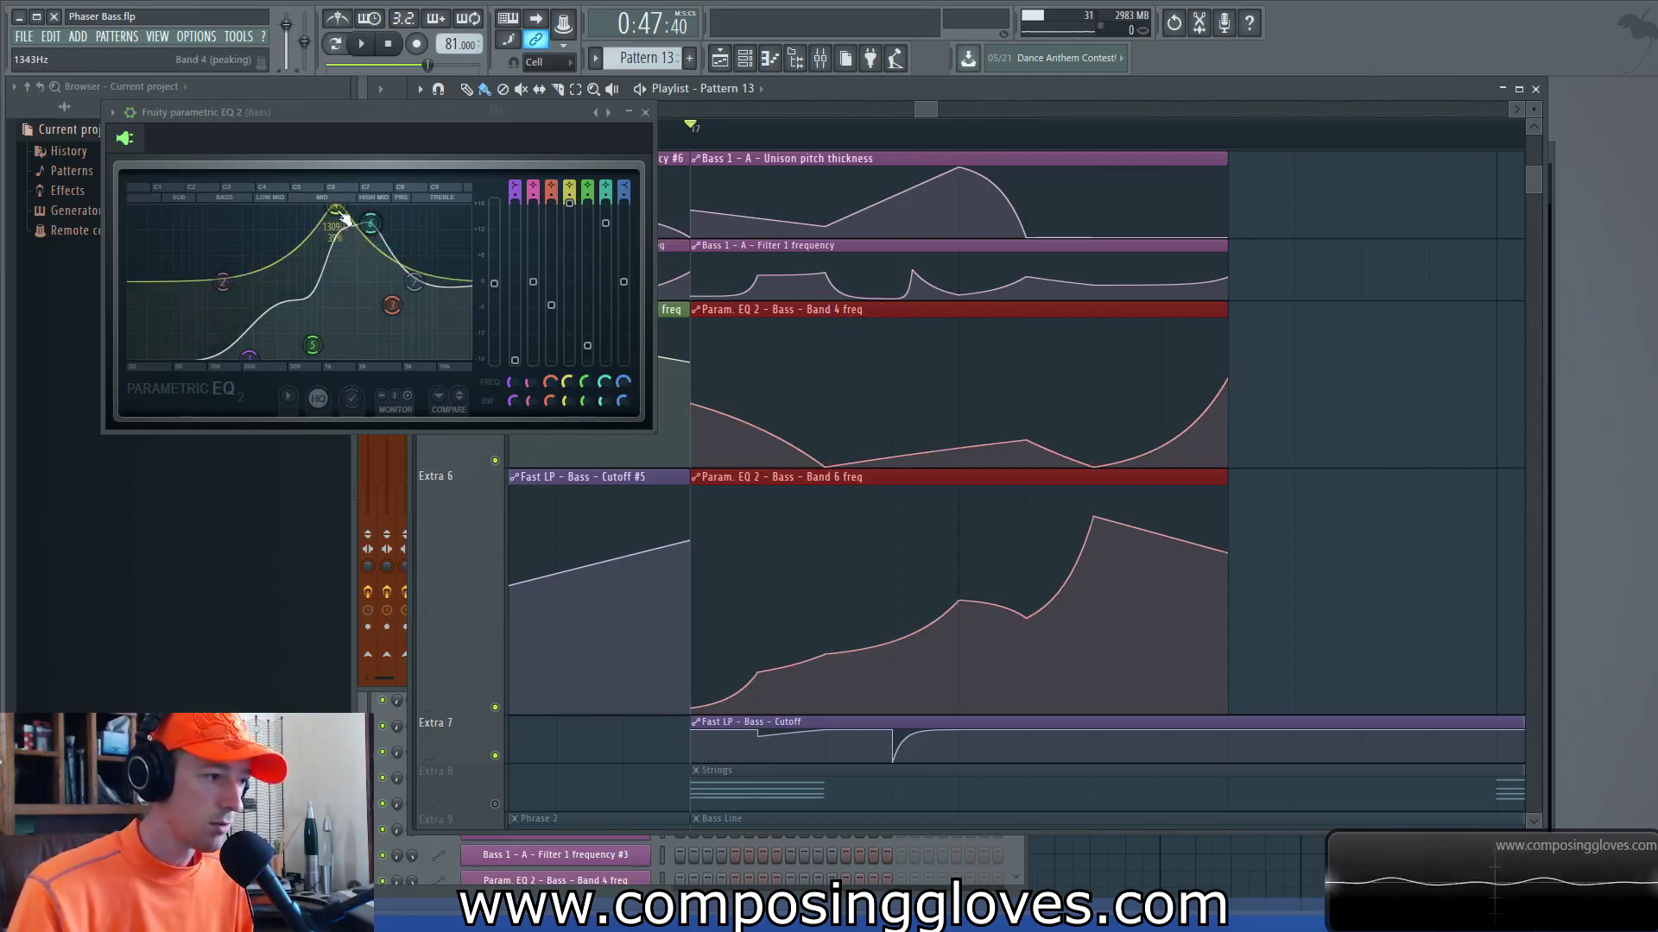
pyautogui.press('space')
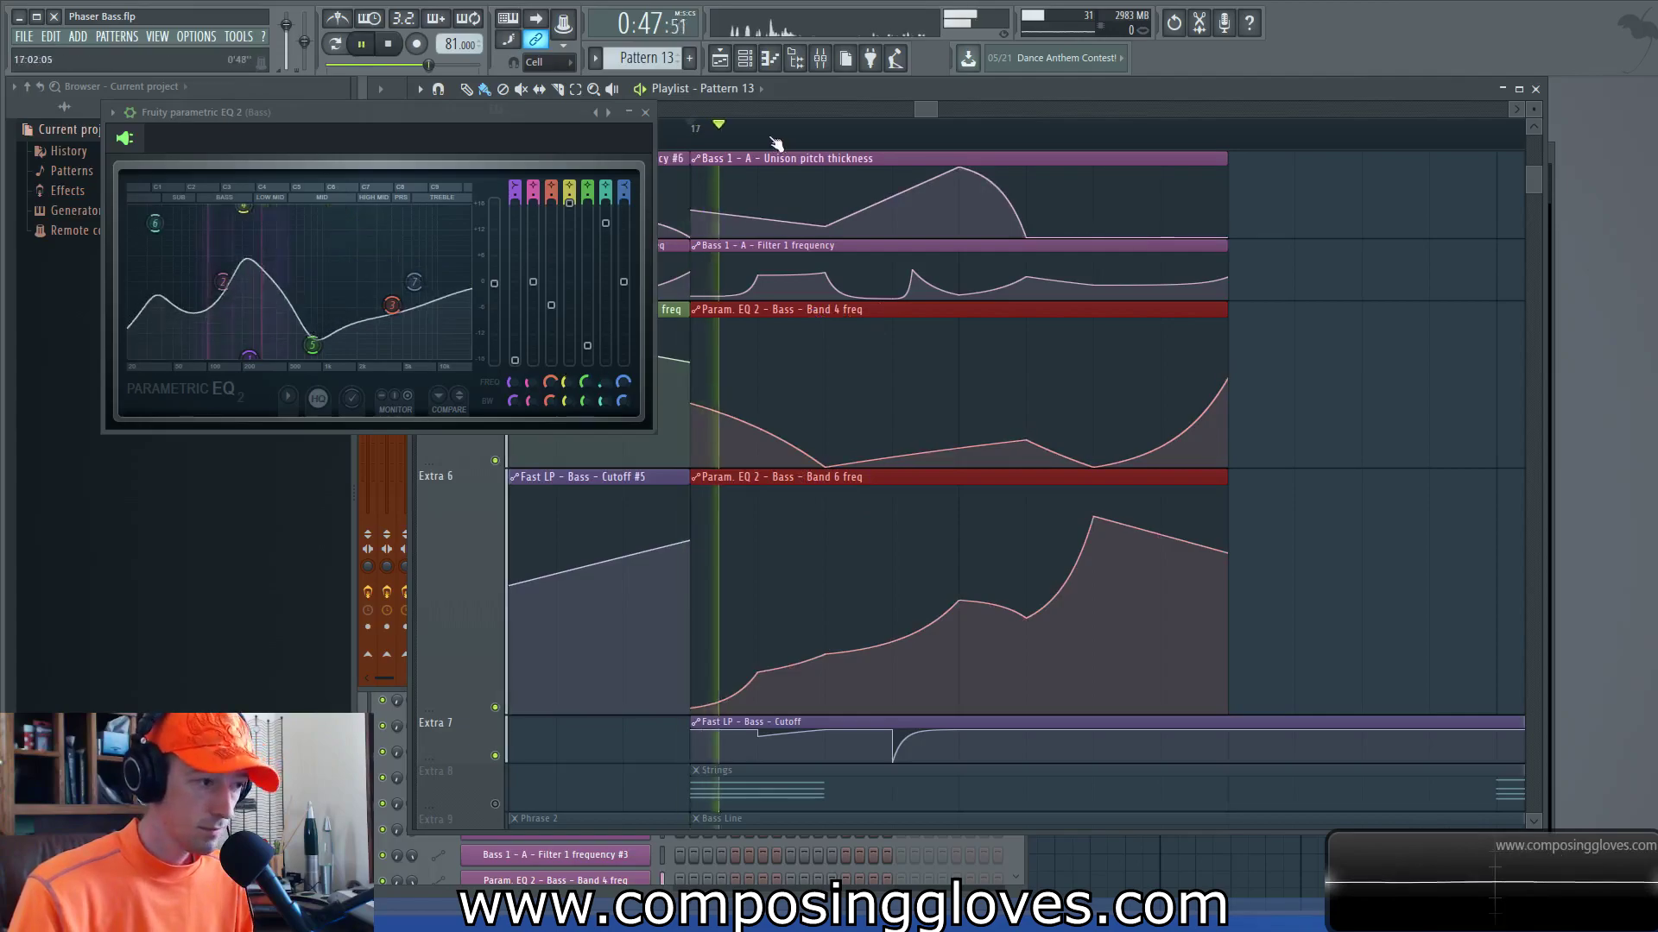
pyautogui.press('space')
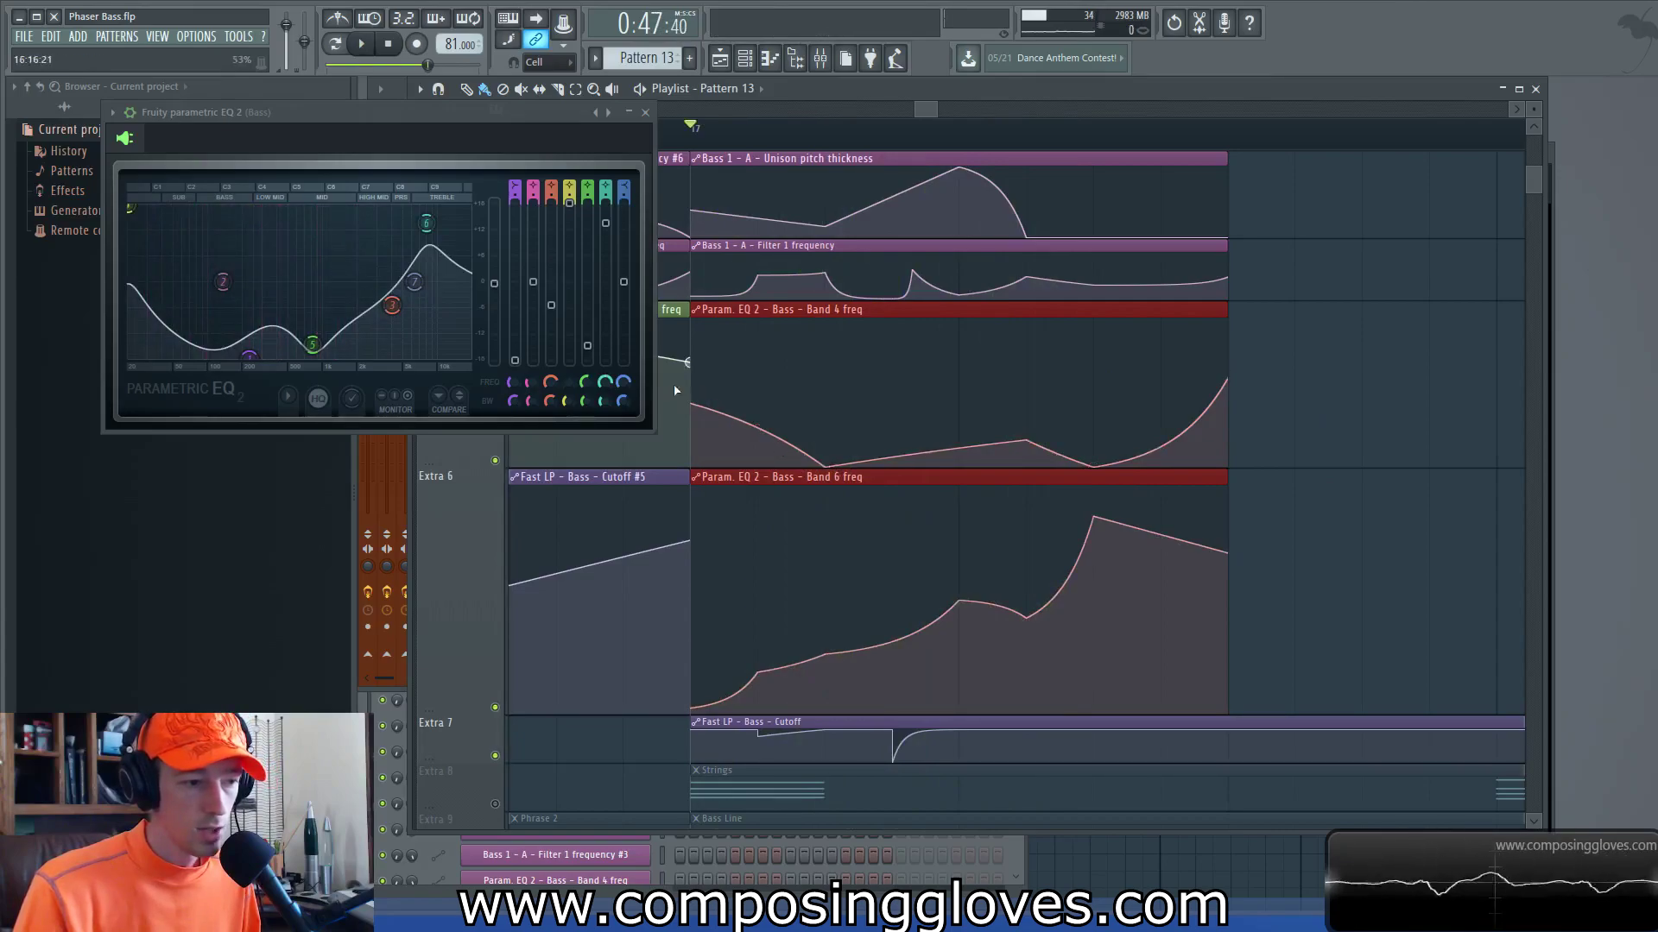
# Step: Compare the Filter 1 frequency curve with the EQ band frequency clips and replay the passage from bar 17
pyautogui.scroll(3, 996, 381)
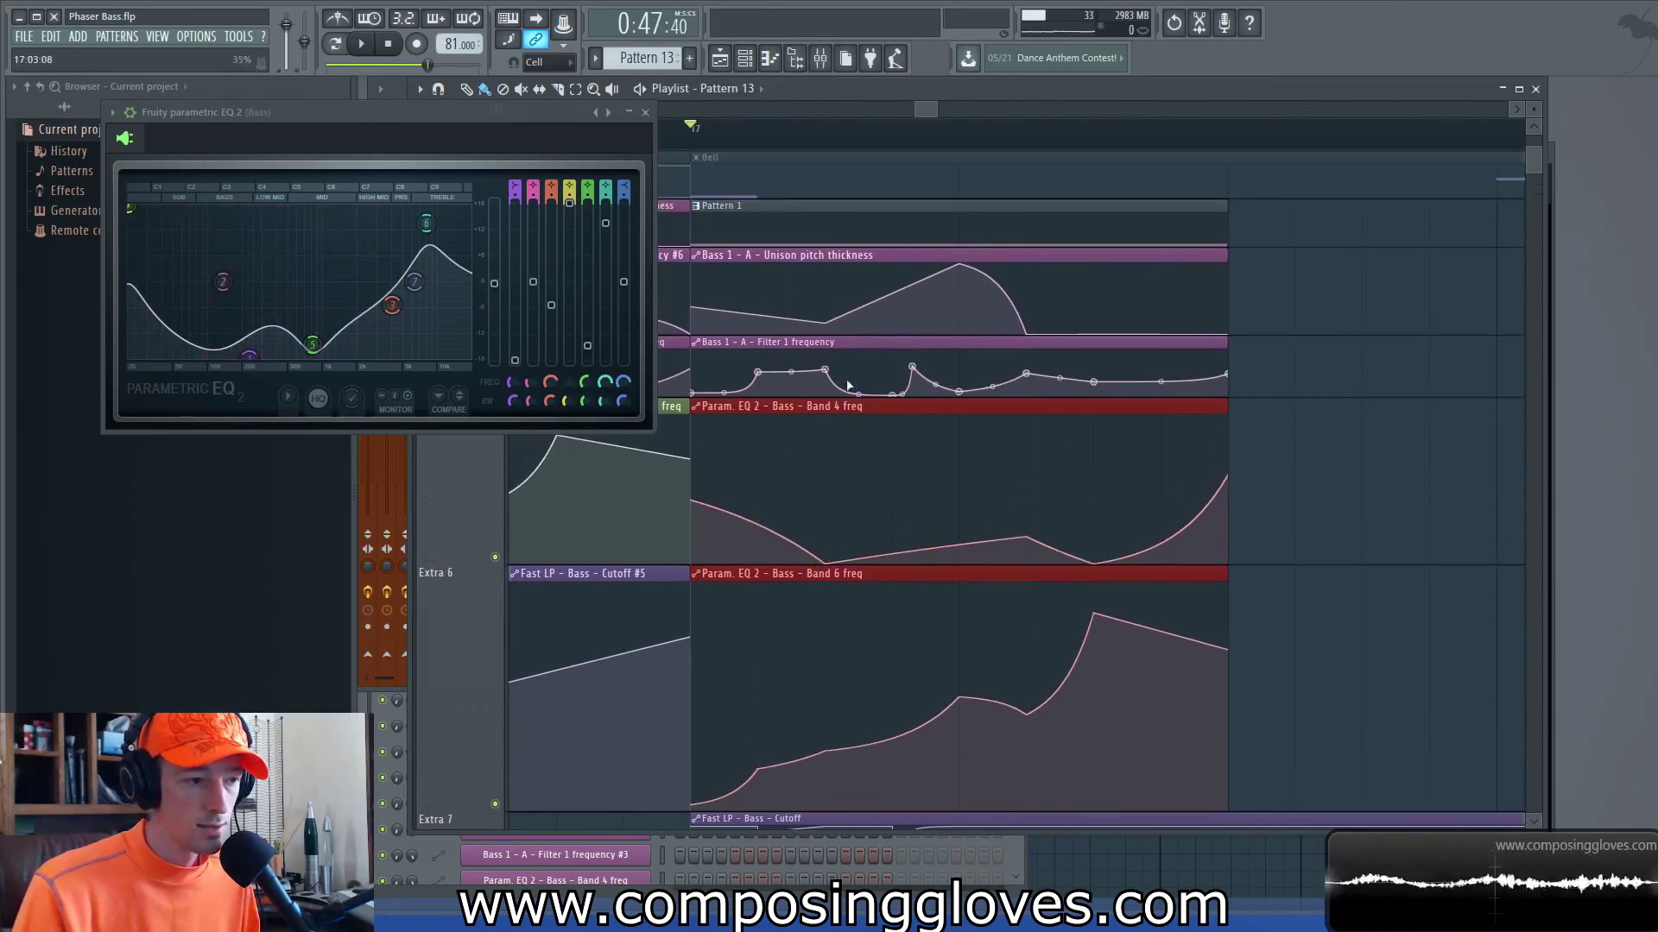
pyautogui.scroll(-3, 1362, 452)
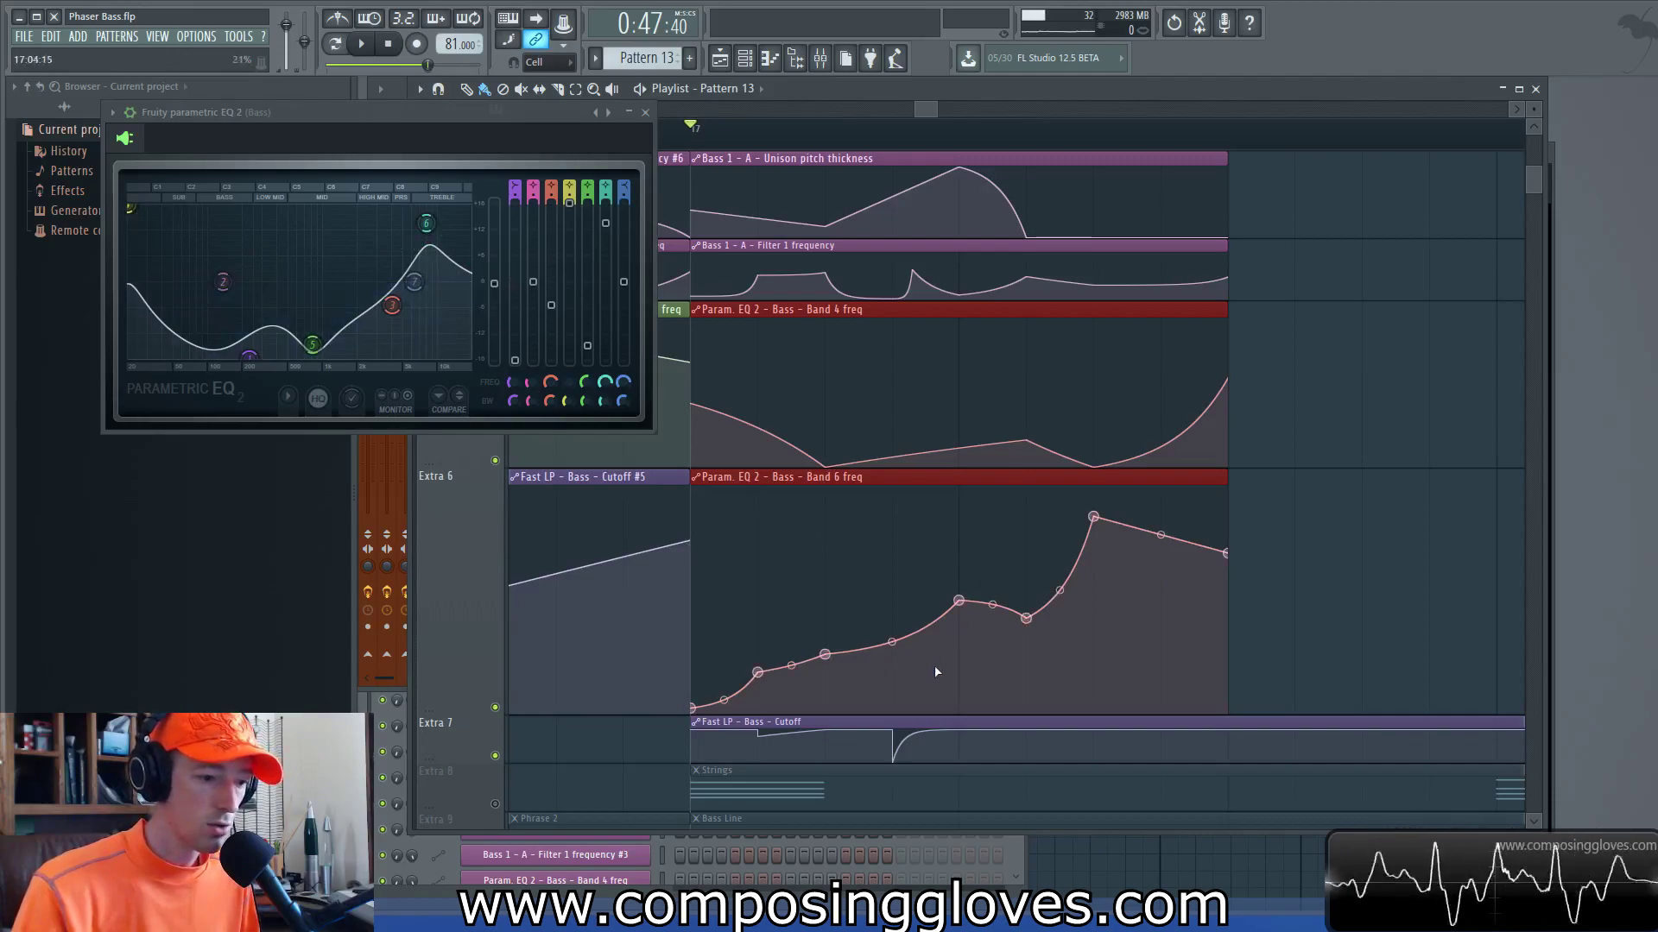
pyautogui.press('space')
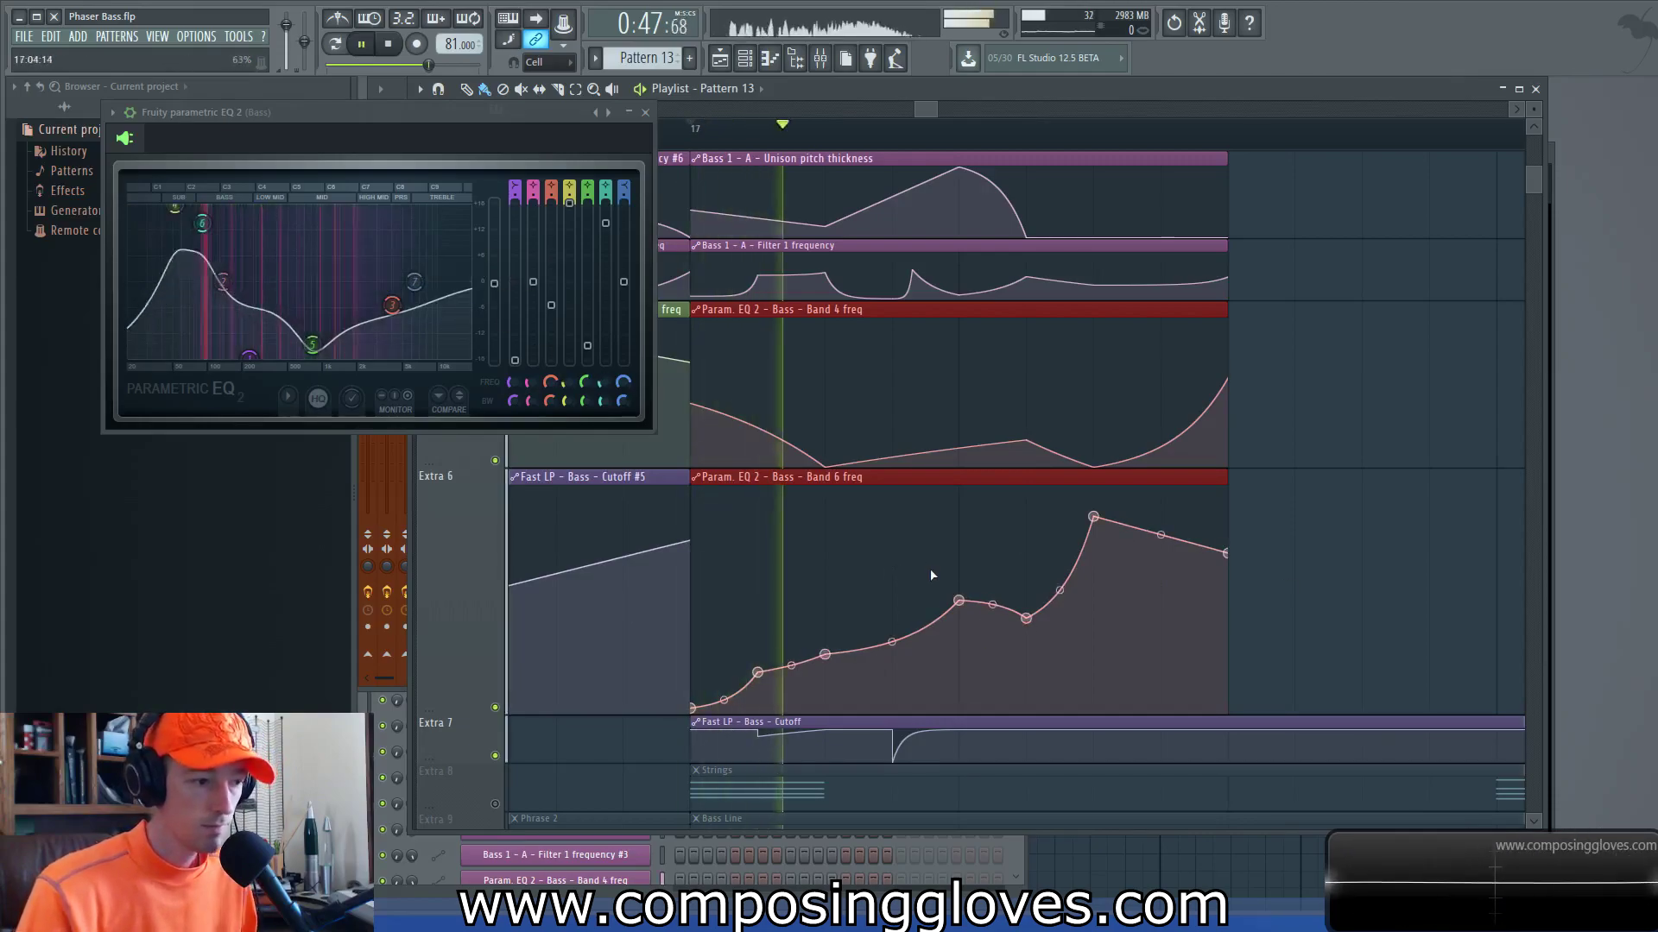
pyautogui.press('space')
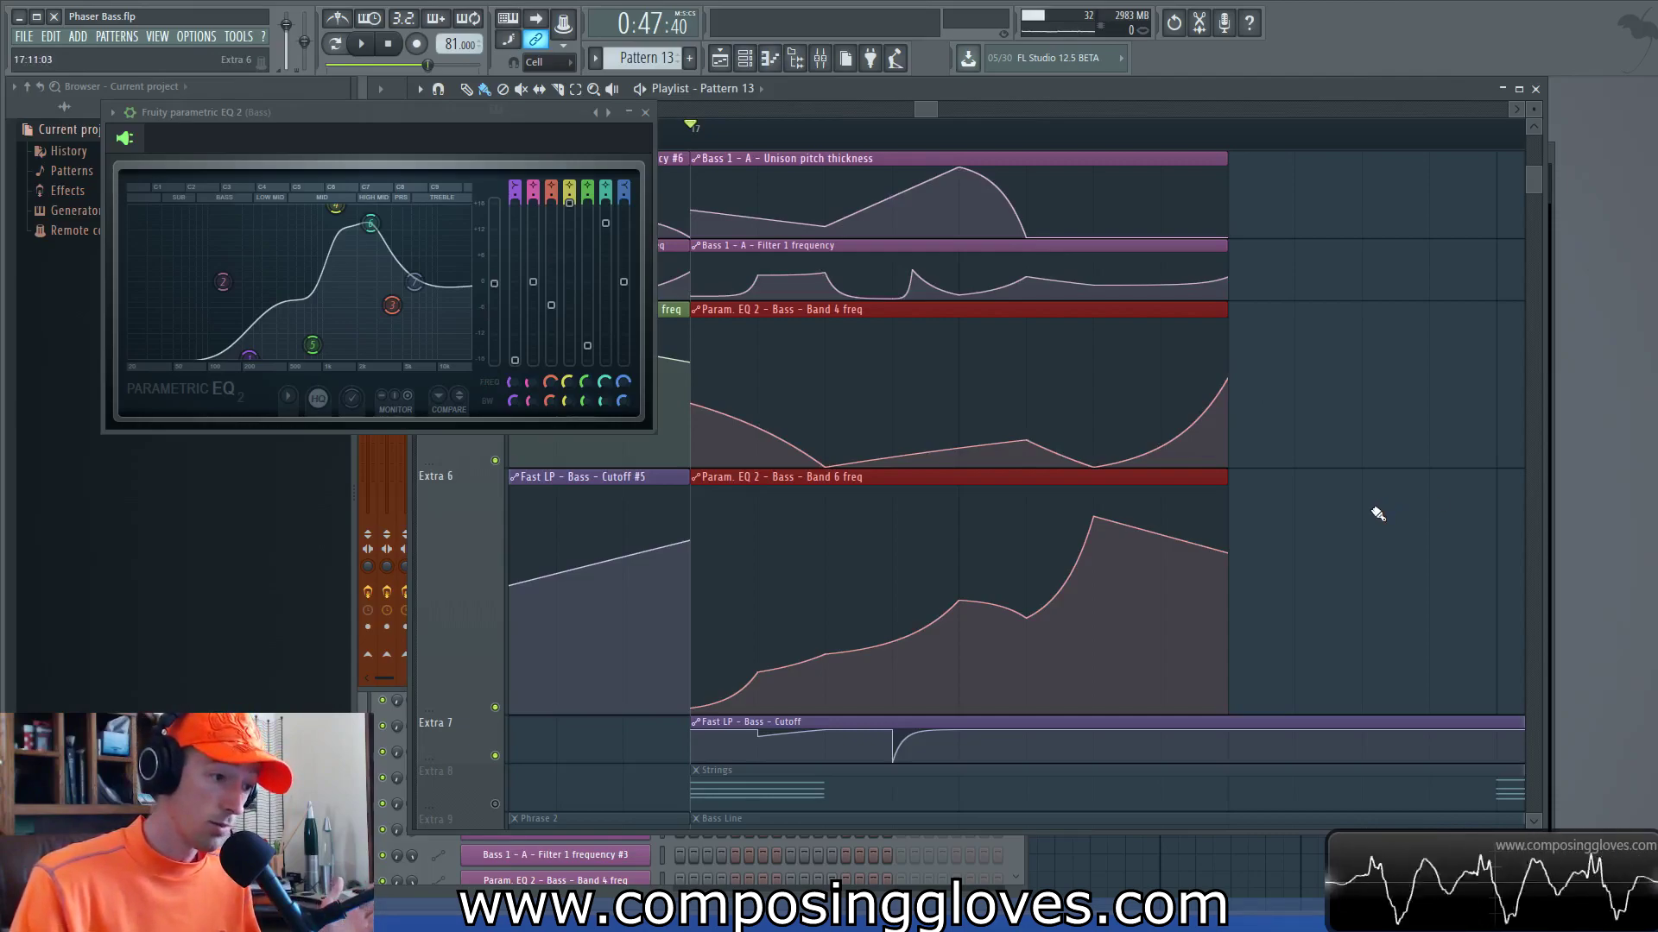
# Step: Close the EQ window and review the playlist automation clips around bars 16 to 18
pyautogui.scroll(-1, 1381, 513)
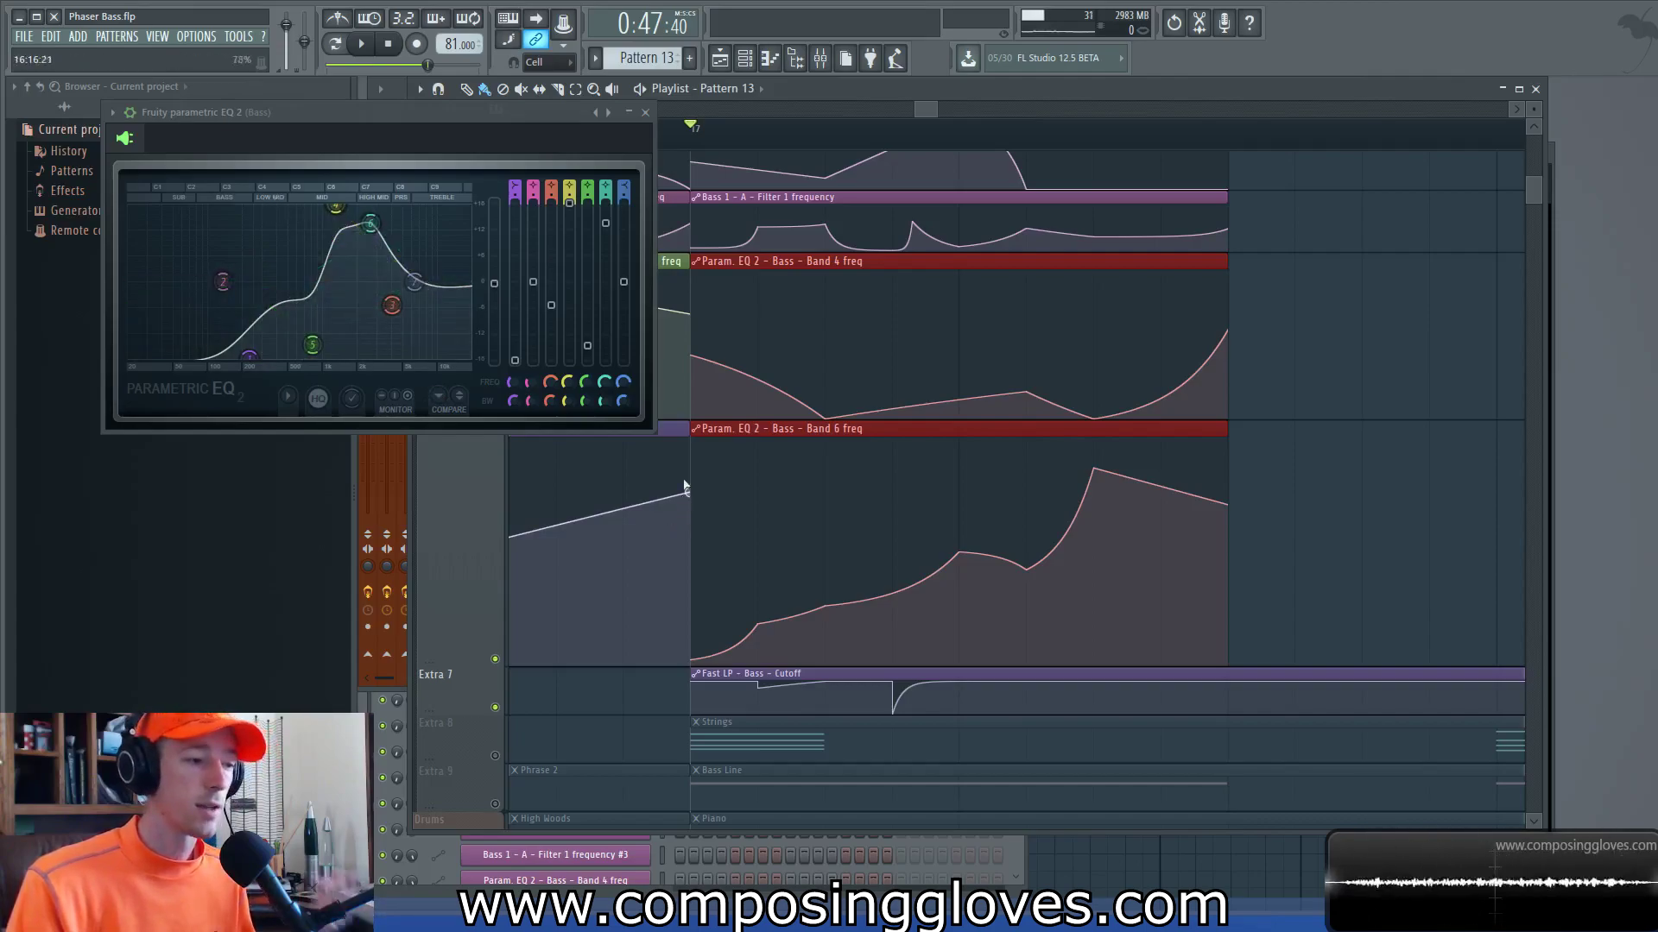
pyautogui.click(645, 112)
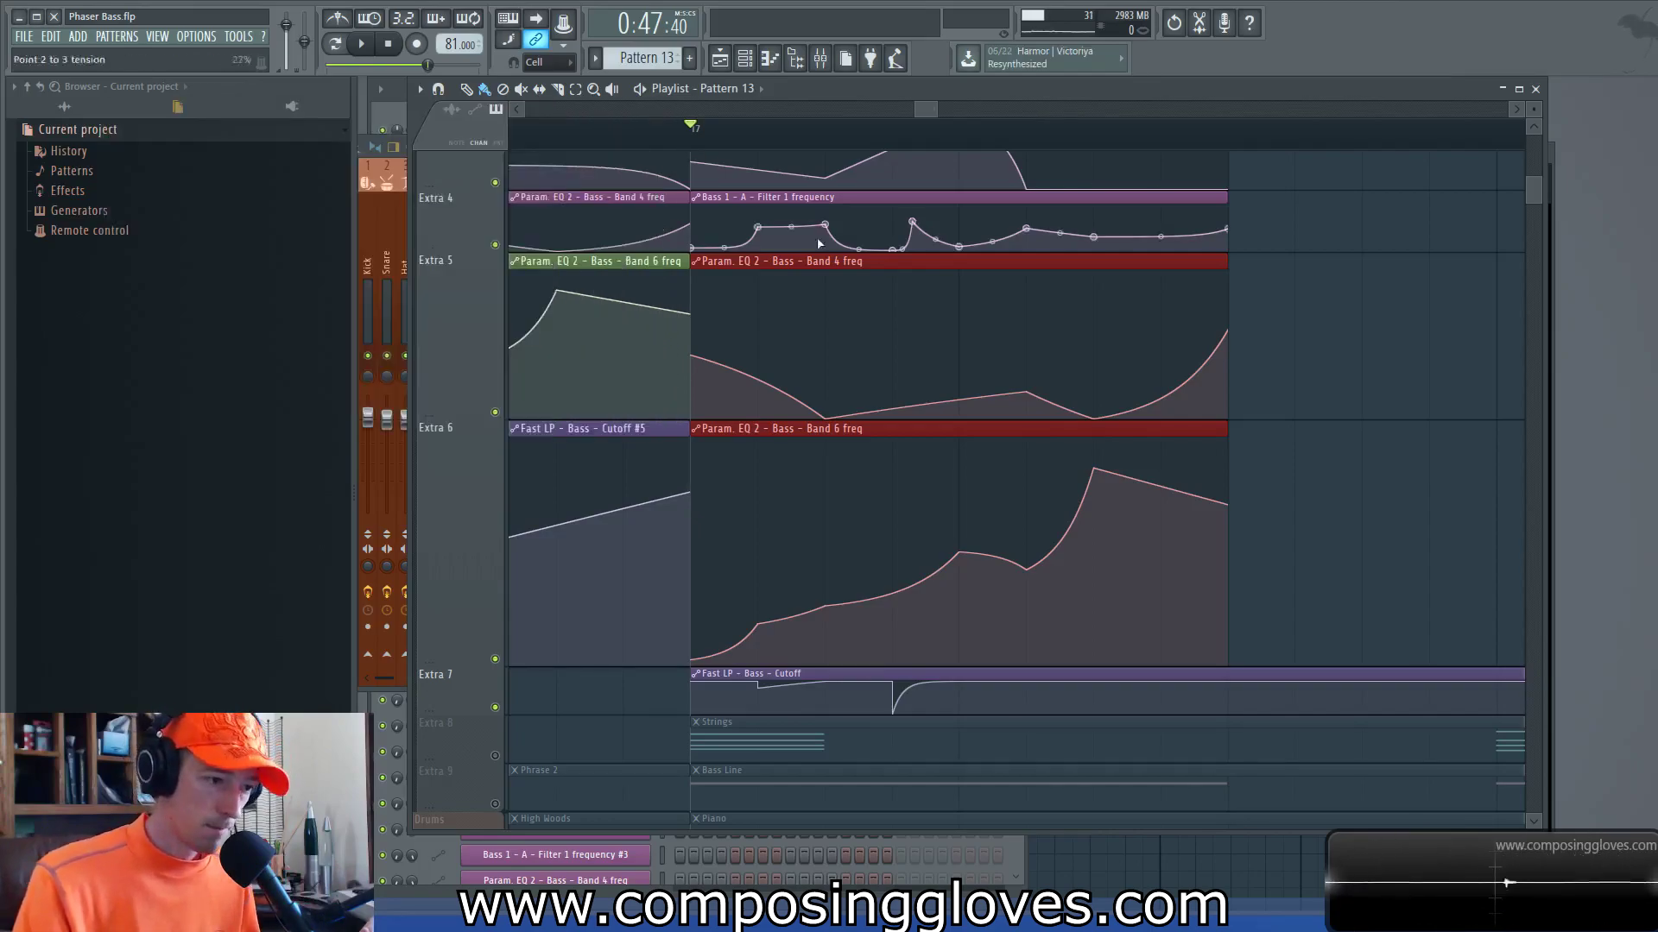
pyautogui.scroll(-3, 1316, 386)
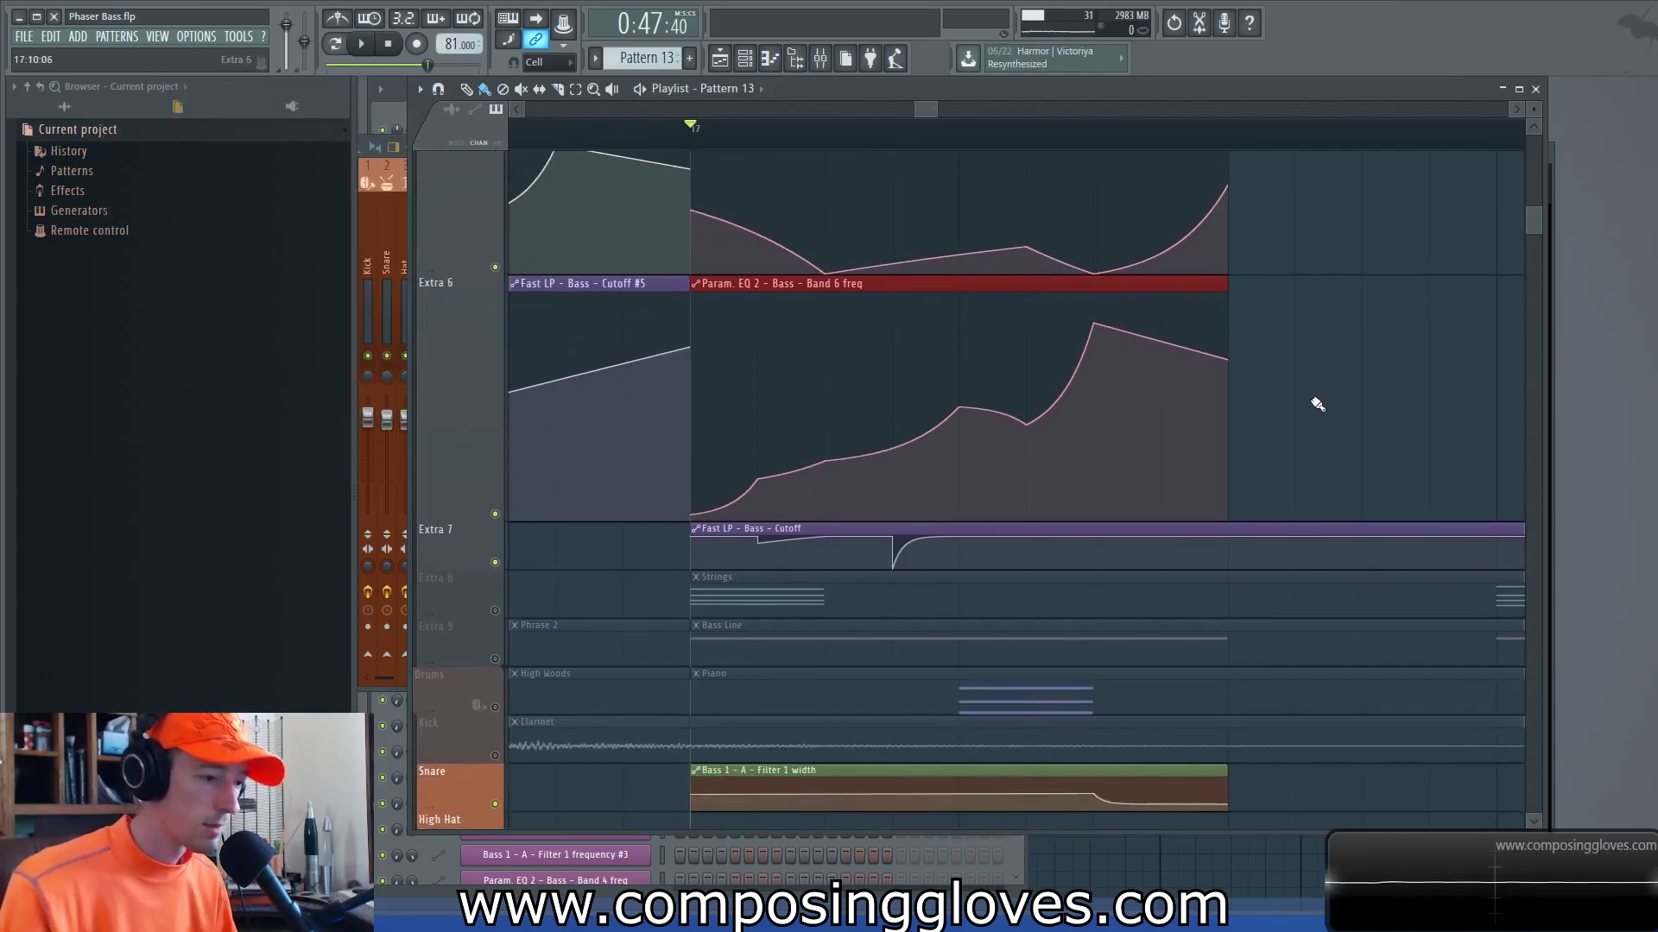
pyautogui.scroll(7, 1317, 400)
pyautogui.scroll(-4, 1309, 400)
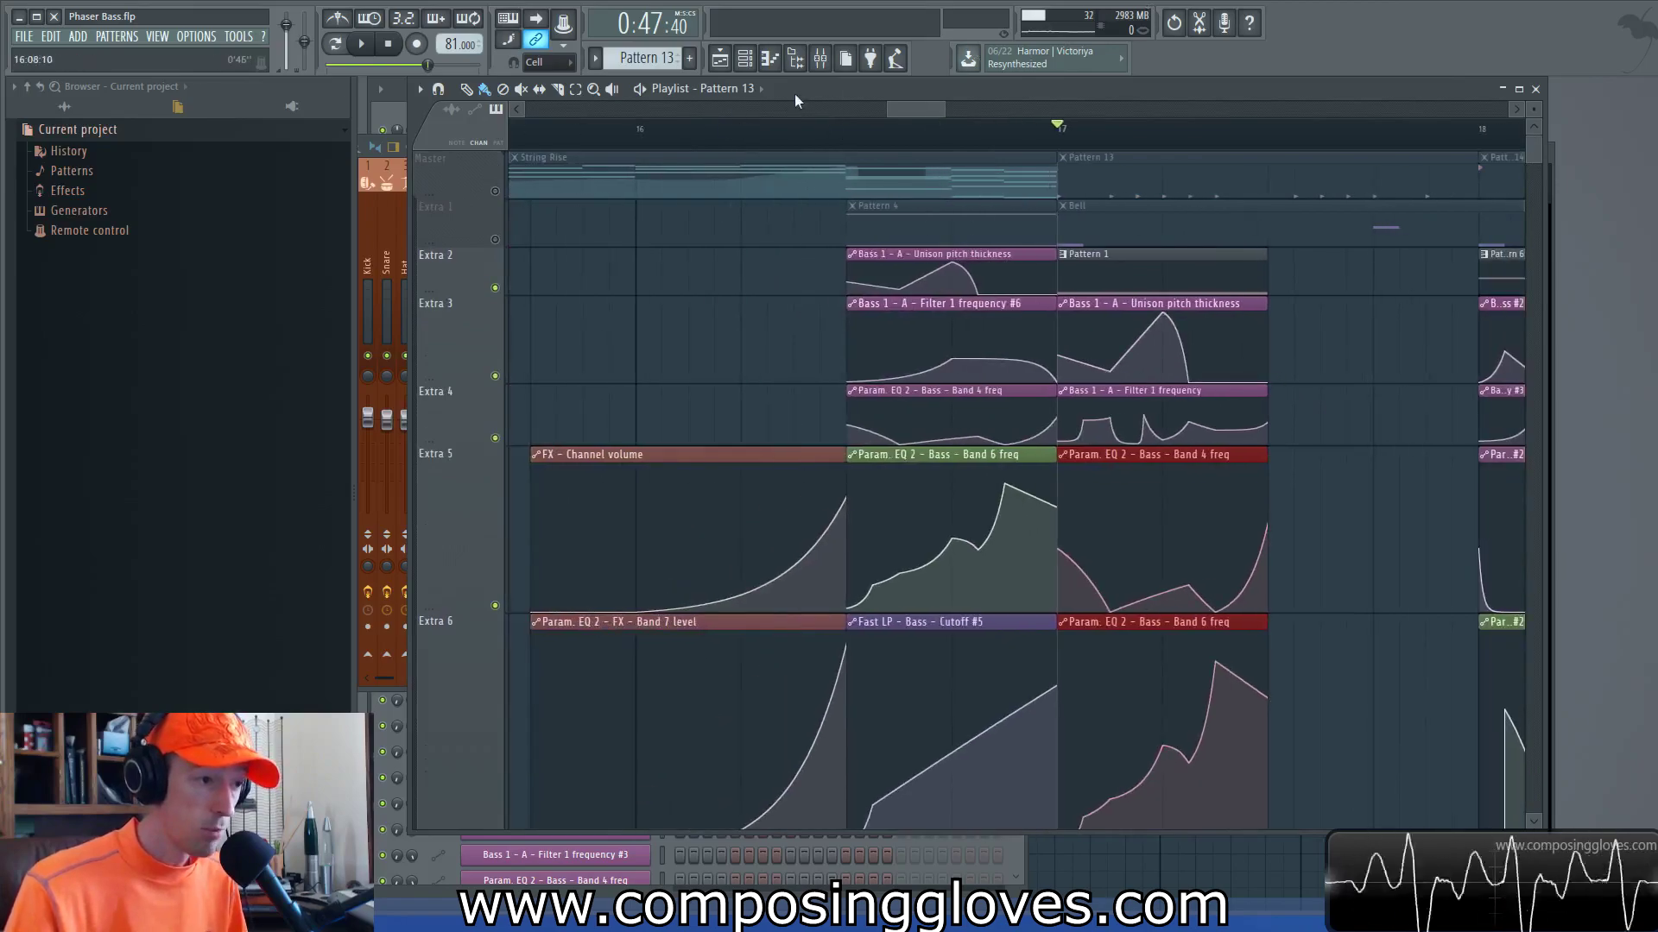
# Step: Move the playlist window lower and bring the mixer to the front
pyautogui.click(820, 63)
pyautogui.moveTo(824, 86); pyautogui.dragTo(804, 170)
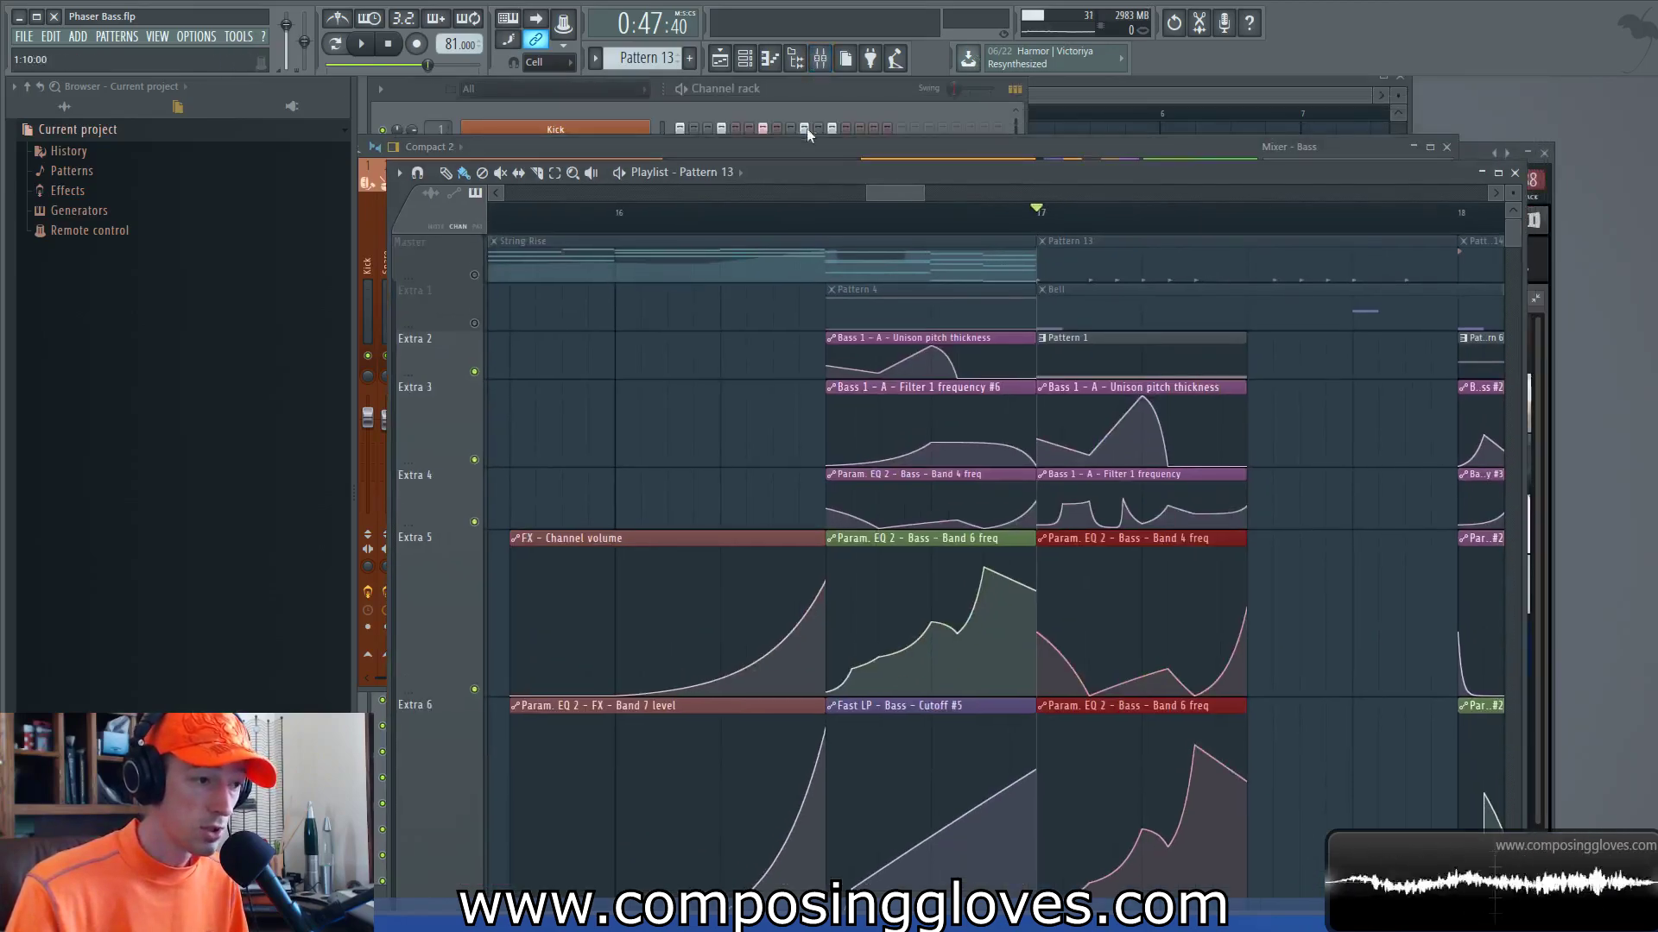
pyautogui.click(819, 58)
# Step: Check the Bass track's first EQ and Maximus settings, and disable the Fruity WaveShaper slot
pyautogui.click(1379, 206)
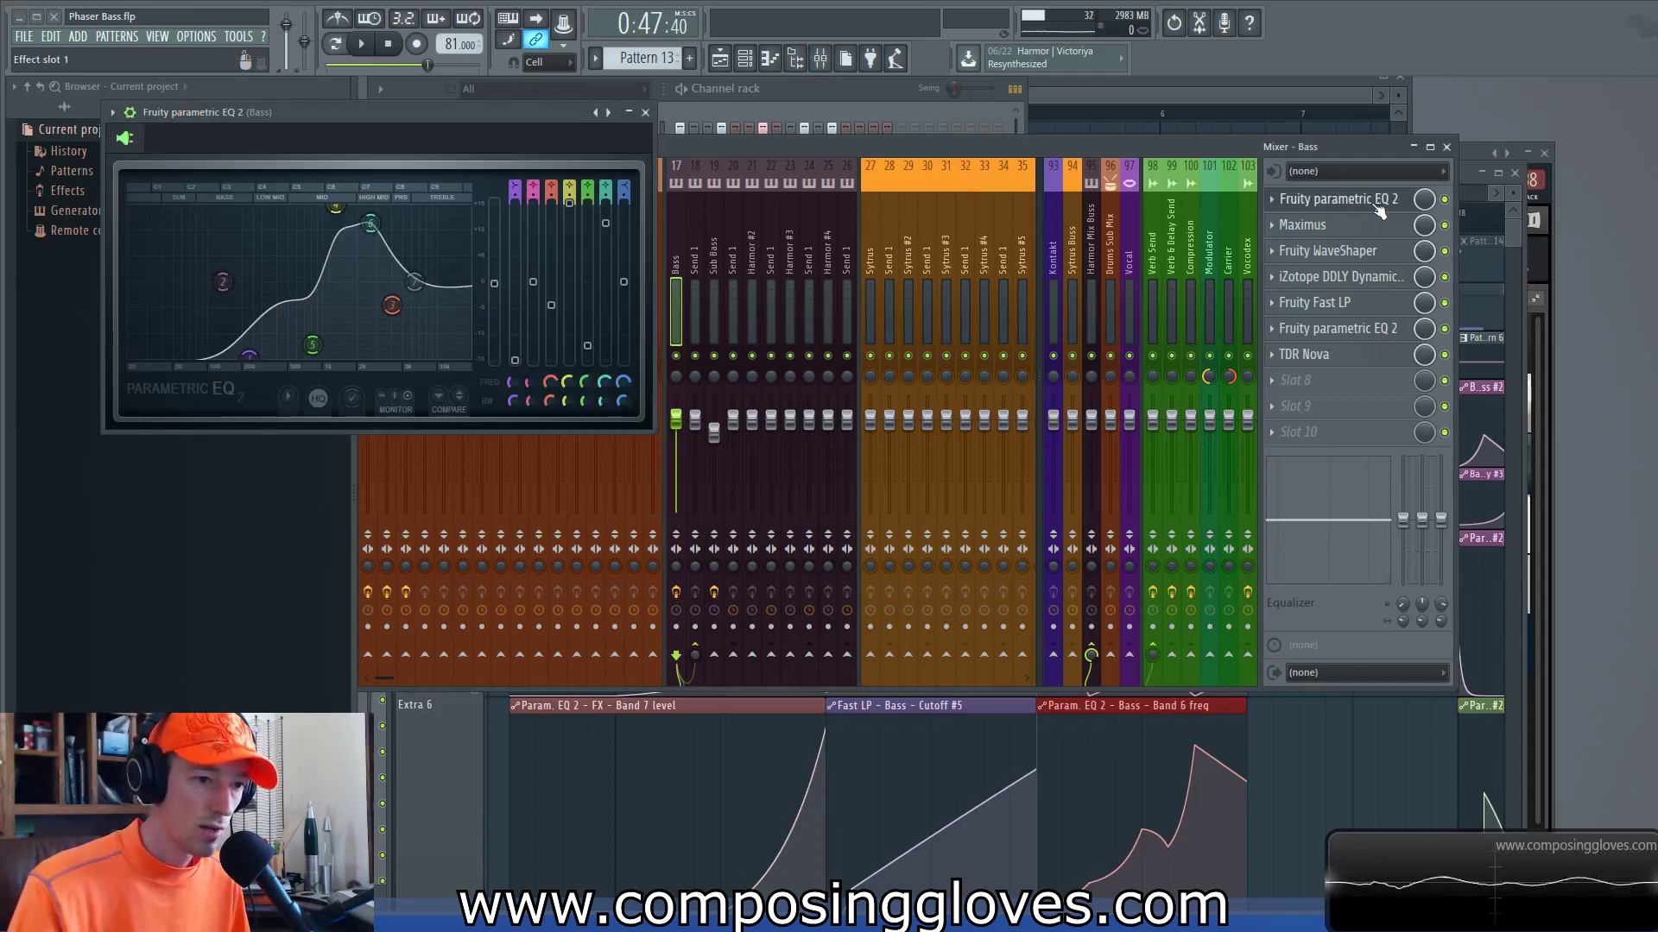
pyautogui.click(1379, 207)
pyautogui.click(1371, 228)
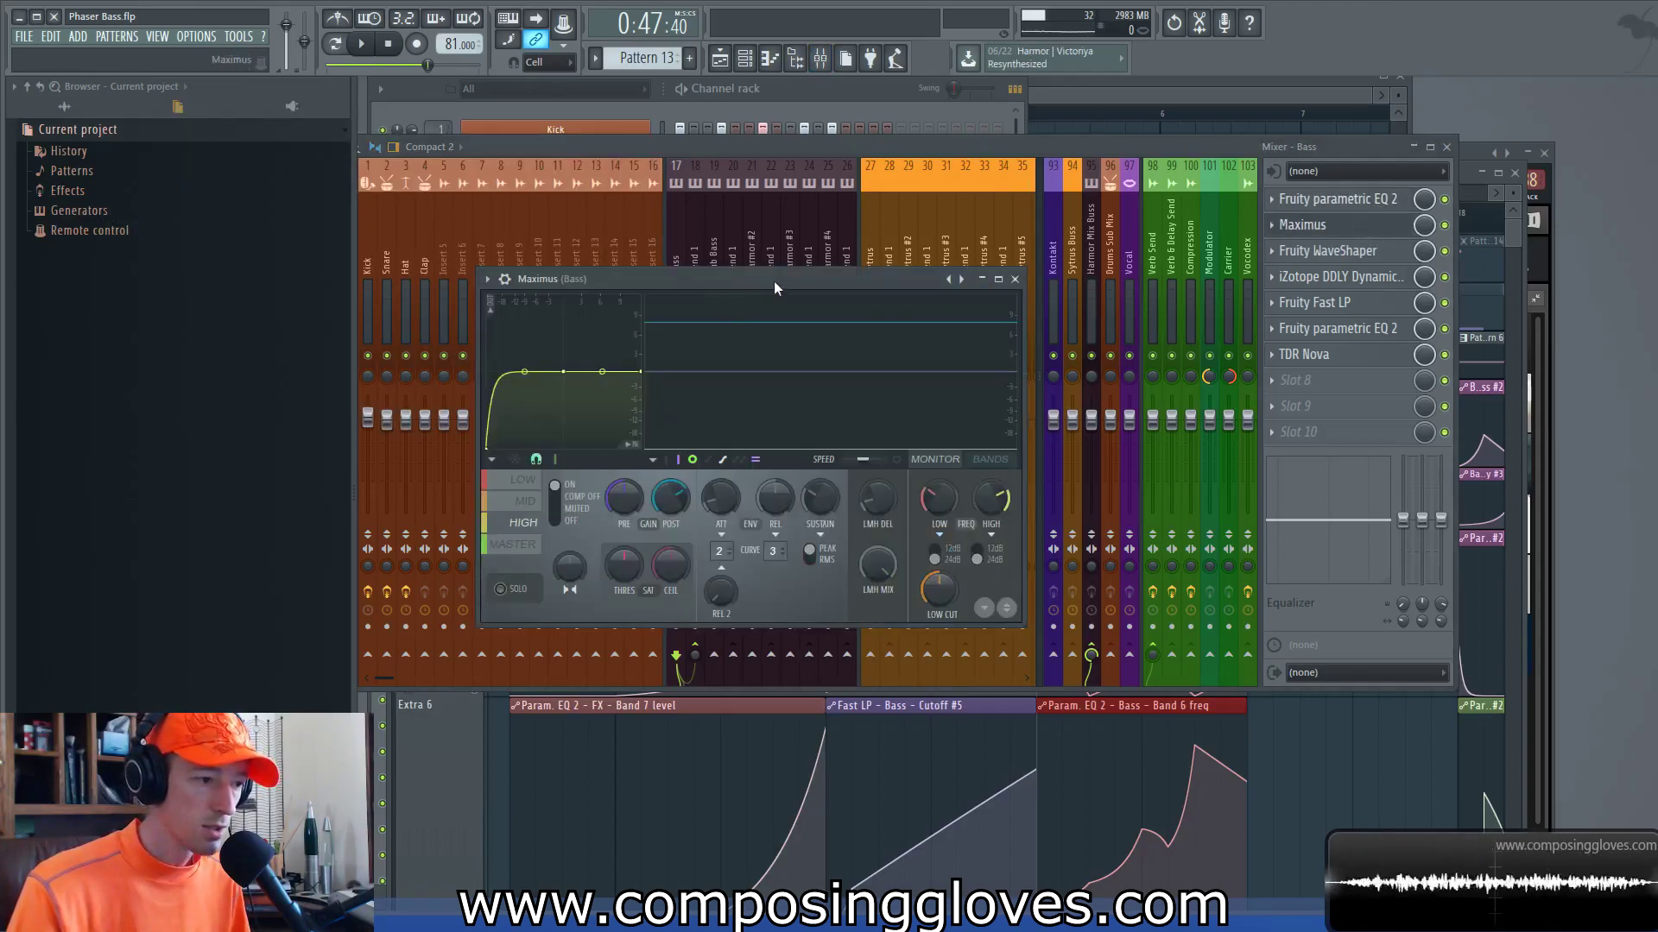
pyautogui.moveTo(773, 281); pyautogui.dragTo(770, 228)
pyautogui.click(1446, 251)
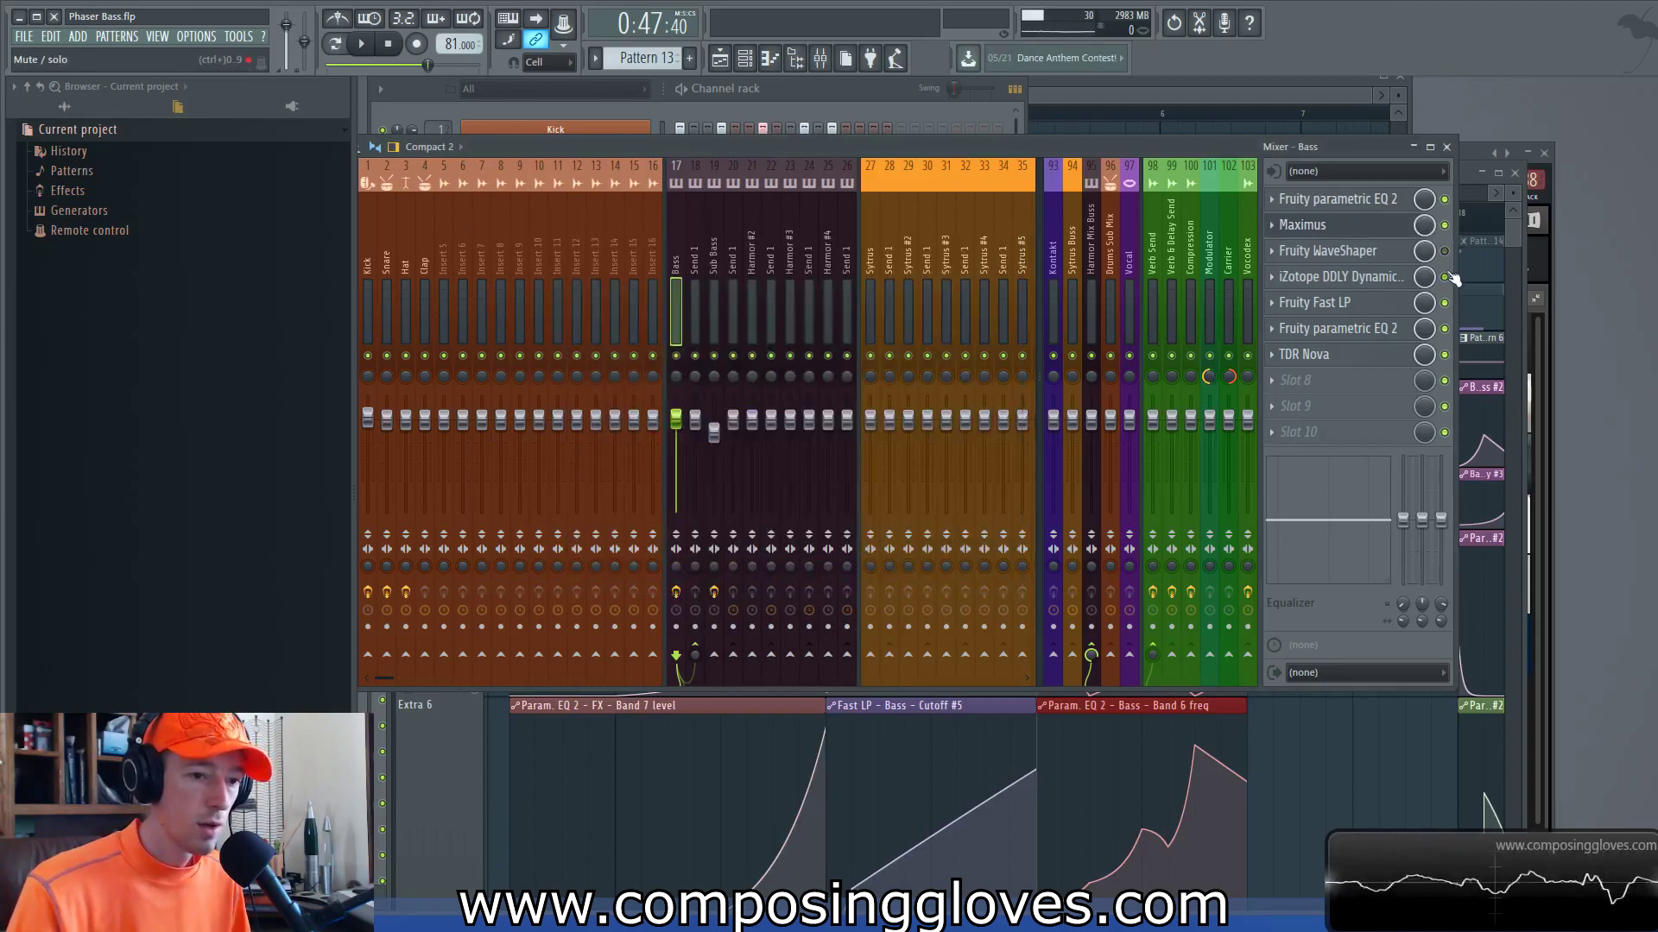
# Step: Disable the remaining Bass track effects, move the playlist window higher, and play the dry passage from bar 17
pyautogui.click(1444, 202)
pyautogui.click(1076, 92)
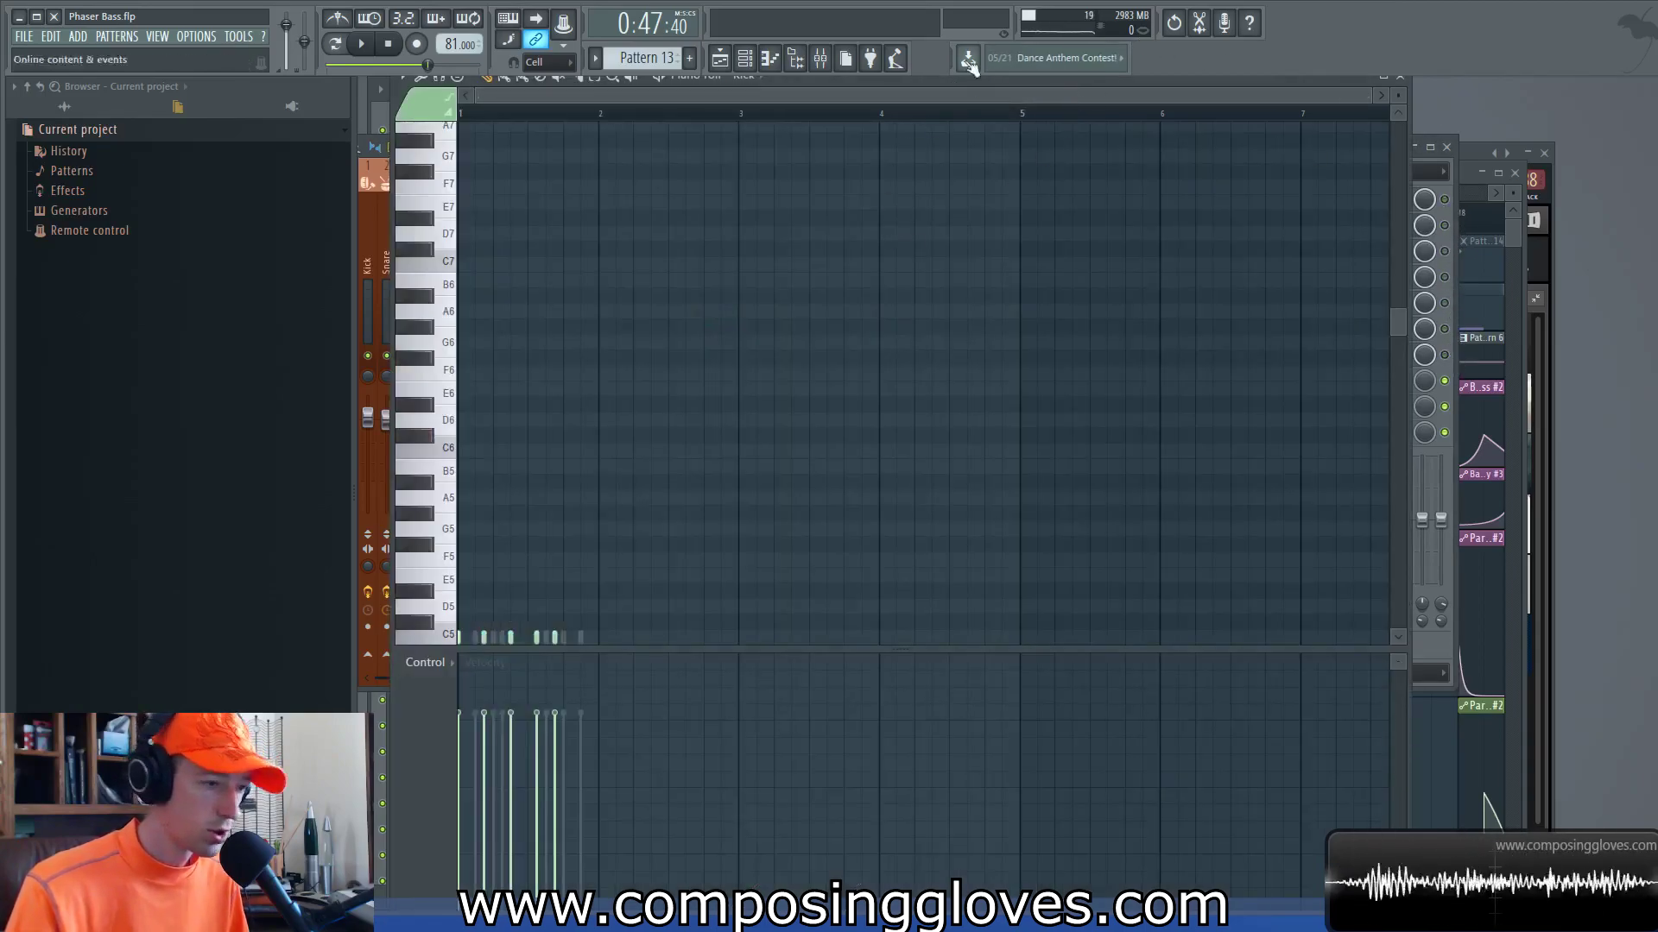
pyautogui.press('F5')
pyautogui.press('space')
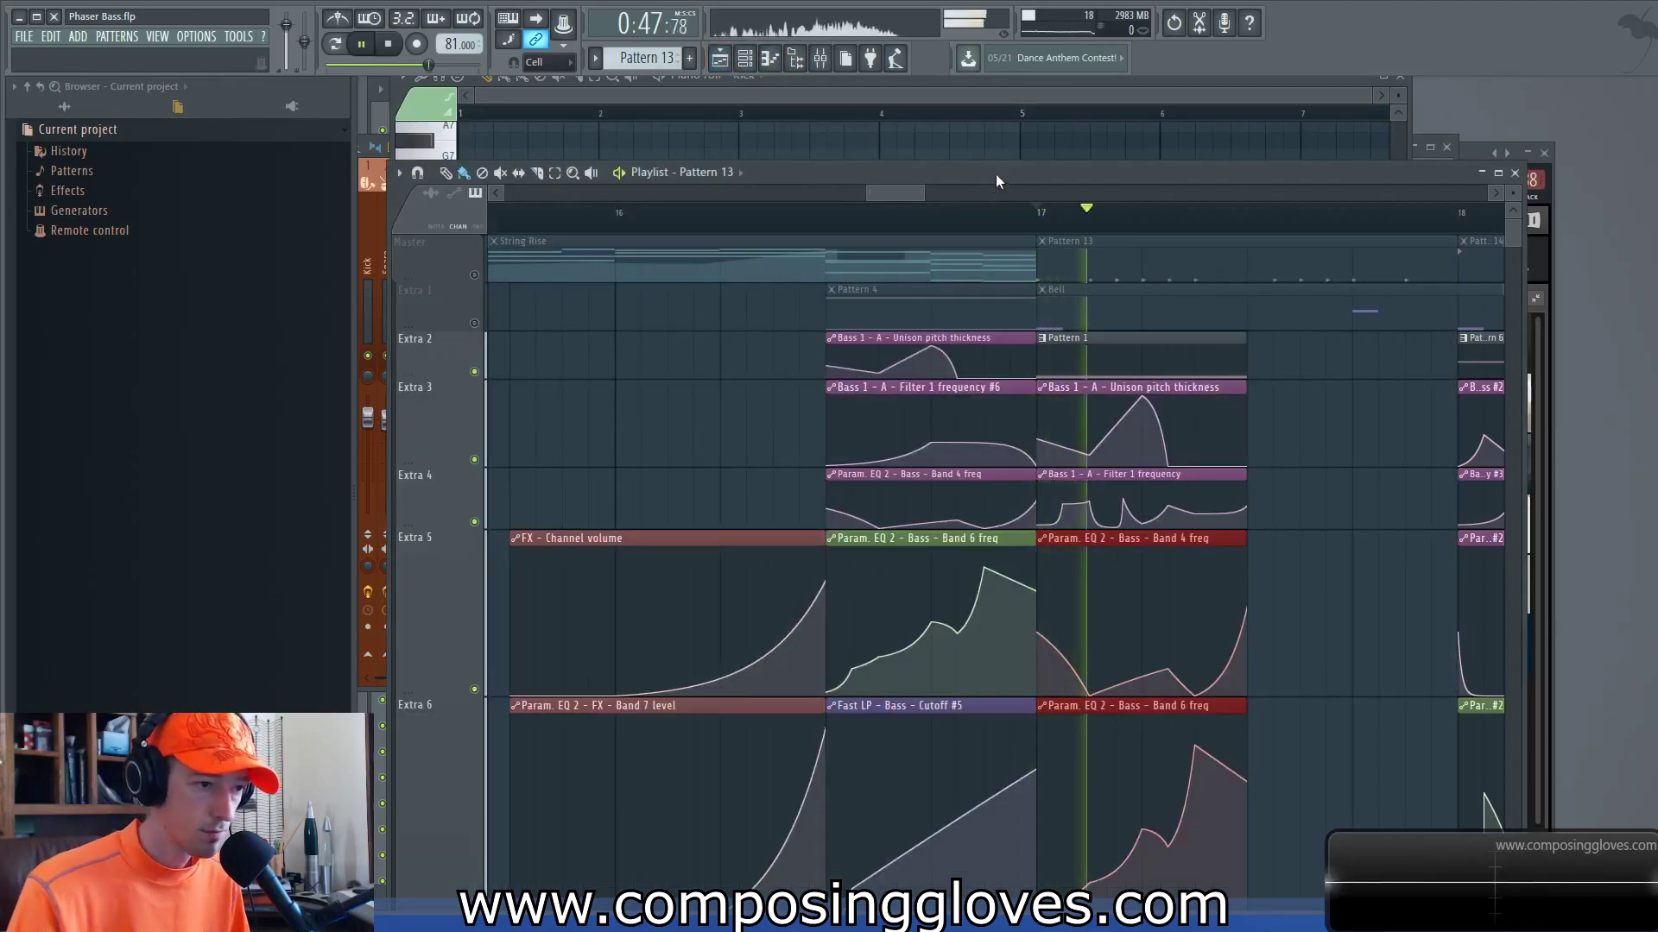
pyautogui.moveTo(997, 174); pyautogui.dragTo(984, 77)
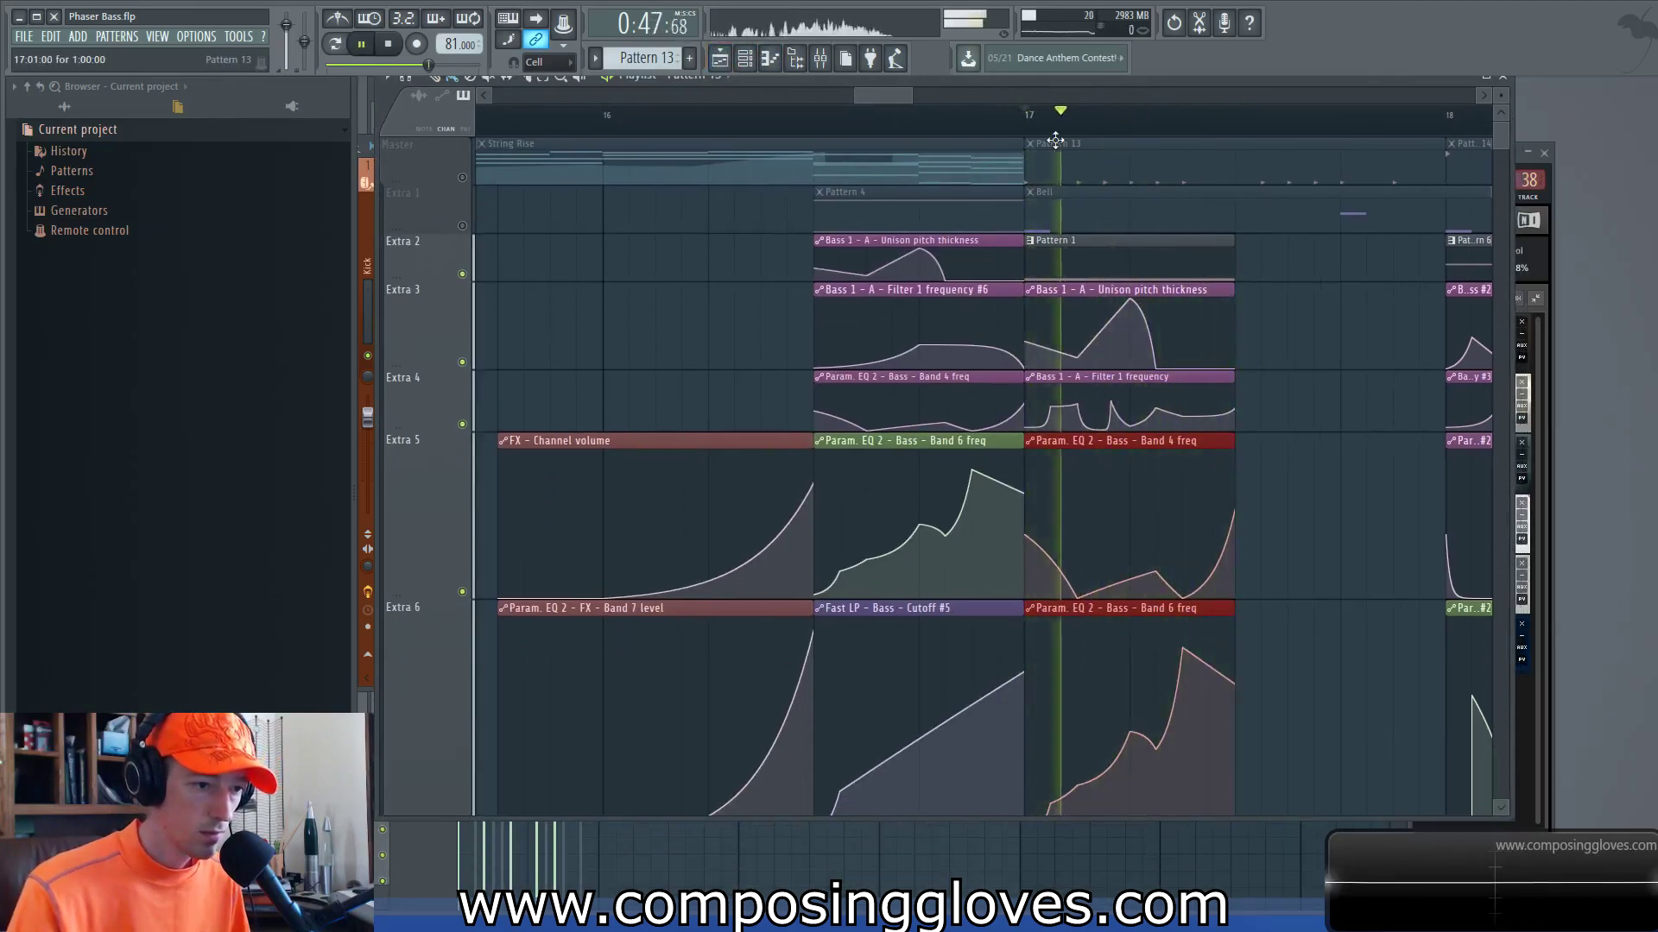
pyautogui.press('space')
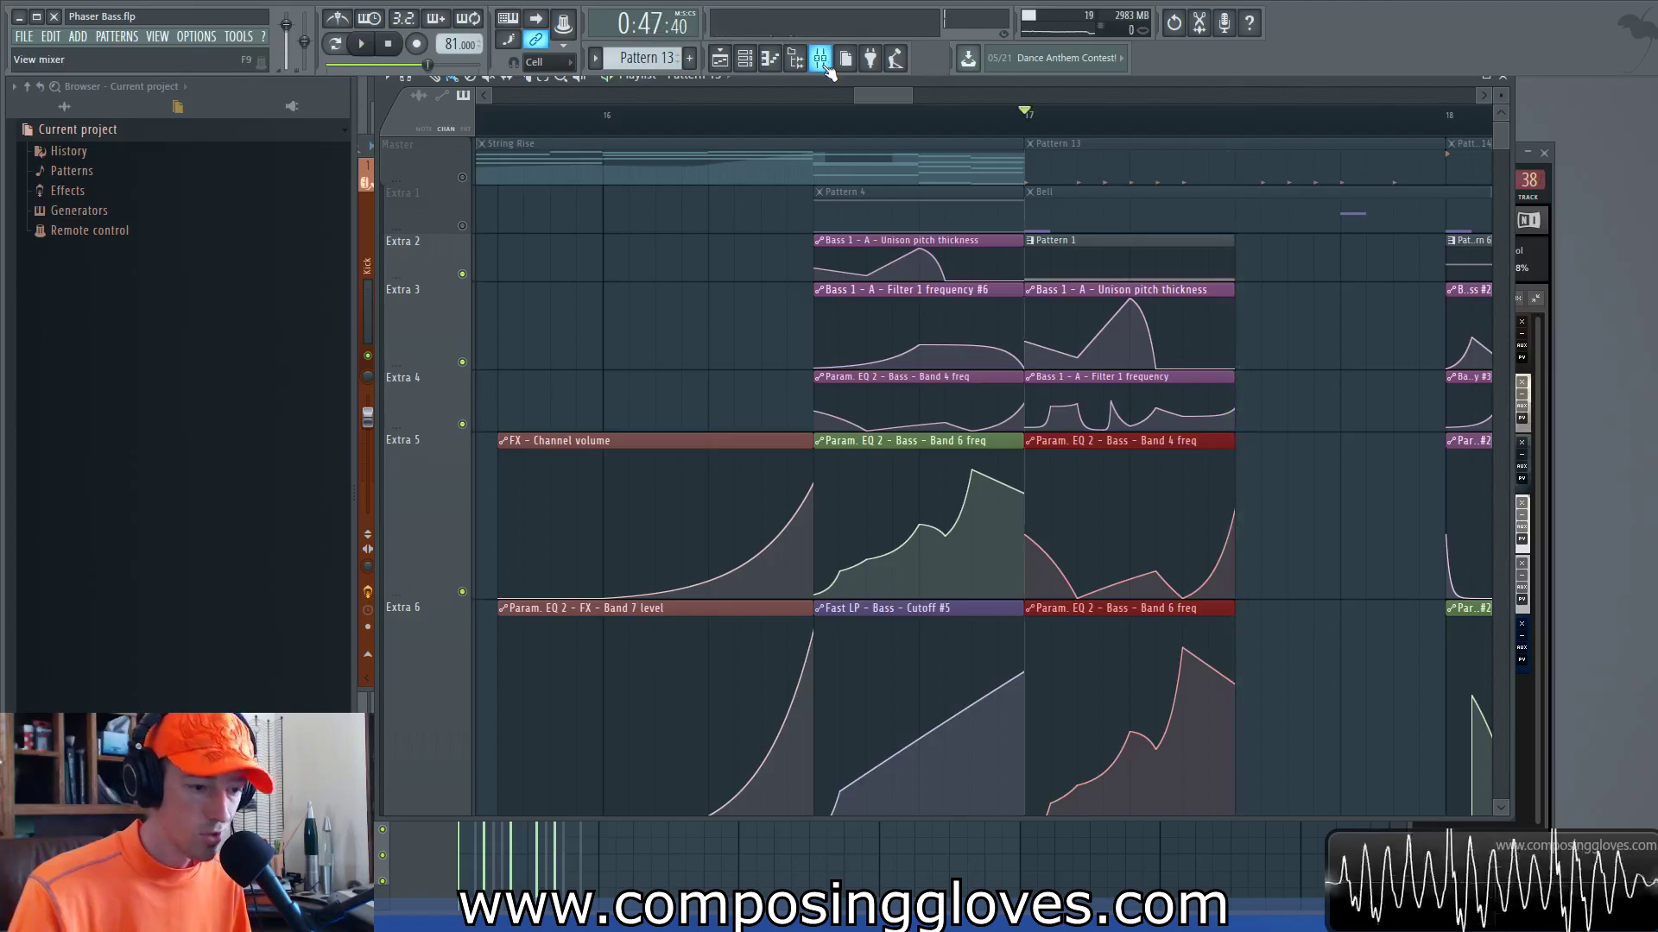
# Step: Enable only the first Fruity parametric EQ 2 on the Bass track and replay the passage while watching its bands
pyautogui.click(822, 61)
pyautogui.click(1371, 201)
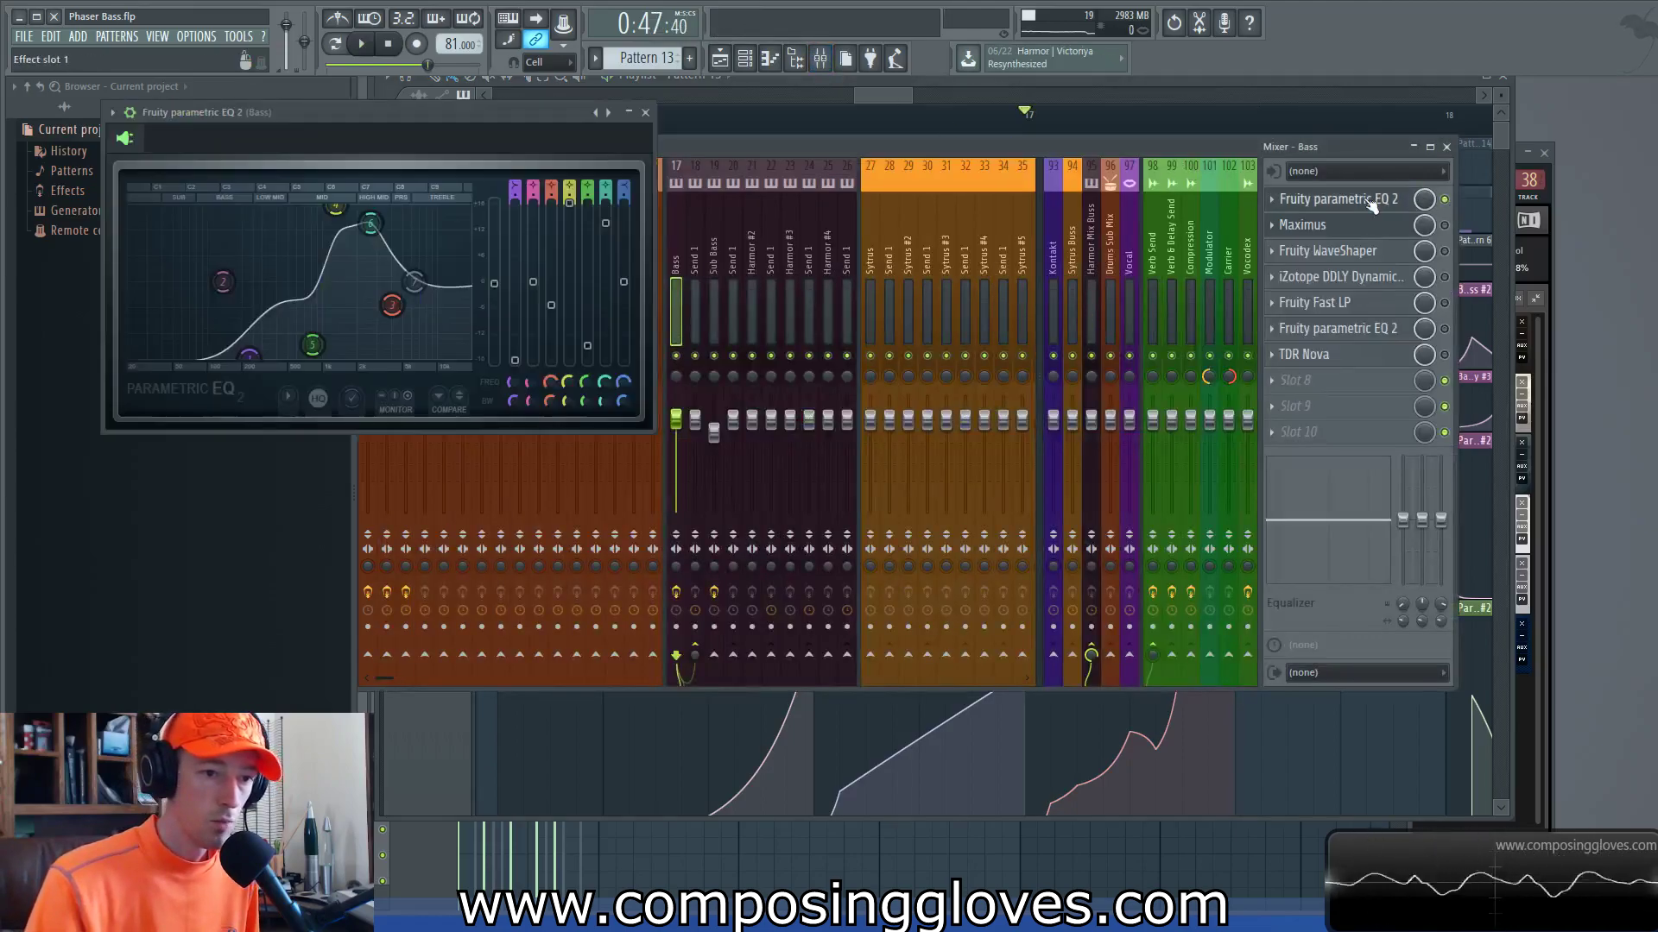
pyautogui.press('space')
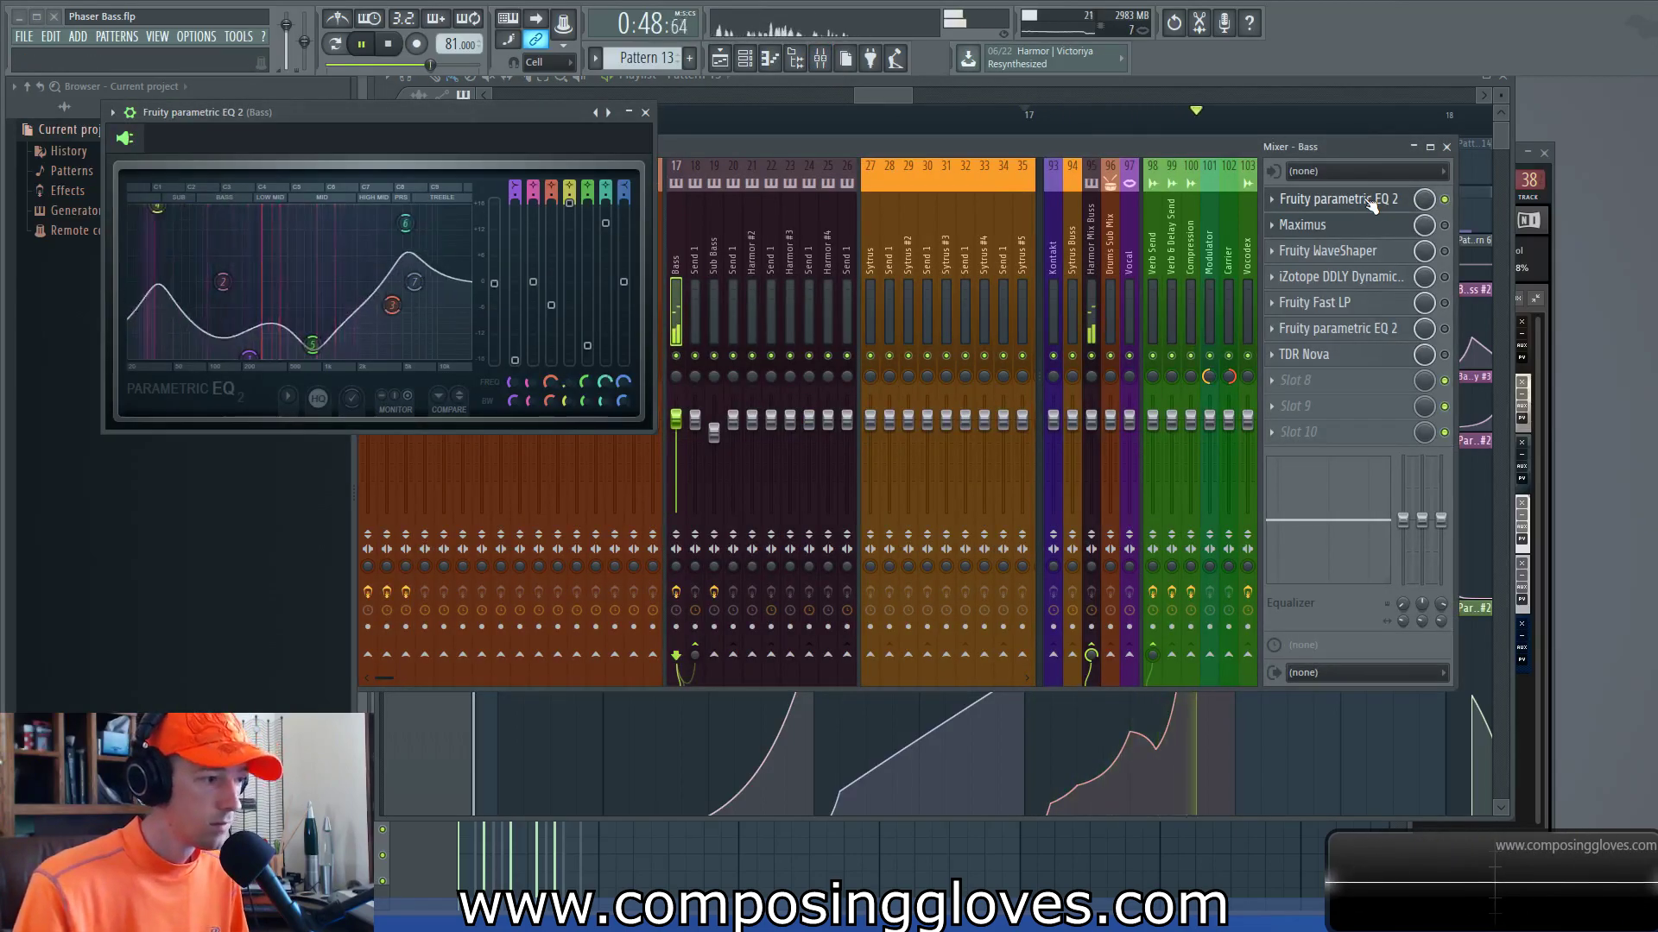
pyautogui.press('space')
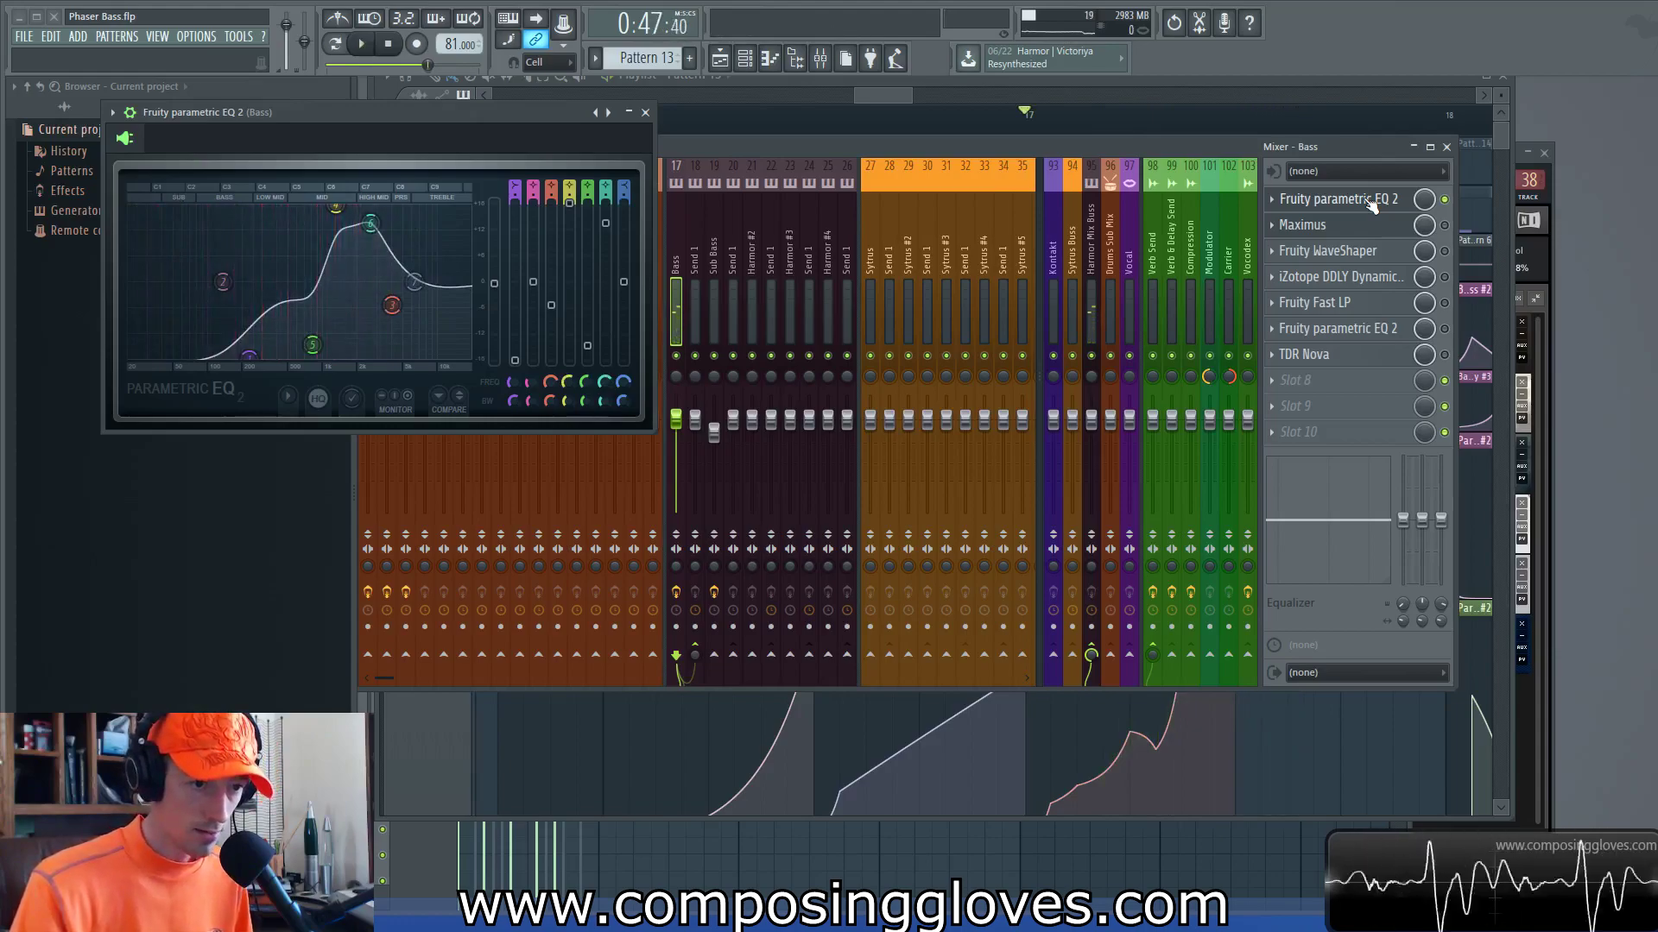
pyautogui.press('space')
pyautogui.press('space')
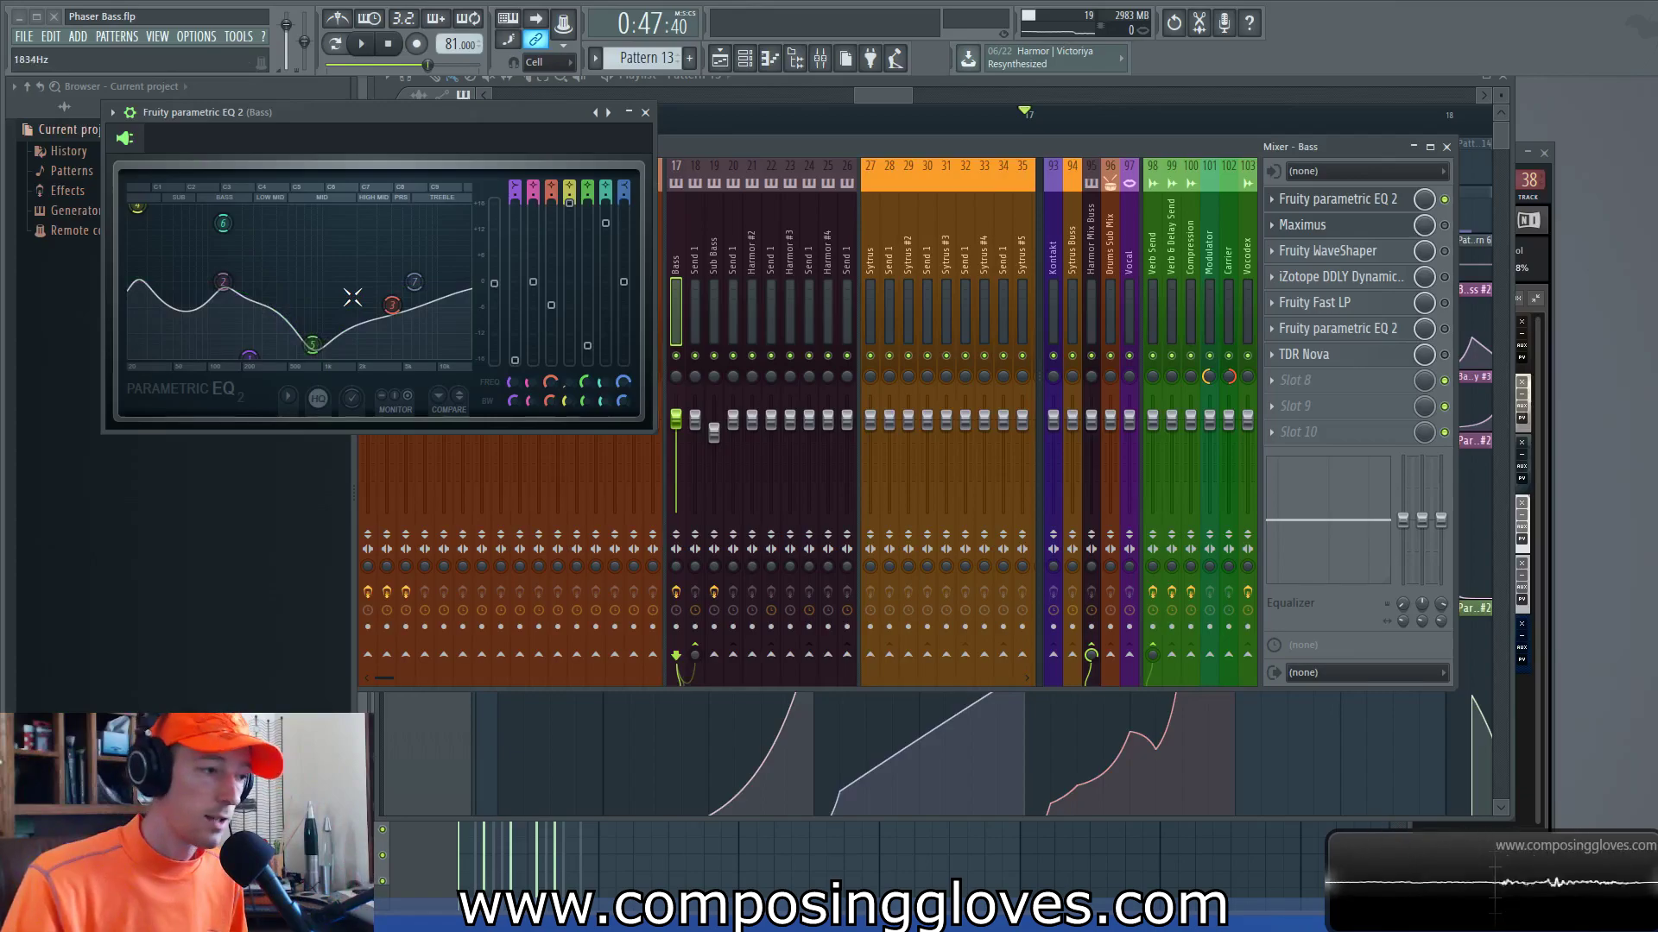
pyautogui.press('space')
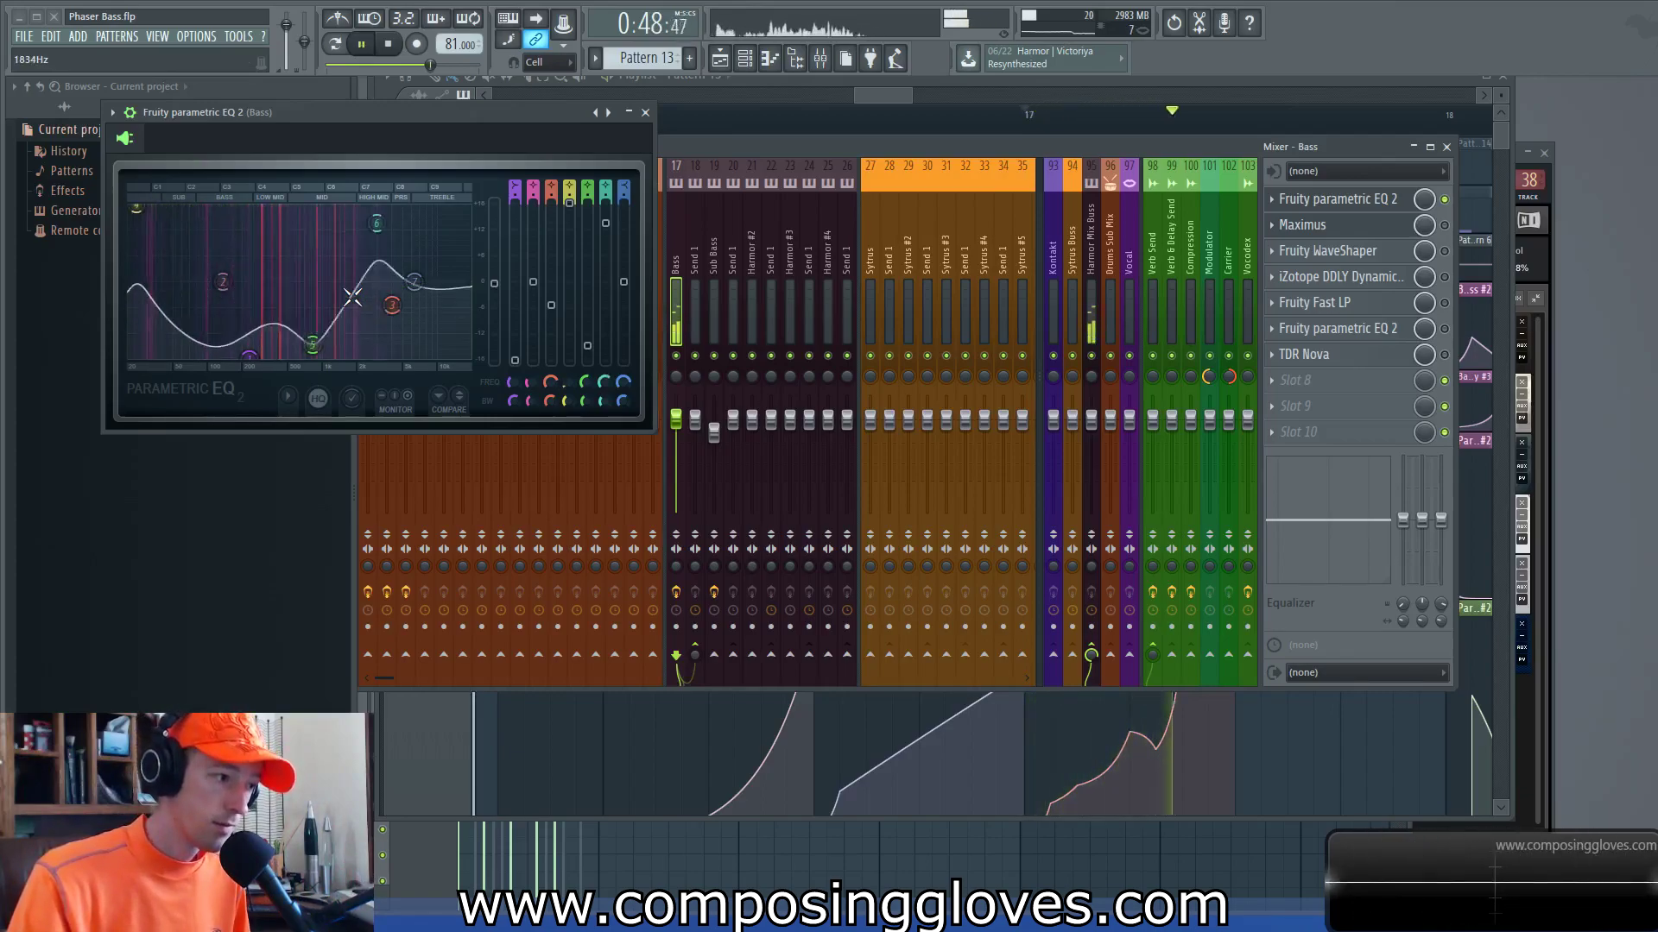
pyautogui.press('space')
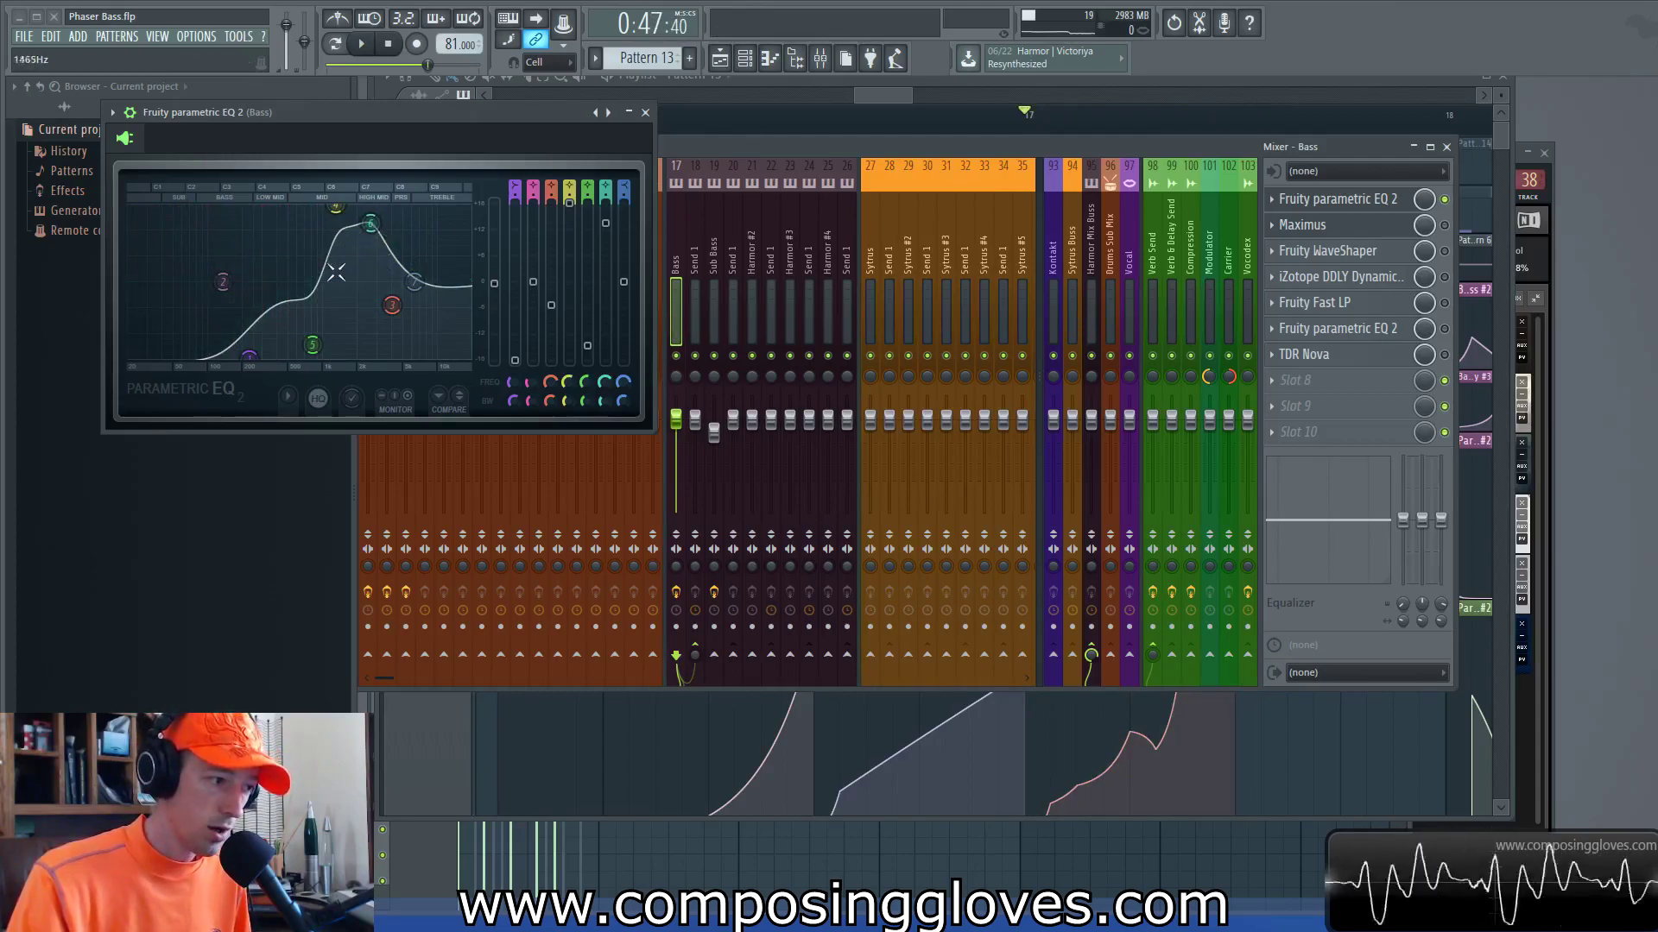
pyautogui.click(645, 112)
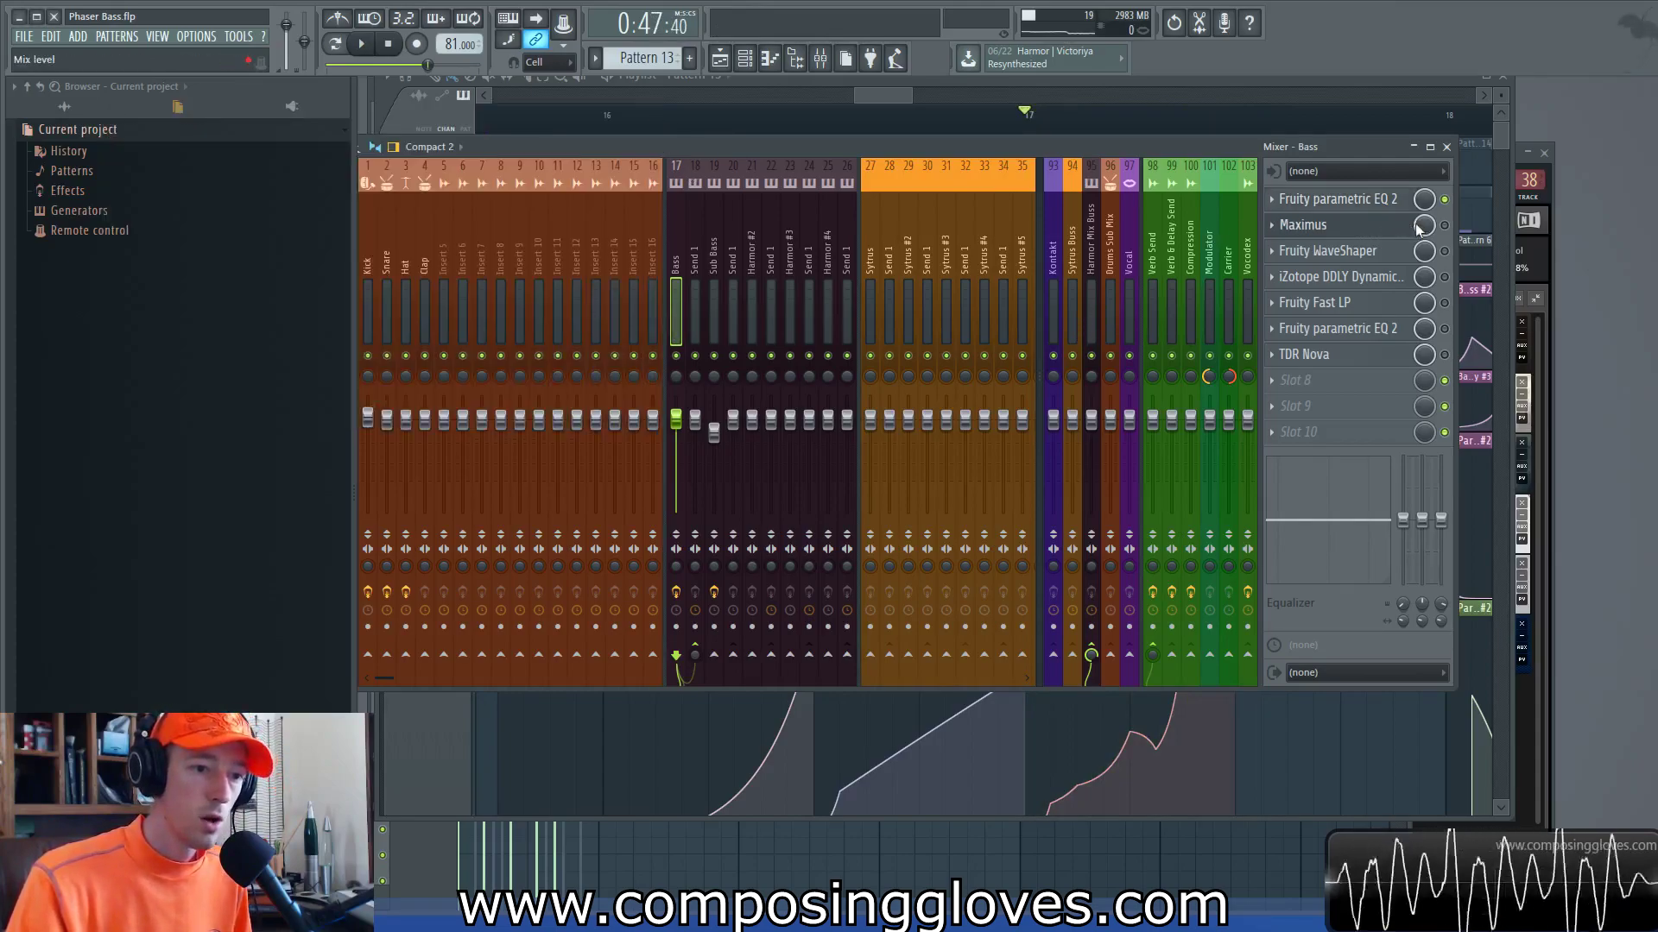
# Step: Enable Maximus on the Bass track, open it, and compare its low, mid and high bands
pyautogui.click(1321, 225)
pyautogui.moveTo(764, 232); pyautogui.dragTo(792, 187)
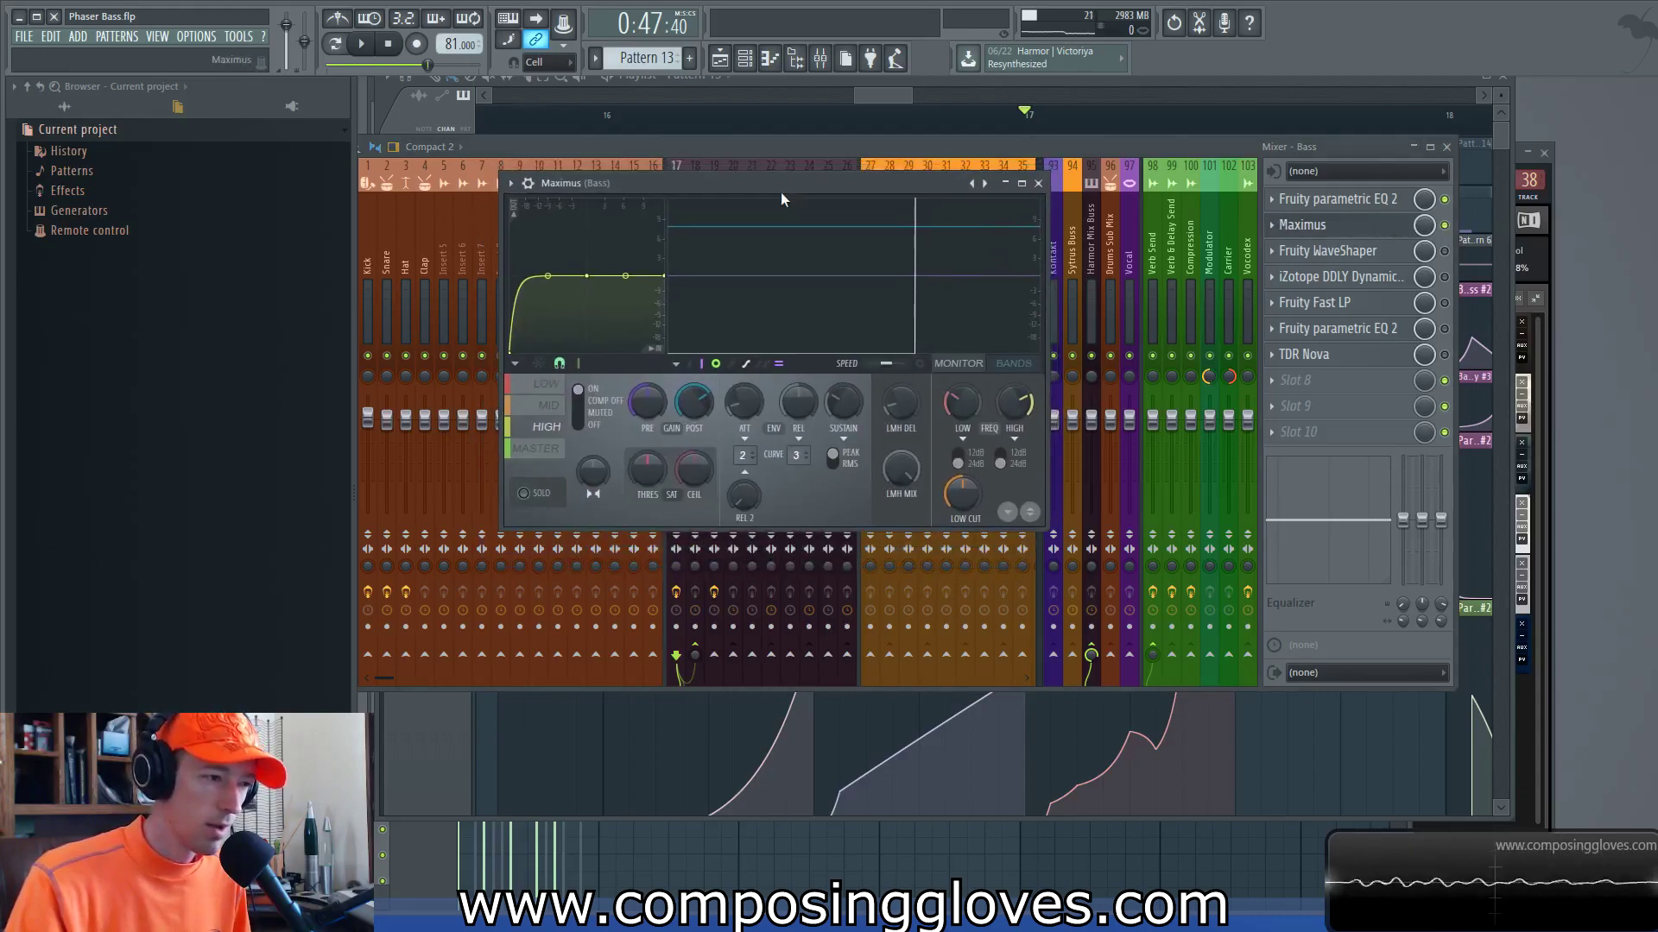
pyautogui.click(545, 384)
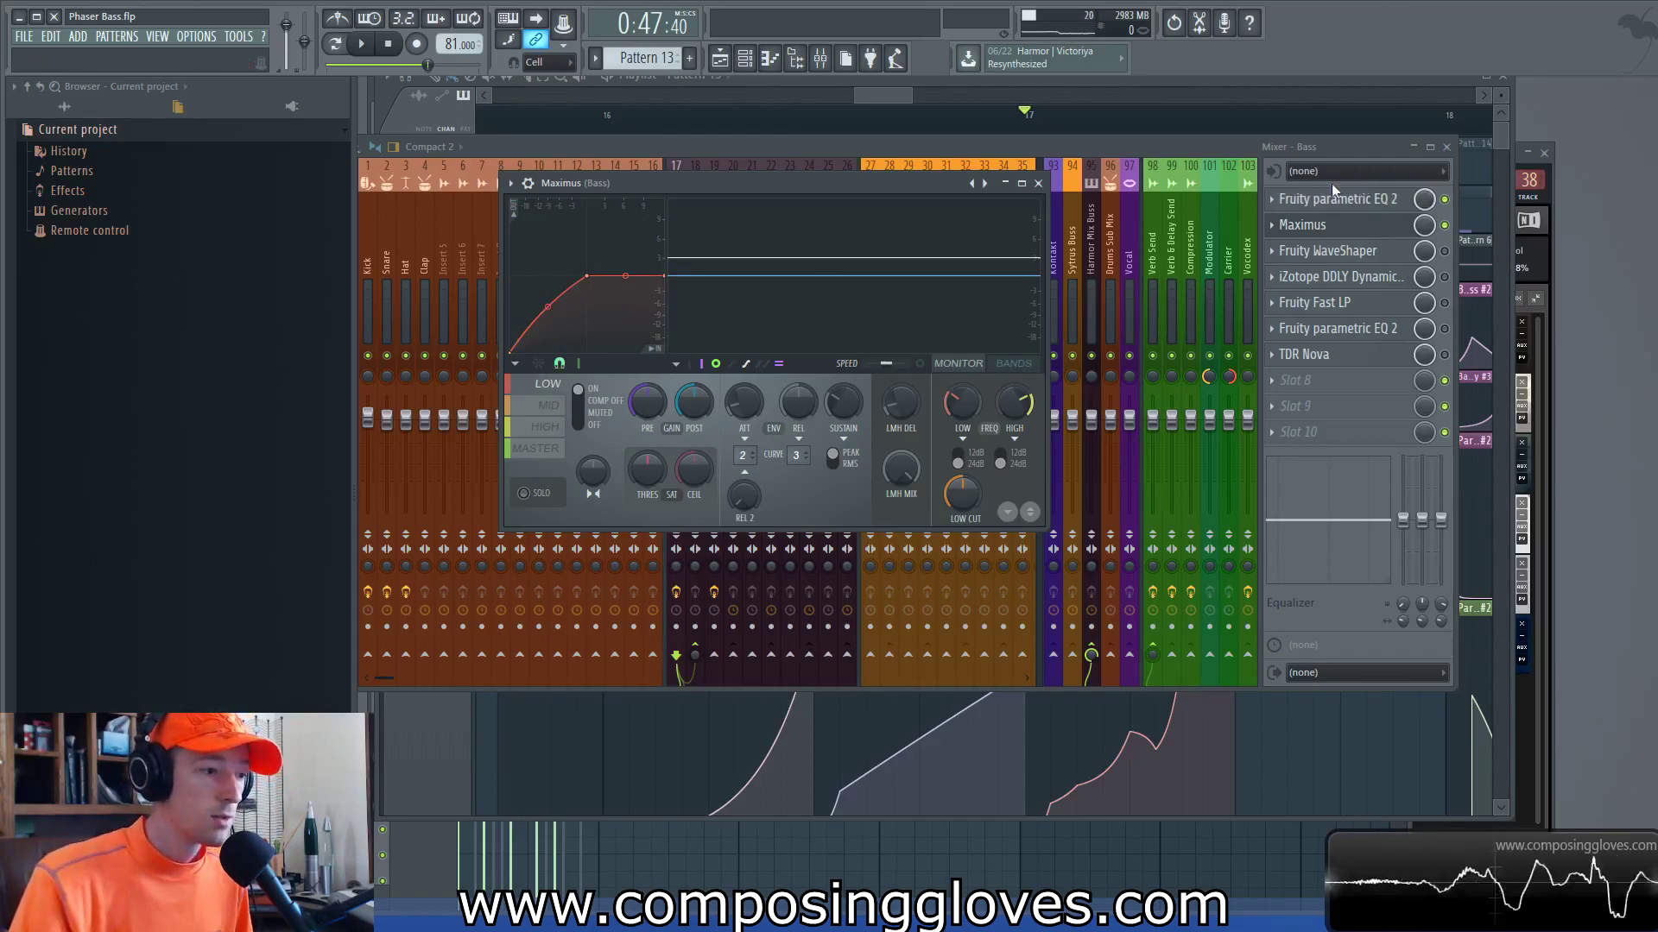
pyautogui.click(550, 405)
pyautogui.click(551, 427)
pyautogui.click(551, 406)
pyautogui.click(551, 387)
pyautogui.click(550, 409)
pyautogui.click(551, 427)
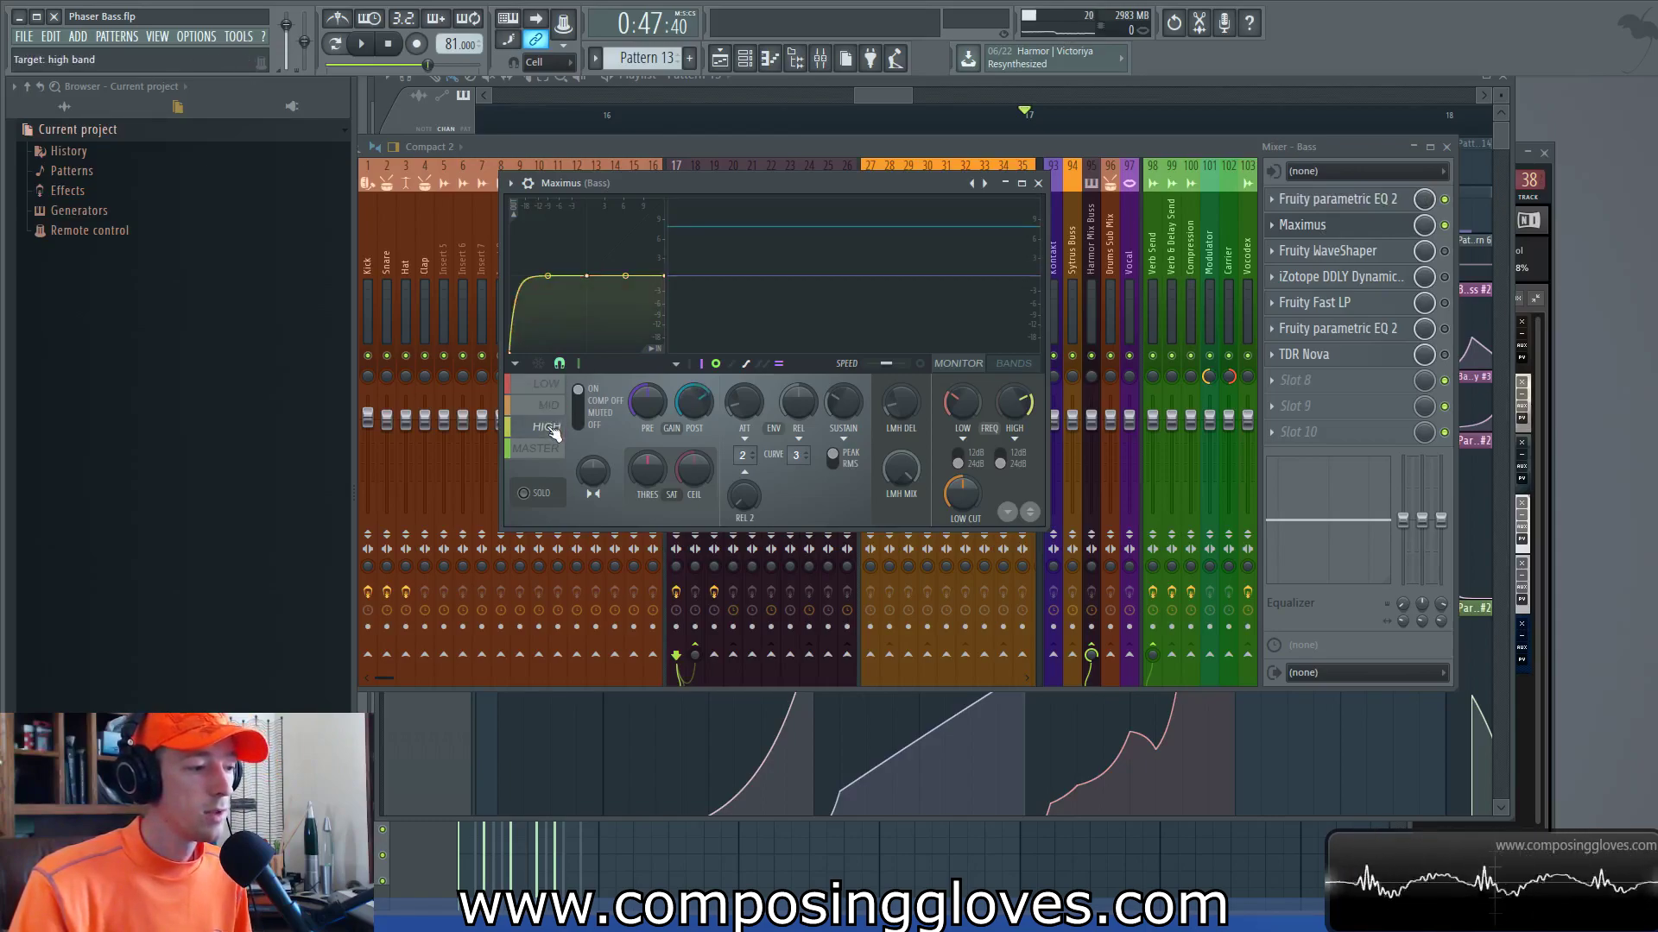
# Step: Examine the Maximus compression curves for the low, mid and high bands in turn
pyautogui.click(552, 393)
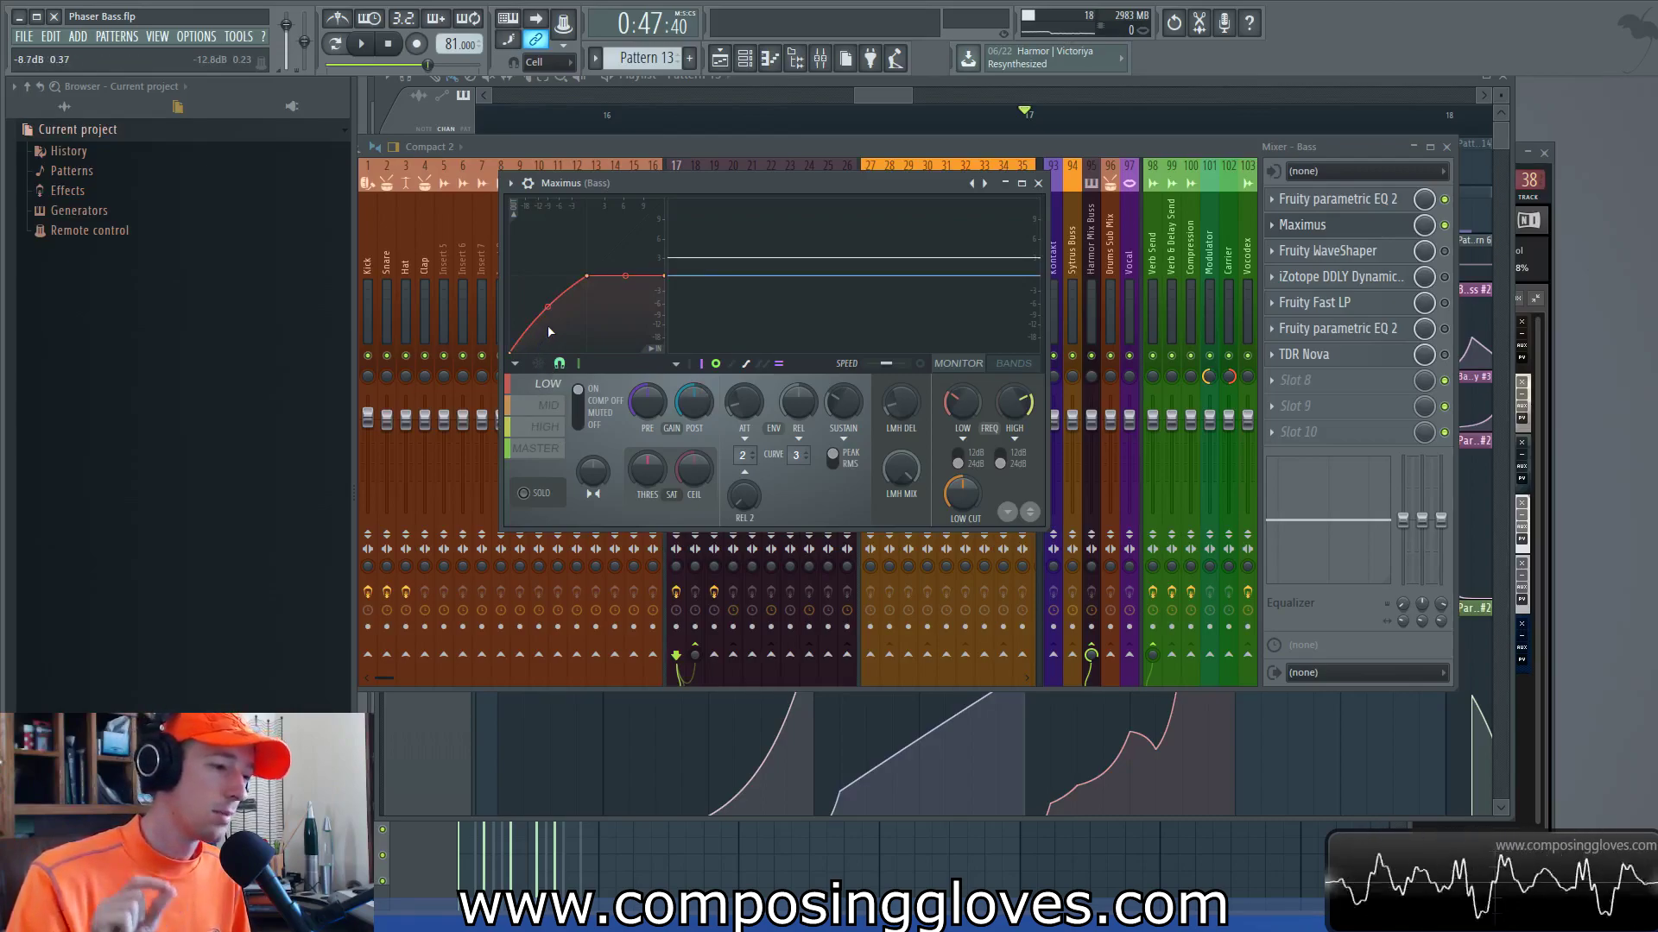
pyautogui.click(553, 406)
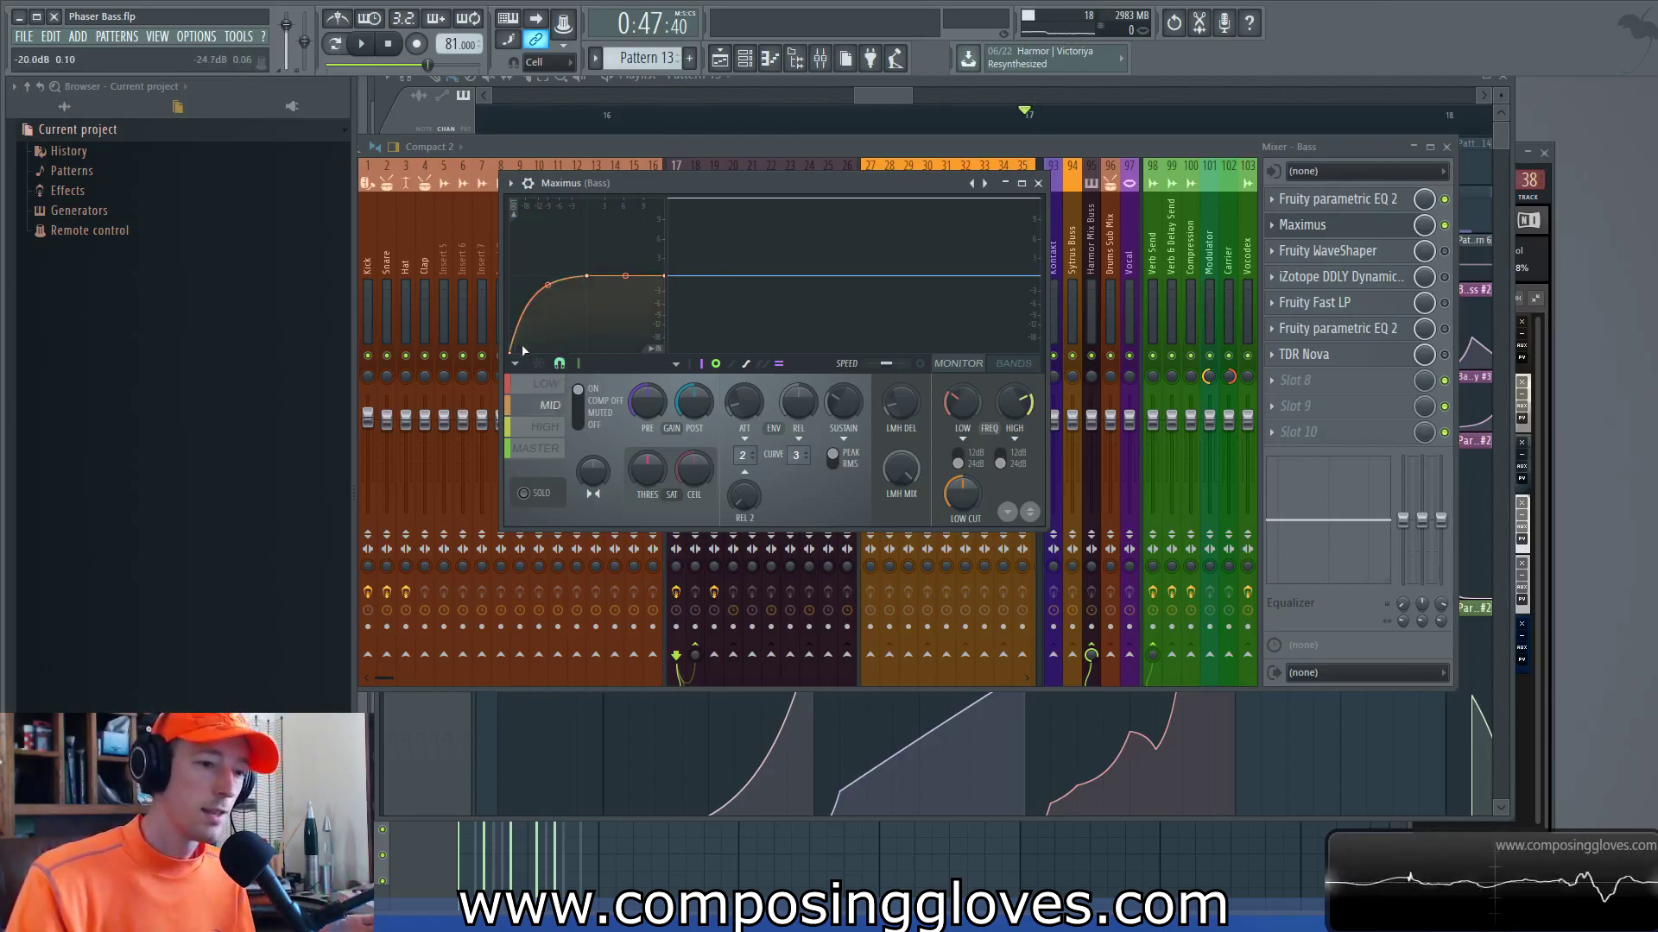
pyautogui.click(552, 383)
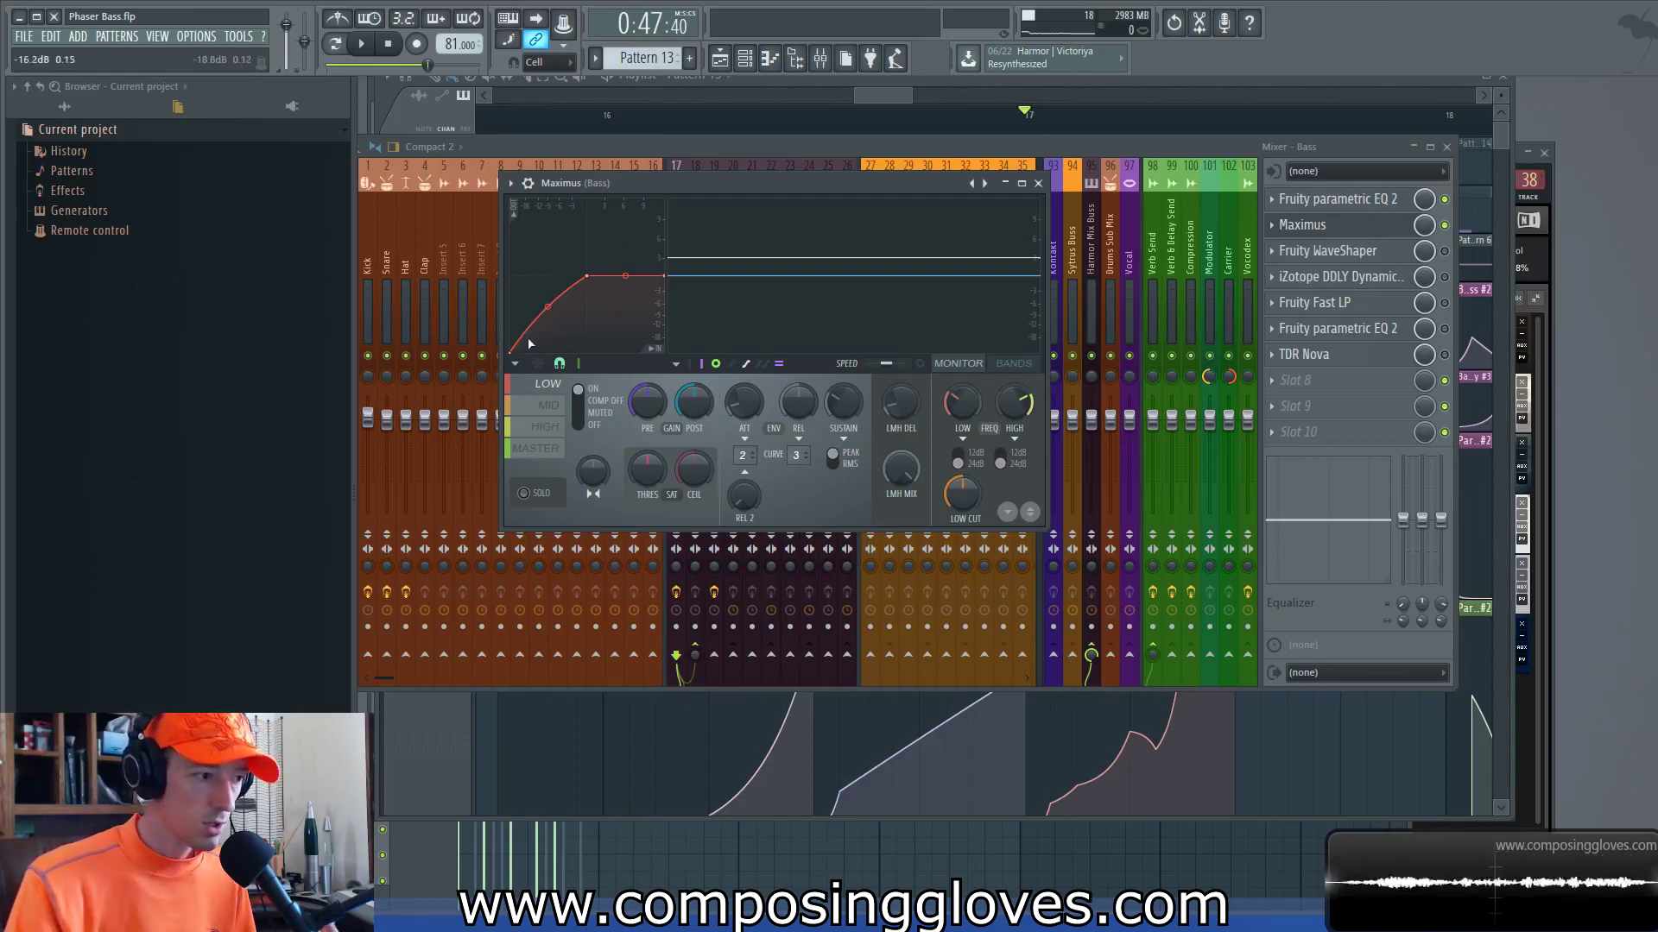
pyautogui.click(550, 405)
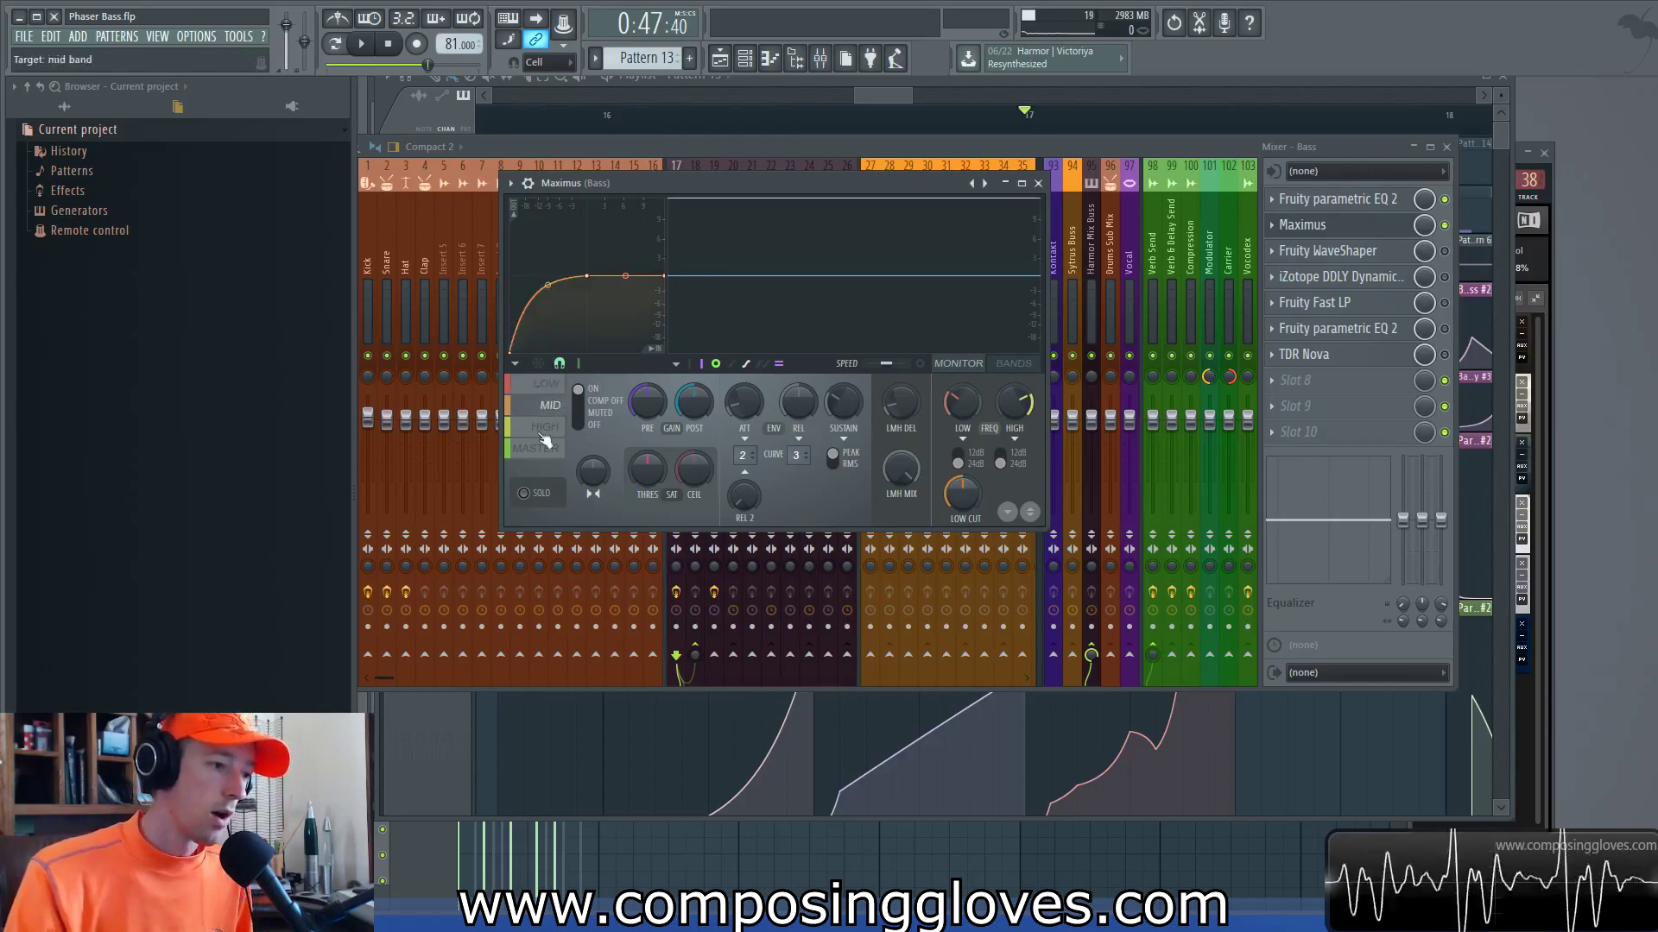
pyautogui.click(547, 430)
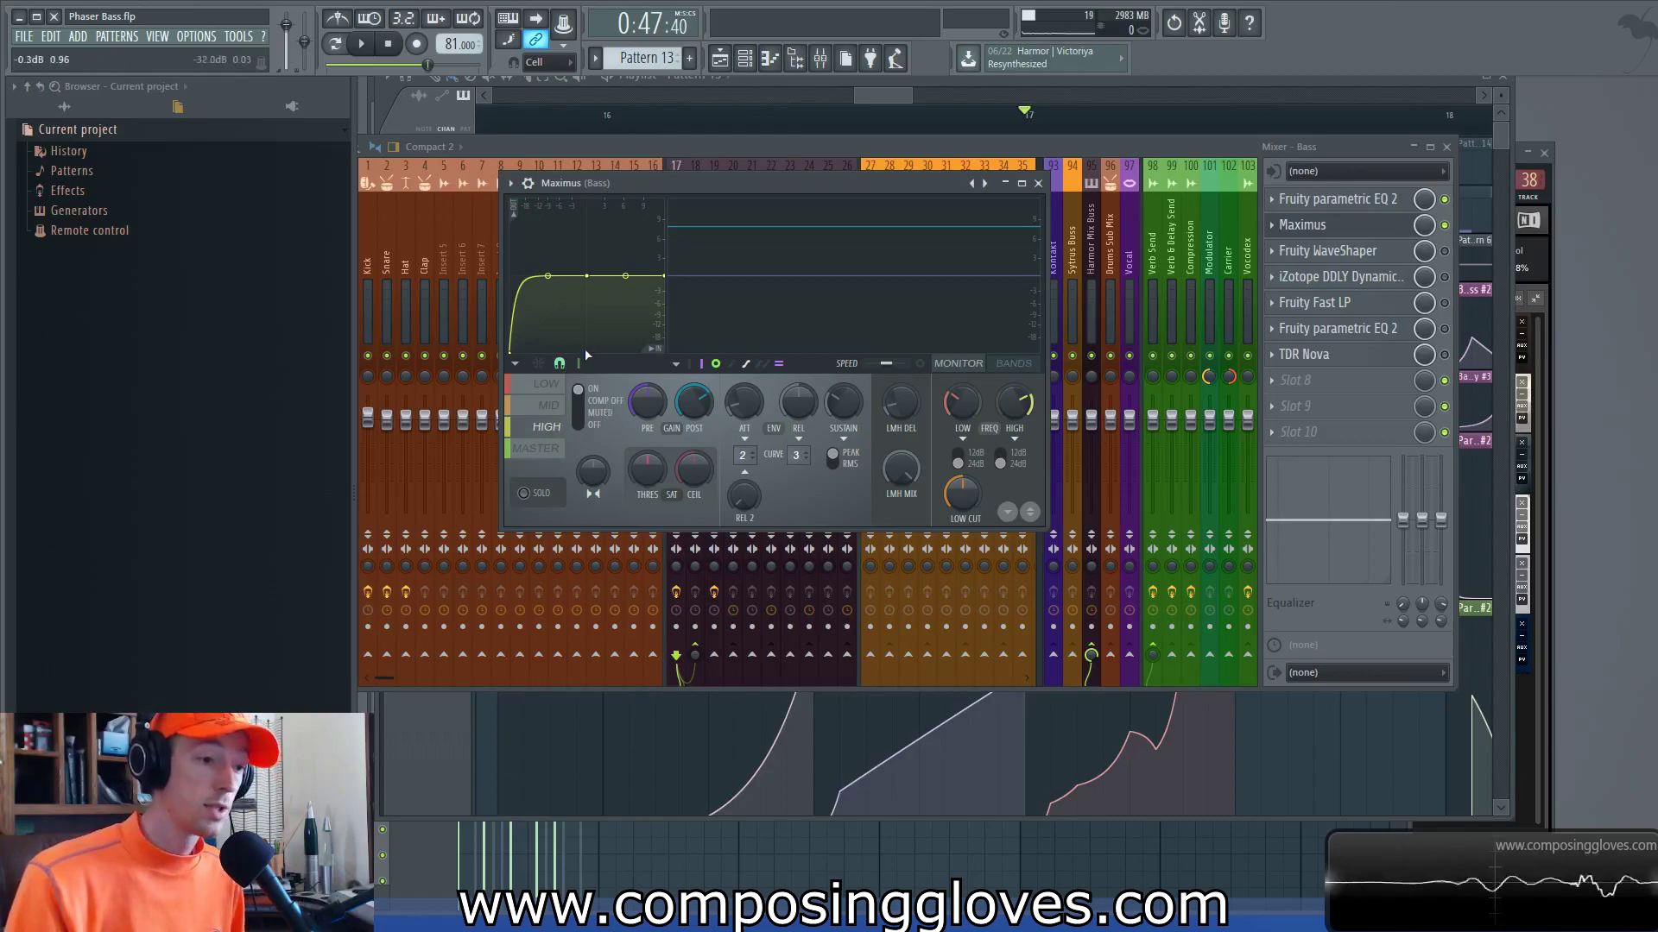
# Step: Play the passage through Maximus, monitor the high and mid bands, and check the frequency band split display
pyautogui.moveTo(769, 183); pyautogui.dragTo(770, 161)
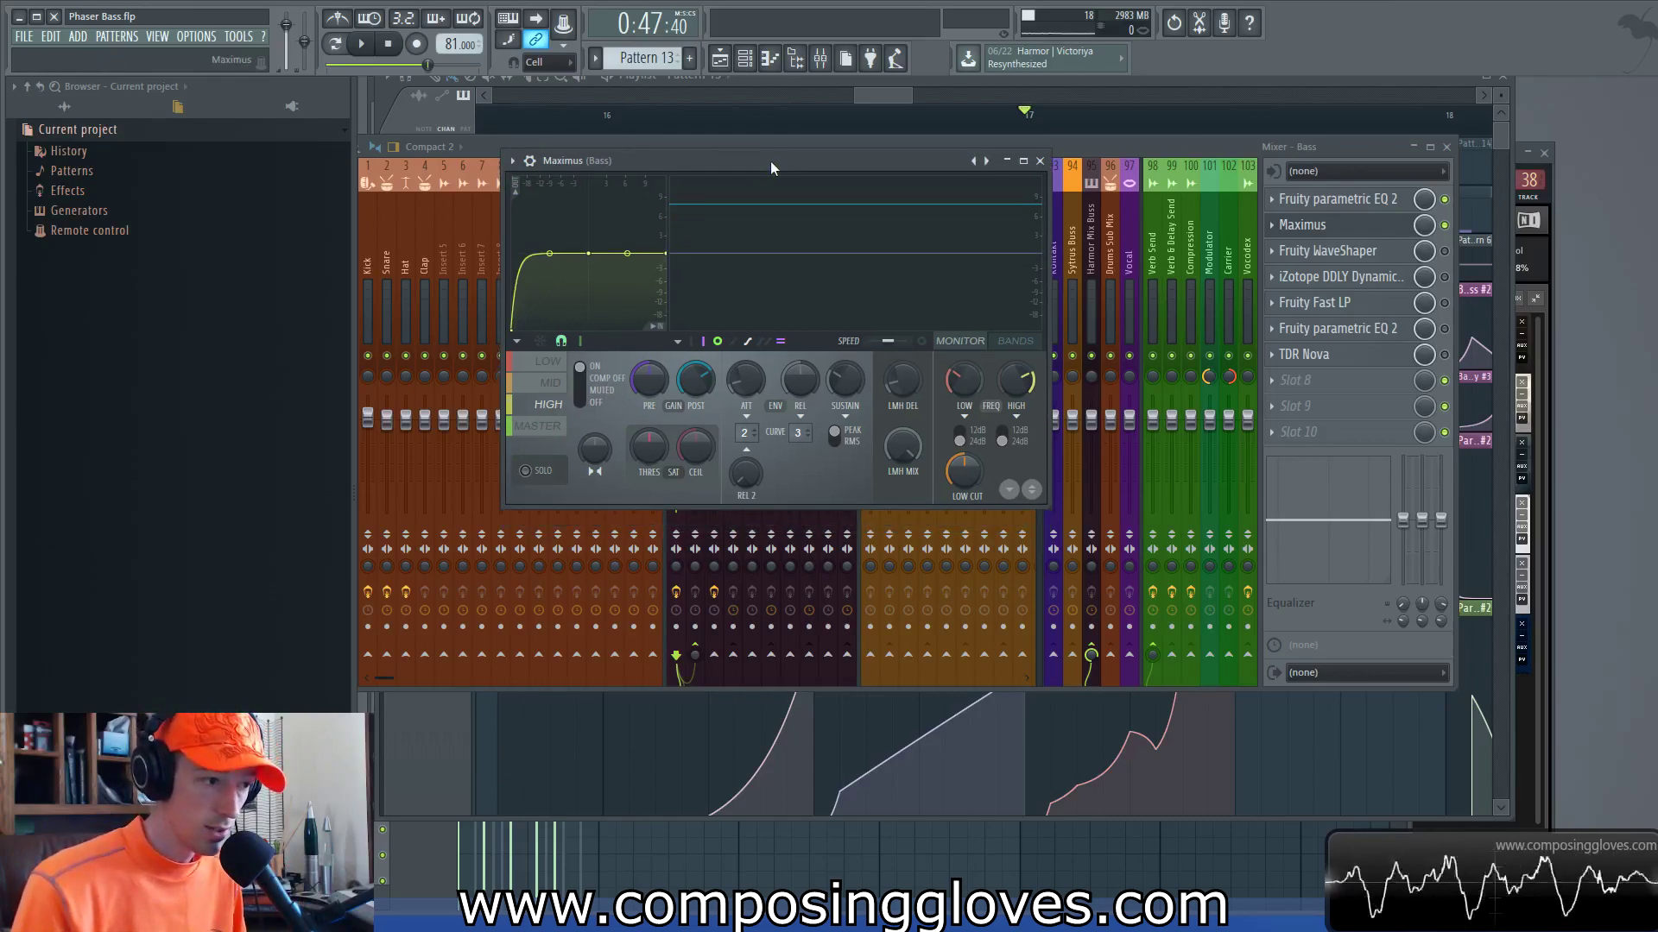
pyautogui.press('space')
pyautogui.press('space')
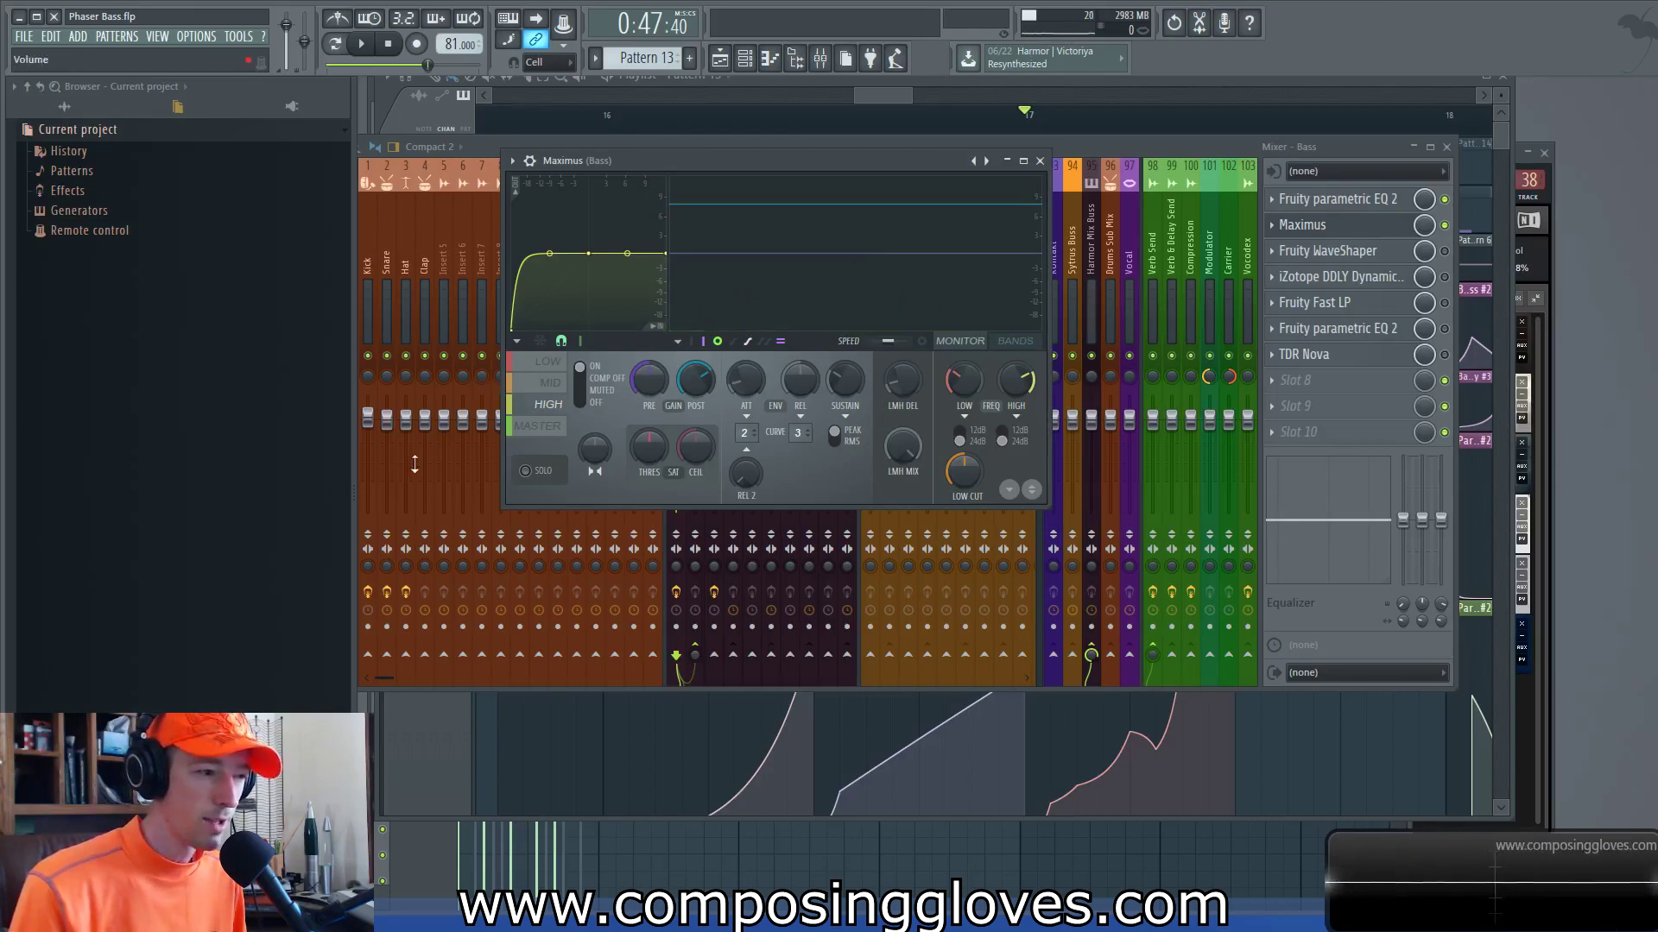
pyautogui.click(549, 382)
pyautogui.press('space')
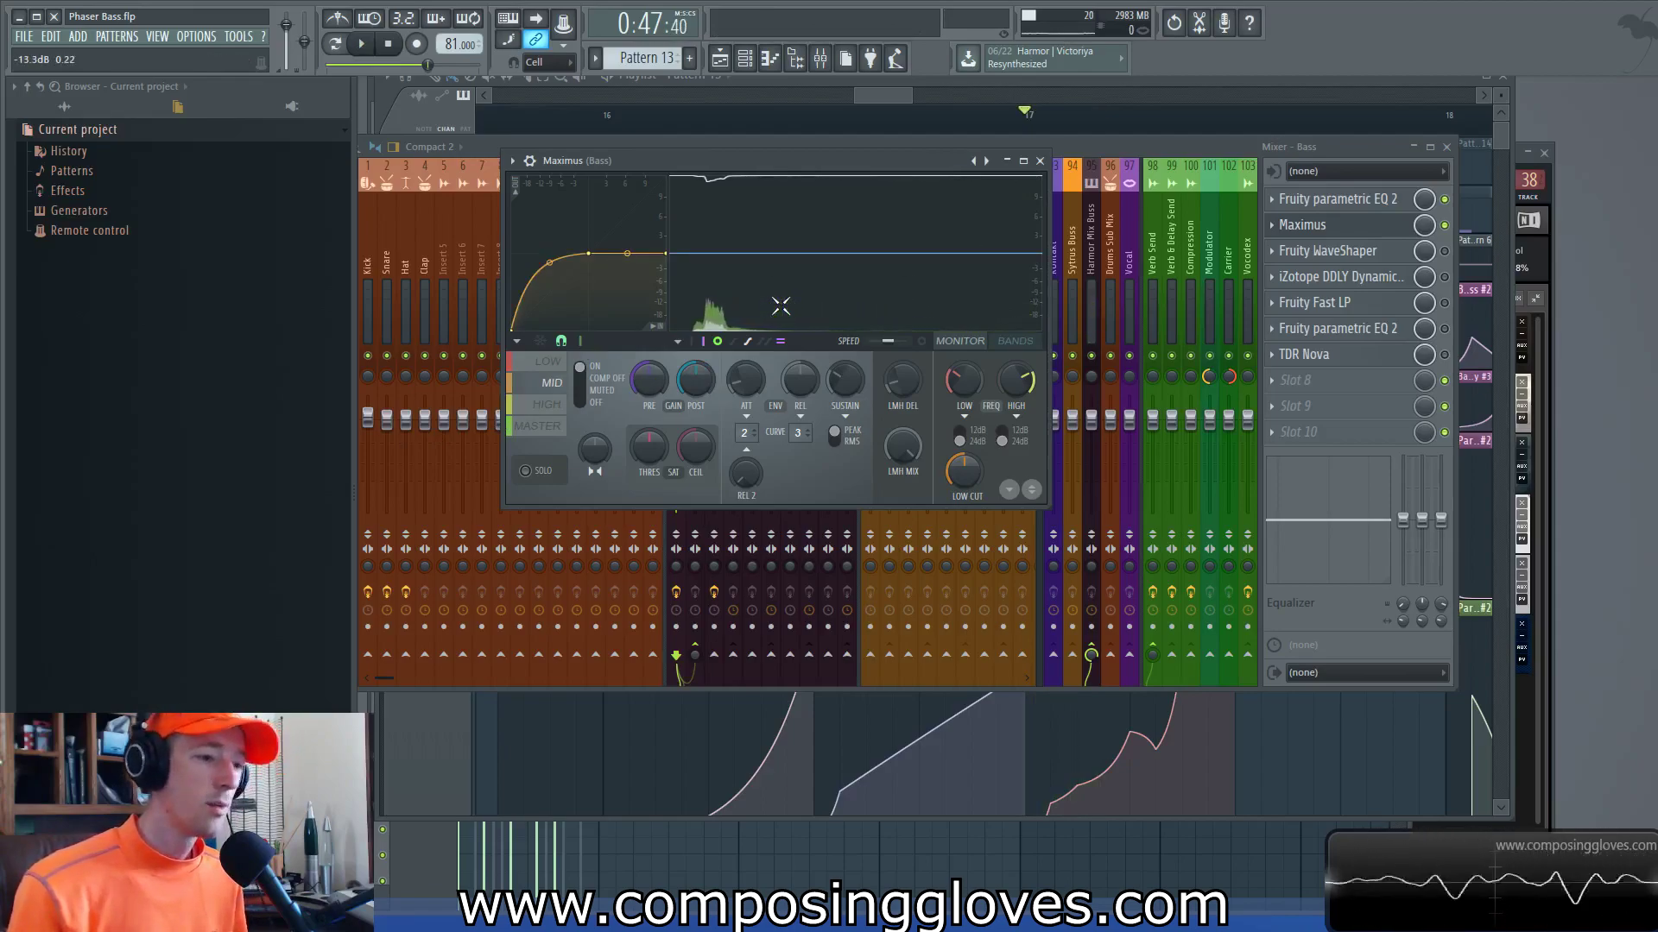
pyautogui.click(1017, 343)
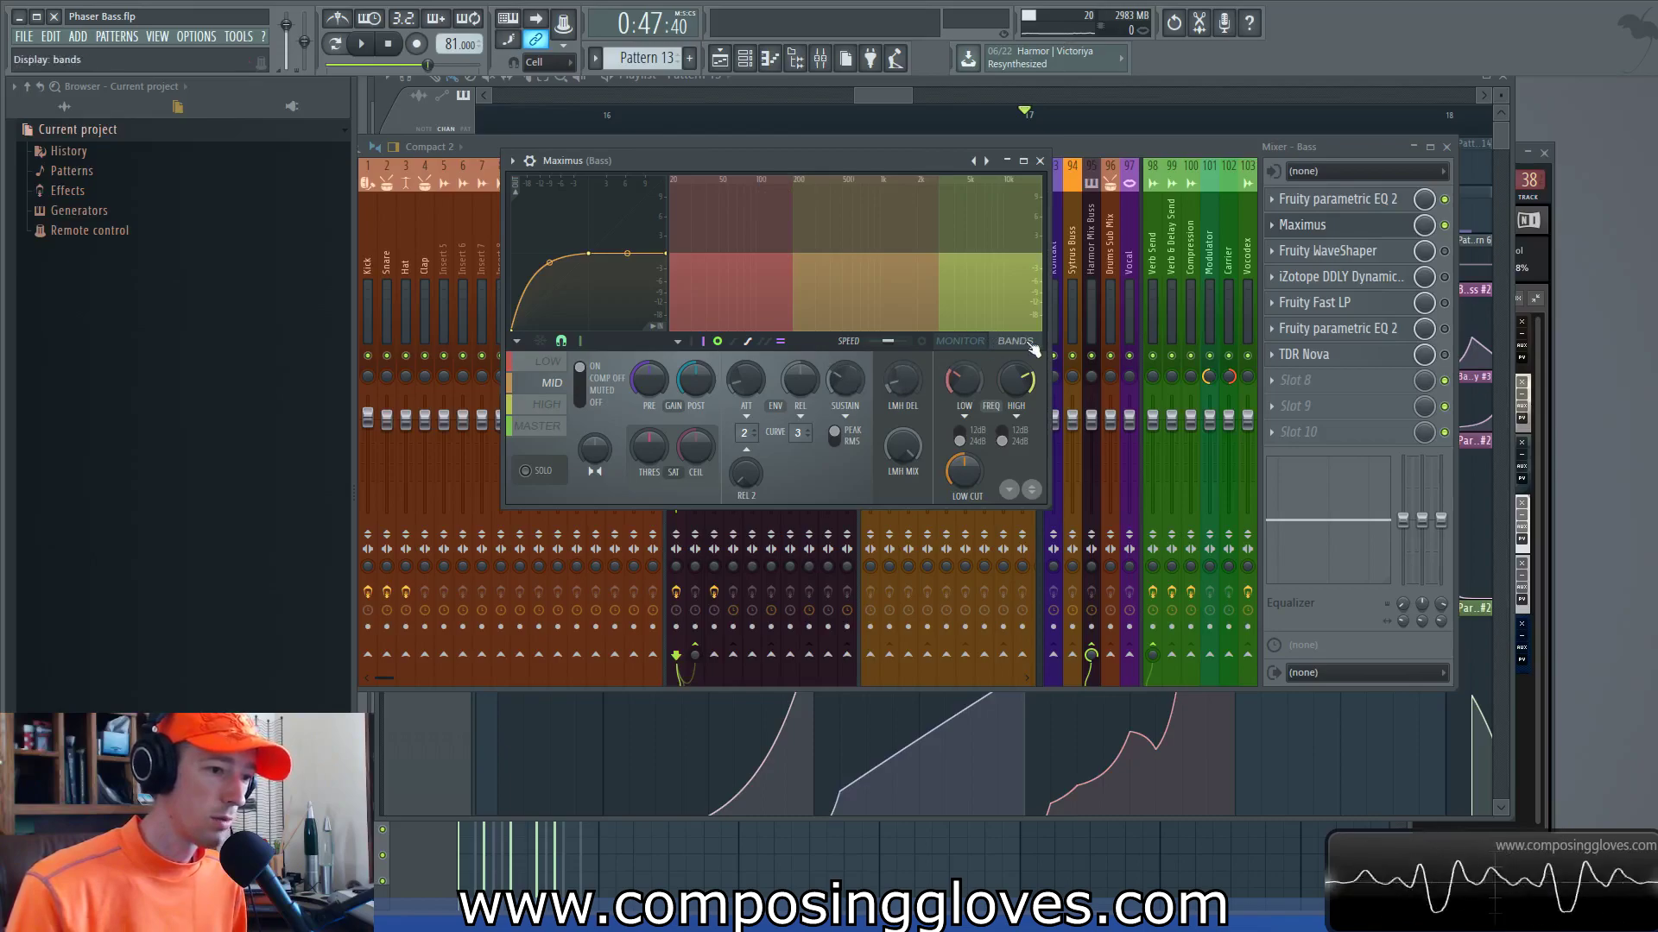
pyautogui.click(961, 342)
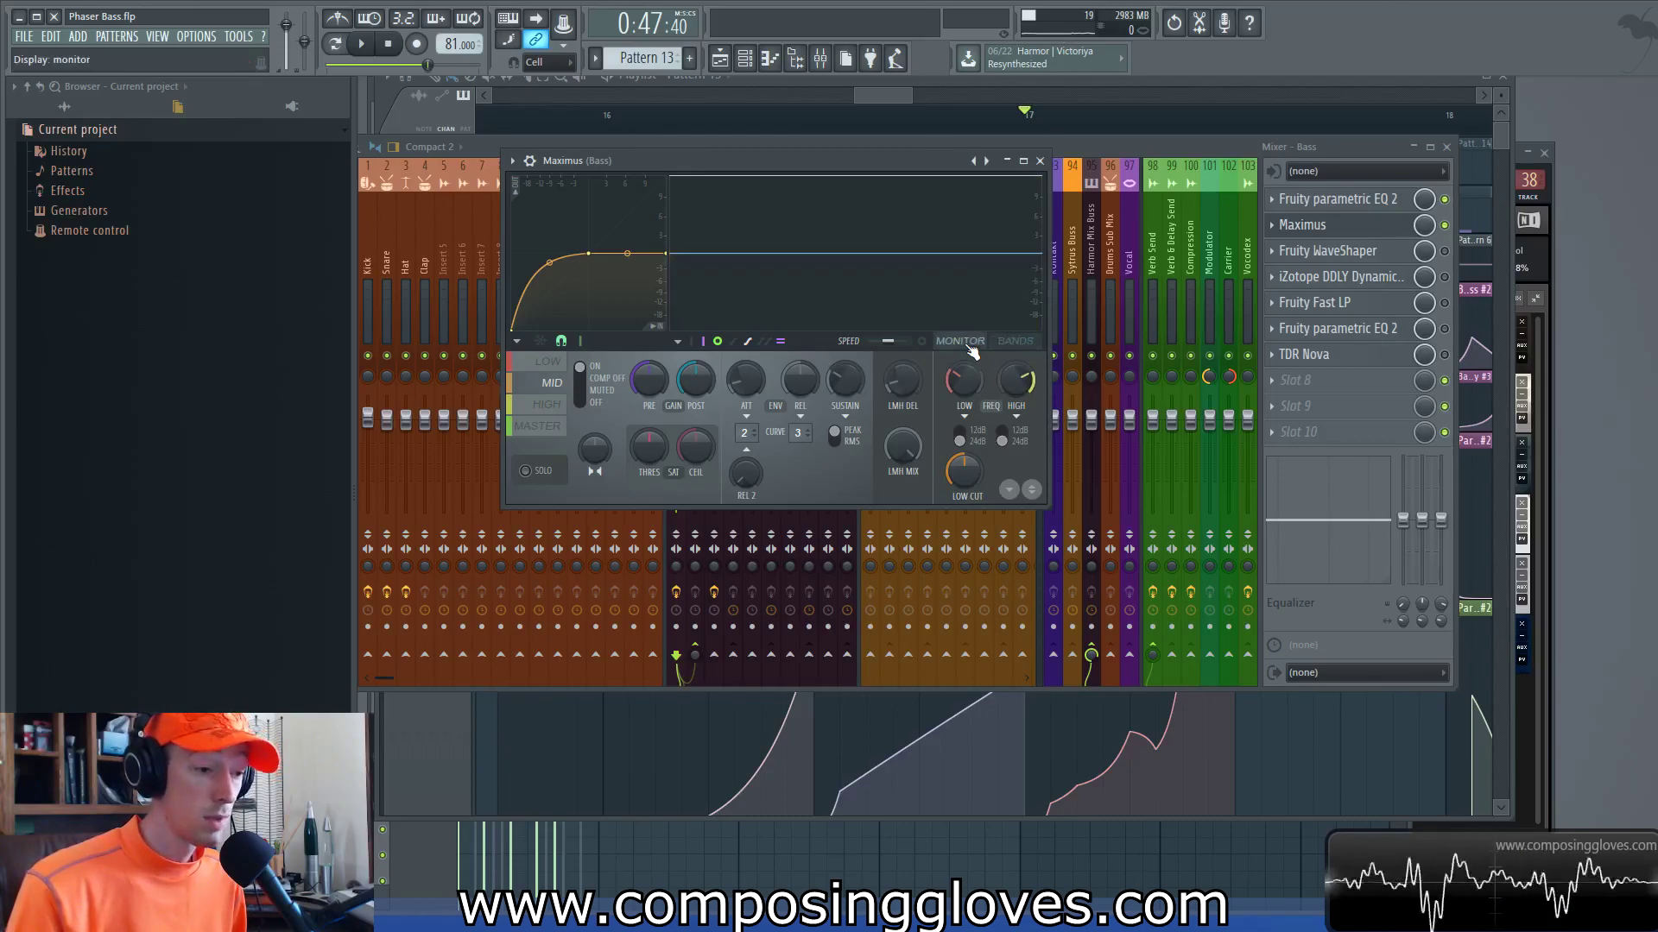
# Step: Turn Maximus's linear-phase filters on and off again, playing the passage with each setting to compare the sound
pyautogui.click(675, 344)
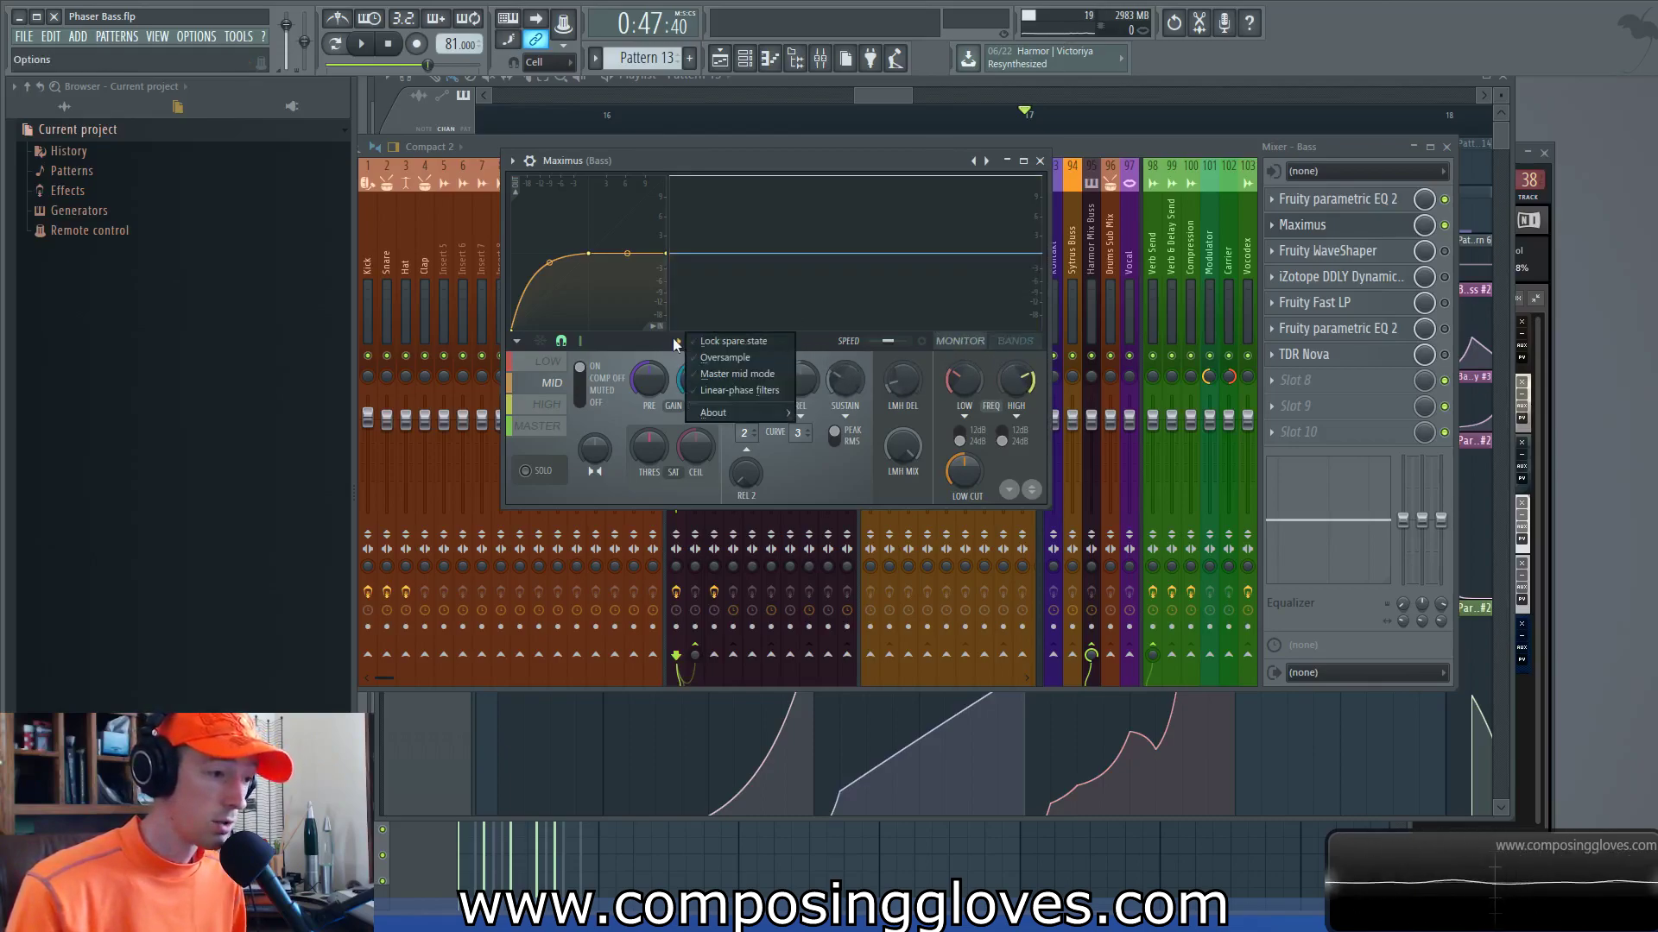
pyautogui.click(720, 391)
pyautogui.press('space')
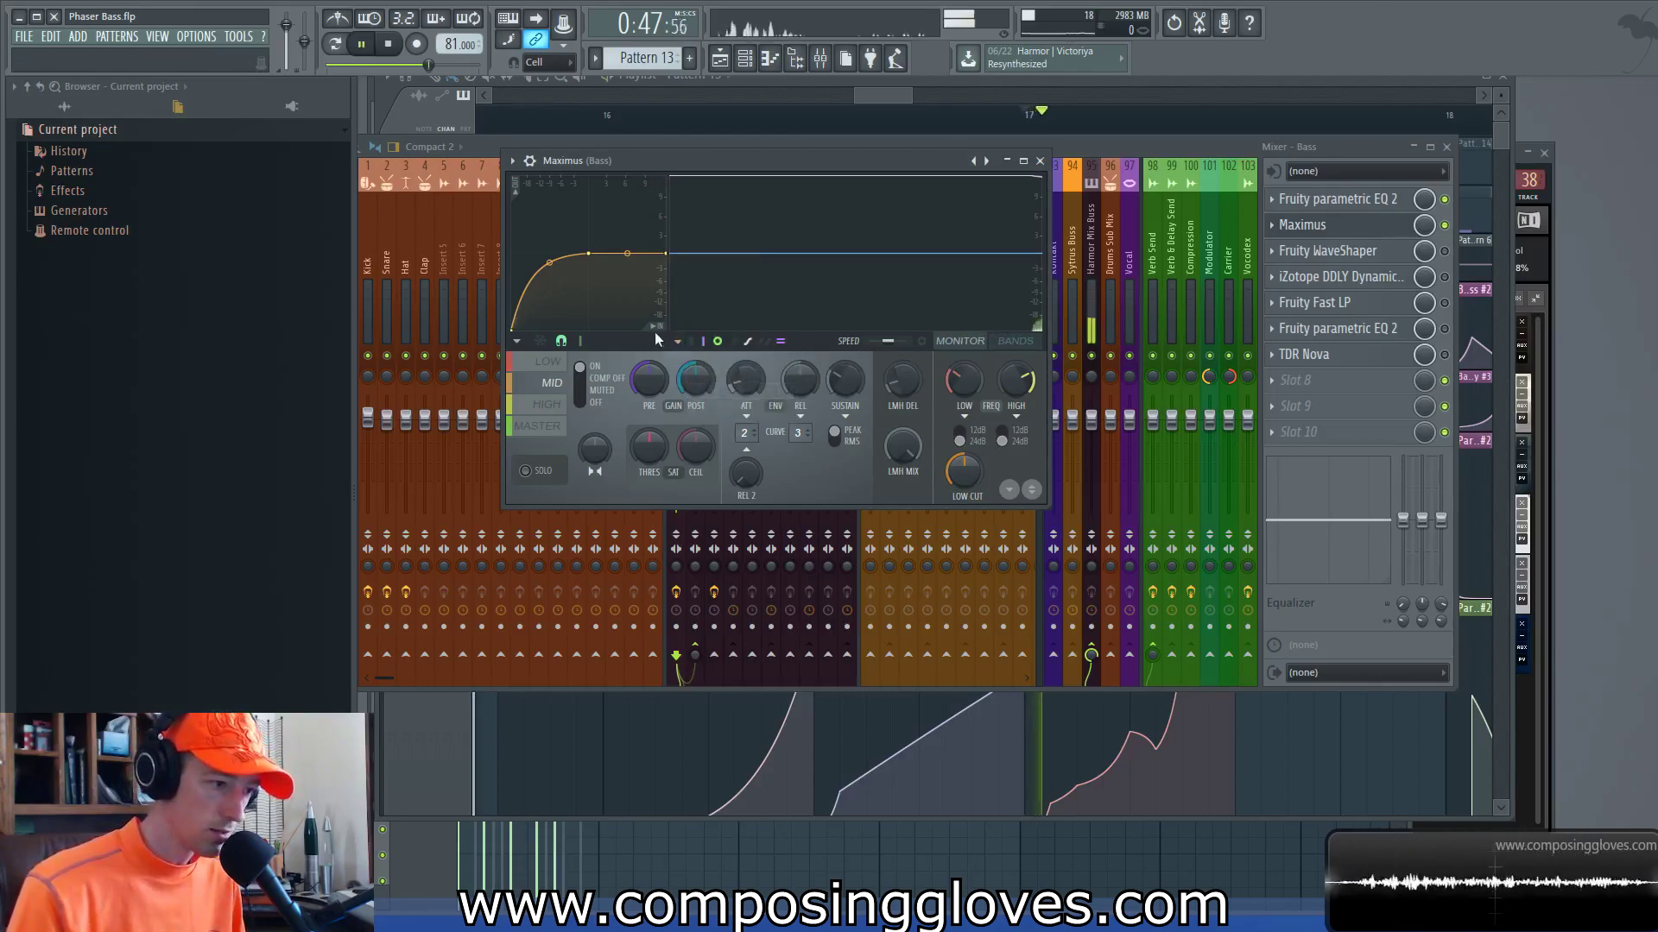
pyautogui.press('space')
pyautogui.click(679, 343)
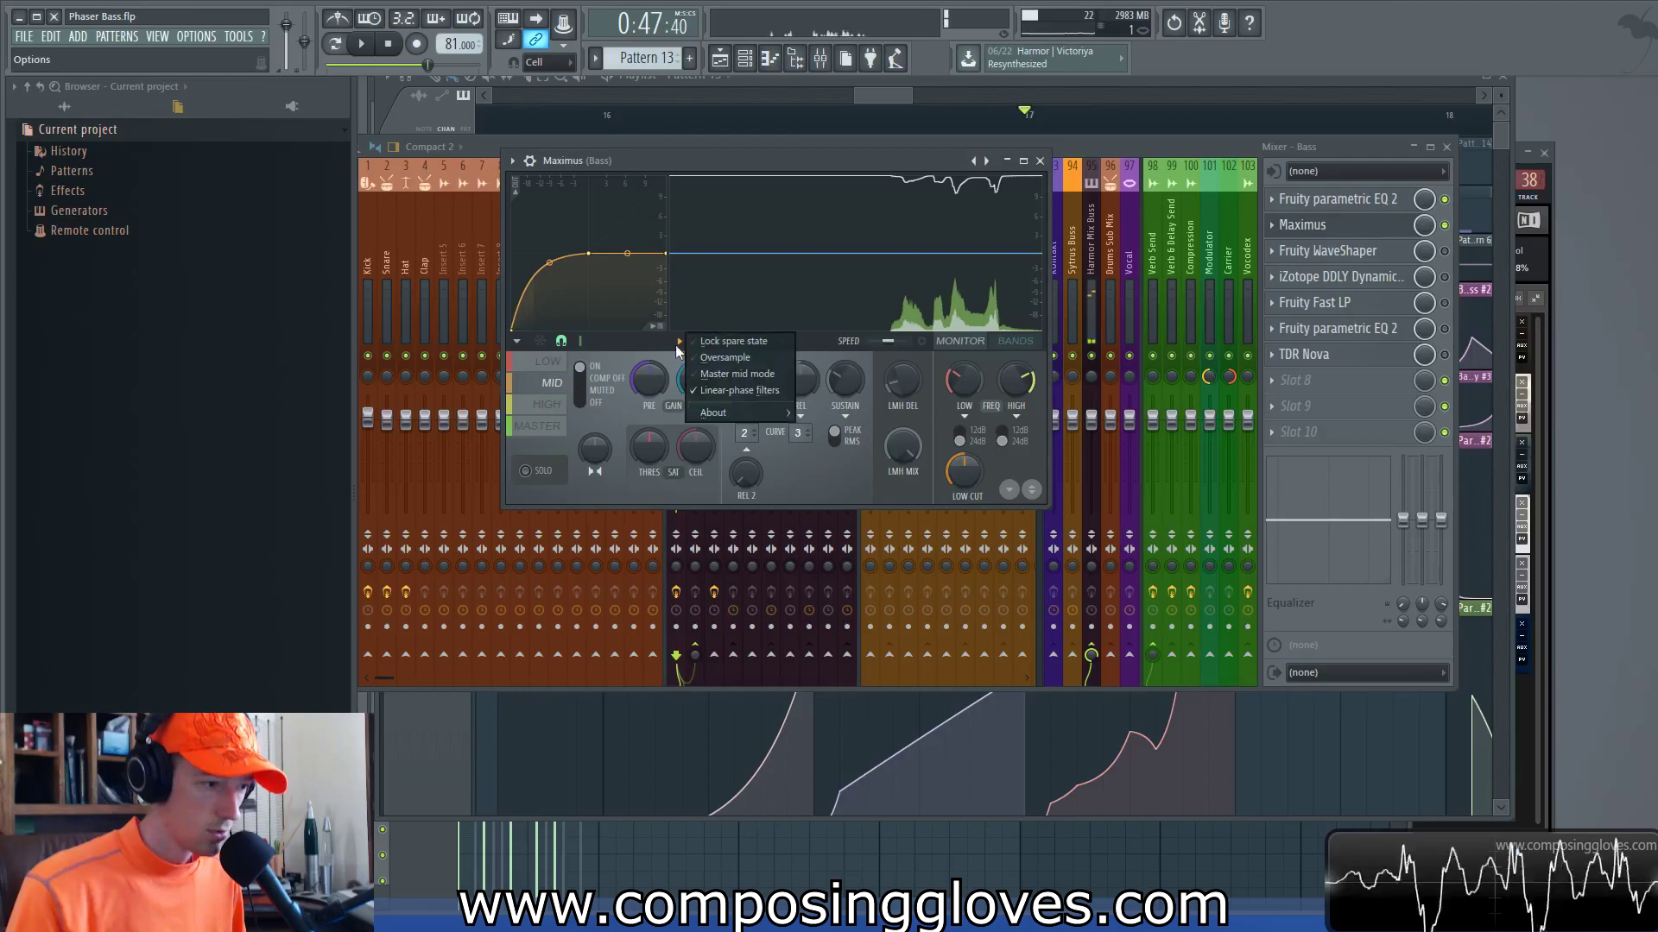
pyautogui.click(751, 392)
pyautogui.press('space')
pyautogui.press('space')
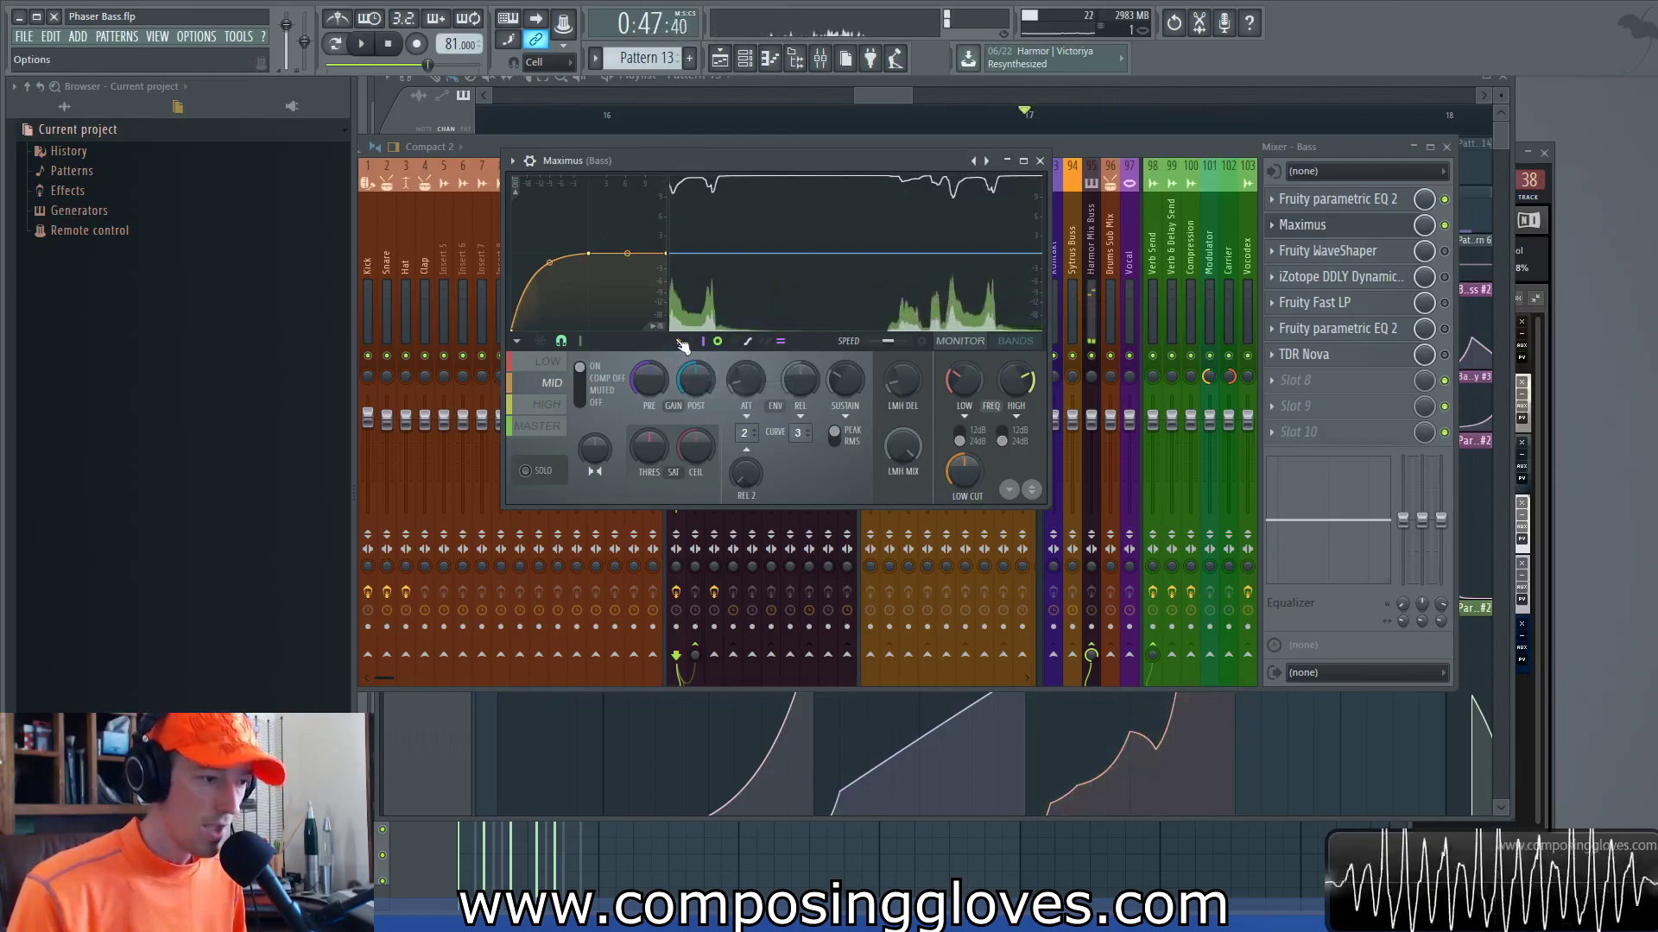
# Step: Review the linear-phase filters option in Maximus without changing it, and move the Maximus window slightly higher
pyautogui.moveTo(776, 159); pyautogui.dragTo(786, 139)
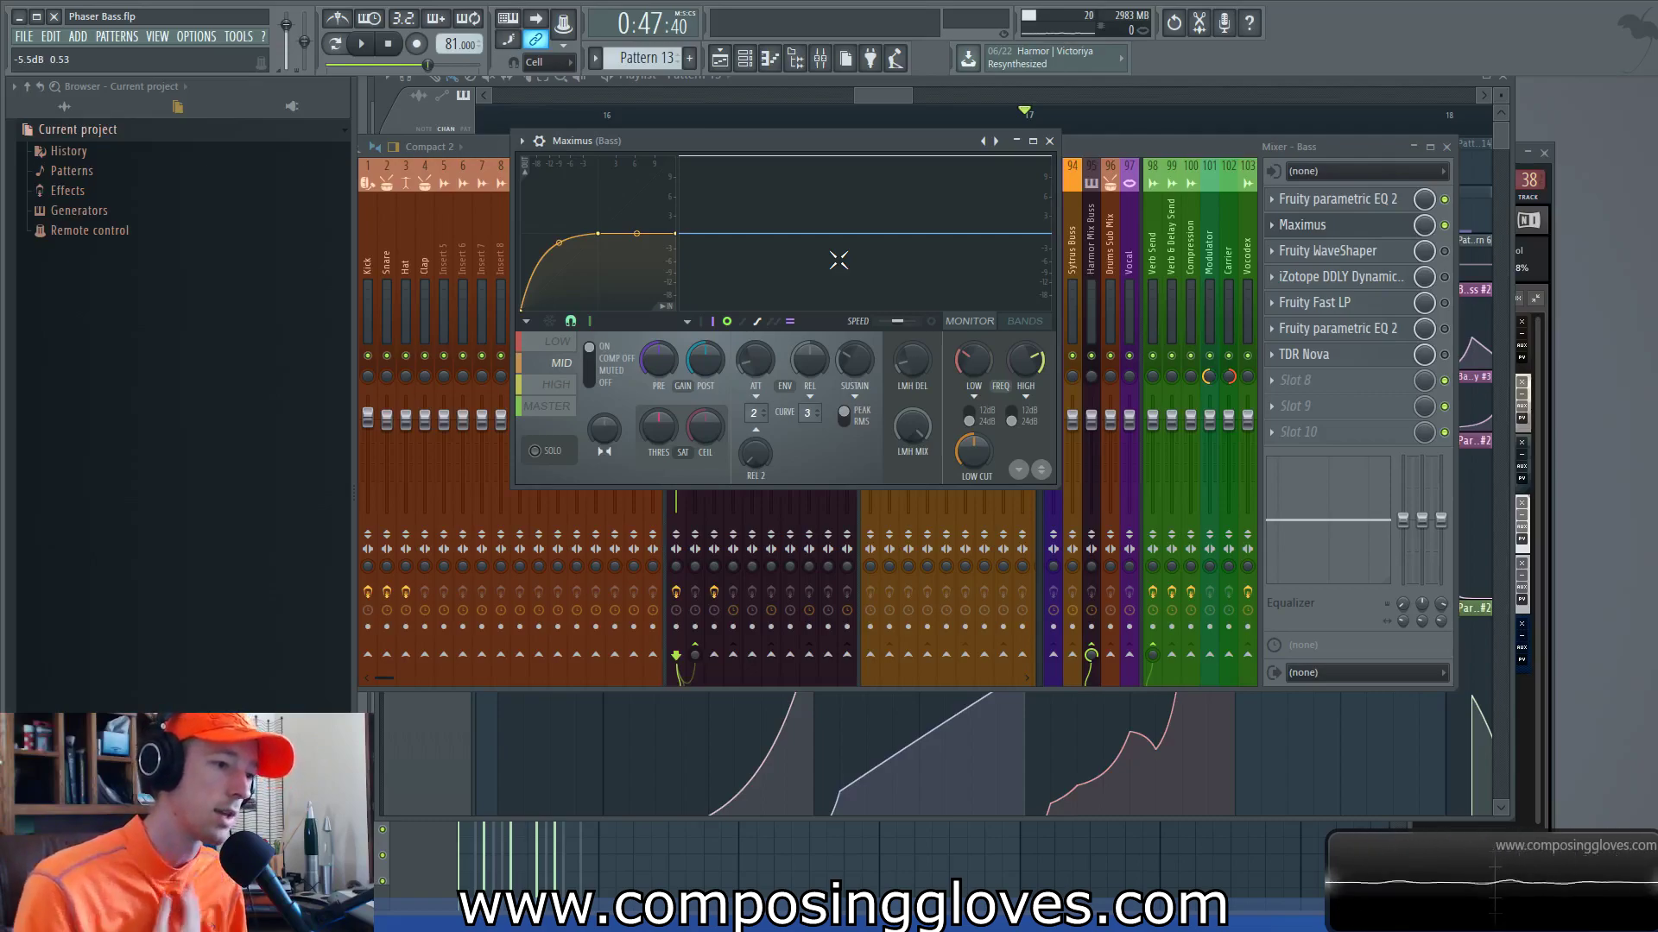
pyautogui.click(688, 320)
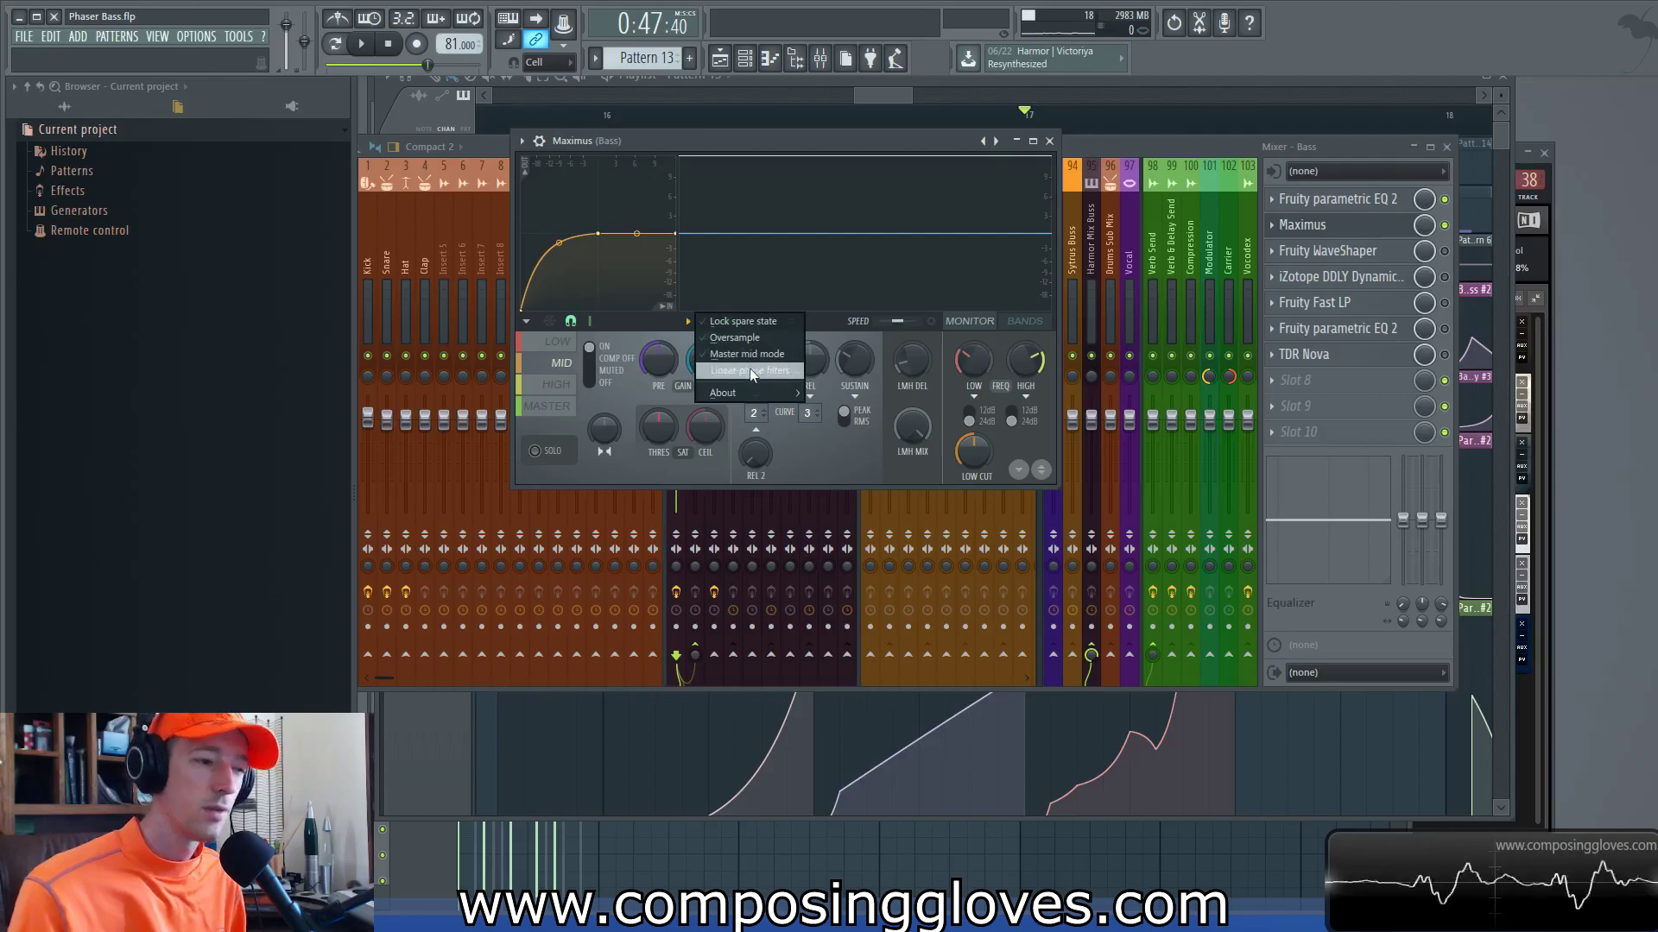
pyautogui.click(670, 322)
pyautogui.moveTo(850, 140); pyautogui.dragTo(855, 137)
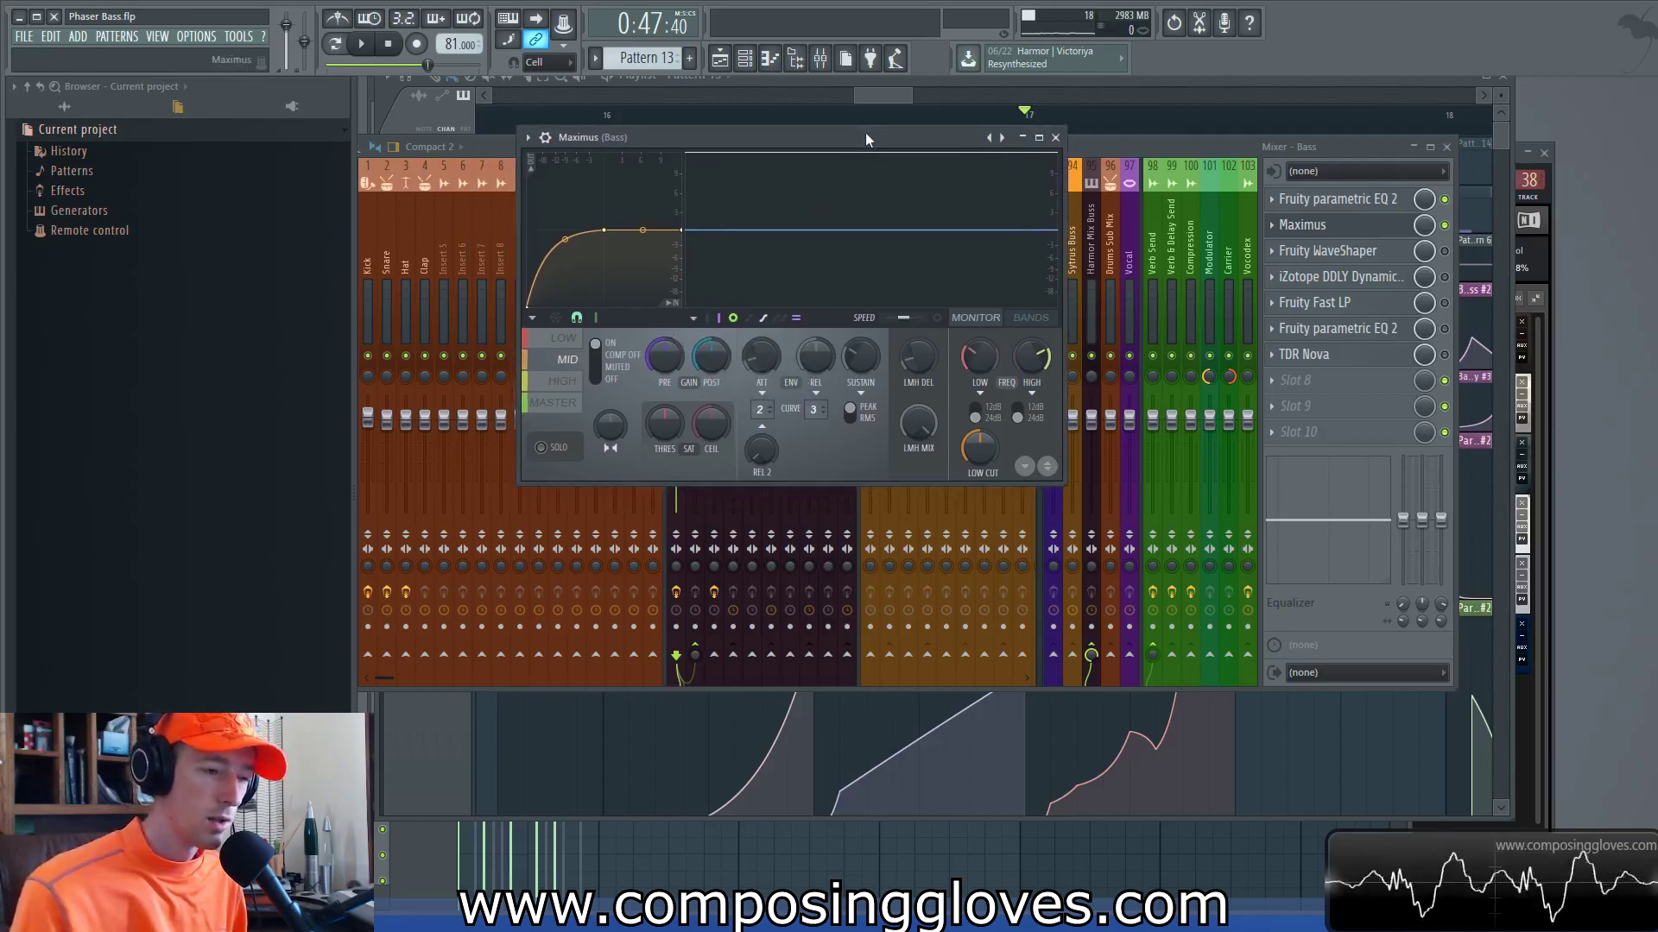
pyautogui.click(694, 320)
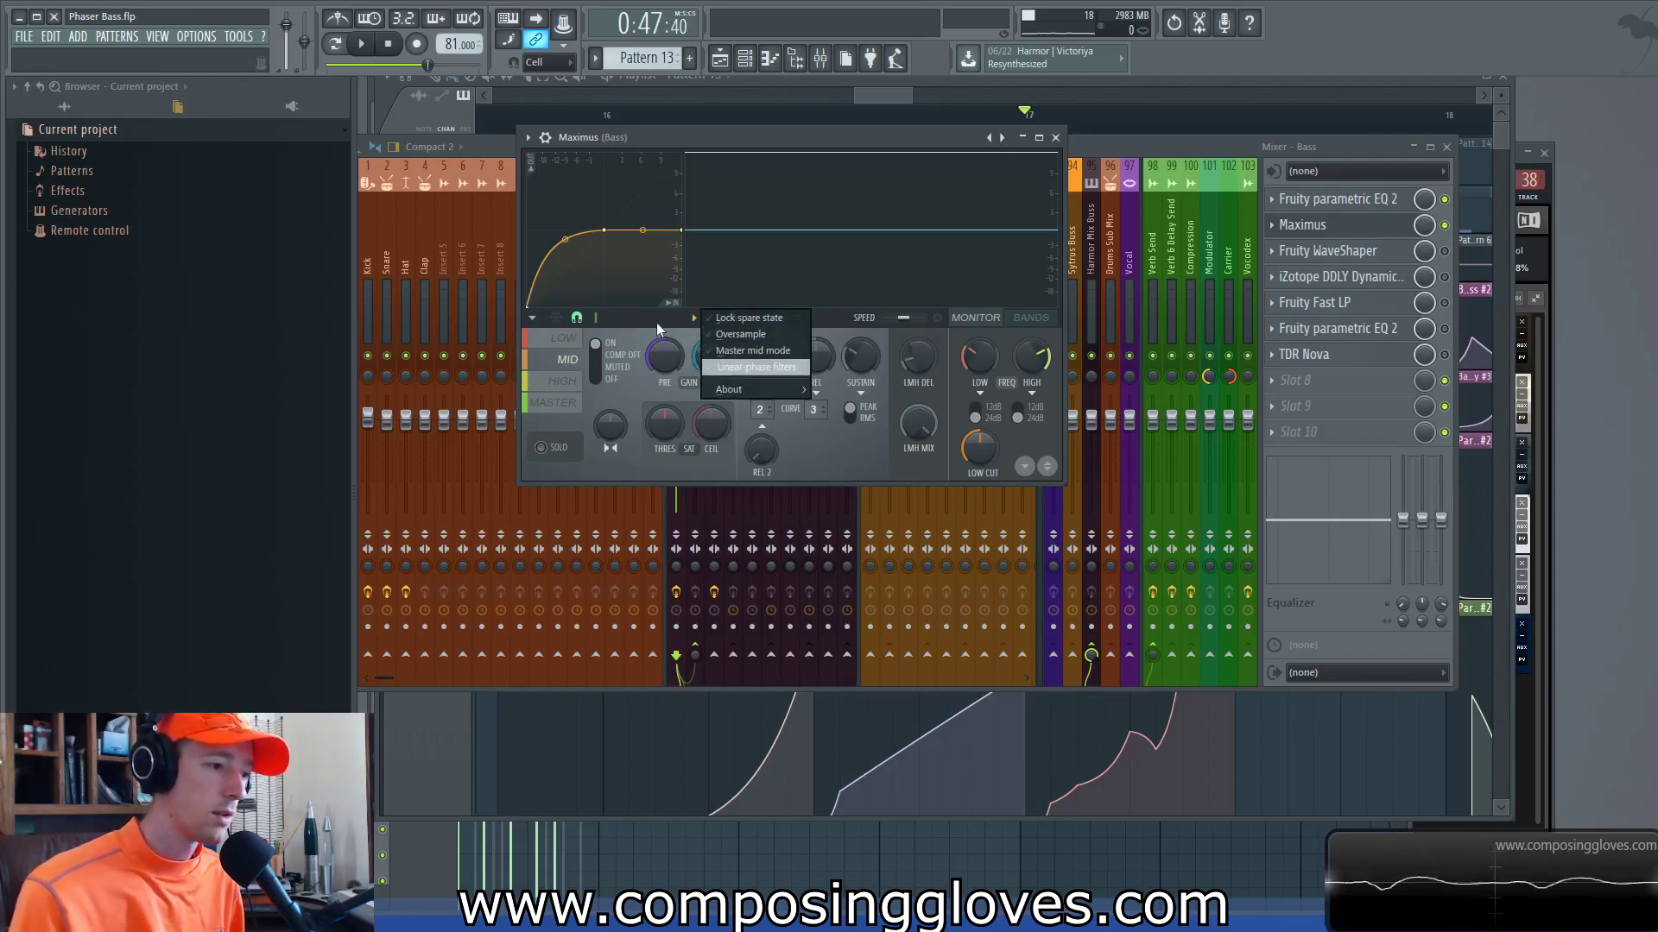
pyautogui.click(667, 324)
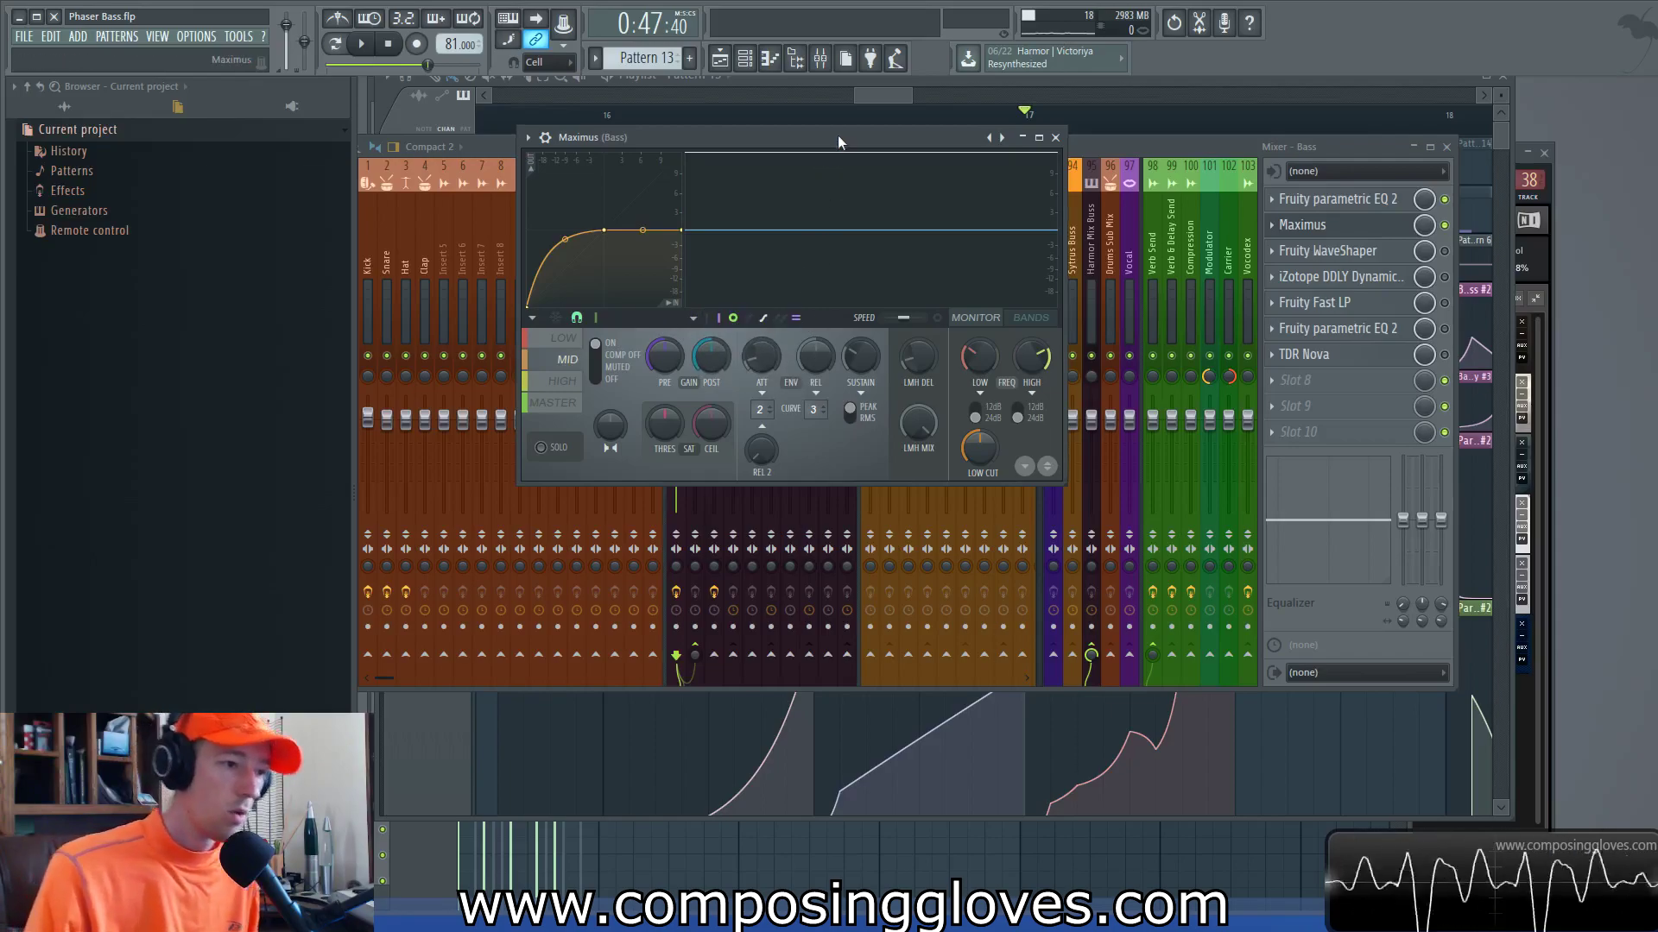
pyautogui.moveTo(837, 137); pyautogui.dragTo(838, 125)
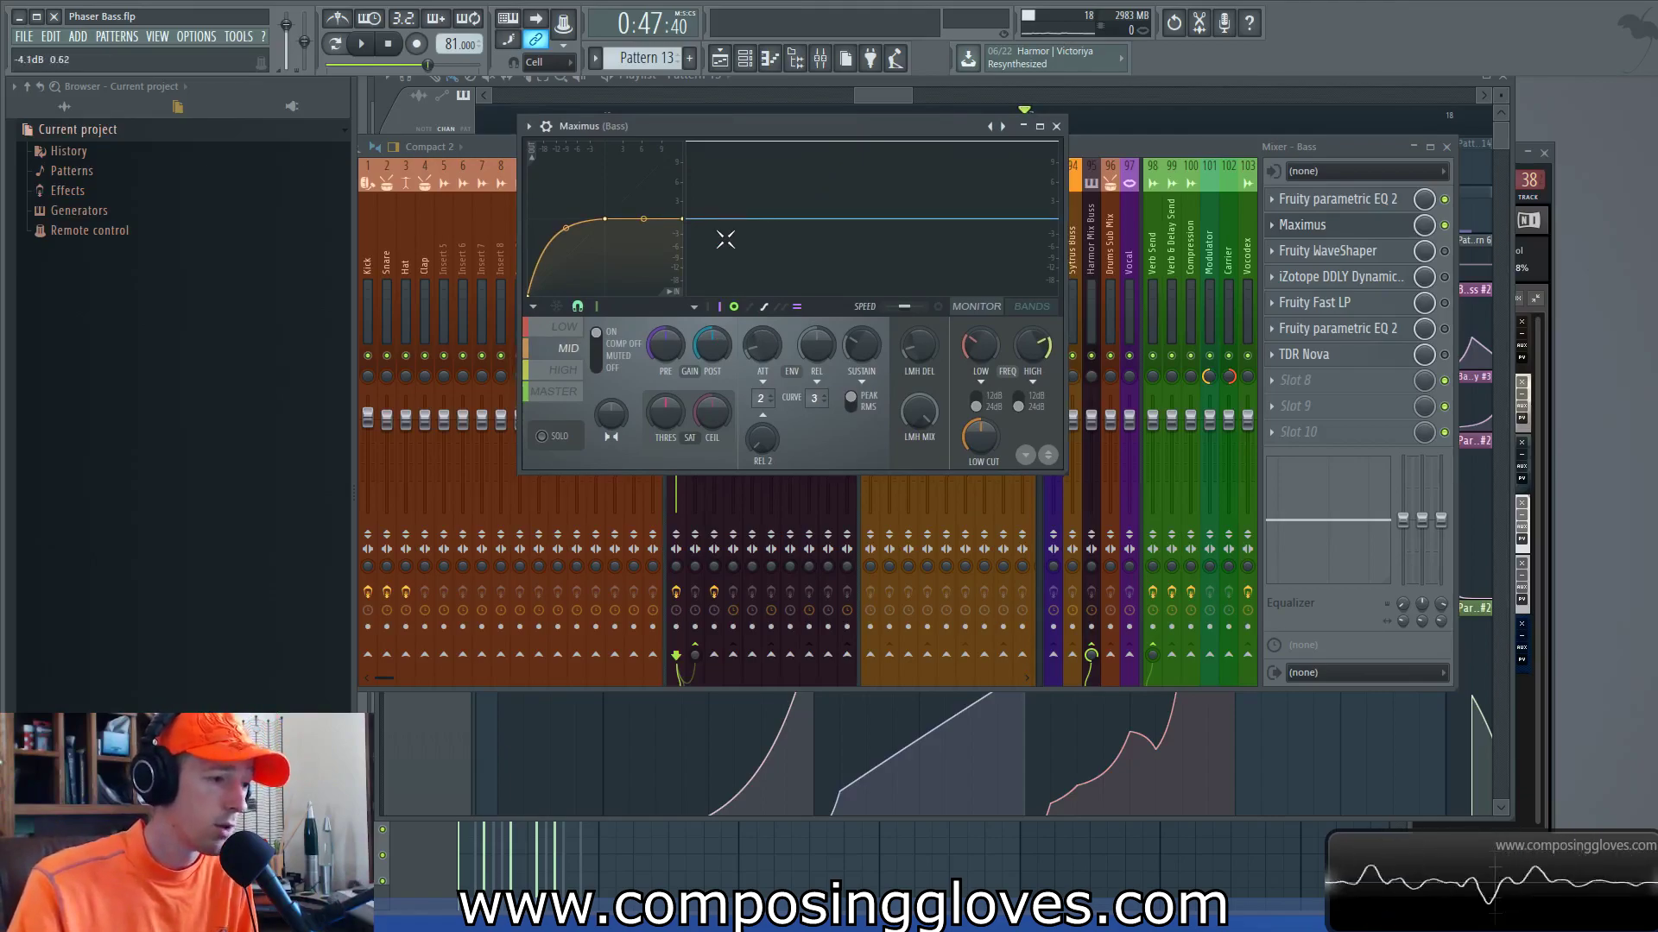
# Step: Compare the Maximus high band curve with the low and mid bands, finishing on the high band
pyautogui.click(564, 368)
pyautogui.click(557, 330)
pyautogui.click(559, 373)
pyautogui.click(563, 349)
pyautogui.click(558, 373)
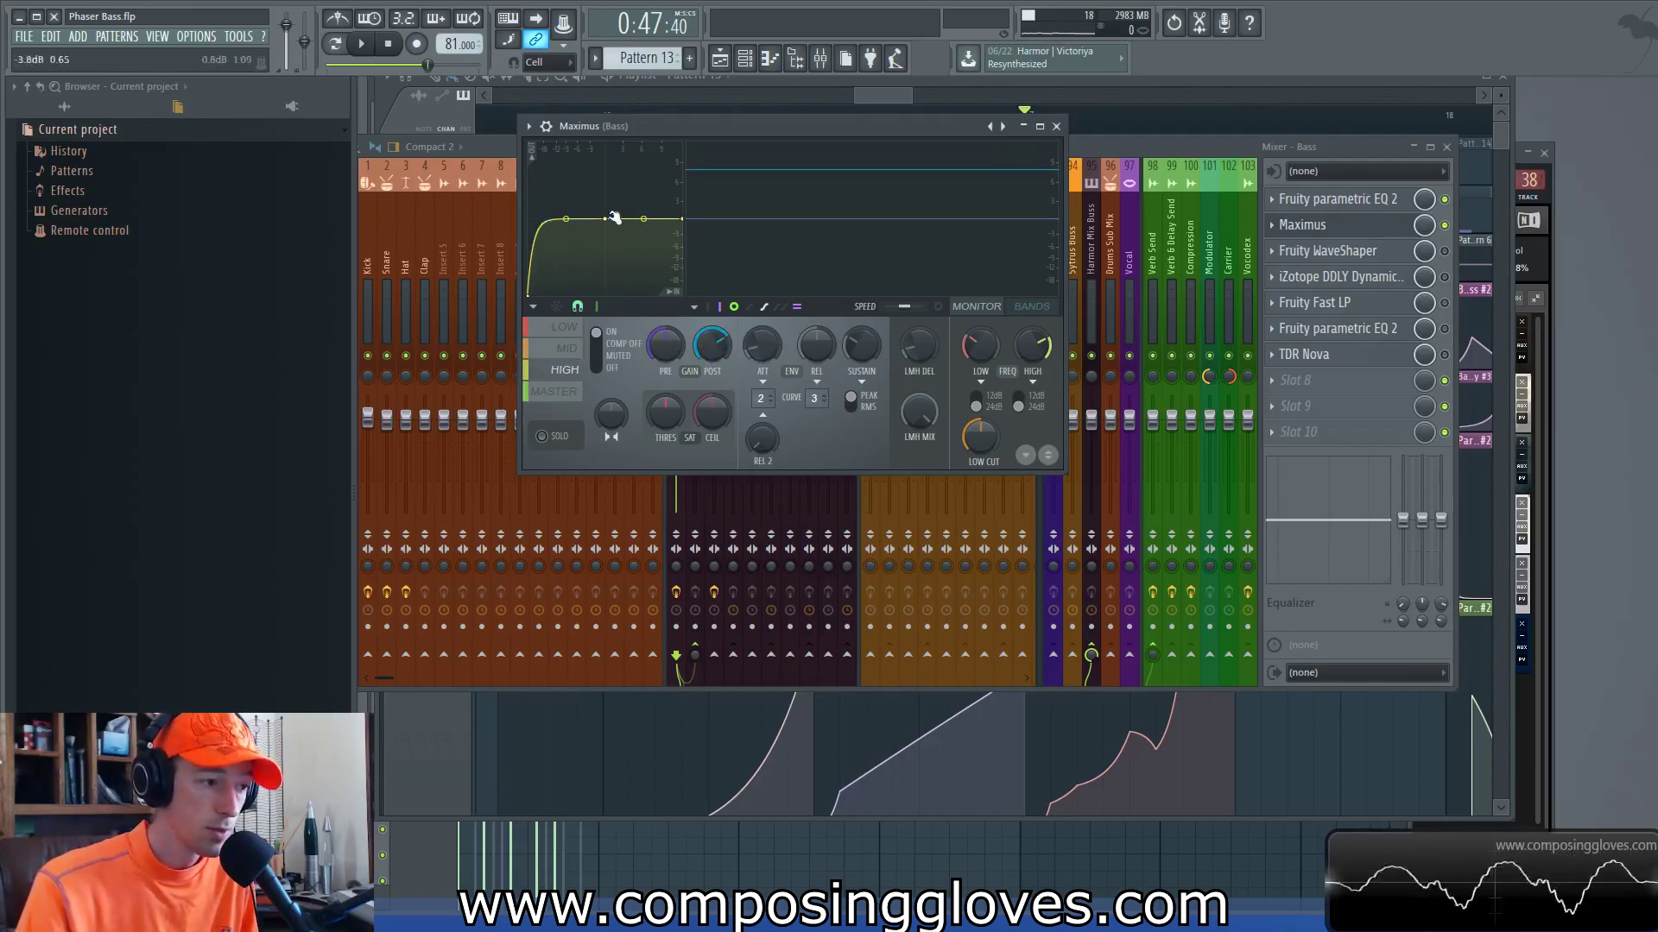
# Step: Check Maximus's mid band curve, close Maximus, and play the passage through the active effects
pyautogui.click(567, 349)
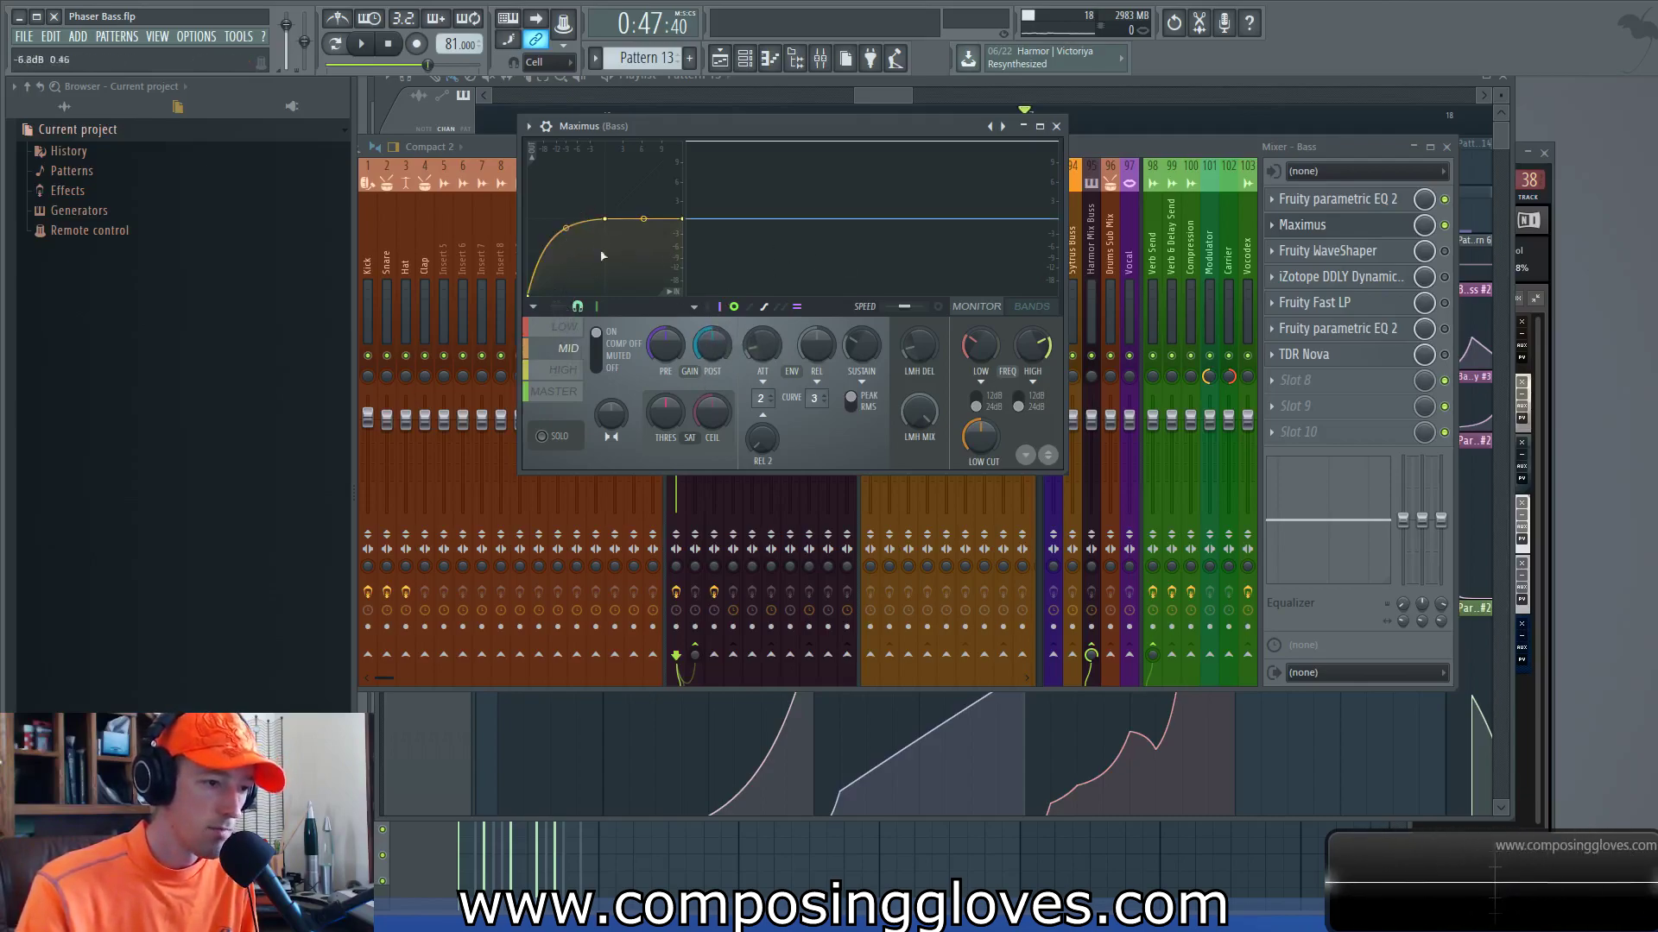
pyautogui.click(1055, 126)
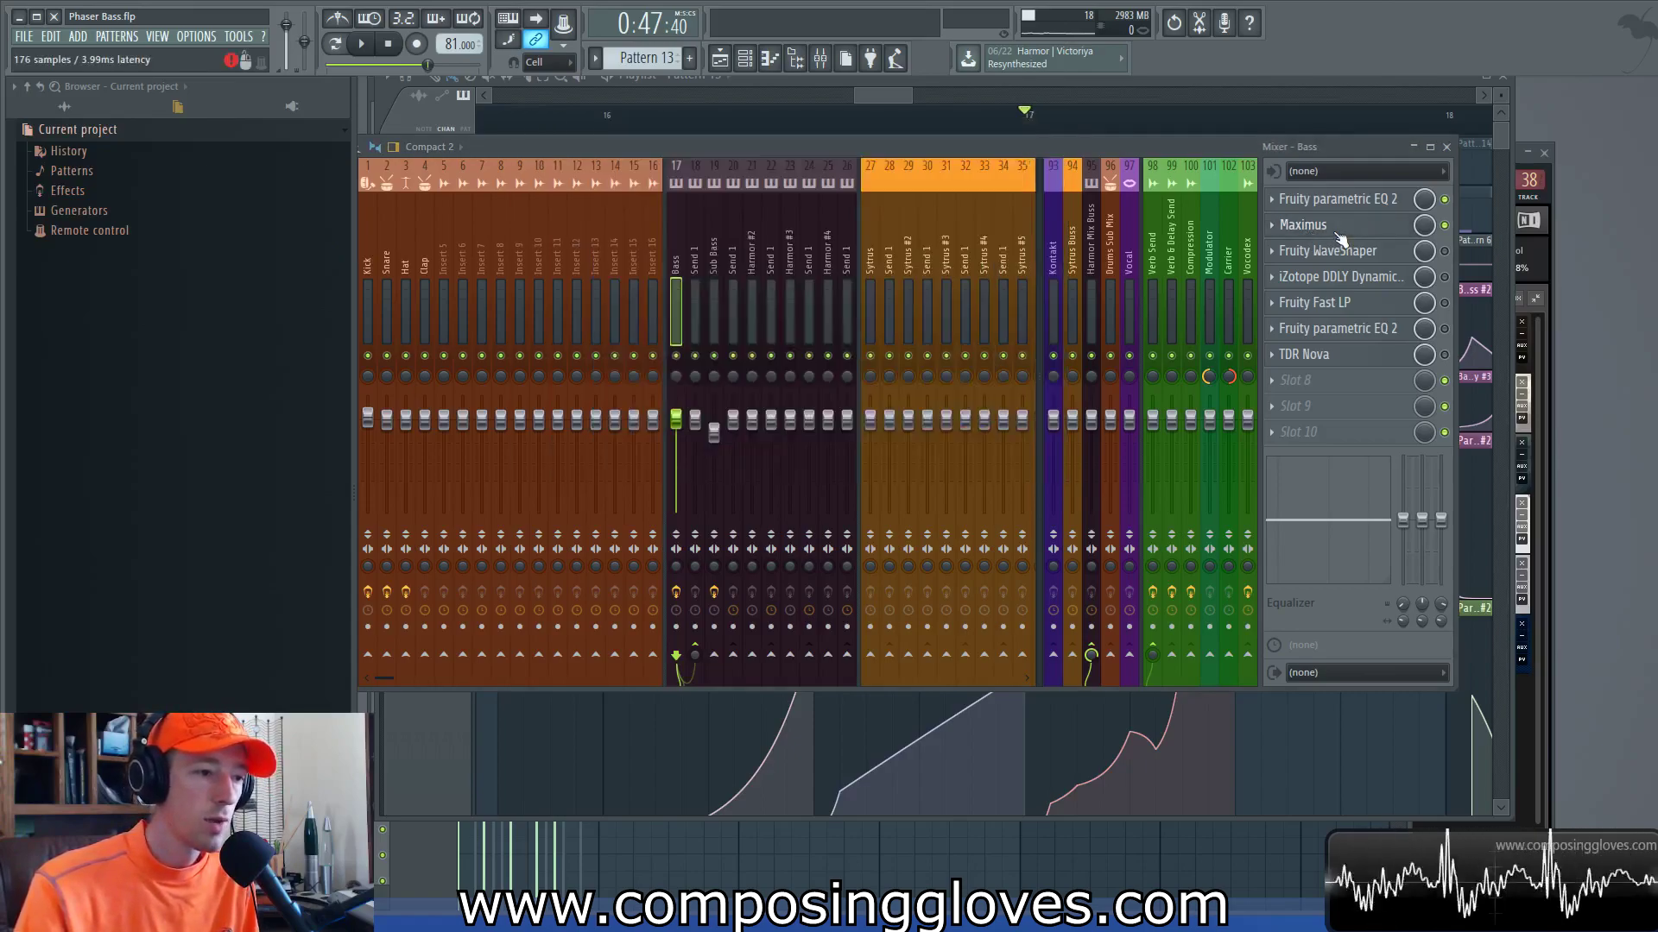
pyautogui.press('space')
pyautogui.press('space')
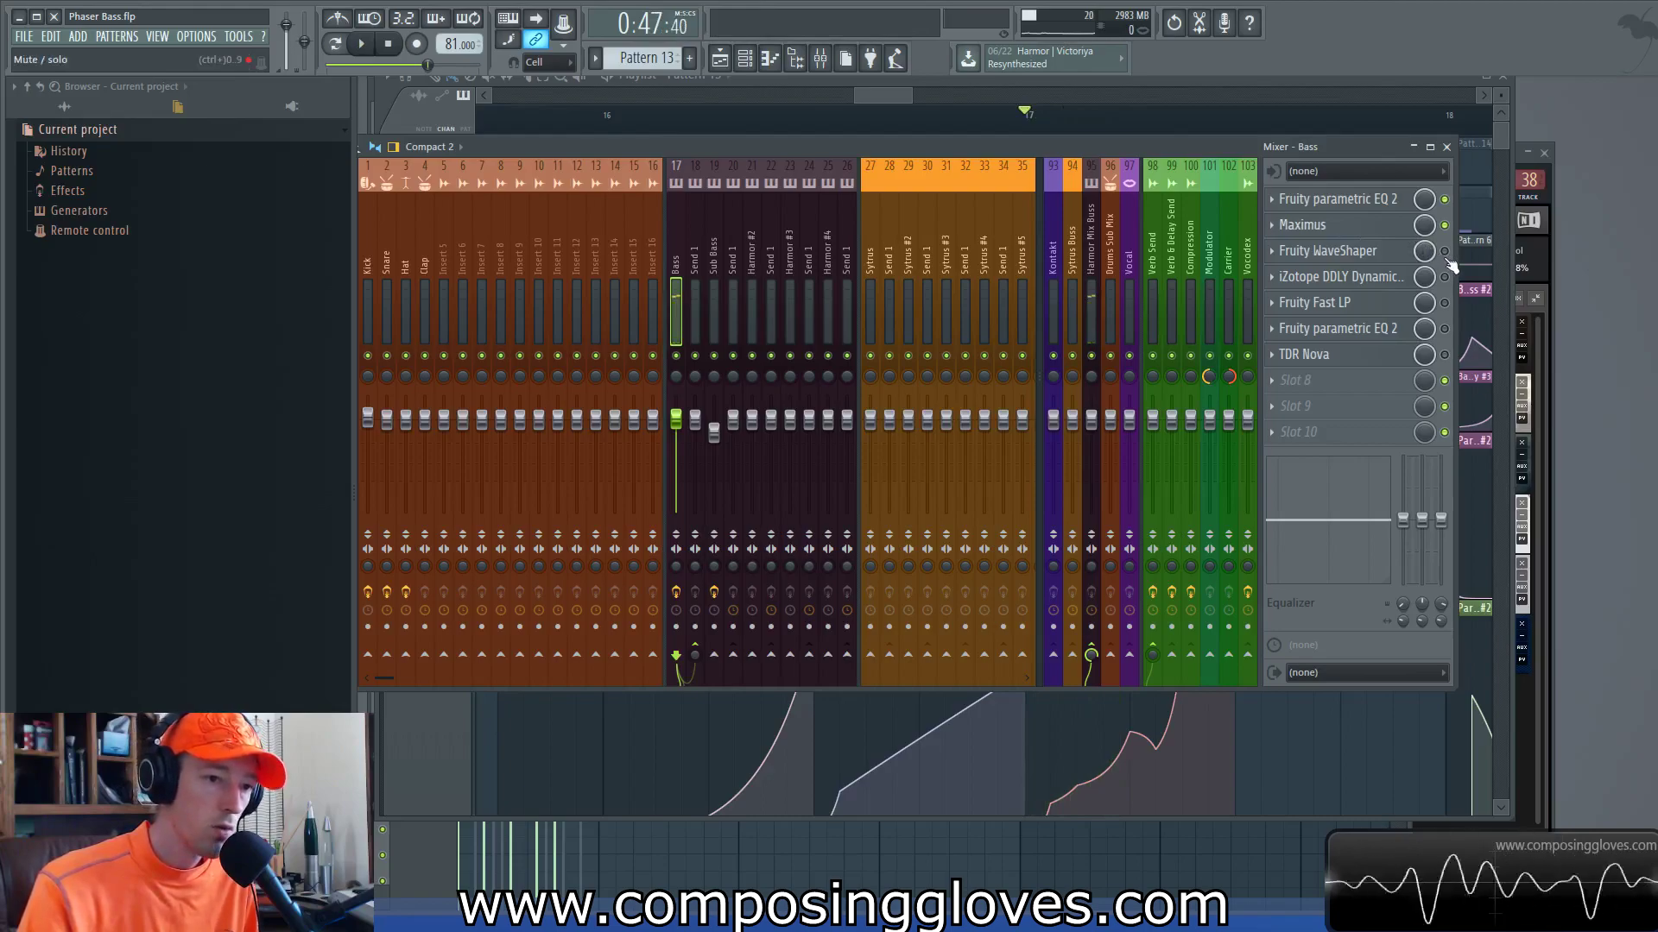
# Step: Turn on Fruity WaveShaper on the Bass track, review its curve, and check Maximus's frequency band split alongside it
pyautogui.click(1337, 252)
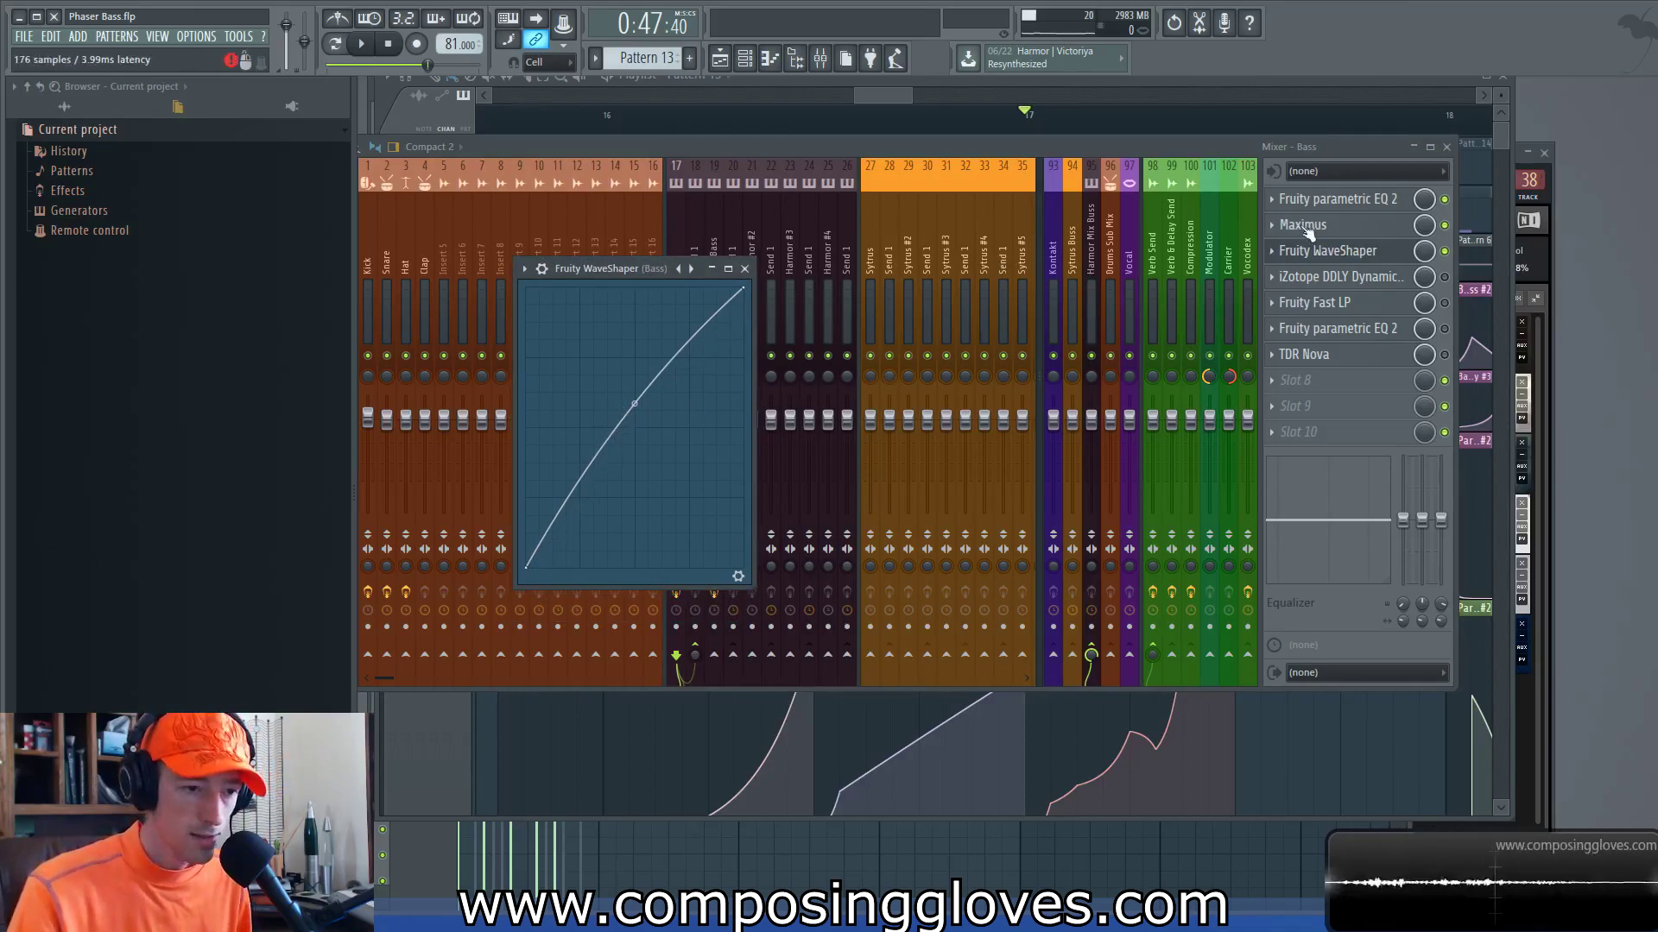
pyautogui.click(1273, 224)
pyautogui.click(1031, 307)
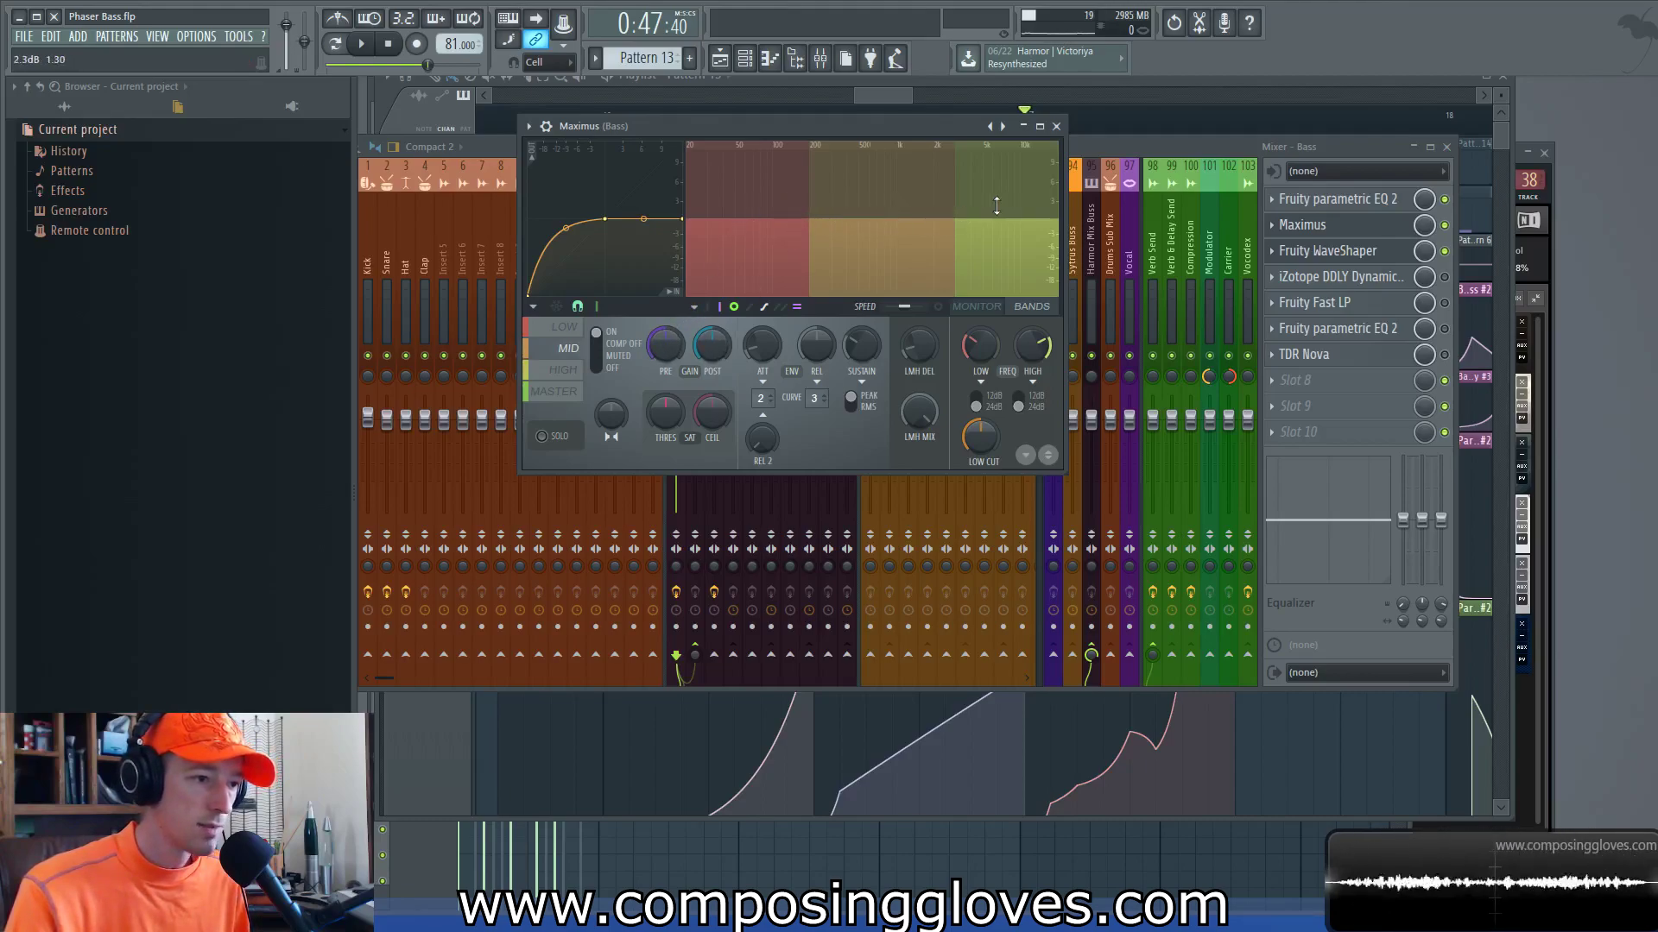
pyautogui.click(1055, 126)
pyautogui.click(1327, 250)
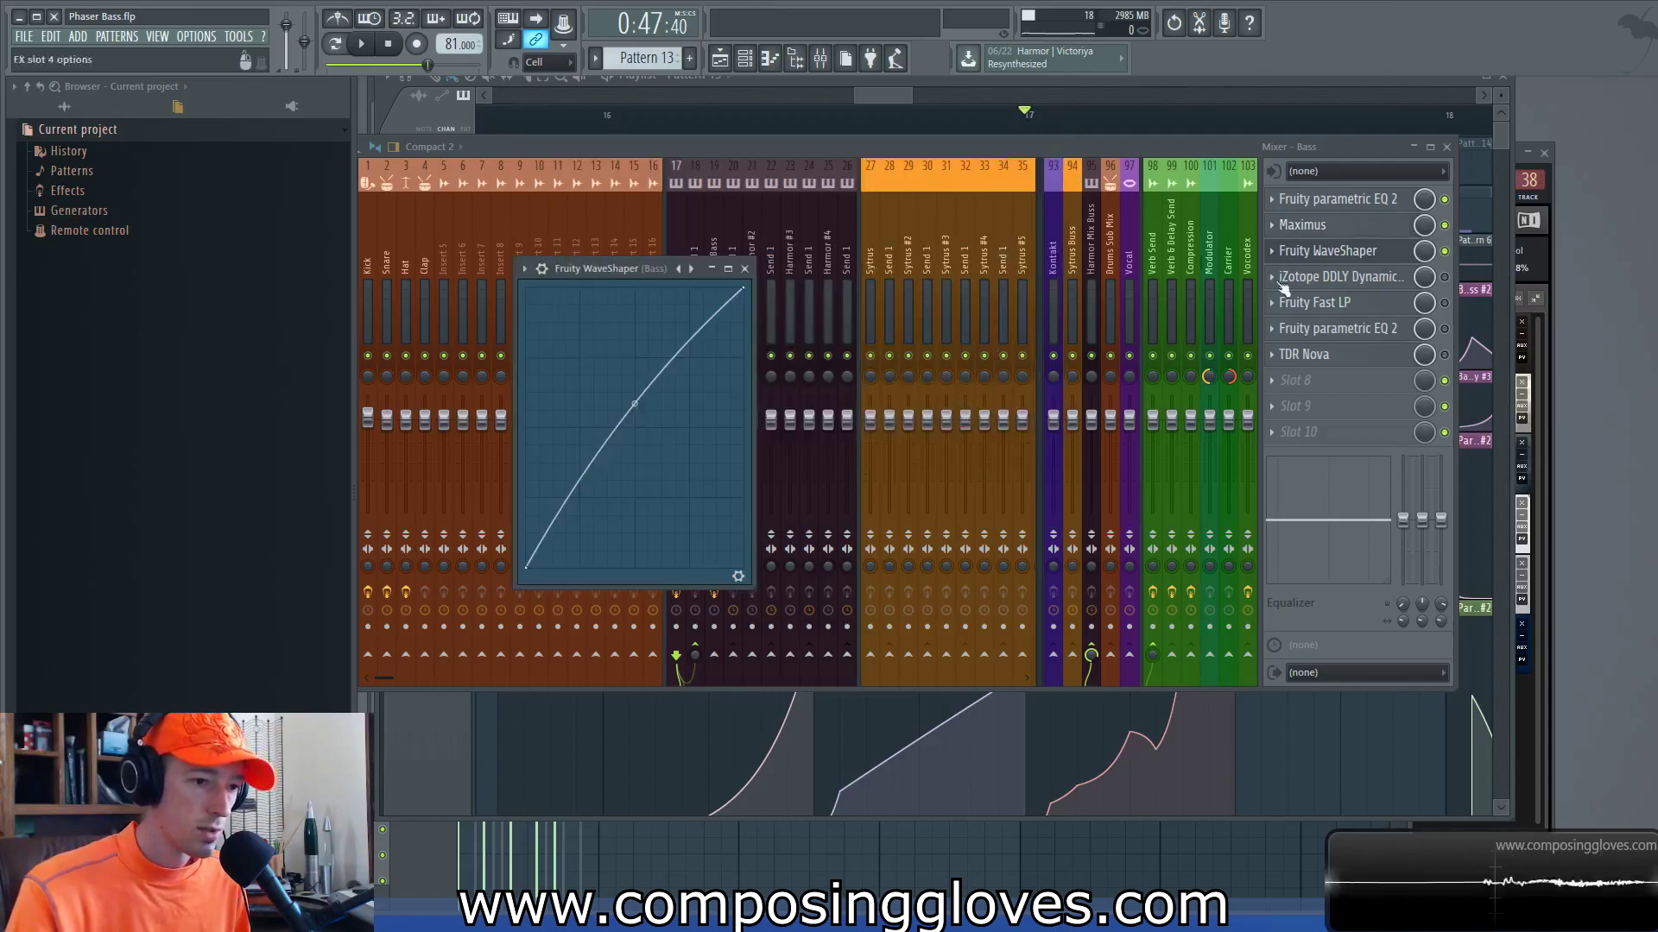
pyautogui.moveTo(603, 269); pyautogui.dragTo(741, 268)
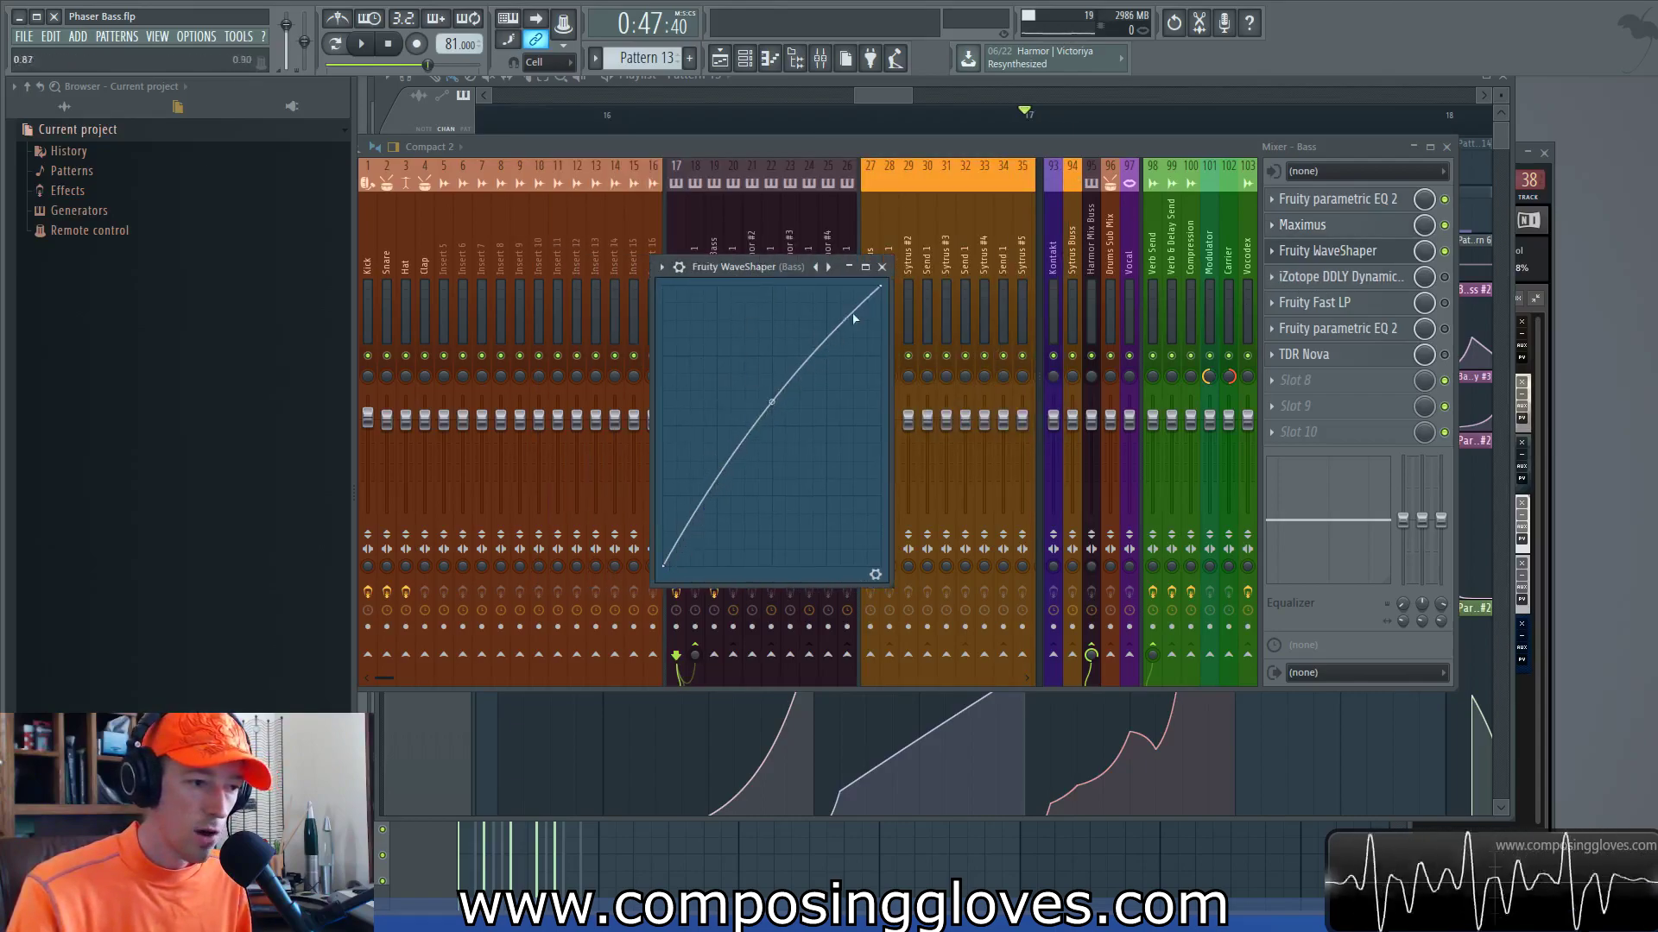
pyautogui.click(881, 267)
# Step: Recheck Maximus's band display and close the effect
pyautogui.click(1364, 229)
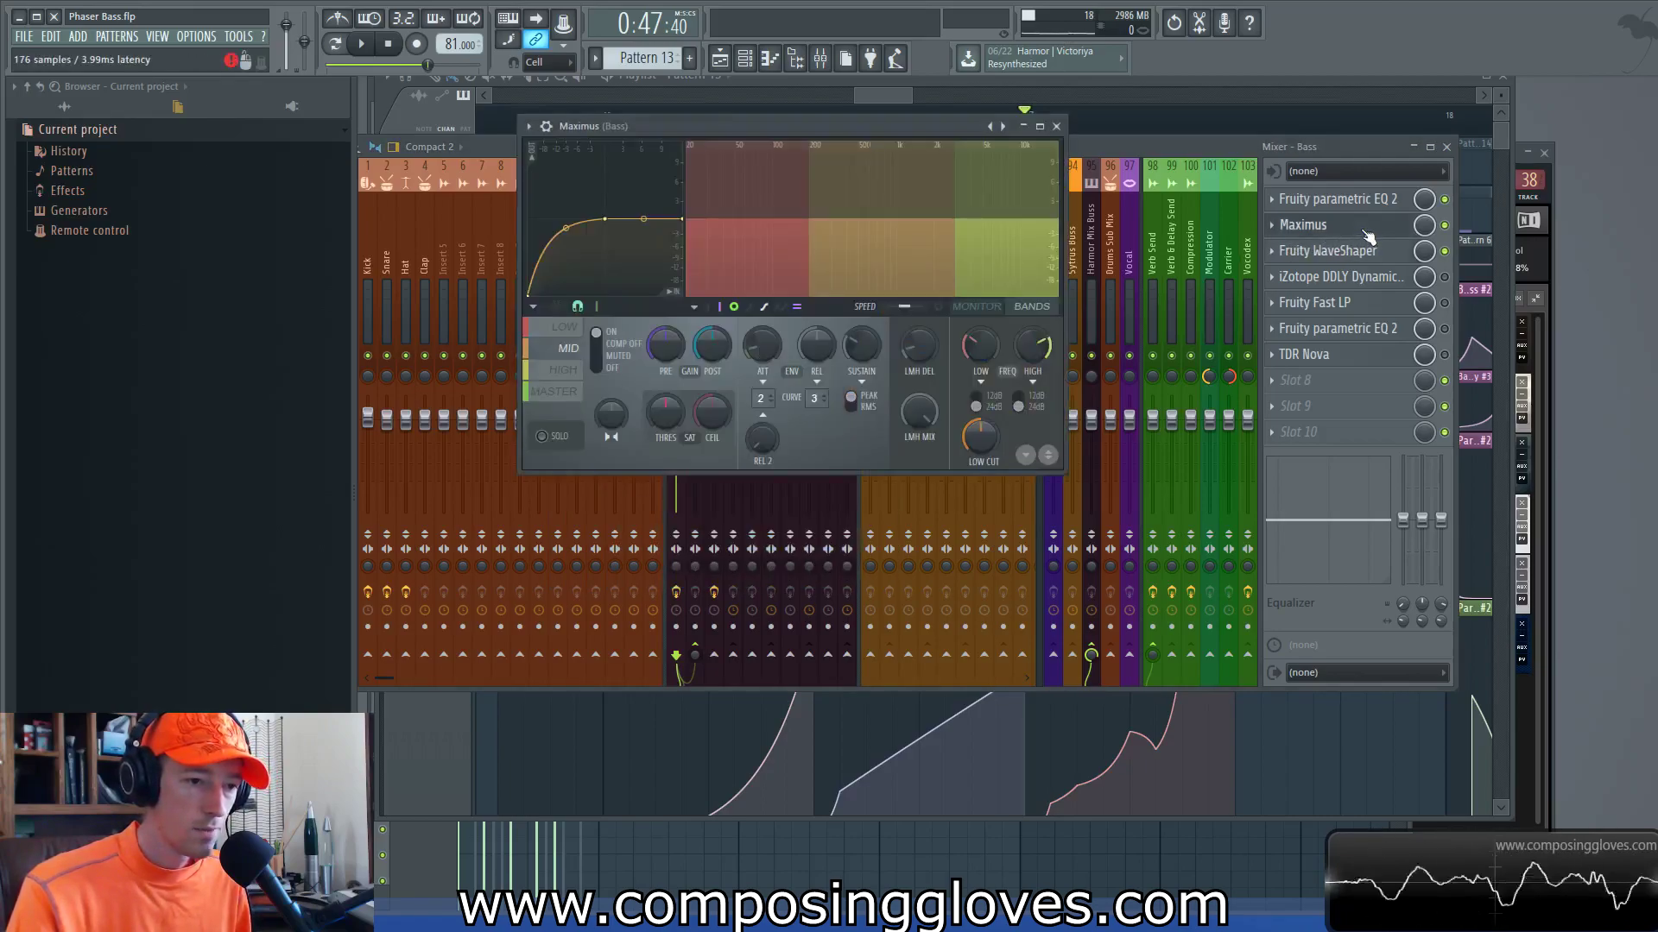
pyautogui.click(1368, 231)
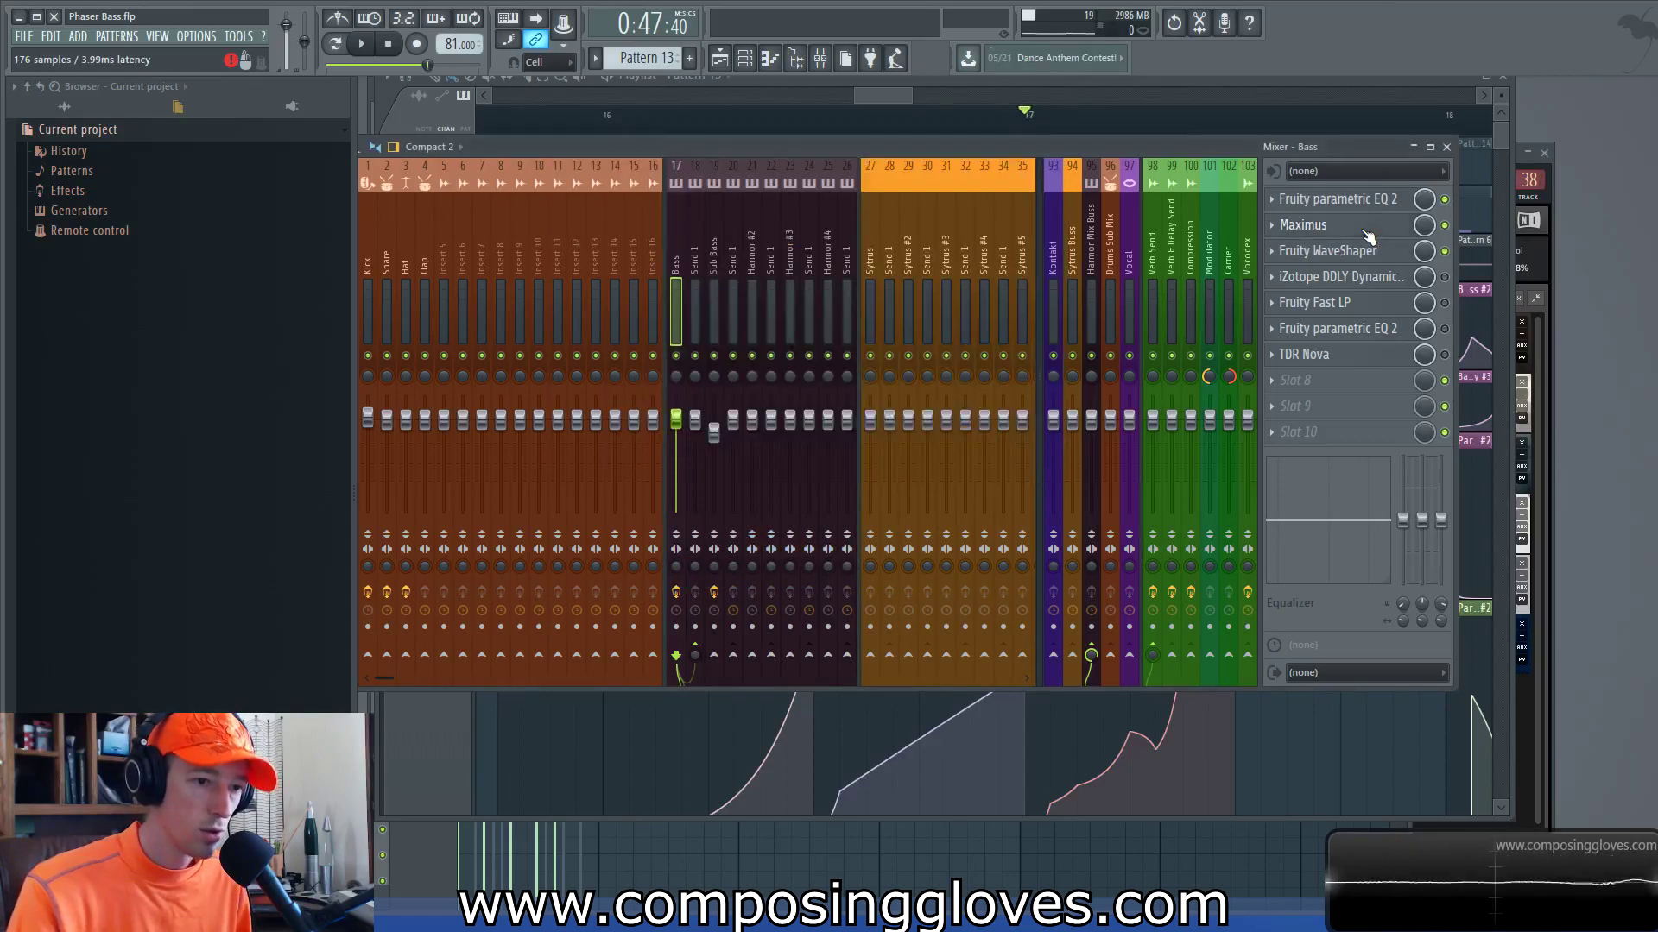
pyautogui.click(1361, 231)
pyautogui.click(1361, 235)
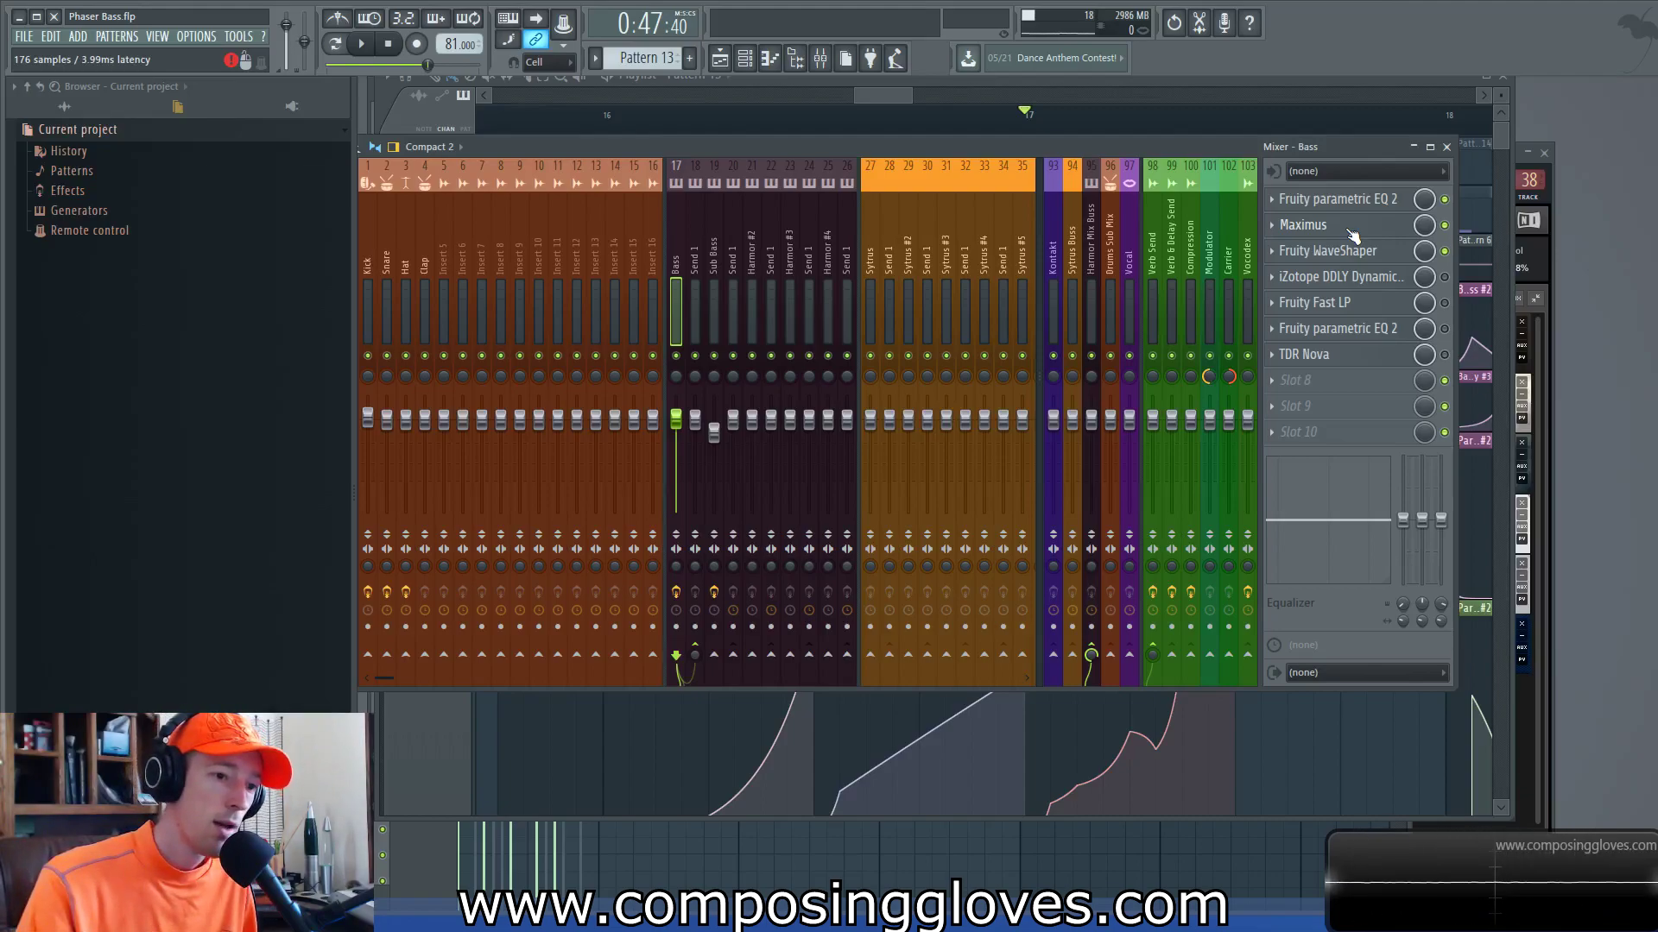
# Step: Review the iZotope DDLY Dynamic Delay settings and look over the effects available for slot 9 without loading one
pyautogui.click(1373, 278)
pyautogui.moveTo(762, 101); pyautogui.dragTo(792, 121)
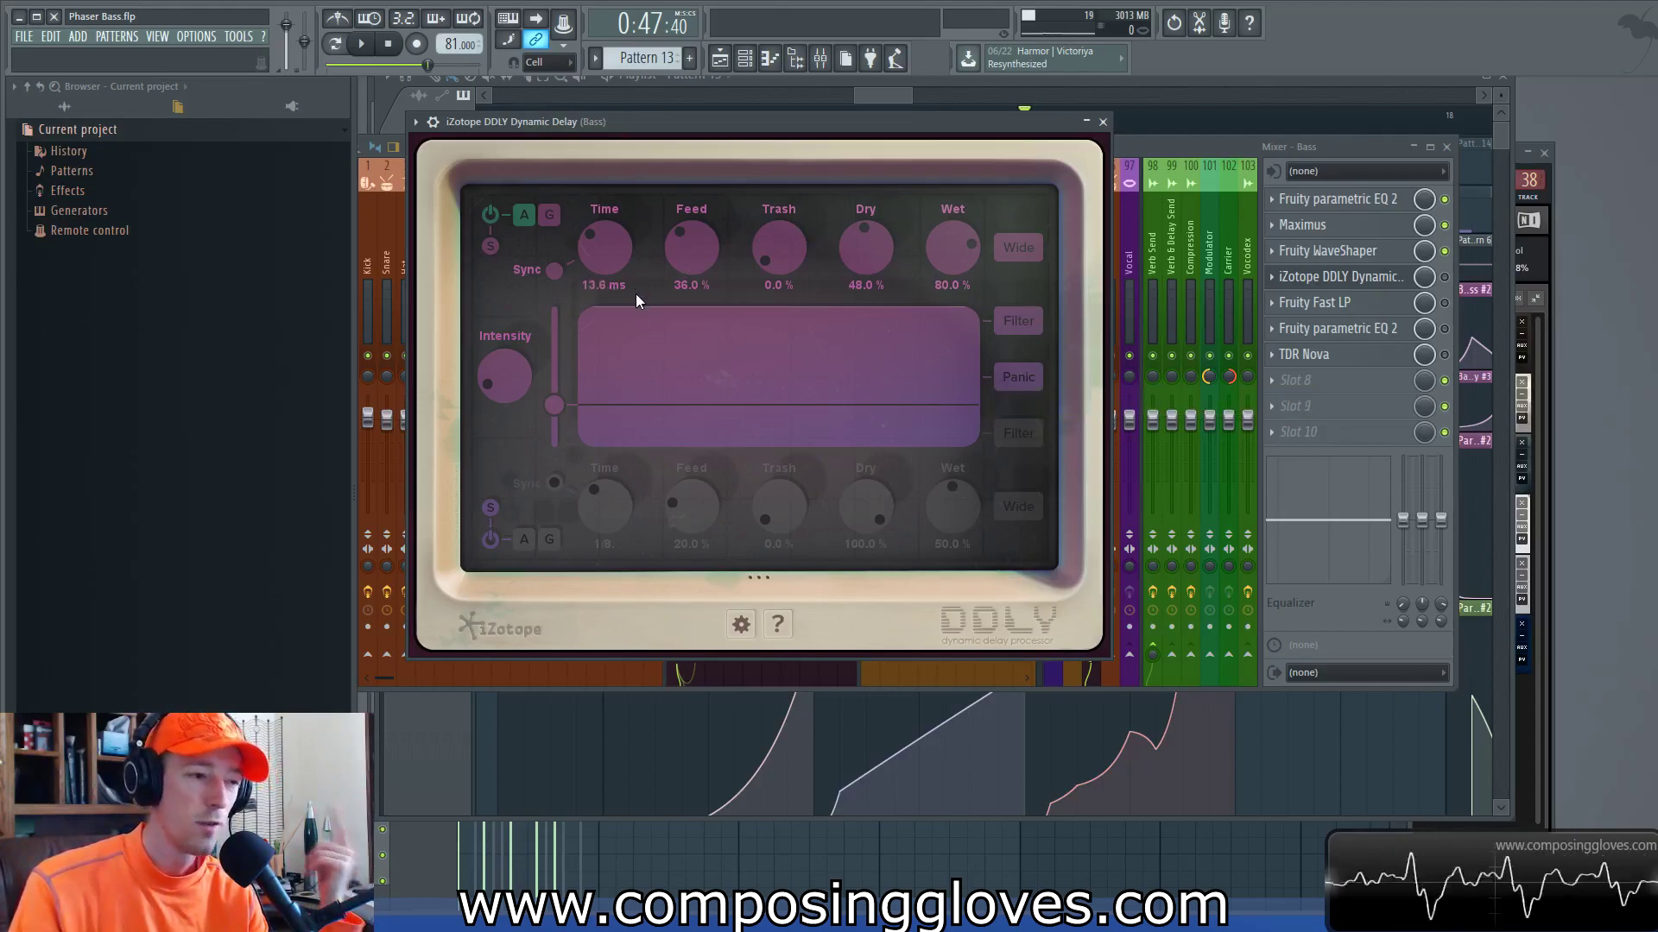
pyautogui.click(1304, 413)
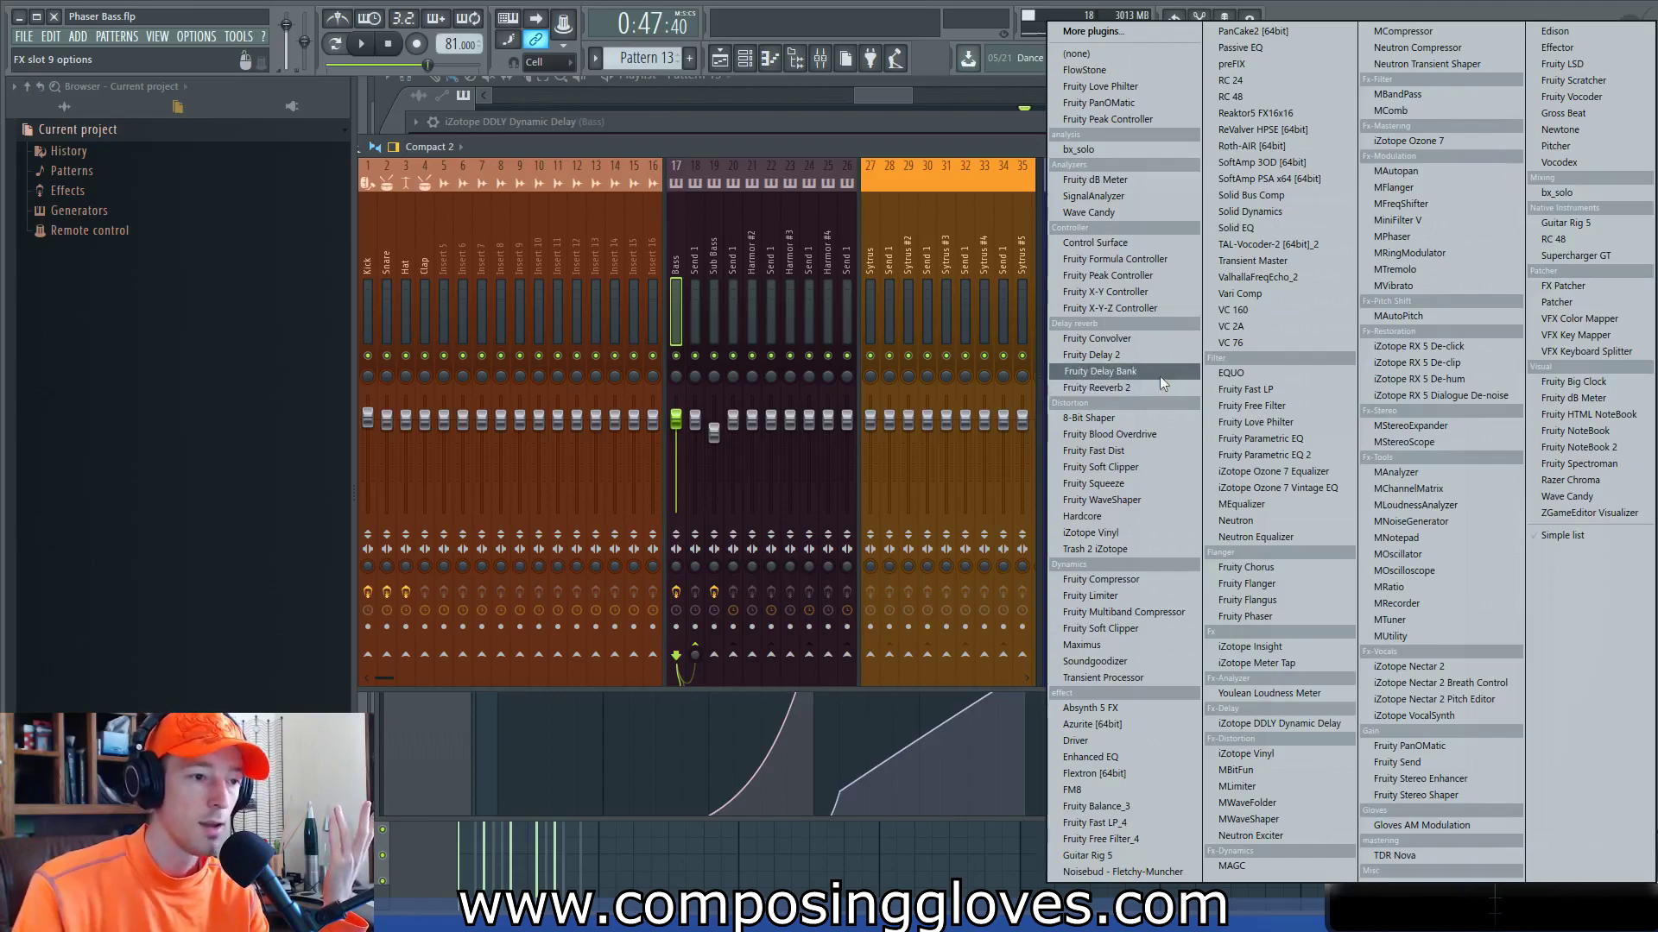
pyautogui.click(1008, 147)
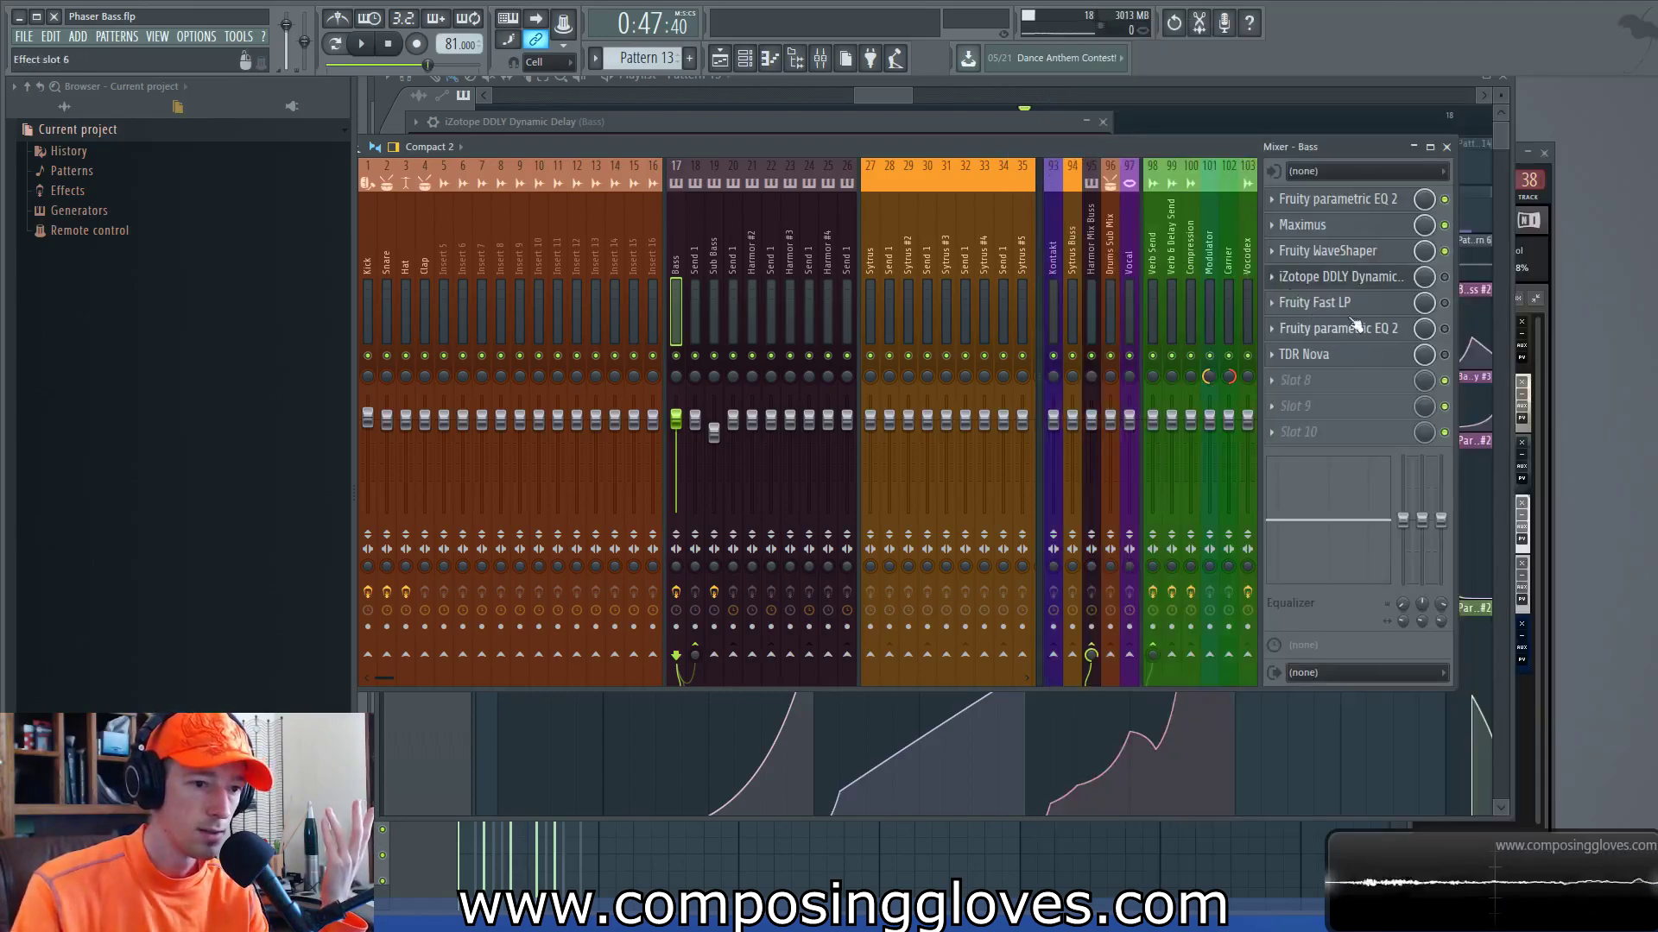
pyautogui.click(1372, 286)
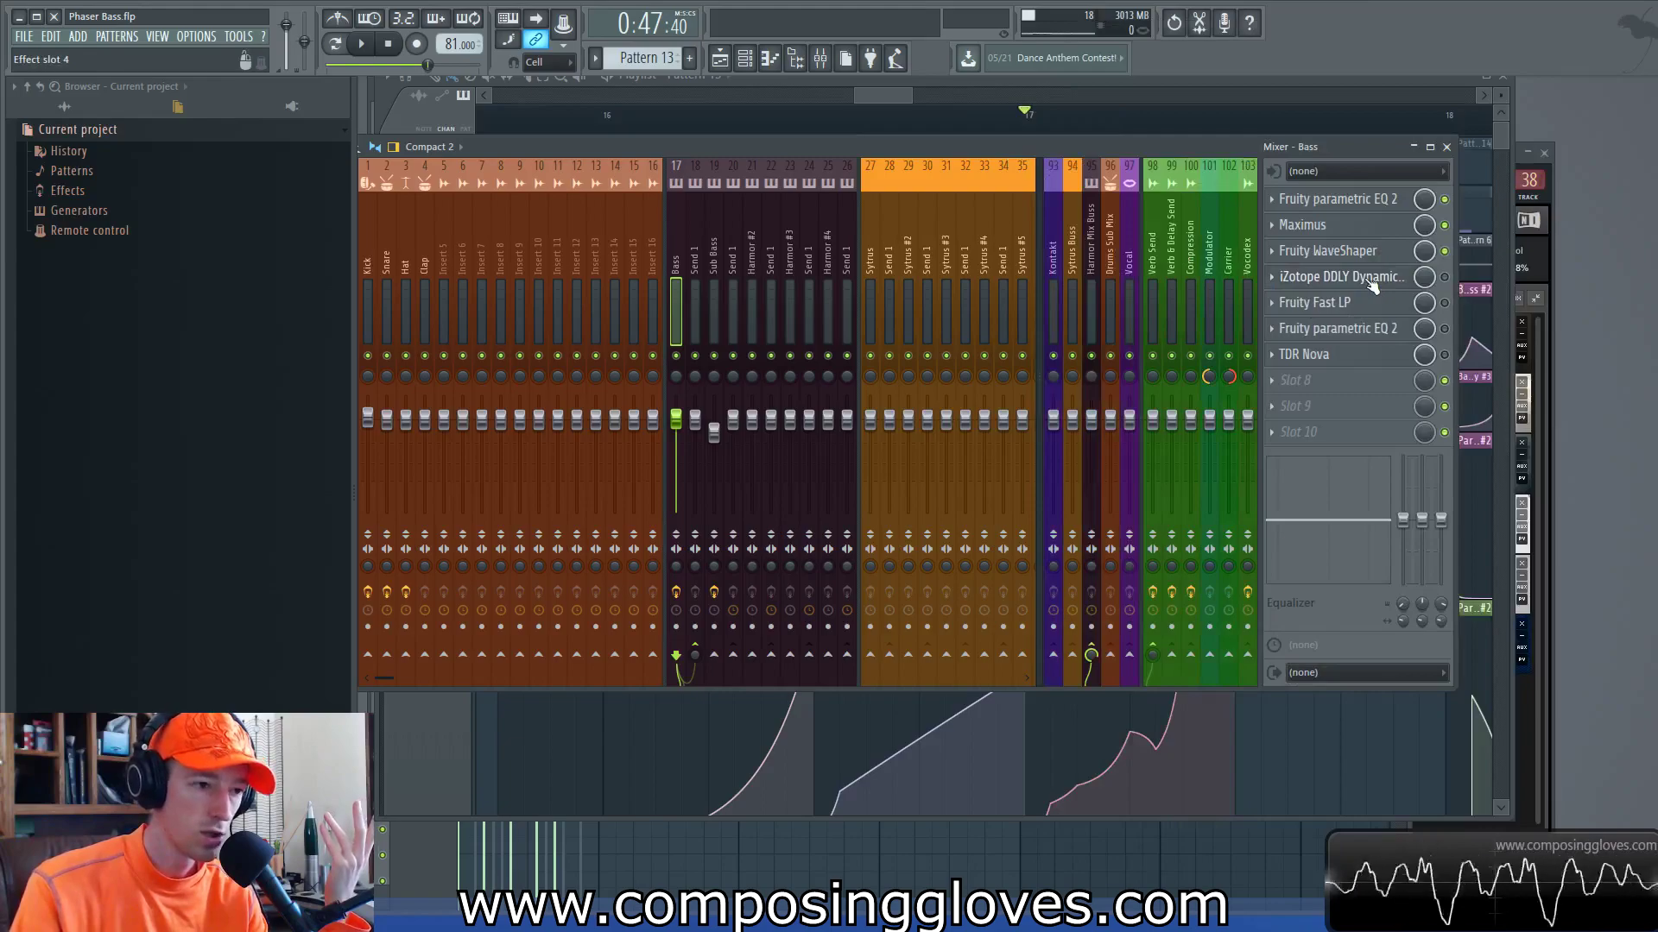
pyautogui.click(1373, 286)
pyautogui.moveTo(882, 122); pyautogui.dragTo(867, 117)
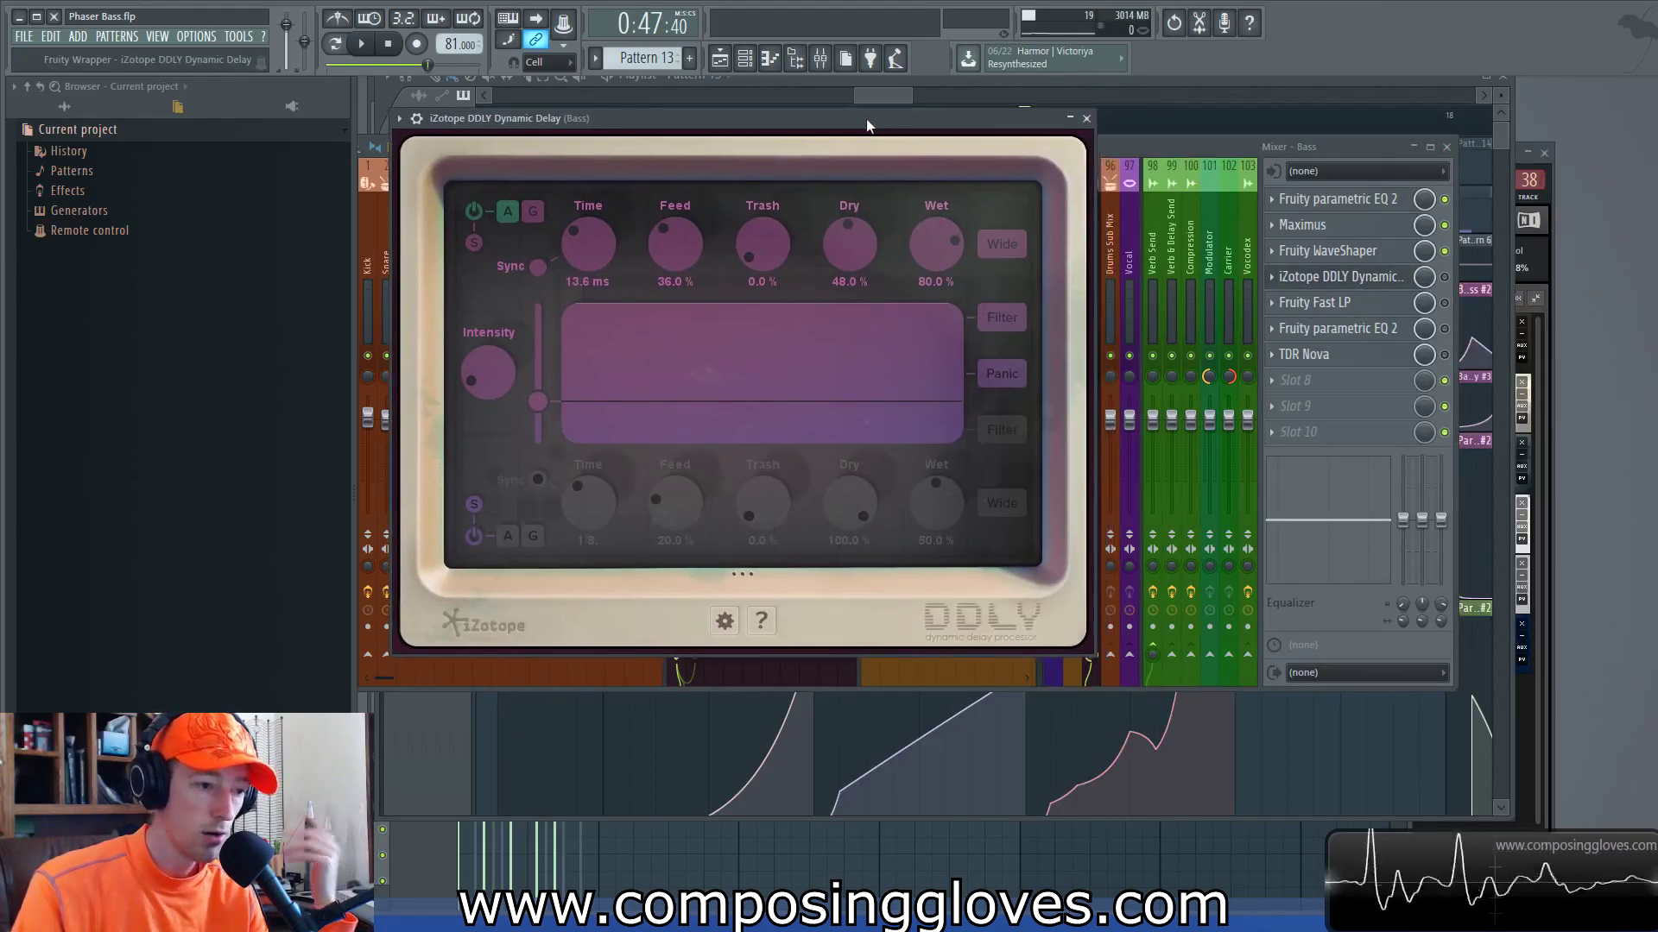
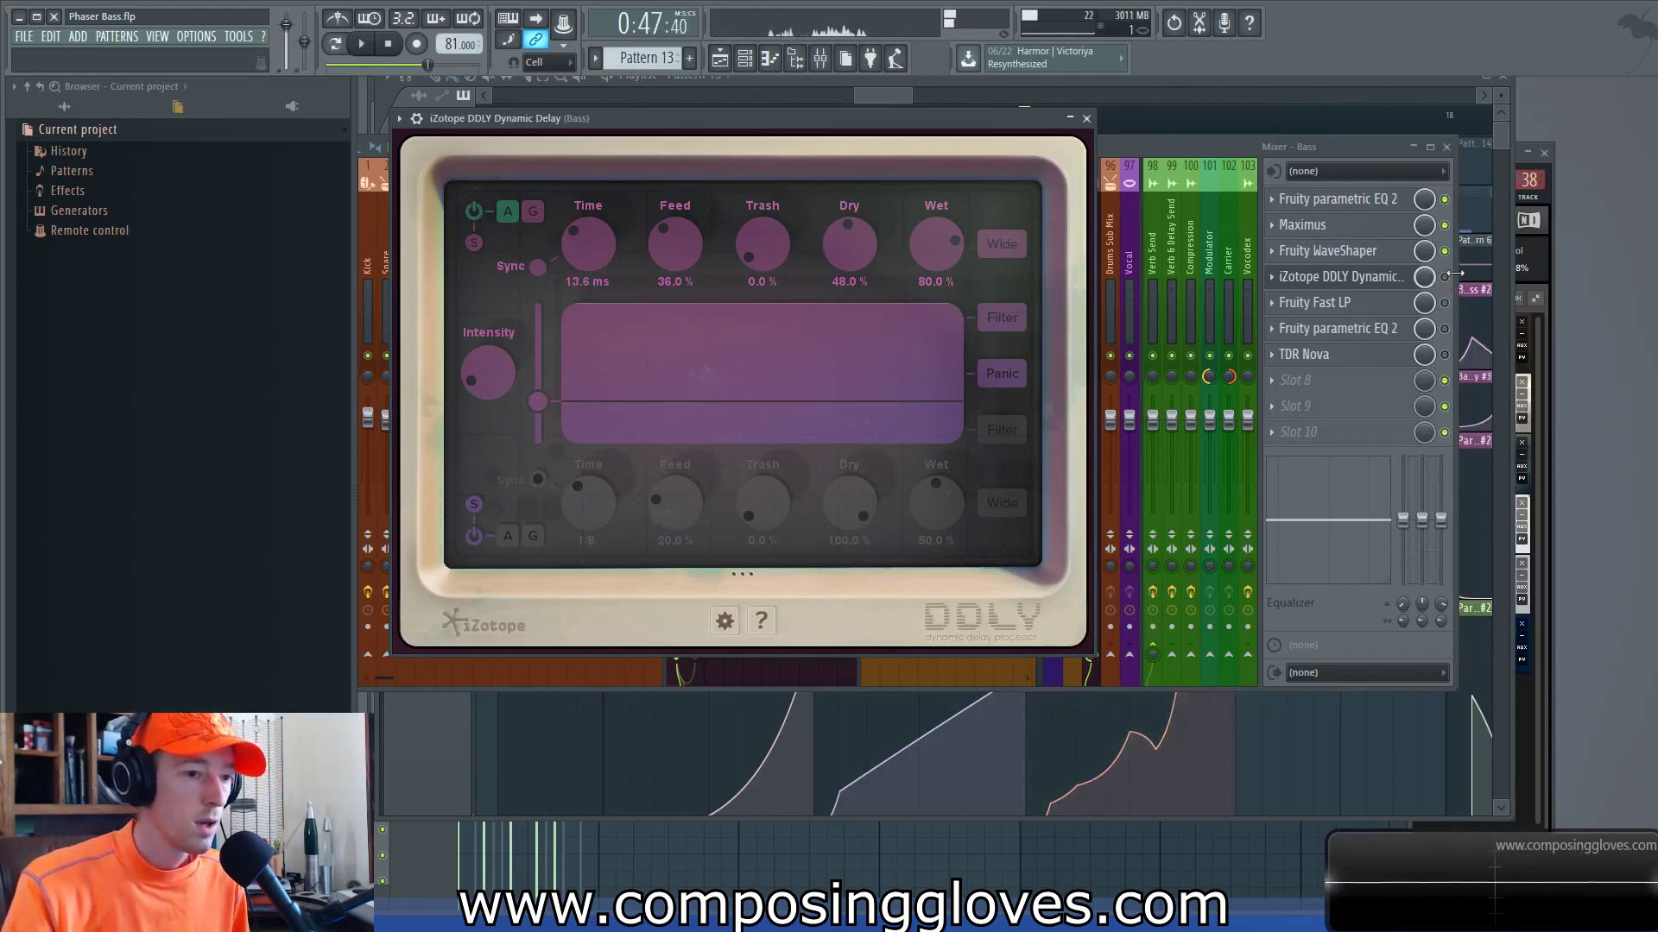
# Step: Turn on iZotope DDLY Dynamic Delay and play the passage through it with its signal display showing
pyautogui.click(1331, 280)
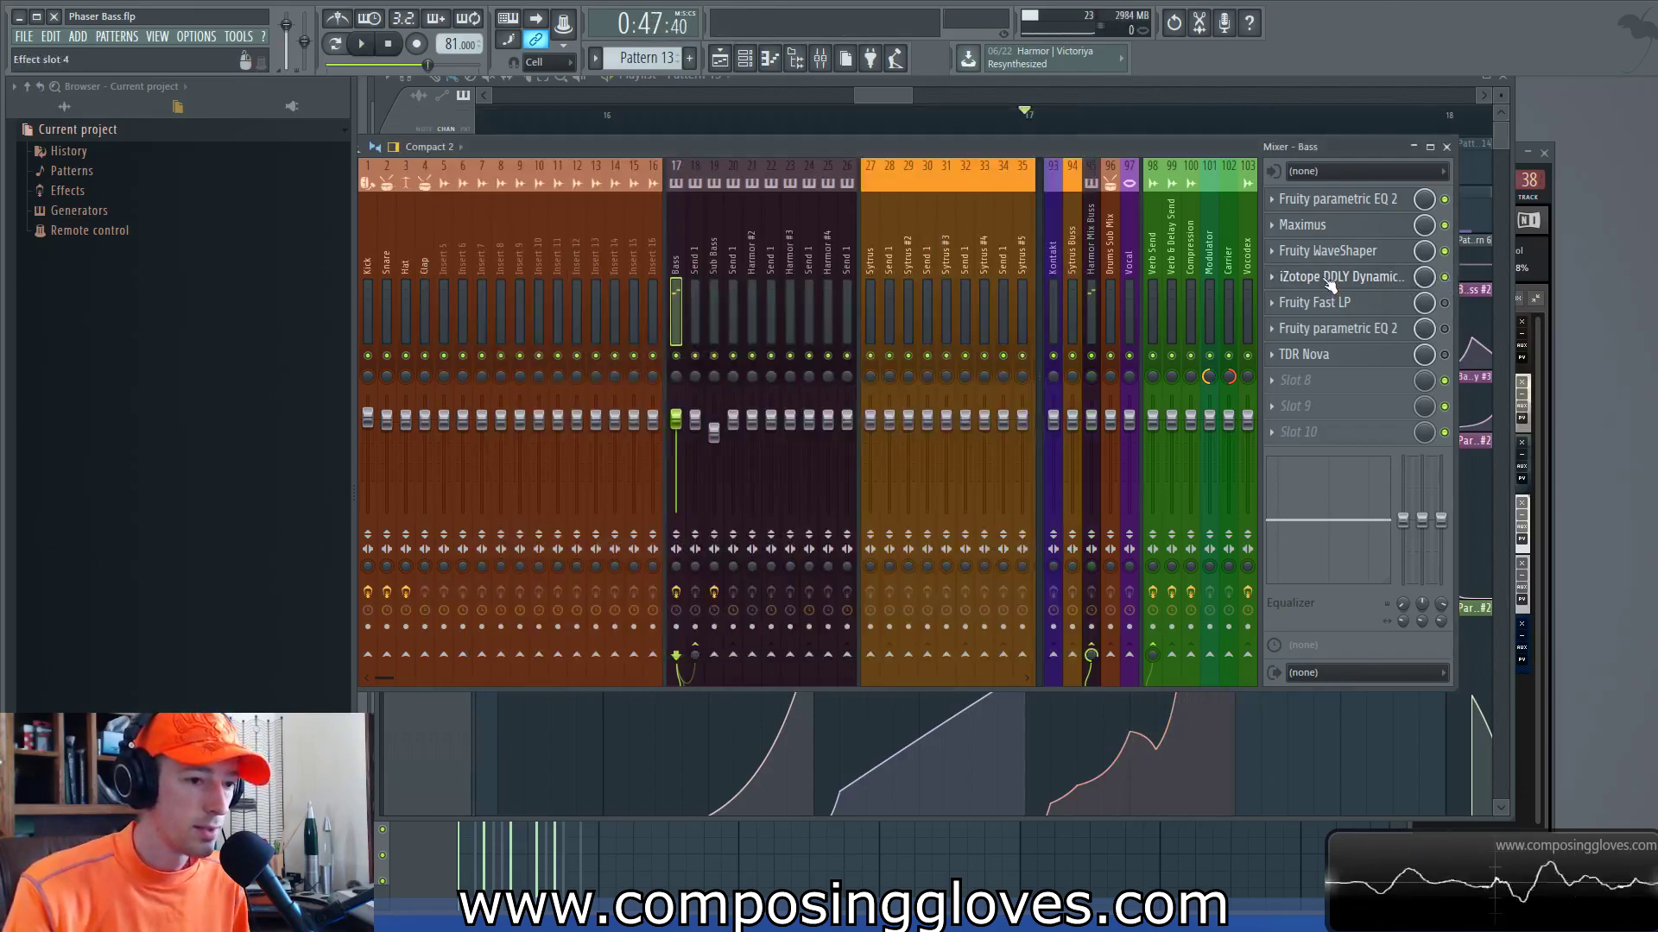
pyautogui.click(1331, 285)
pyautogui.press('space')
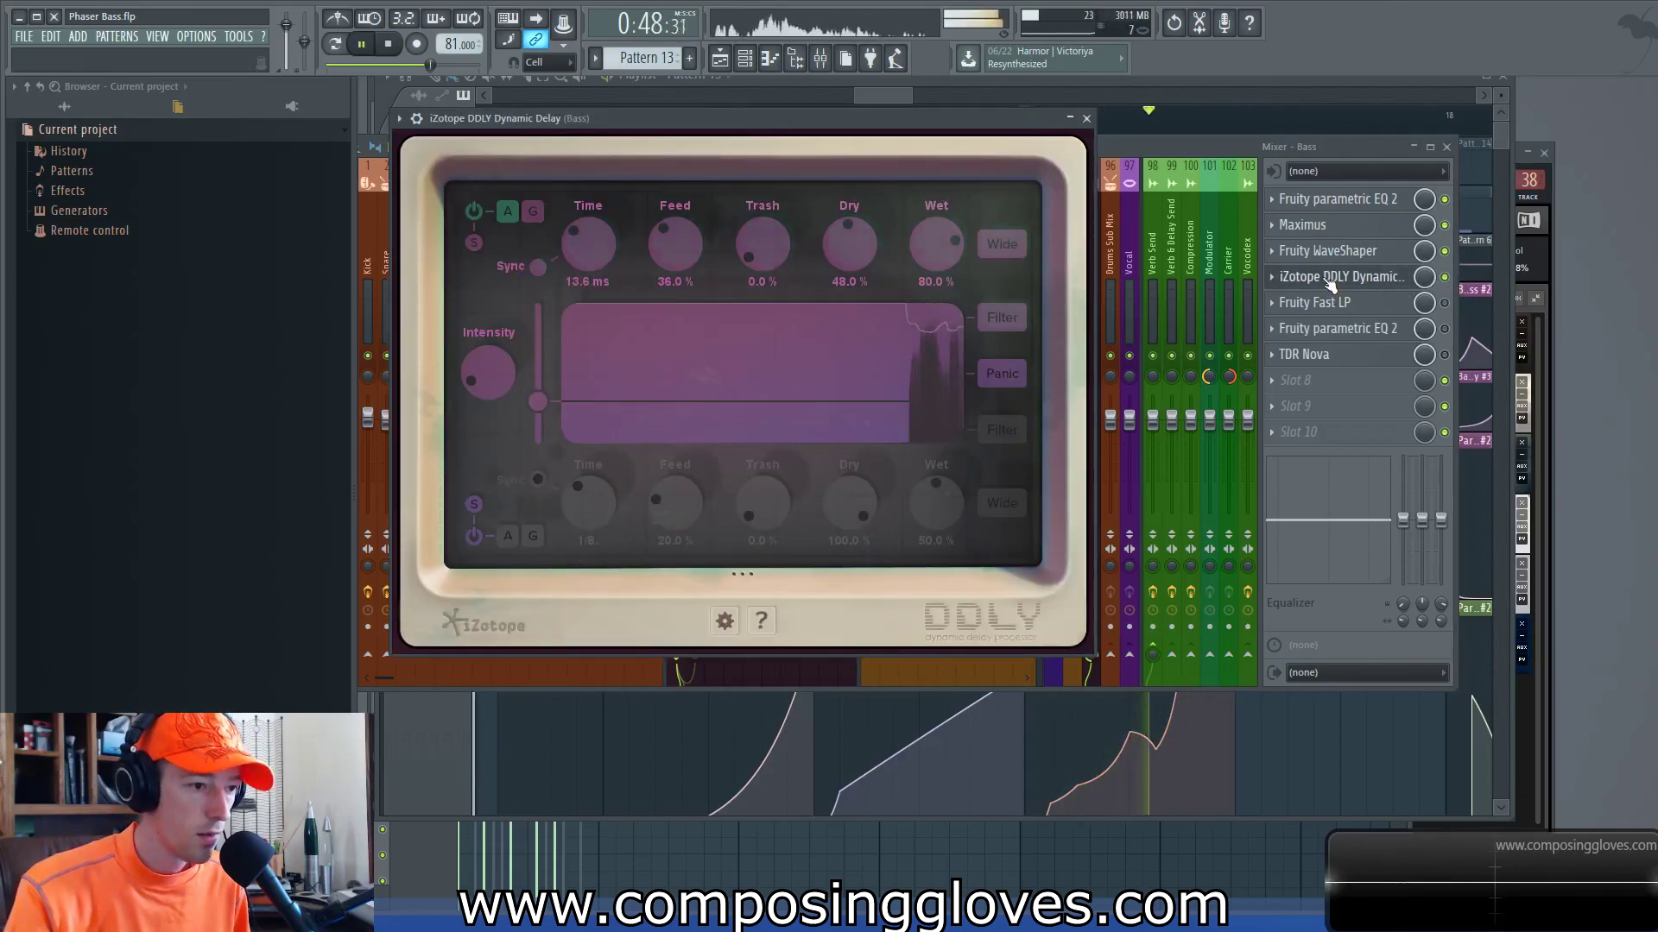
pyautogui.press('space')
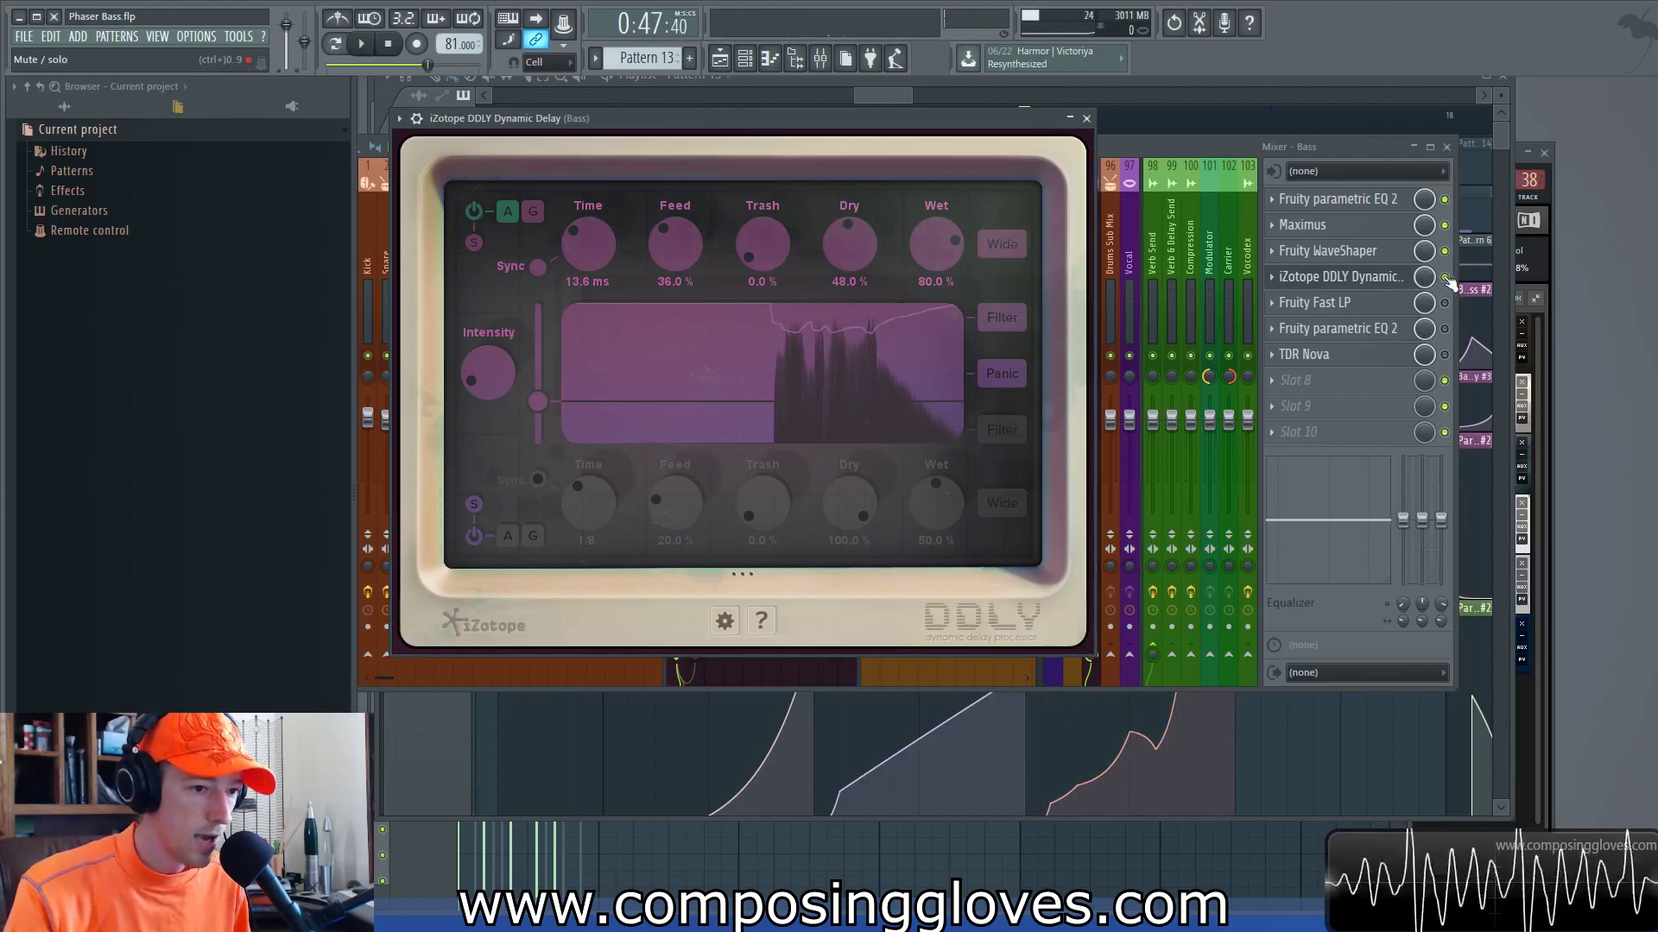
# Step: Compare the passage with iZotope DDLY bypassed and enabled, and reopen the delay's settings
pyautogui.click(1446, 278)
pyautogui.press('space')
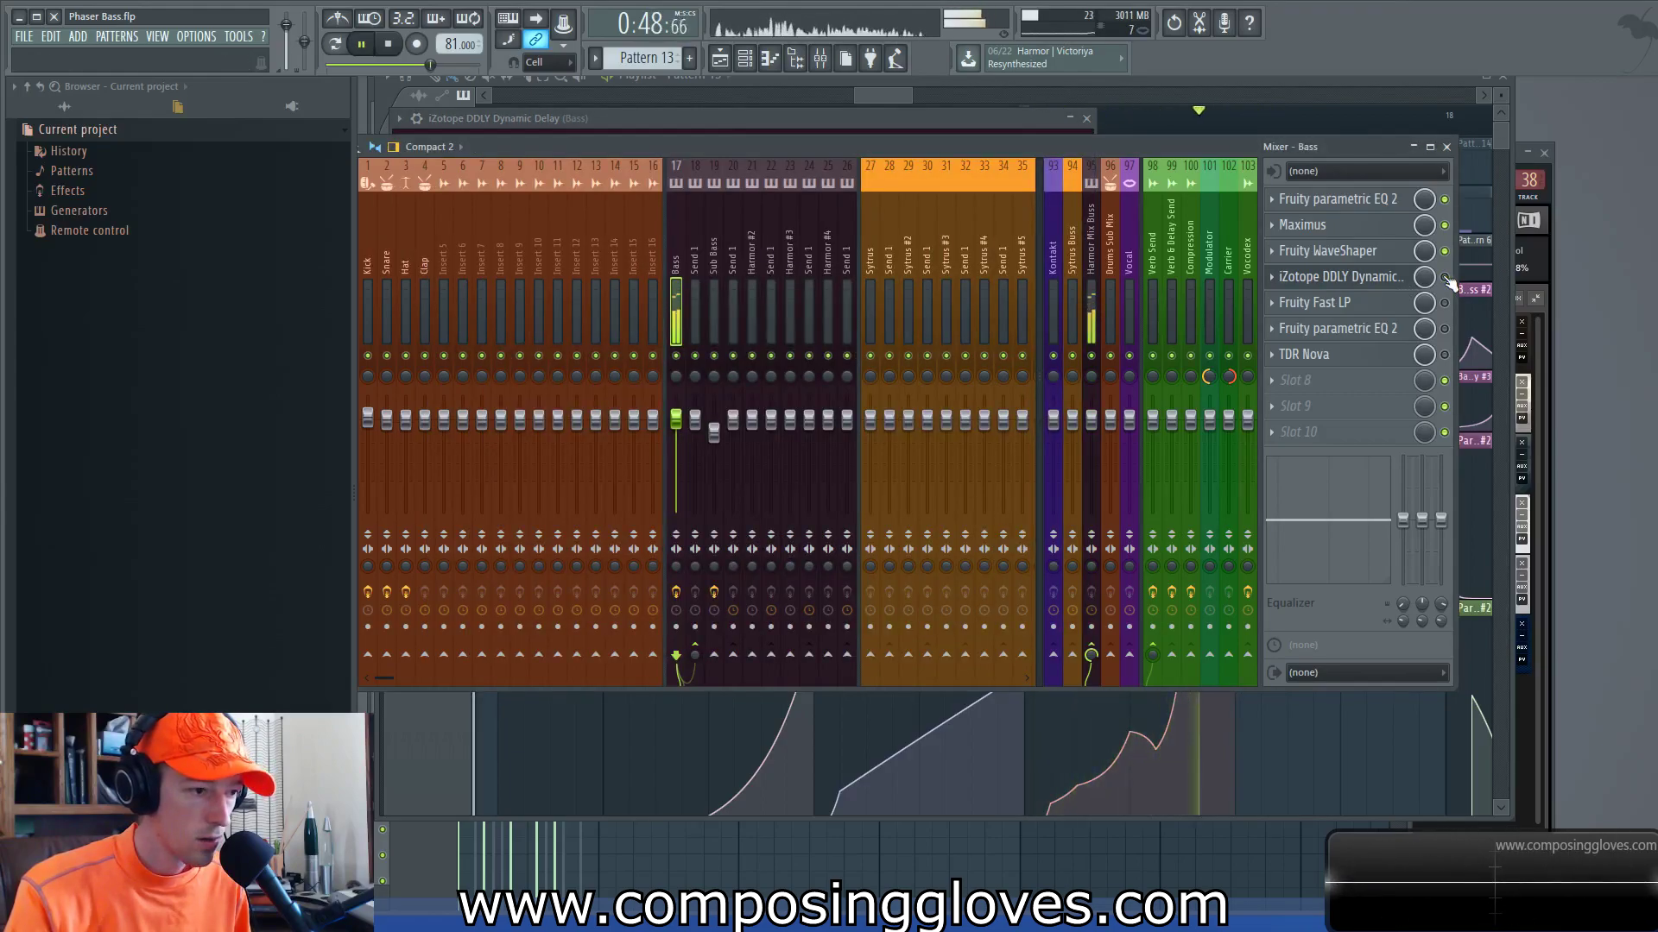
pyautogui.press('space')
pyautogui.click(1445, 278)
pyautogui.press('space')
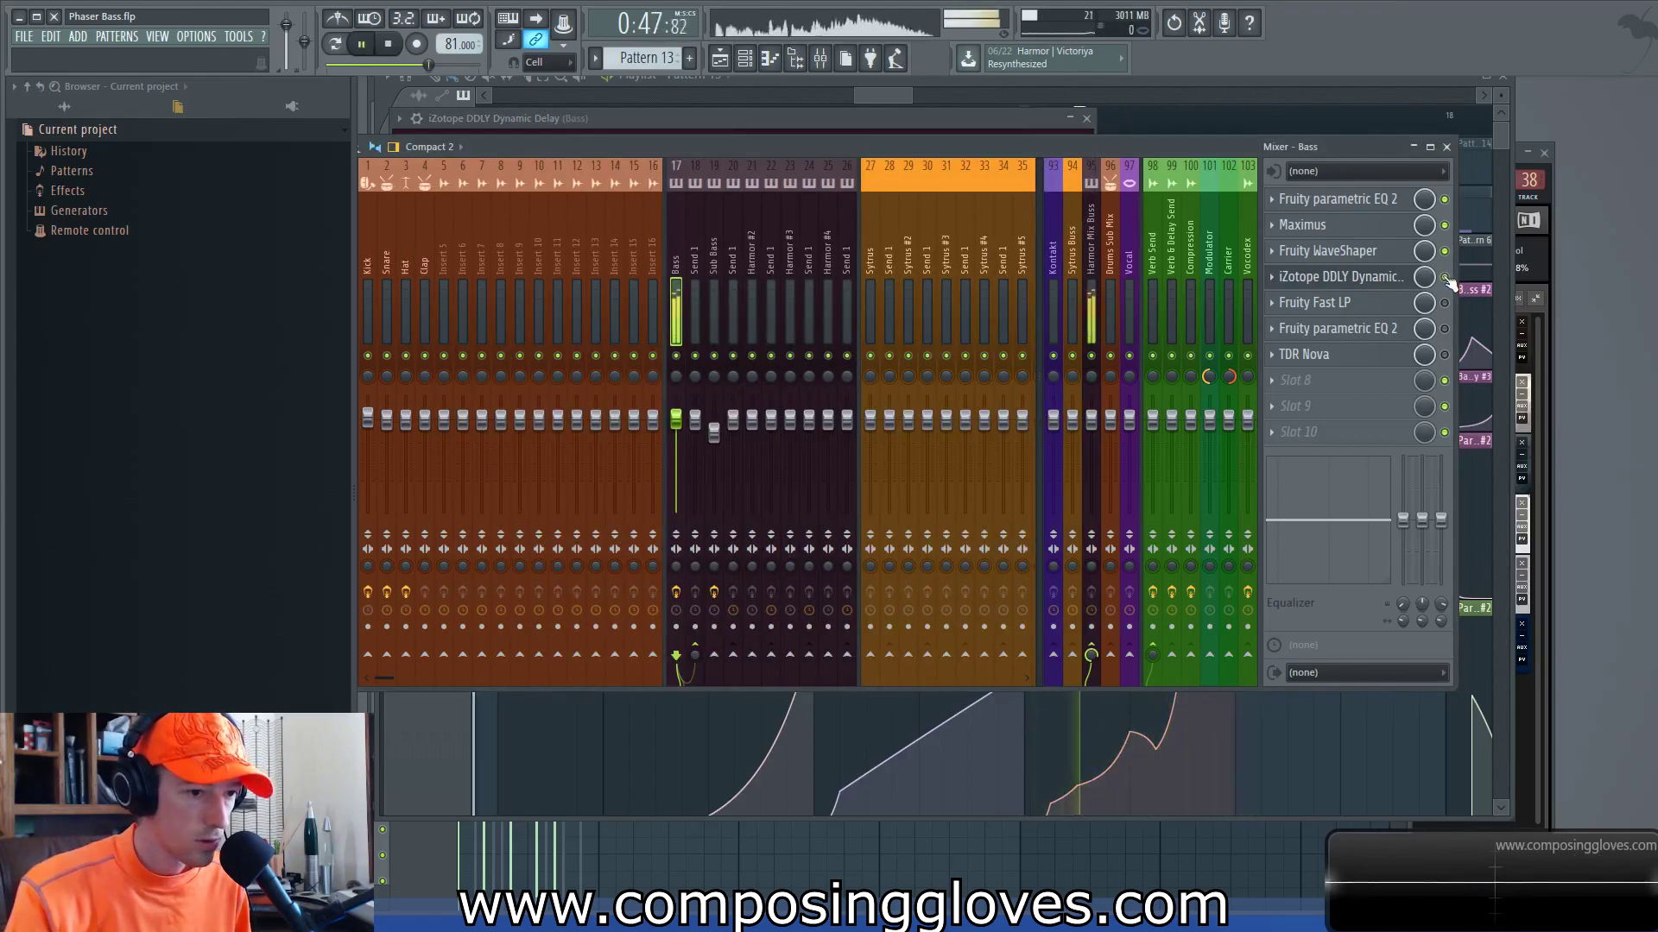
pyautogui.press('space')
pyautogui.click(1380, 285)
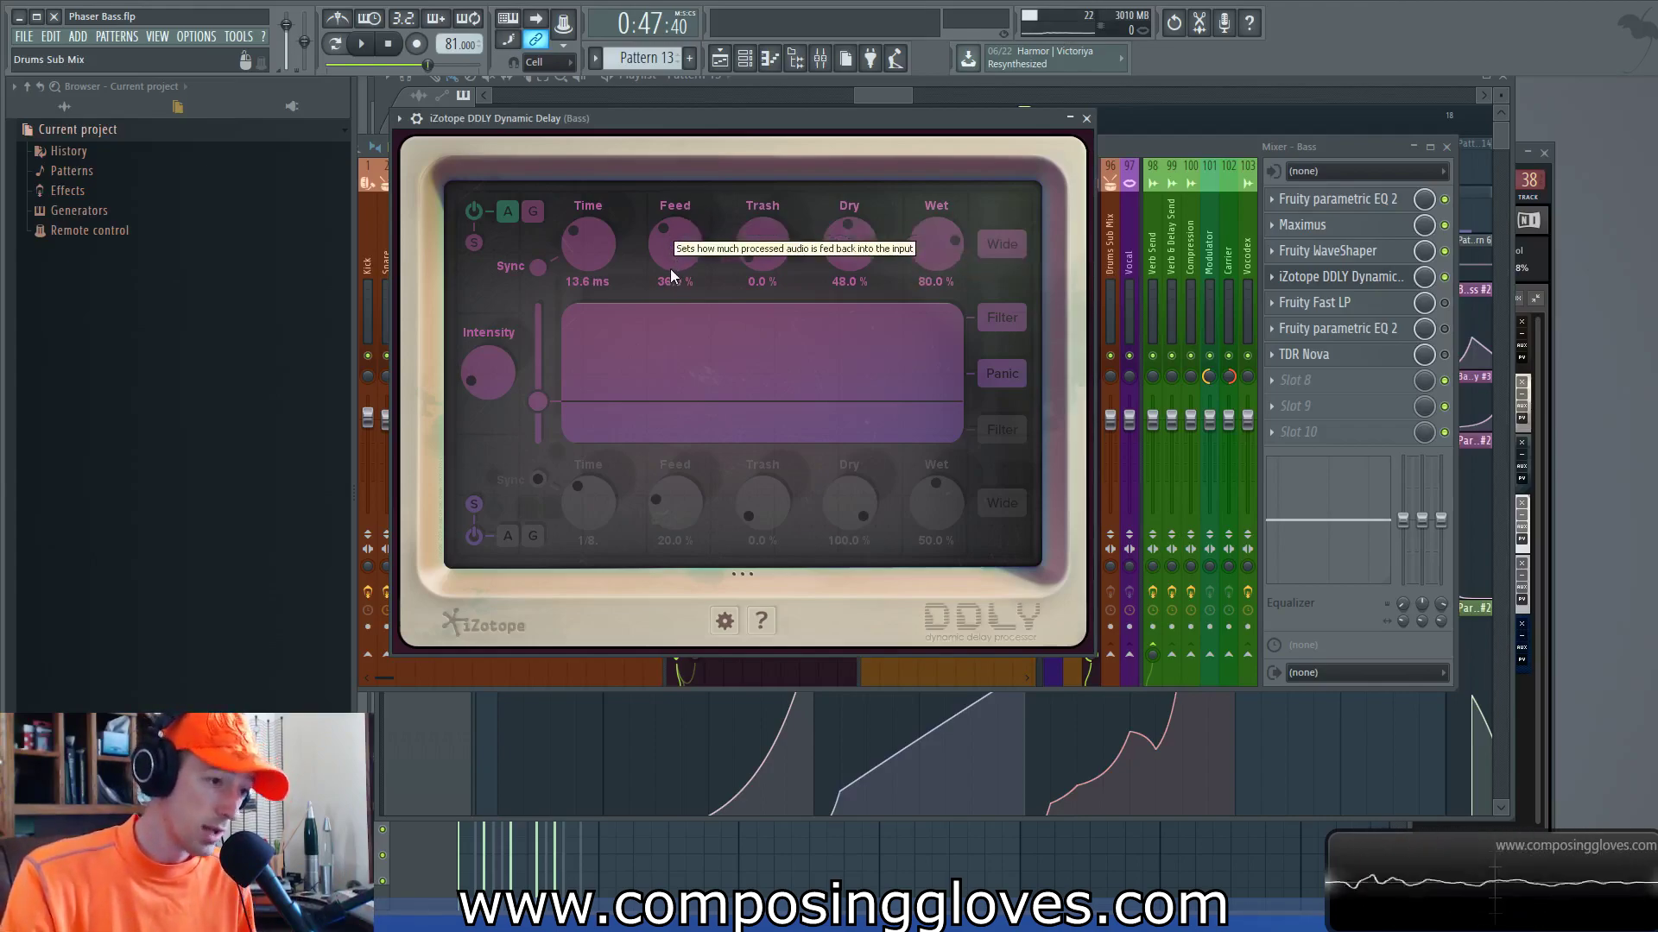
# Step: Set DDLY's Feed to 32% and play the passage to hear the change
pyautogui.moveTo(671, 272)
pyautogui.mouseDown()
pyautogui.moveTo(672, 249)
pyautogui.moveTo(670, 275)
pyautogui.mouseUp()
pyautogui.press('space')
pyautogui.press('space')
pyautogui.press('space')
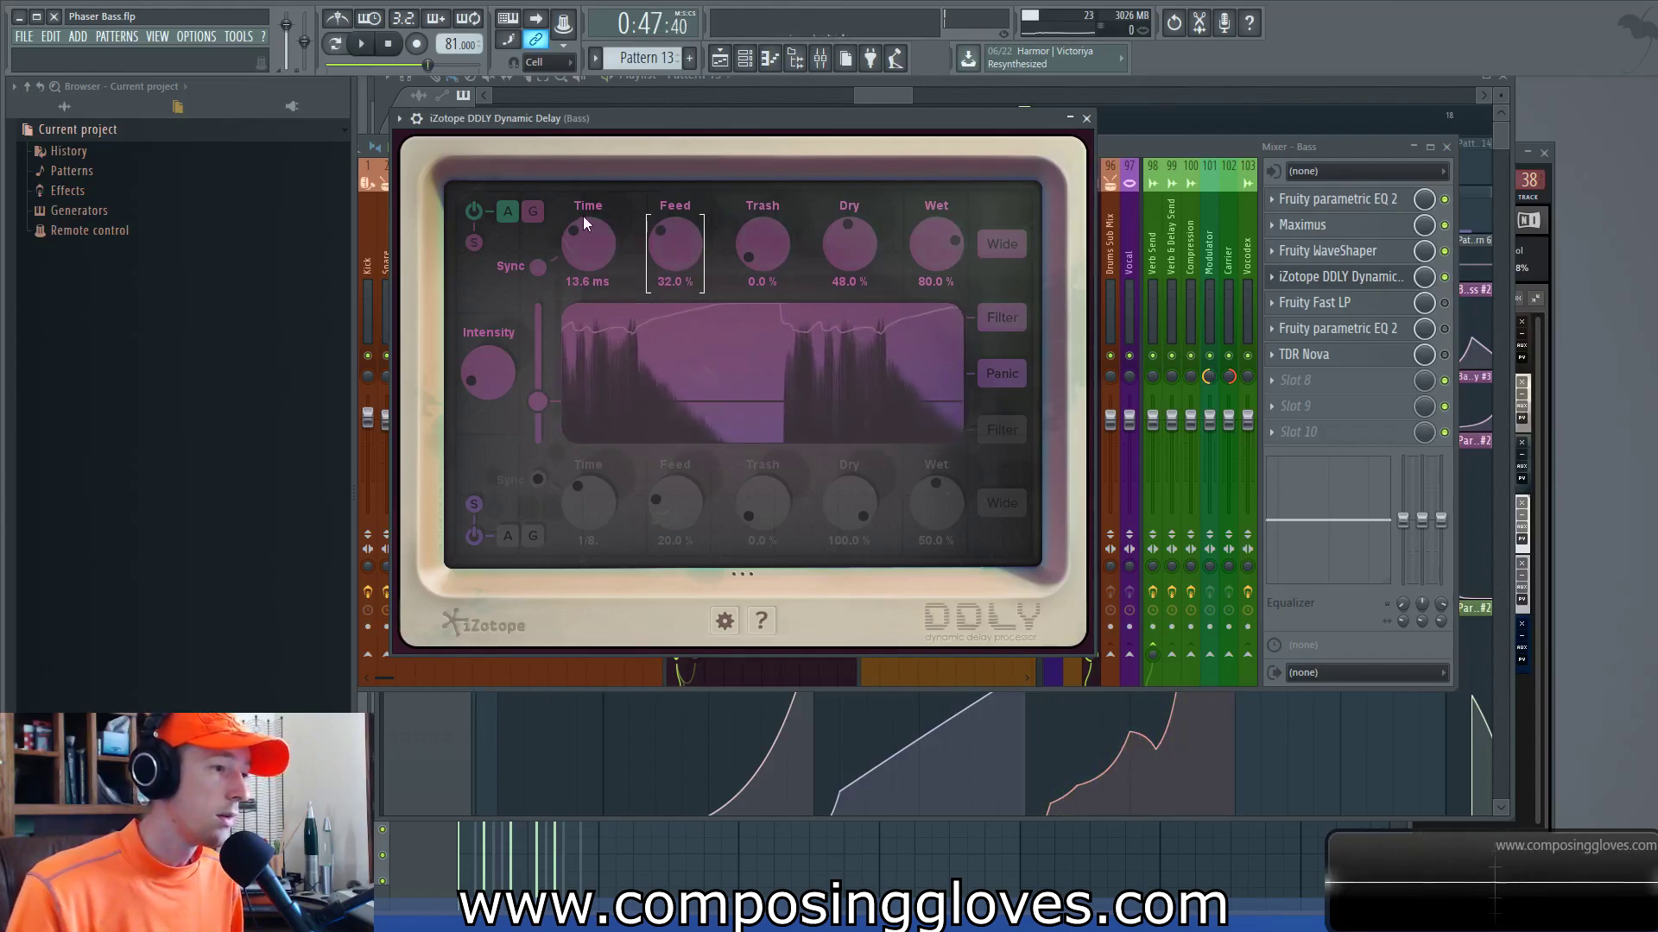
# Step: Try DDLY's delay time at 3.4 ms and other short values, playing the passage with each, and return it to 13.6 ms
pyautogui.moveTo(579, 251); pyautogui.dragTo(587, 267)
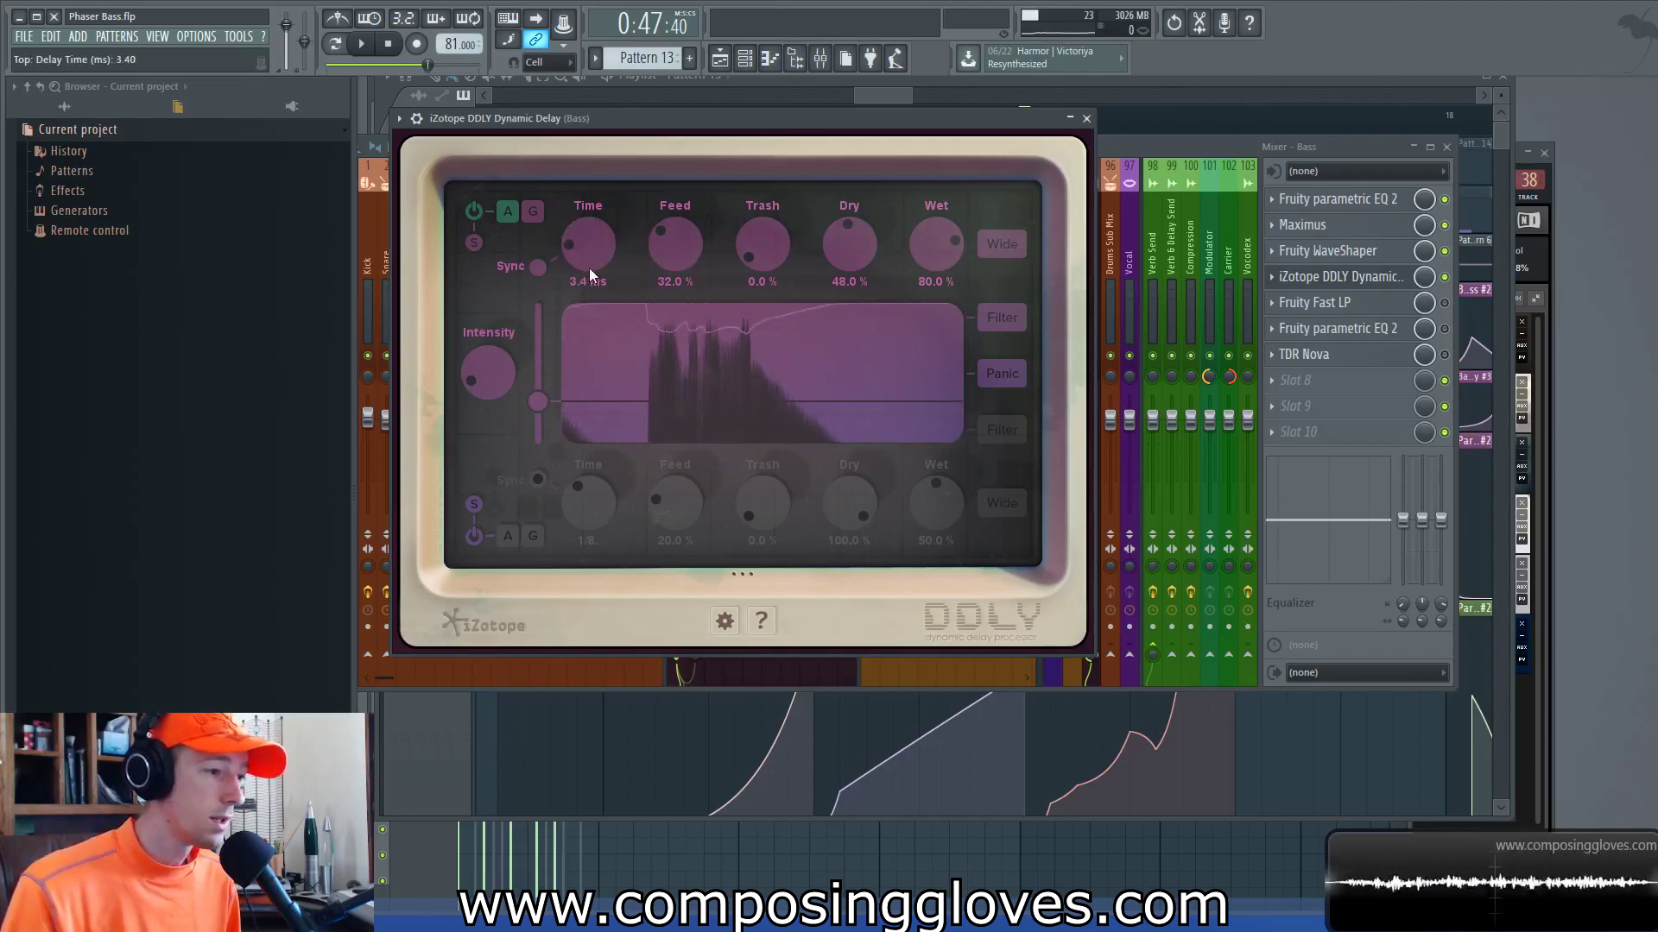
pyautogui.press('space')
pyautogui.press('space')
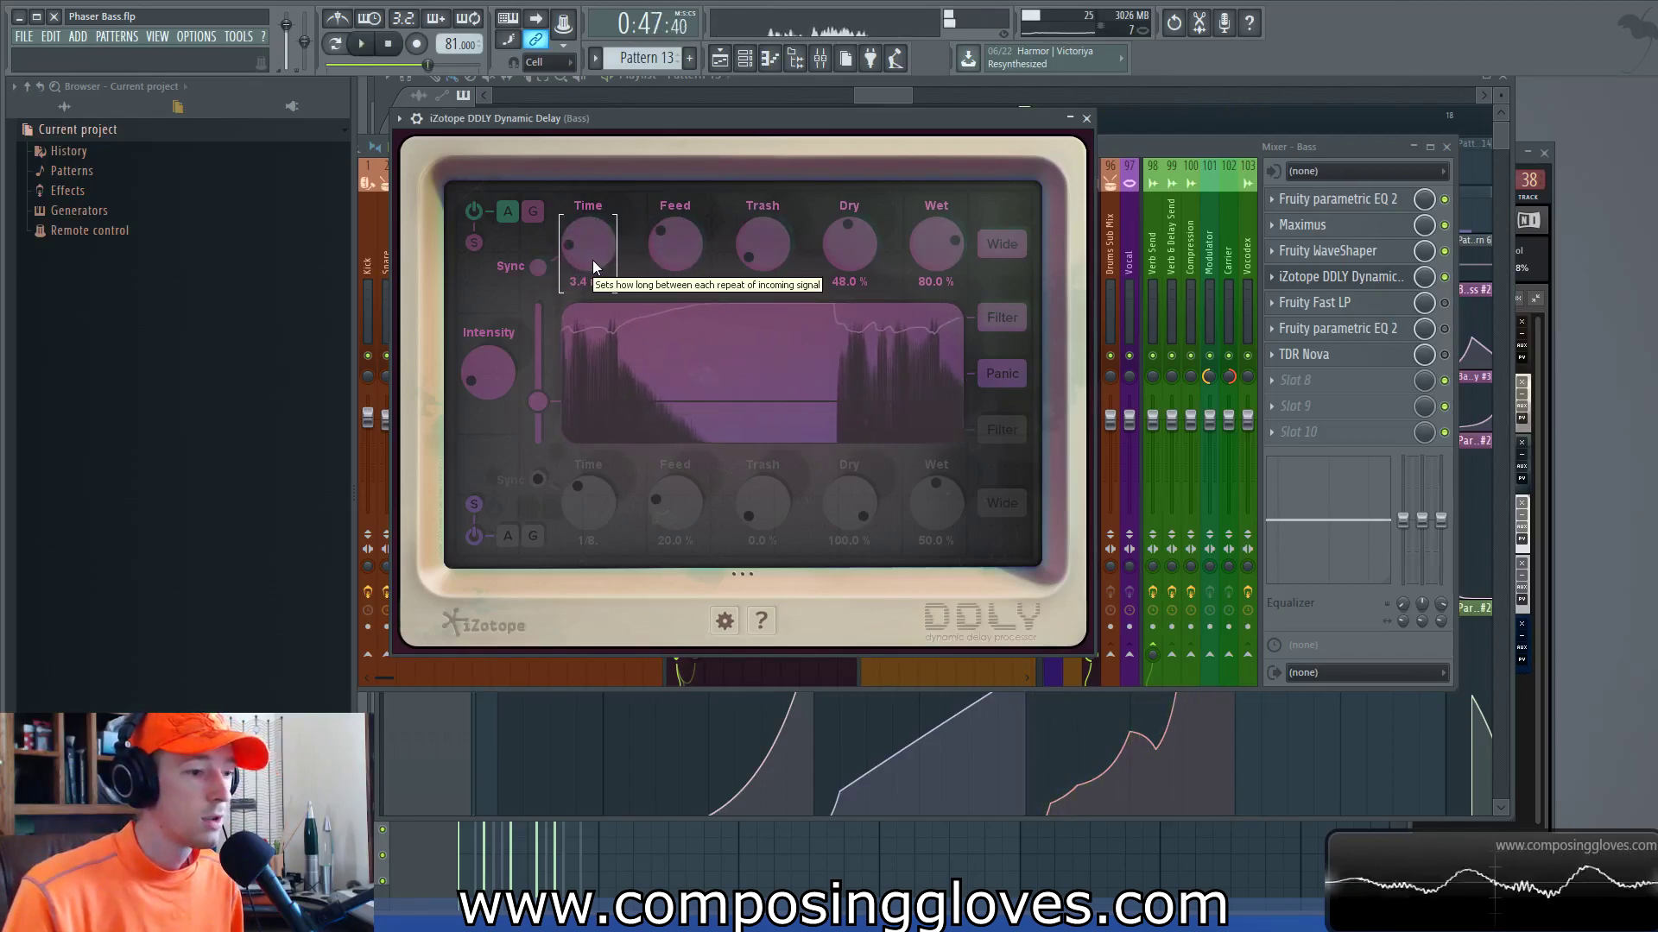
pyautogui.moveTo(593, 260)
pyautogui.mouseDown()
pyautogui.moveTo(589, 245)
pyautogui.moveTo(581, 258)
pyautogui.mouseUp()
pyautogui.press('space')
pyautogui.press('space')
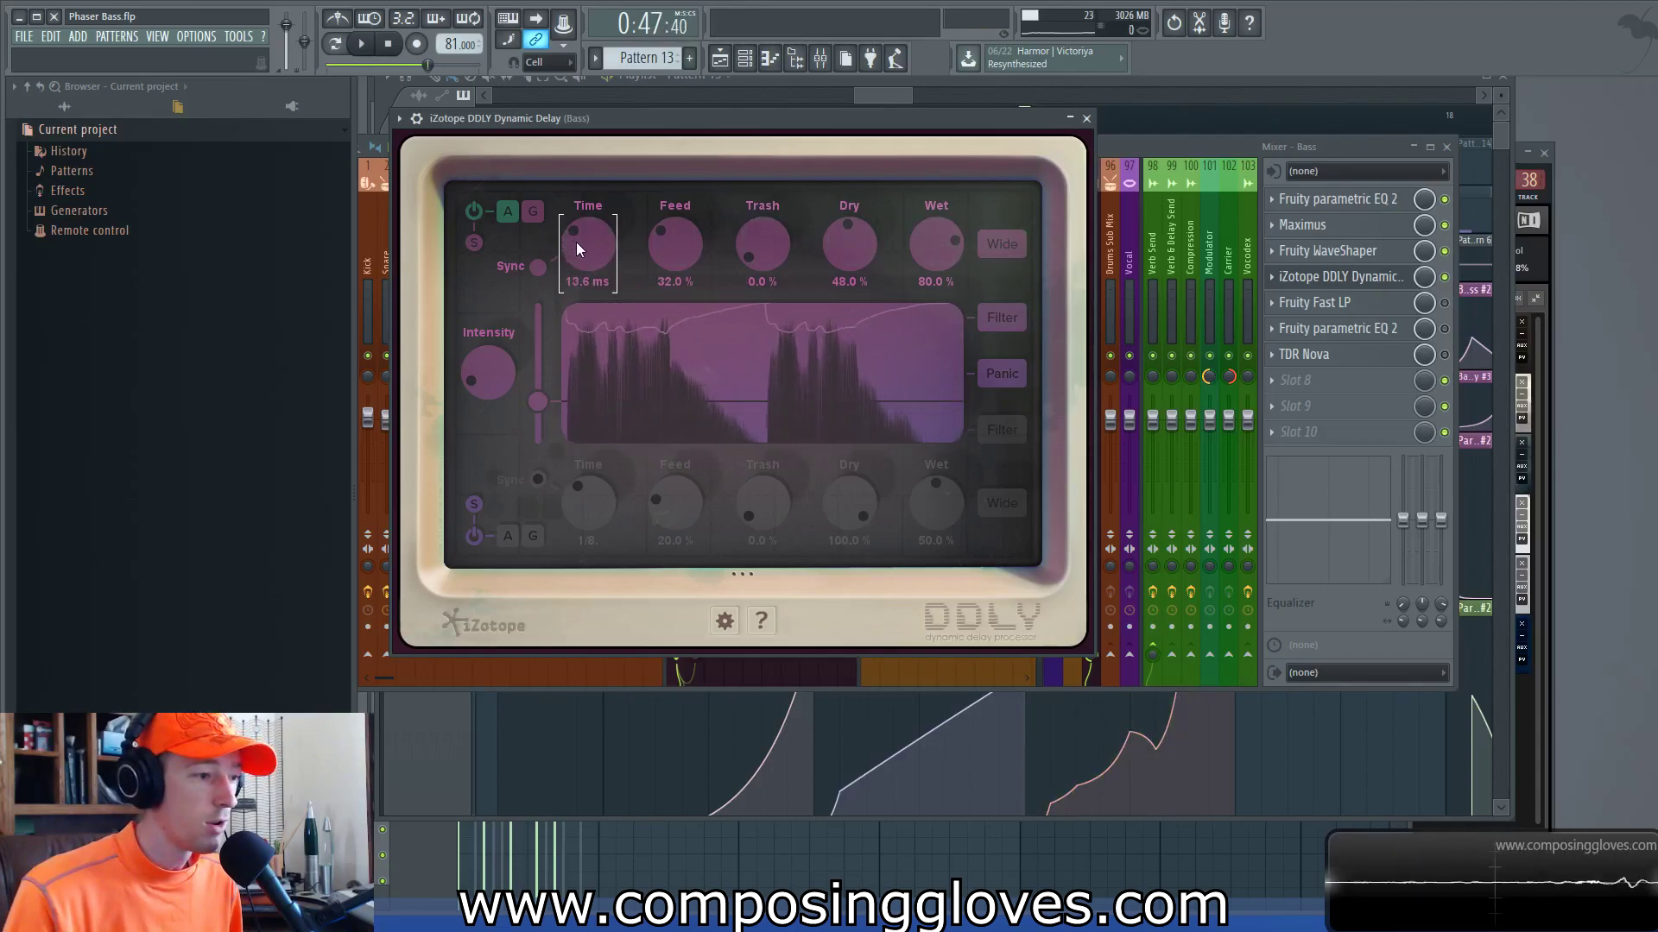
pyautogui.press('space')
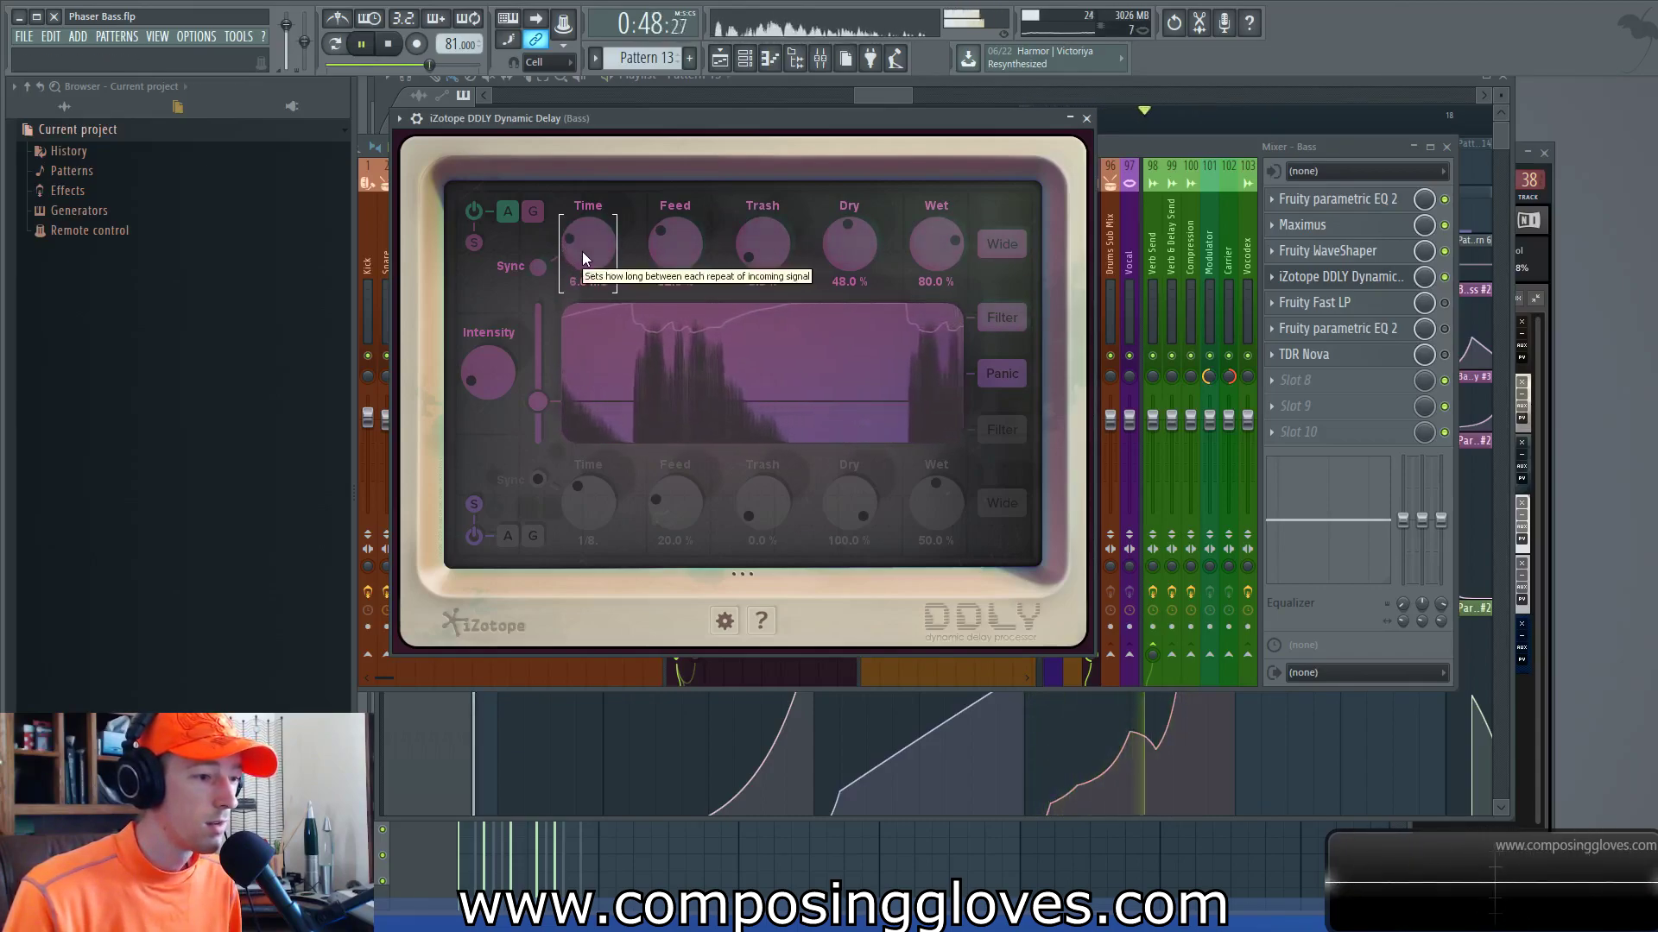
pyautogui.press('space')
pyautogui.moveTo(582, 251); pyautogui.dragTo(584, 244)
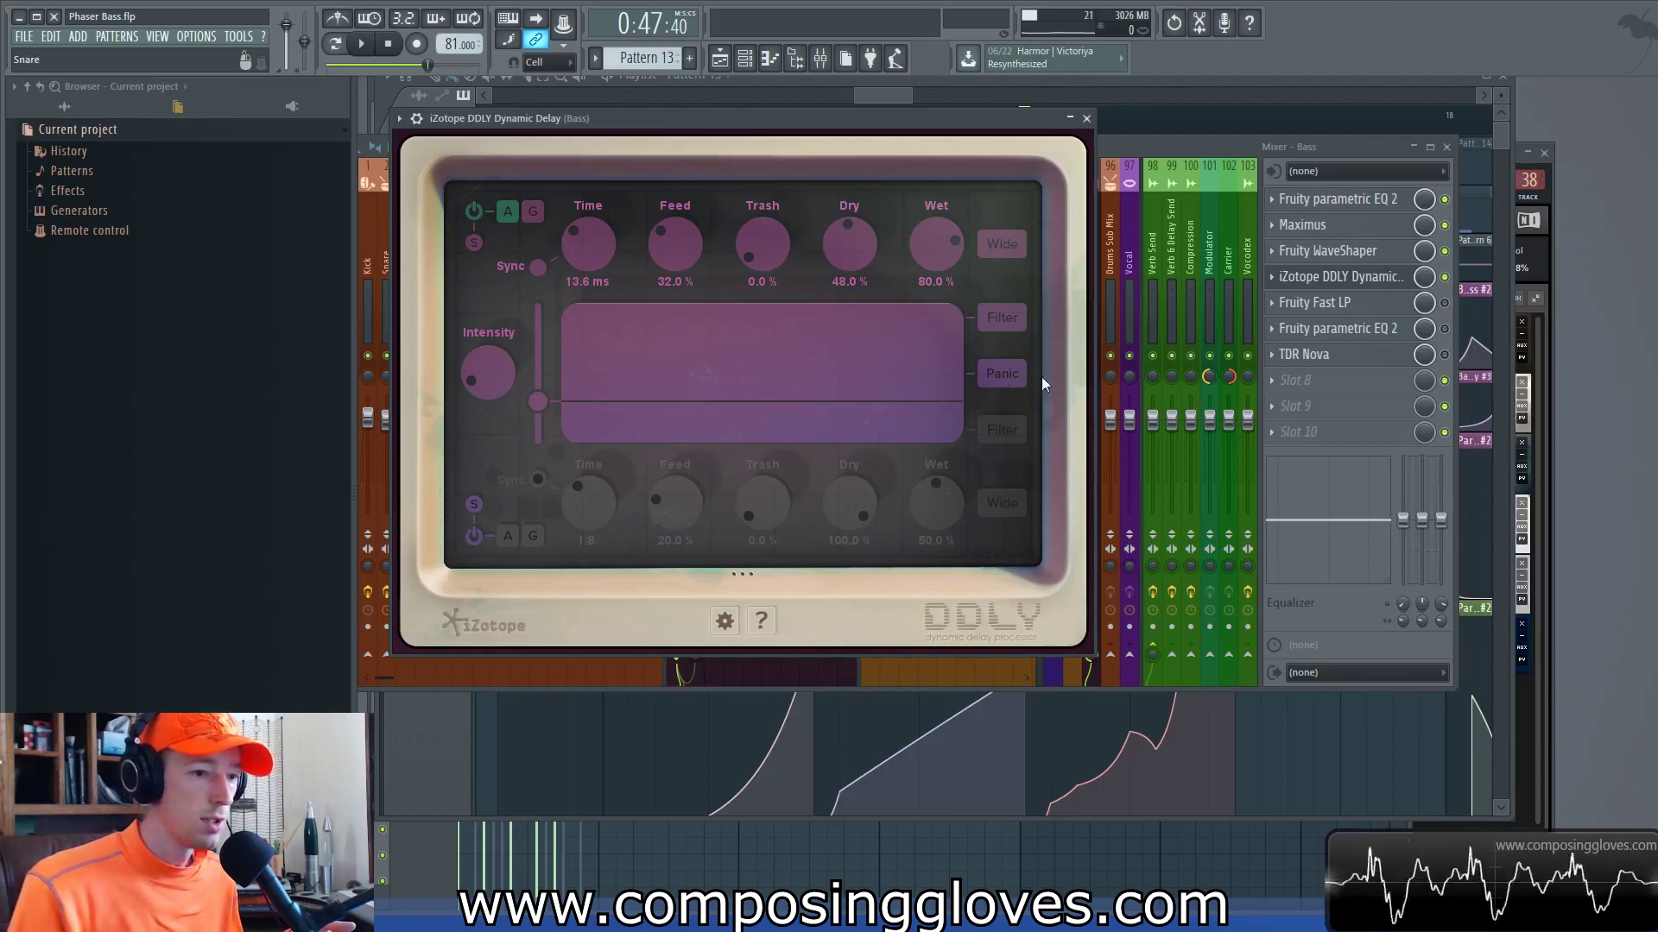
# Step: Close DDLY, load Fruity Delay 2 into slot 9 of the Bass track, and adjust its delay time
pyautogui.click(1086, 118)
pyautogui.click(1295, 406)
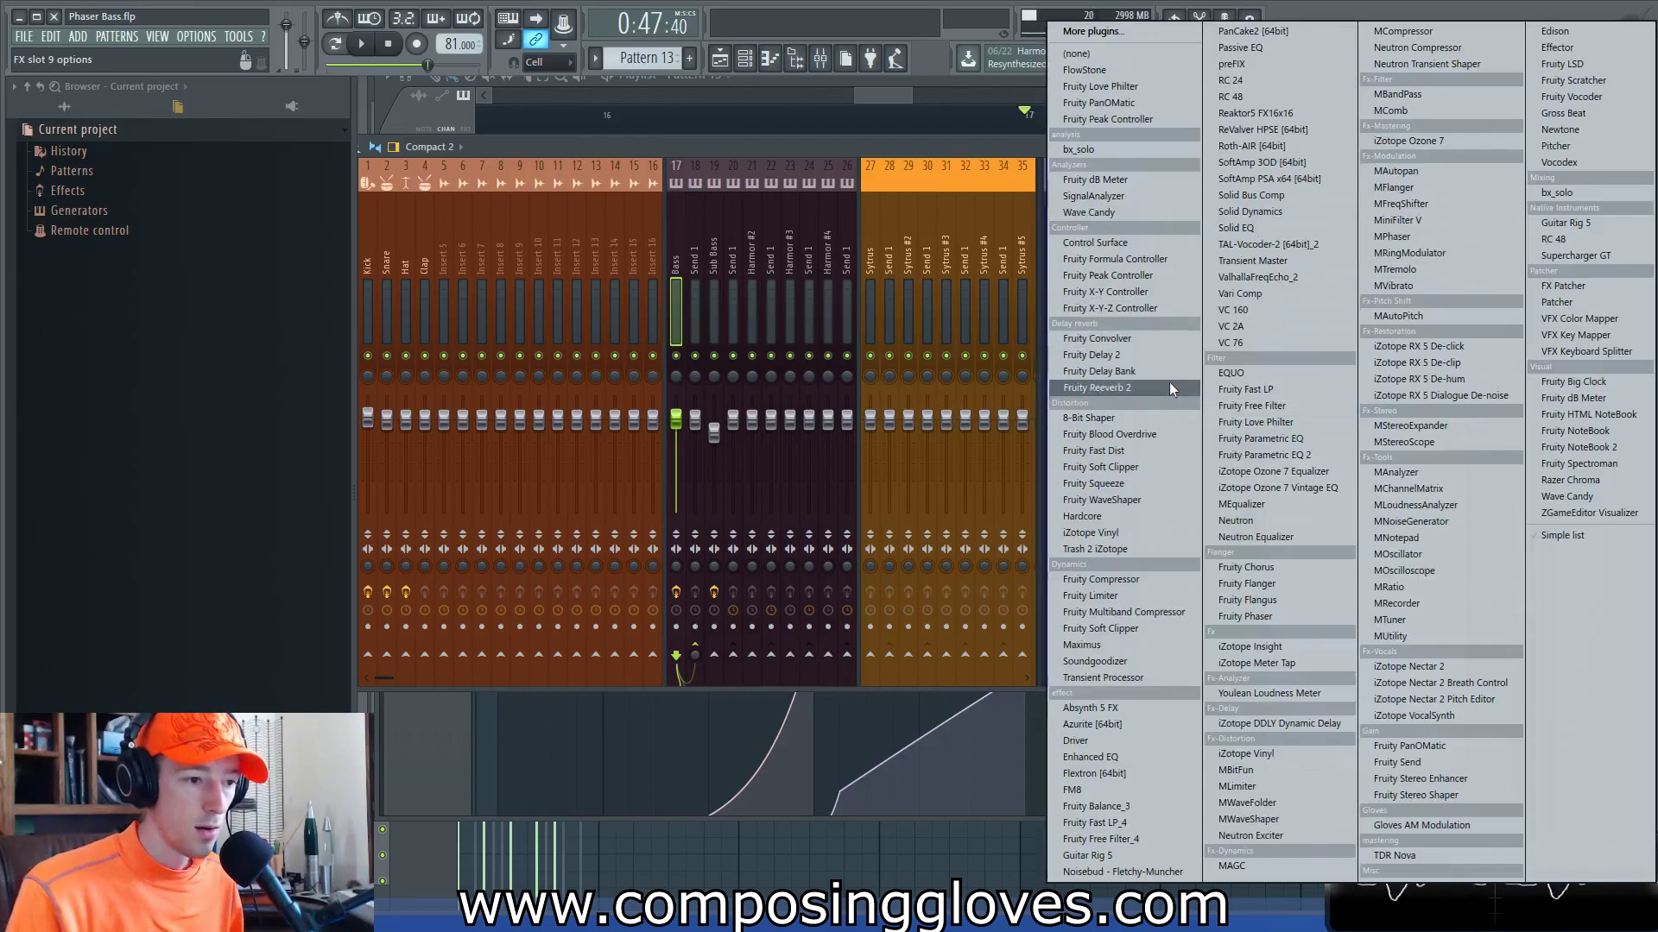
pyautogui.click(1171, 357)
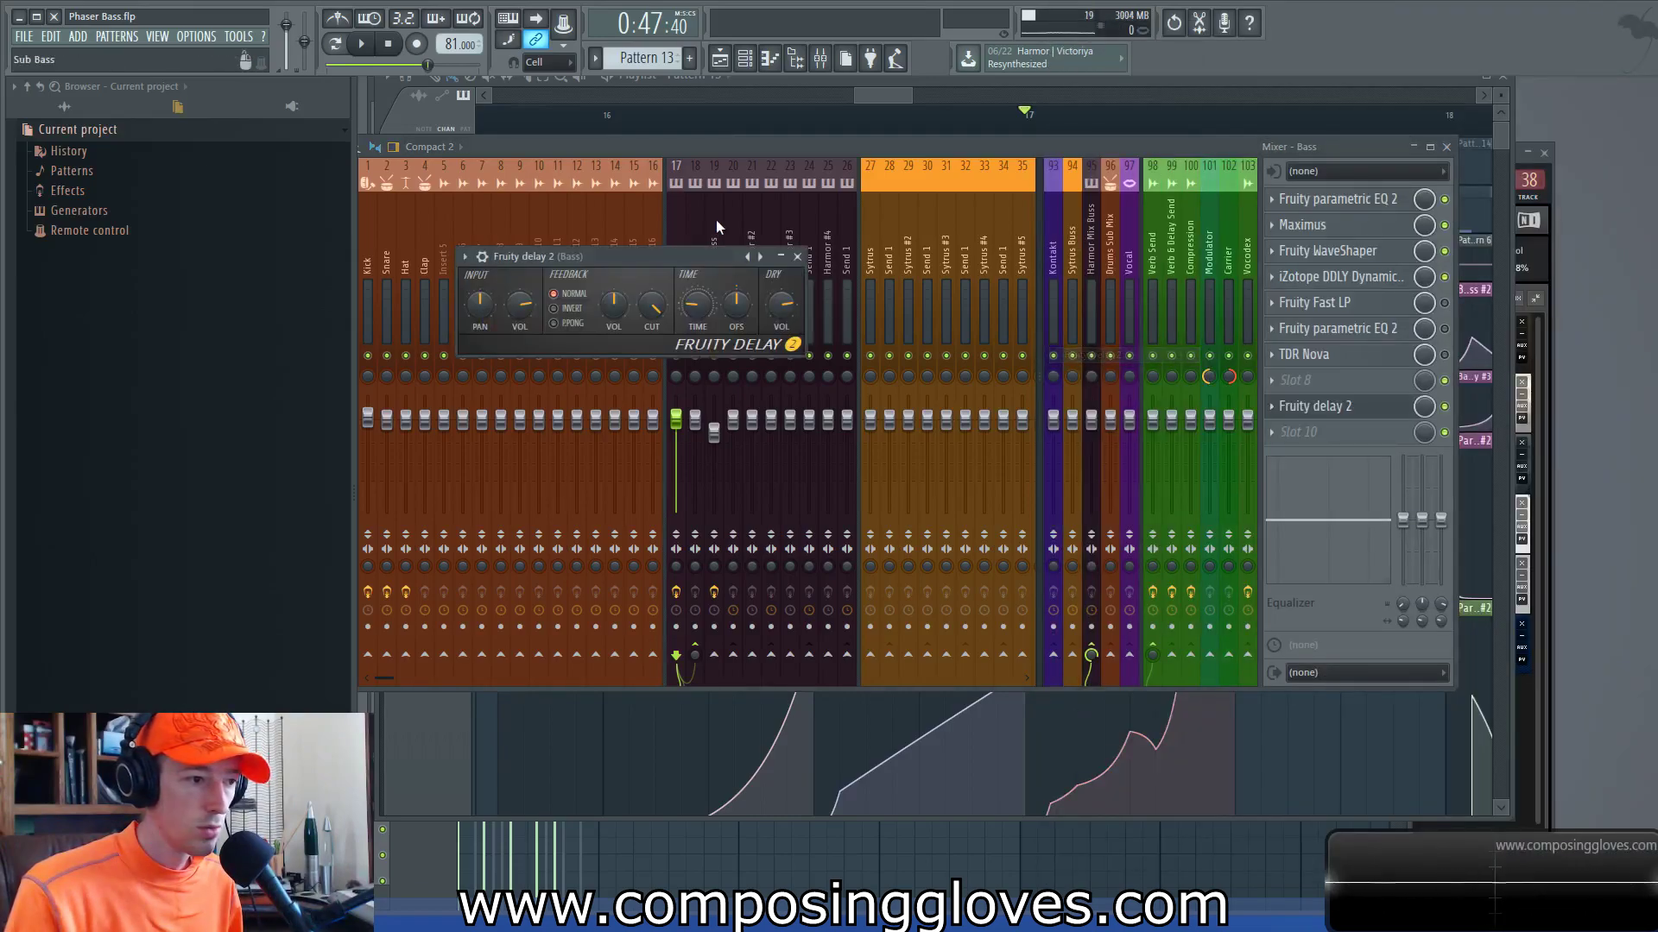
pyautogui.moveTo(680, 254); pyautogui.dragTo(790, 307)
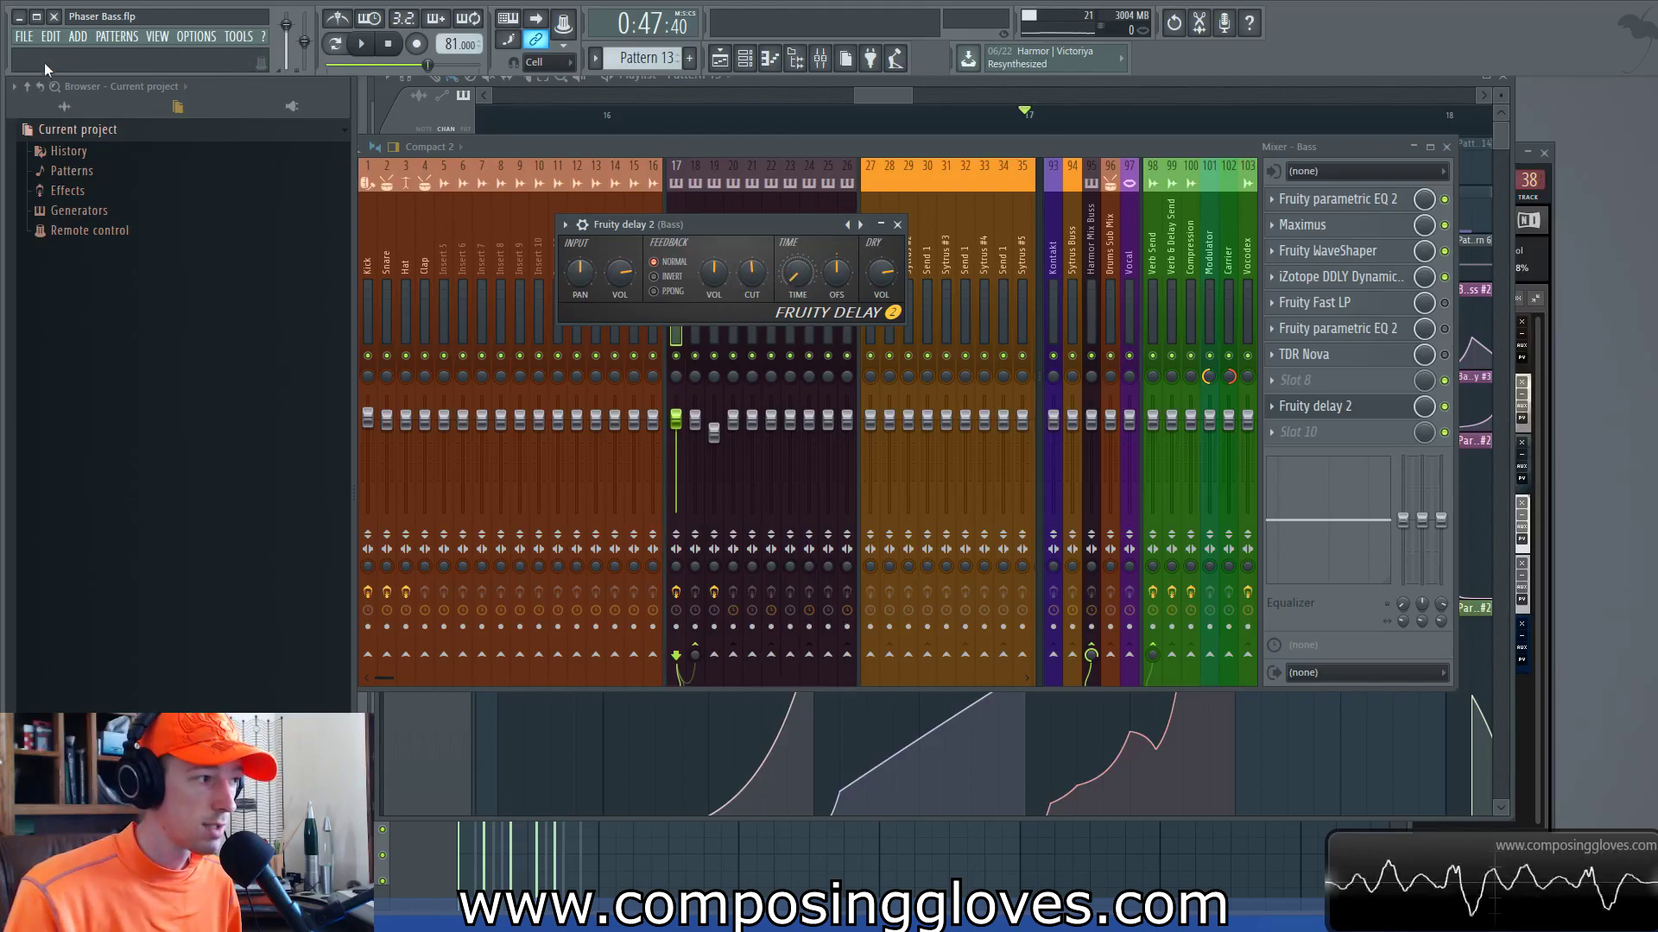
pyautogui.moveTo(802, 279); pyautogui.dragTo(801, 268)
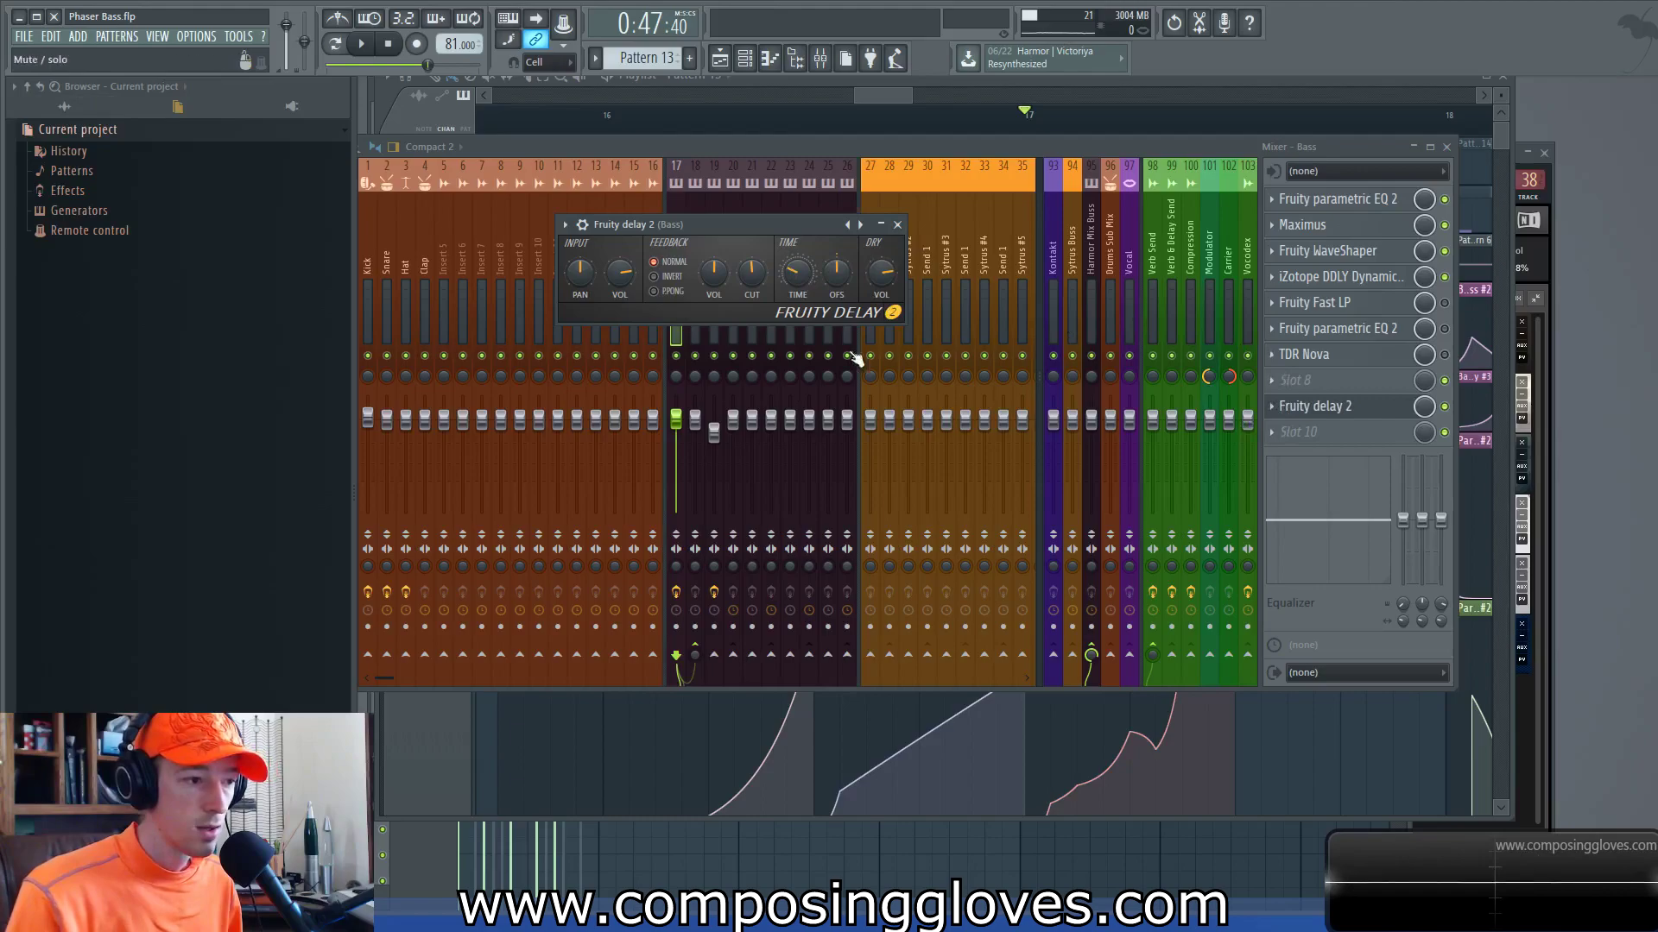
# Step: Remove Fruity Delay 2 from slot 9 of the Bass track
pyautogui.click(1272, 355)
pyautogui.click(1275, 376)
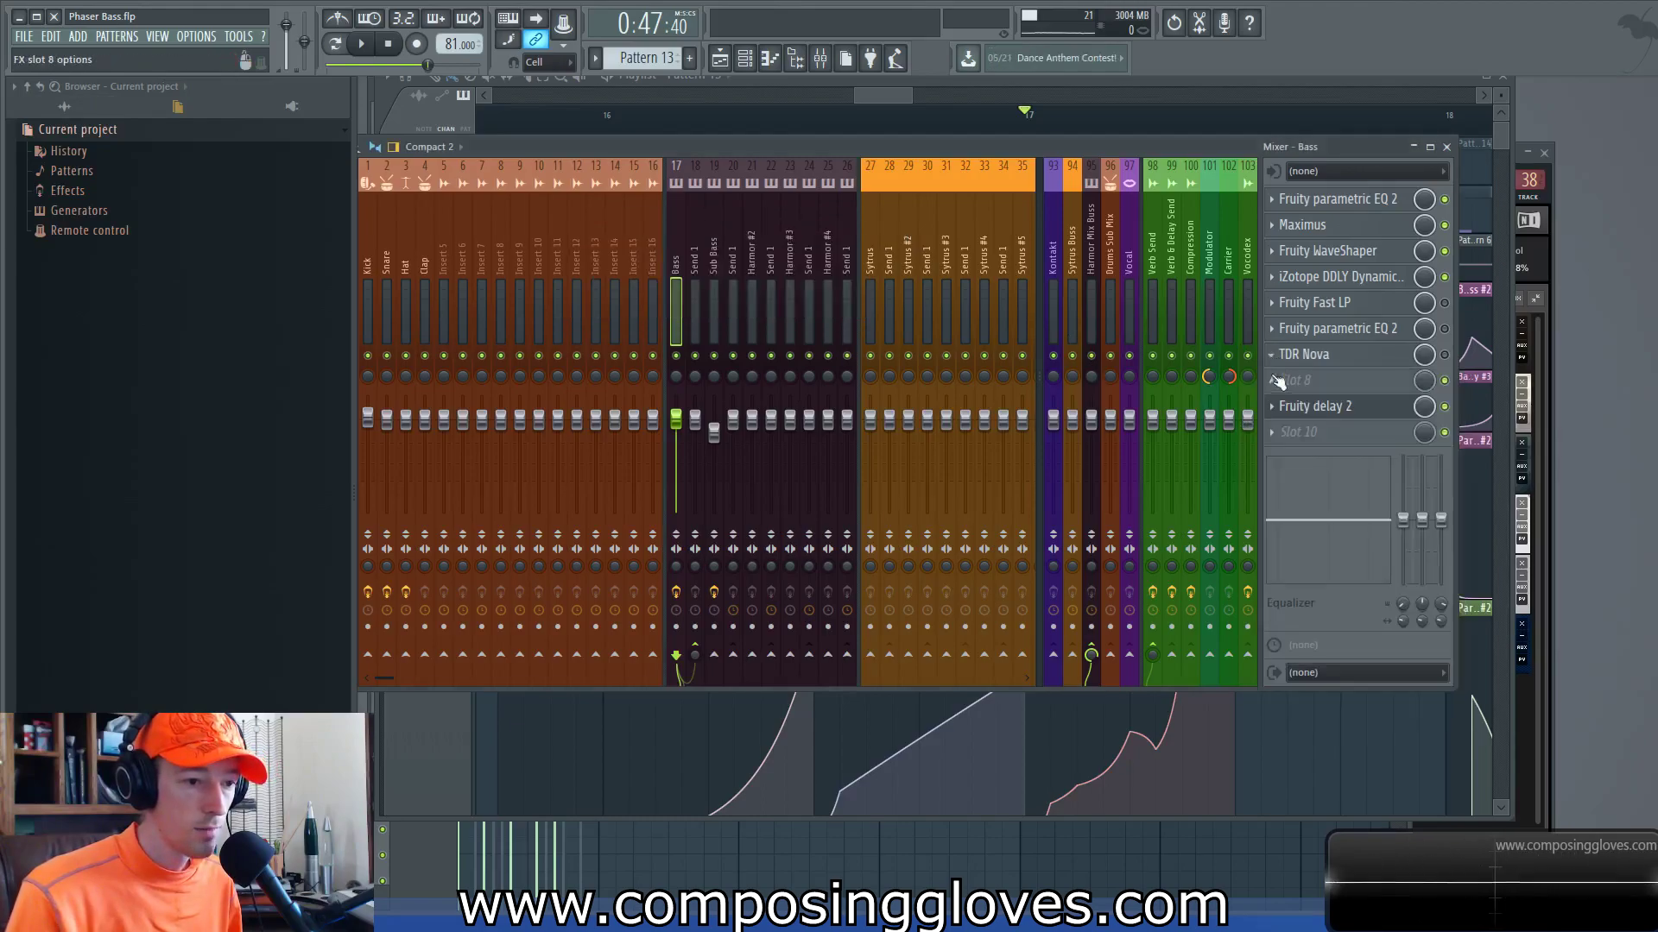
pyautogui.click(1271, 406)
pyautogui.moveTo(1307, 428)
pyautogui.click(1079, 53)
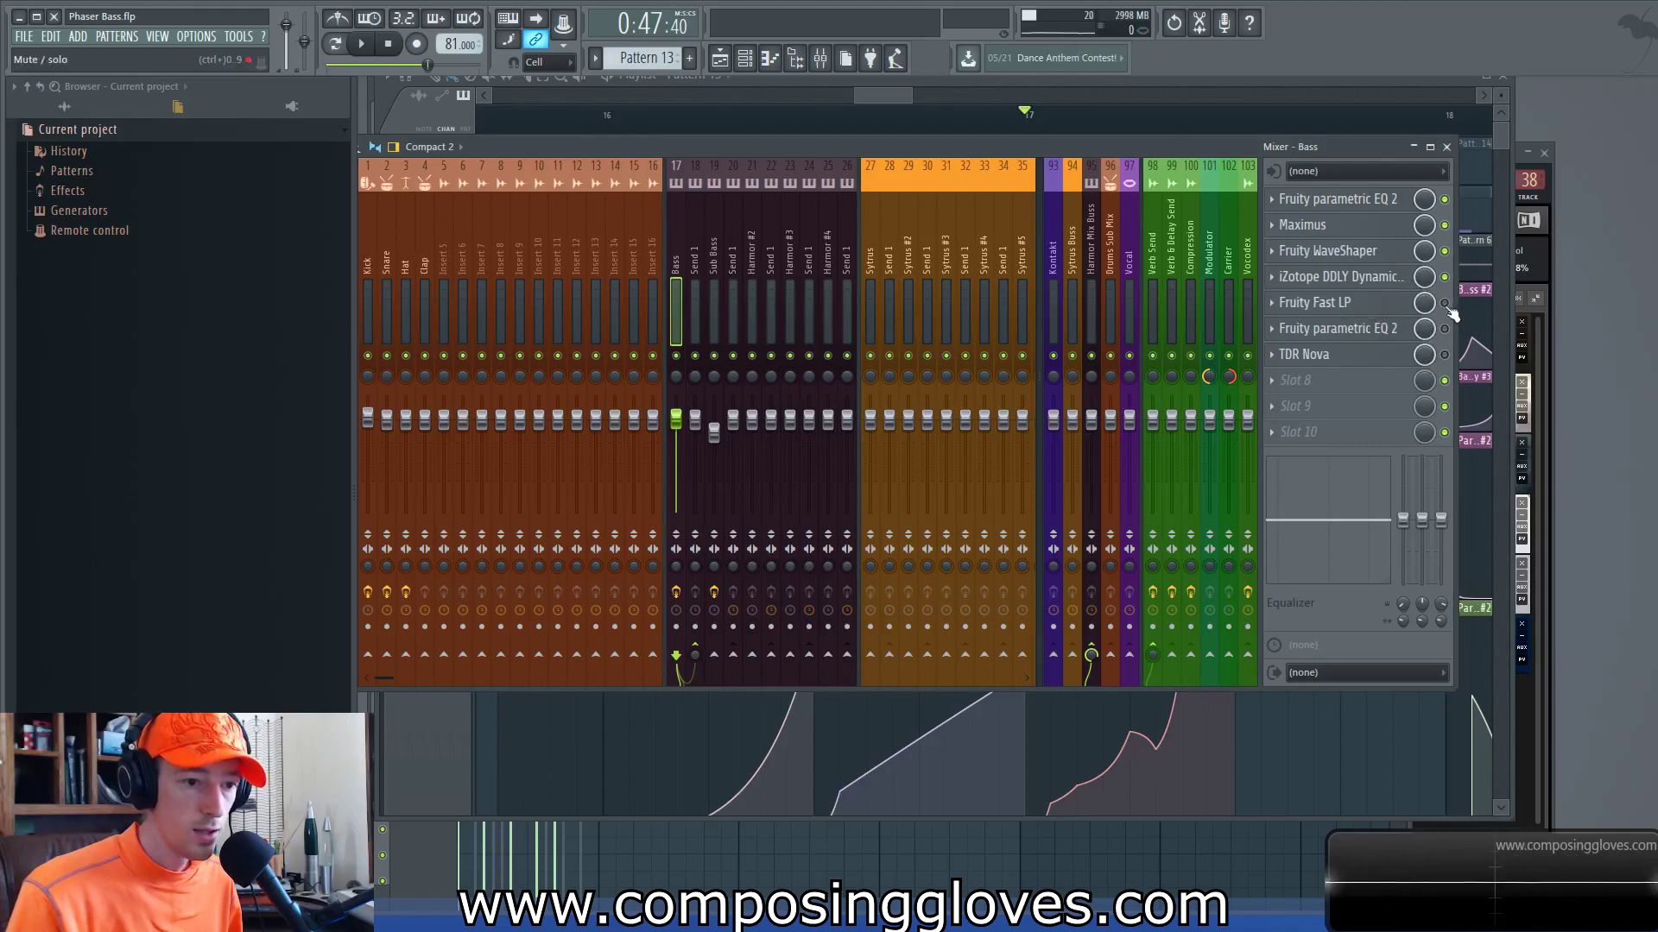
# Step: Review Fruity Fast LP on the Bass track and locate its cutoff automation clips in the playlist
pyautogui.click(1314, 302)
pyautogui.moveTo(879, 97); pyautogui.dragTo(702, 98)
pyautogui.scroll(-3, 894, 216)
pyautogui.scroll(3, 949, 265)
pyautogui.moveTo(1067, 247); pyautogui.dragTo(736, 231)
pyautogui.click(1030, 119)
pyautogui.scroll(-3, 1051, 190)
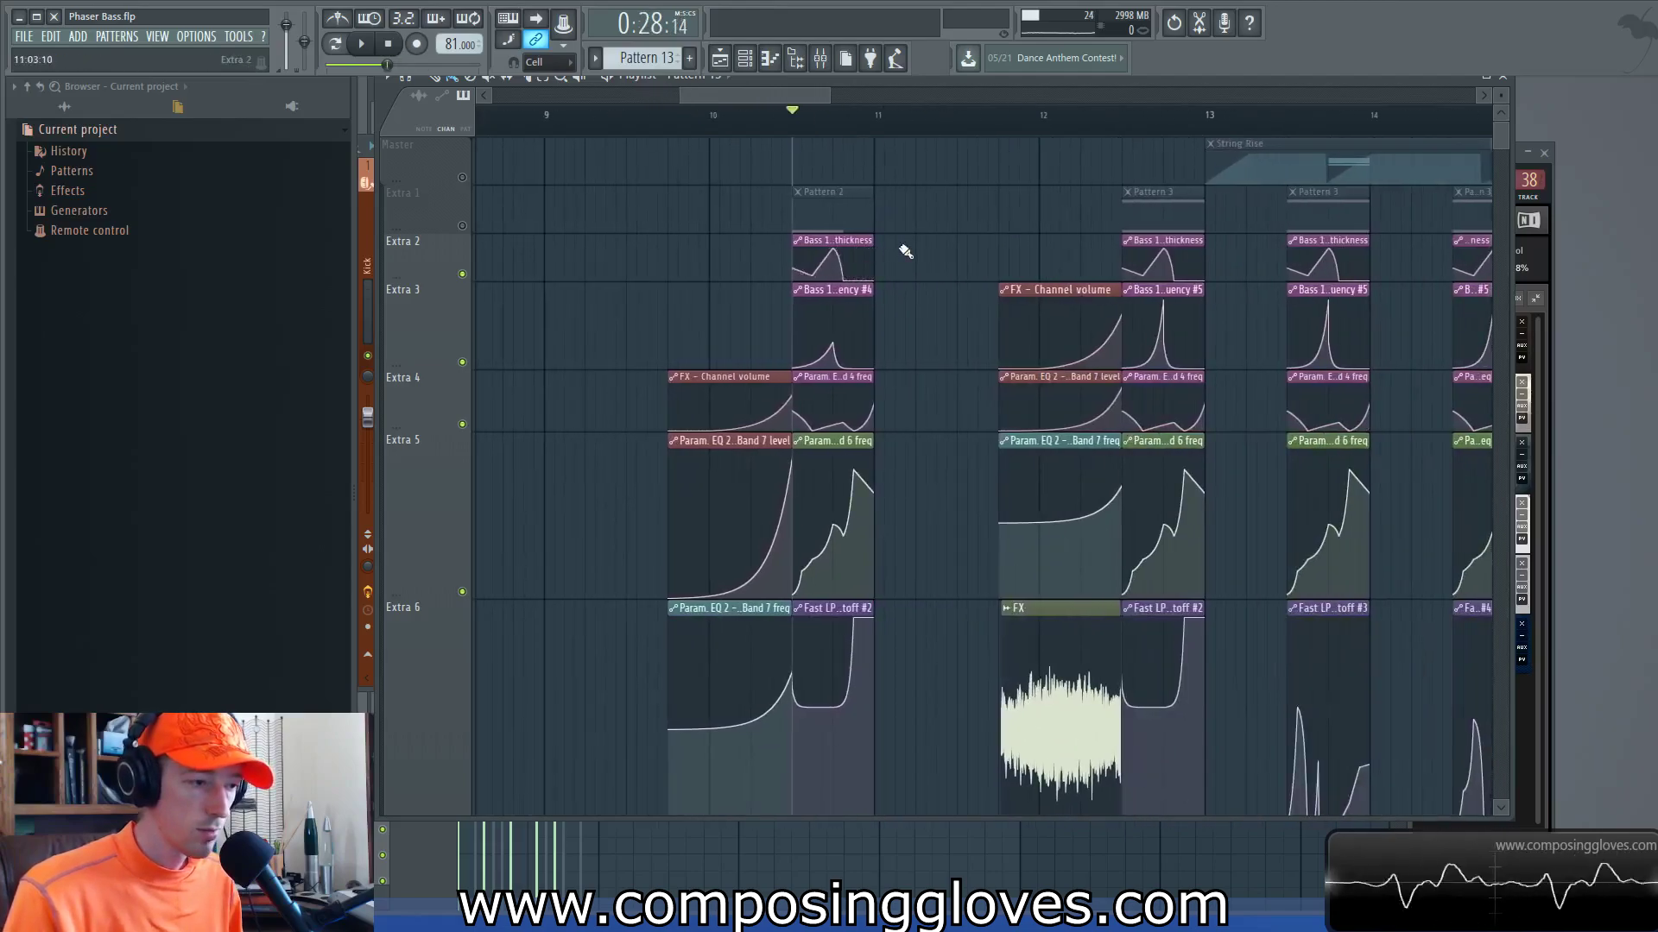
# Step: Play the bass phrase starting midway through bar 10 and examine the Fast LP cutoff automation on playlist track Extra 6
pyautogui.press('space')
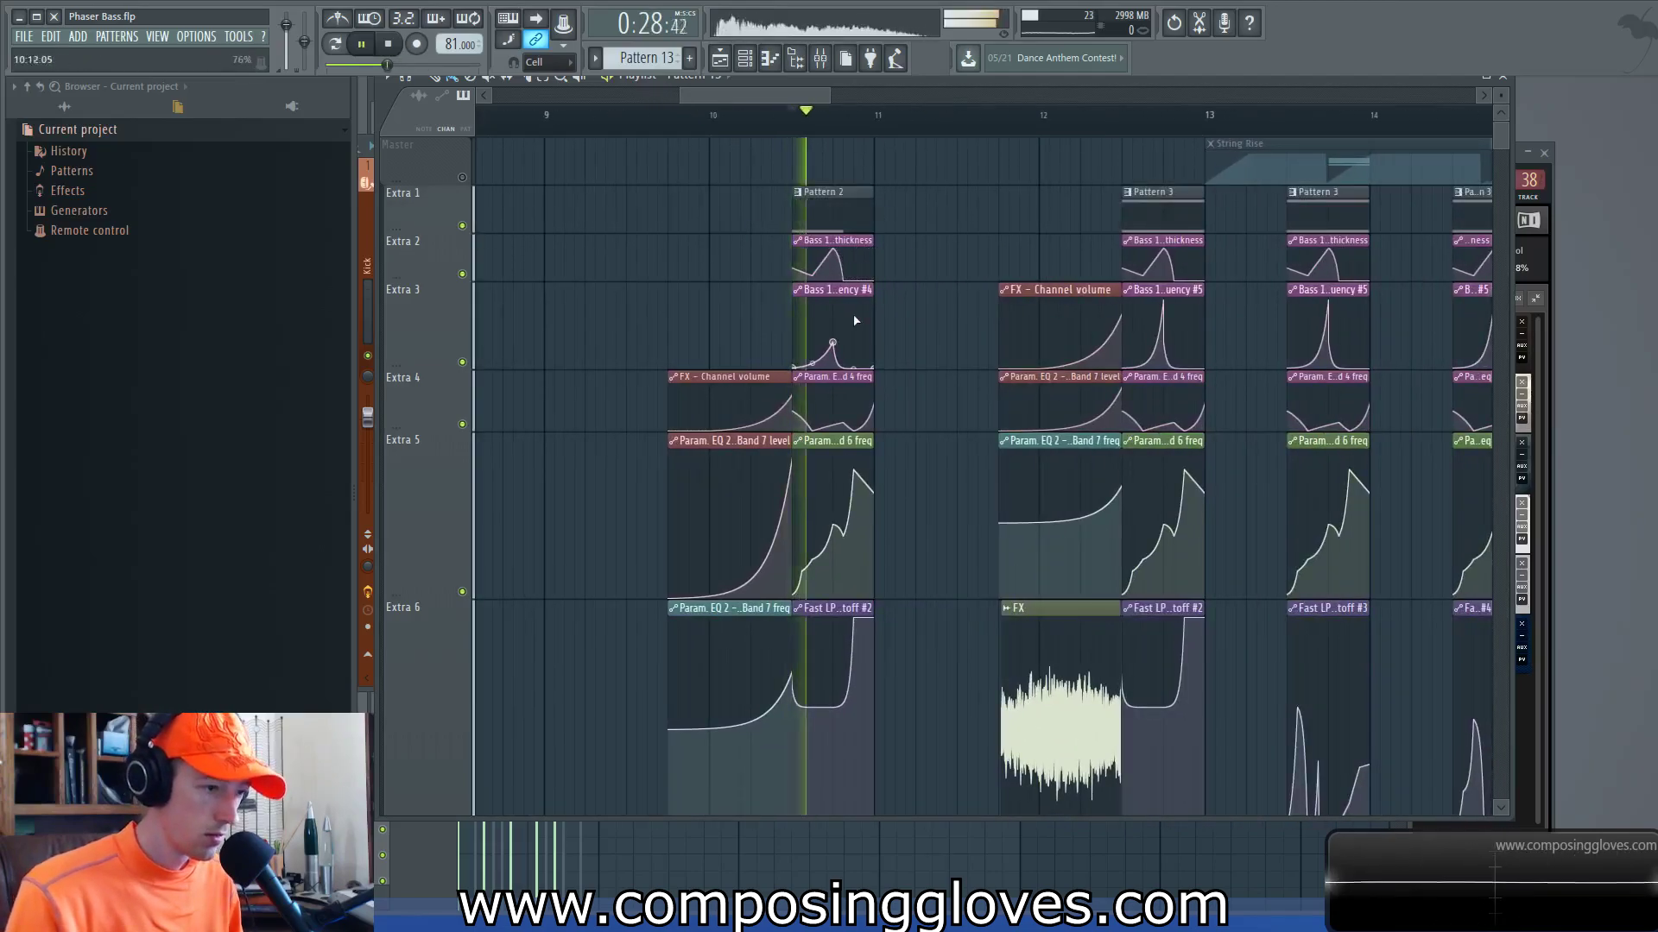
pyautogui.press('space')
pyautogui.scroll(-4, 772, 513)
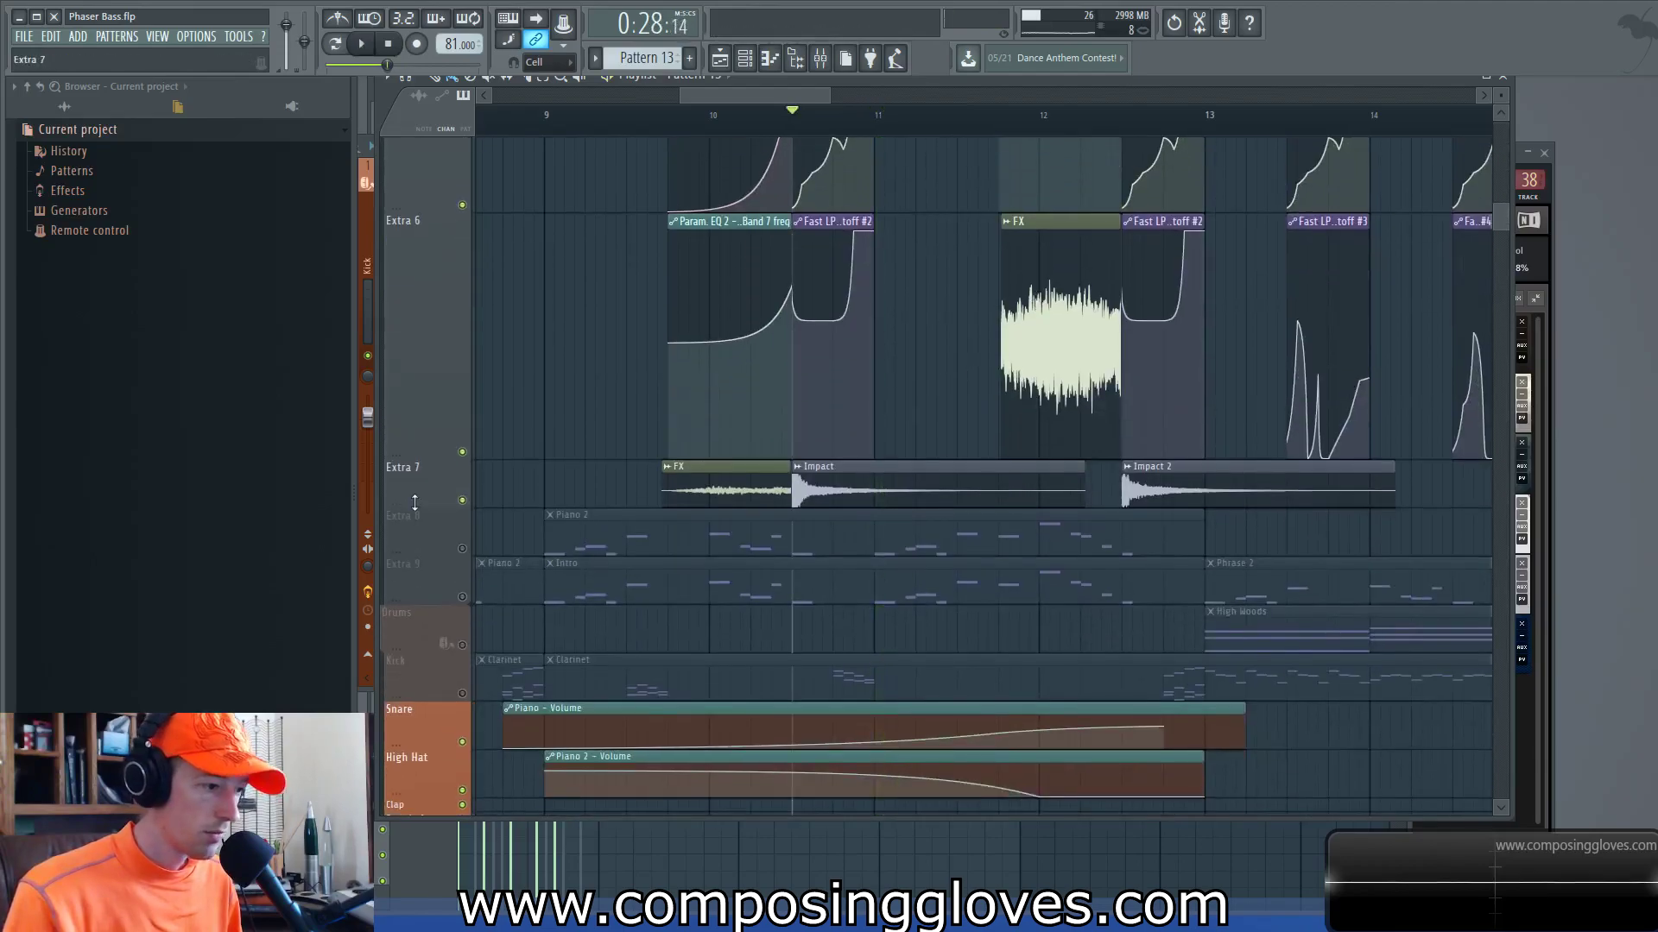
pyautogui.press('space')
pyautogui.scroll(3, 944, 380)
pyautogui.press('space')
pyautogui.press('space')
pyautogui.press('space')
# Step: Review Fruity Fast LP's cutoff and resonance on the Bass track and browse the effects available for slot 8
pyautogui.click(825, 66)
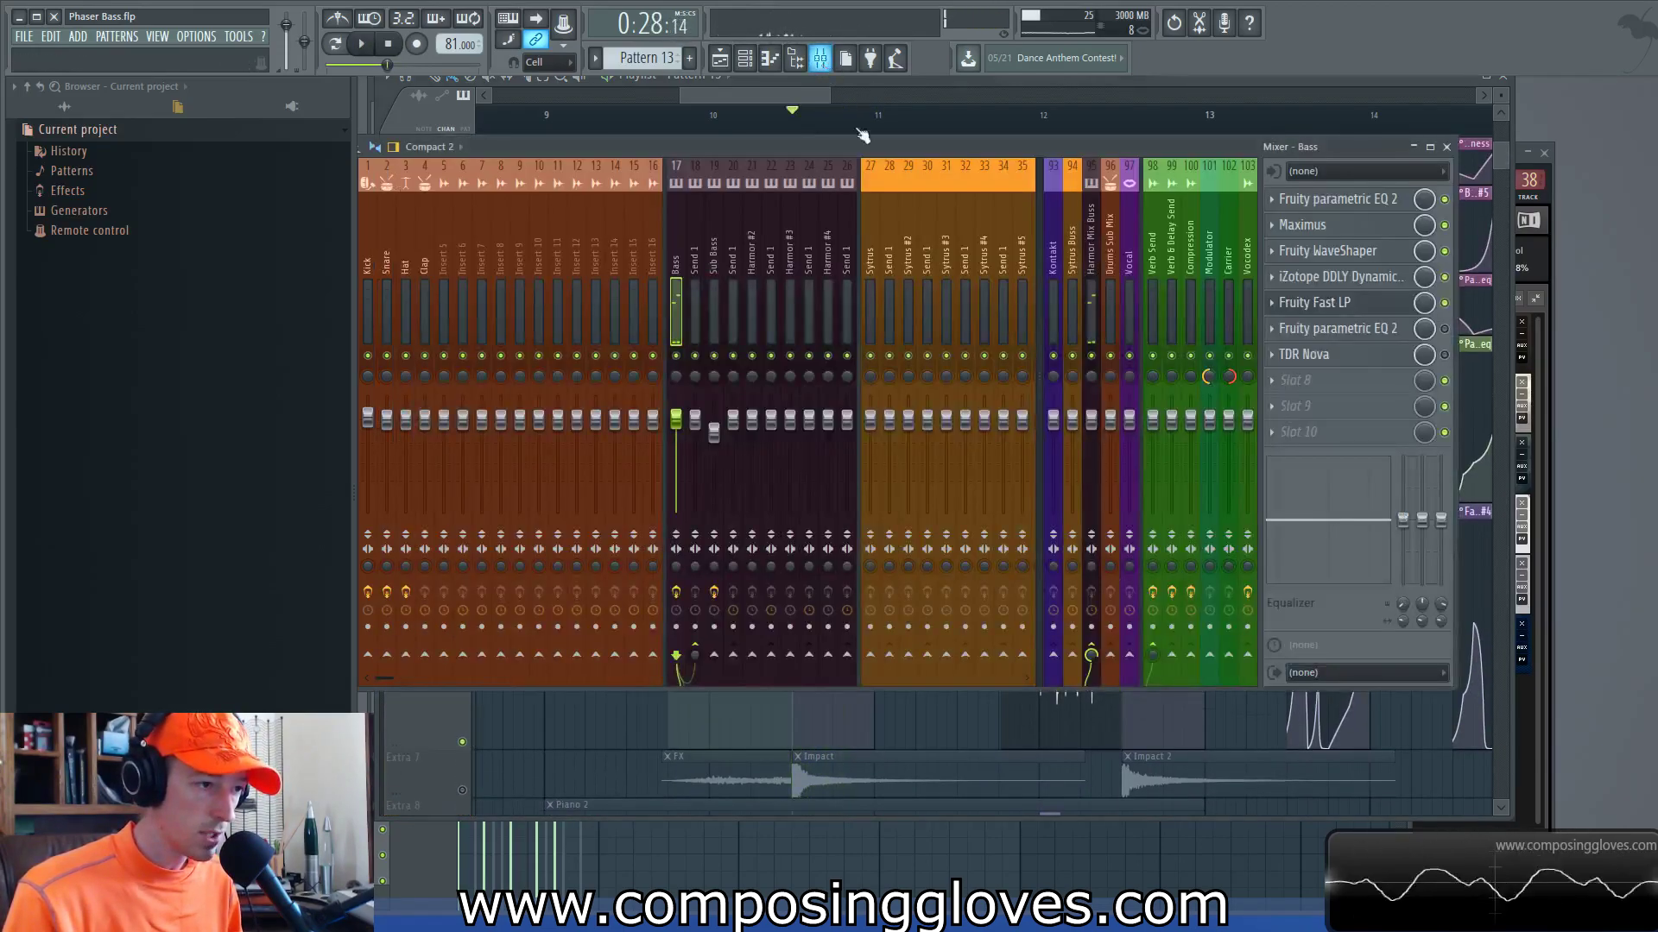
pyautogui.click(1341, 309)
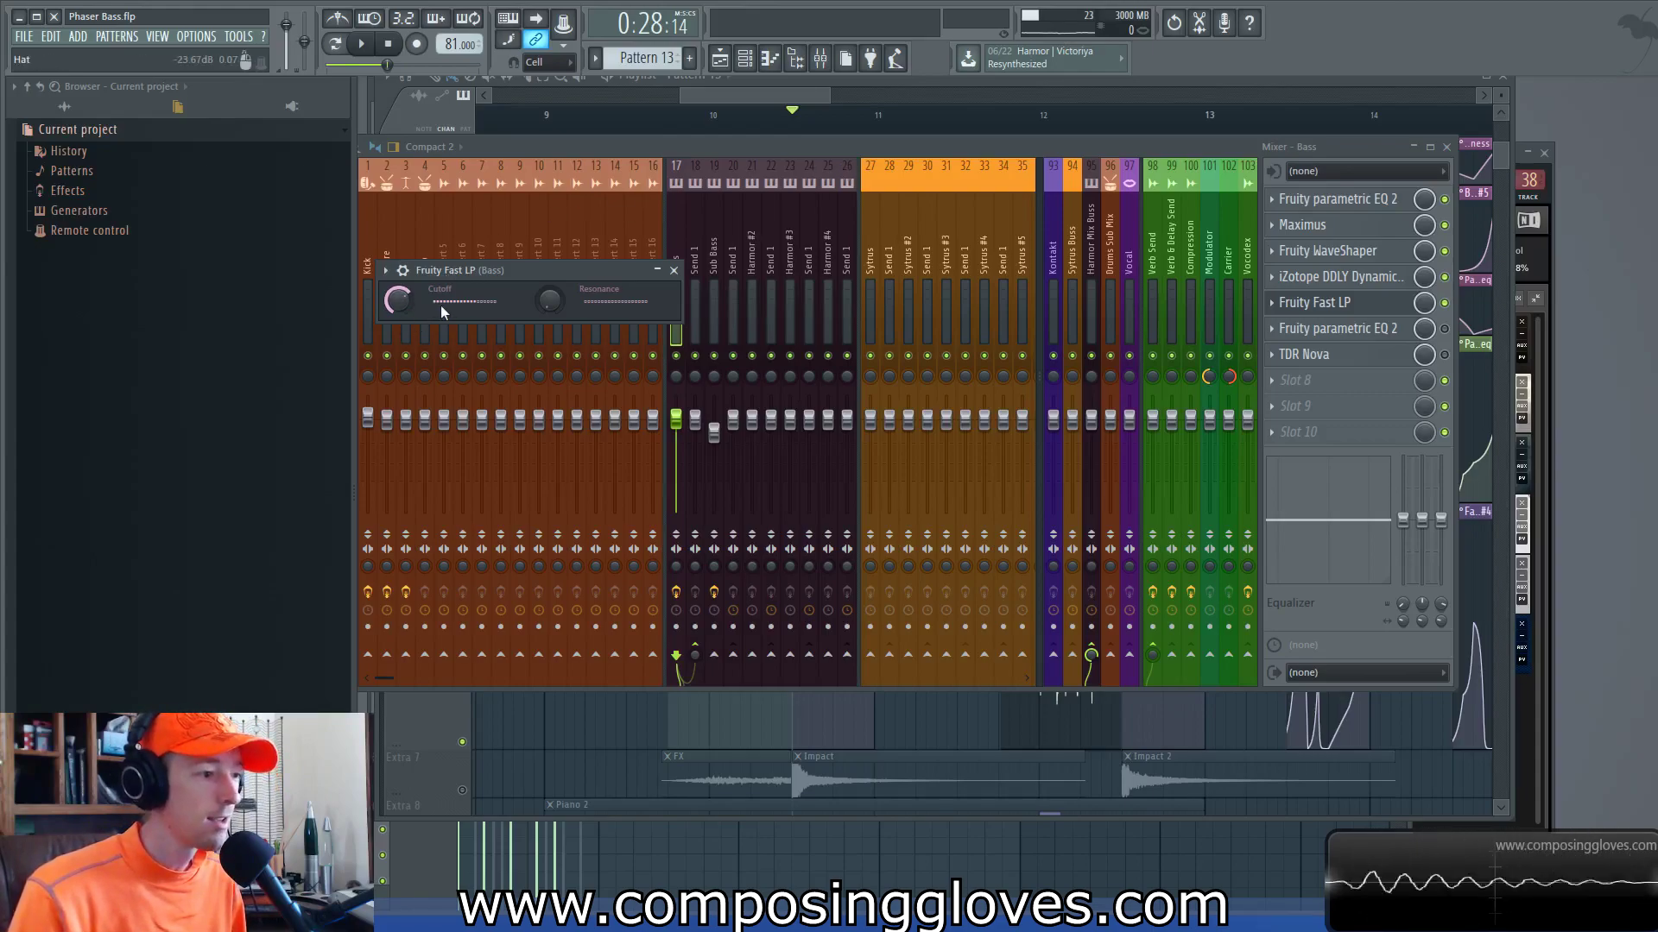
pyautogui.click(674, 270)
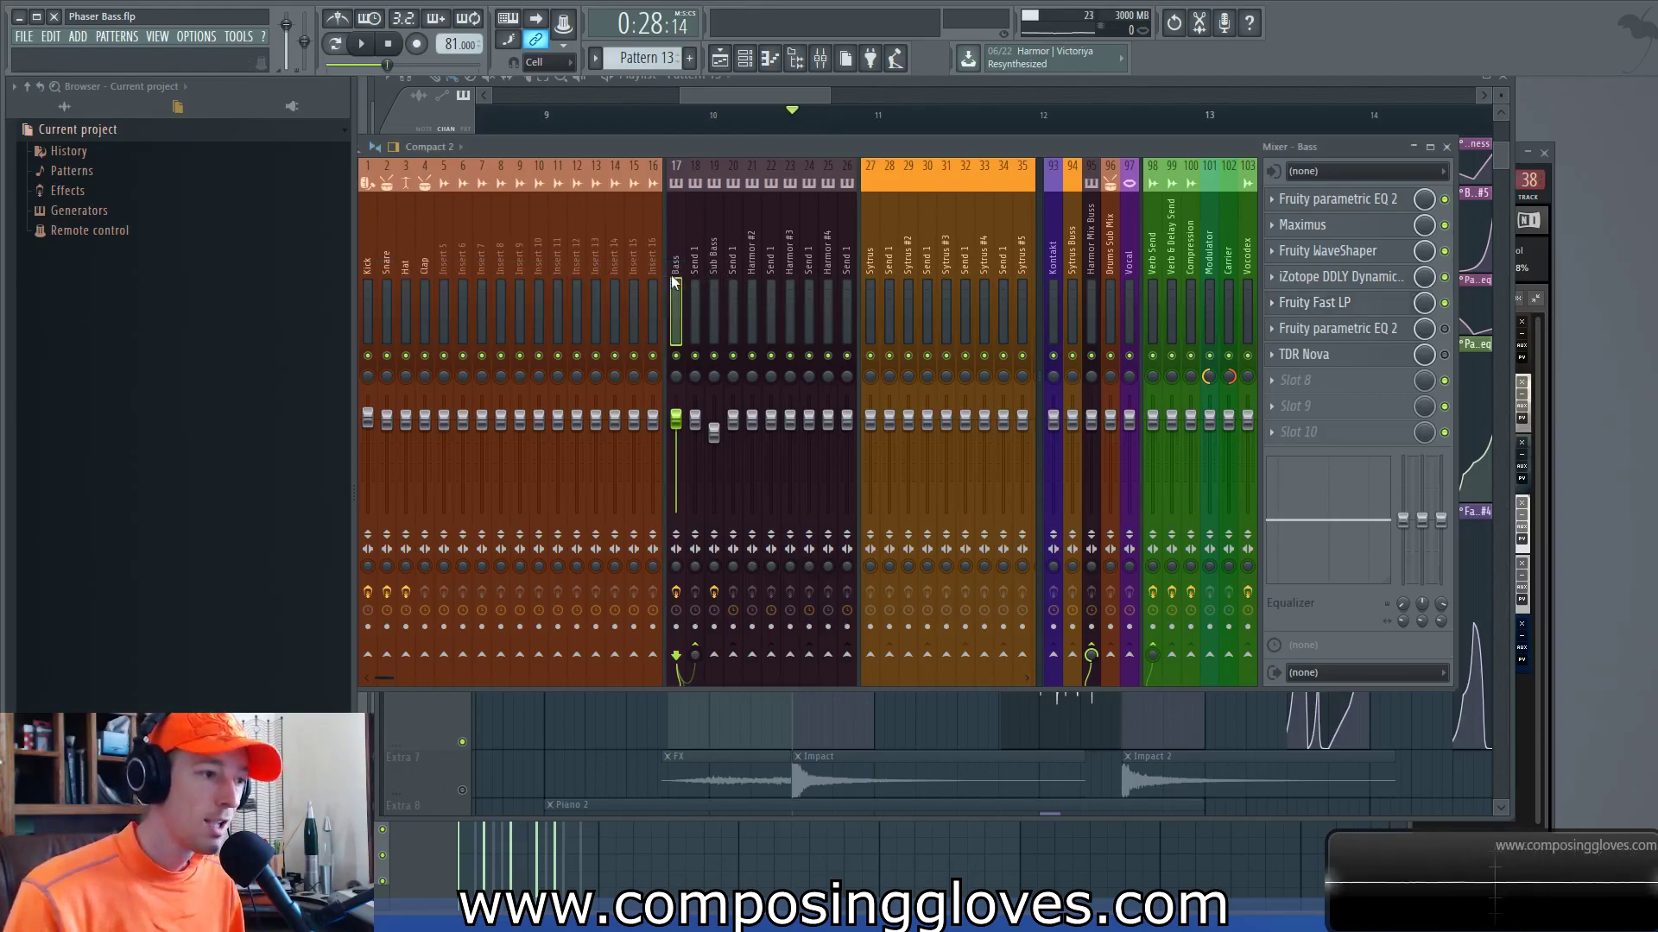
pyautogui.click(759, 98)
pyautogui.click(821, 69)
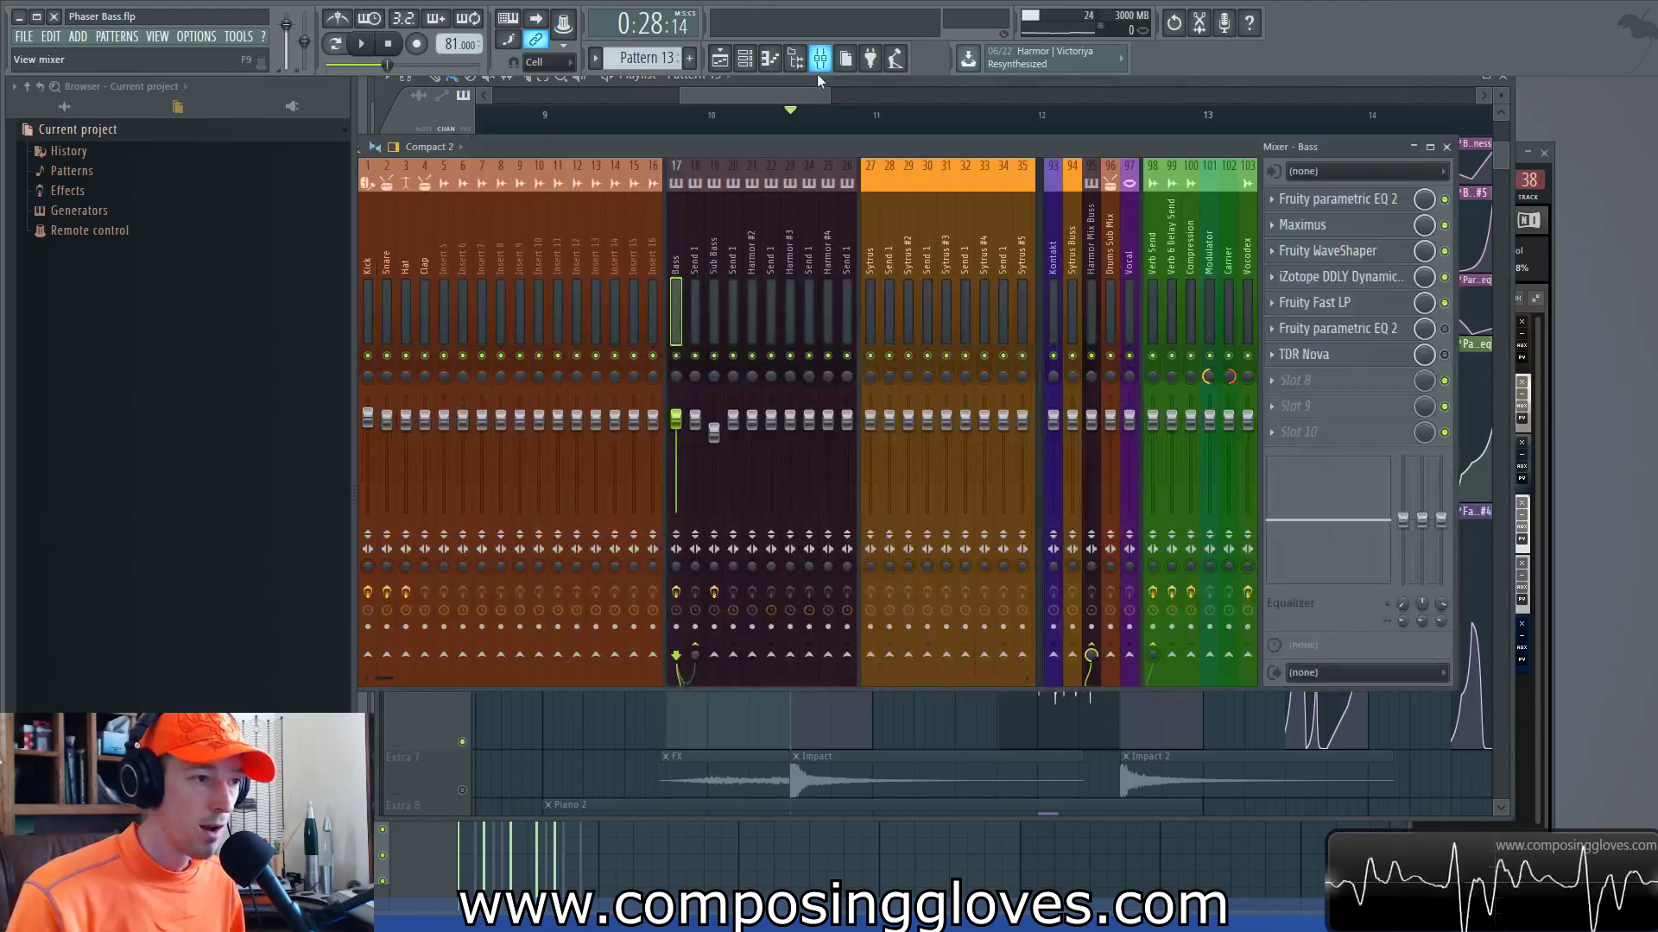
pyautogui.click(1284, 381)
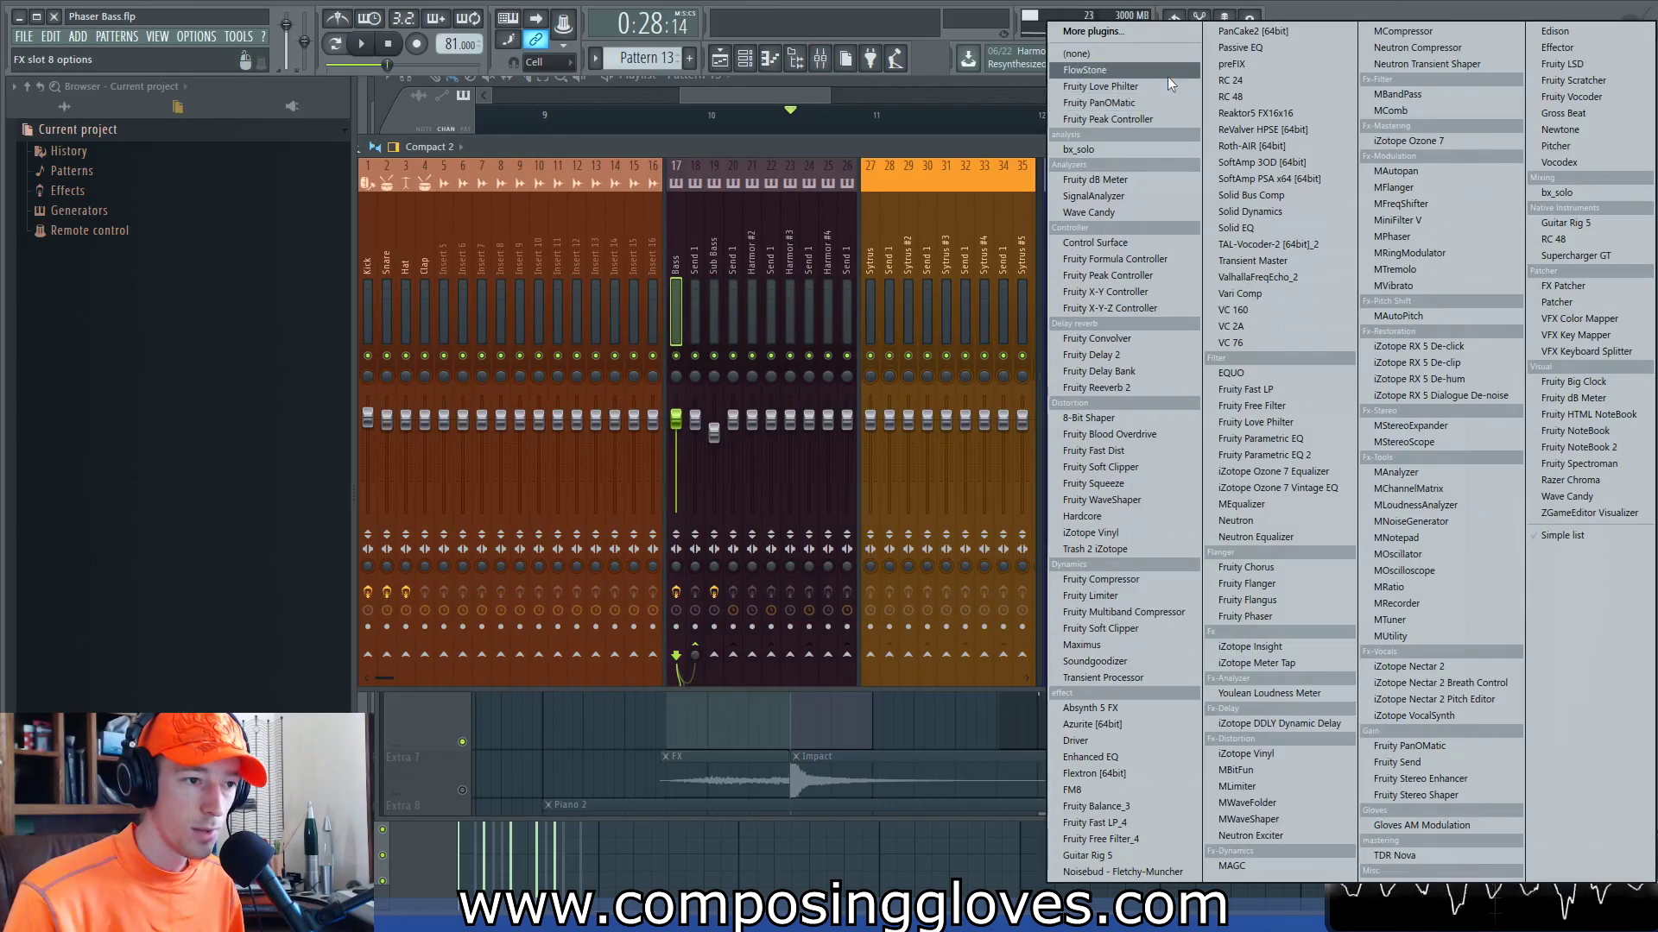
pyautogui.click(961, 154)
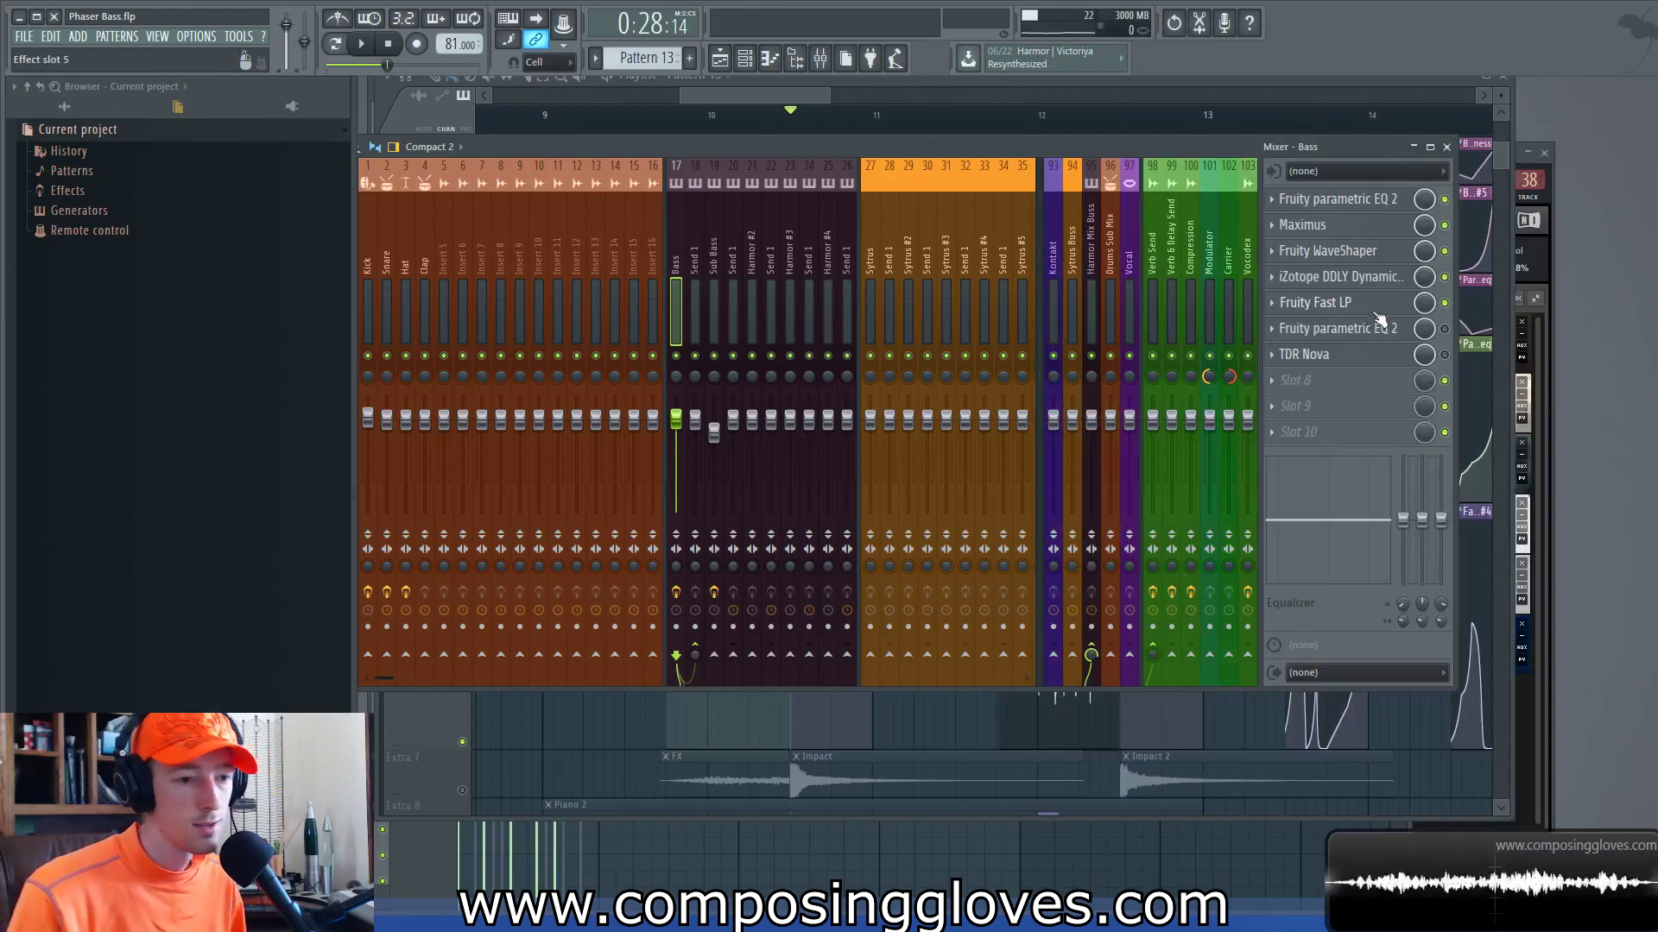
# Step: Examine the Cutoff #2 curve in the second half of bar 10 up close while playing that phrase
pyautogui.click(784, 96)
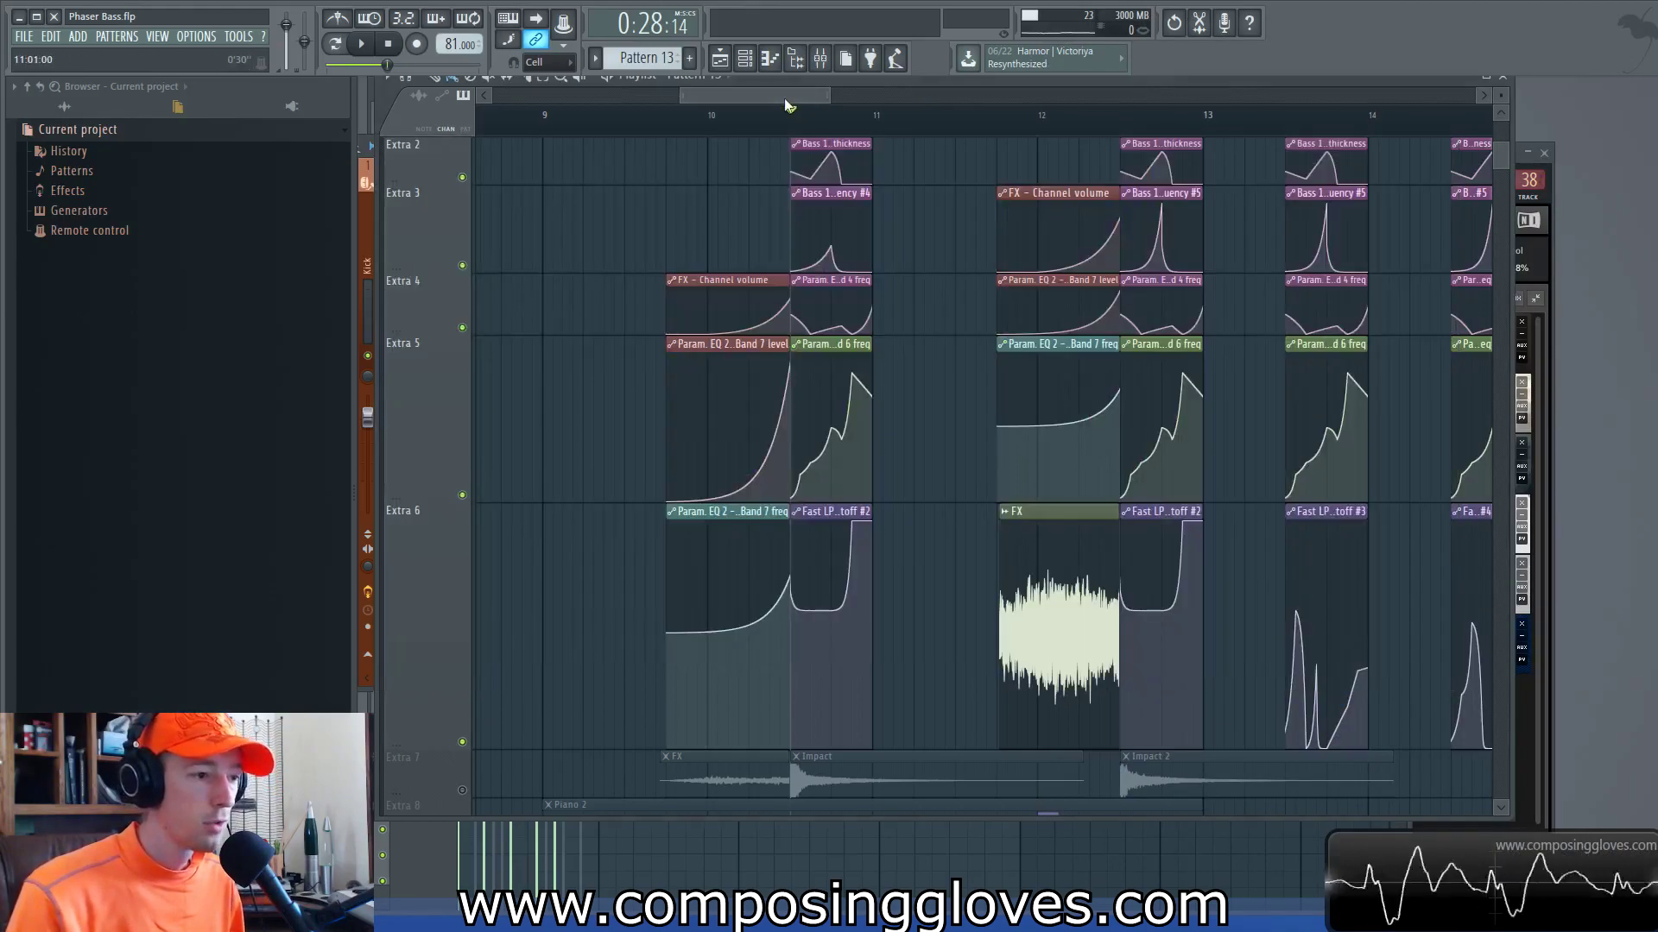
pyautogui.scroll(3, 896, 261)
pyautogui.moveTo(896, 327); pyautogui.dragTo(930, 311)
pyautogui.click(820, 58)
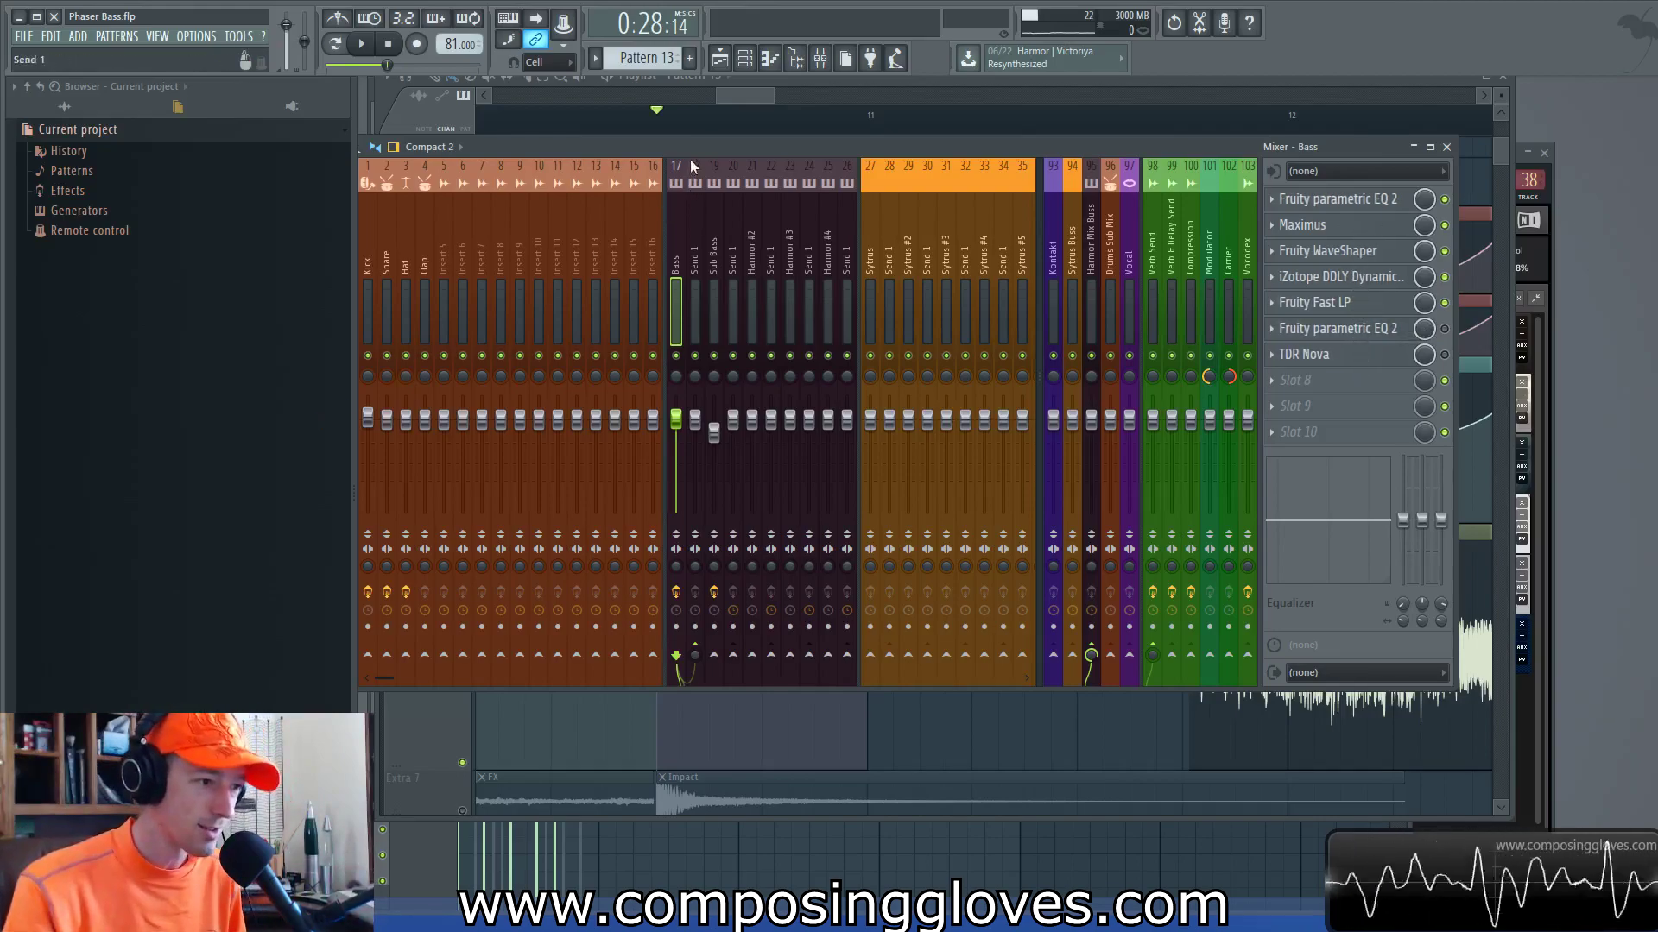
pyautogui.click(734, 94)
pyautogui.press('space')
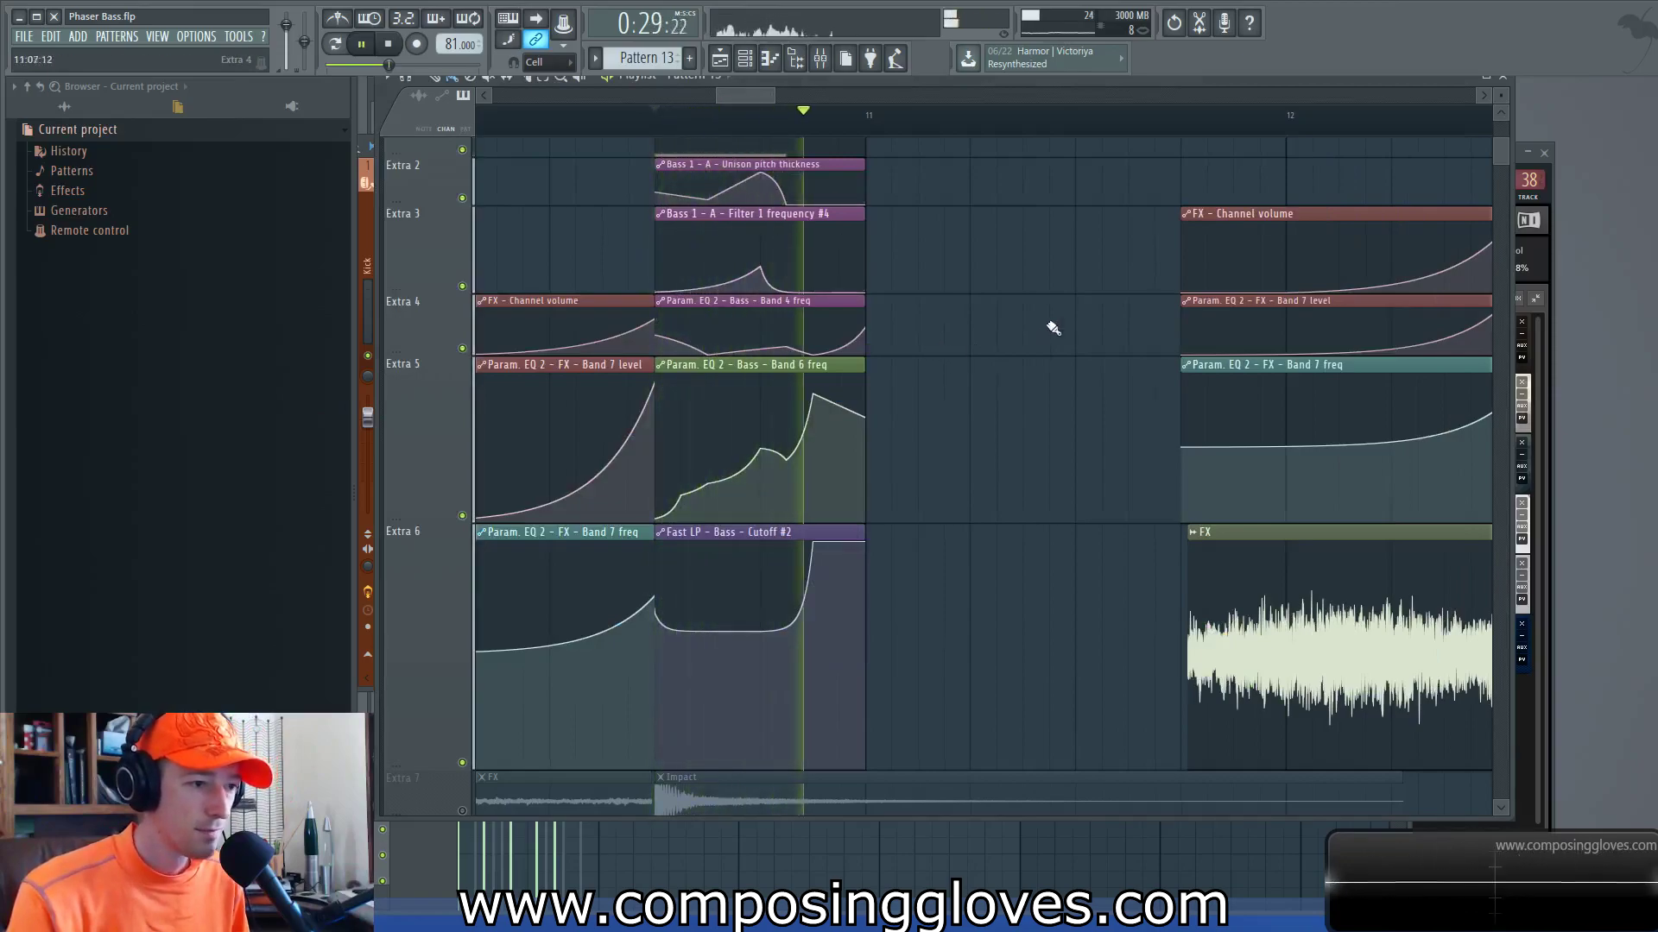
# Step: Play the arrangement from the first Pattern 3 clip midway through bar 12, comparing its cutoff automation with the following clips
pyautogui.moveTo(1255, 281); pyautogui.dragTo(987, 326)
pyautogui.scroll(-5, 984, 325)
pyautogui.click(1066, 117)
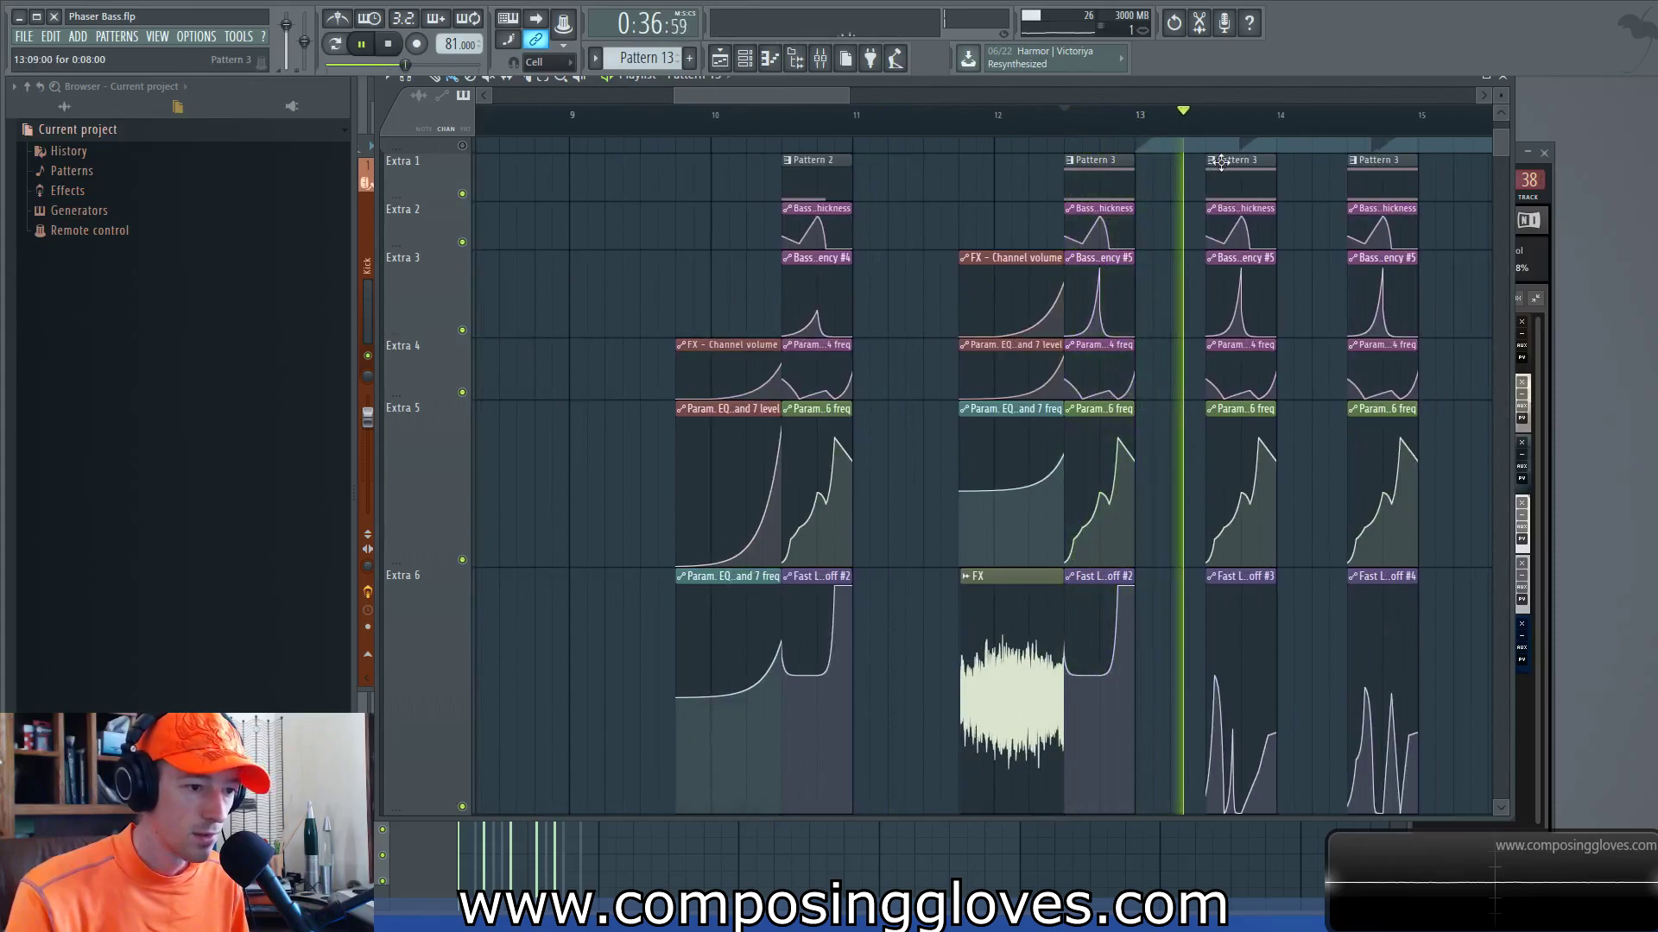
pyautogui.press('space')
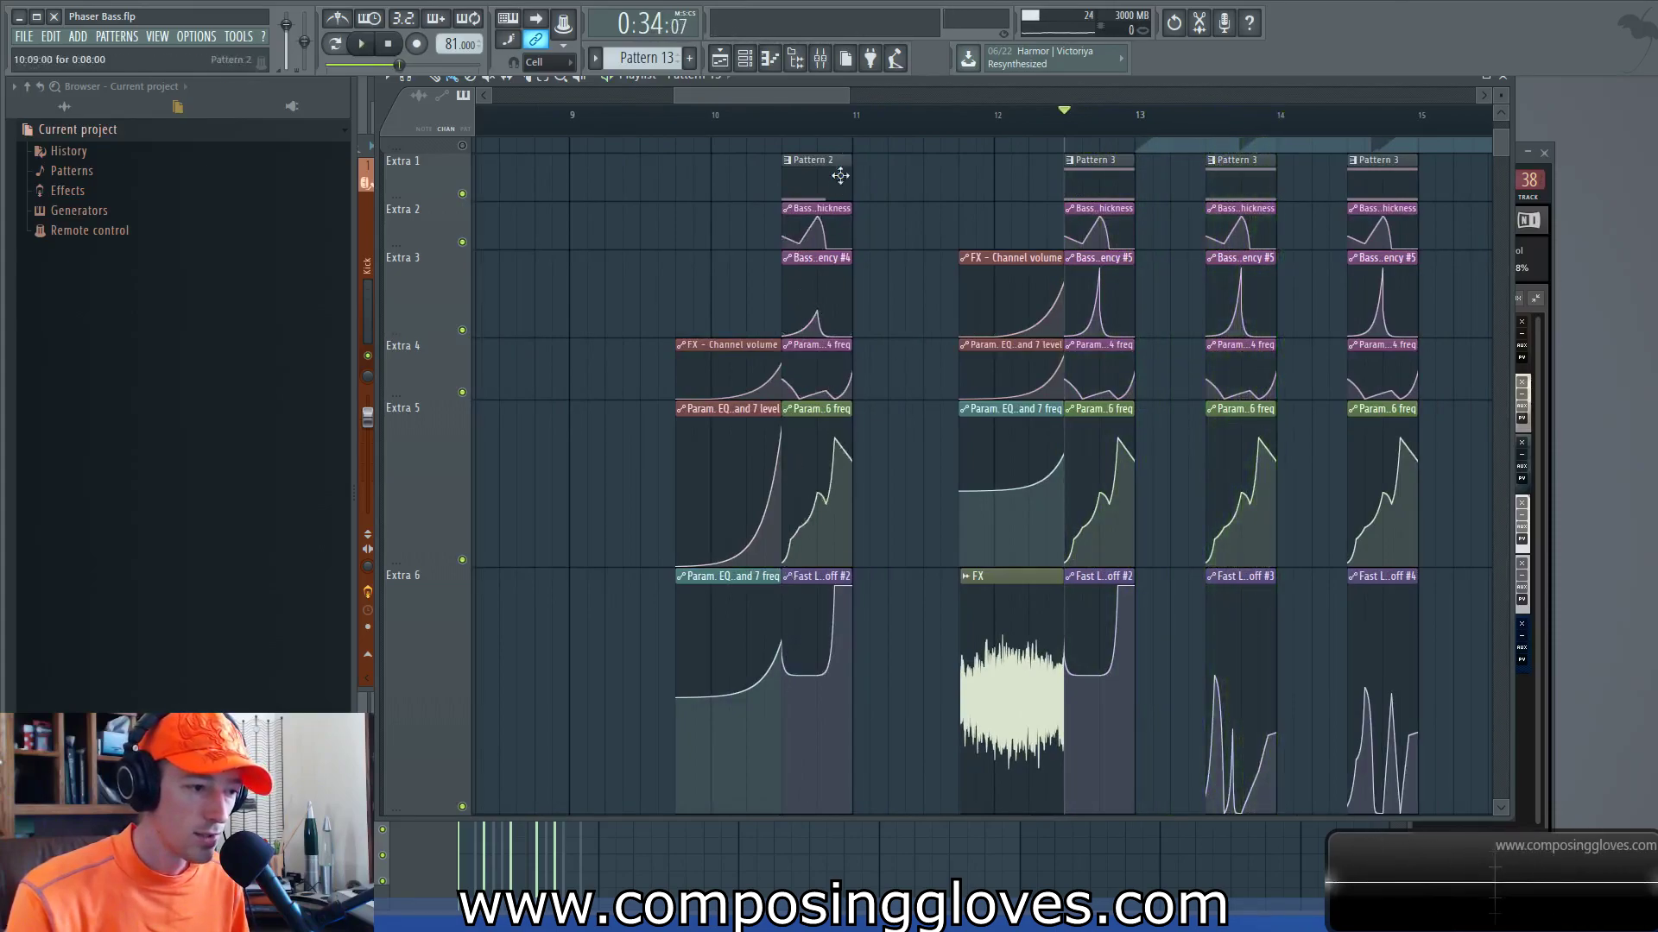
# Step: Play the arrangement from the Pattern 4 clip midway through bar 16 to hear its rising cutoff automation
pyautogui.moveTo(1202, 313); pyautogui.dragTo(649, 447)
pyautogui.click(1074, 115)
pyautogui.press('space')
pyautogui.moveTo(1259, 323); pyautogui.dragTo(1085, 294)
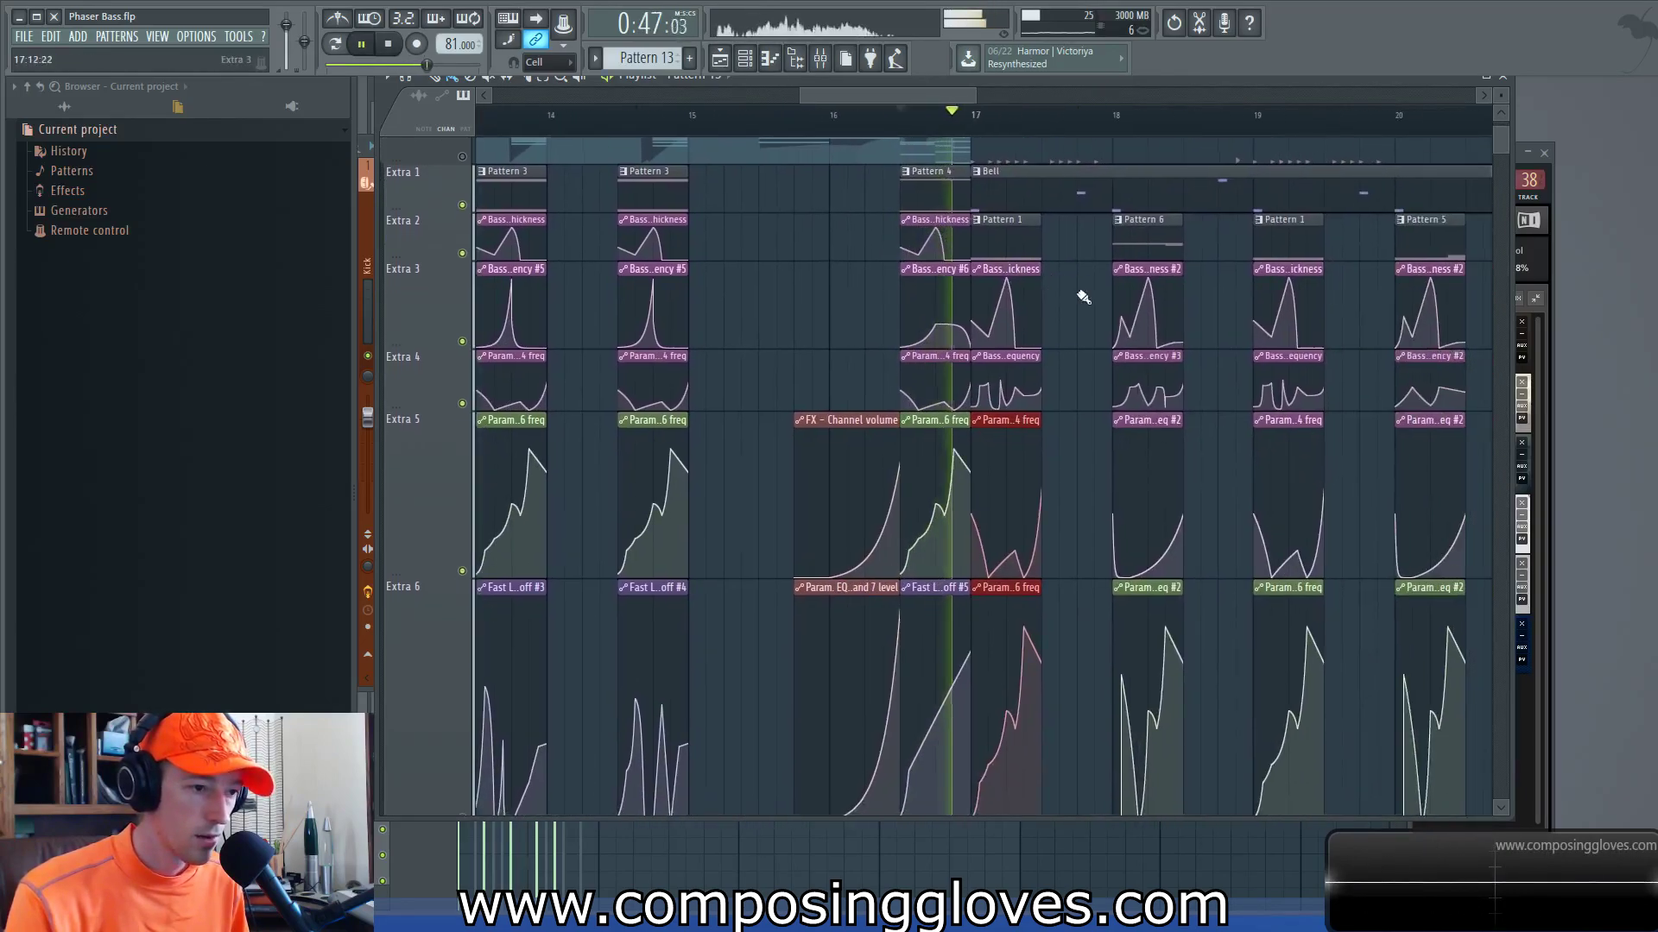
pyautogui.press('space')
# Step: Inspect Pattern 4's C4 and C2 notes in the piano roll and return to the playlist
pyautogui.doubleClick(943, 185)
pyautogui.moveTo(585, 308); pyautogui.dragTo(625, 416)
pyautogui.scroll(-12, 621, 384)
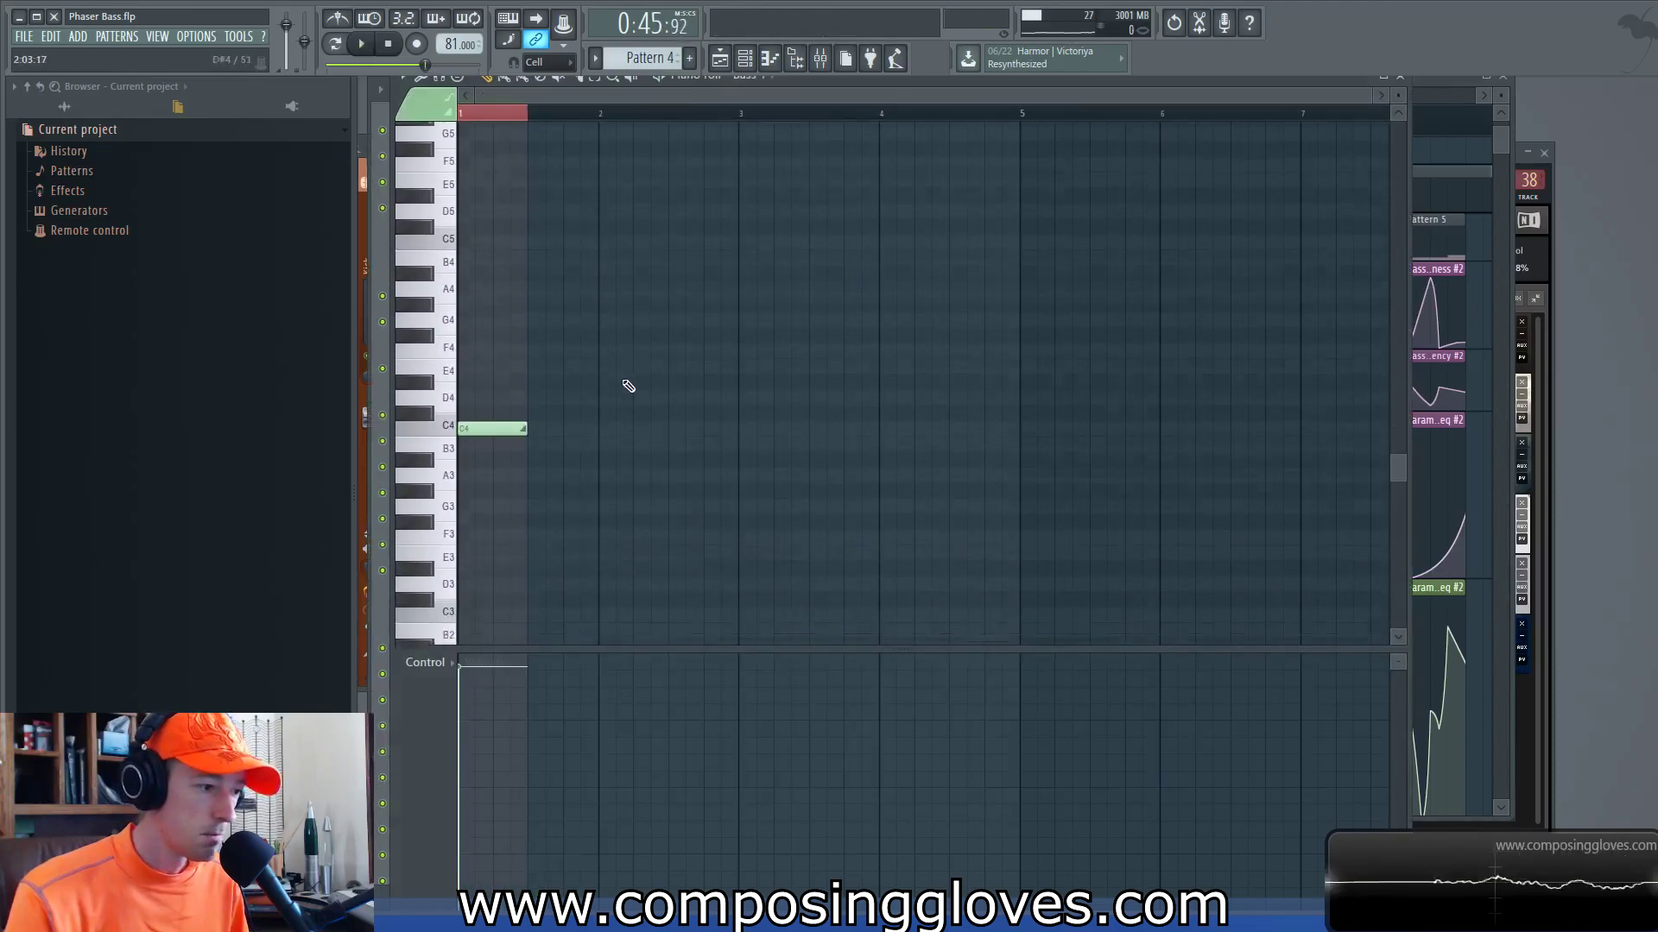
pyautogui.scroll(1, 504, 569)
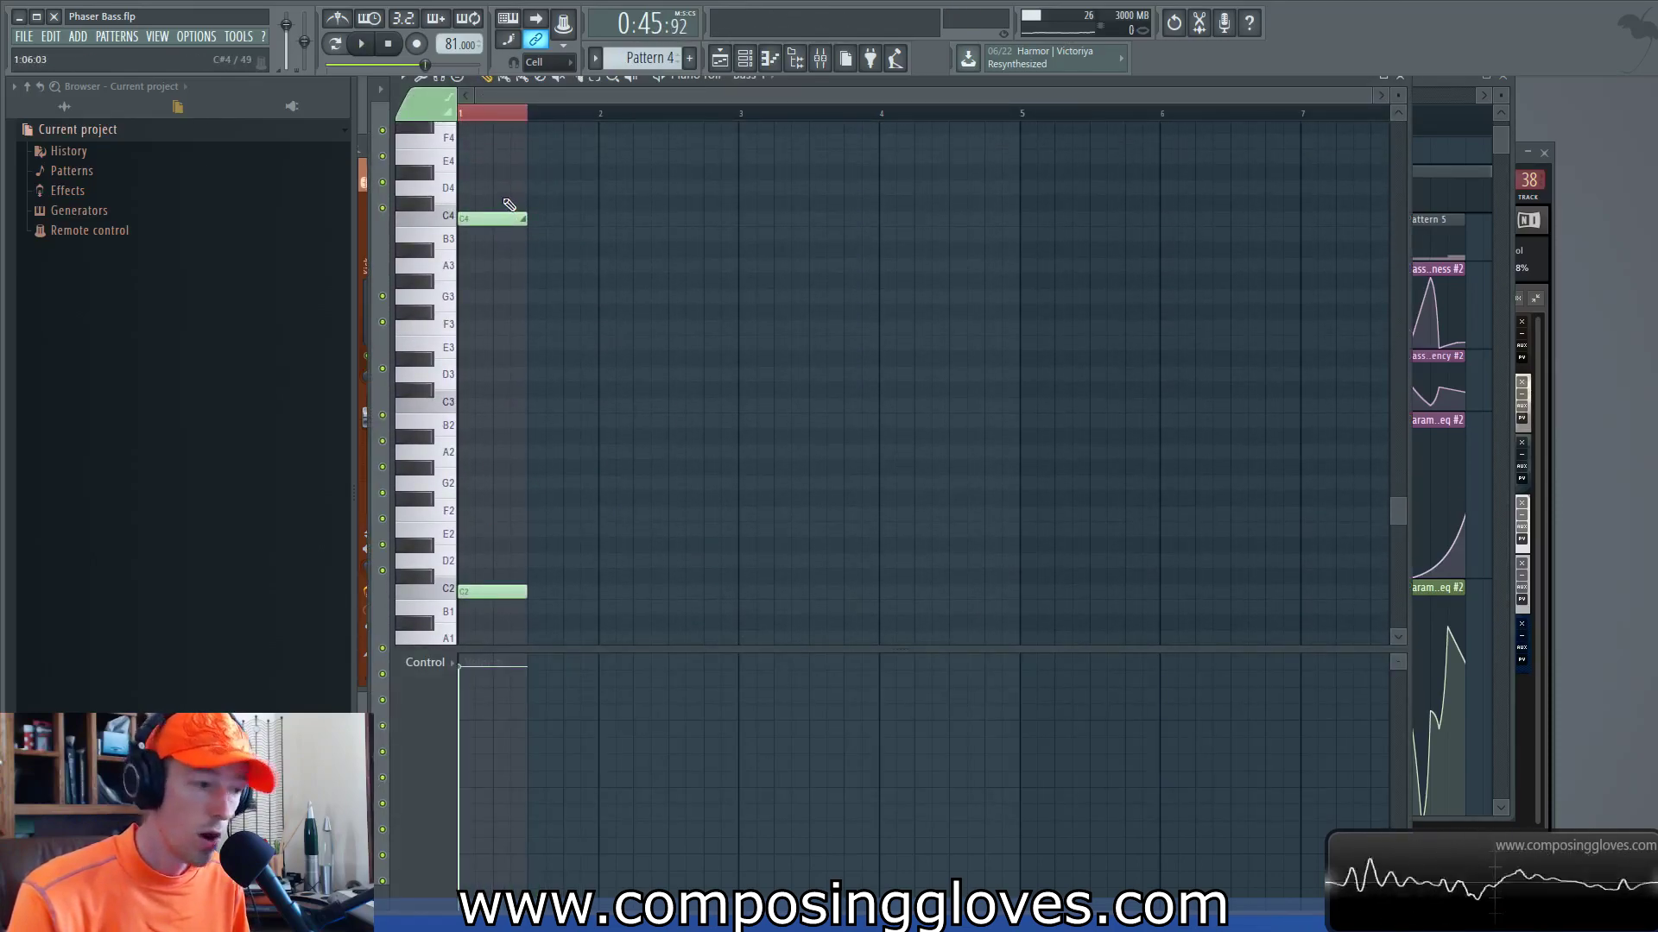
pyautogui.click(1437, 78)
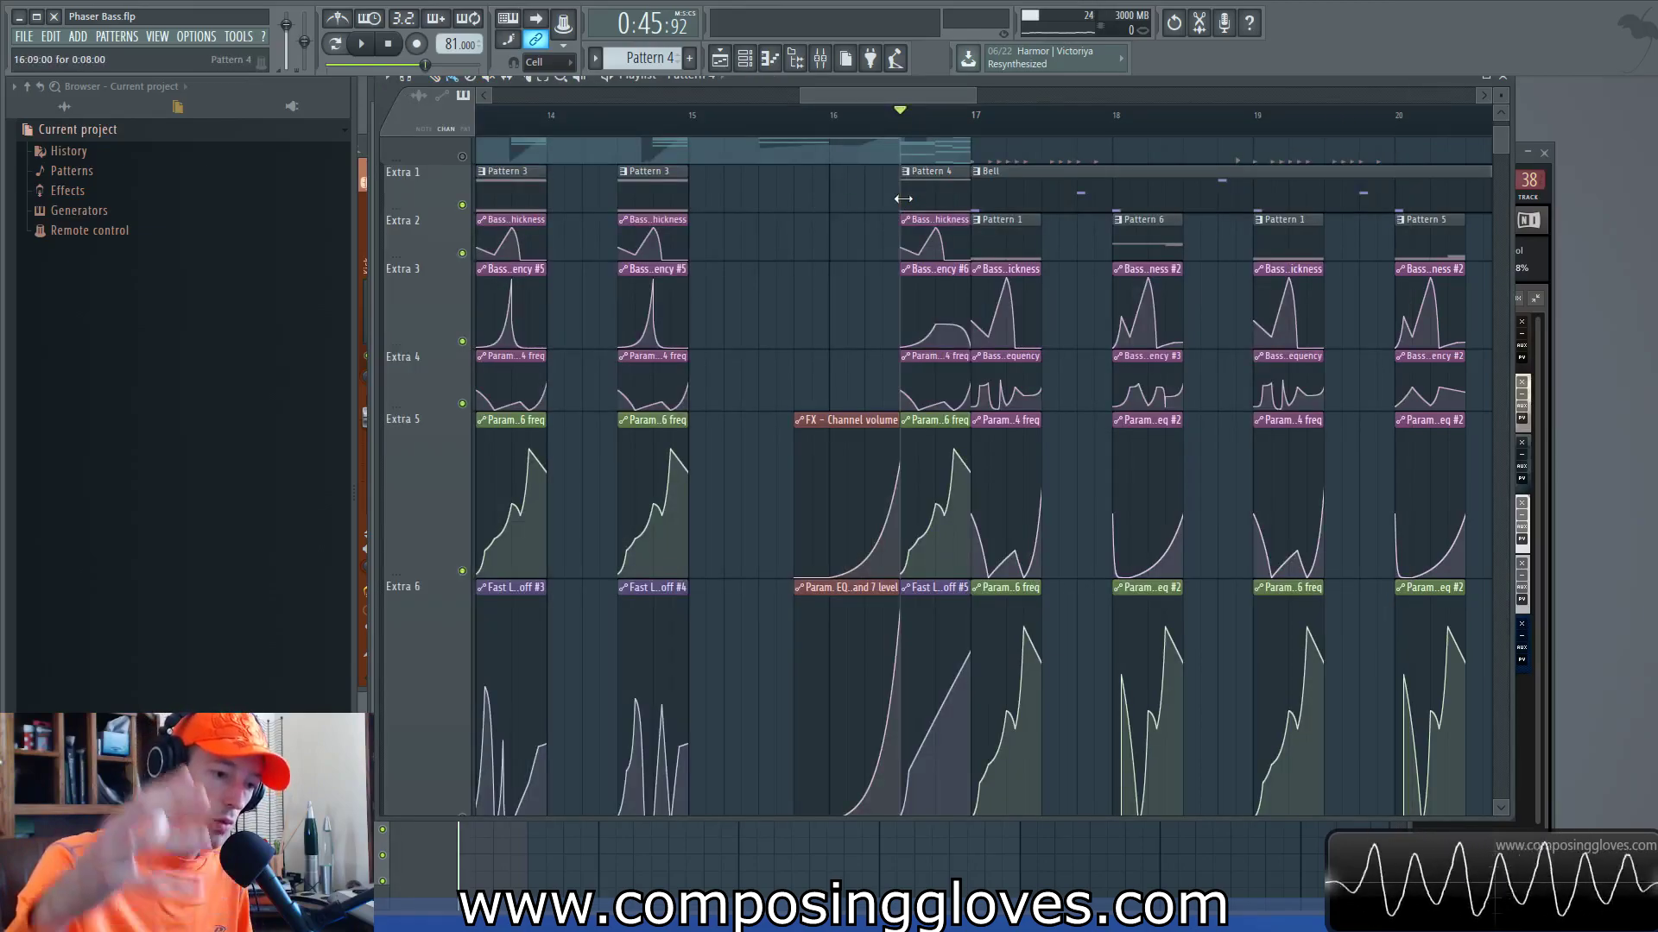
# Step: Select the automation clips beneath Pattern 4 and reduce the height of playlist tracks Extra 5 and Extra 6
pyautogui.moveTo(935, 229); pyautogui.dragTo(948, 736)
pyautogui.scroll(-3, 967, 561)
pyautogui.scroll(3, 942, 574)
pyautogui.moveTo(418, 601); pyautogui.dragTo(418, 488)
pyautogui.moveTo(418, 725); pyautogui.dragTo(417, 546)
# Step: Play from the Pattern 4 clip through the following bass patterns up to bar 19
pyautogui.press('space')
pyautogui.scroll(2, 958, 371)
pyautogui.moveTo(1228, 347); pyautogui.dragTo(918, 345)
pyautogui.scroll(-3, 918, 346)
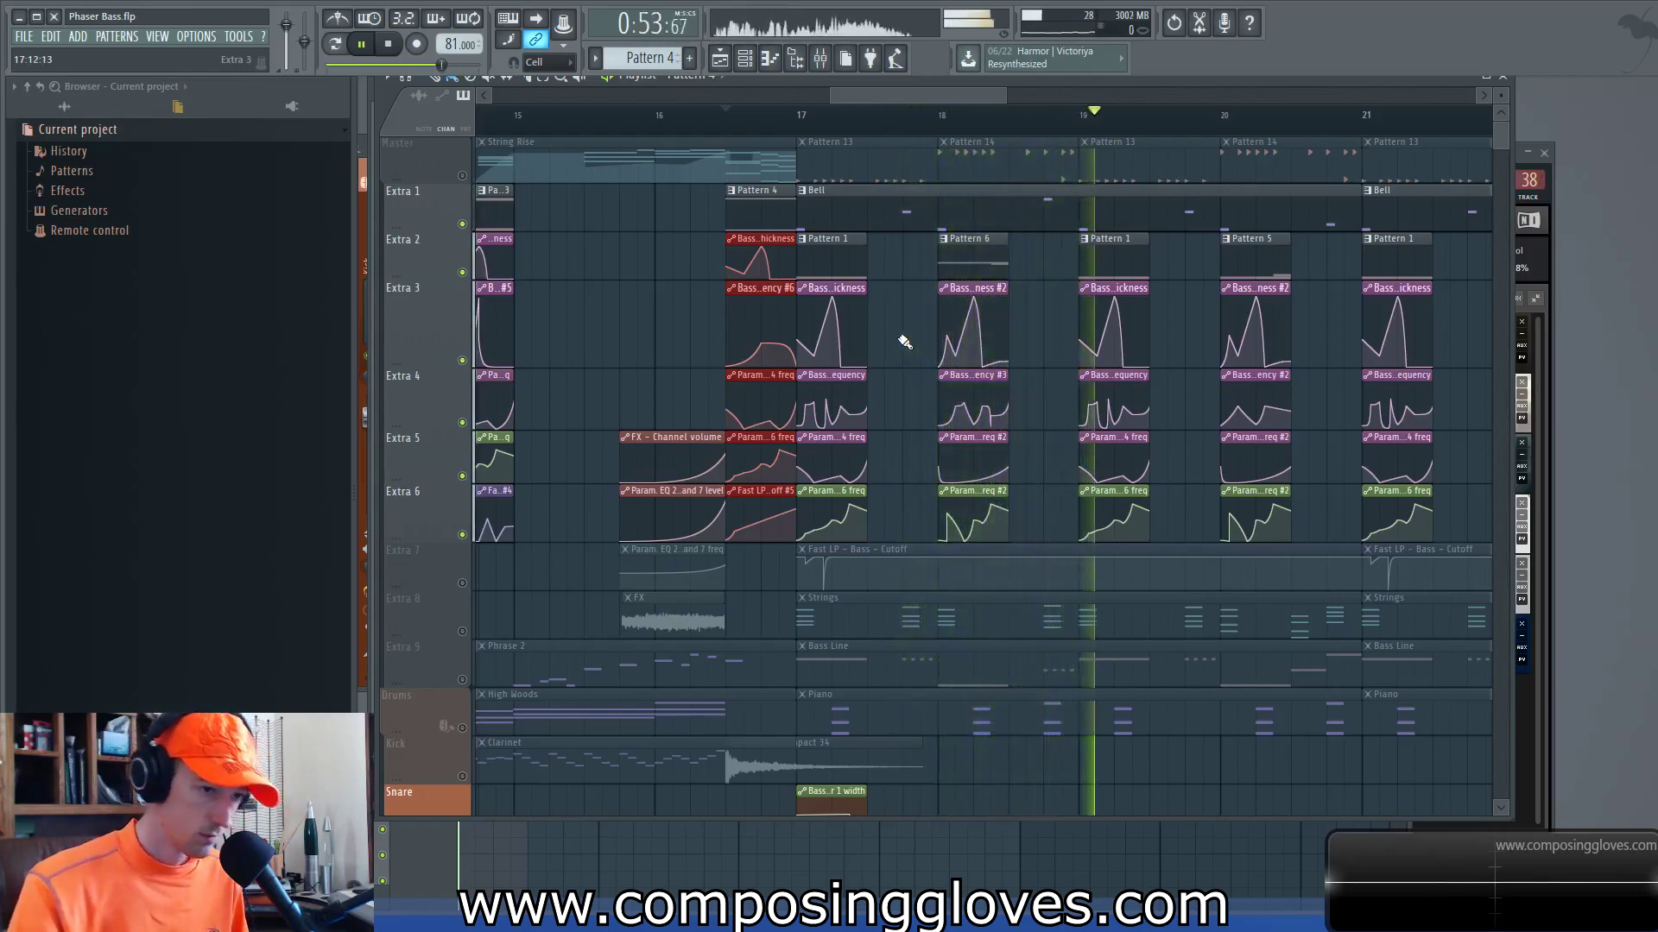
pyautogui.press('space')
# Step: Enable the Fruity parametric EQ 2 in slot 6 of the Bass track and uncover the effect slots behind its window
pyautogui.click(825, 58)
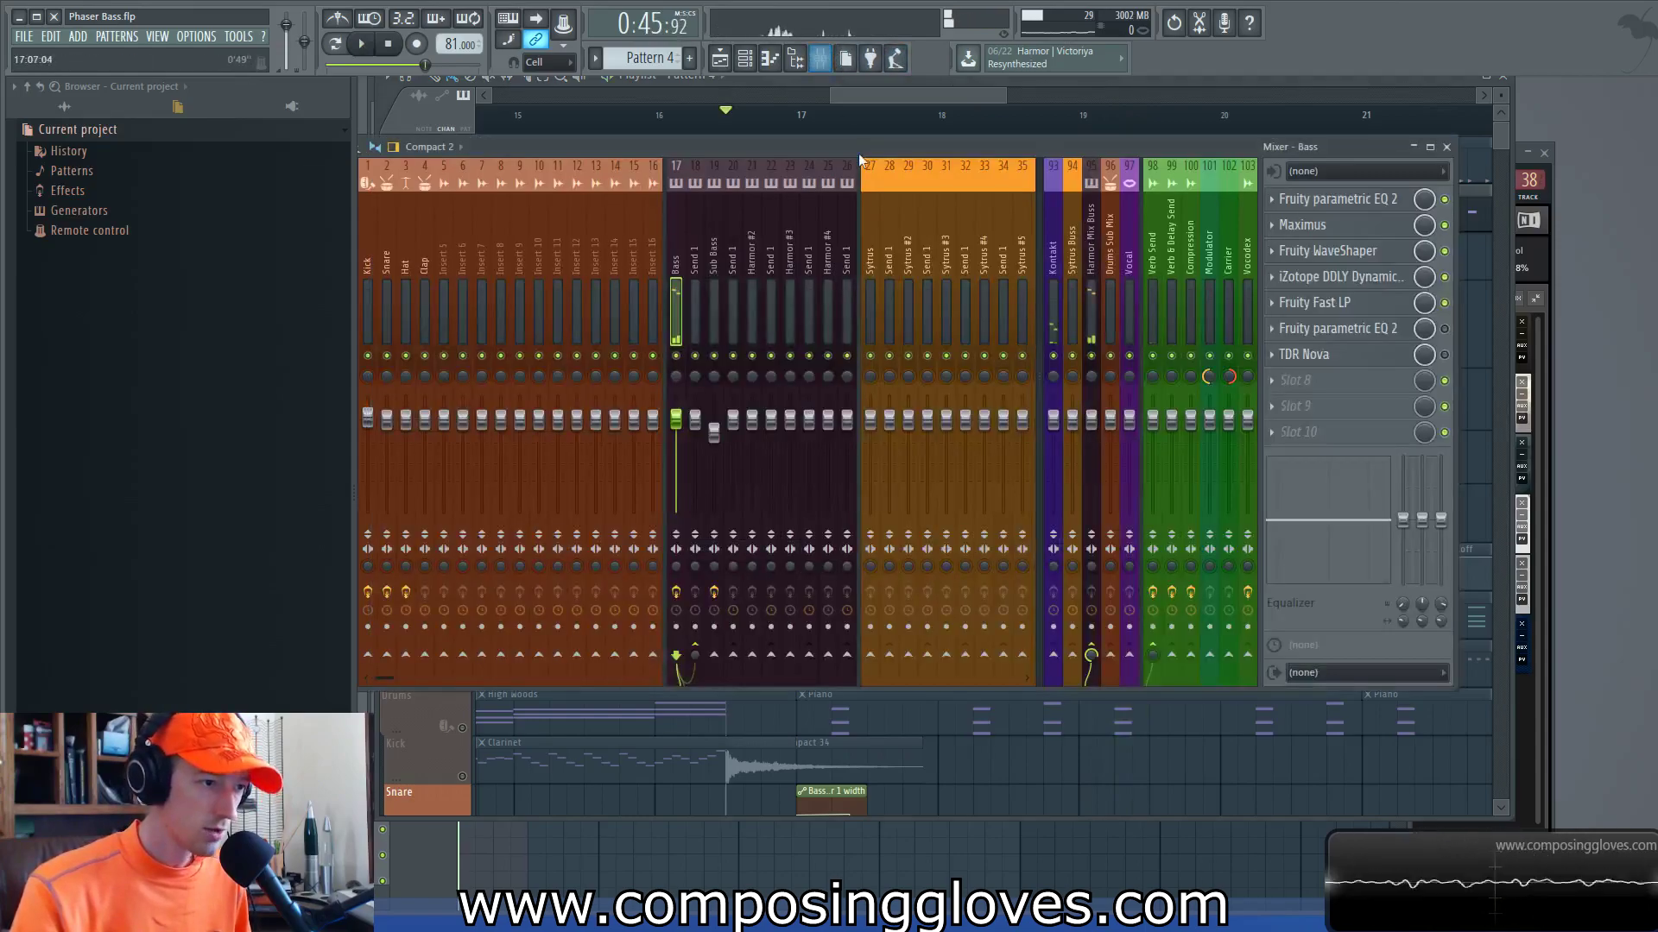
pyautogui.click(1360, 332)
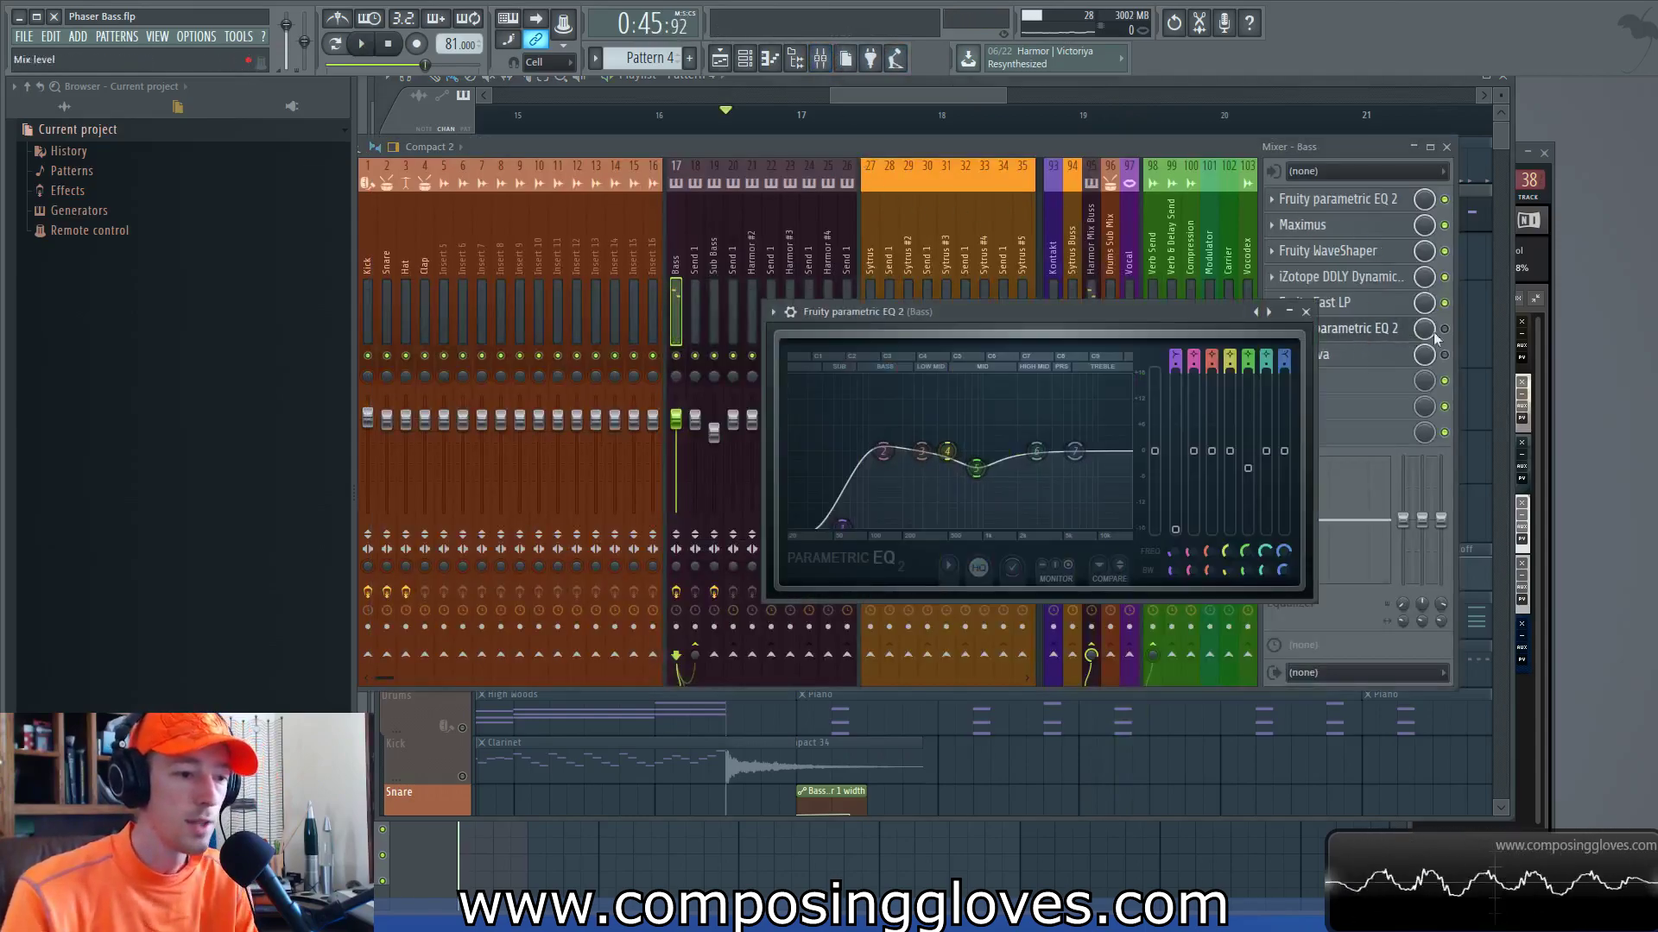
pyautogui.click(1354, 331)
pyautogui.click(1350, 332)
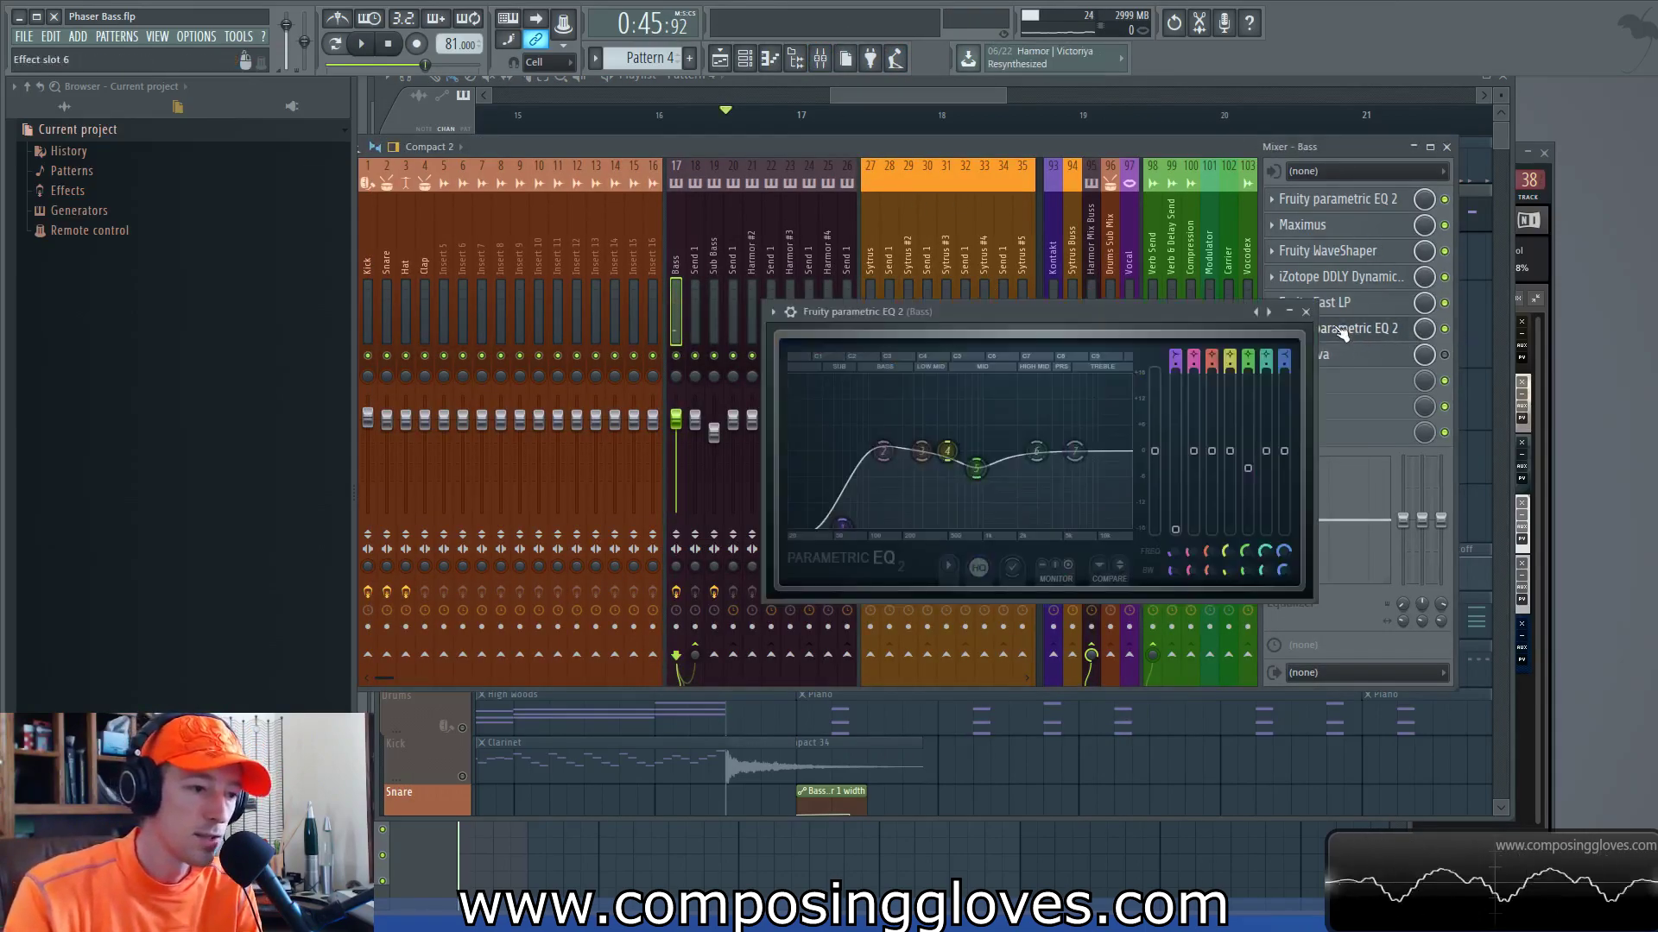
pyautogui.moveTo(955, 321); pyautogui.dragTo(913, 232)
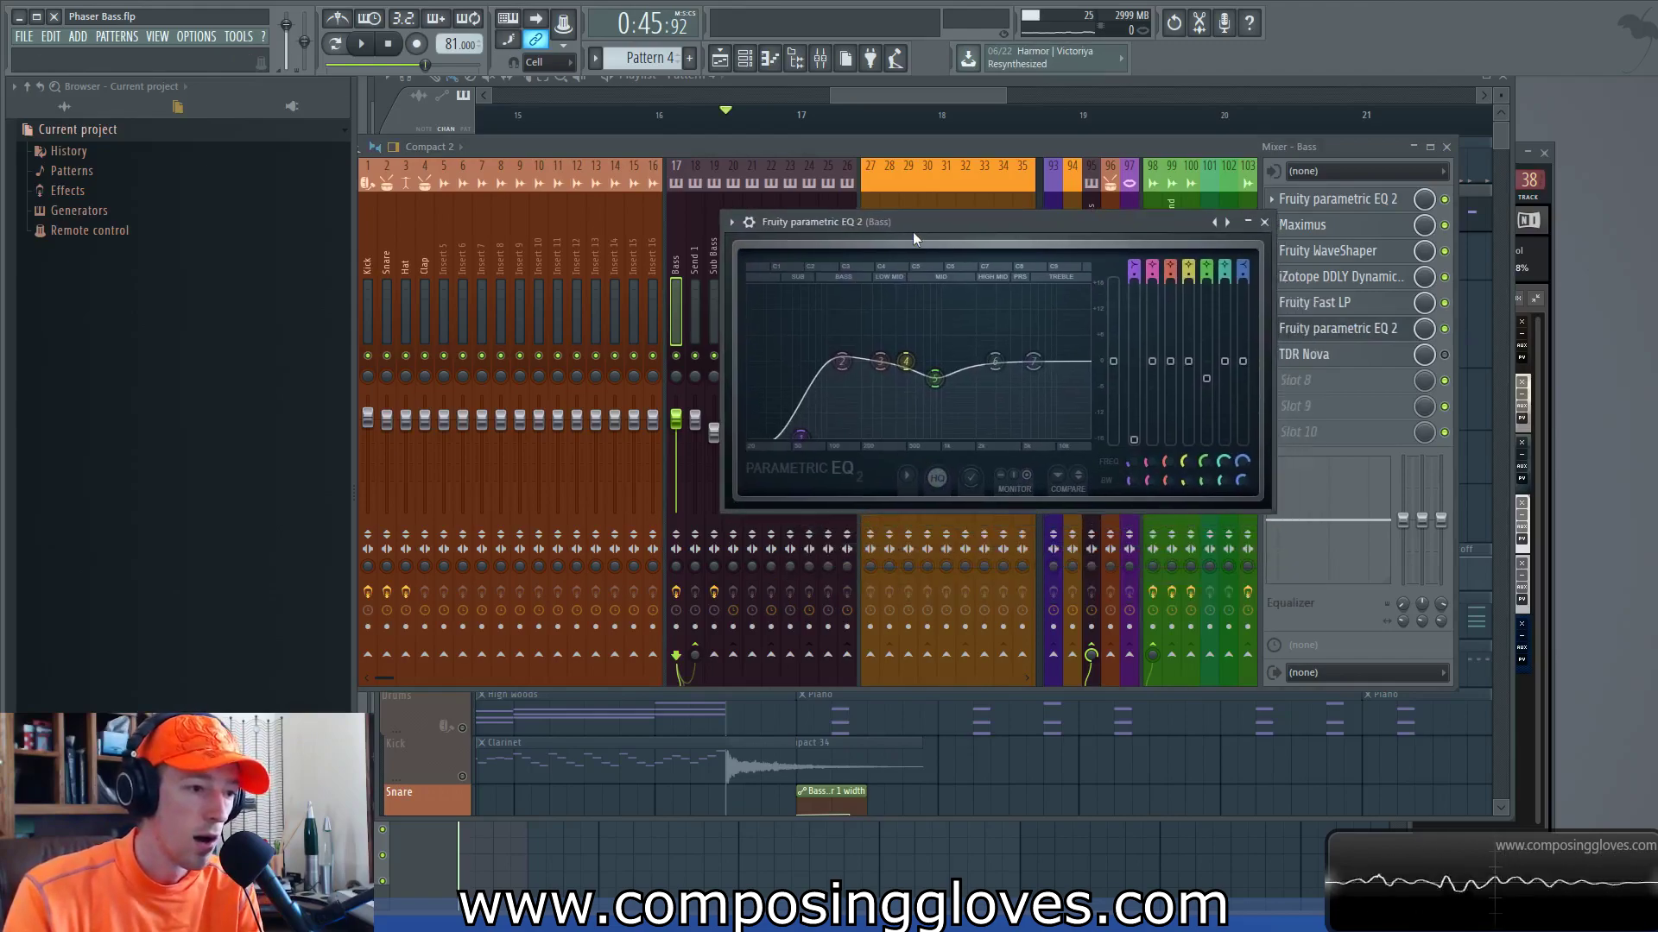
# Step: Unmute the Master playlist track and set the playback position to bar 17
pyautogui.click(931, 108)
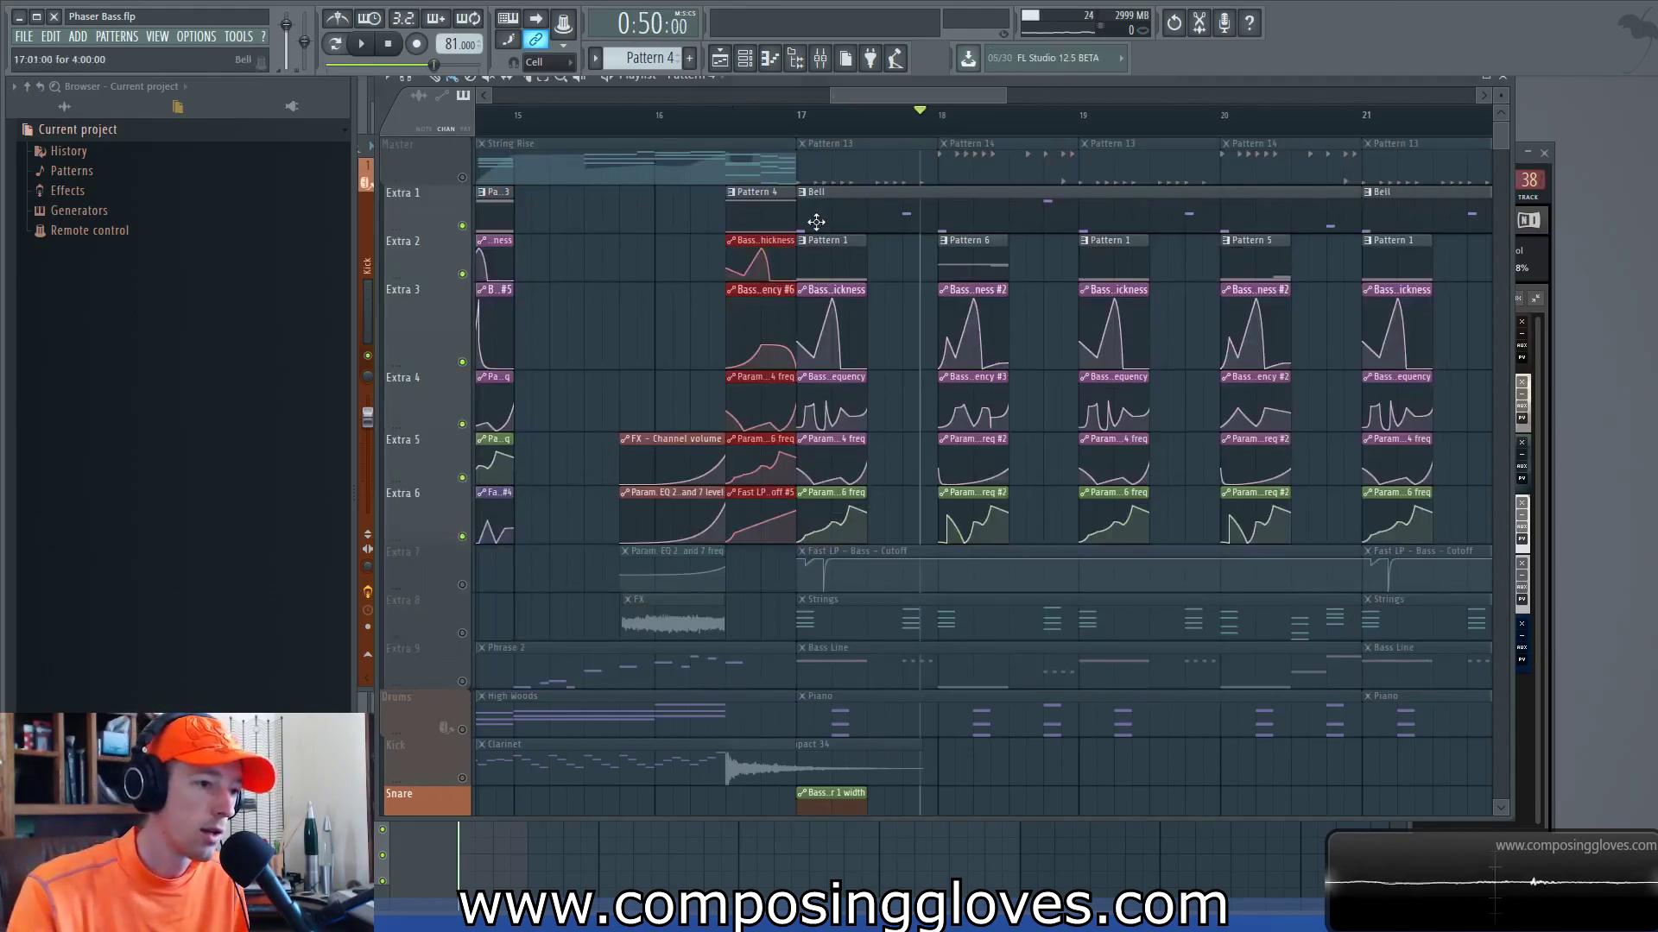
pyautogui.click(462, 177)
pyautogui.click(801, 112)
pyautogui.click(820, 58)
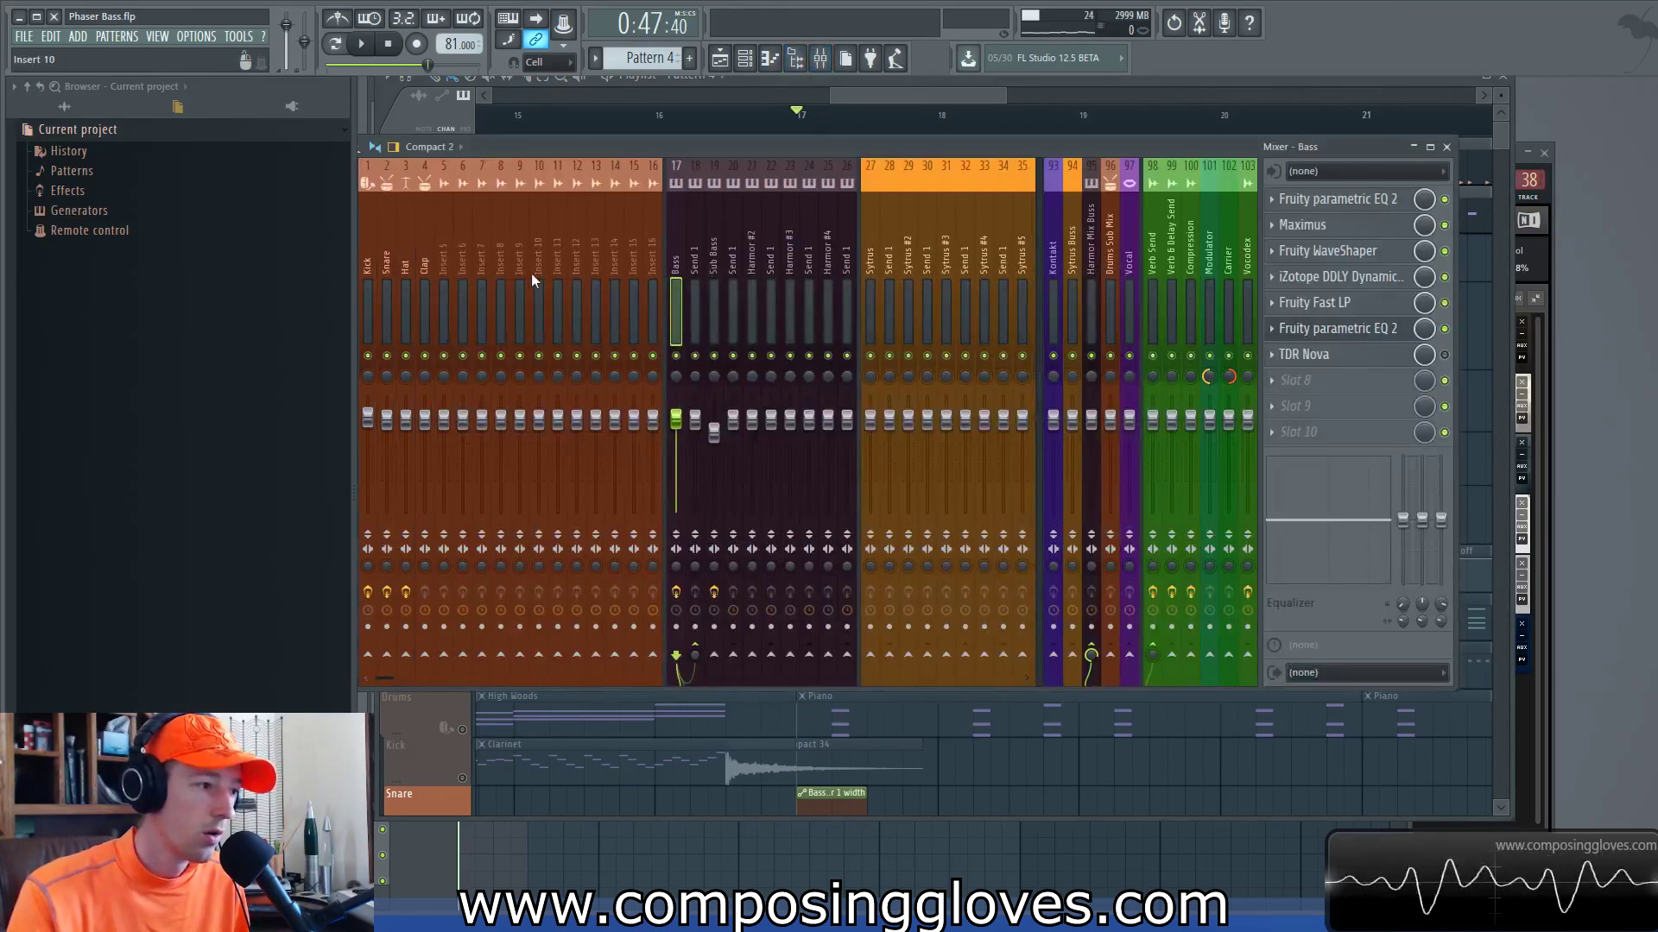
# Step: Review the low, mid and high bands of Maximus on the Kick mixer track
pyautogui.click(368, 252)
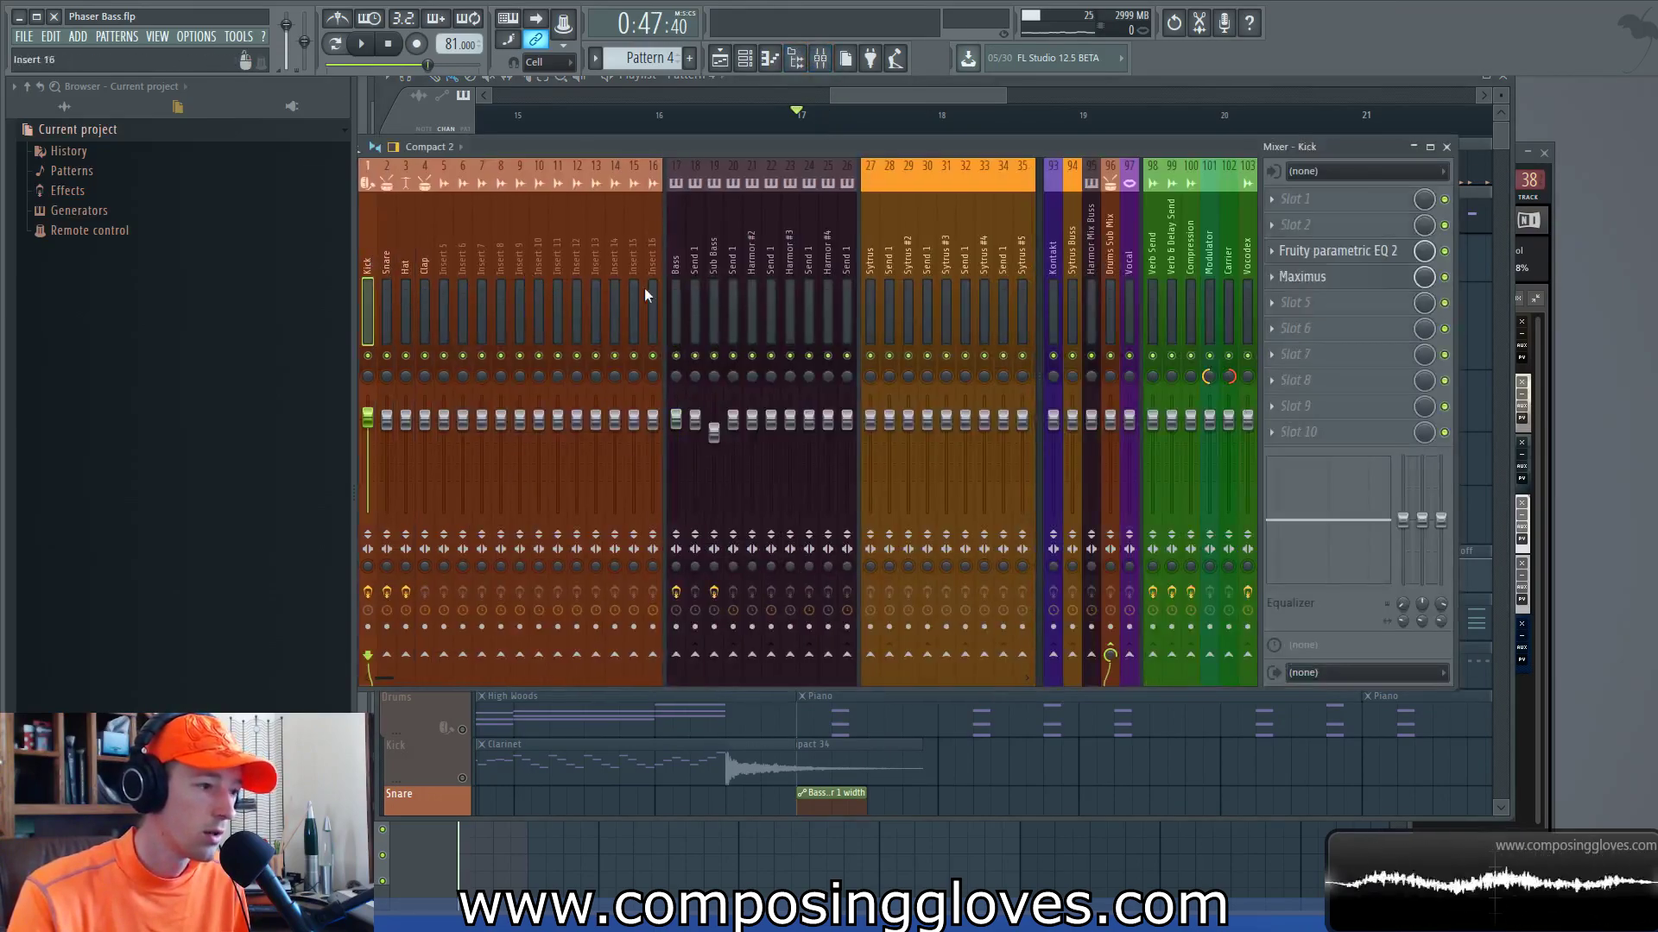
pyautogui.click(1372, 266)
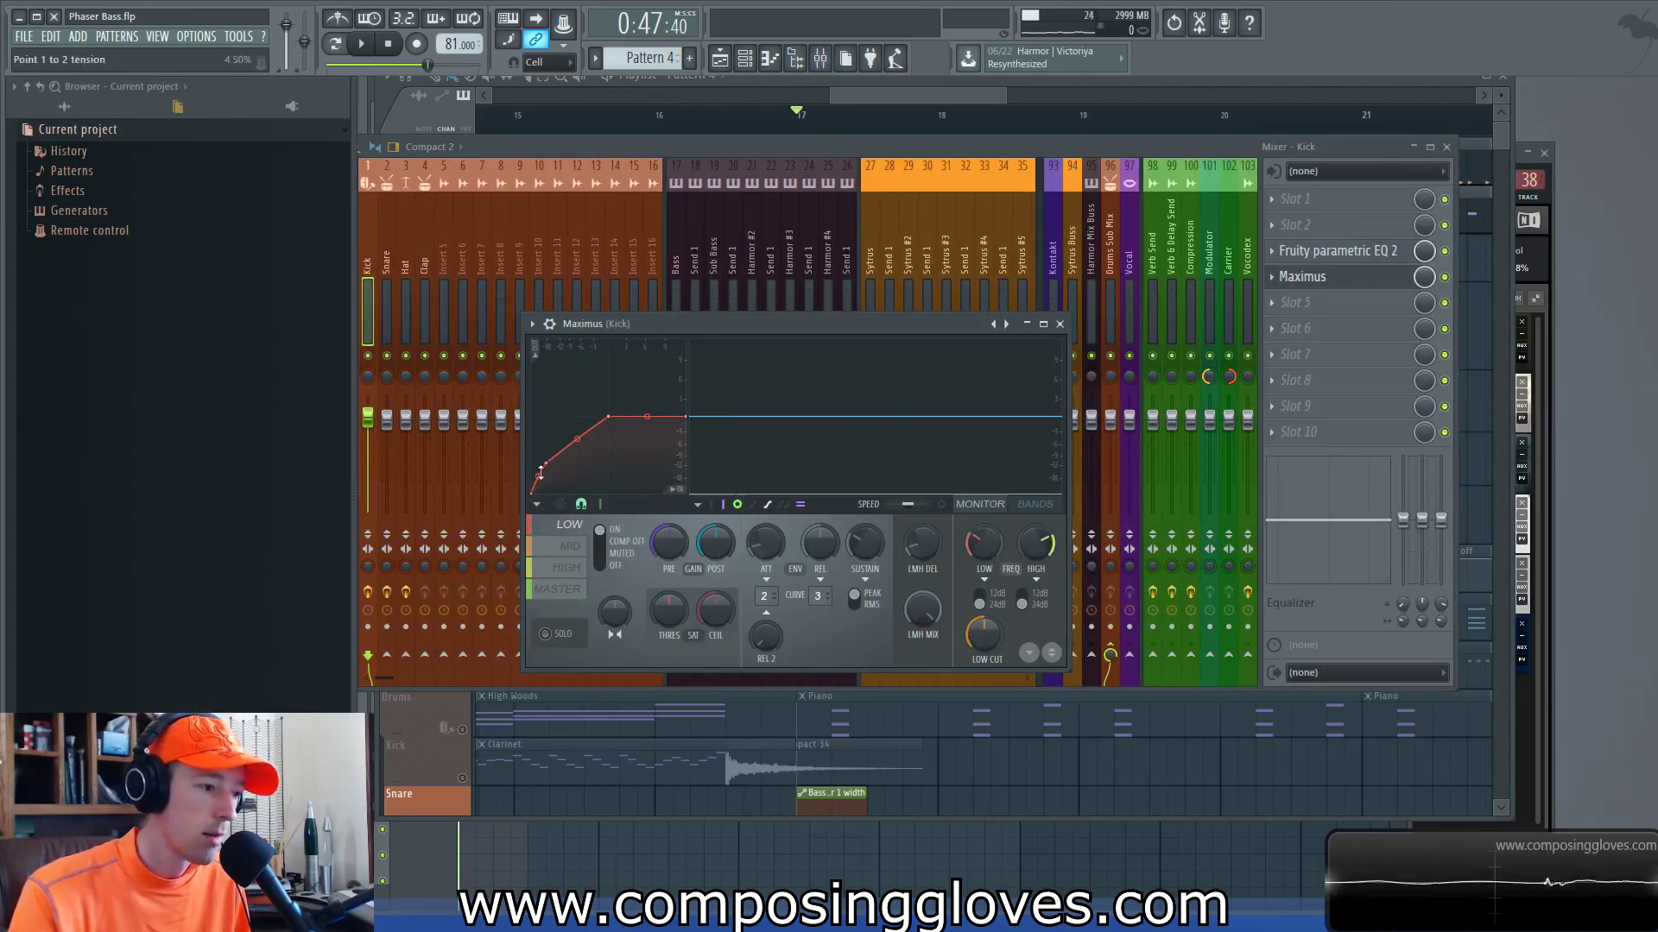
pyautogui.click(567, 567)
pyautogui.click(568, 589)
pyautogui.click(572, 526)
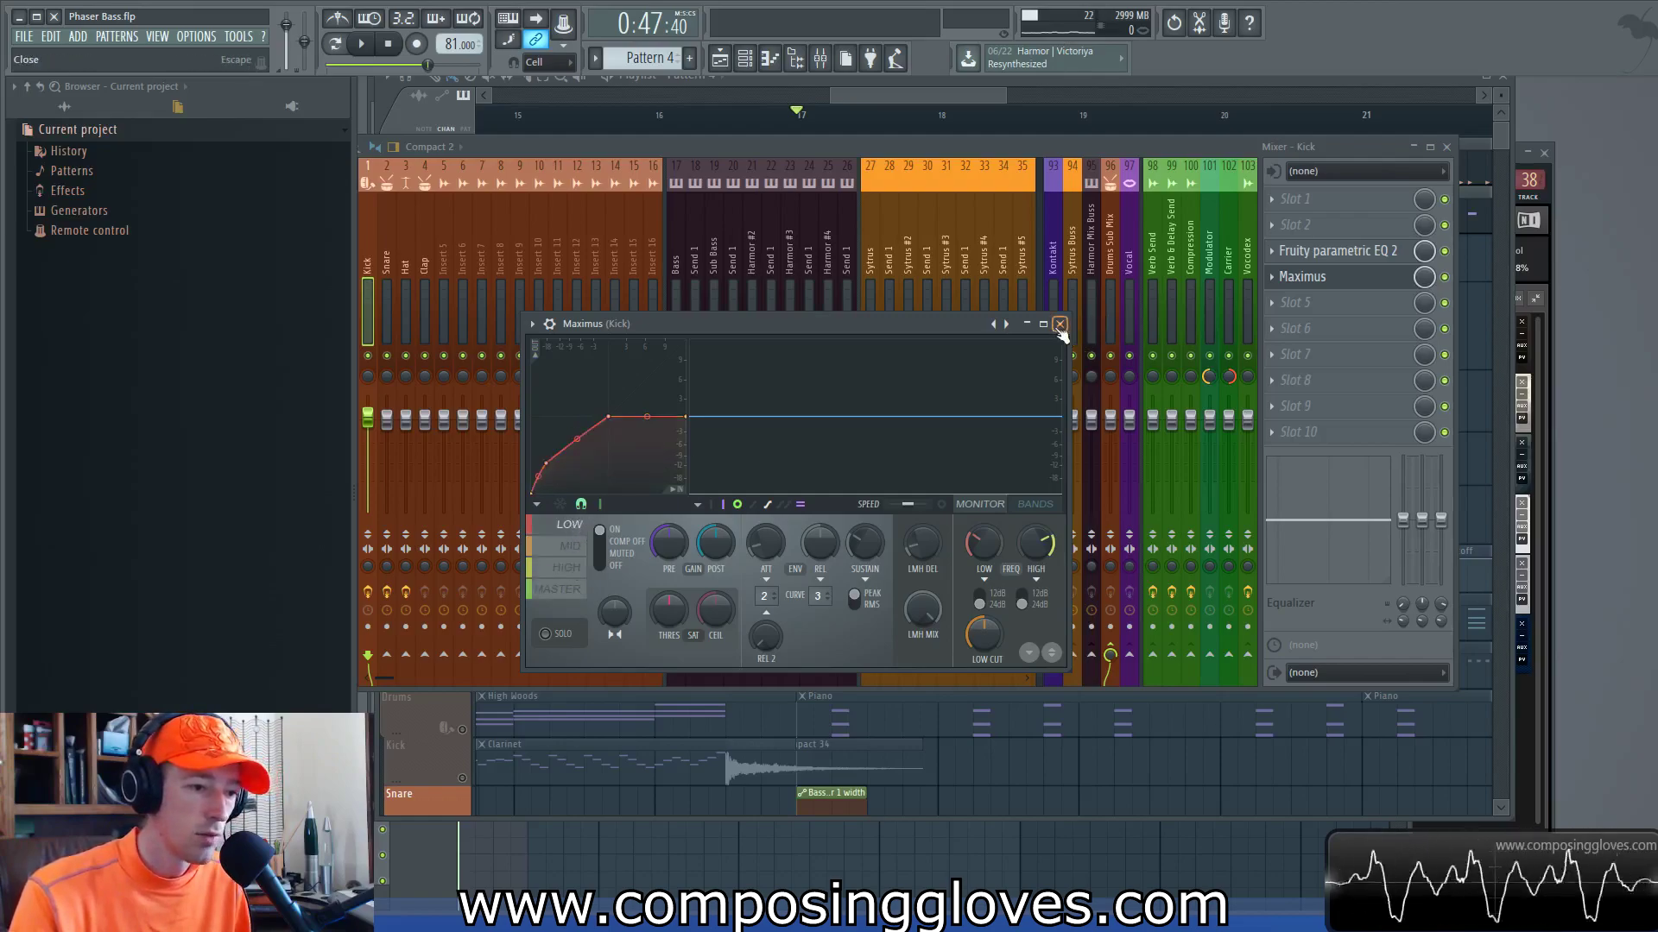
pyautogui.click(1304, 276)
# Step: Examine the low-end boost in the Kick track's Fruity parametric EQ 2 while playing from bar 17
pyautogui.click(1334, 252)
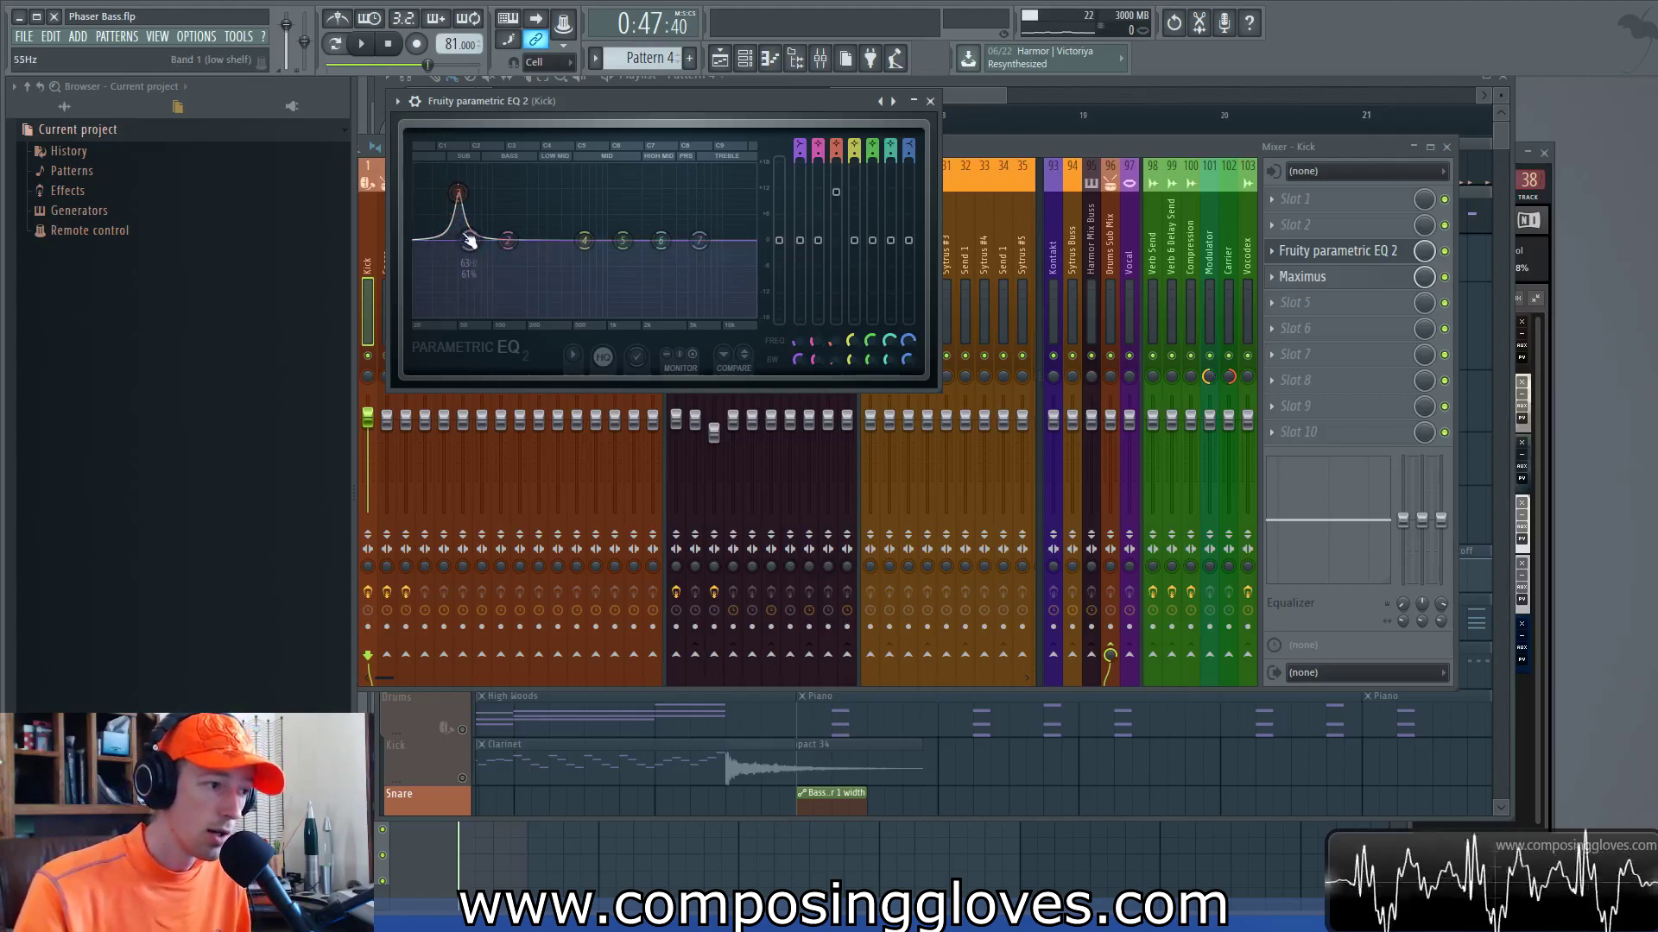
pyautogui.press('space')
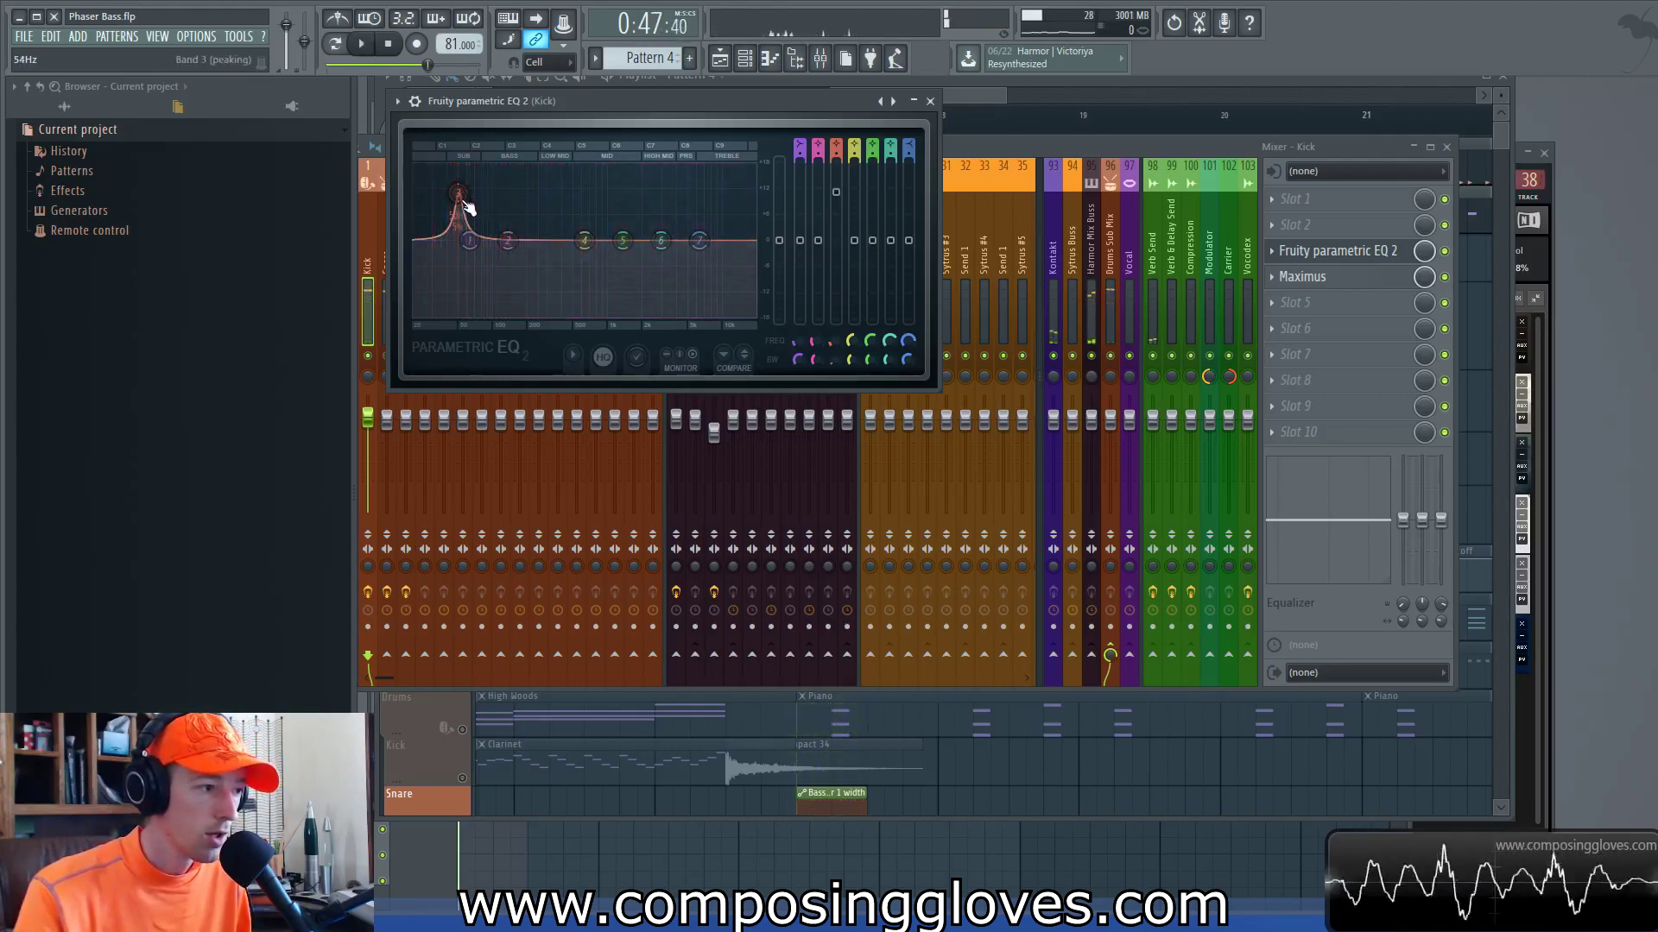
pyautogui.click(1095, 139)
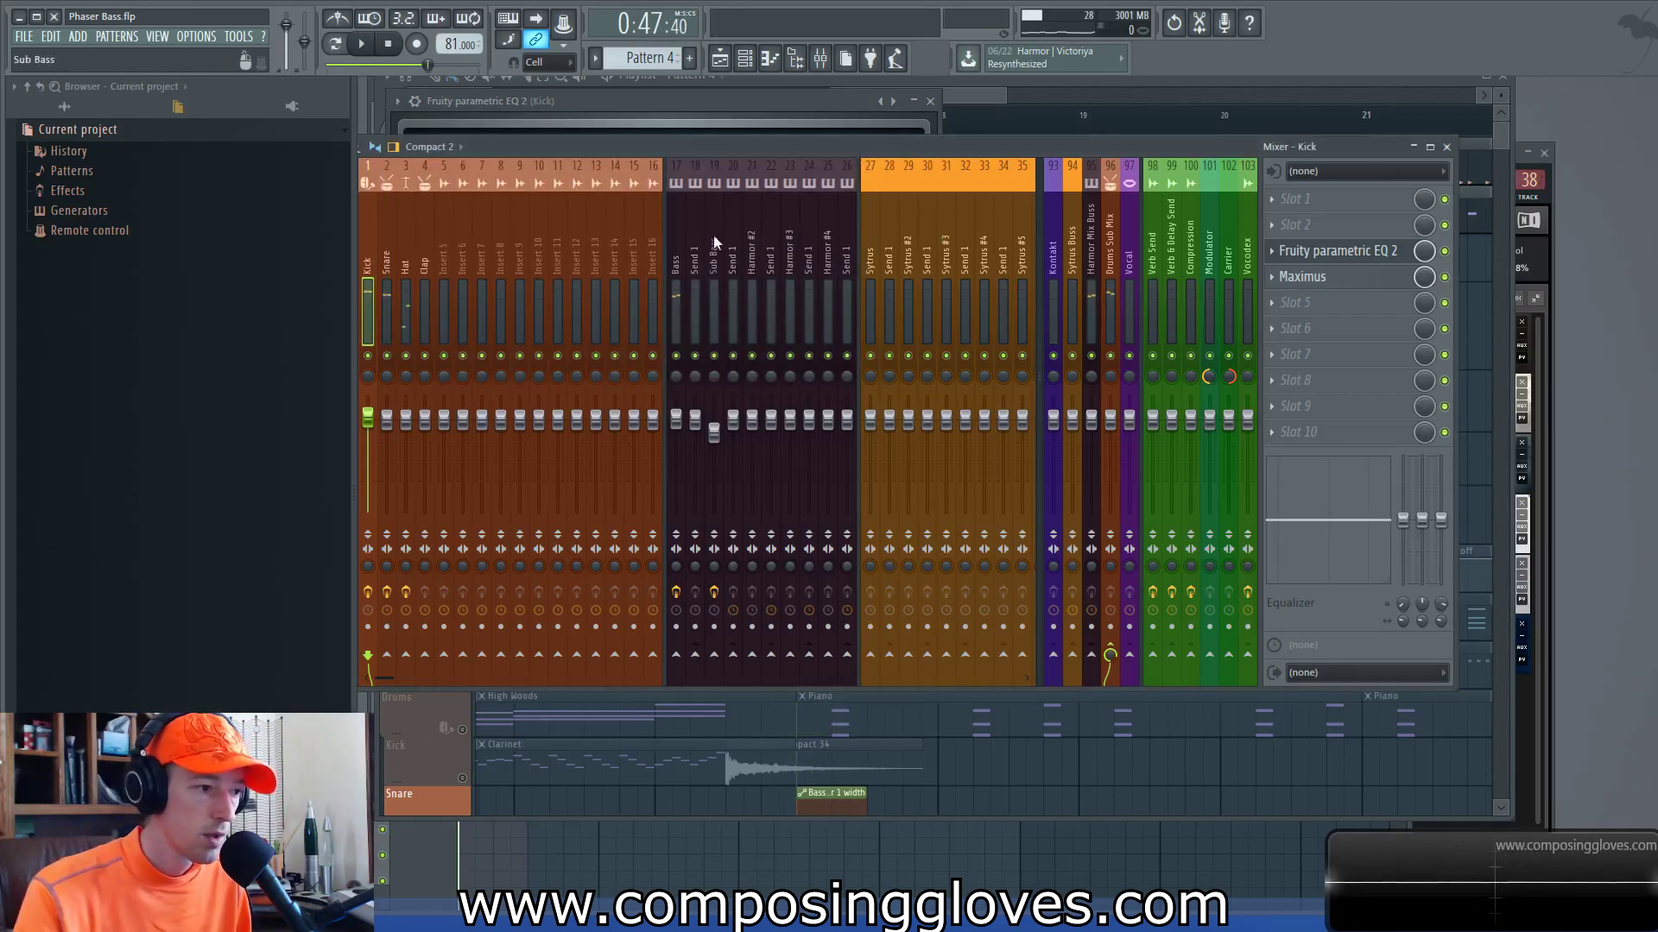
# Step: Open the slot 6 Fruity parametric EQ 2 on the Bass track and examine band 1's low-frequency cut
pyautogui.click(677, 251)
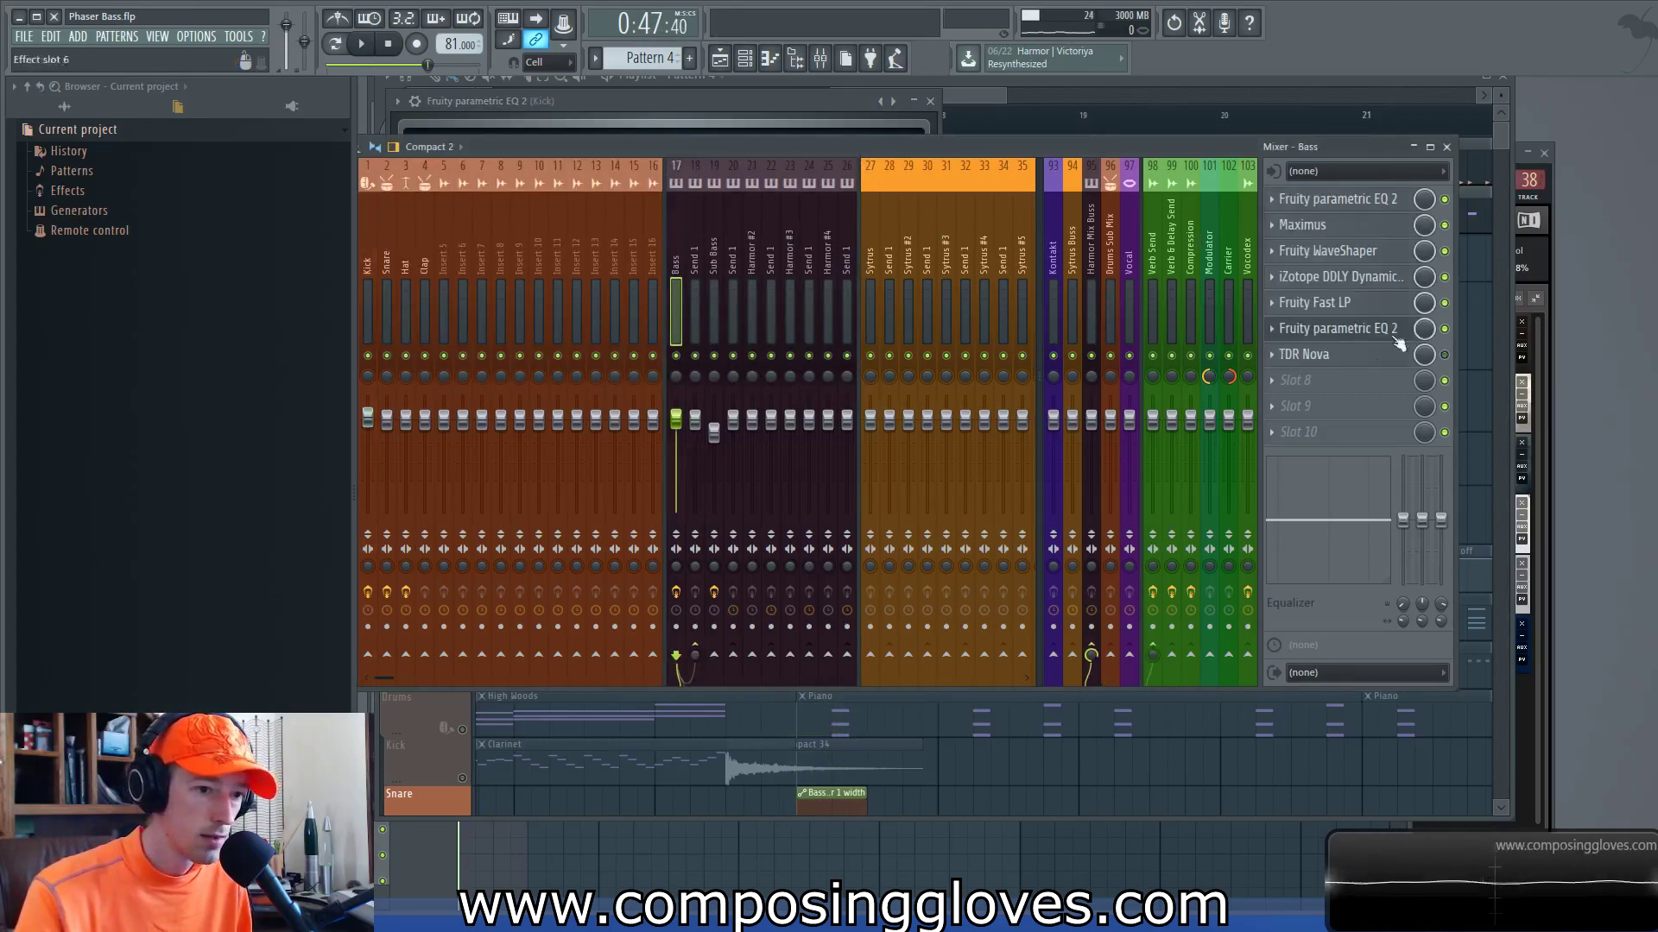
pyautogui.click(1345, 329)
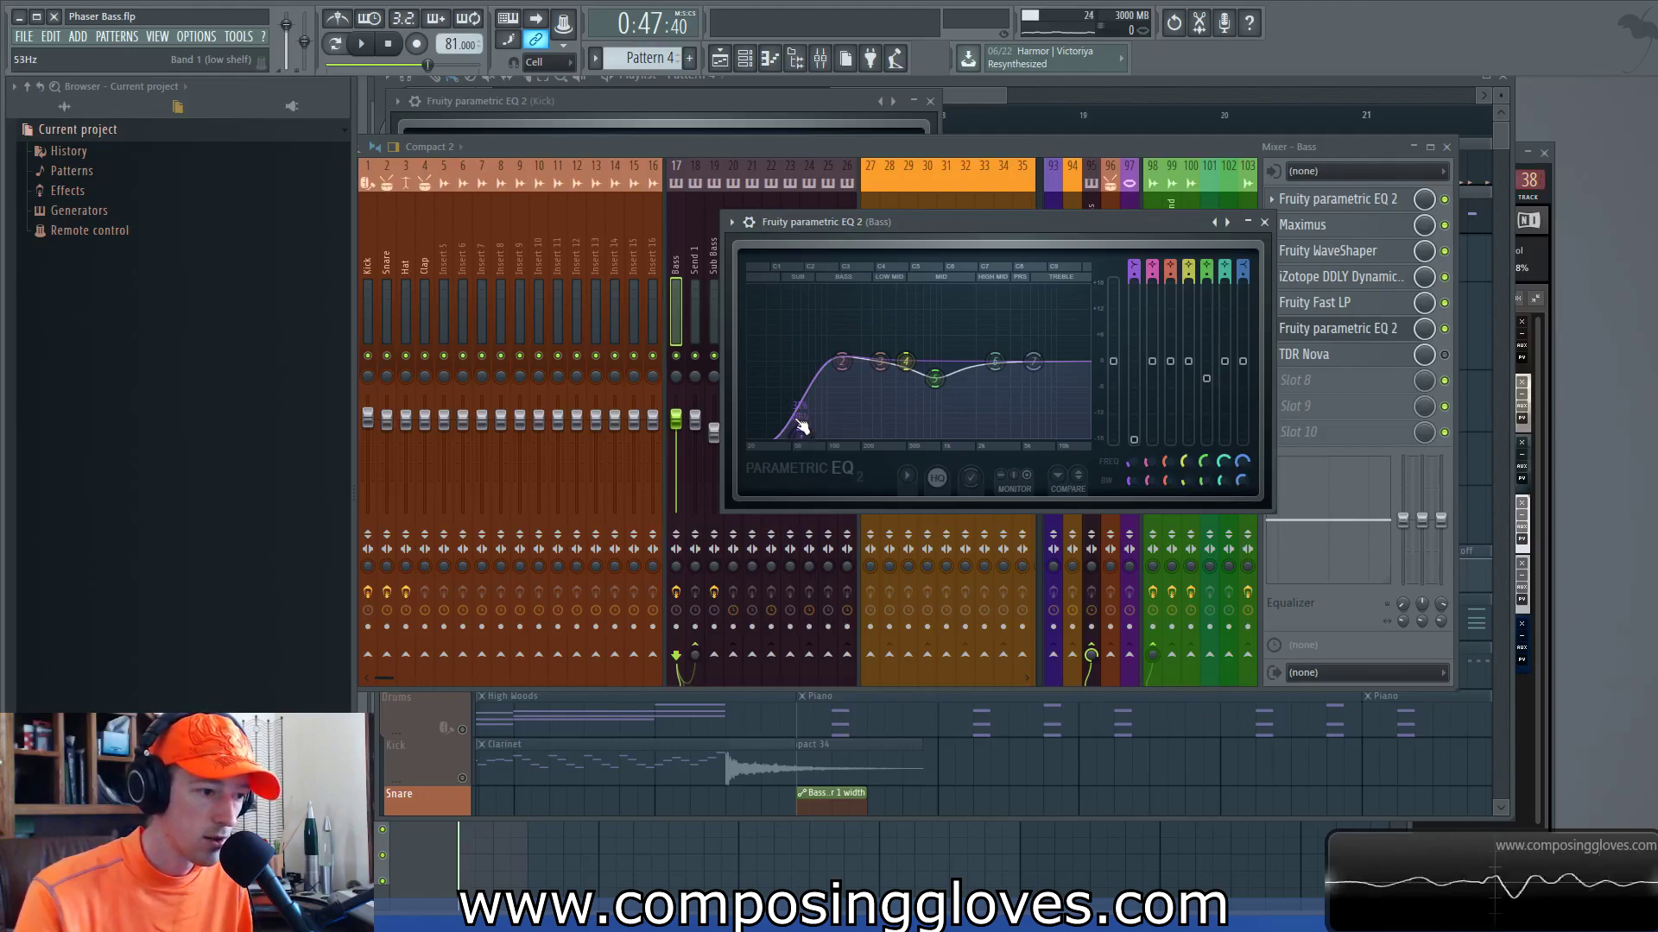
pyautogui.moveTo(805, 436); pyautogui.dragTo(796, 356)
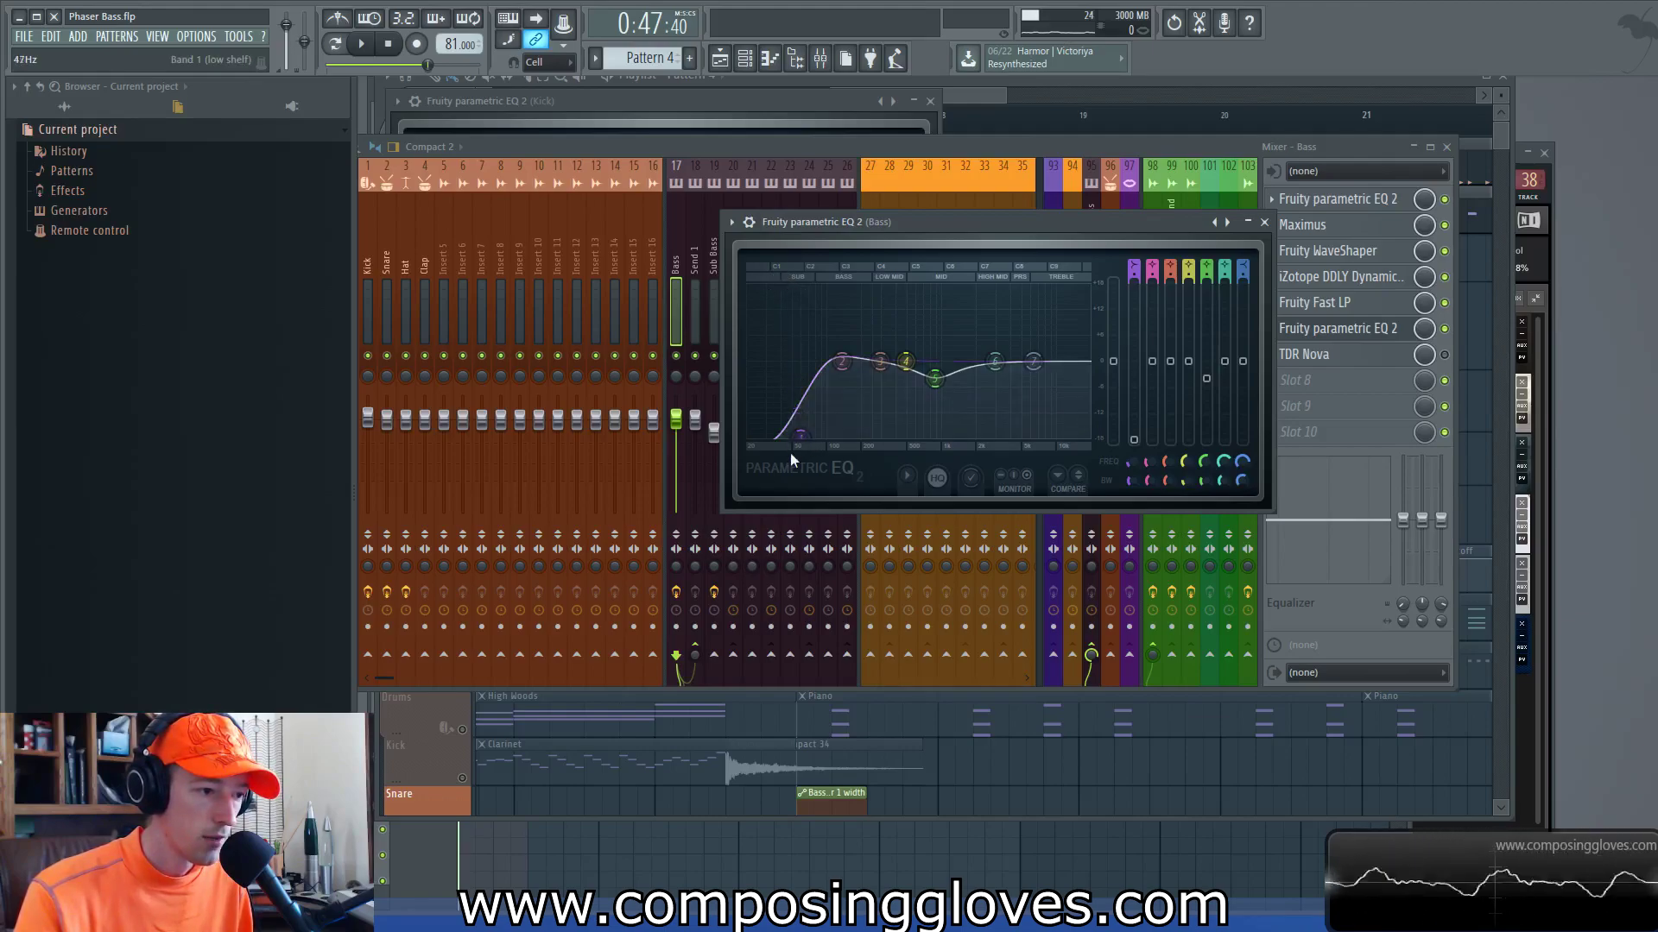
pyautogui.moveTo(800, 439); pyautogui.dragTo(801, 437)
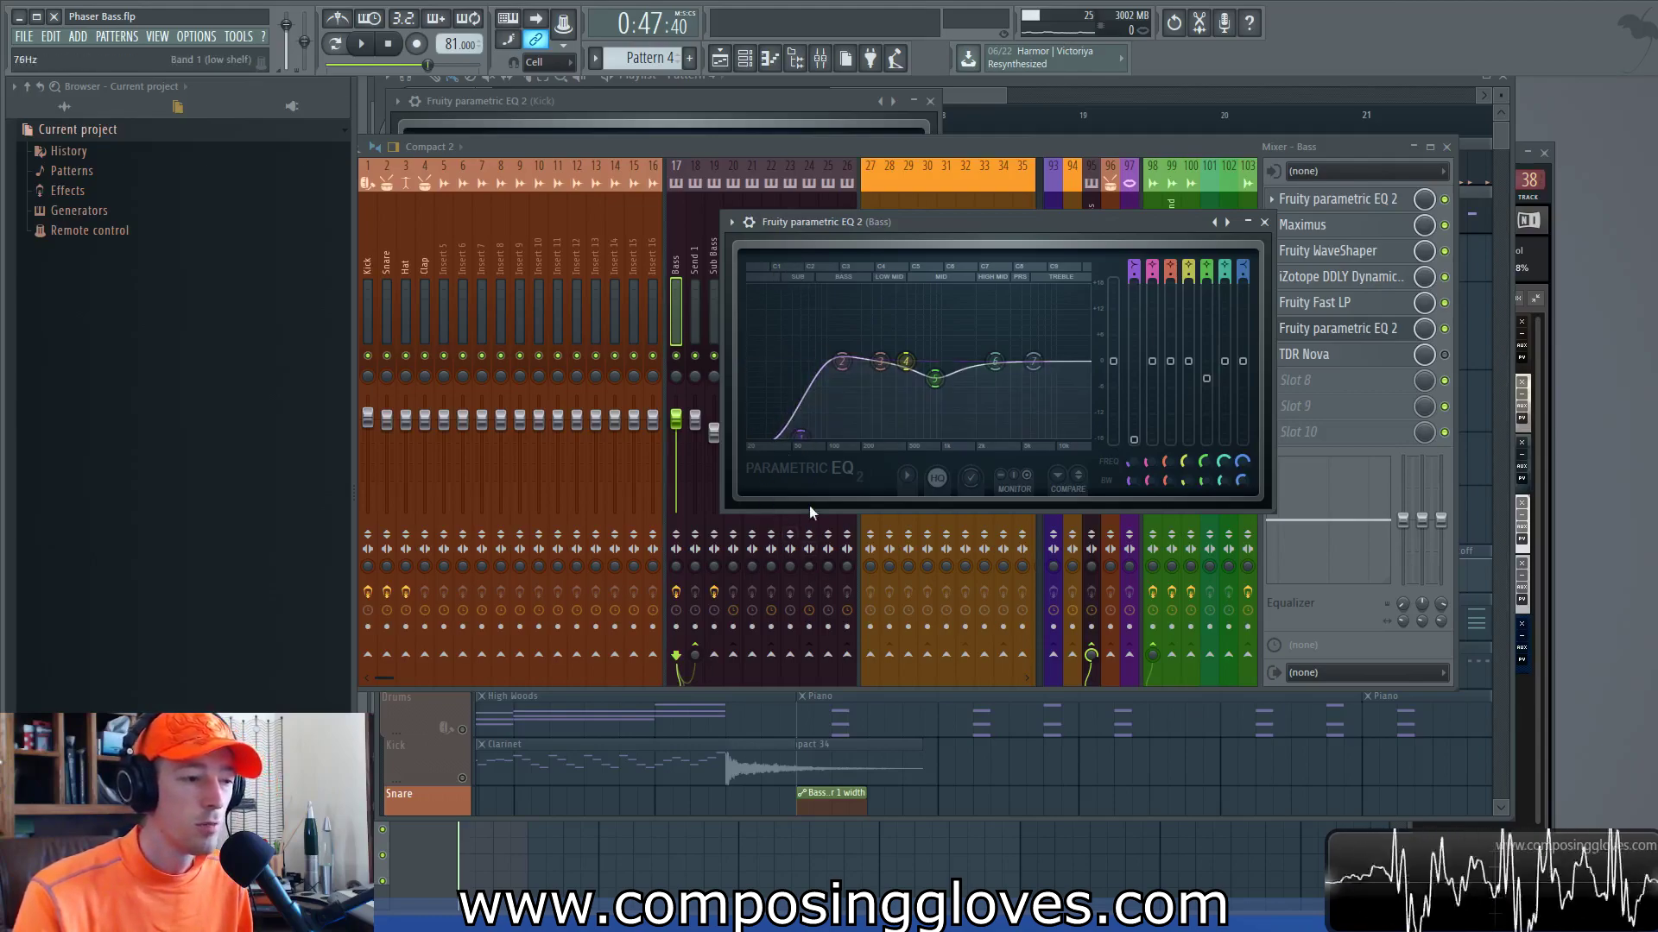
pyautogui.scroll(-3, 806, 433)
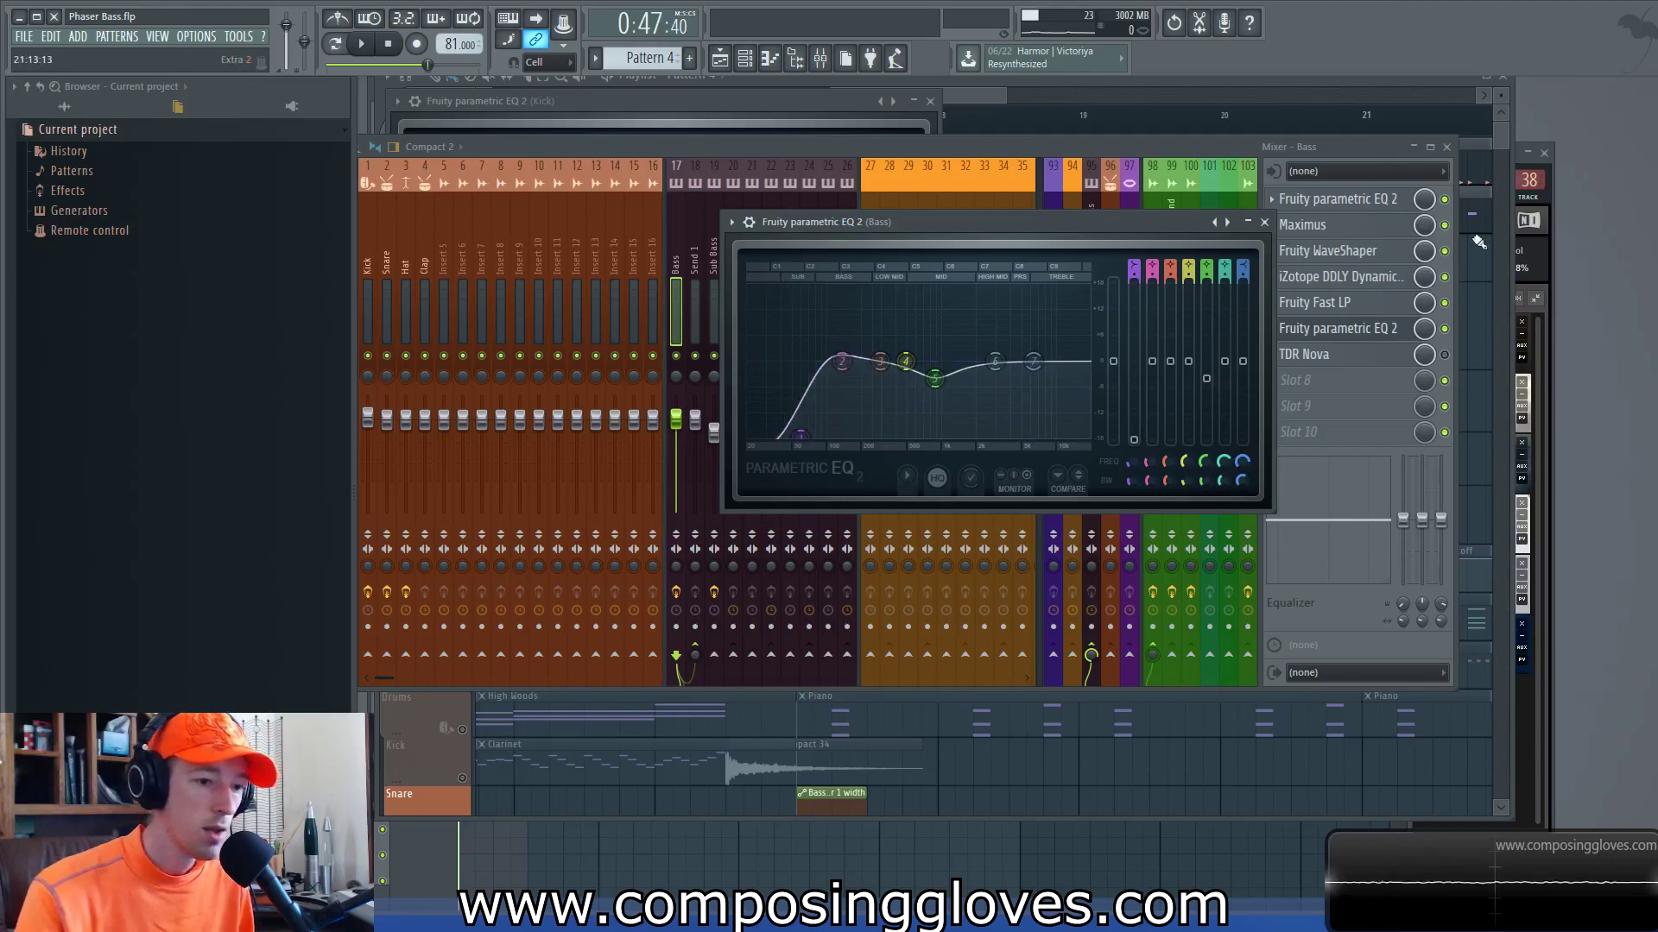
# Step: Listen to the Bass track from bar 17 with the second Fruity parametric EQ 2, examine band 5's mid cut, and close the EQ
pyautogui.press('space')
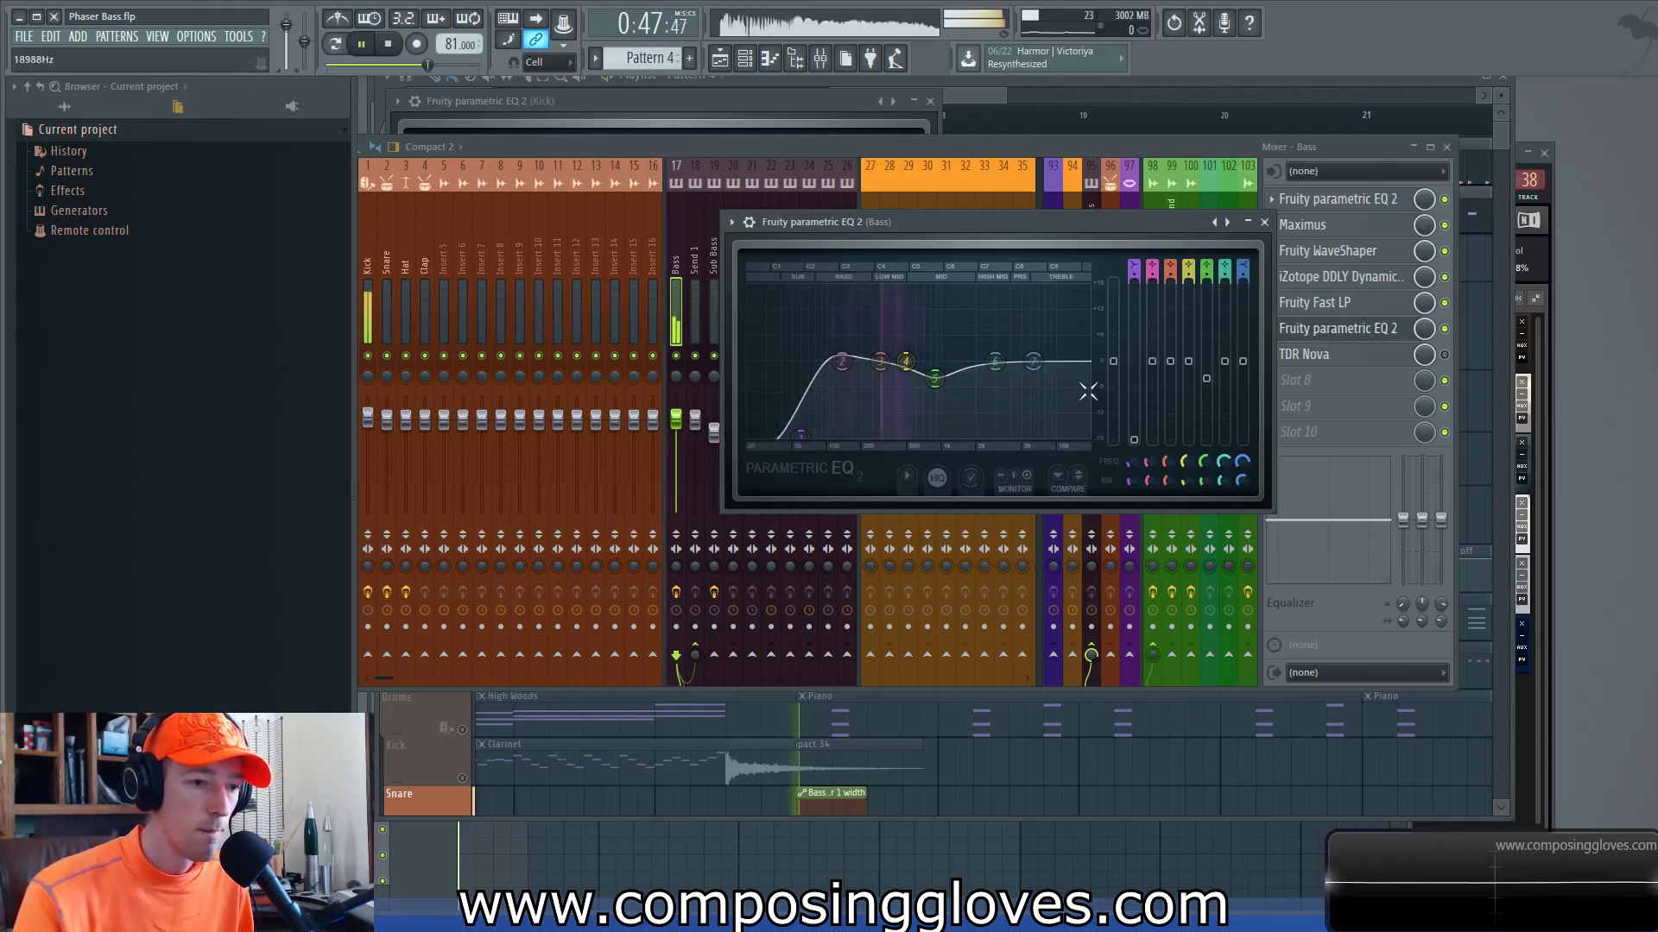
pyautogui.press('space')
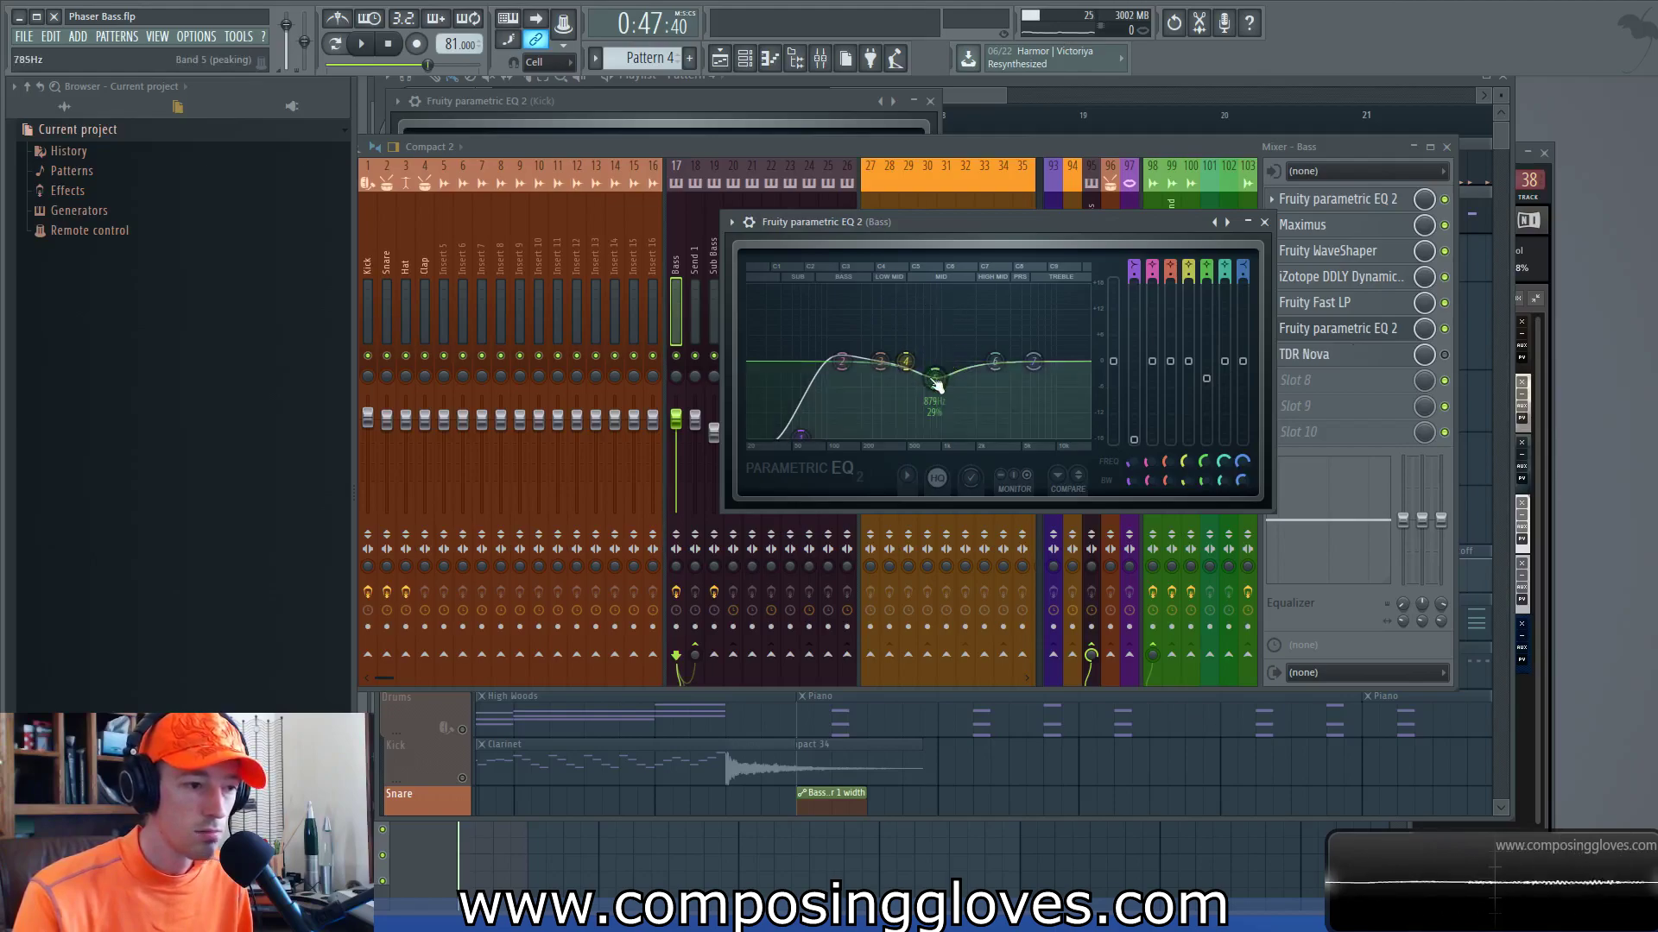
pyautogui.click(1382, 328)
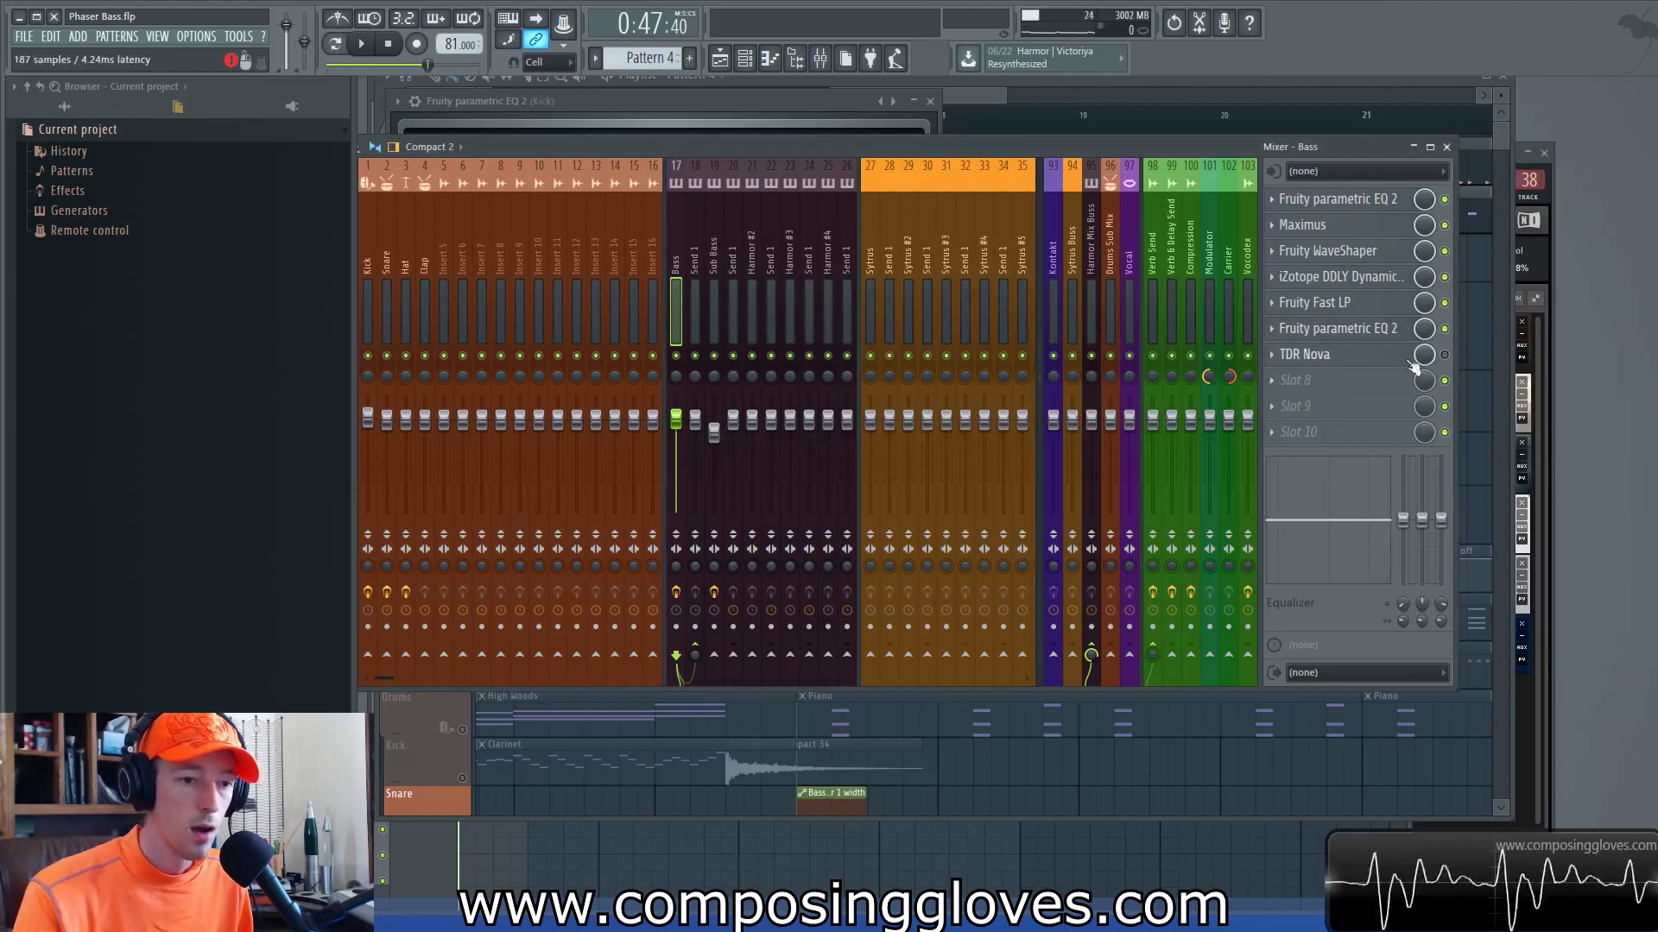
# Step: Inspect TDR Nova on the Bass track, disable its effect slot, and play the mix from bar 17 without it
pyautogui.click(1337, 363)
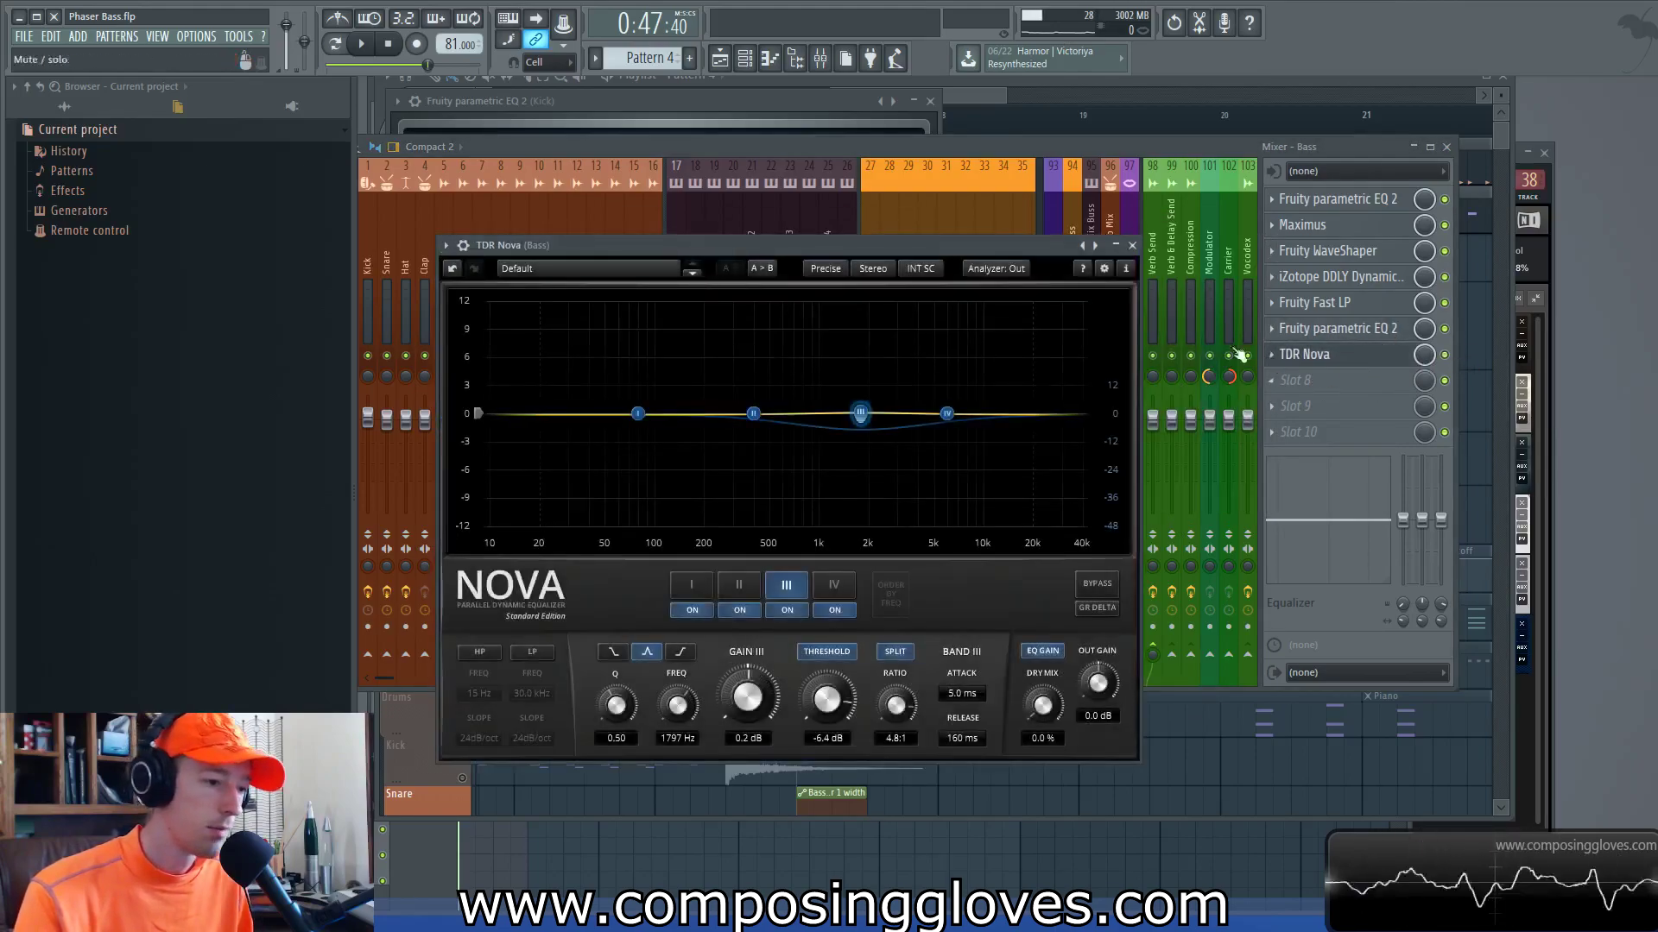
pyautogui.moveTo(908, 241); pyautogui.dragTo(926, 121)
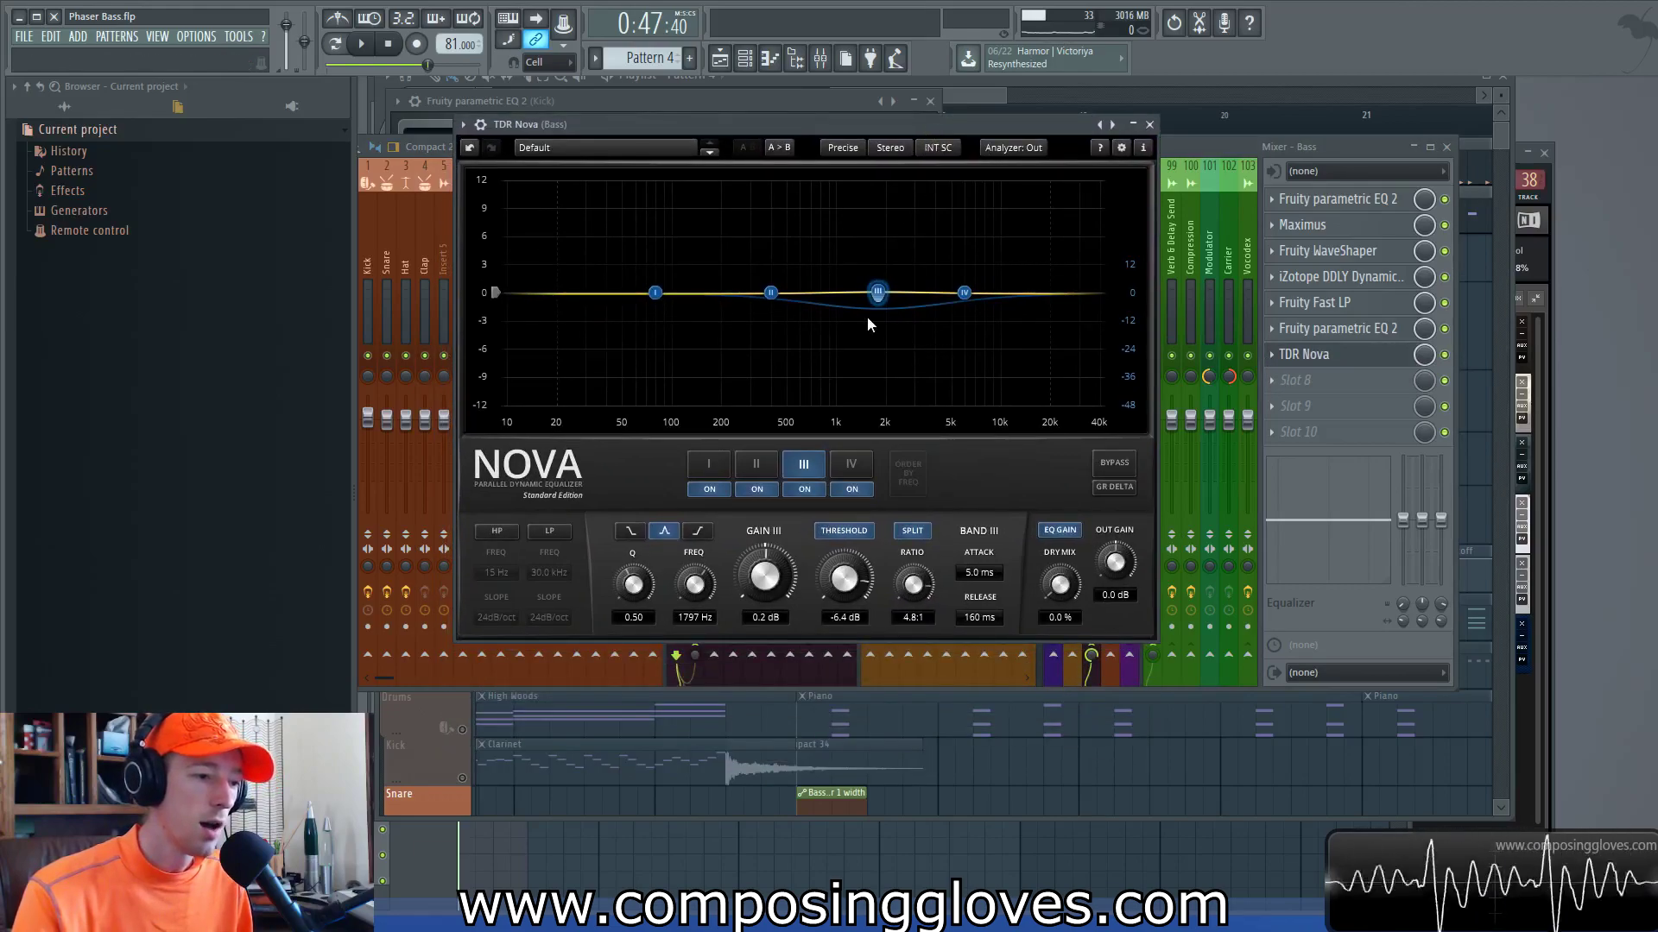
pyautogui.click(1443, 362)
pyautogui.press('space')
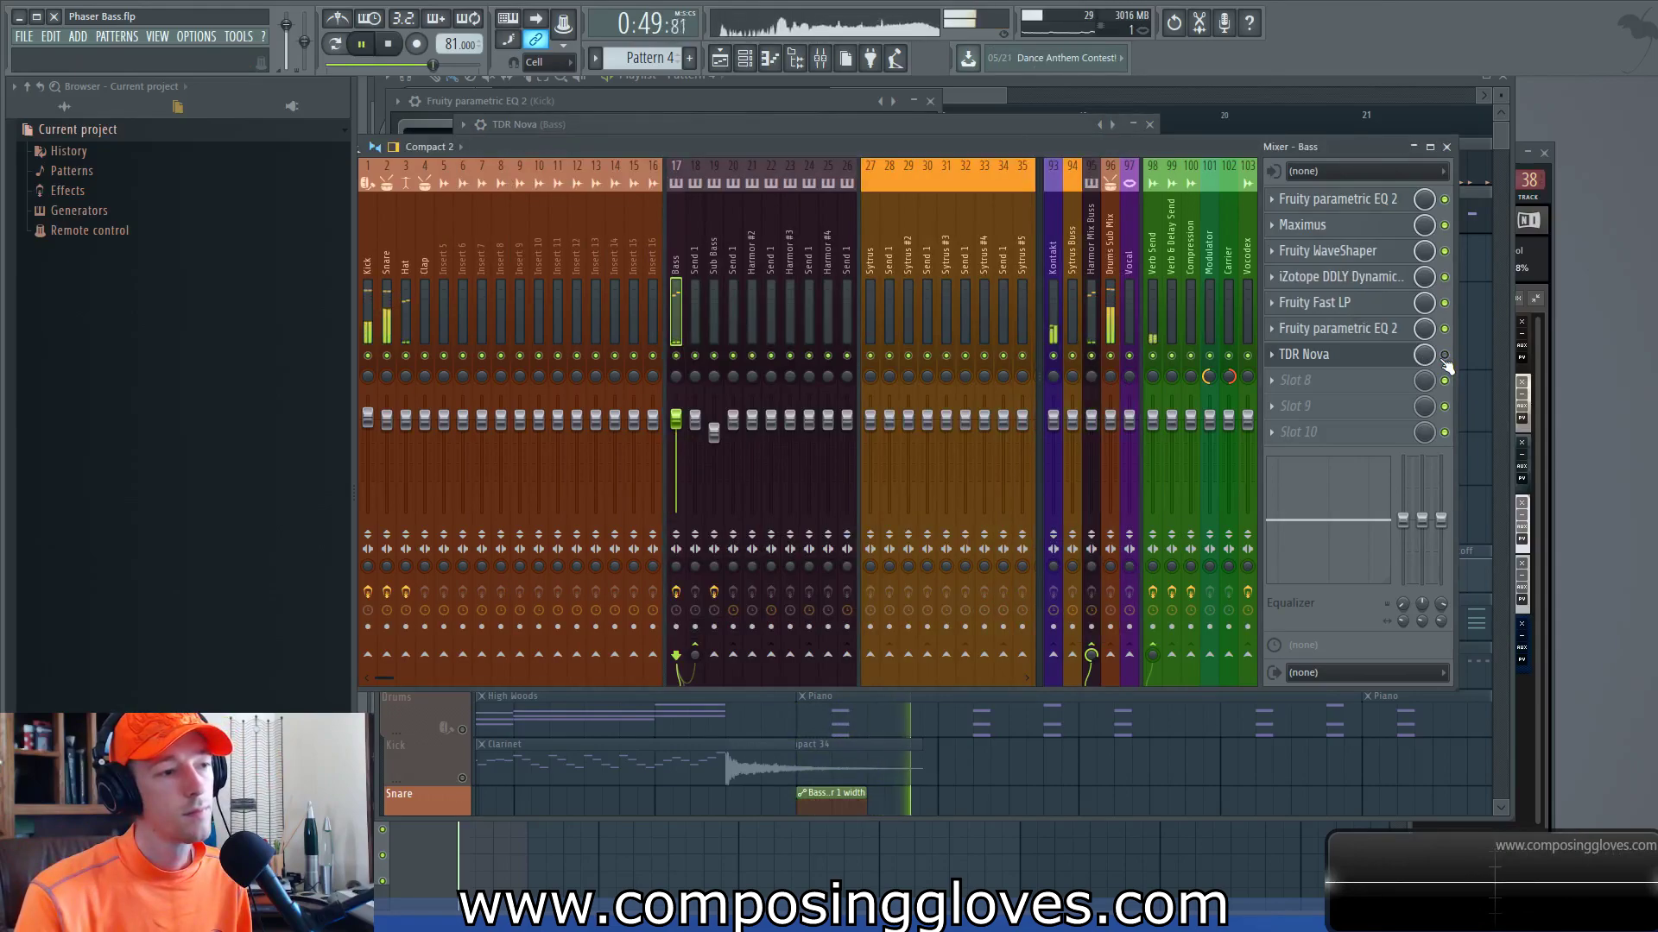
pyautogui.press('space')
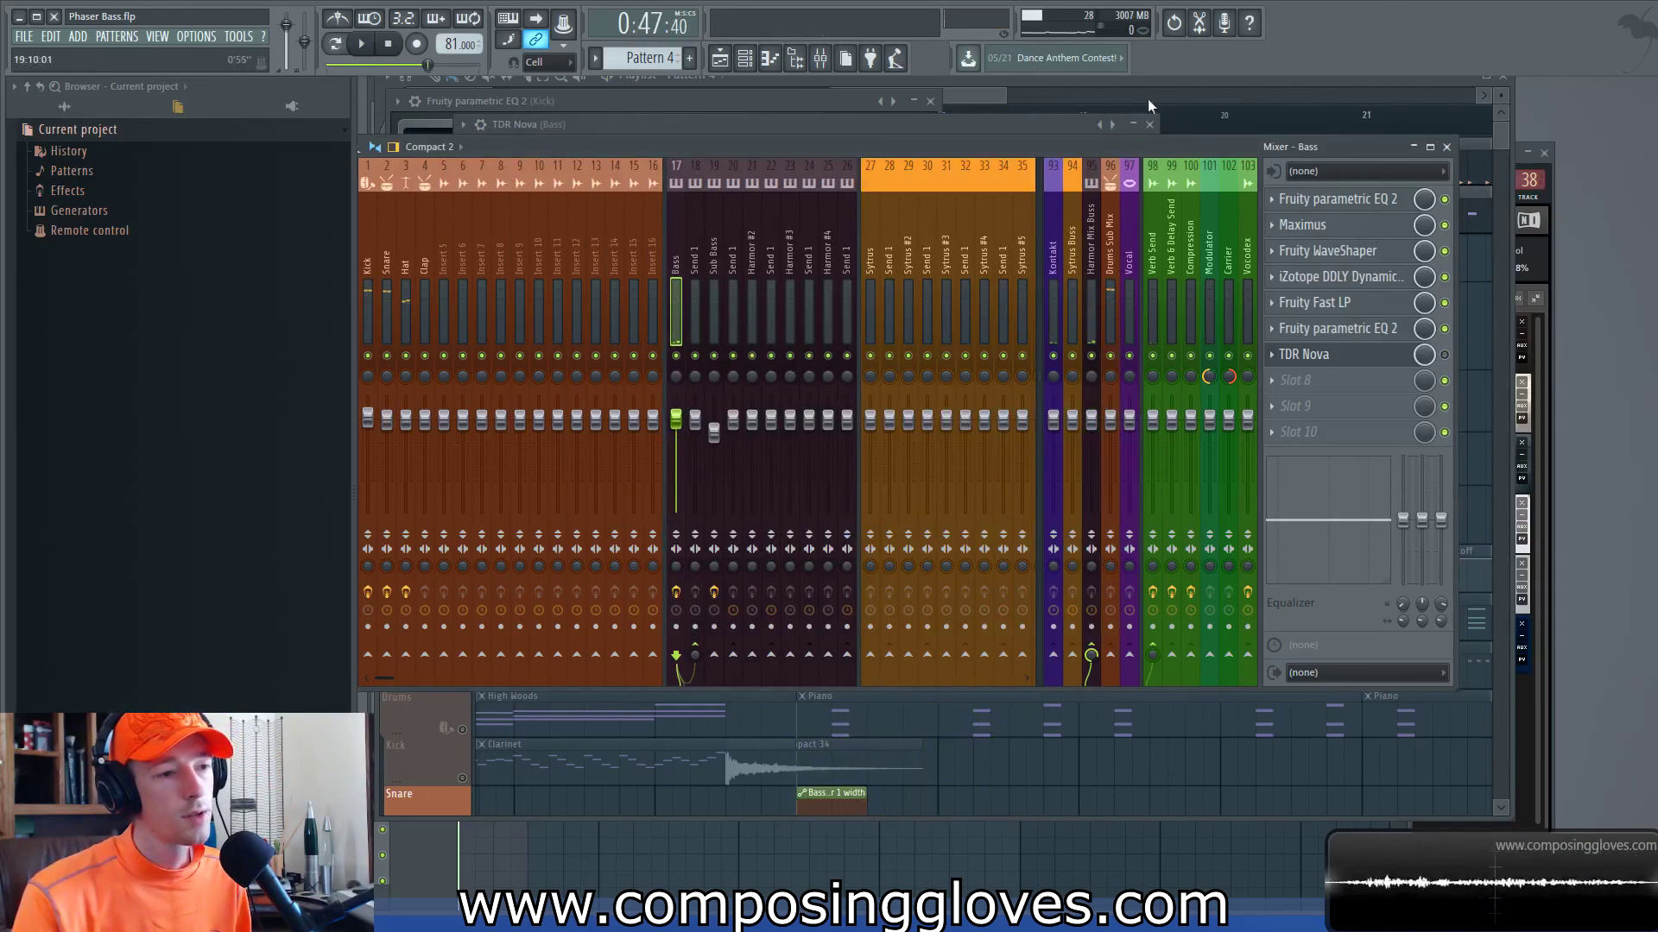
# Step: Examine band III's dynamic cut in the Bass track's TDR Nova while playing from bar 17 with the effect enabled
pyautogui.click(1165, 85)
pyautogui.moveTo(688, 226); pyautogui.dragTo(629, 359)
pyautogui.moveTo(879, 367); pyautogui.dragTo(830, 354)
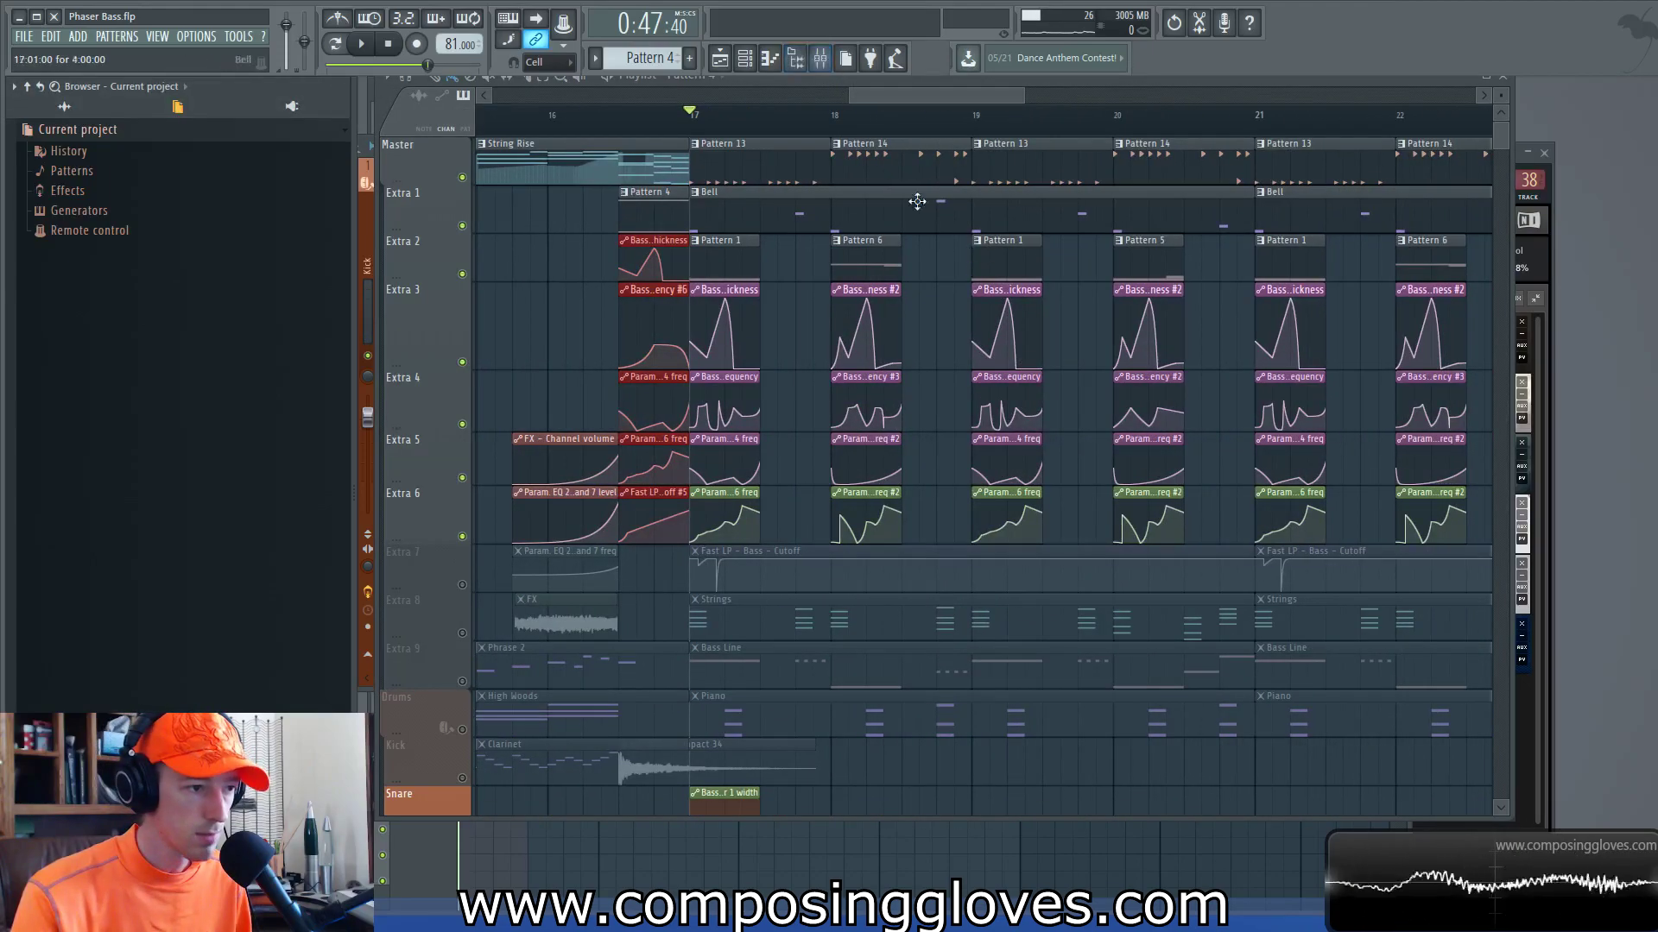
pyautogui.click(835, 61)
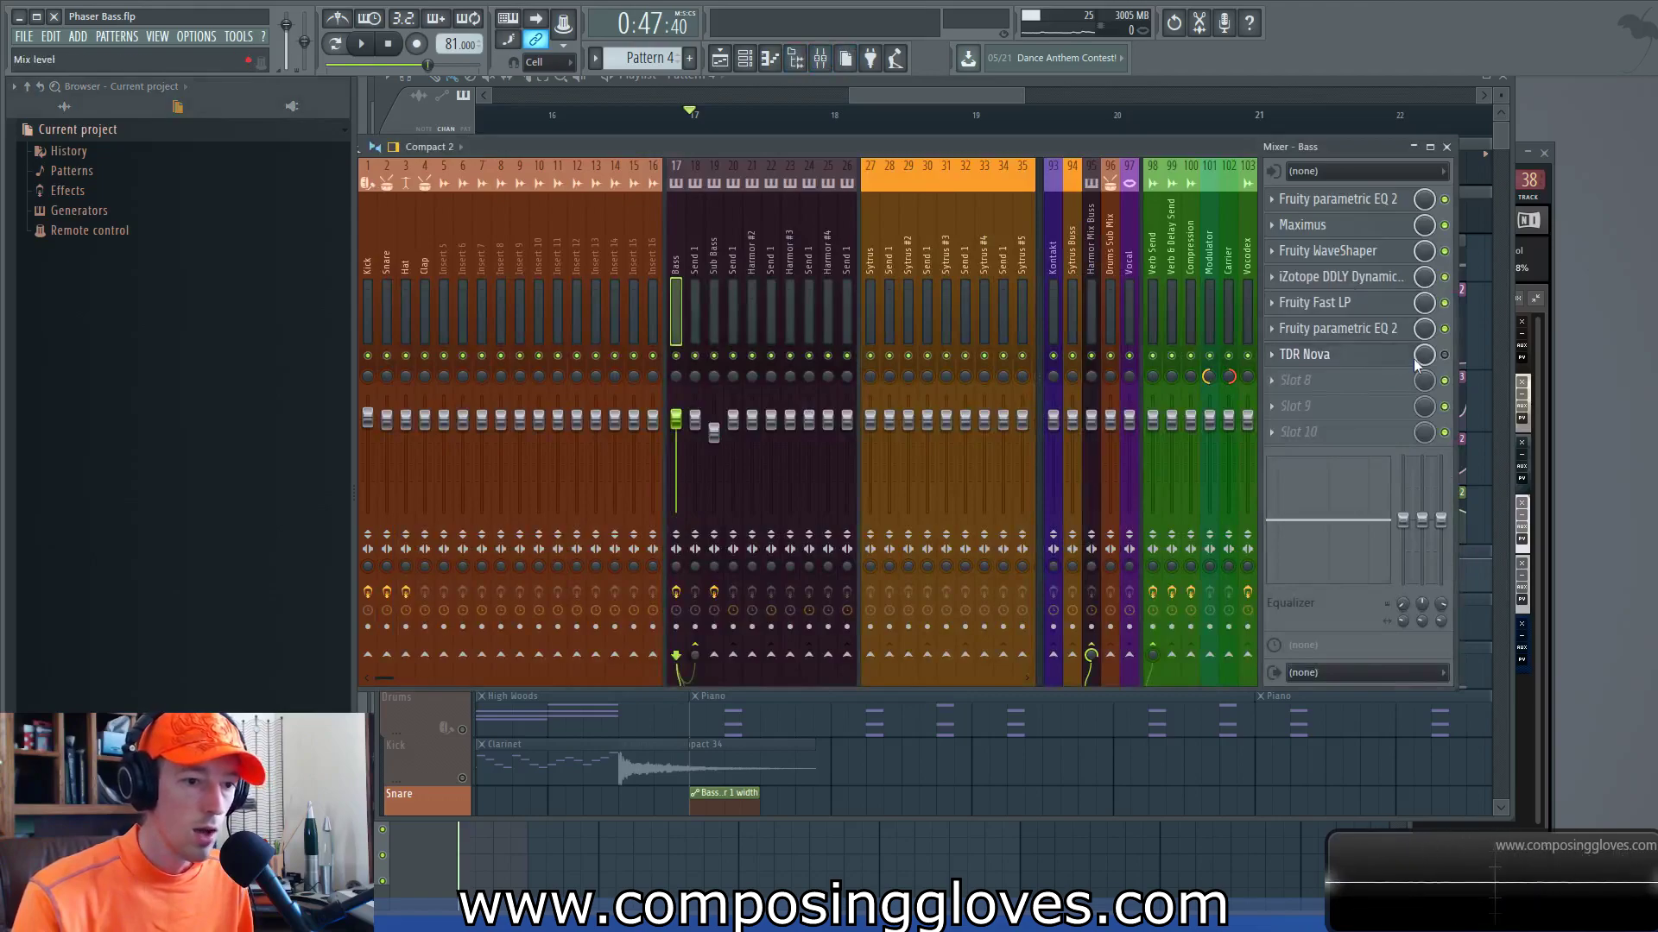
pyautogui.click(1330, 354)
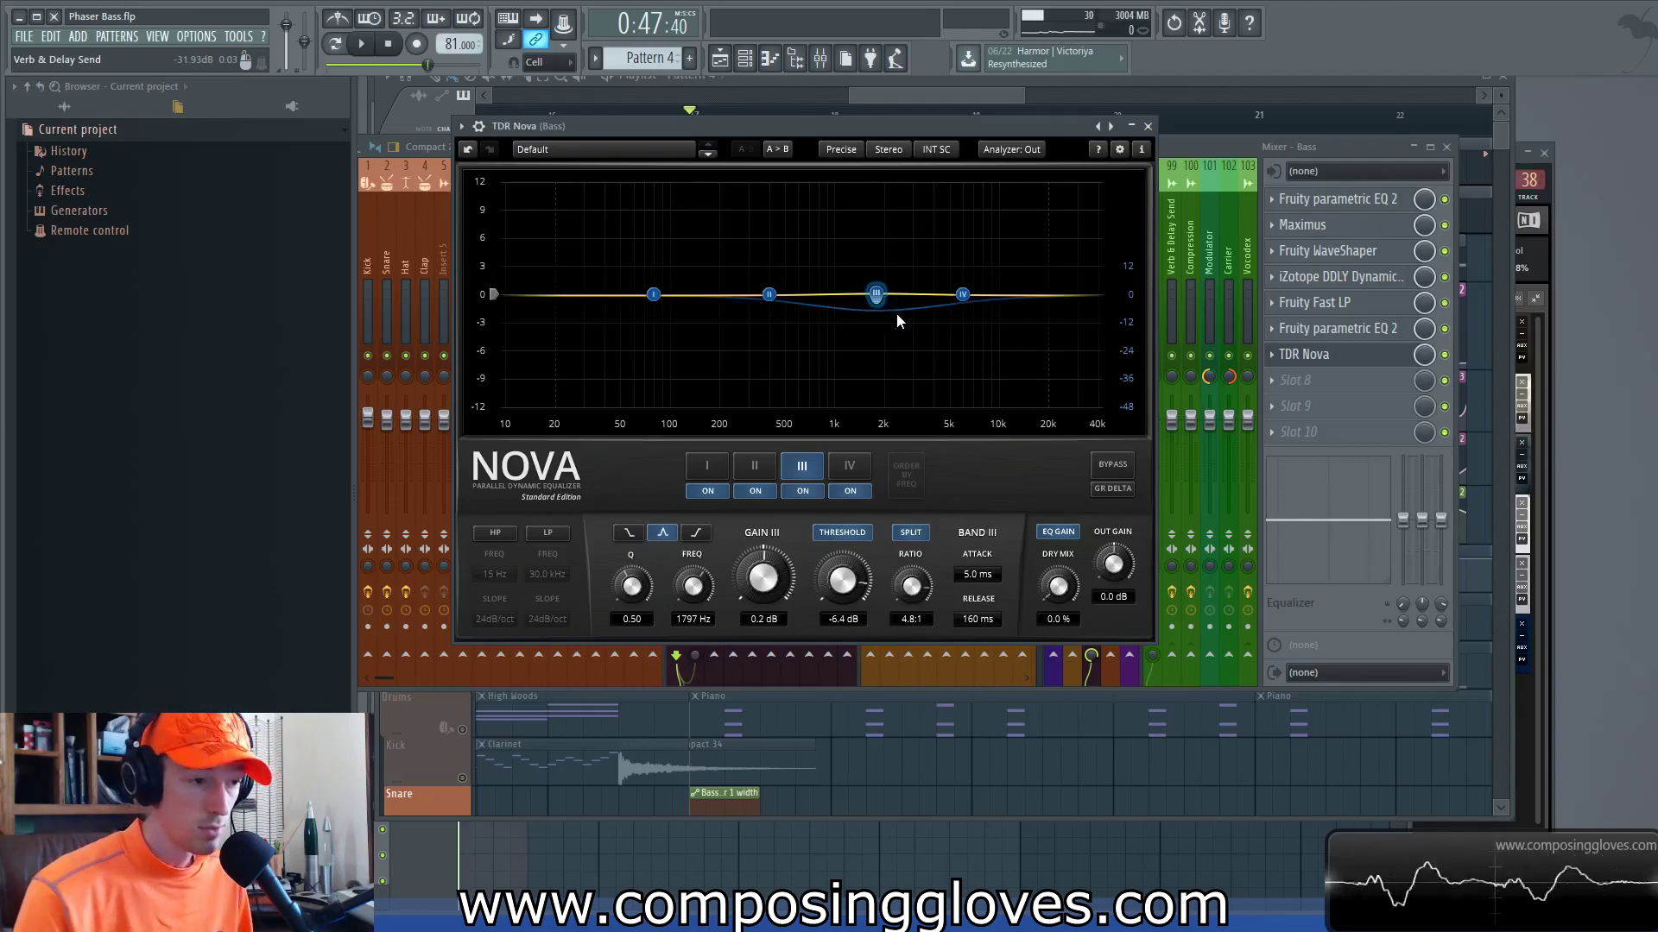
pyautogui.press('space')
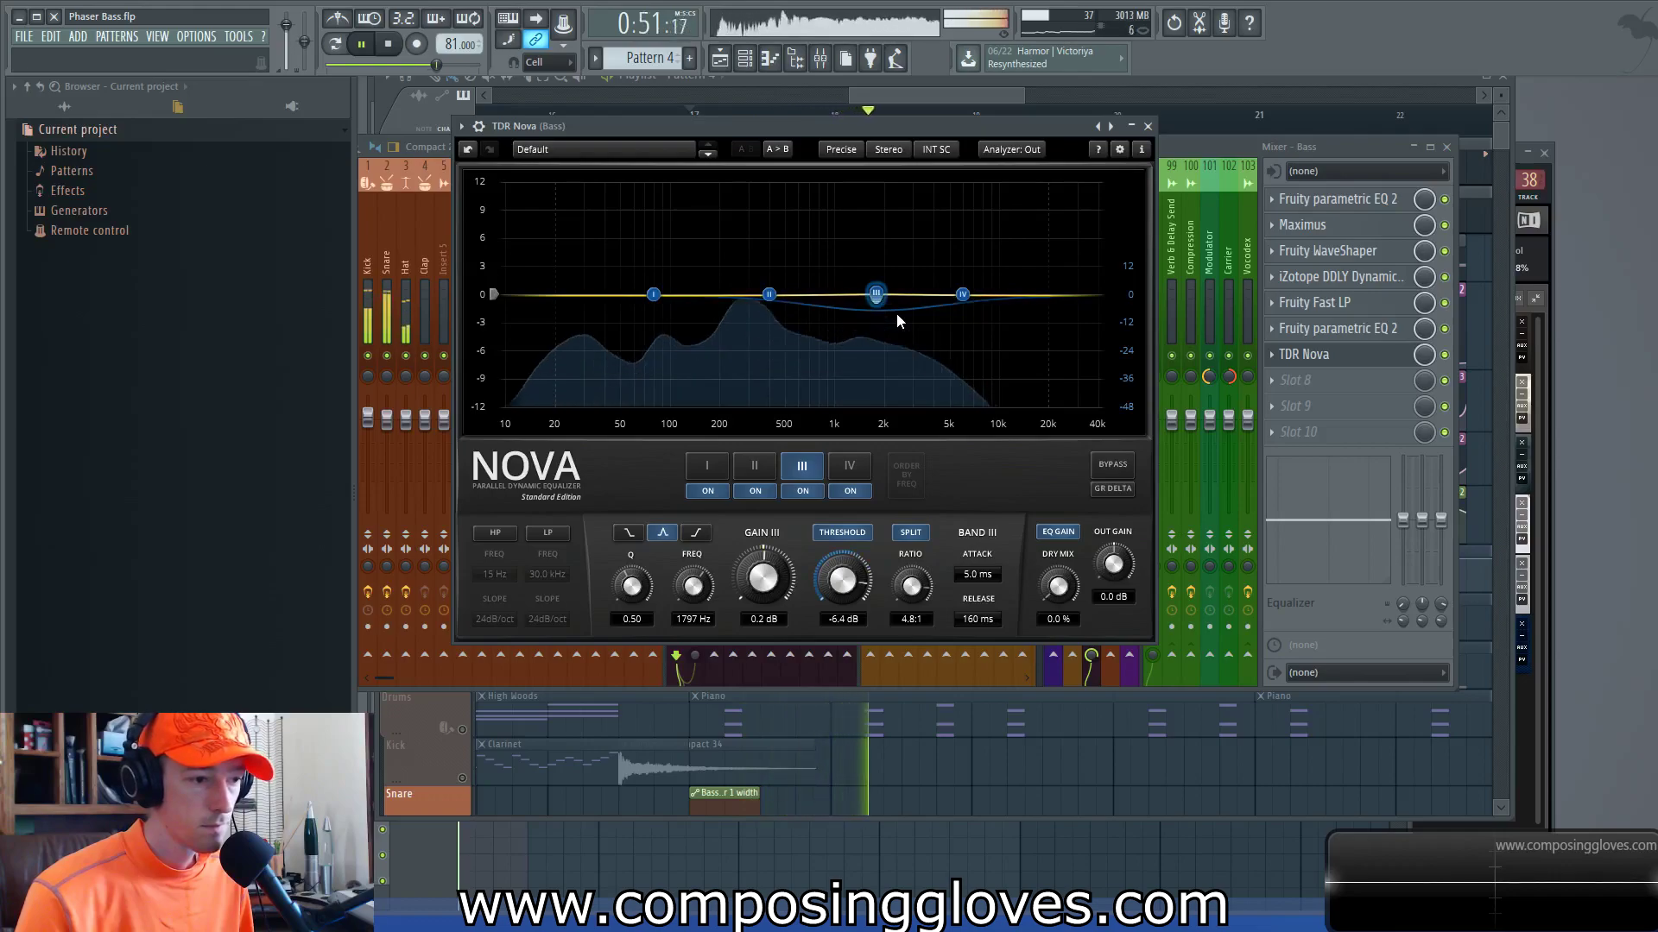
pyautogui.press('space')
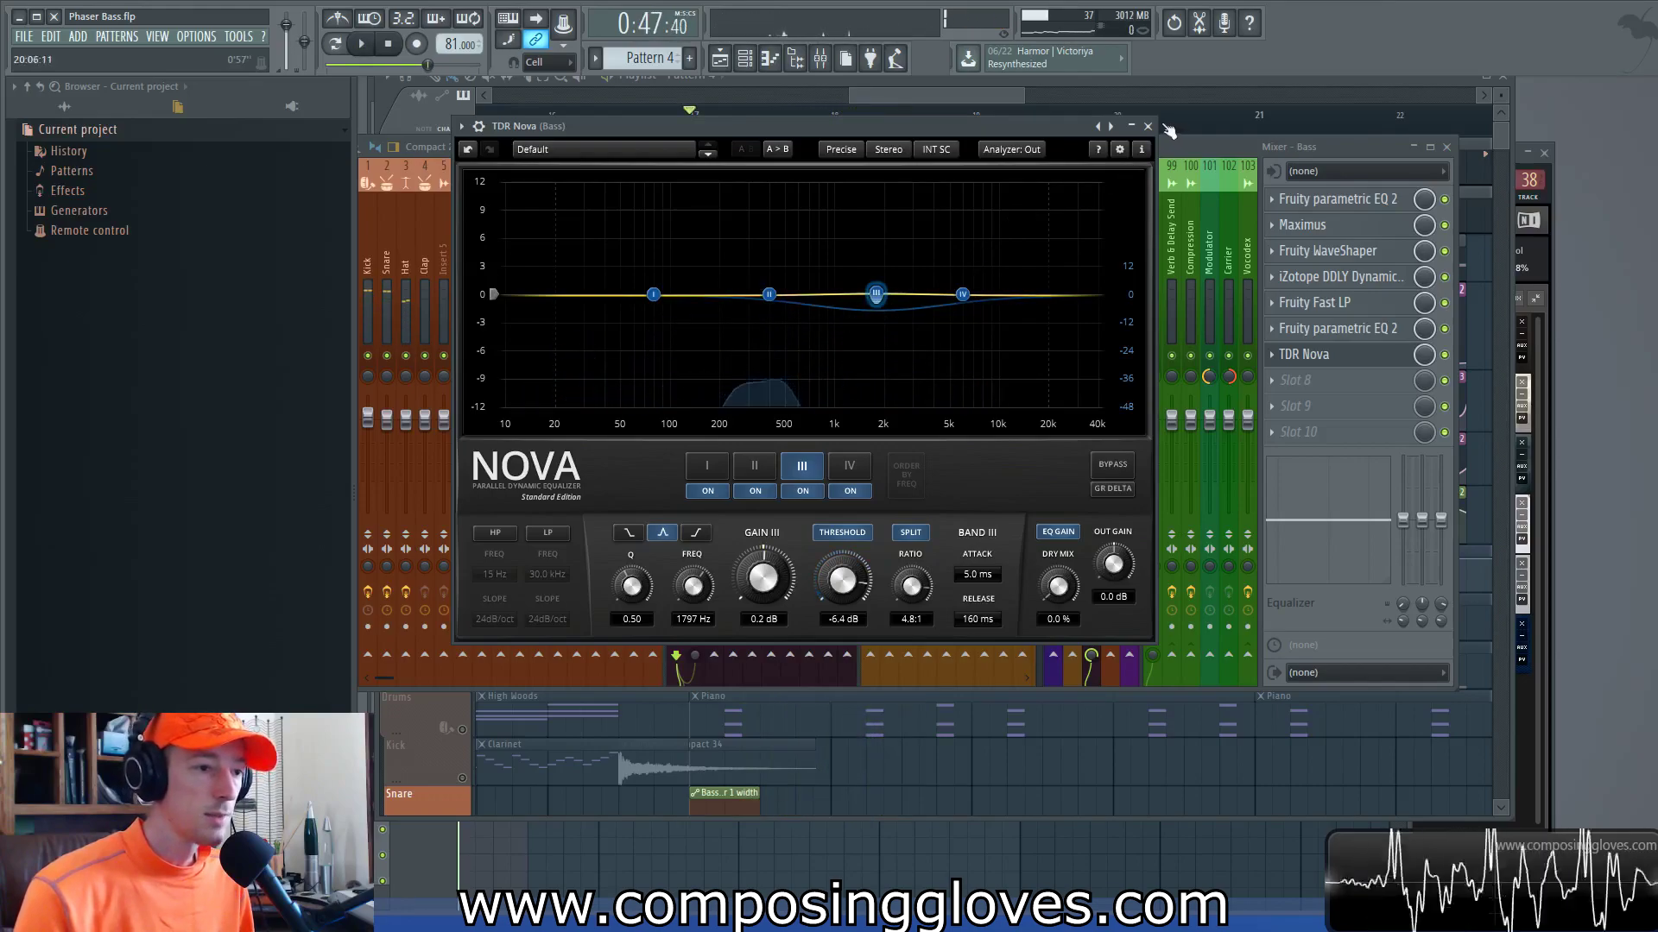
pyautogui.click(1147, 126)
# Step: Compare the effect chains of the Kick and Bass mixer tracks
pyautogui.click(938, 95)
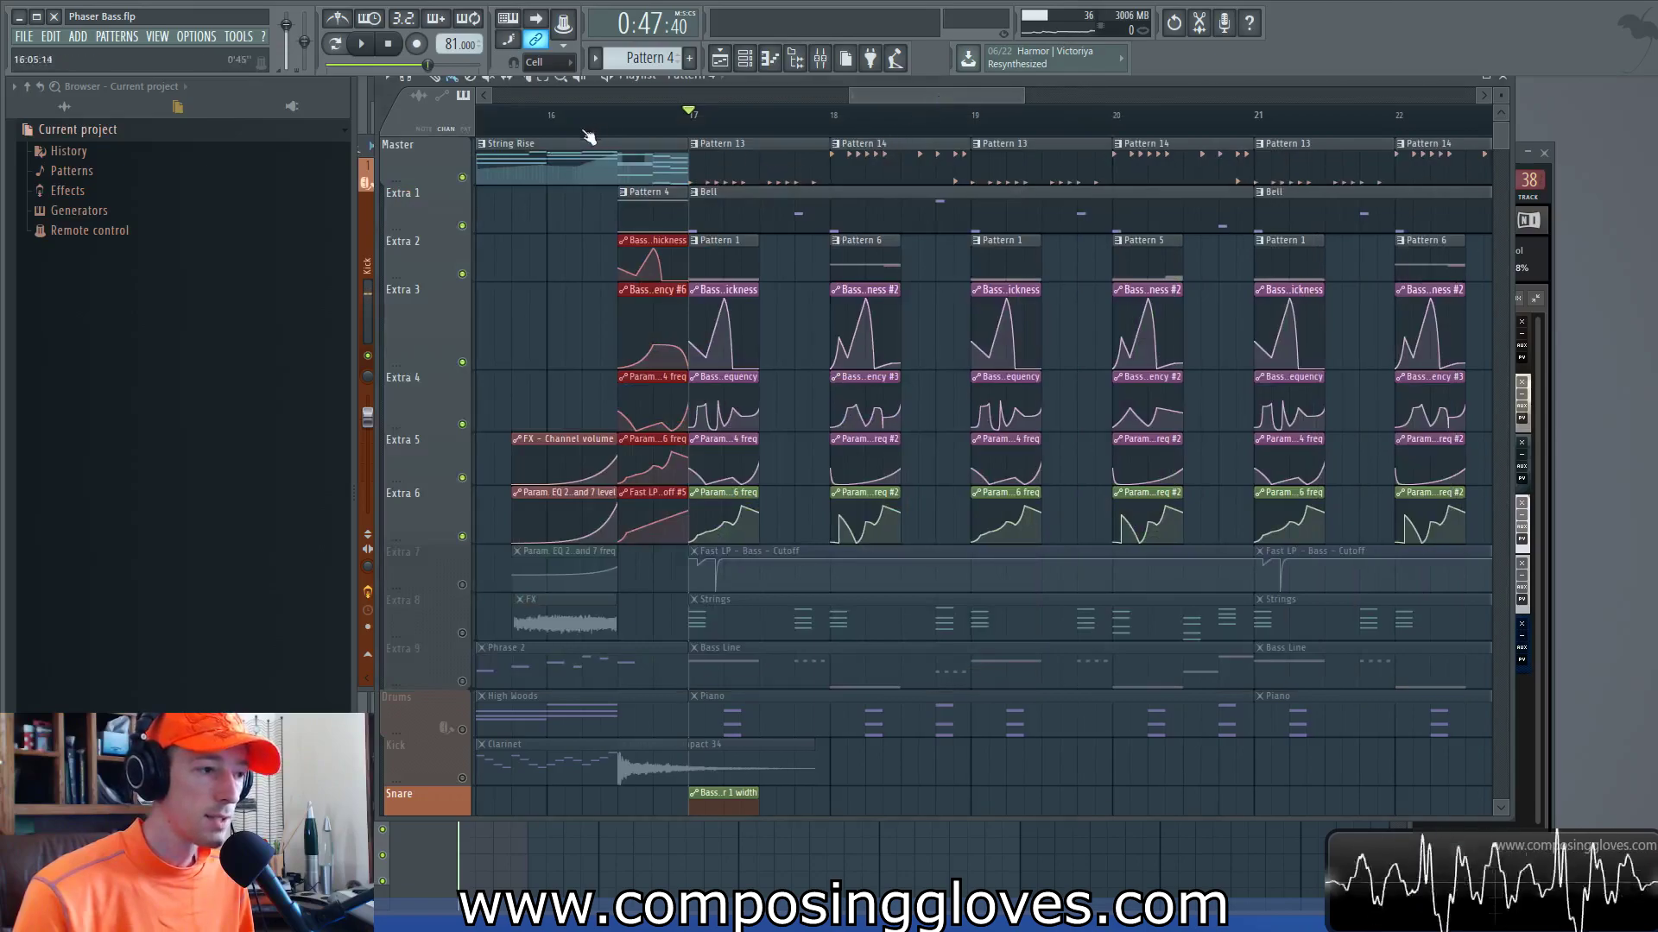
pyautogui.click(363, 239)
pyautogui.scroll(-3, 733, 265)
pyautogui.scroll(3, 735, 265)
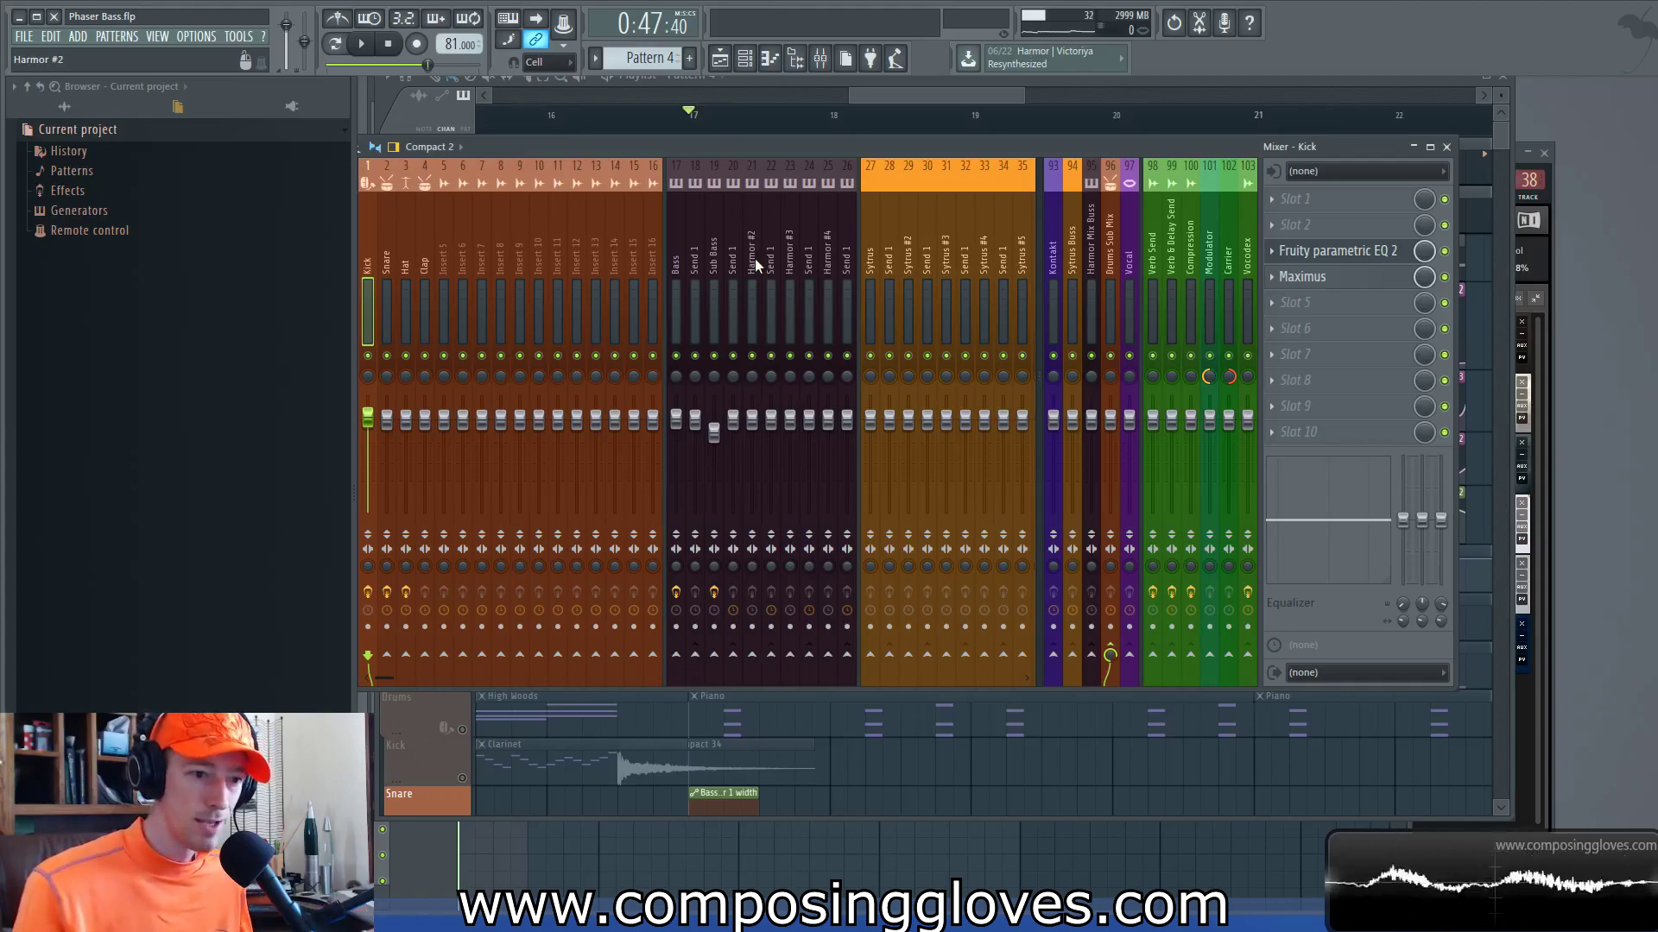
pyautogui.click(677, 267)
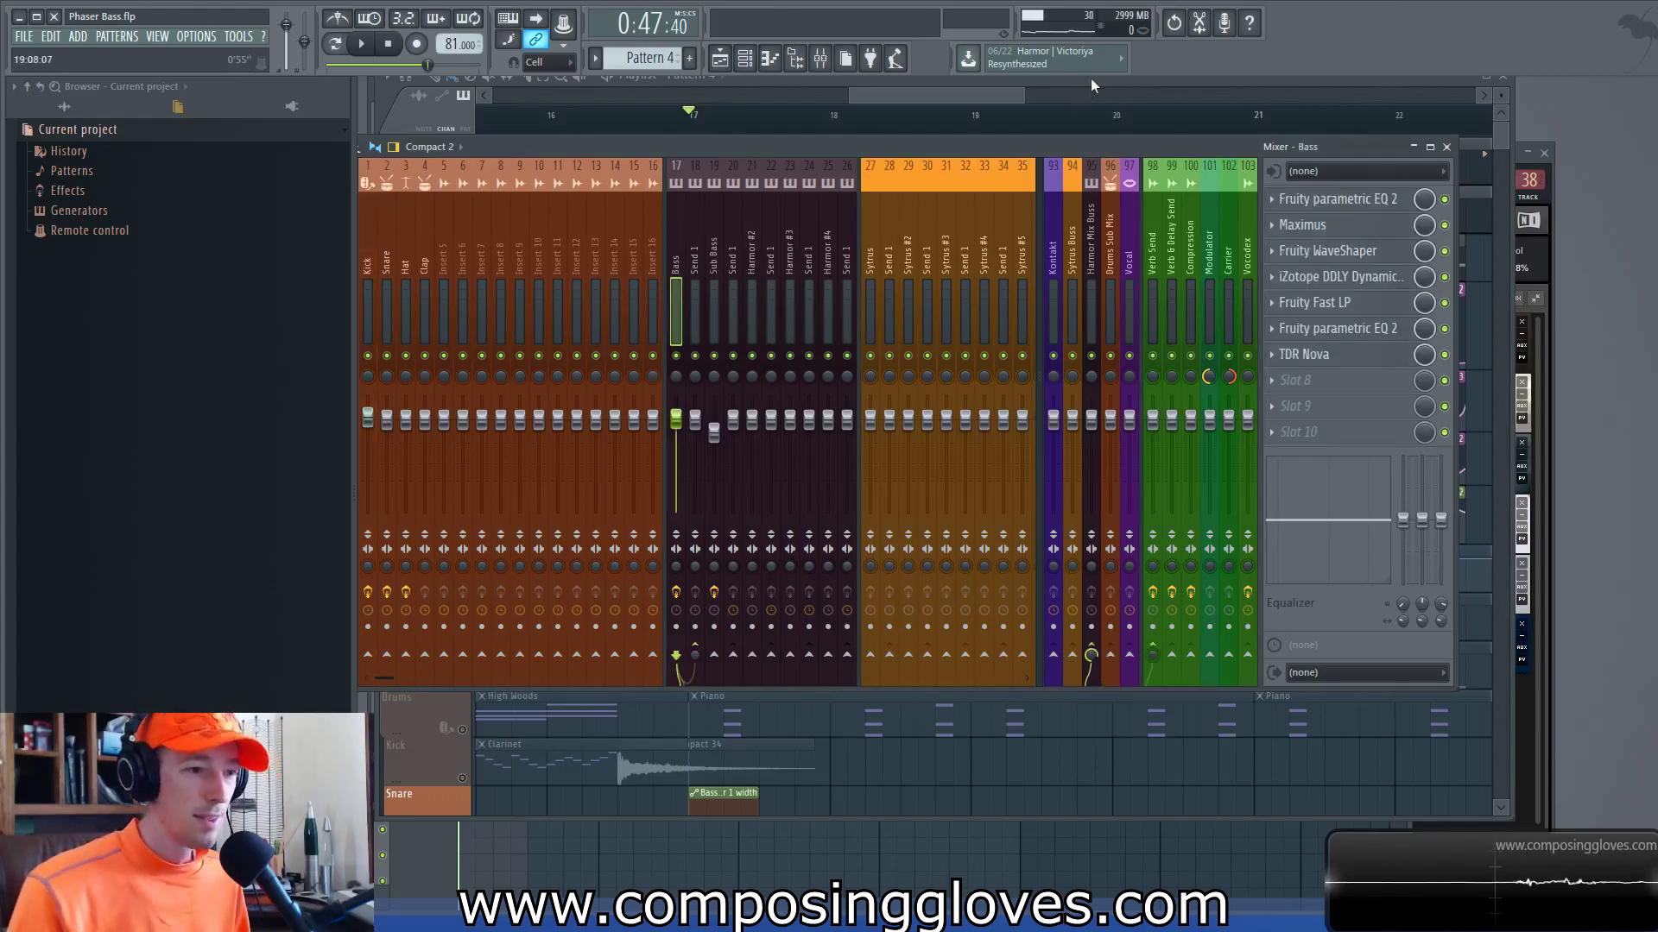
pyautogui.click(1311, 367)
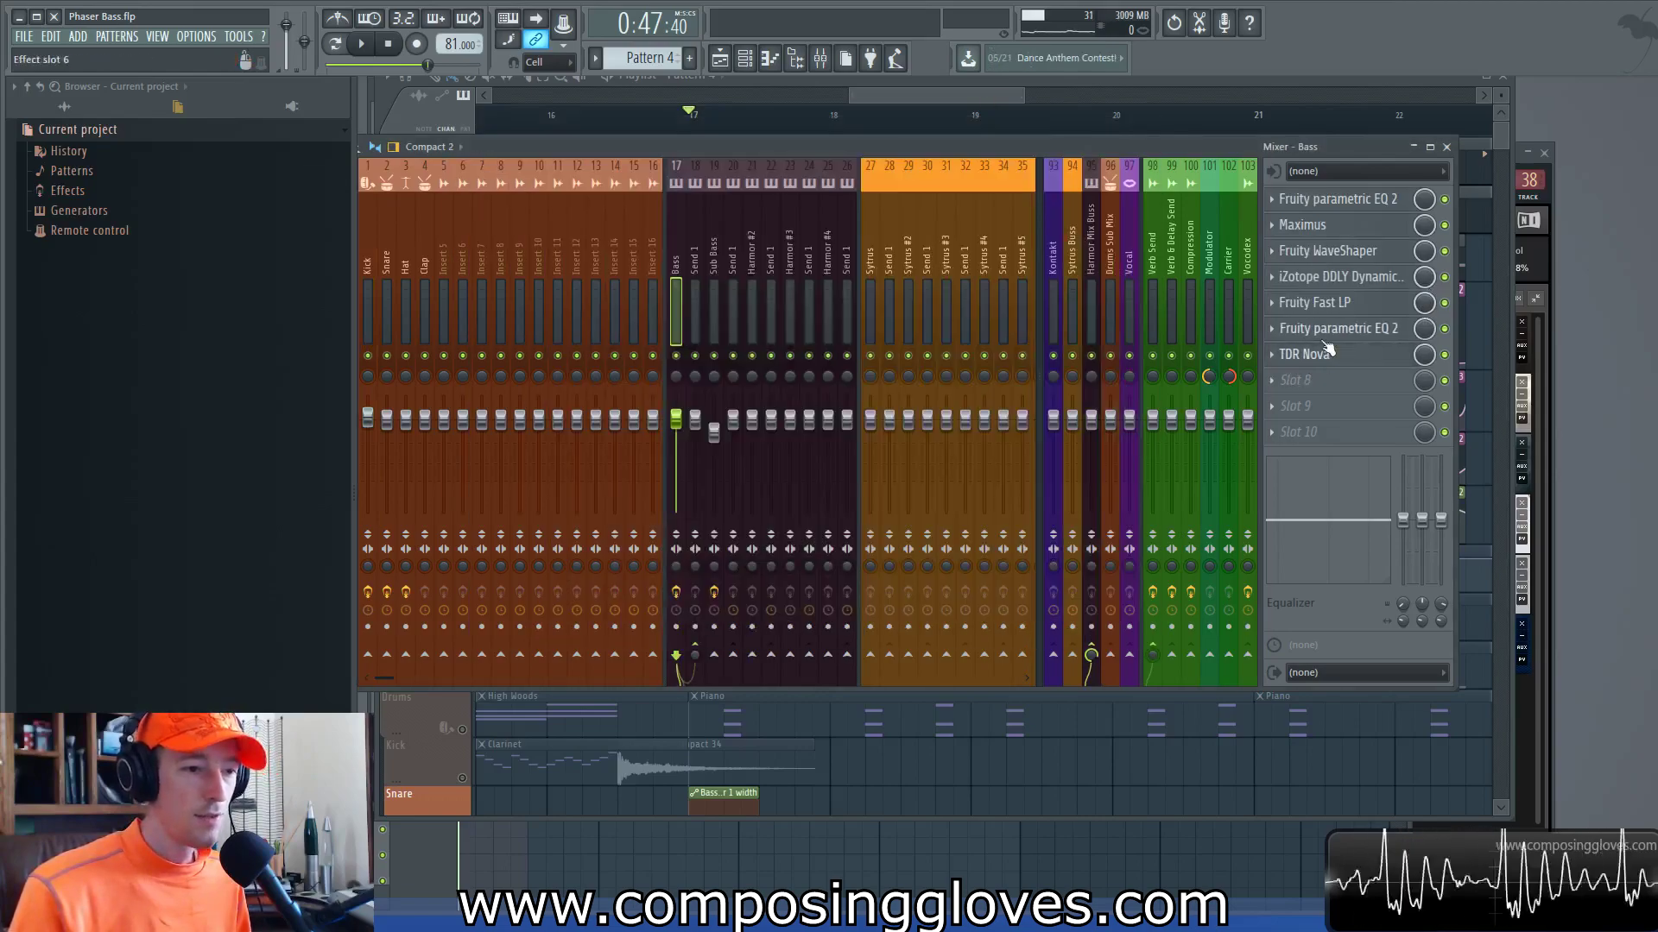
# Step: Unmute the Extra 7 playlist track and audition its Fast LP - Bass - Cutoff automation from bar 17
pyautogui.click(926, 85)
pyautogui.scroll(-5, 909, 179)
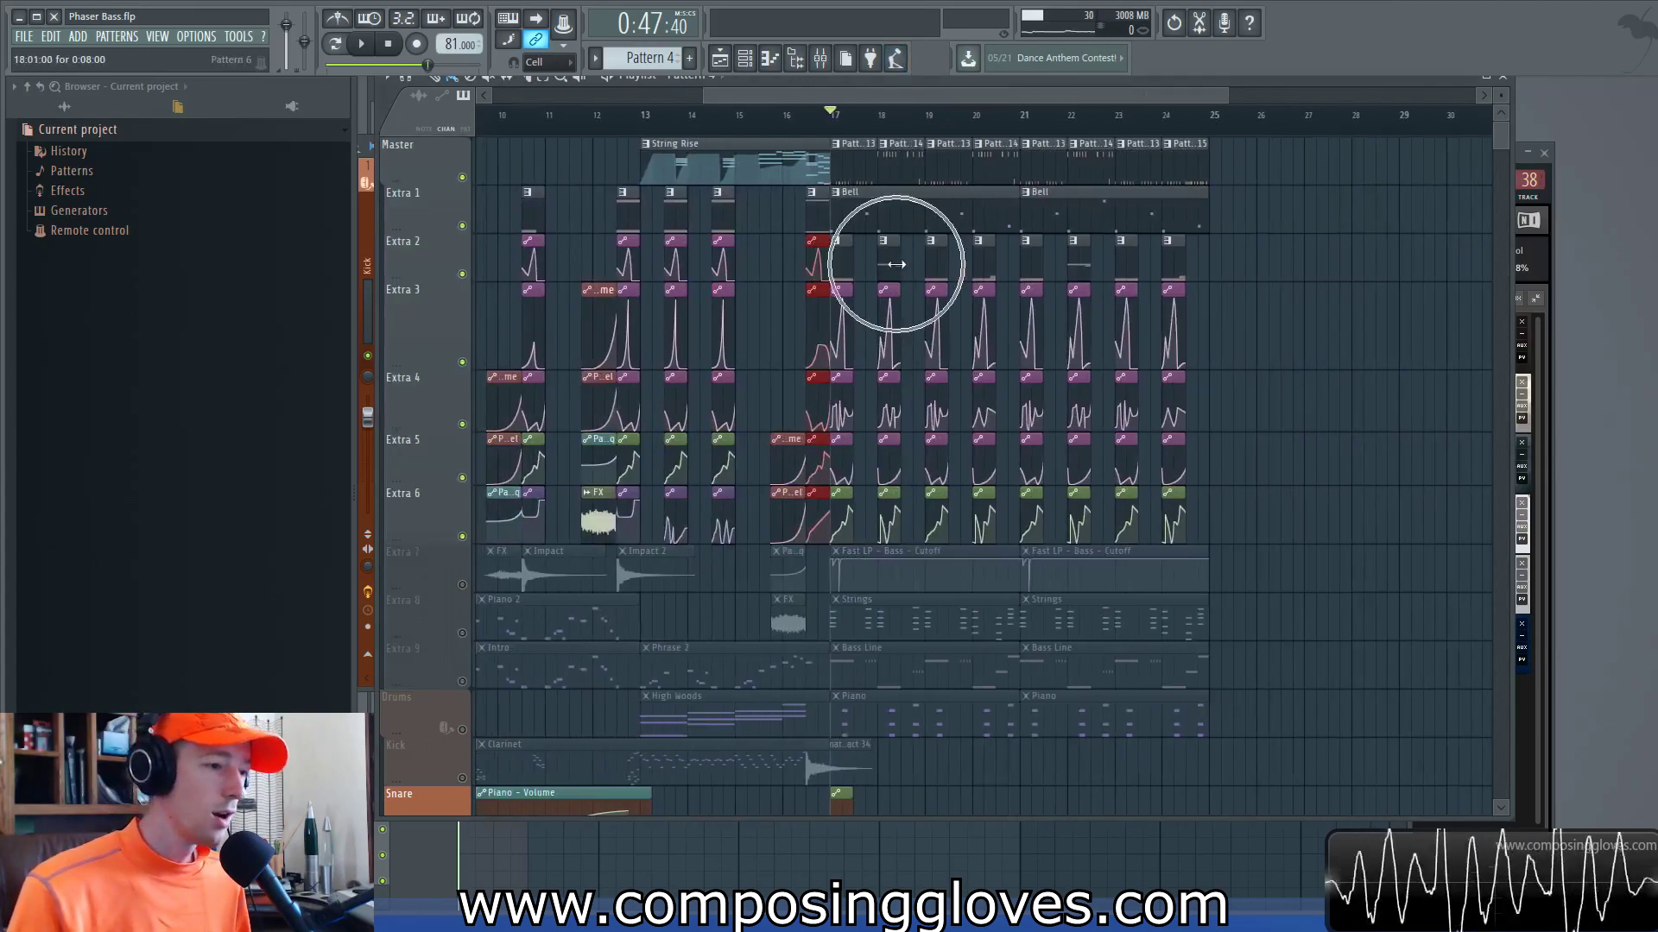
pyautogui.click(462, 584)
pyautogui.scroll(5, 867, 579)
pyautogui.scroll(10, 830, 579)
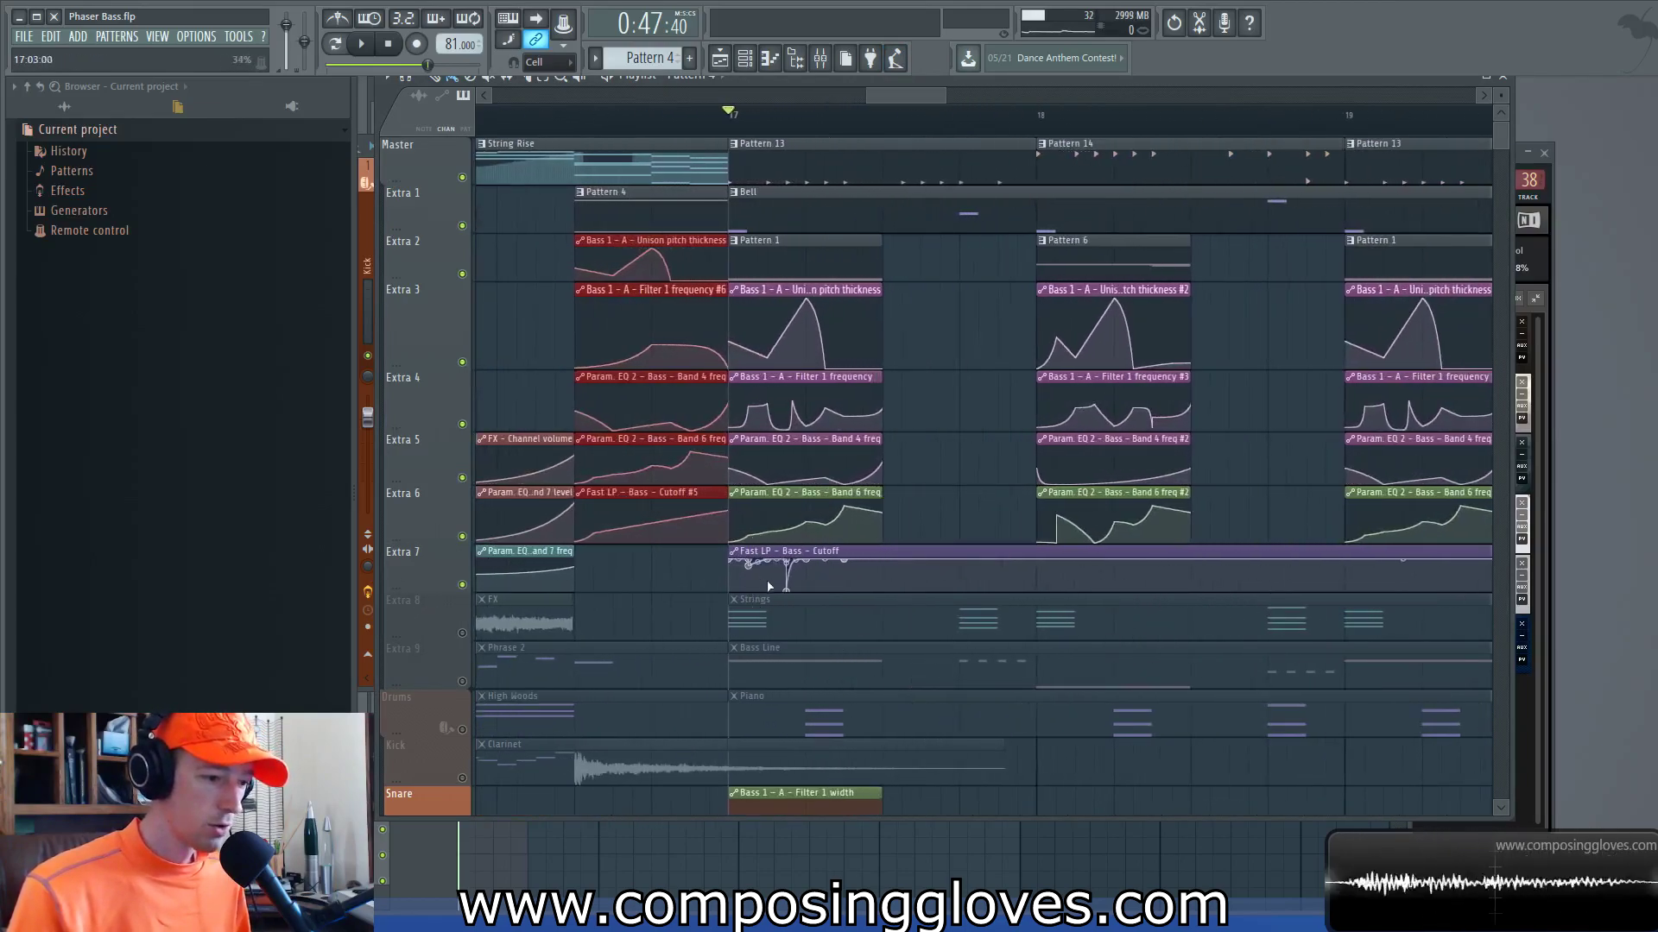
pyautogui.scroll(-3, 756, 573)
pyautogui.scroll(3, 757, 572)
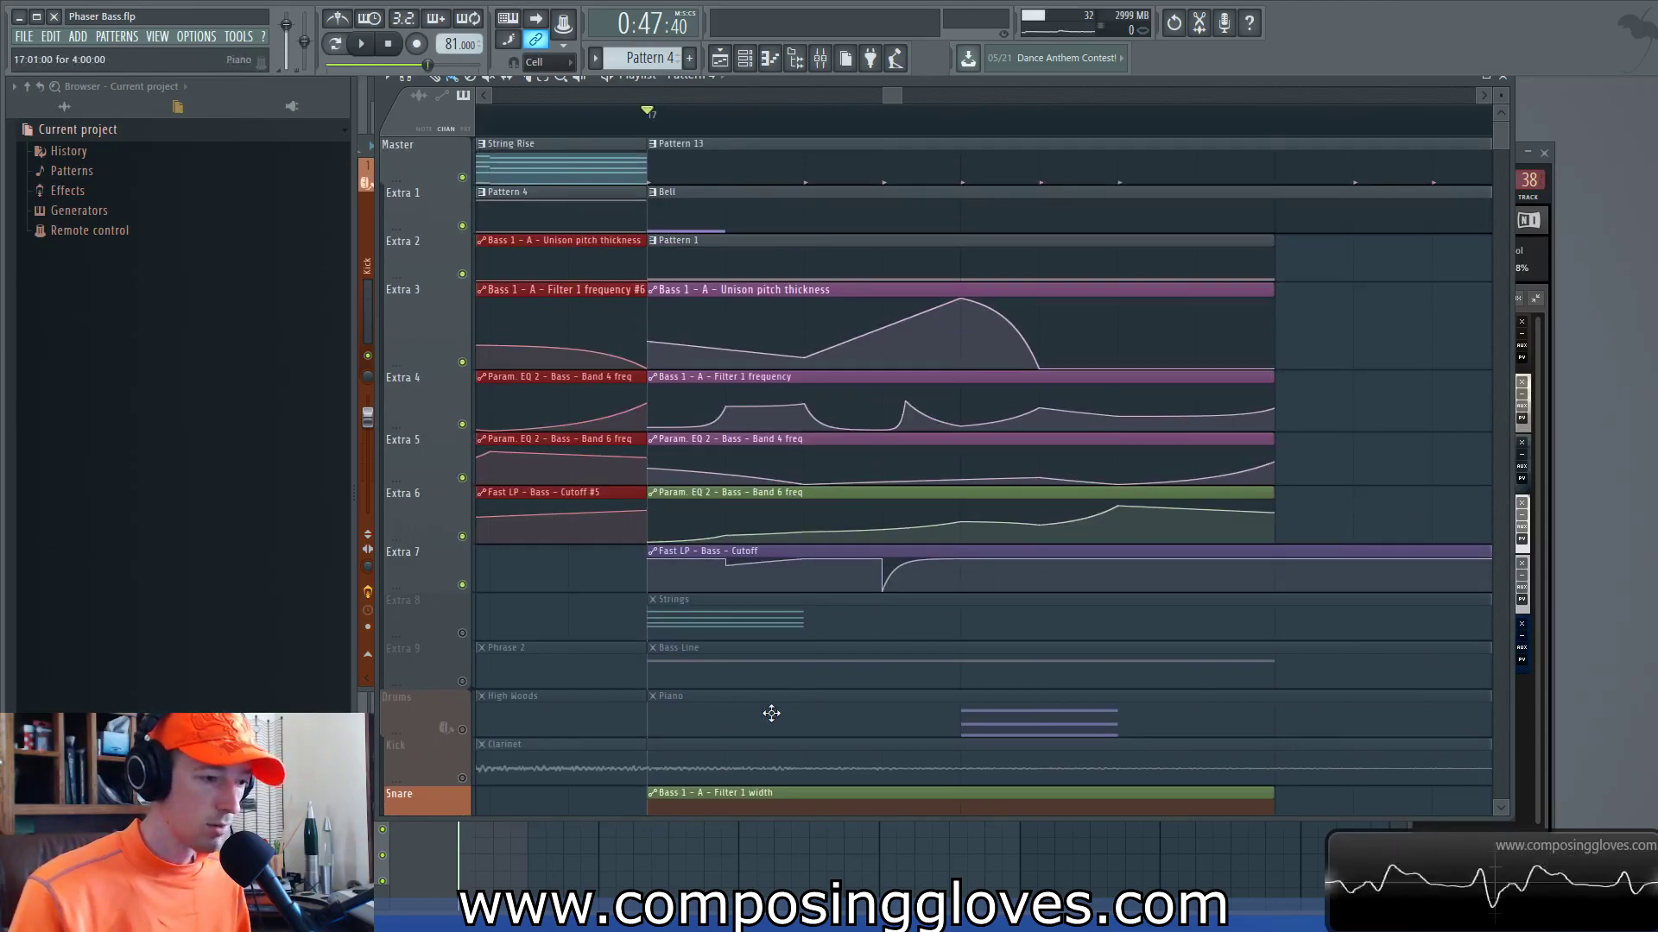
pyautogui.press('space')
pyautogui.press('space')
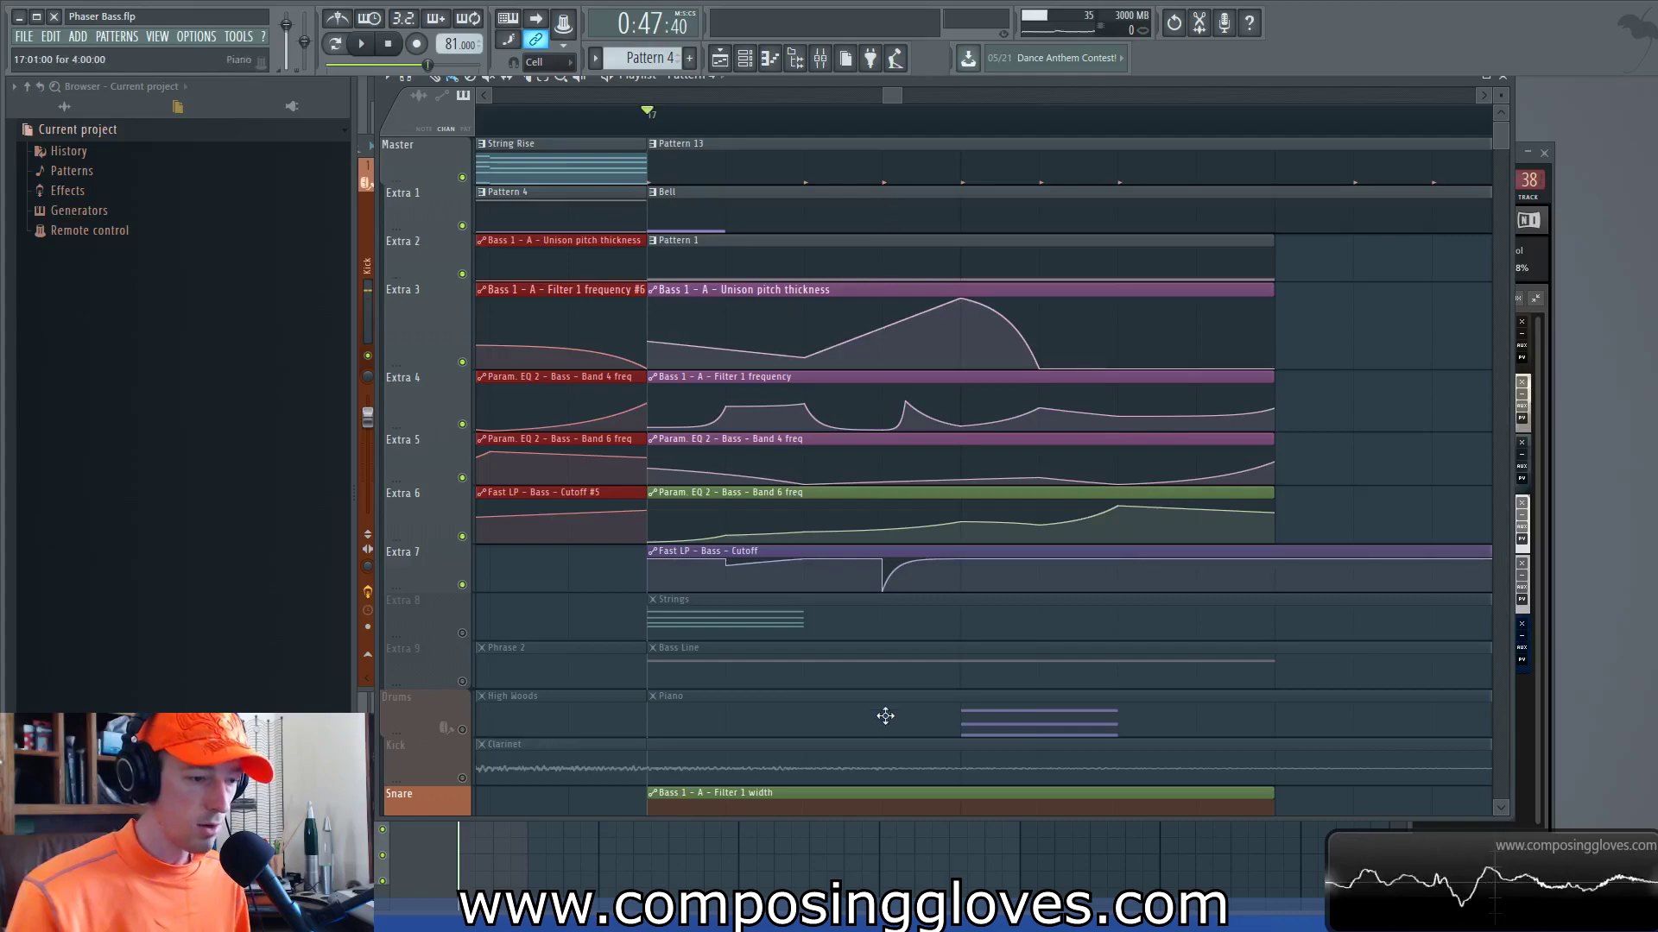
# Step: Unmute all the remaining muted playlist tracks, including Extra 8, Extra 9, Drums and Kick
pyautogui.scroll(-3, 960, 516)
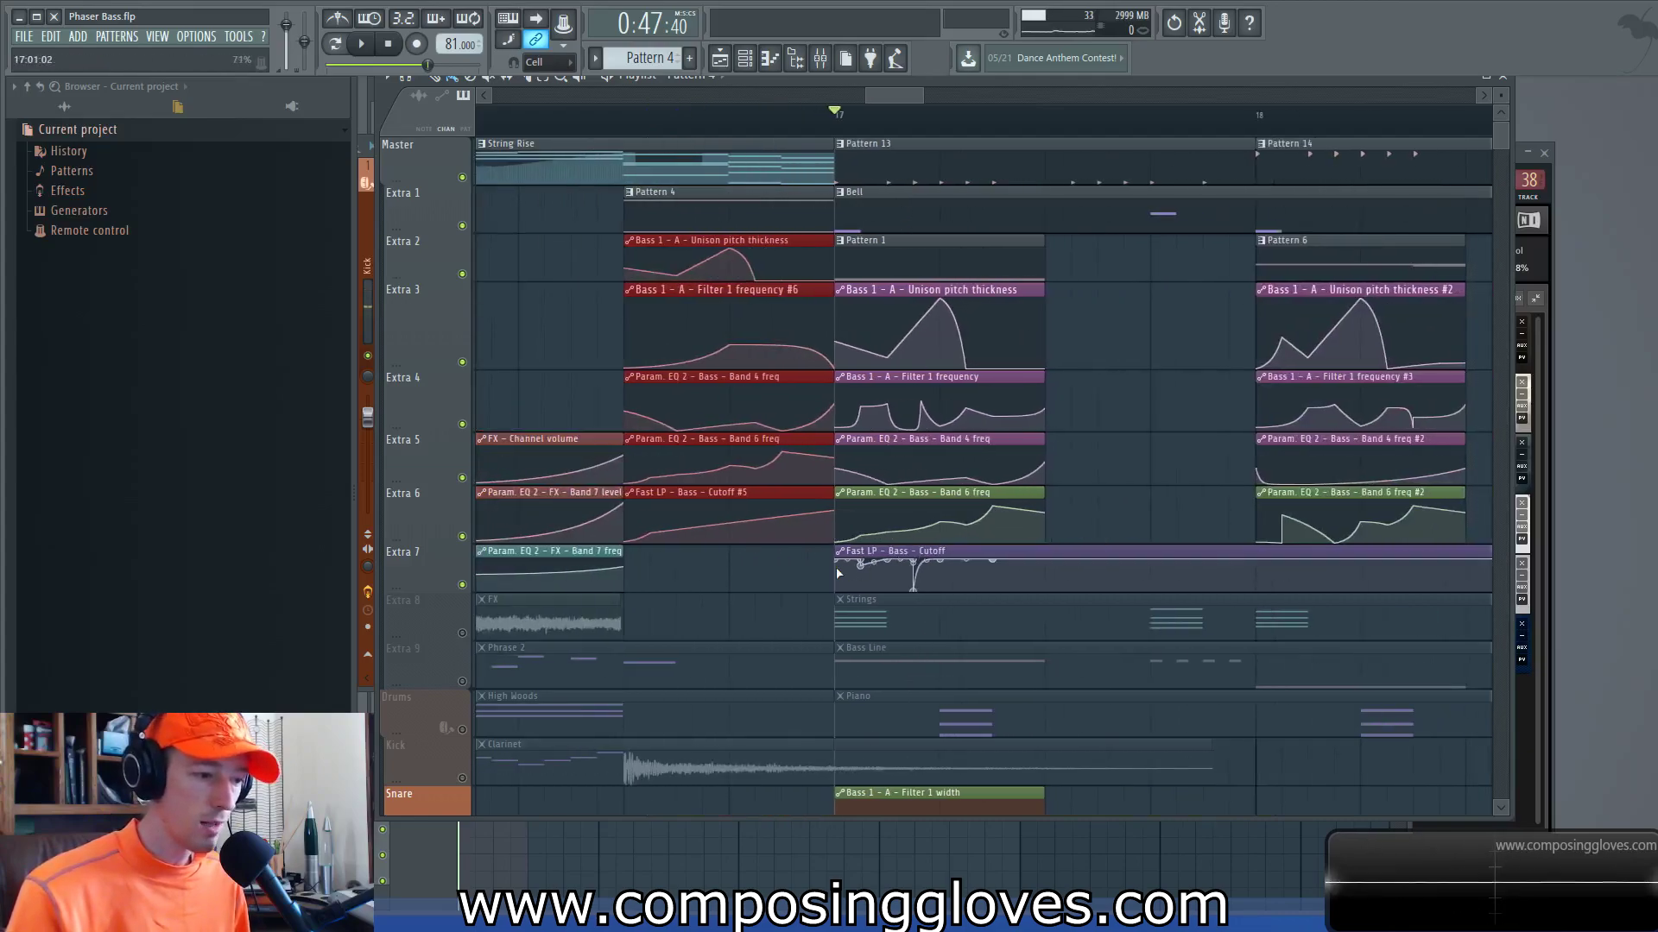
pyautogui.scroll(-3, 653, 620)
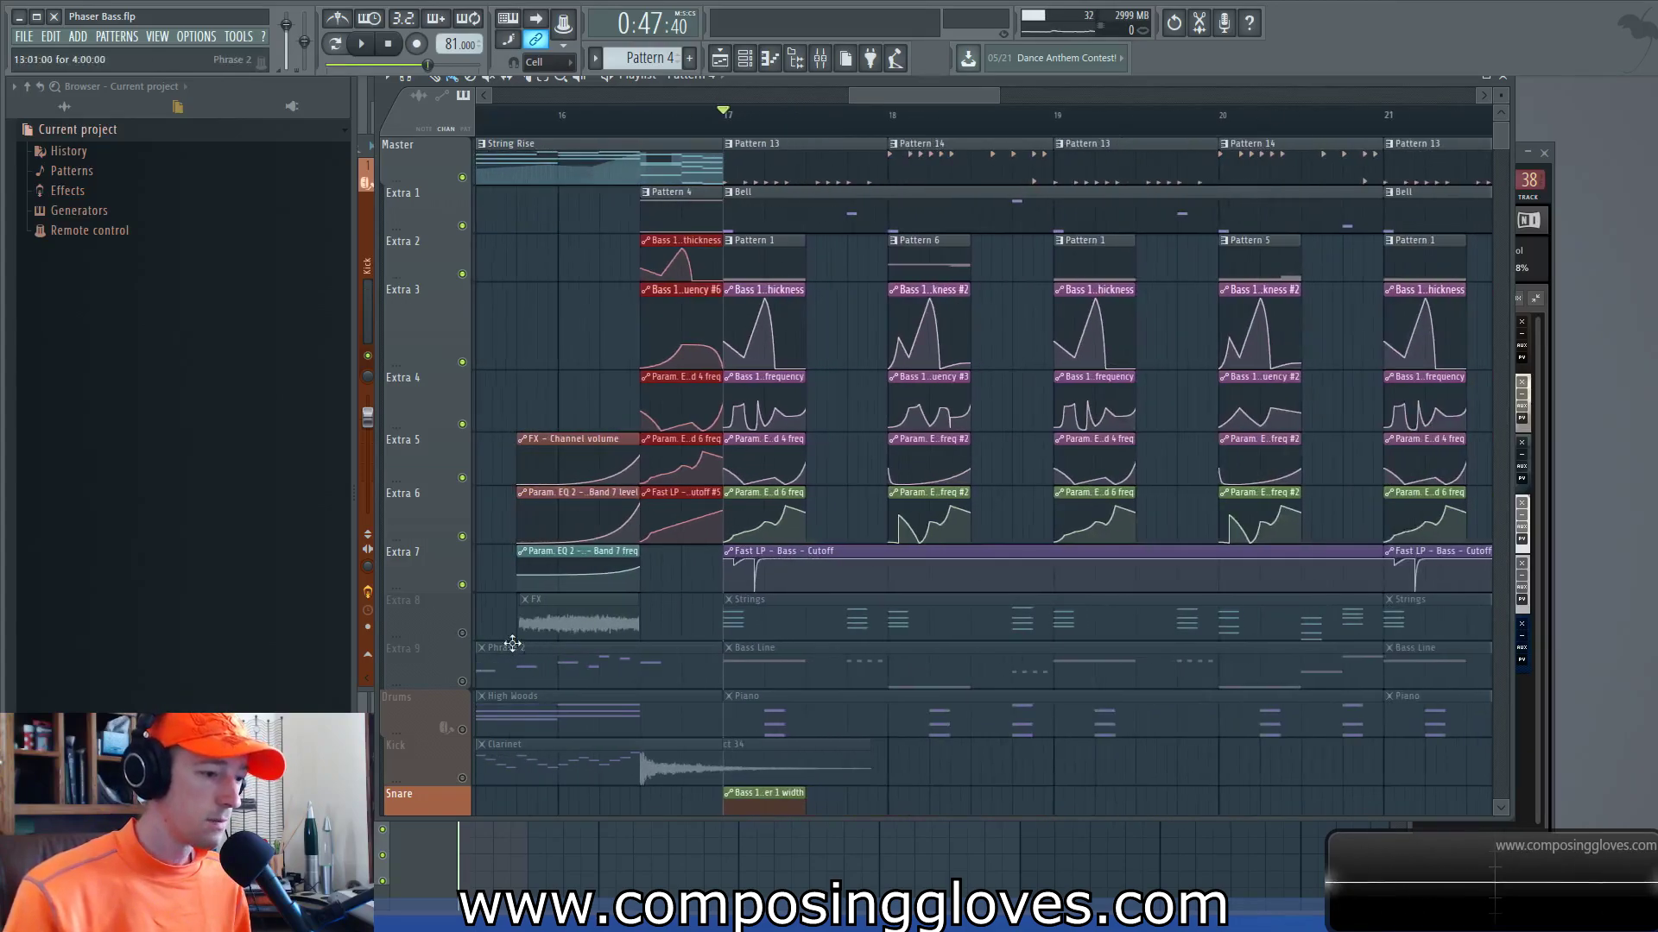
pyautogui.press('space')
pyautogui.press('space')
pyautogui.rightClick(462, 635)
pyautogui.rightClick(463, 635)
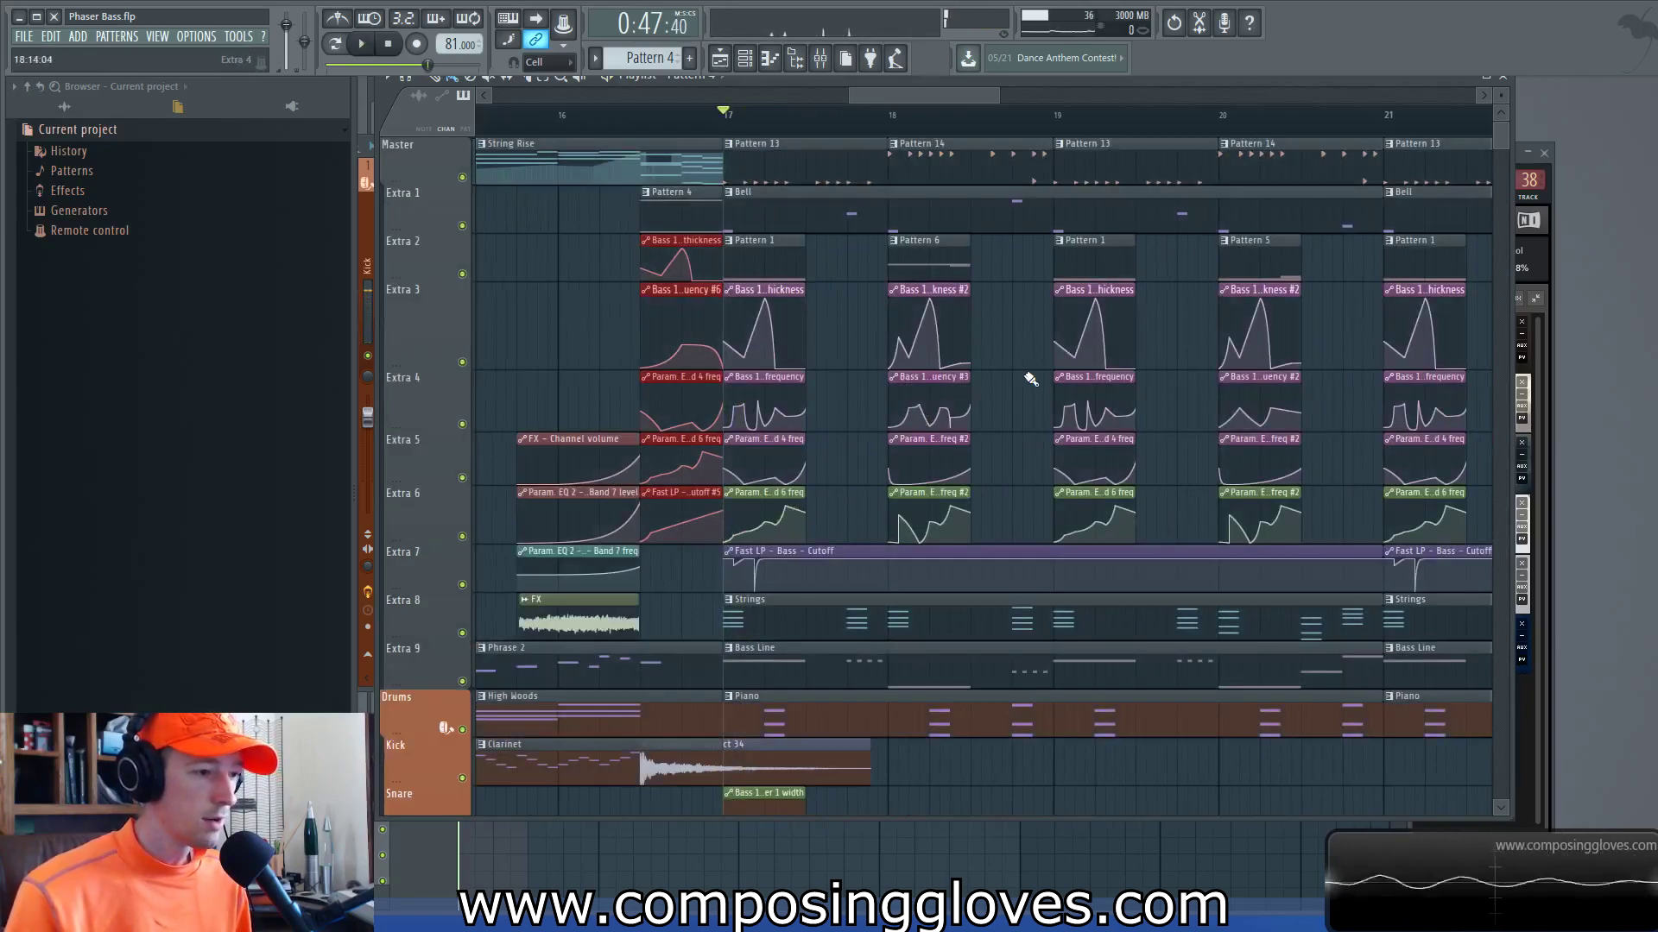
# Step: Play the full arrangement from bar 17 to about bar 21 while viewing all the clips in the playlist
pyautogui.press('space')
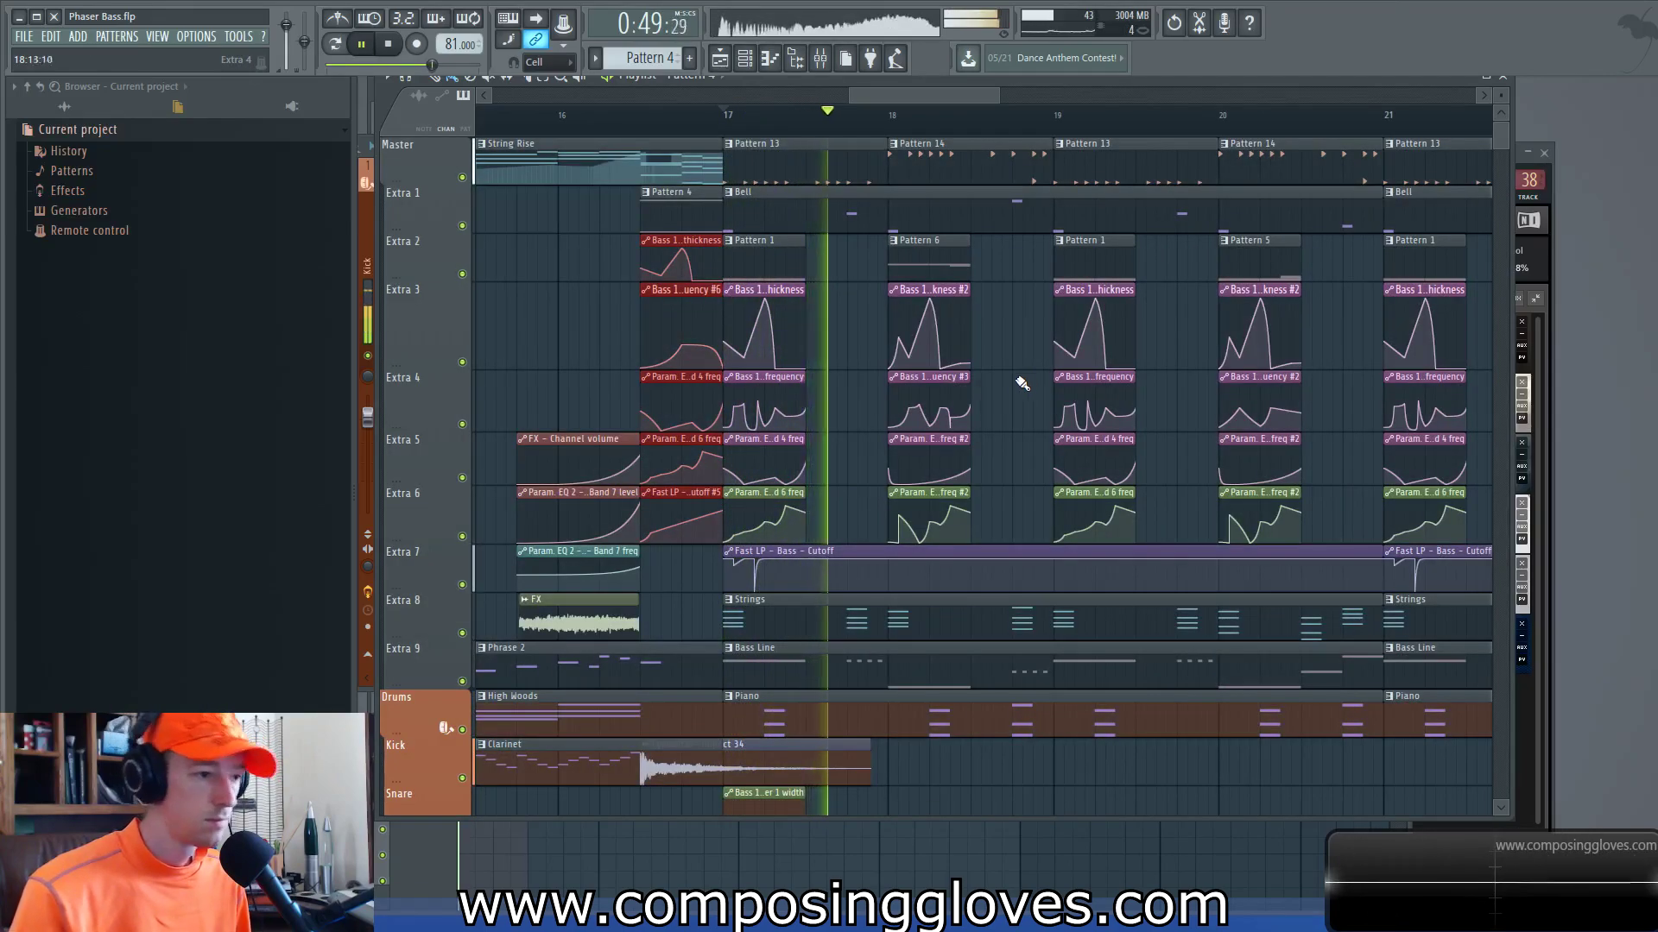
pyautogui.scroll(-3, 993, 376)
pyautogui.scroll(-1, 984, 354)
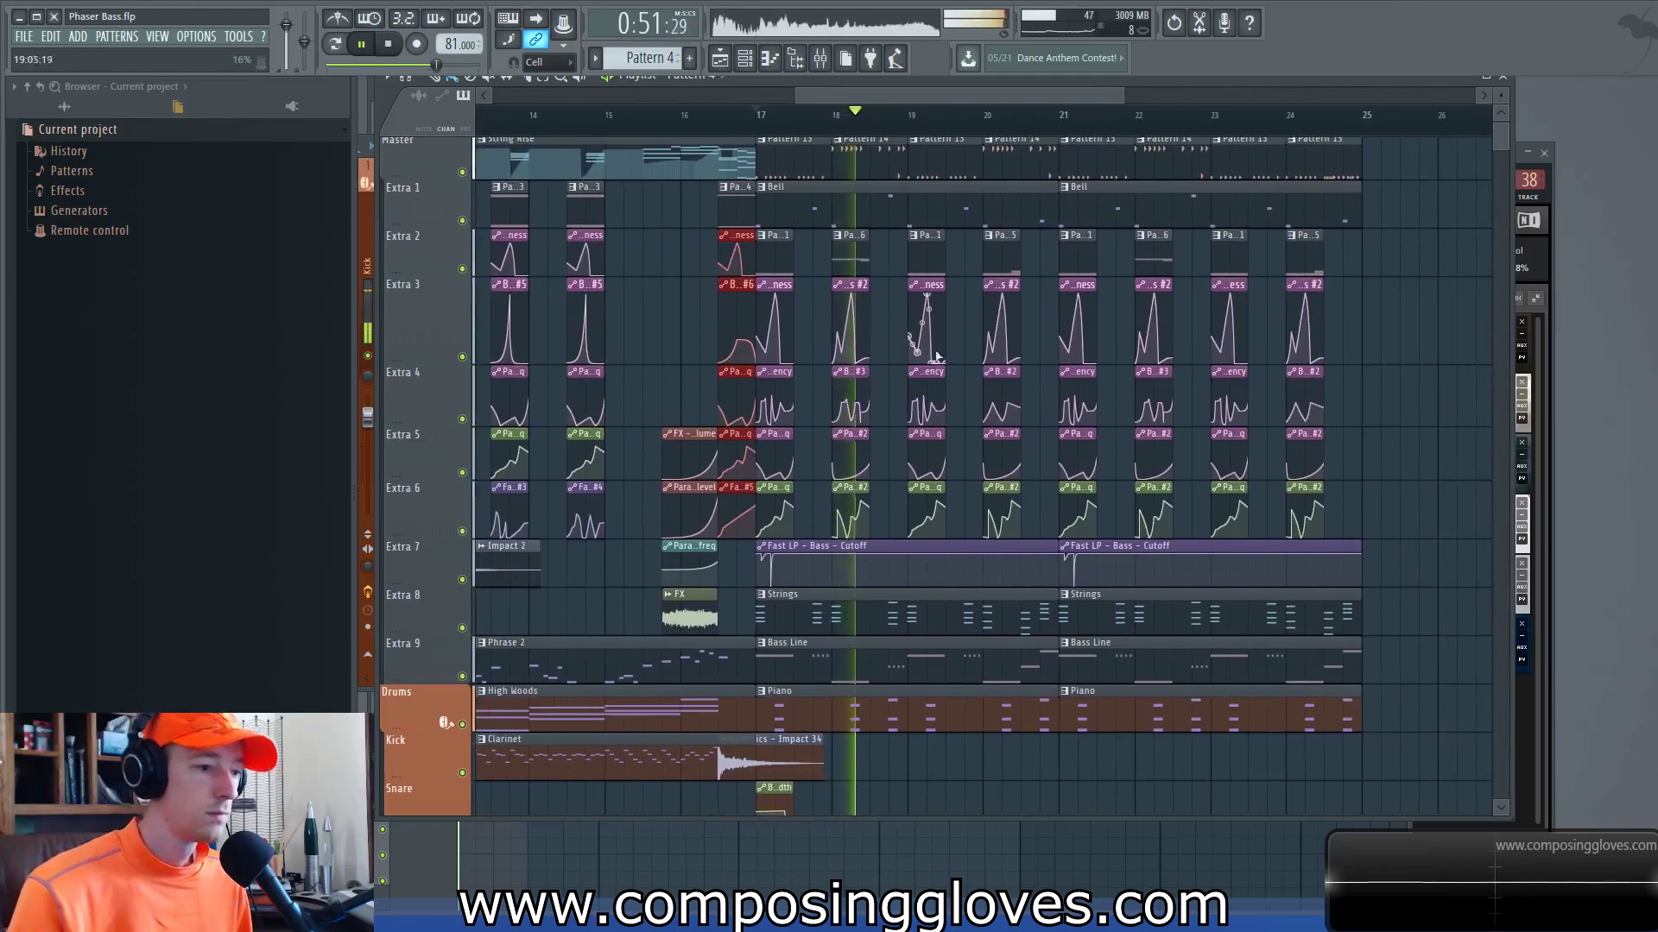
pyautogui.scroll(-1, 973, 355)
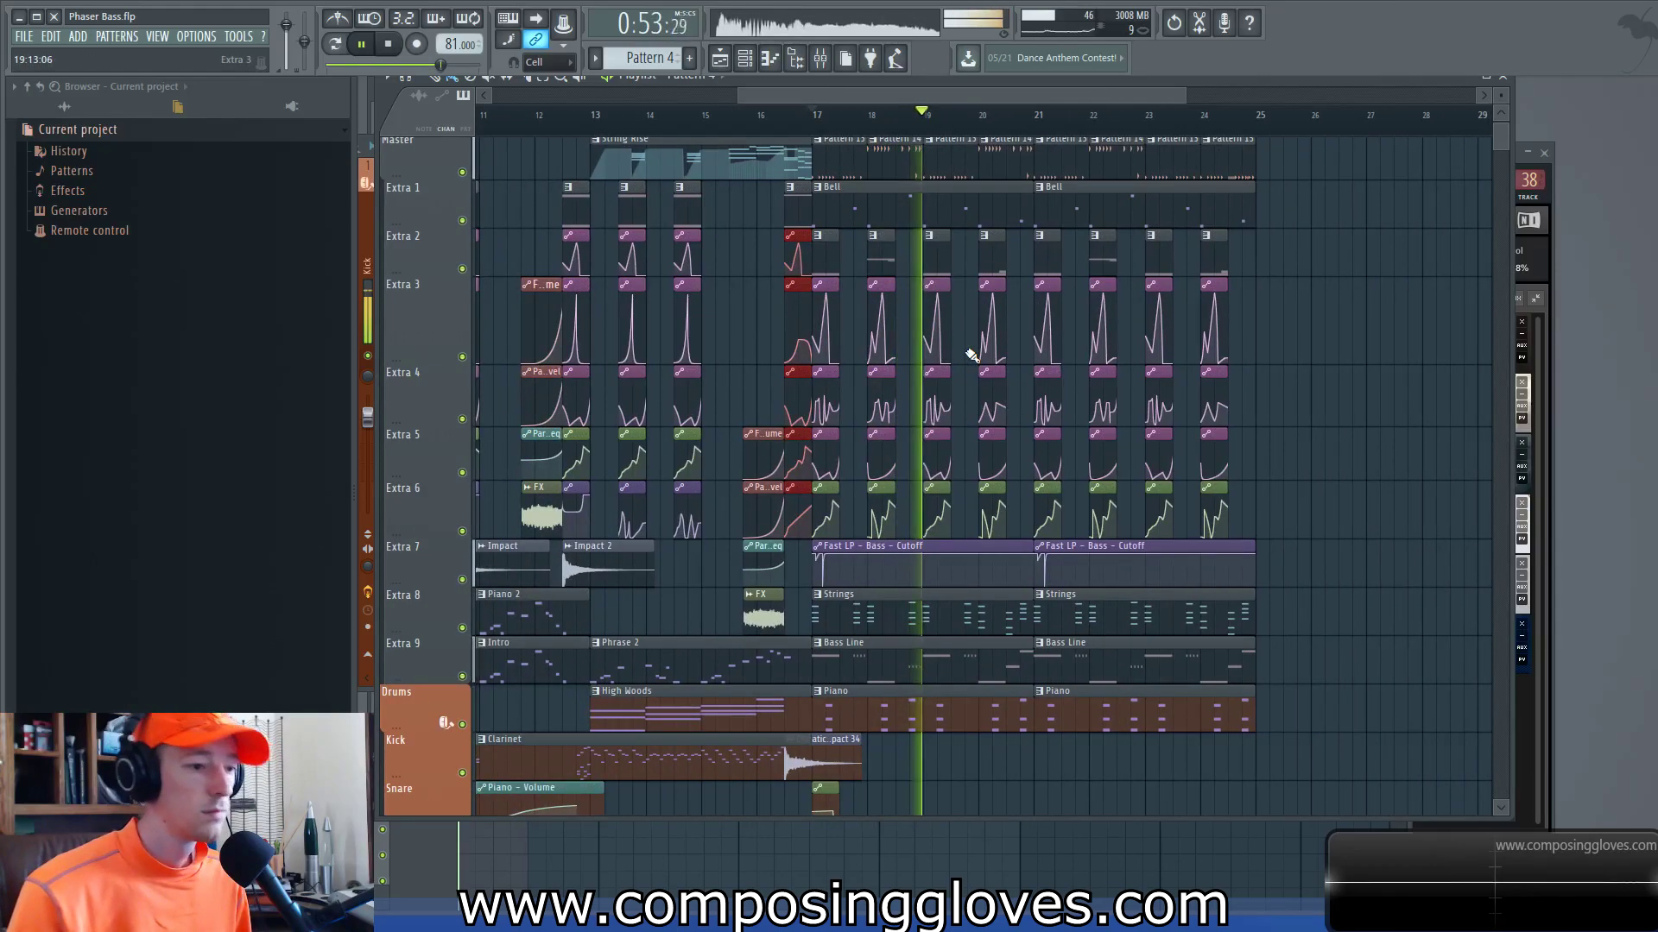
pyautogui.scroll(3, 971, 354)
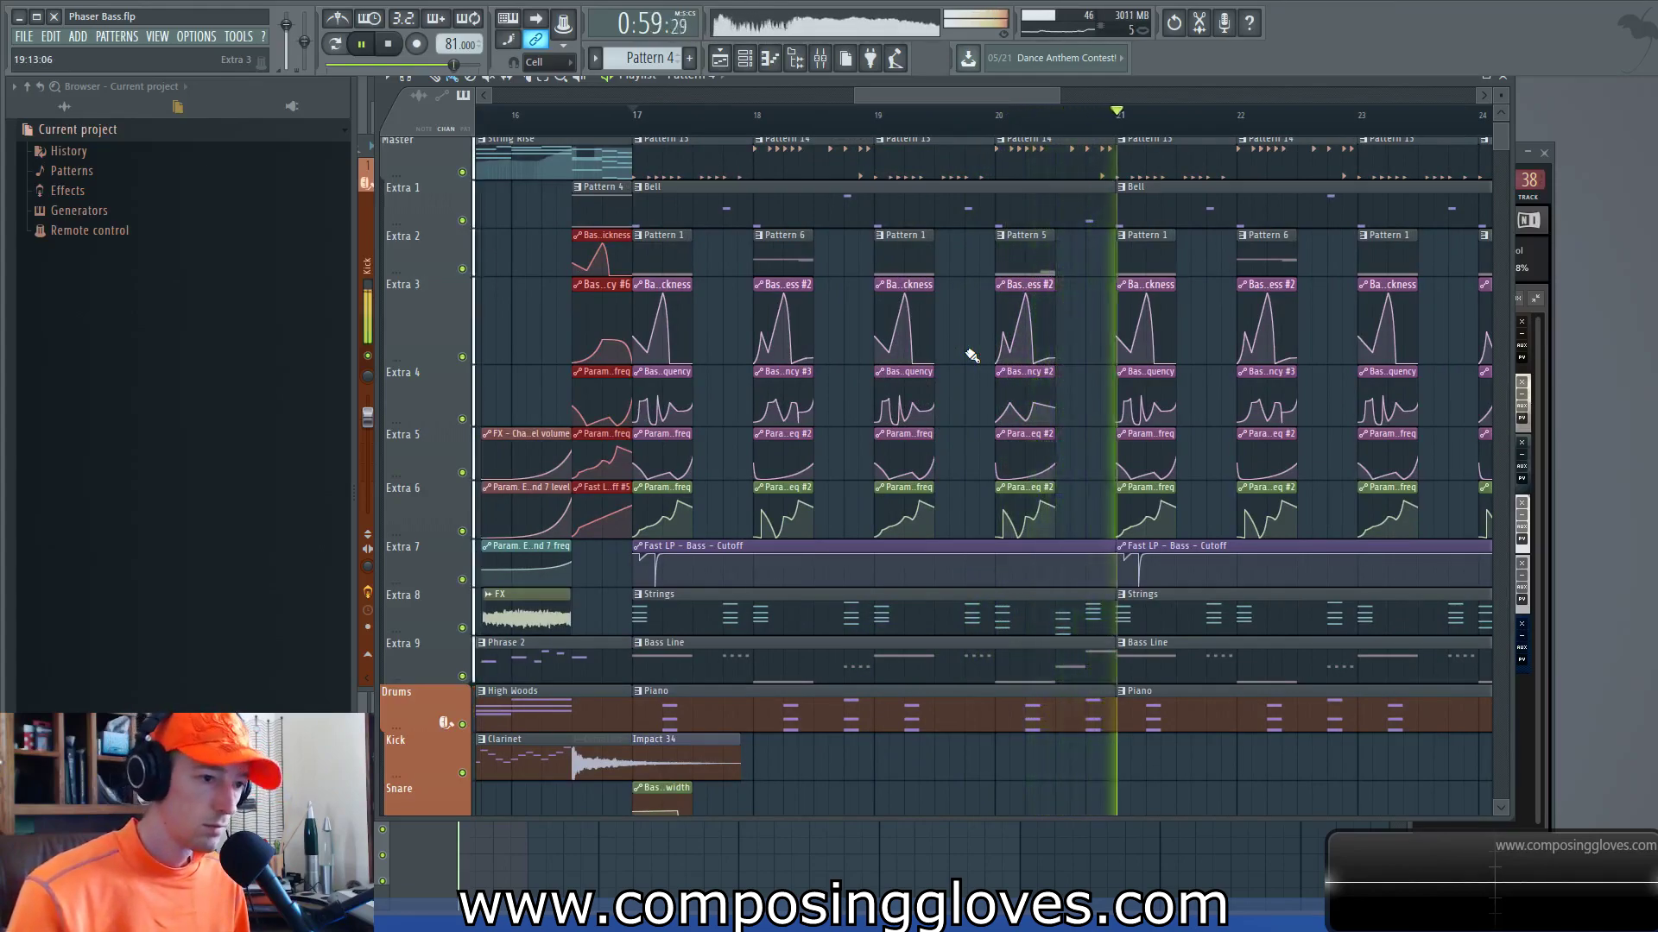
pyautogui.press('space')
# Step: Select the four bass pattern clips on Extra 2 starting at bars 18, 19, 20 and 21
pyautogui.moveTo(1159, 230); pyautogui.dragTo(1169, 262)
pyautogui.keyDown('ctrl'); pyautogui.click(666, 256); pyautogui.keyUp('ctrl')
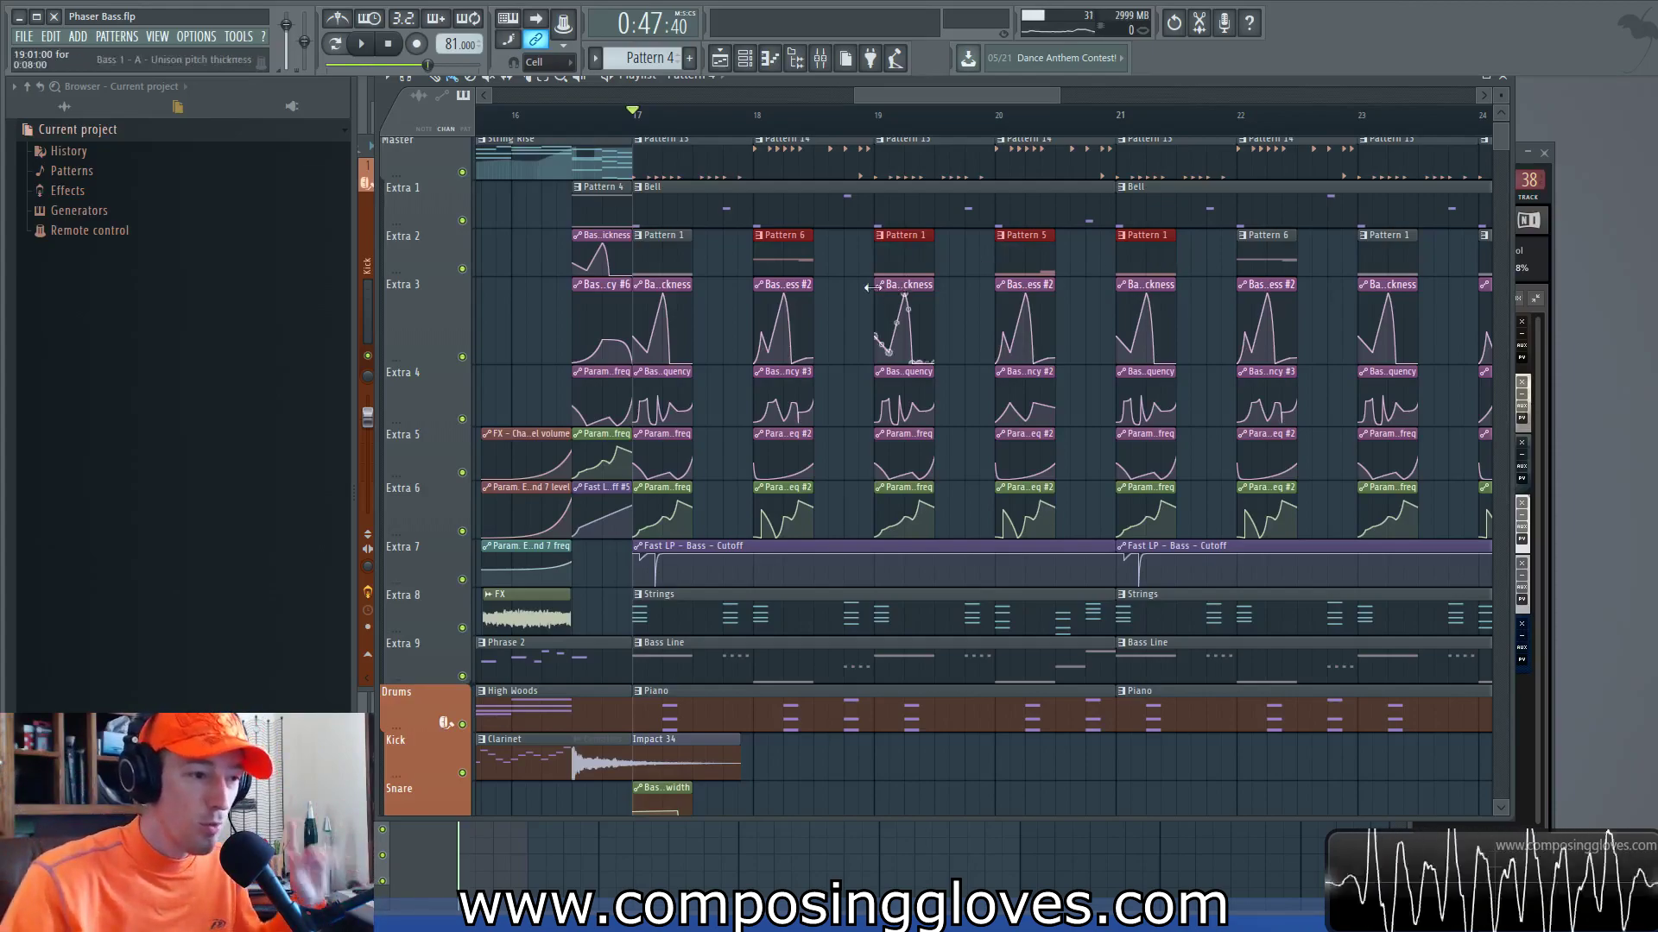
pyautogui.moveTo(779, 246); pyautogui.dragTo(1138, 266)
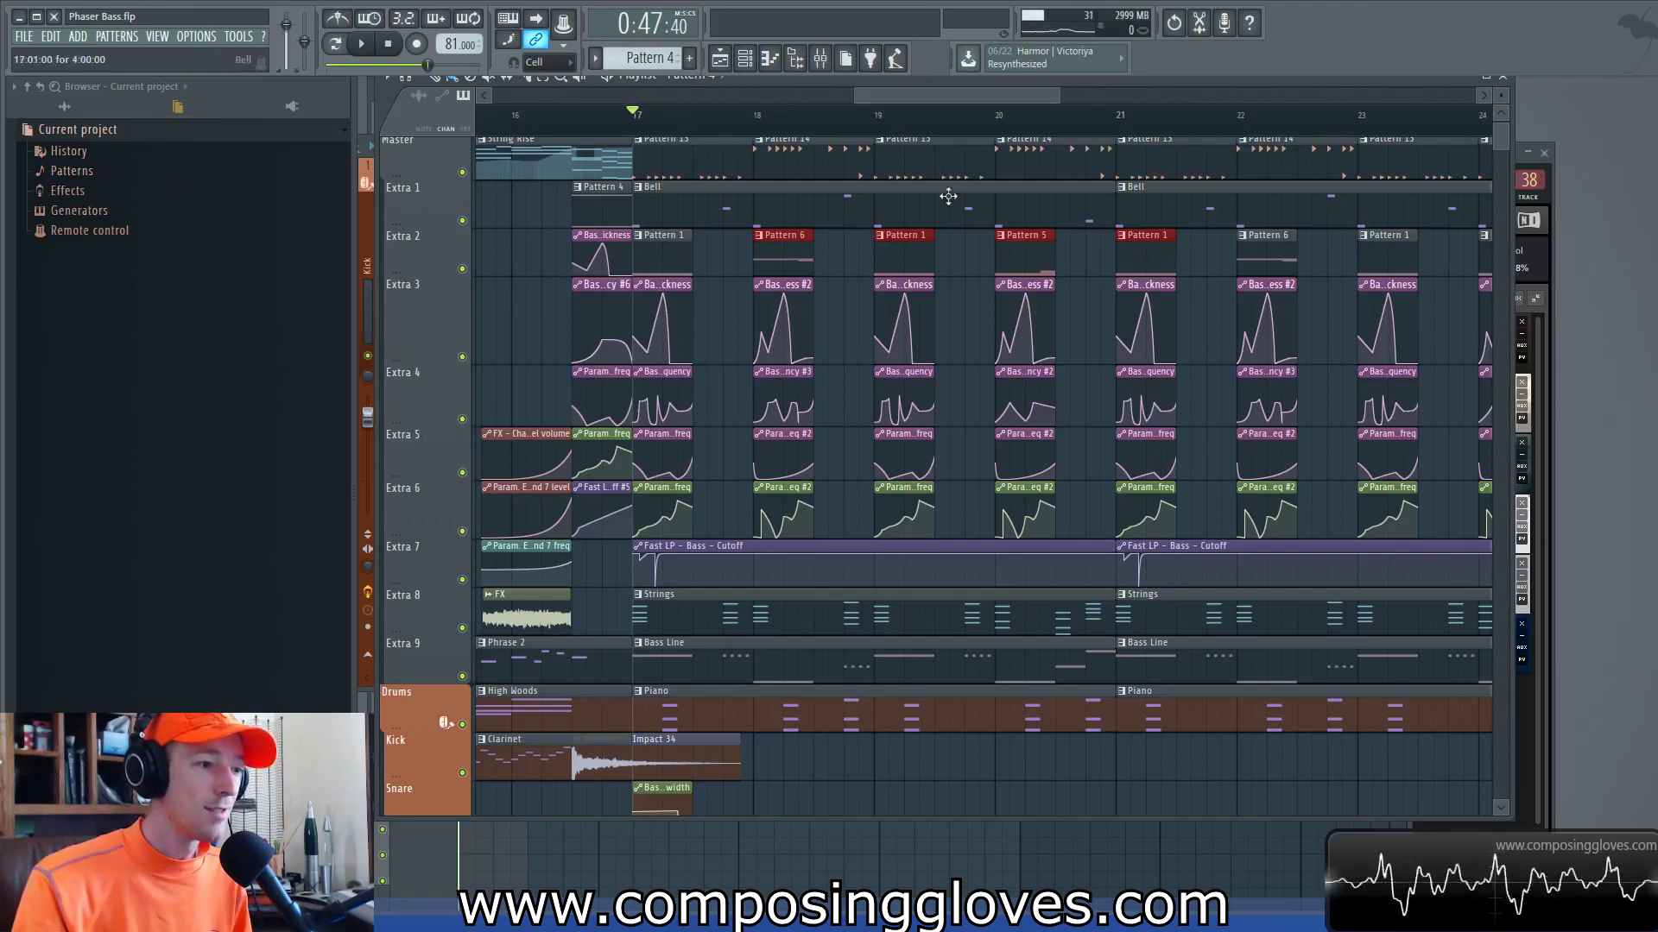
# Step: Review the whole playlist arrangement from the intro to bar 25, and return to the bass automation around bar 17
pyautogui.scroll(-6, 960, 372)
pyautogui.scroll(6, 912, 366)
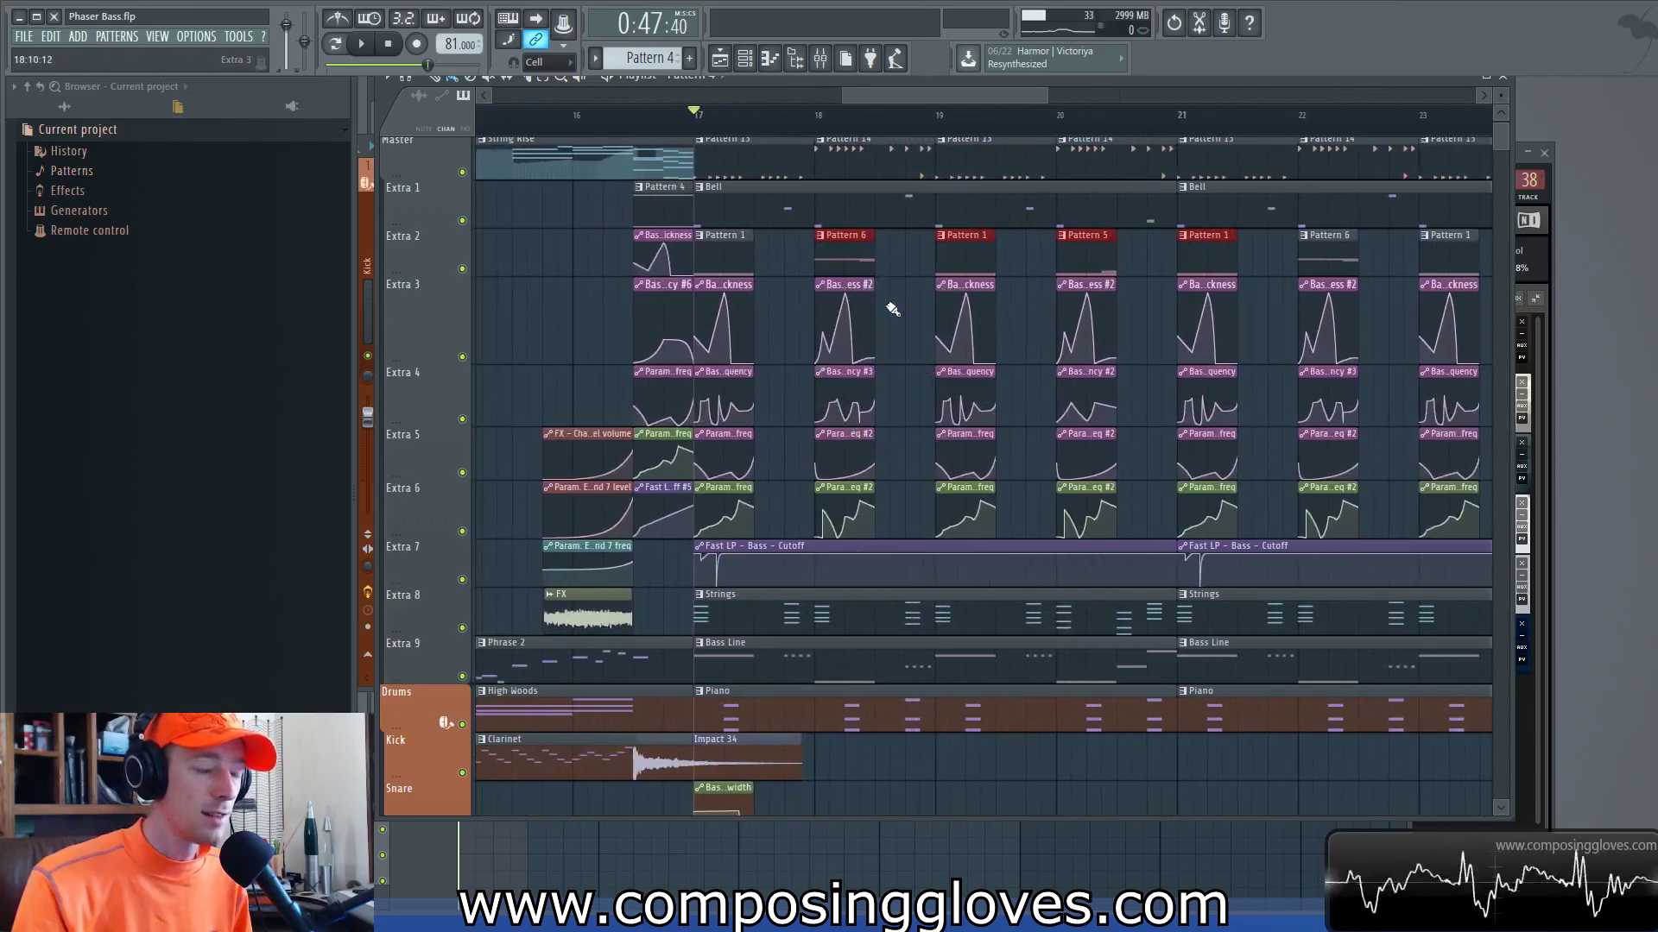
pyautogui.moveTo(889, 306); pyautogui.dragTo(969, 319)
pyautogui.scroll(-1, 970, 320)
pyautogui.scroll(-5, 970, 320)
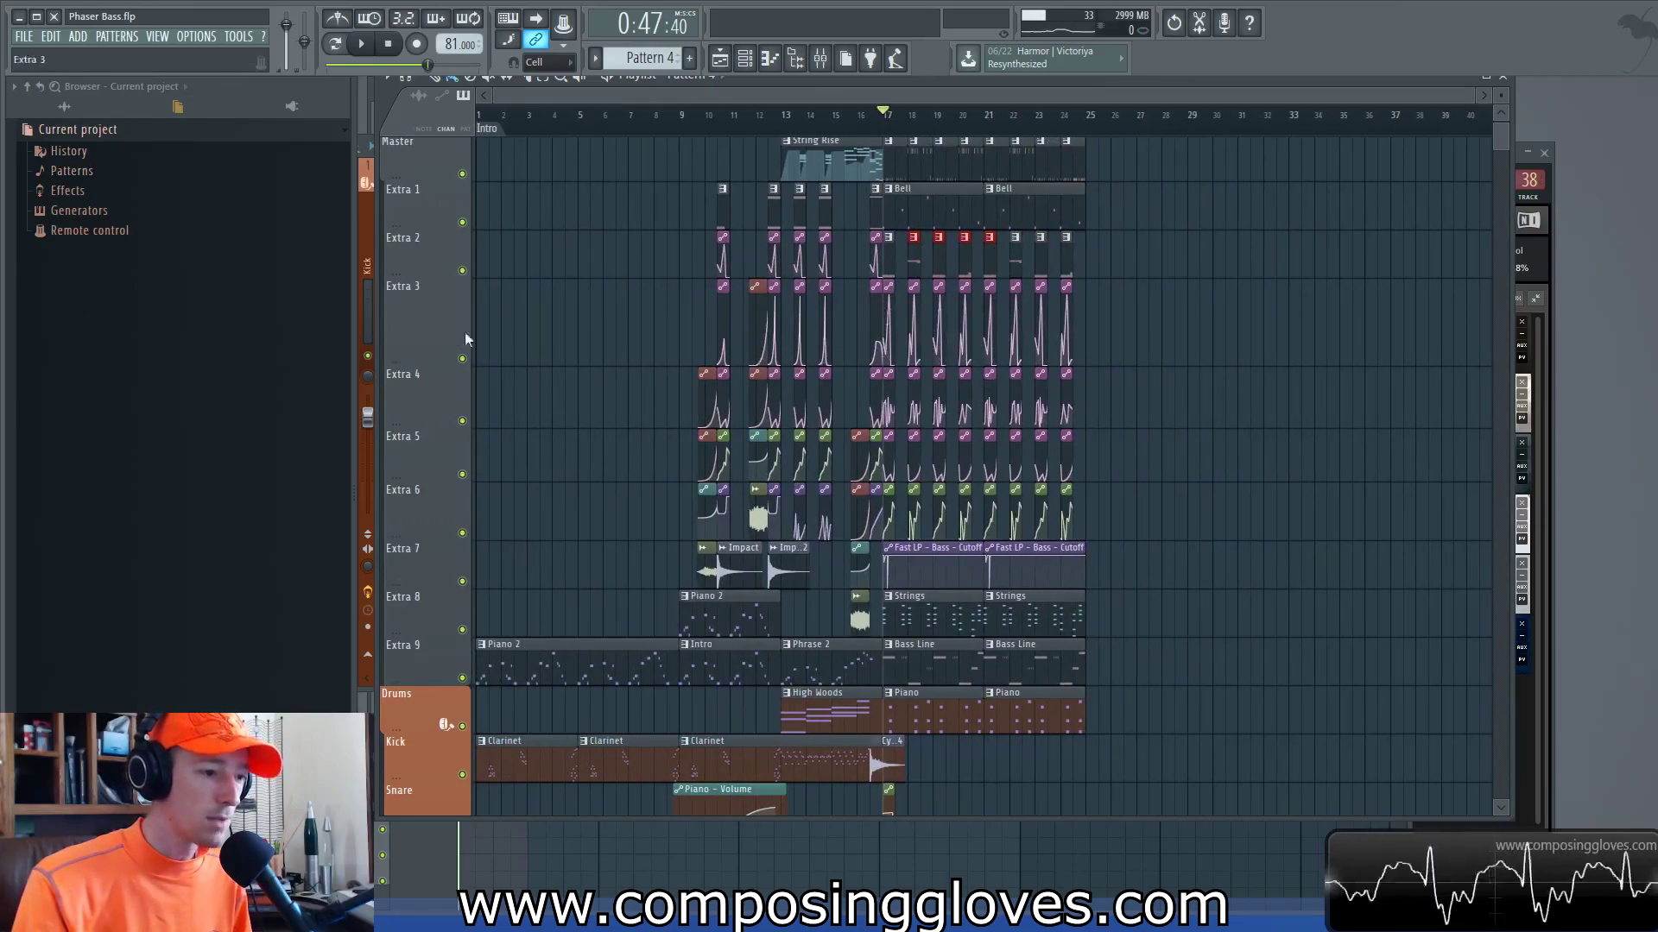
pyautogui.scroll(-5, 557, 346)
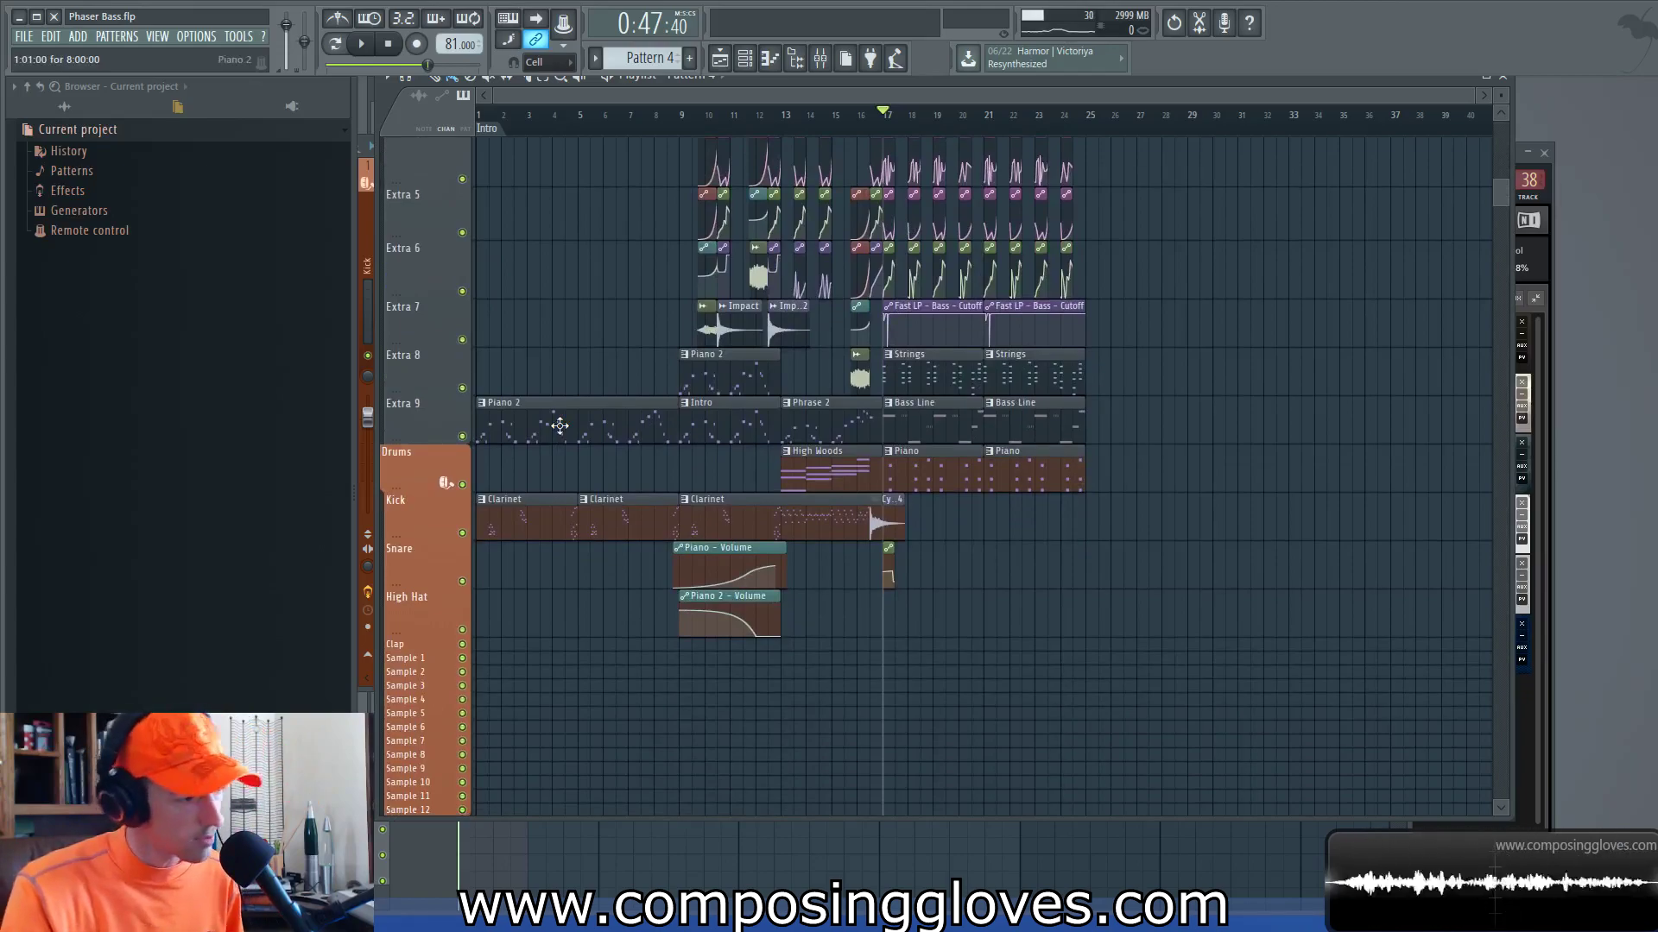
pyautogui.scroll(5, 832, 367)
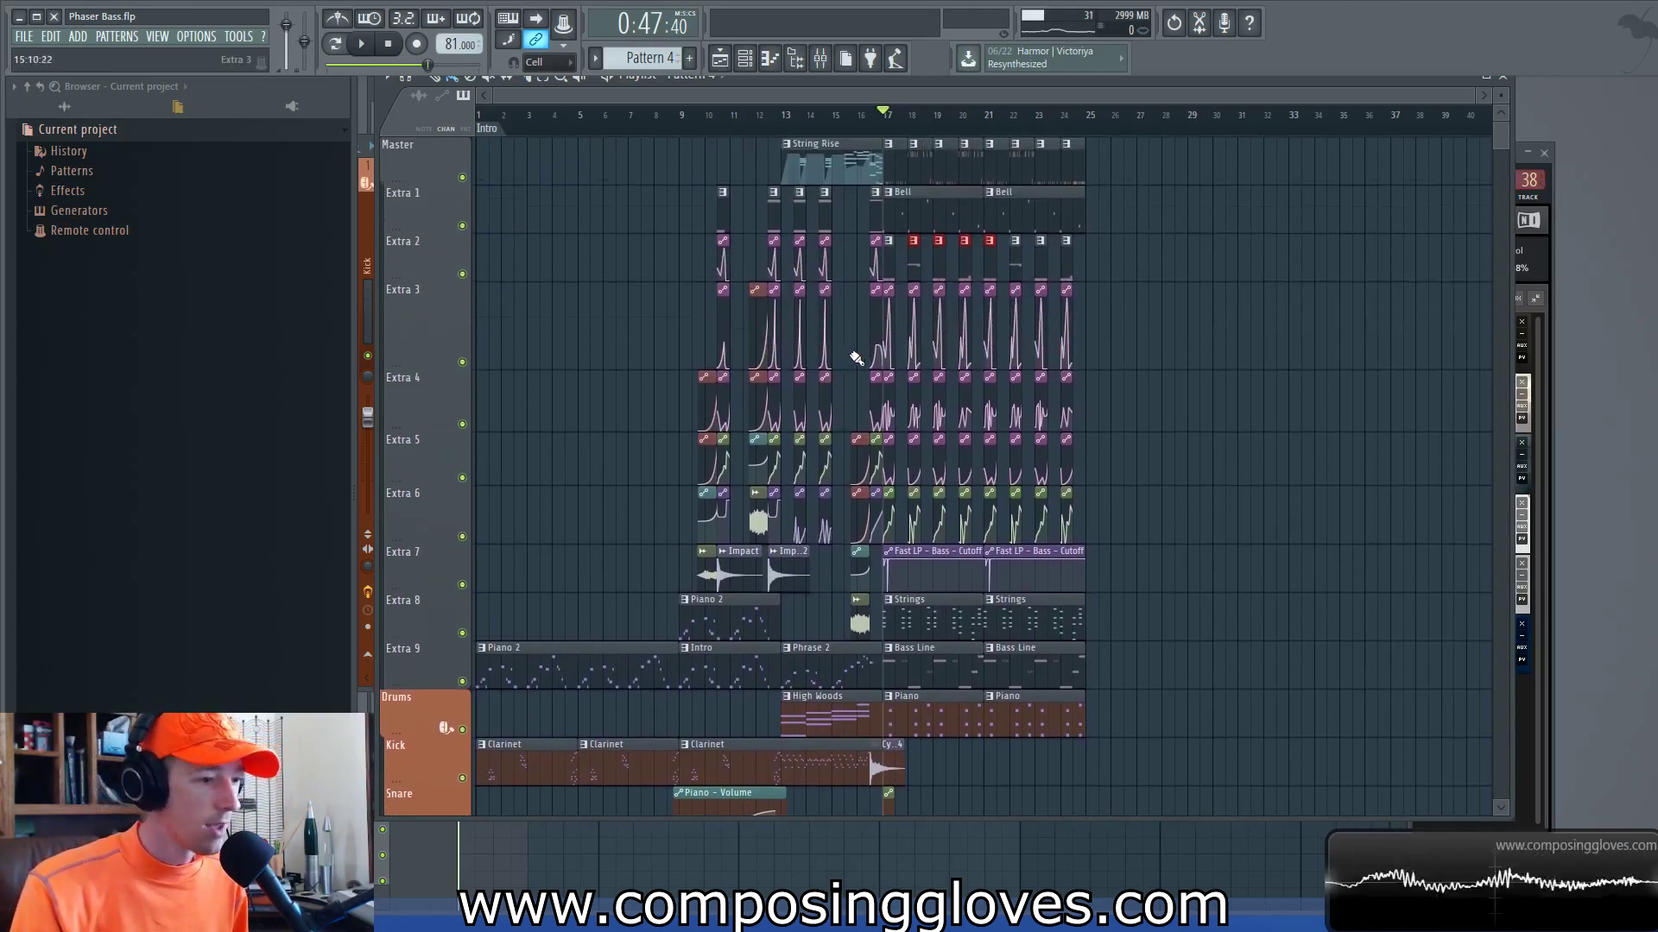
pyautogui.scroll(4, 855, 358)
pyautogui.scroll(5, 866, 356)
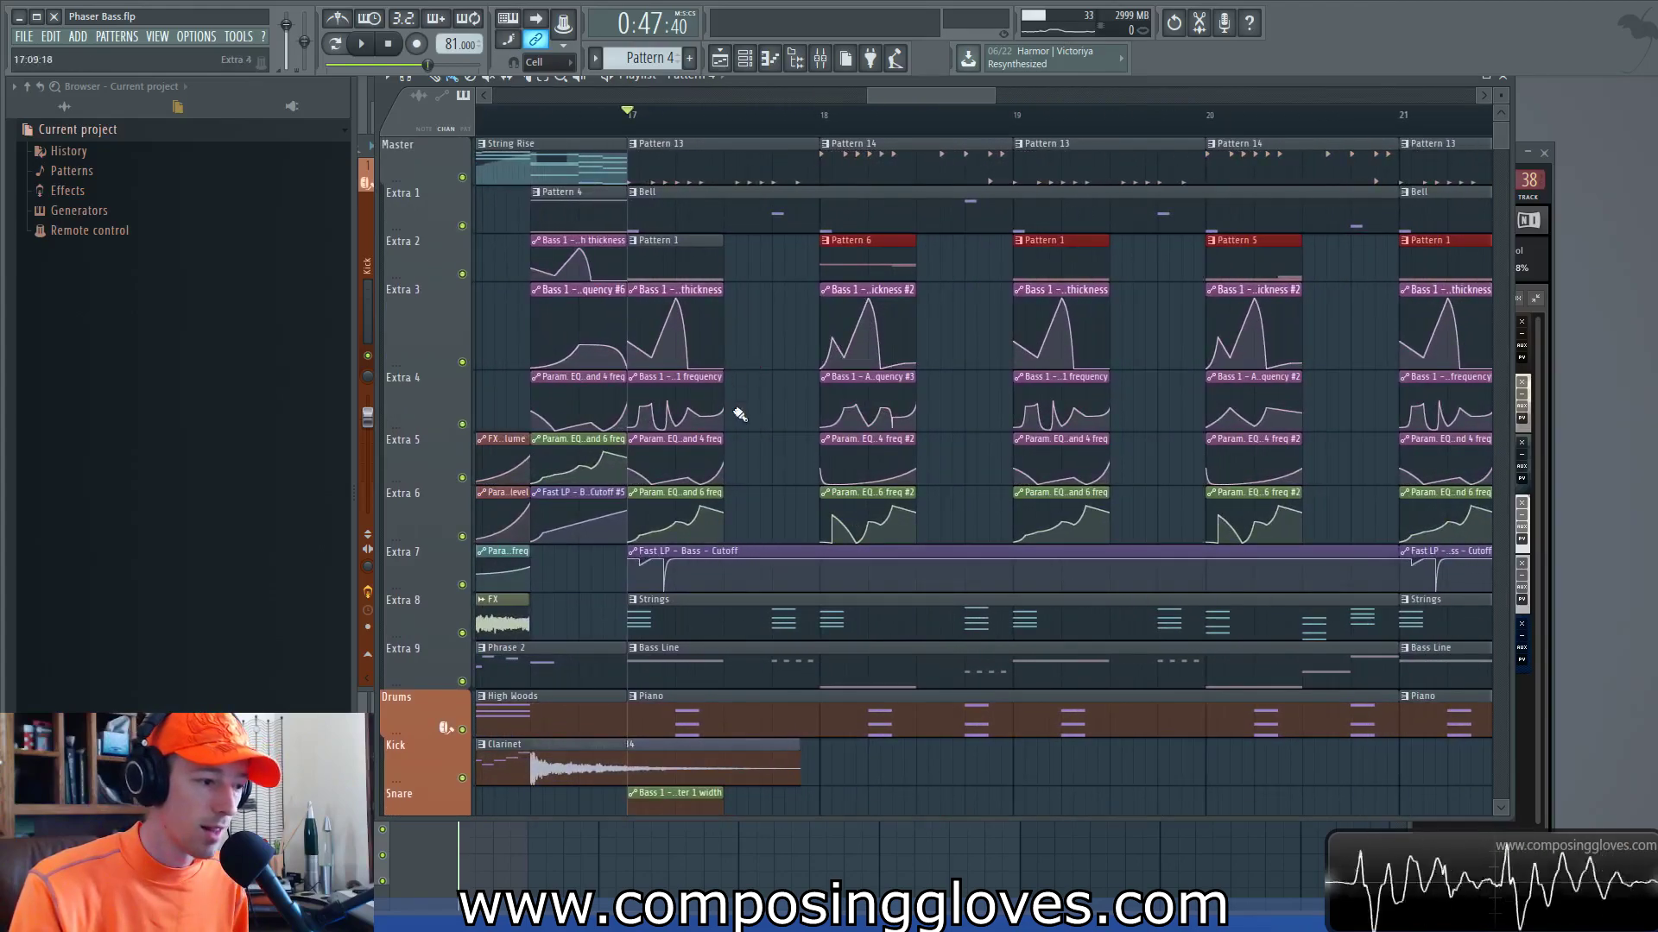
pyautogui.click(365, 246)
pyautogui.click(929, 91)
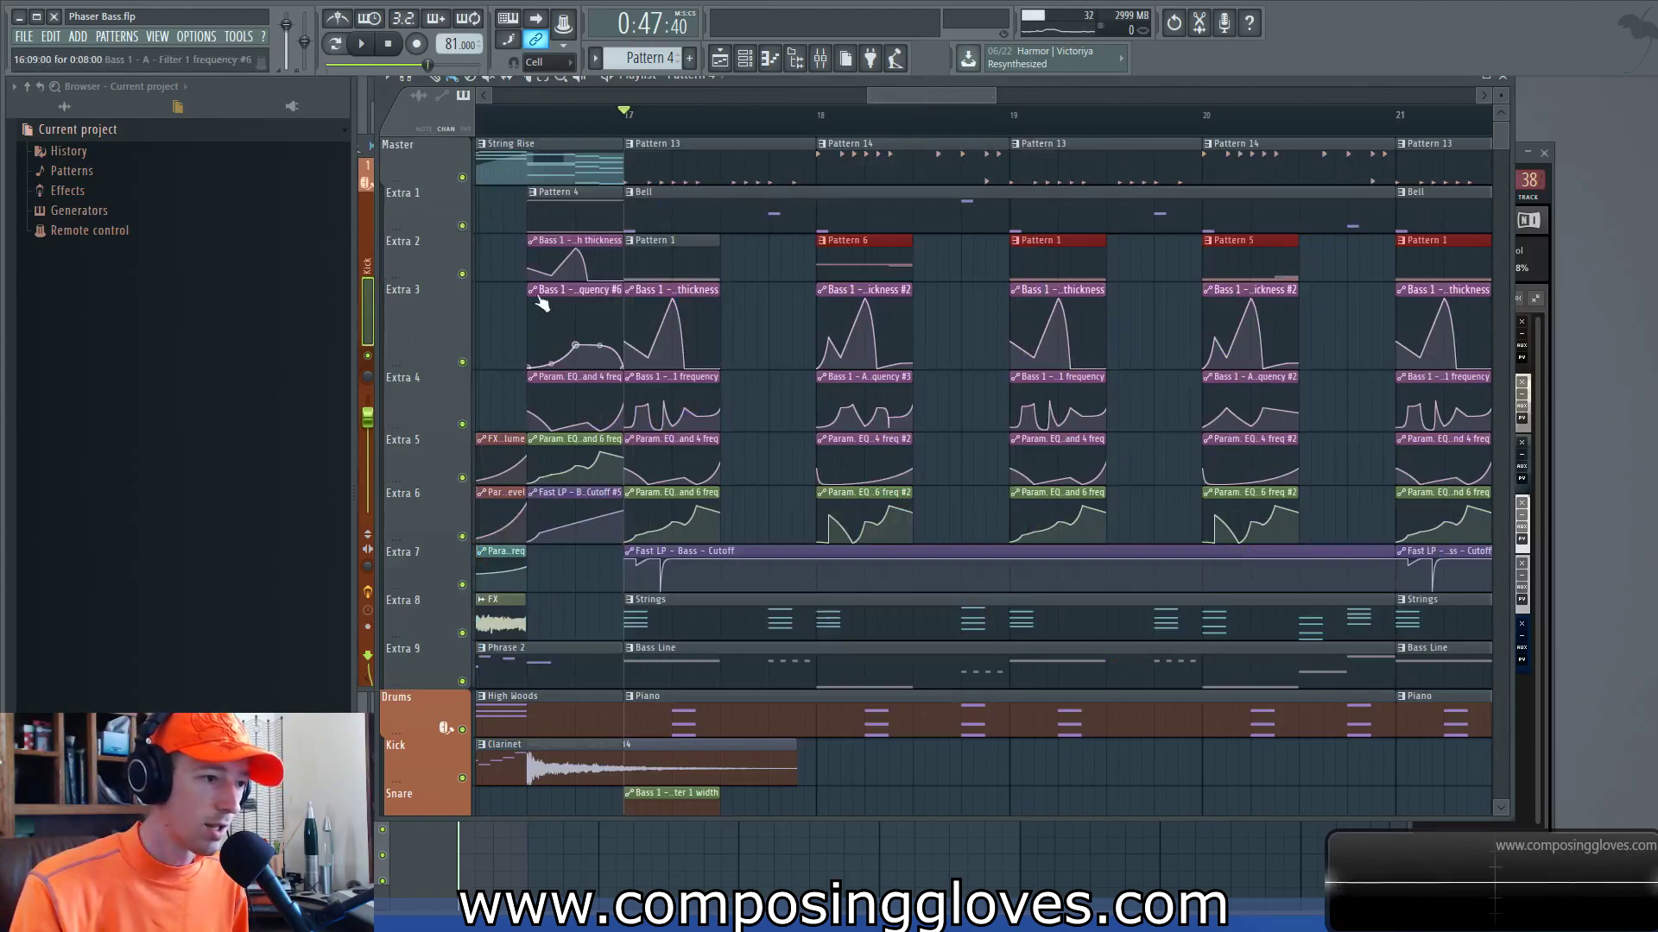
# Step: Bring up the mixer and look through its insert tracks, from the drums through the bass, Sytrus and Kontakt groups to the FX and Impact tracks
pyautogui.scroll(-5, 831, 322)
pyautogui.scroll(-5, 841, 321)
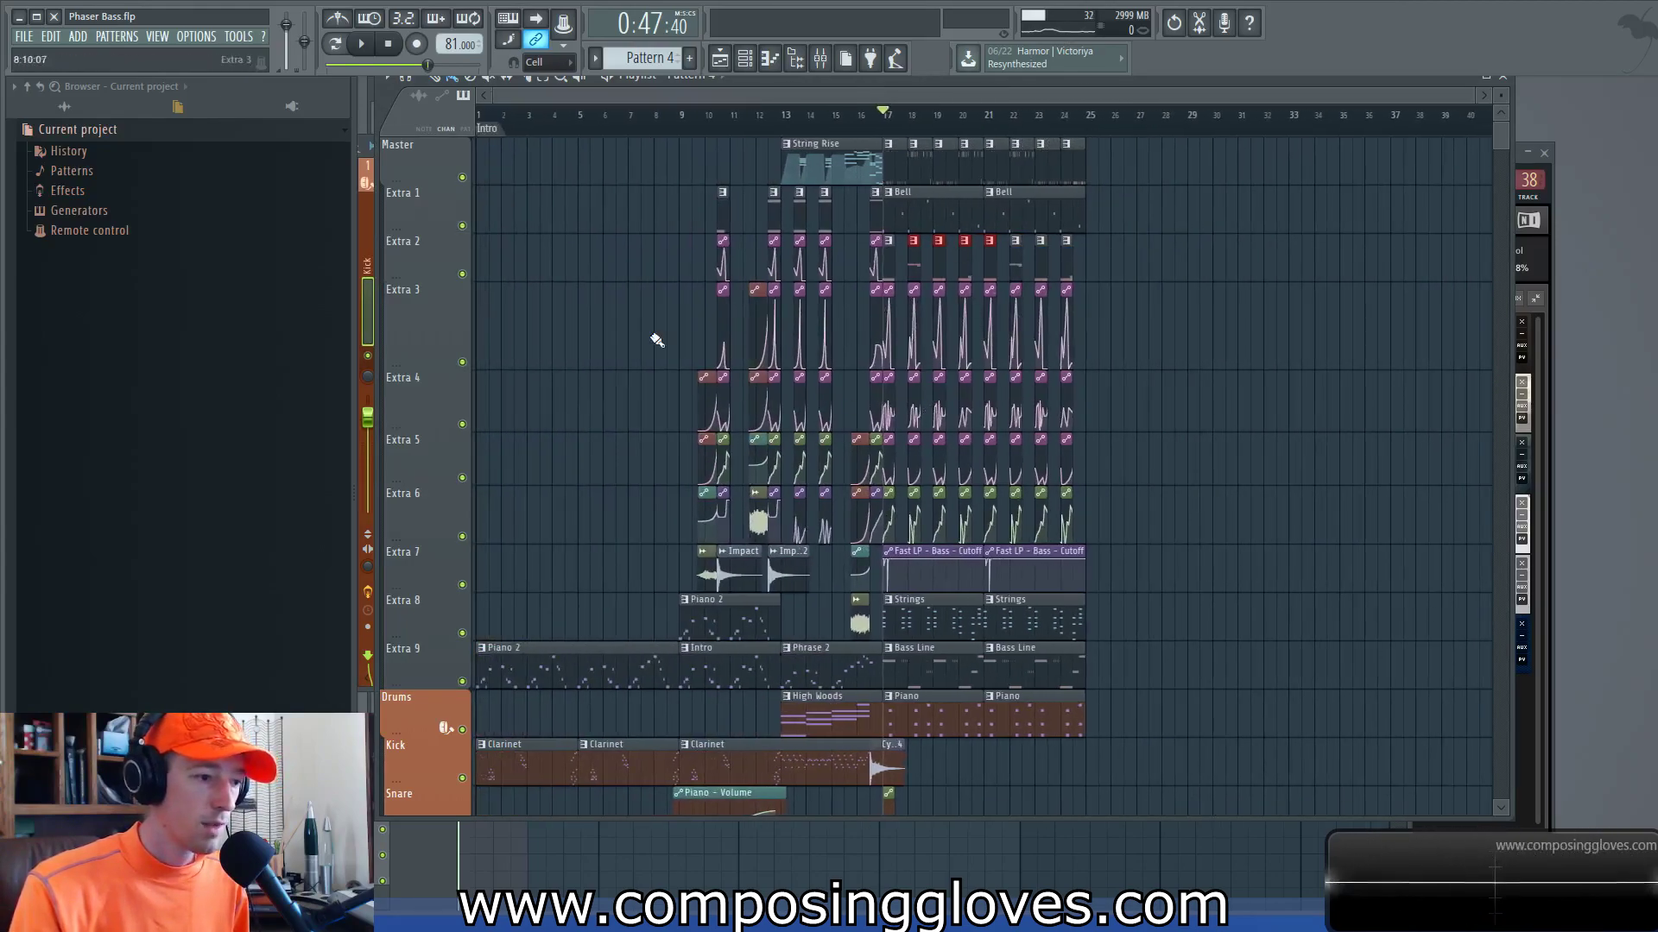
pyautogui.click(364, 231)
pyautogui.moveTo(605, 157); pyautogui.dragTo(660, 223)
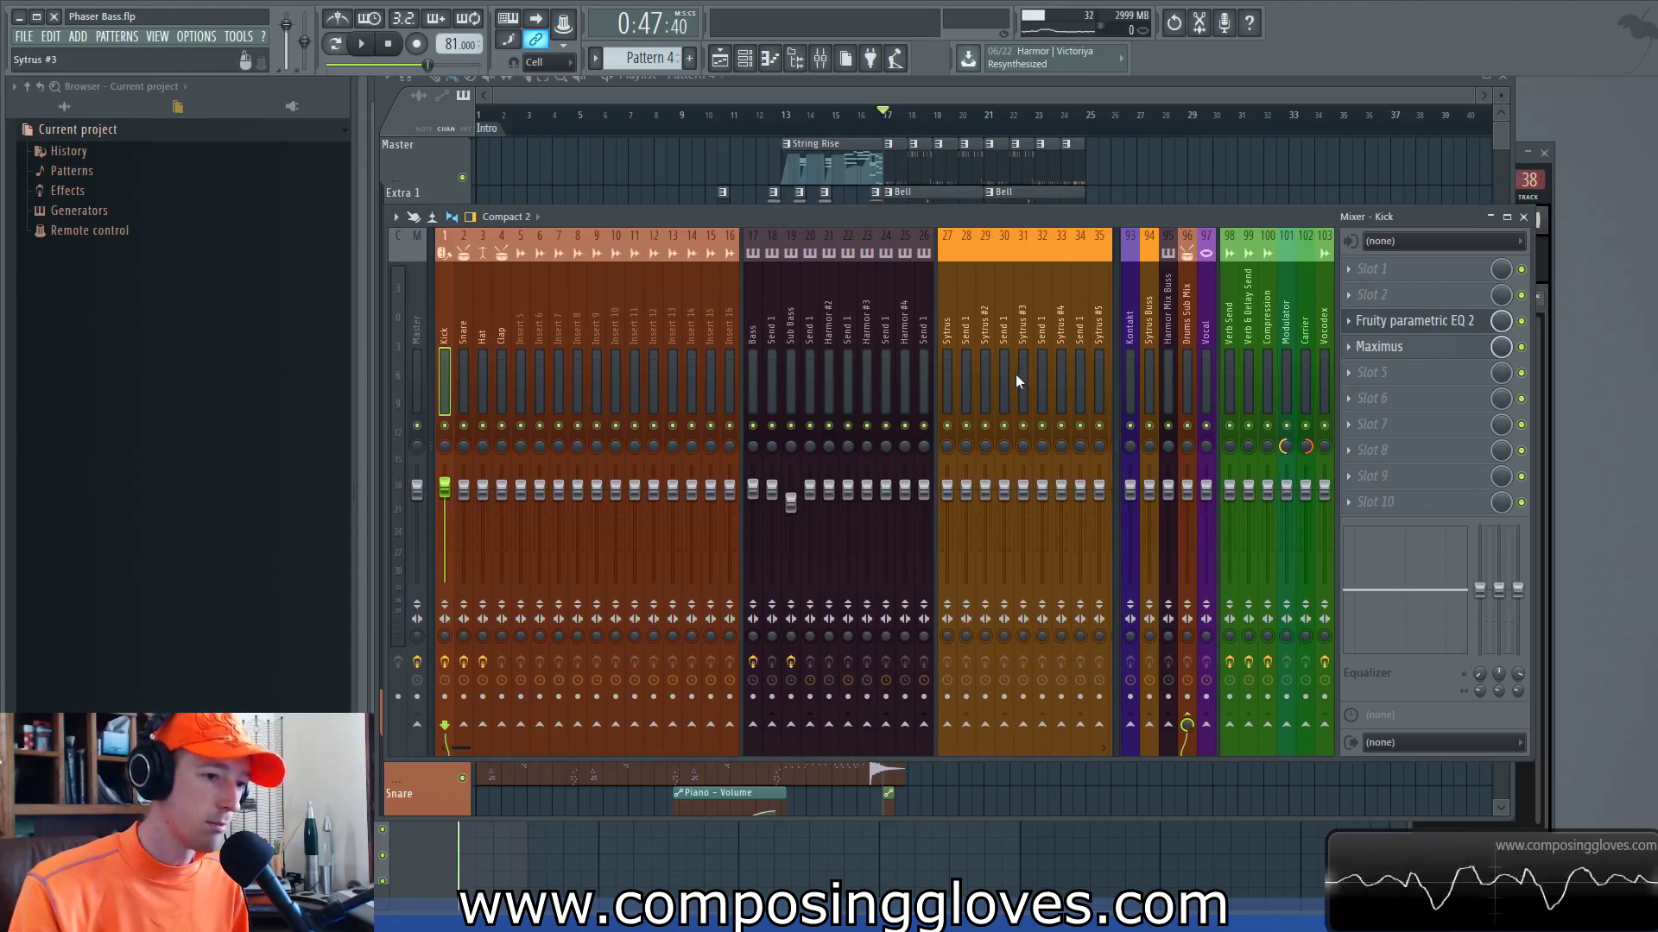
pyautogui.scroll(-5, 1015, 375)
pyautogui.scroll(-3, 1016, 373)
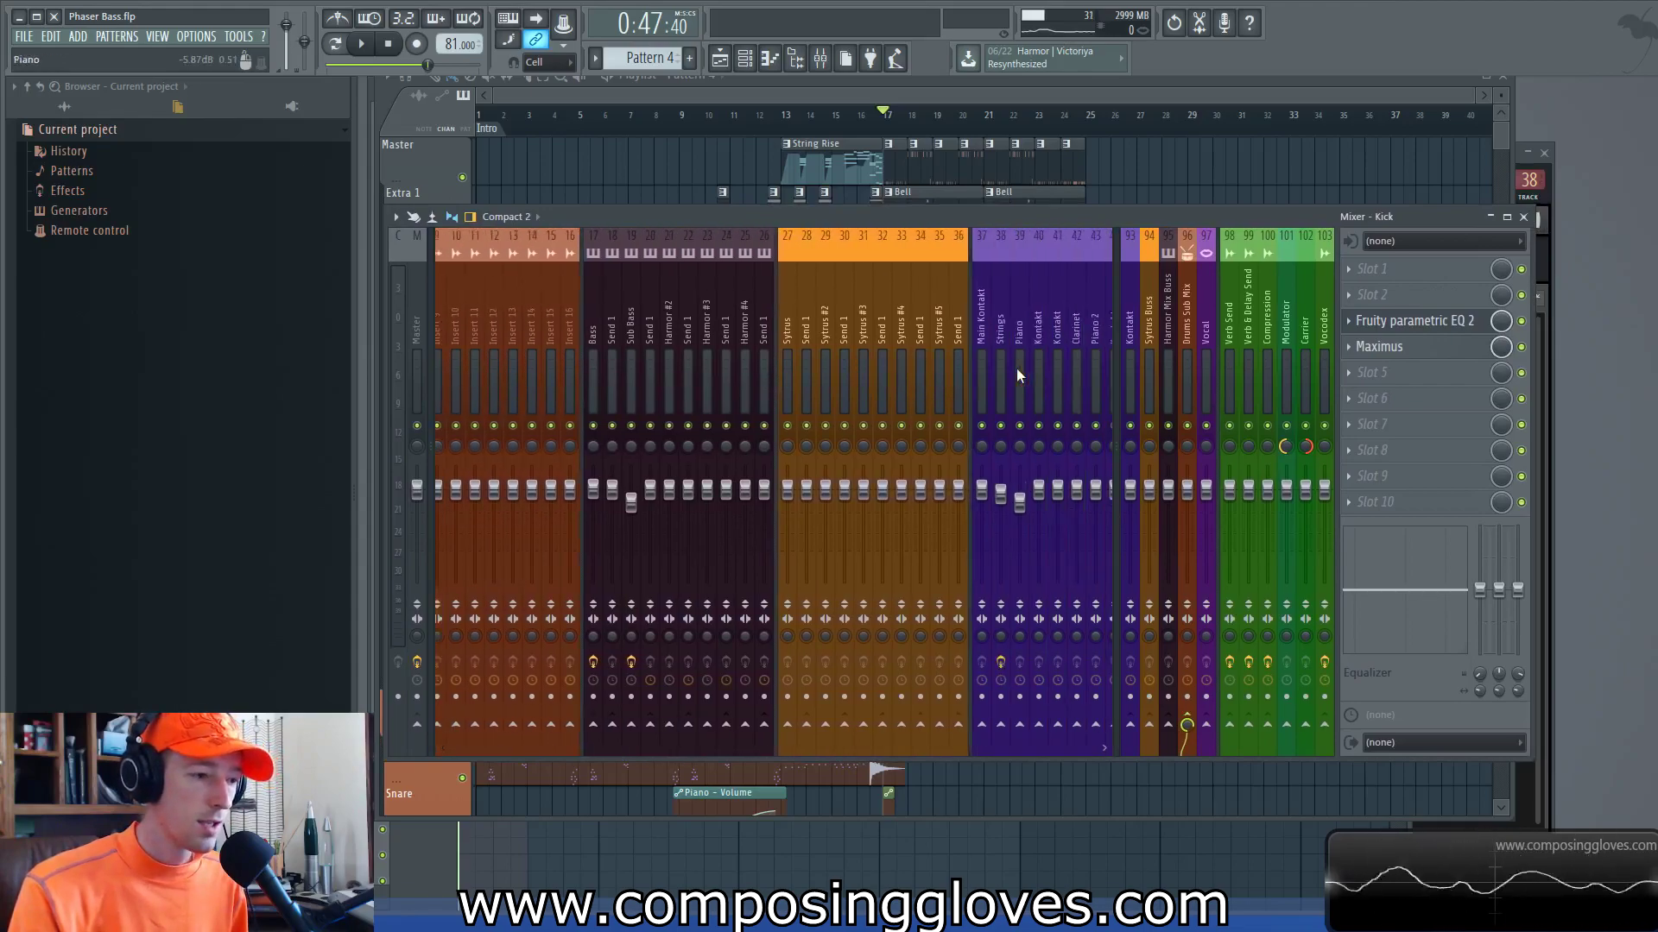
pyautogui.scroll(-4, 1017, 374)
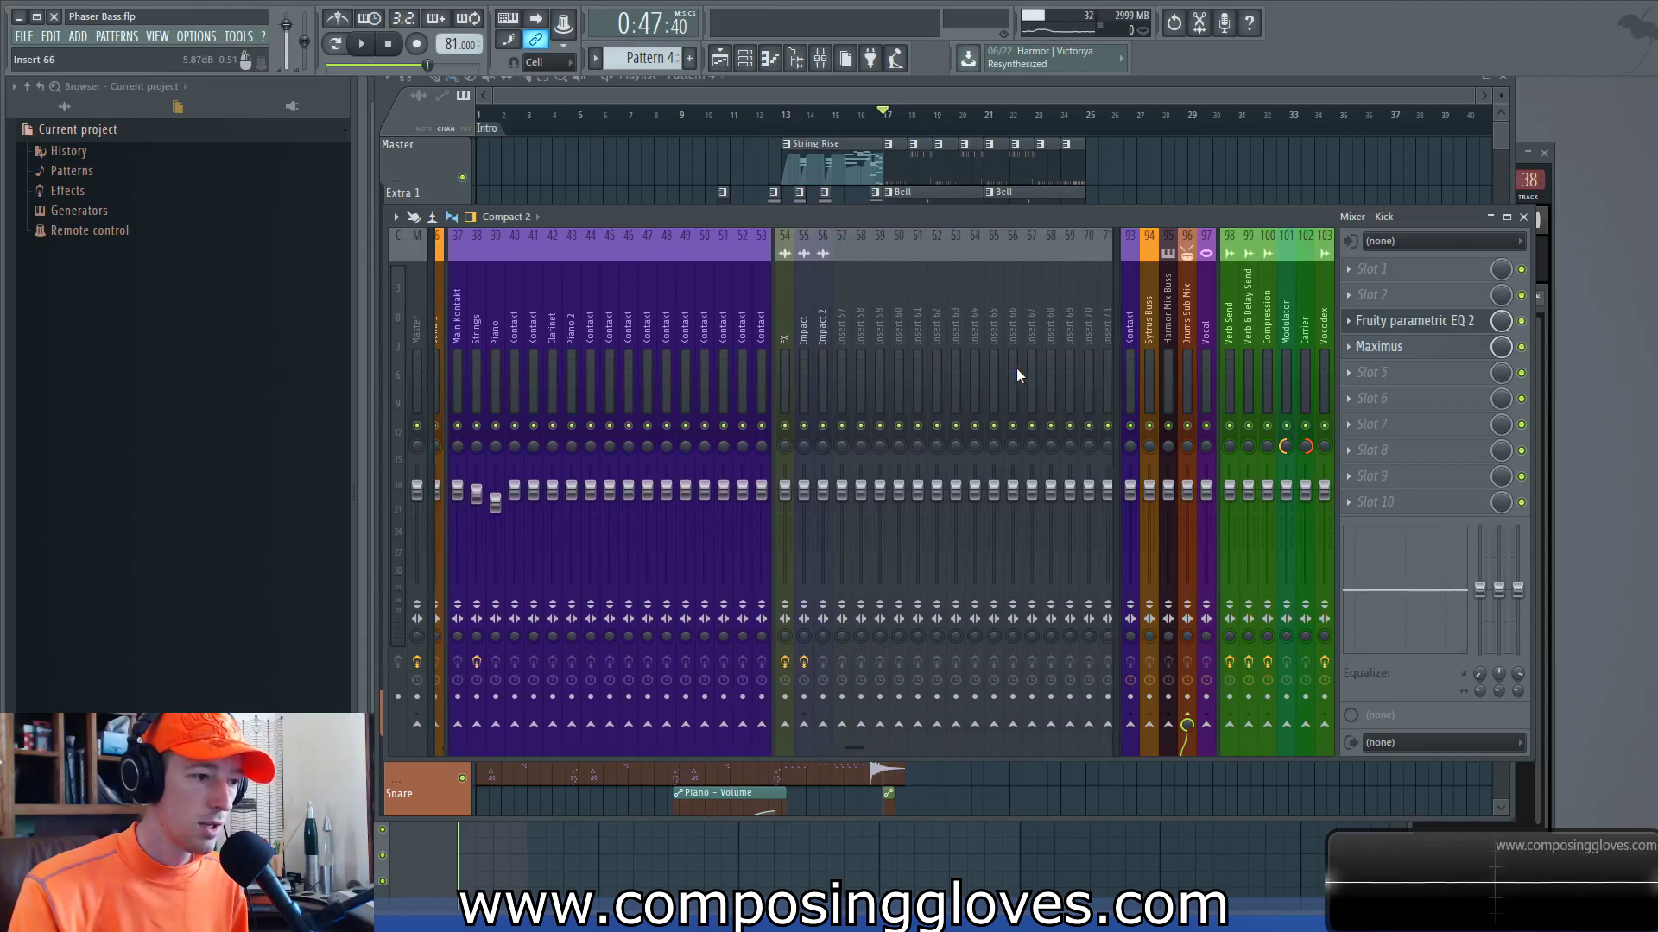
pyautogui.scroll(12, 735, 349)
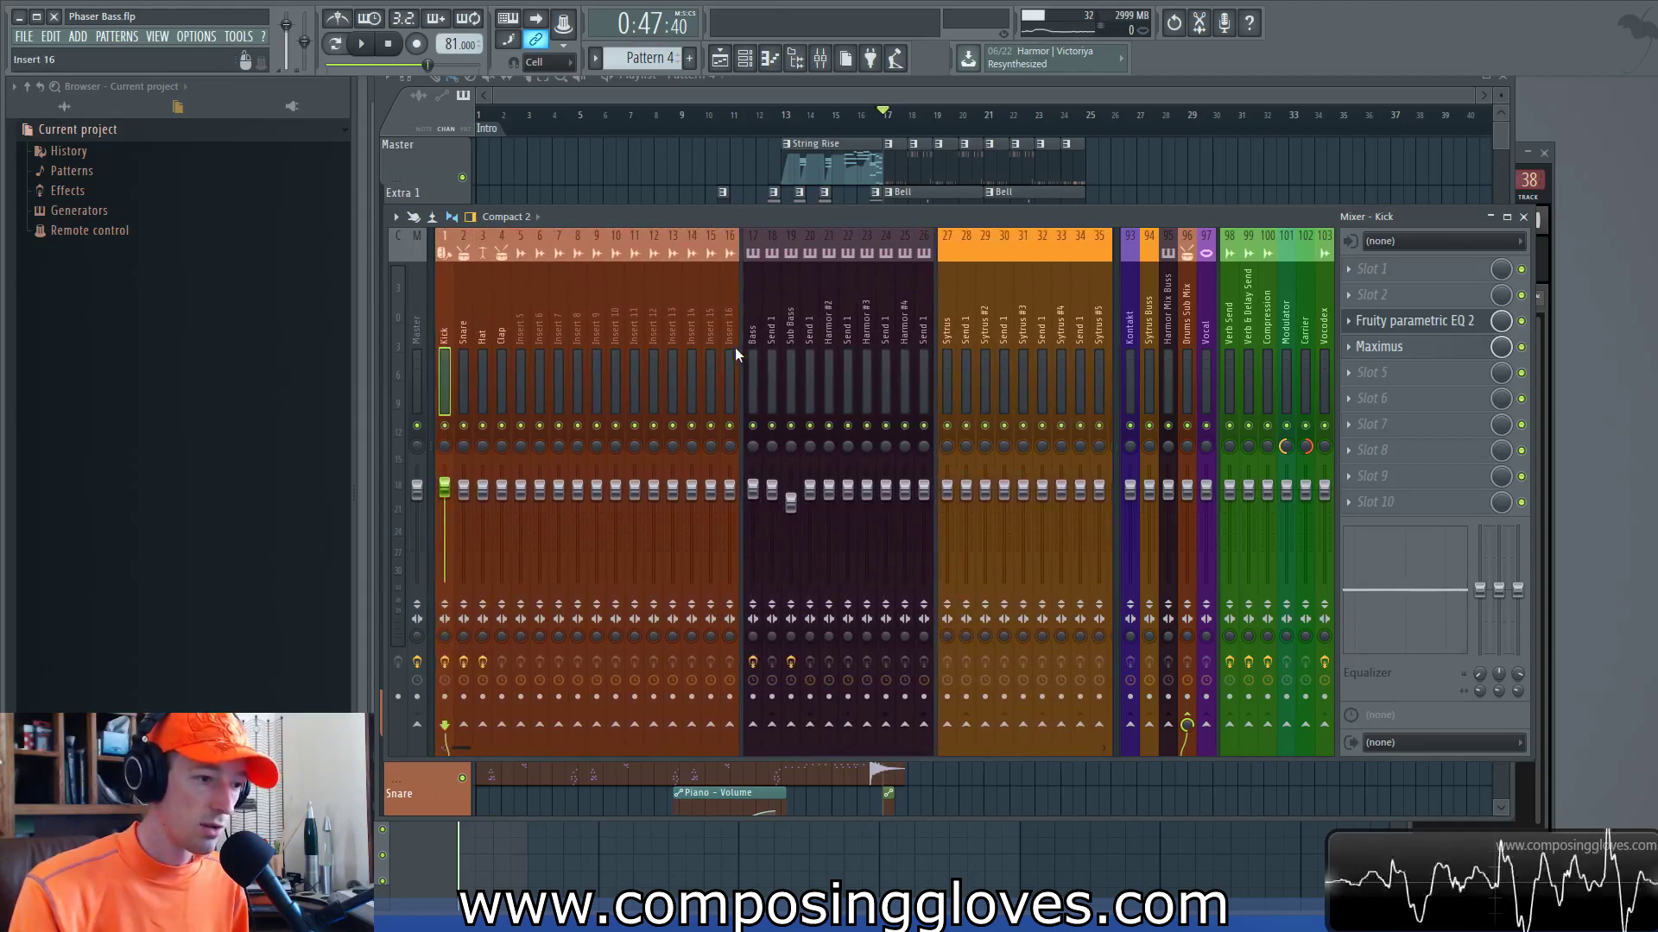
# Step: Return to the playlist and examine the arrangement from about bar 11 to bar 25
pyautogui.click(983, 103)
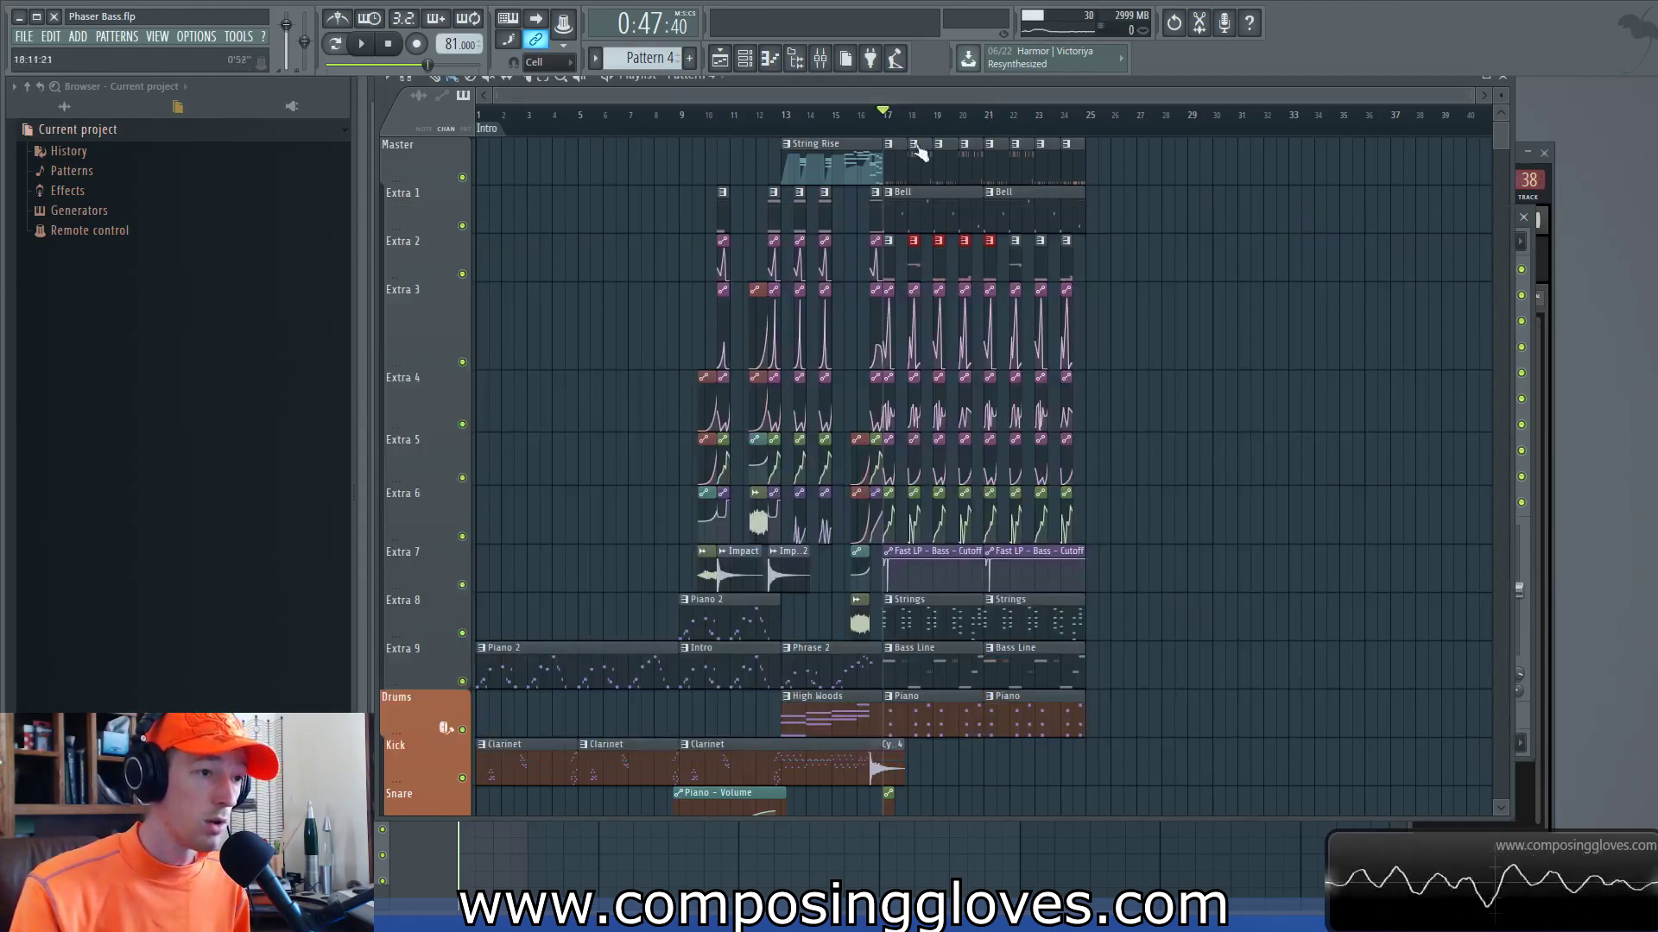
pyautogui.scroll(3, 857, 271)
pyautogui.scroll(3, 903, 266)
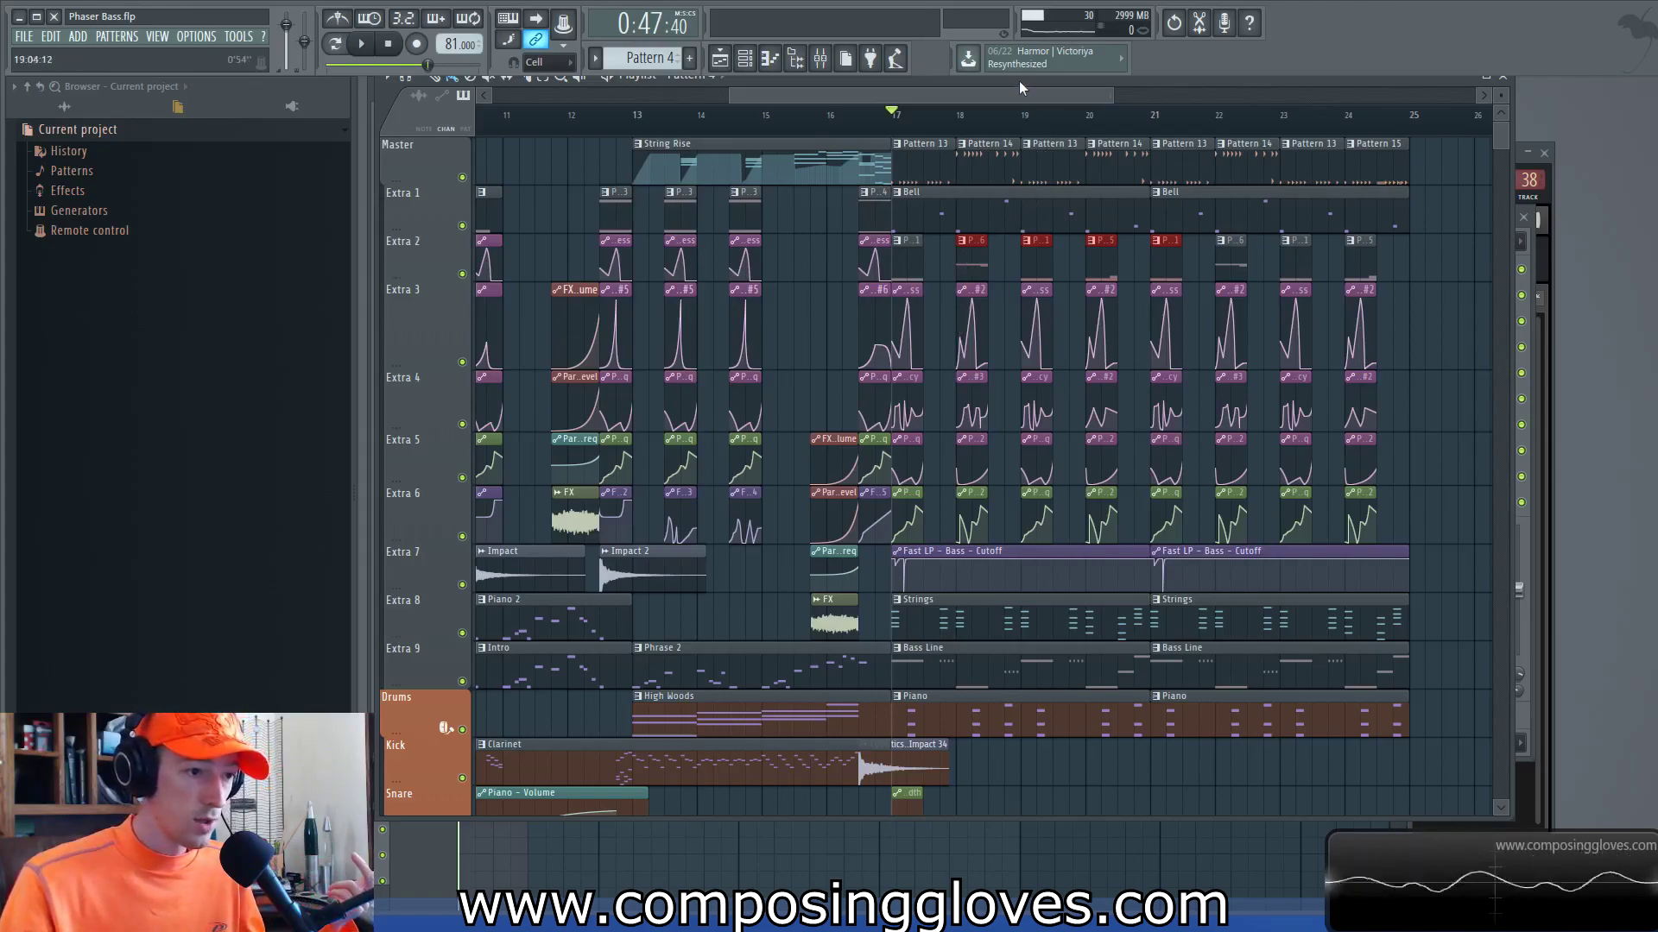
# Step: Shift the playlist window slightly, view the Bass 1 channel in the channel rack, and bring the playlist back in front
pyautogui.moveTo(1019, 80); pyautogui.dragTo(1080, 87)
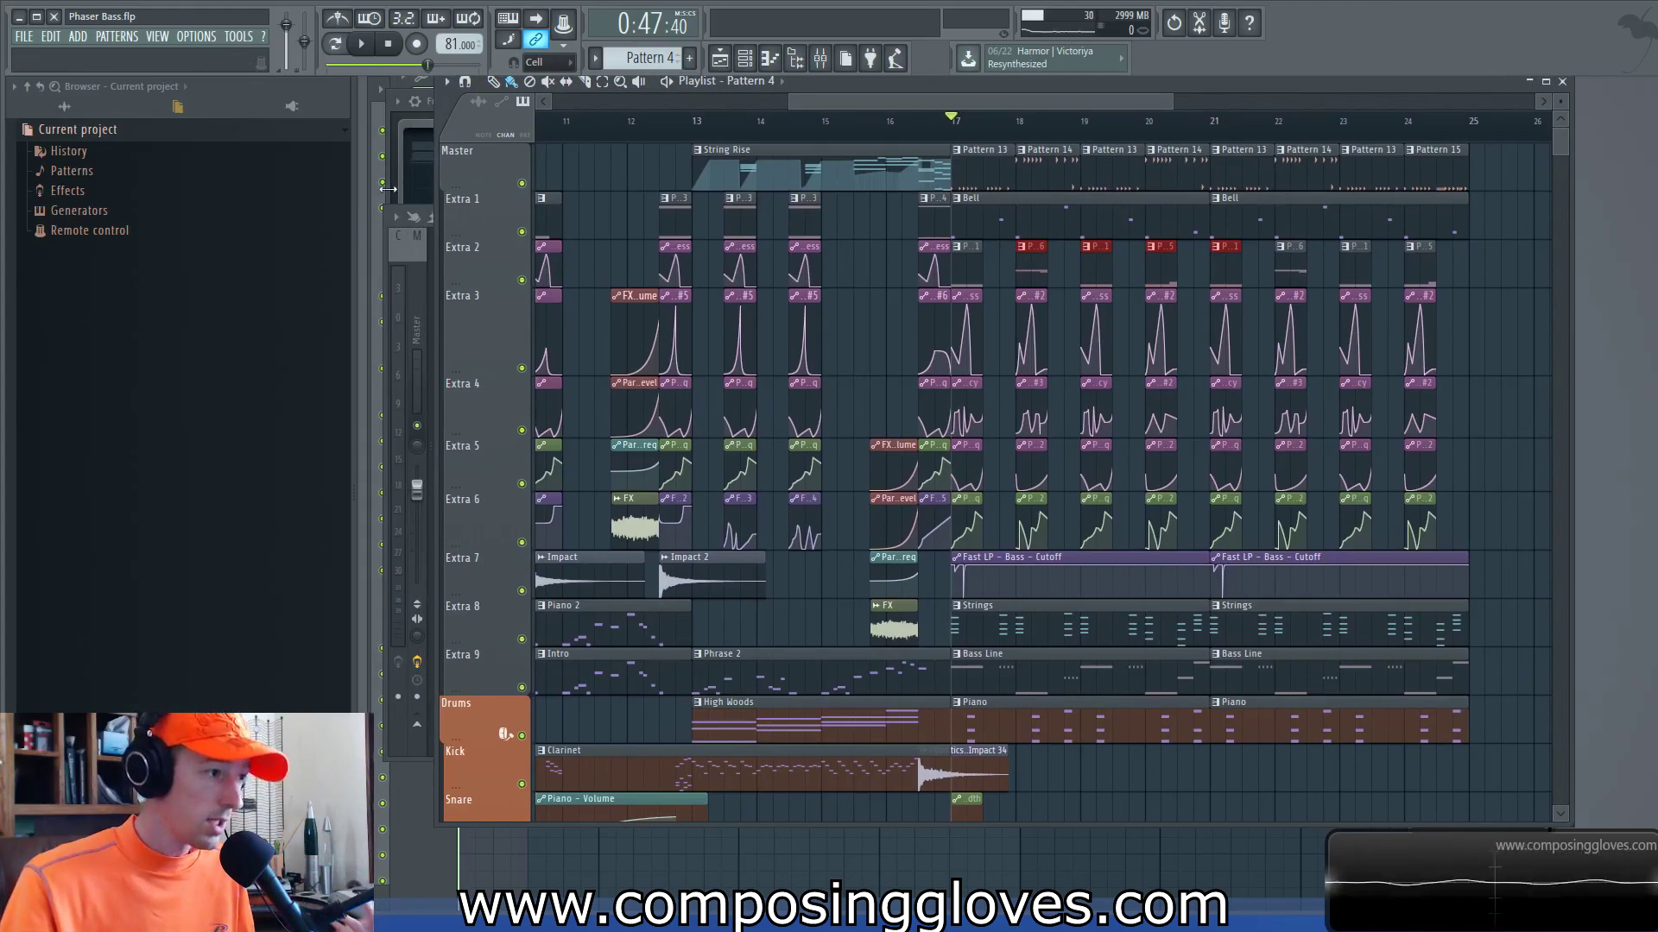
pyautogui.press('F6')
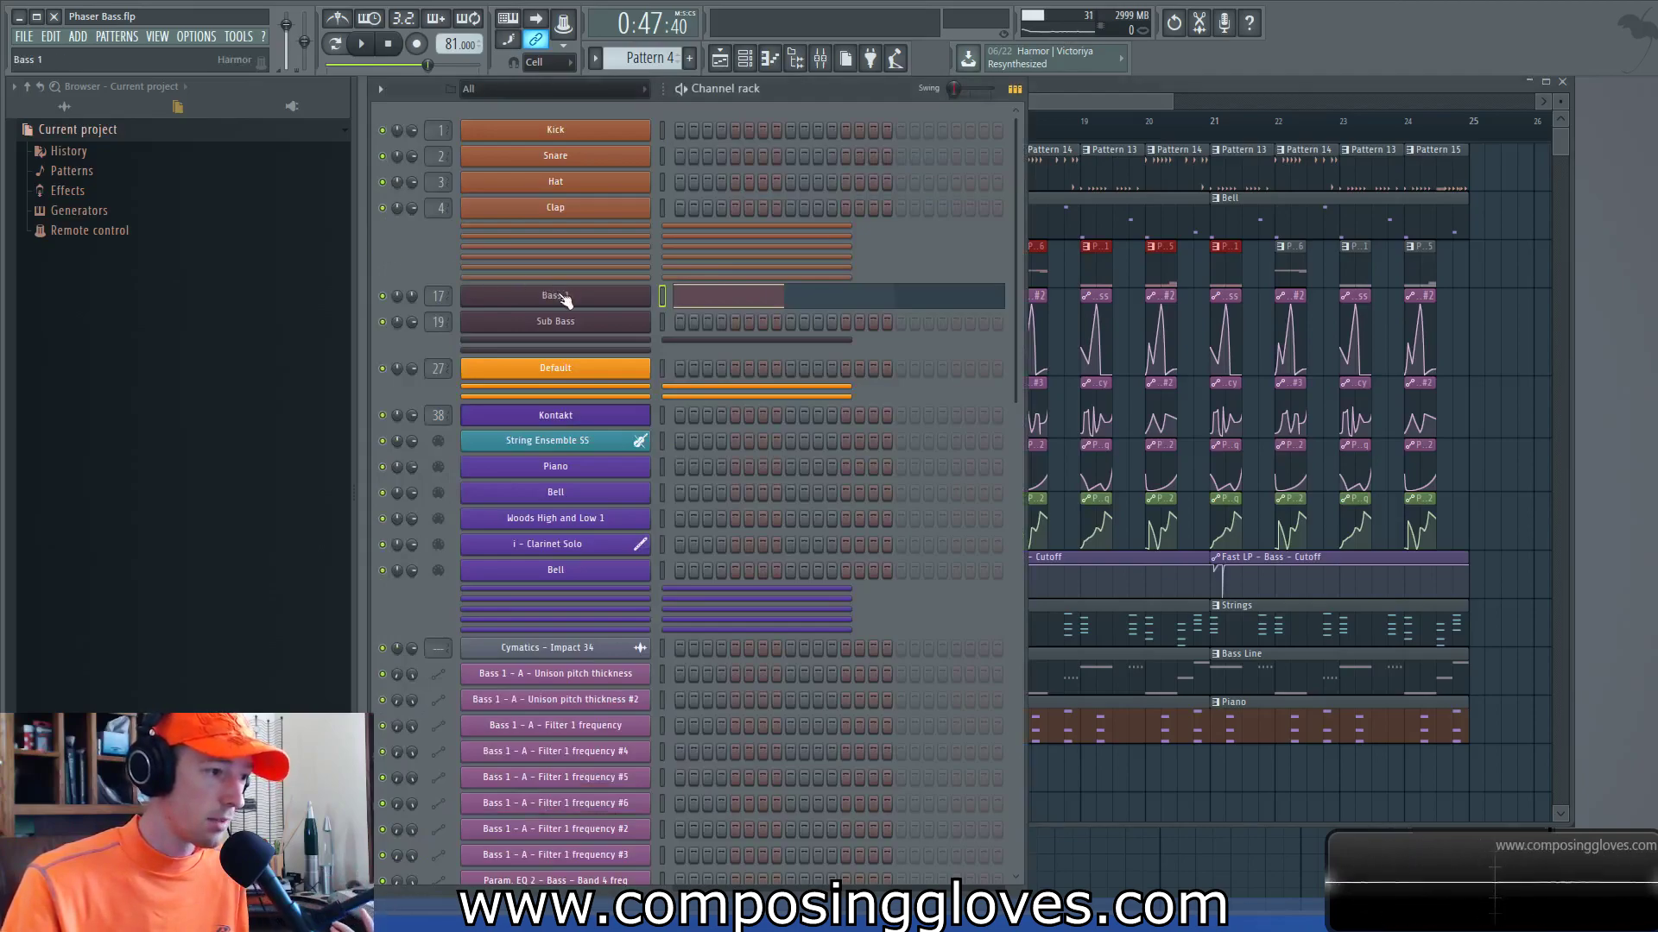
pyautogui.click(1127, 104)
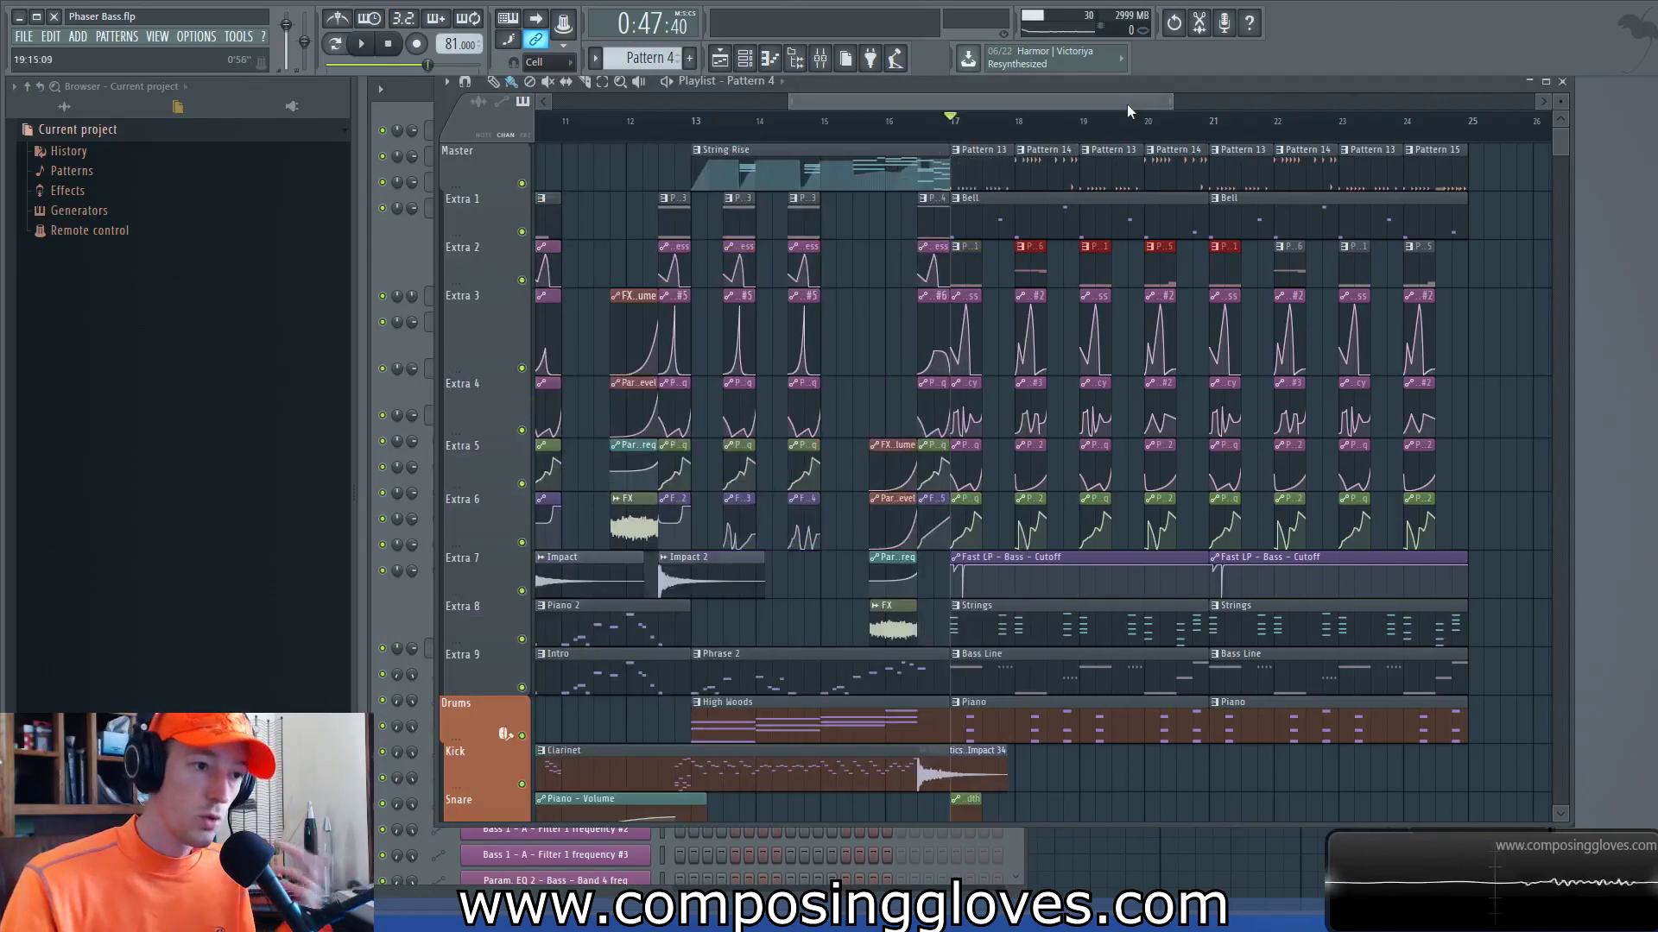